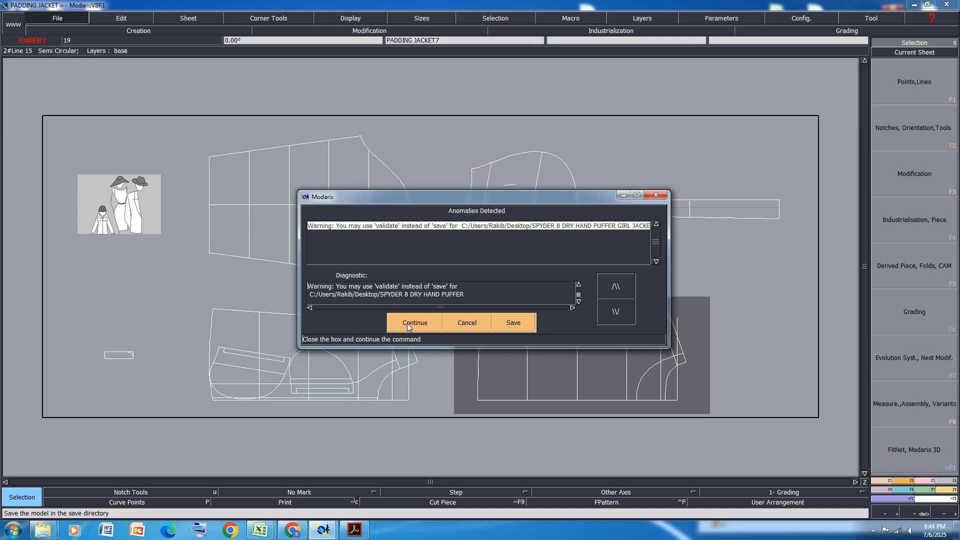
- Complete the model save by continuing past the detected anomalies
{"action": "left_click", "coordinate": [407, 323]}
{"action": "left_click", "coordinate": [407, 323]}
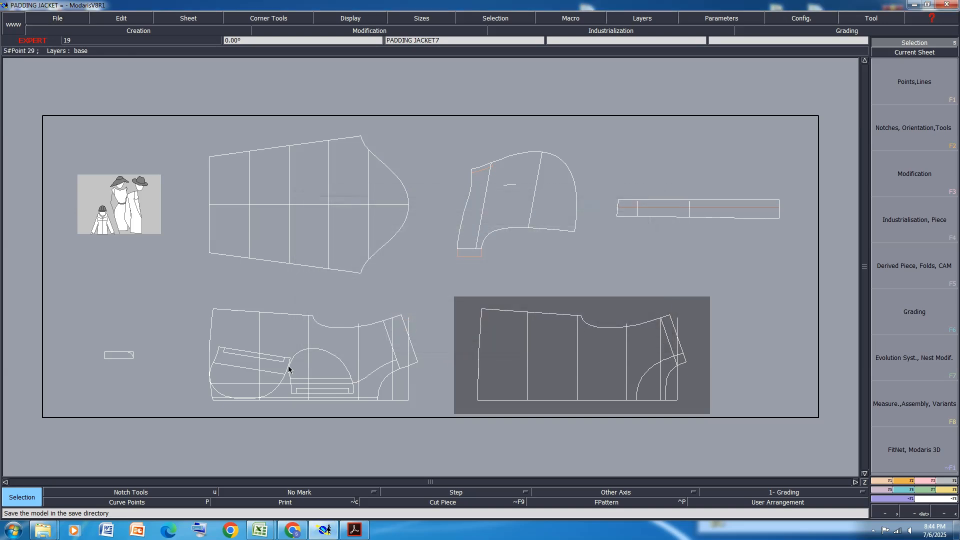
- Display the size nest on all pattern sheets at once and clear the sheet selection
{"action": "key", "text": "ctrl+a"}
{"action": "key", "text": "F9"}
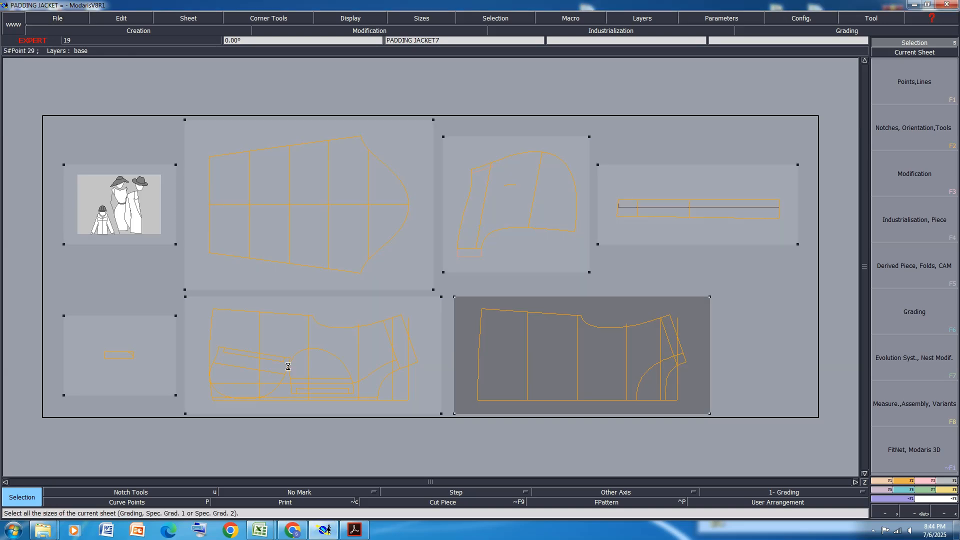
{"action": "key", "text": "F10"}
{"action": "key", "text": "F9"}
{"action": "key", "text": "F10"}
{"action": "key", "text": "F9"}
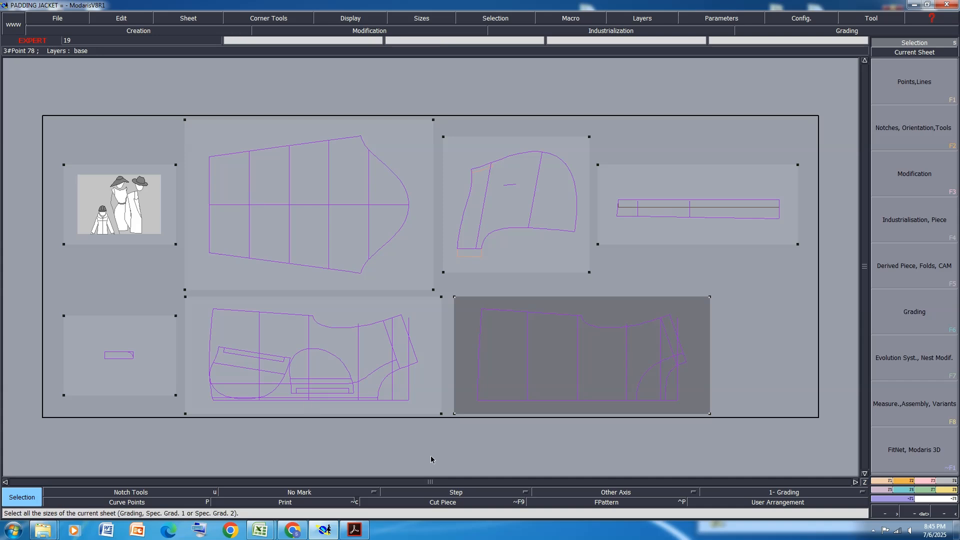
{"action": "key", "text": "alt+c"}
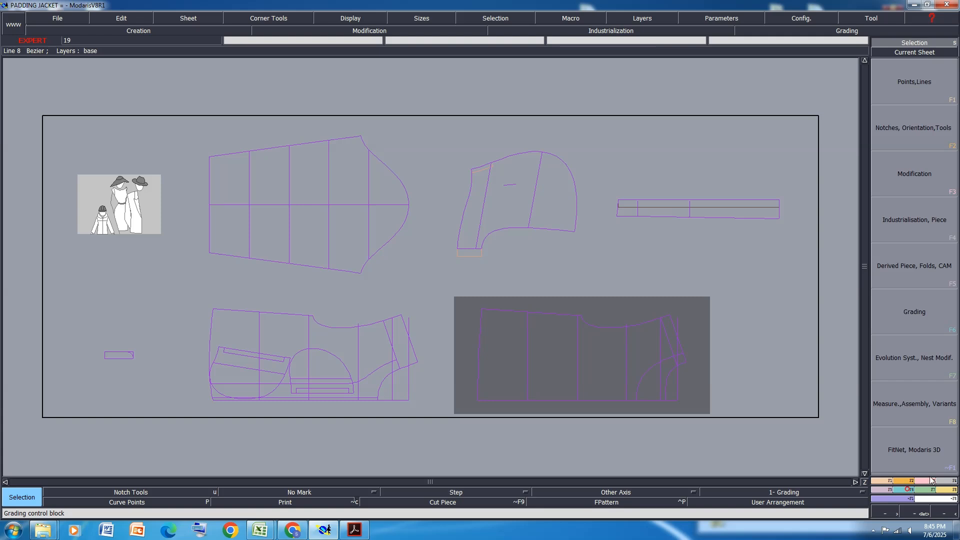
- Bring up the grading tools, consult the measurement chart for sizes S to XL in Excel, and return to Modaris
{"action": "left_click", "coordinate": [912, 489]}
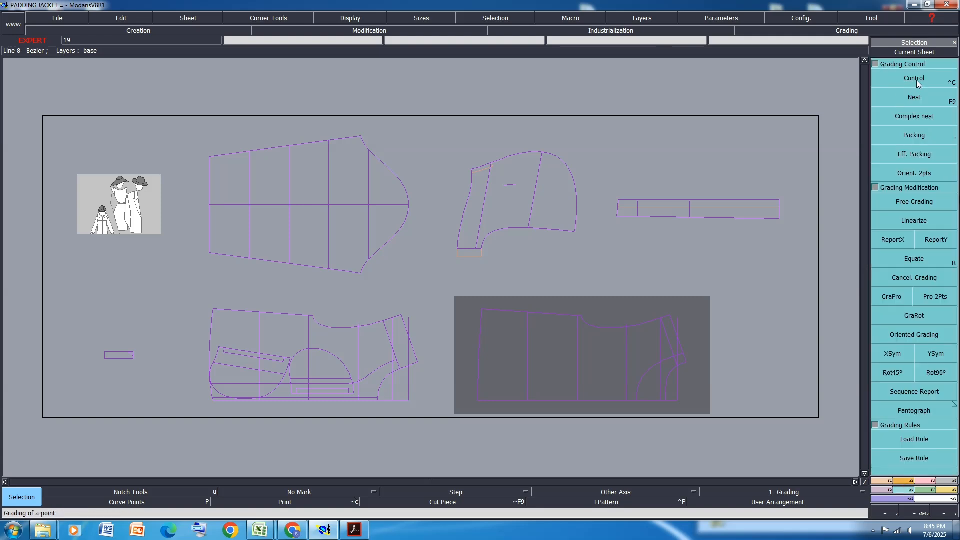
{"action": "mouse_move", "coordinate": [261, 534]}
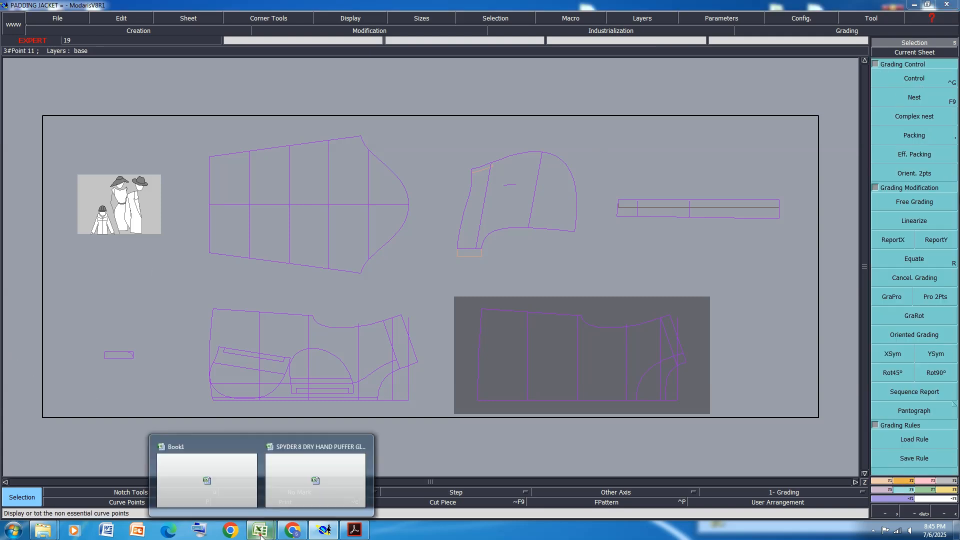
{"action": "left_click", "coordinate": [313, 493]}
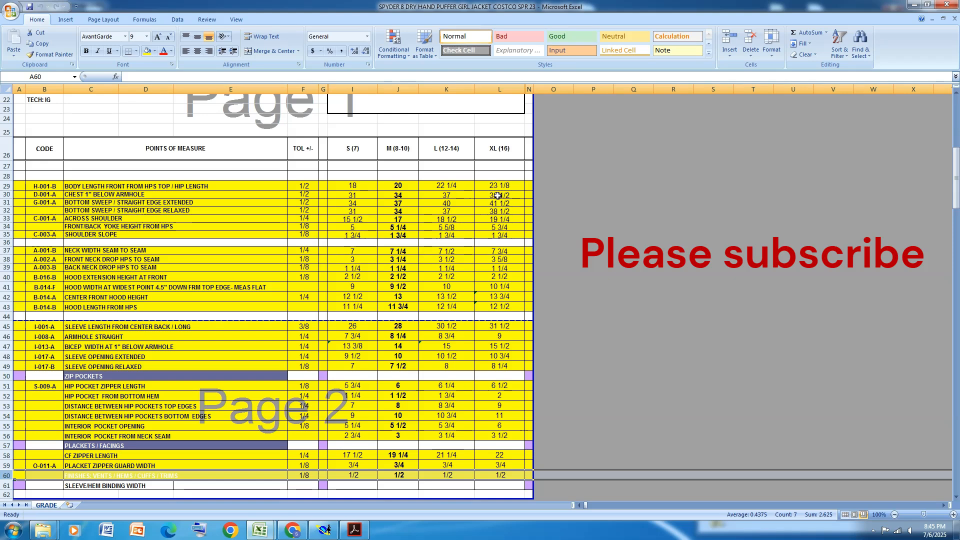
{"action": "mouse_move", "coordinate": [325, 532]}
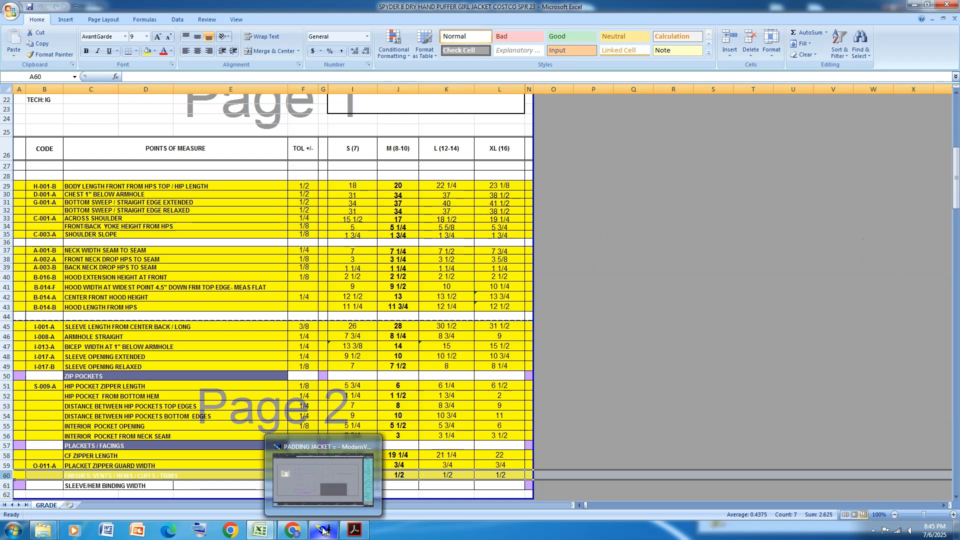
{"action": "left_click", "coordinate": [324, 530]}
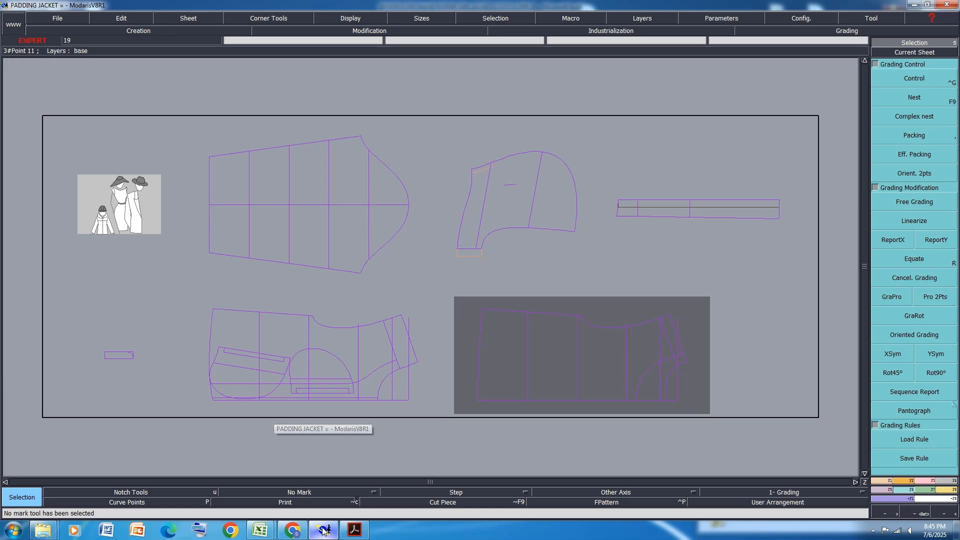
- Open the grading values of the plain back panel's hem point on the centre line and set the S–M ddx to -2
{"action": "left_click", "coordinate": [922, 79]}
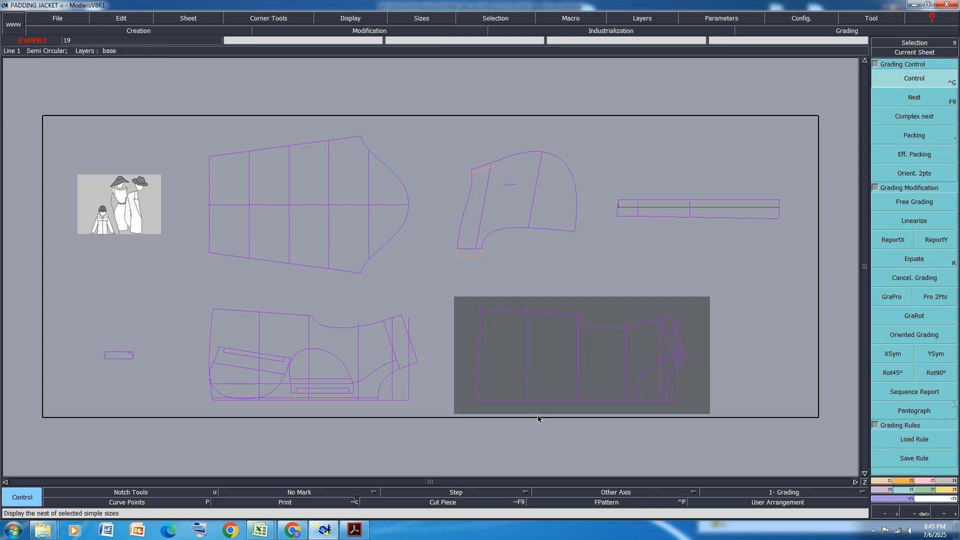
{"action": "scroll", "coordinate": [550, 404], "scroll_direction": "up", "scroll_amount": 2}
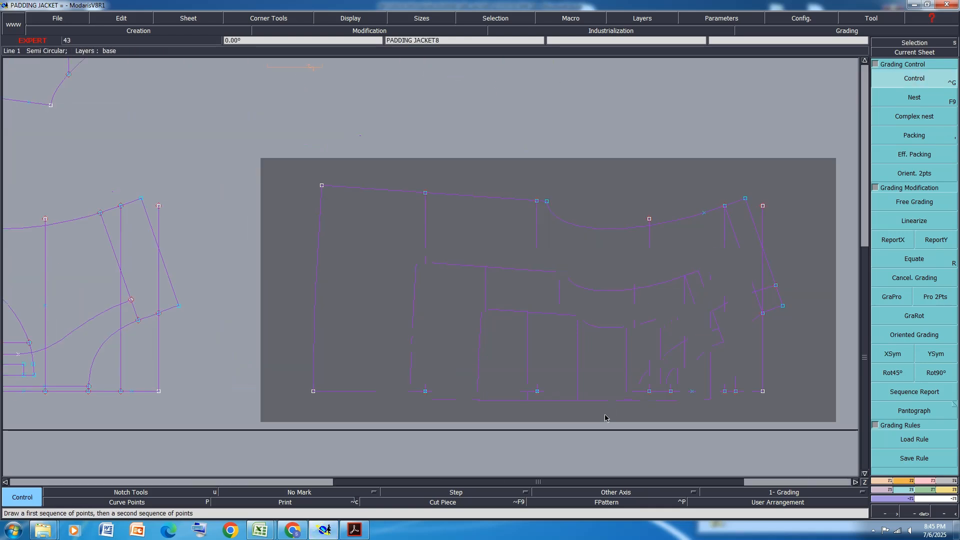
{"action": "left_click", "coordinate": [916, 98]}
{"action": "left_click", "coordinate": [312, 391]}
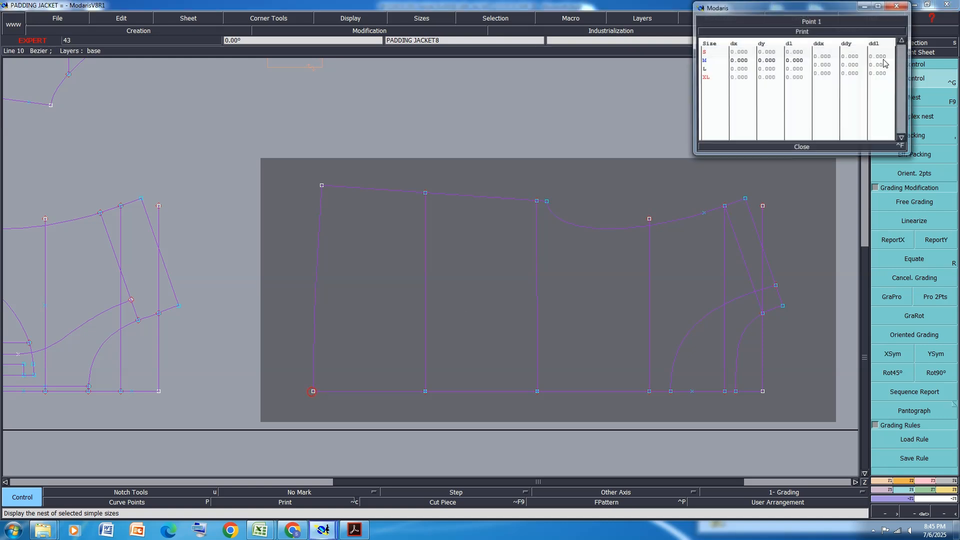
{"action": "left_click", "coordinate": [826, 59]}
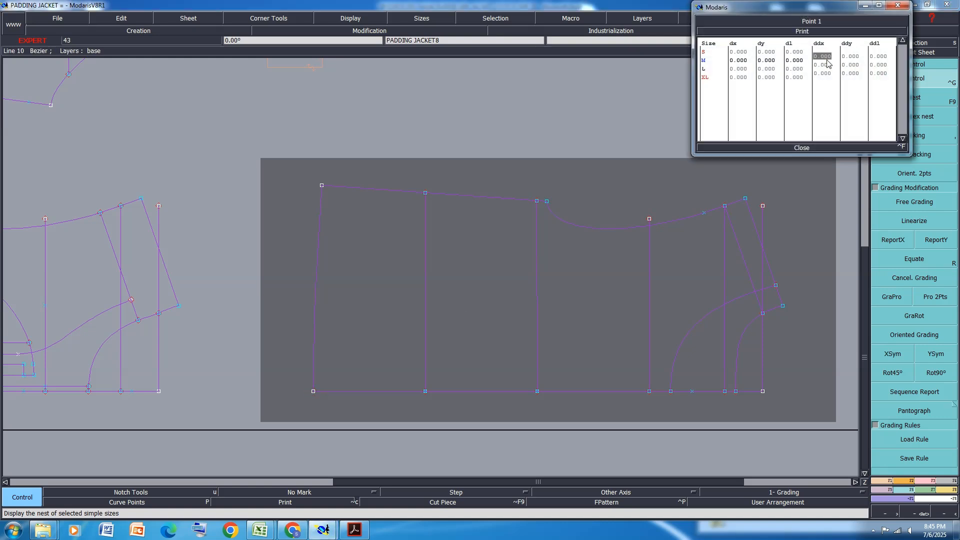
{"action": "type", "text": "-2"}
{"action": "key", "text": "Return"}
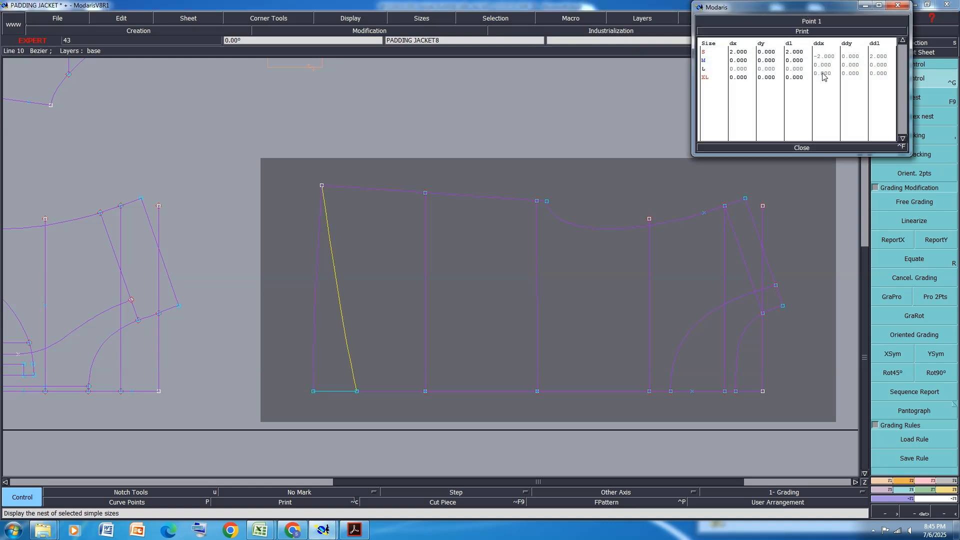
- Set the same hem point's ddx to -2.25 for M–L and -0.875 for L–XL, and close the grading table
{"action": "left_click", "coordinate": [826, 65]}
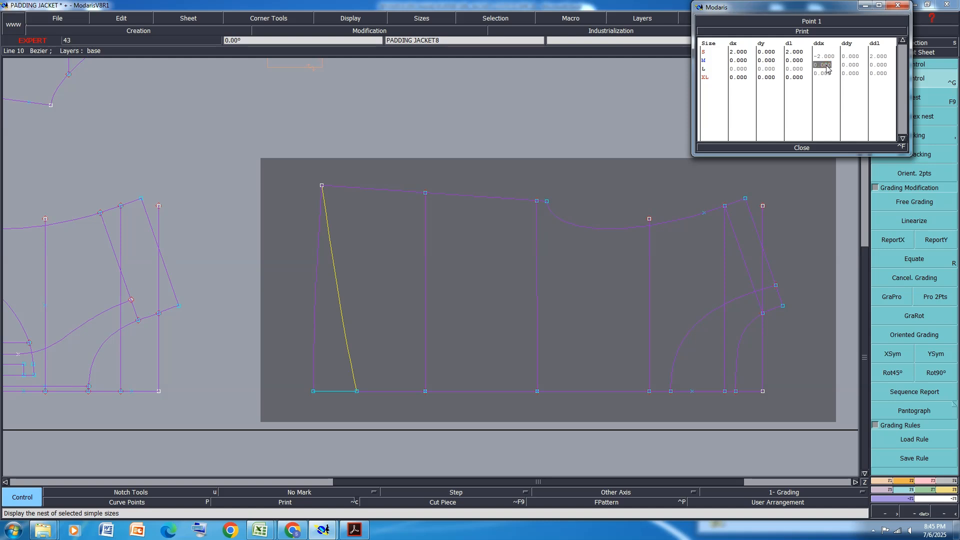
{"action": "type", "text": "-2.25"}
{"action": "key", "text": "Return"}
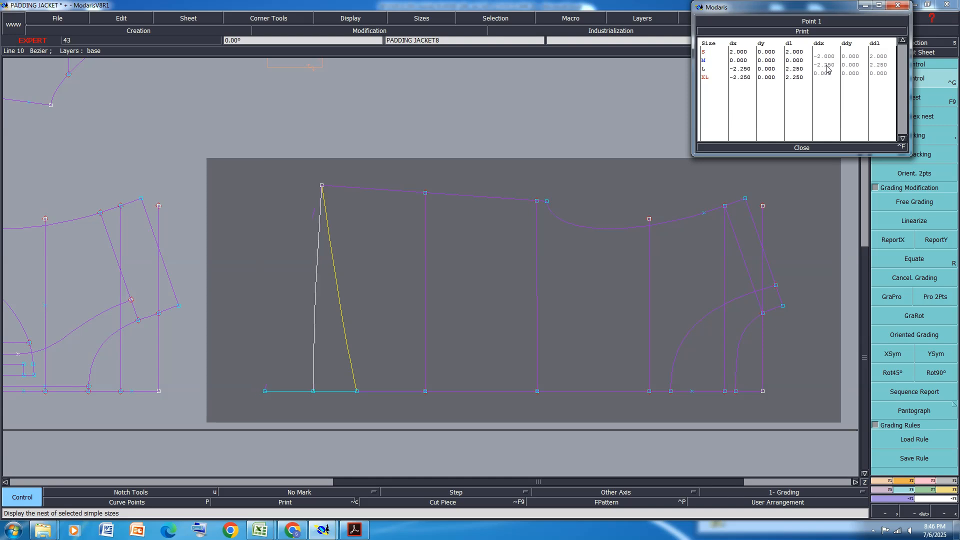
{"action": "left_click", "coordinate": [825, 73]}
{"action": "type", "text": "-0"}
{"action": "type", "text": ".87"}
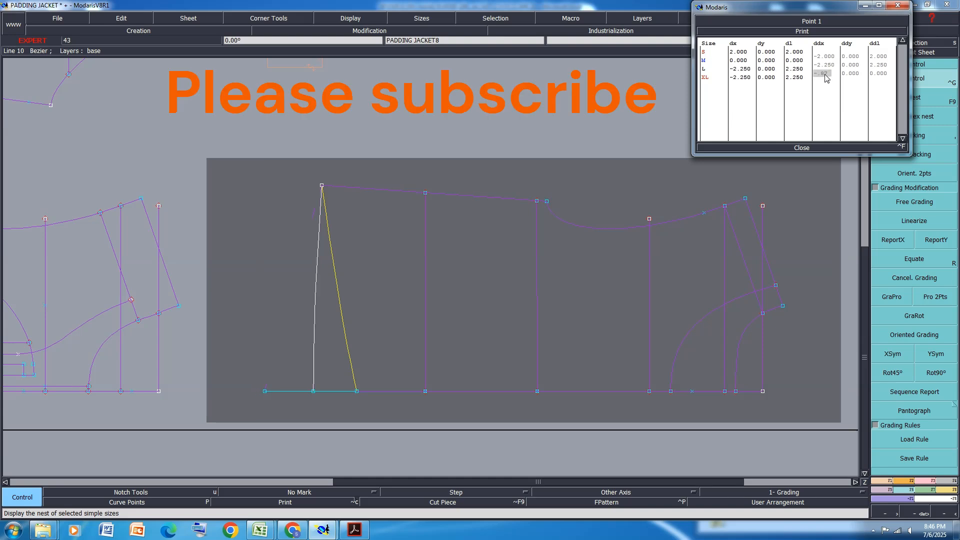
{"action": "type", "text": "5"}
{"action": "key", "text": "Return"}
{"action": "left_click", "coordinate": [802, 148]}
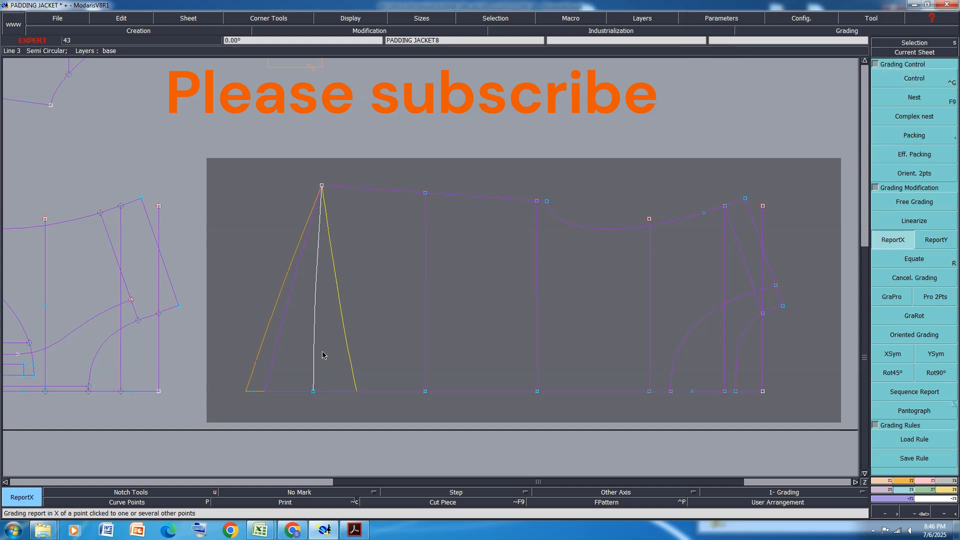
- Copy the centre hem point's X grading to the back panel's side hem corner and the front panel's hem and pocket points
{"action": "left_click", "coordinate": [313, 391]}
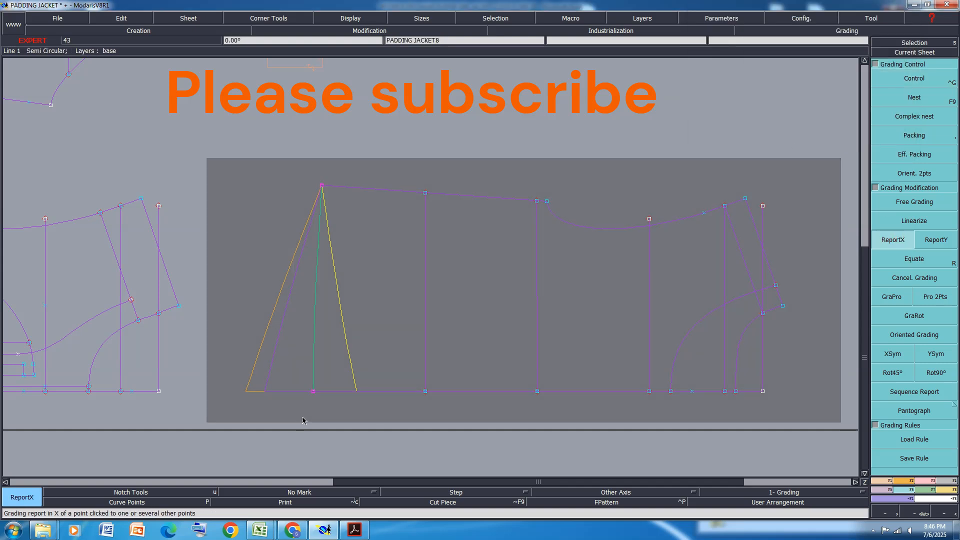
{"action": "left_click", "coordinate": [321, 185]}
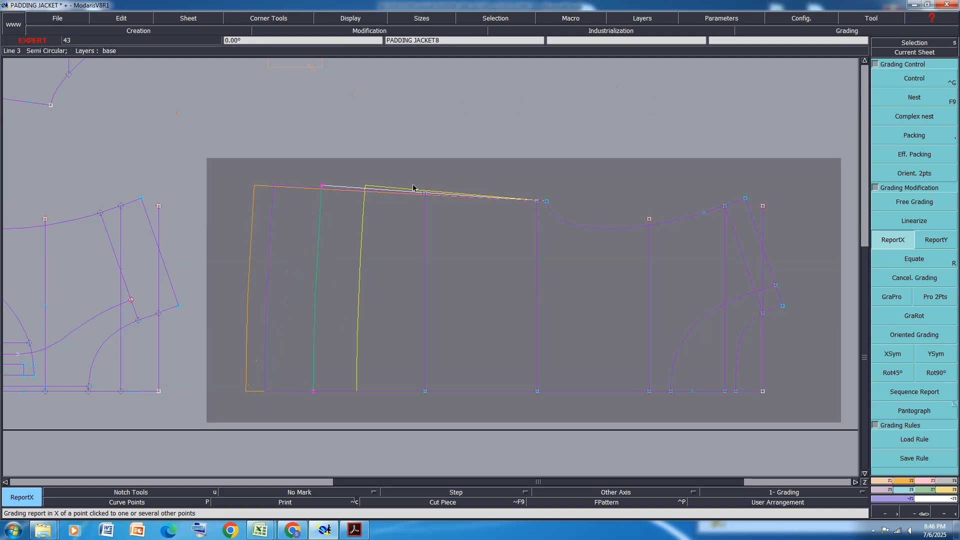
{"action": "scroll", "coordinate": [507, 198], "scroll_direction": "down", "scroll_amount": 2}
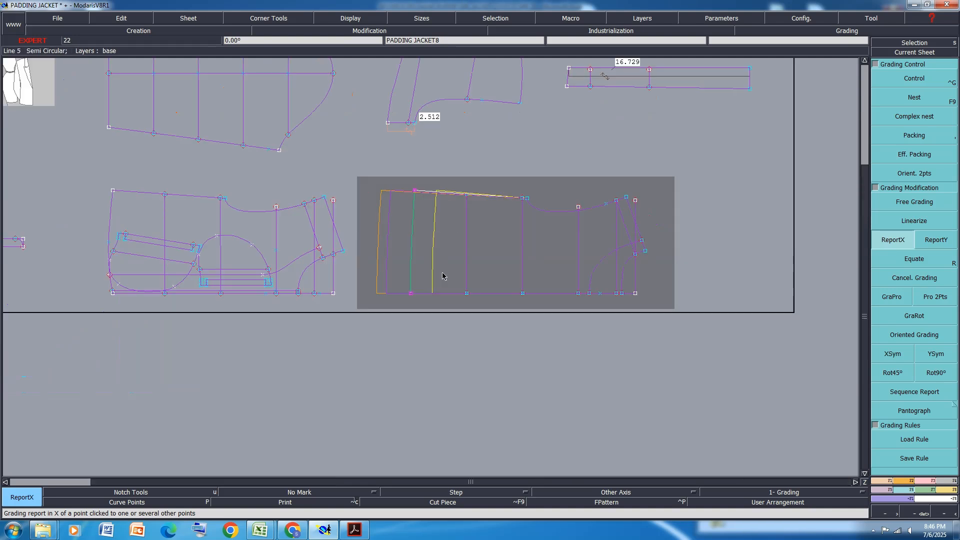
{"action": "scroll", "coordinate": [120, 265], "scroll_direction": "up", "scroll_amount": 1}
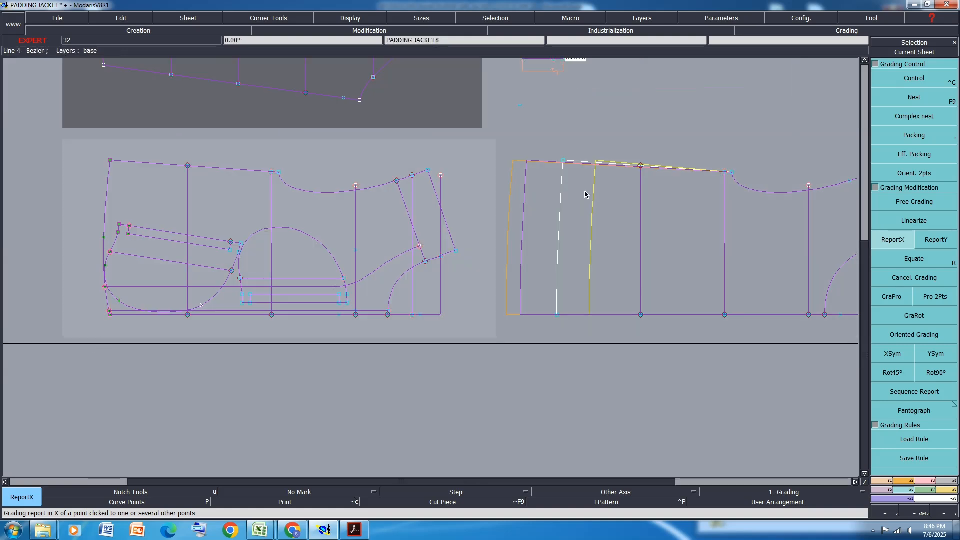
{"action": "left_click", "coordinate": [556, 315]}
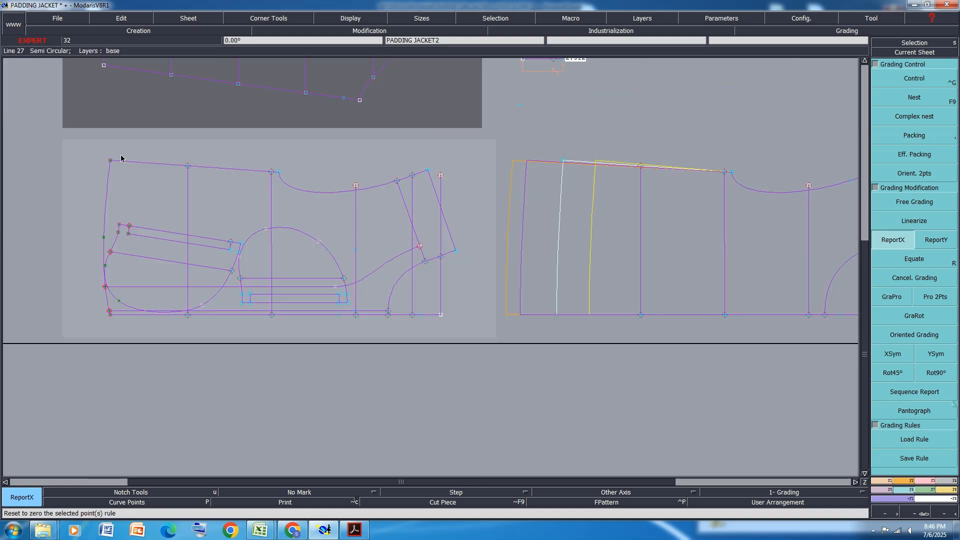
{"action": "left_click", "coordinate": [109, 311]}
{"action": "scroll", "coordinate": [382, 343], "scroll_direction": "down", "scroll_amount": 1}
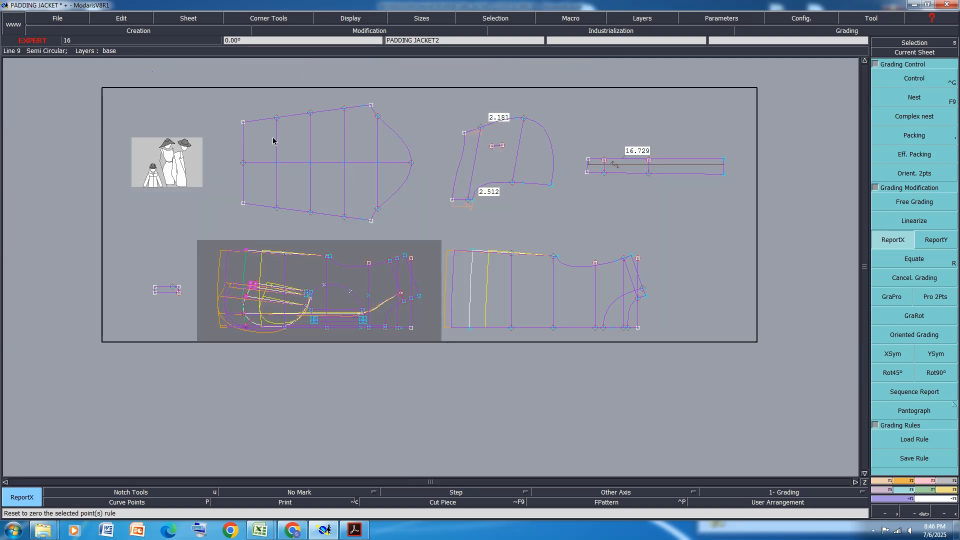
- Save the graded jacket model, continuing past the anomalies warning
{"action": "key", "text": "ctrl+s"}
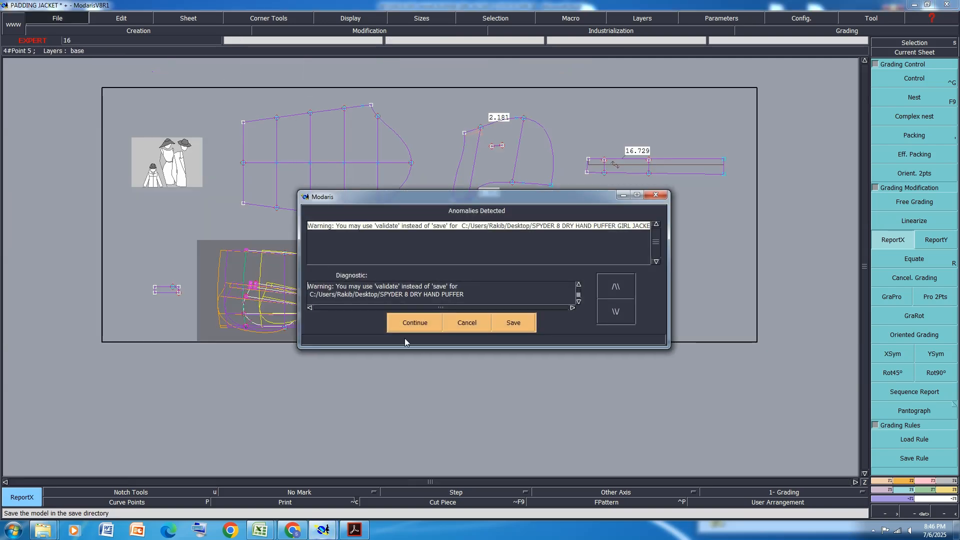
{"action": "left_click", "coordinate": [402, 321]}
- Switch to the Excel measurement chart and fill the front body length row with the gold theme colour
{"action": "mouse_move", "coordinate": [260, 530]}
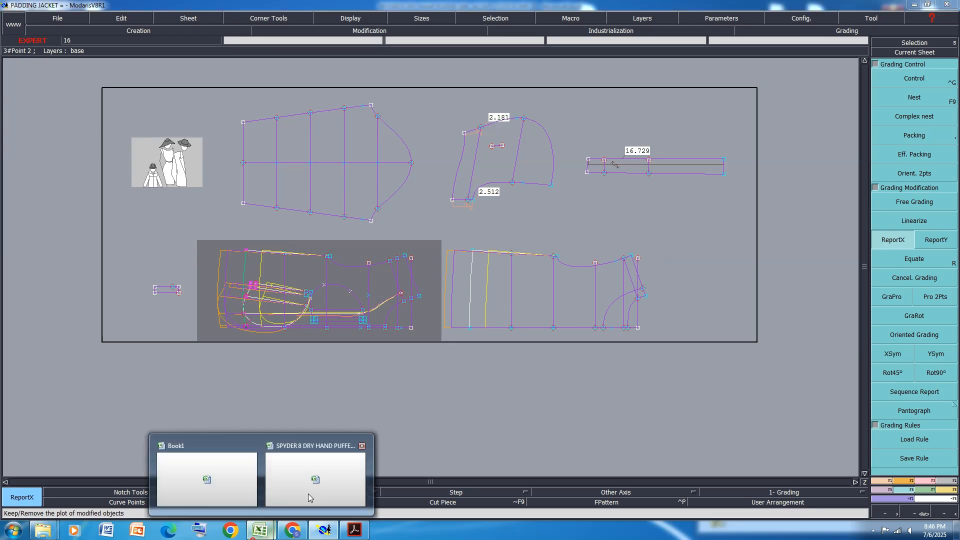
{"action": "left_click", "coordinate": [313, 477]}
{"action": "left_click", "coordinate": [7, 185]}
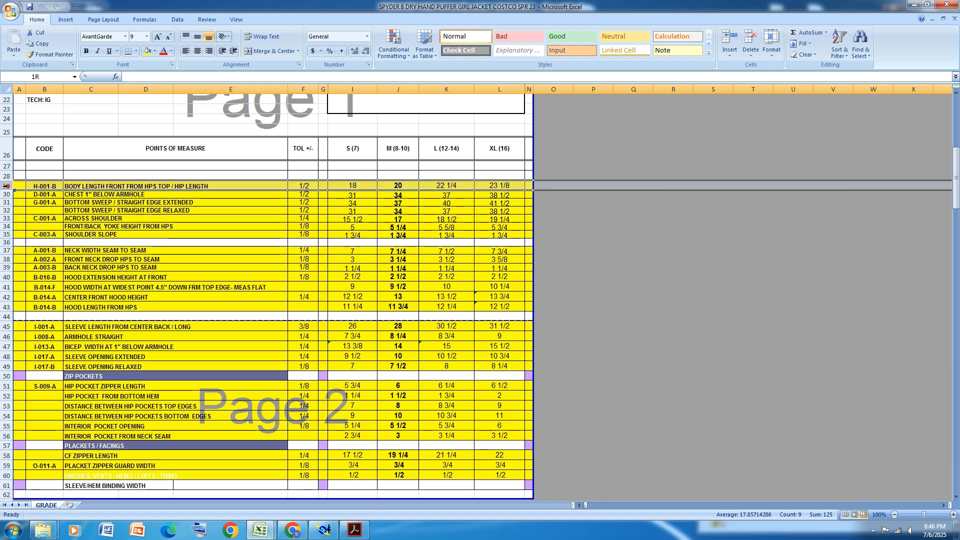
{"action": "left_click", "coordinate": [155, 51]}
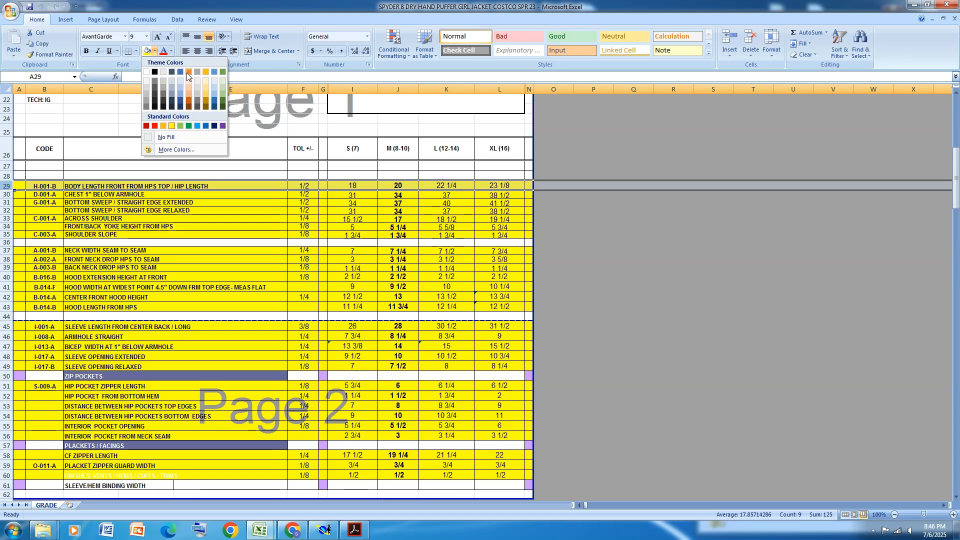
{"action": "left_click", "coordinate": [208, 71]}
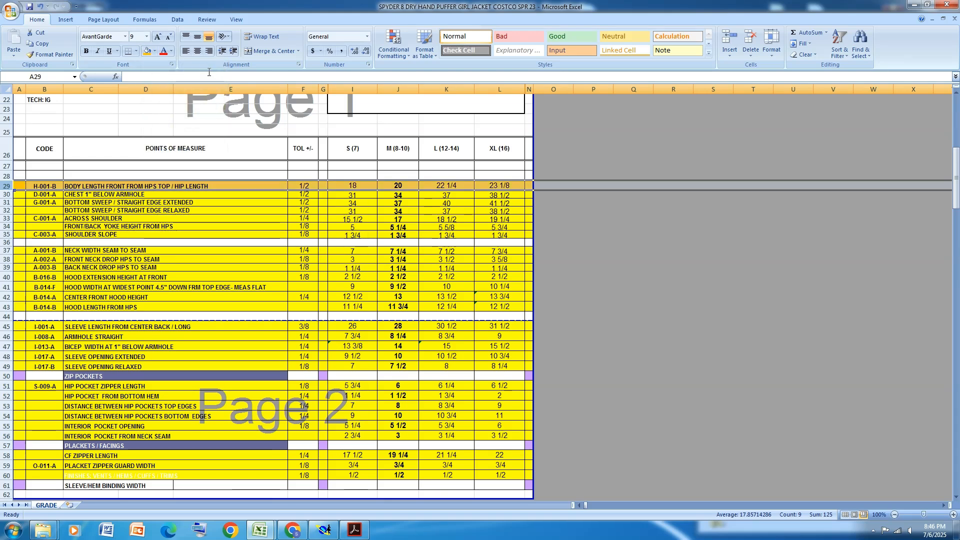
{"action": "left_click", "coordinate": [160, 242]}
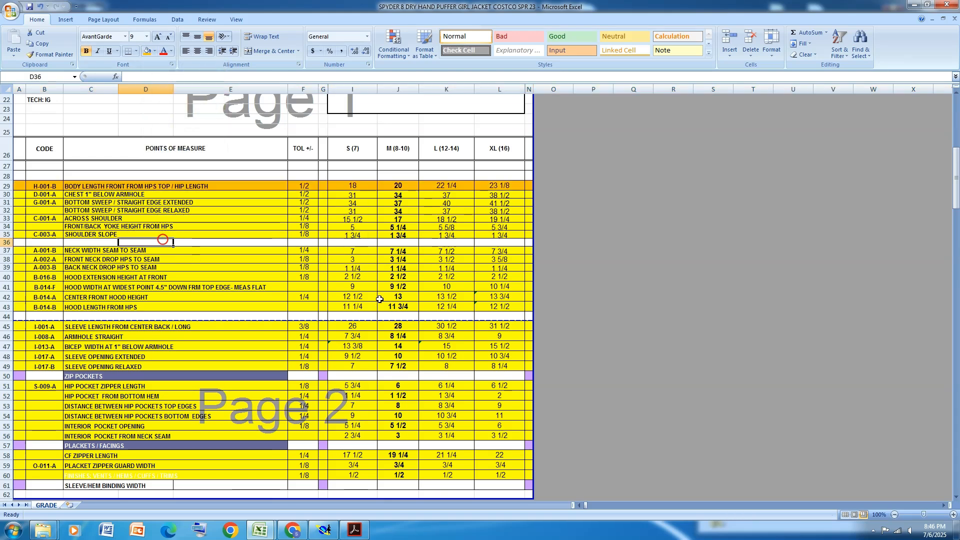
- Consult the chest row, return to Modaris, and set the front panel underarm point's ddy to 0.75 for S–M and M–L
{"action": "left_click", "coordinate": [6, 194]}
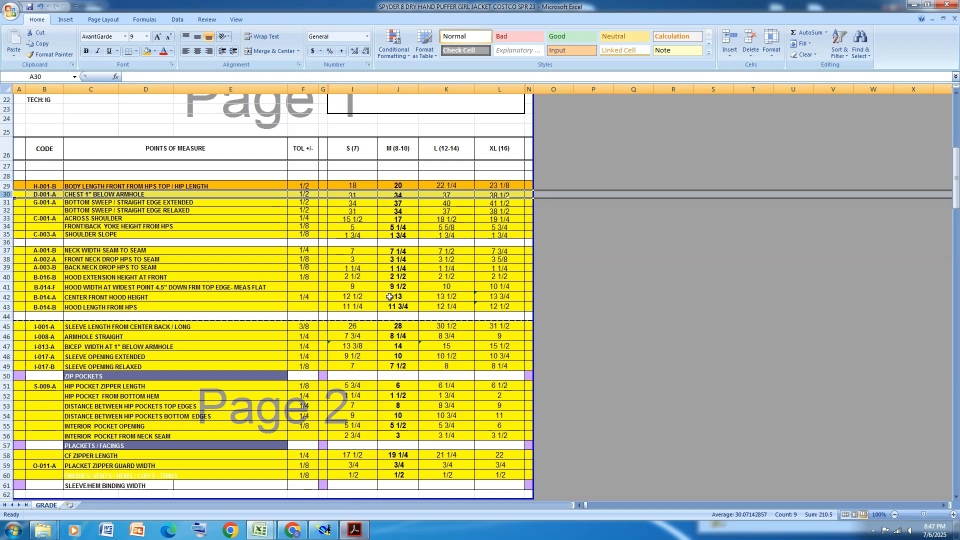
{"action": "left_click", "coordinate": [314, 536]}
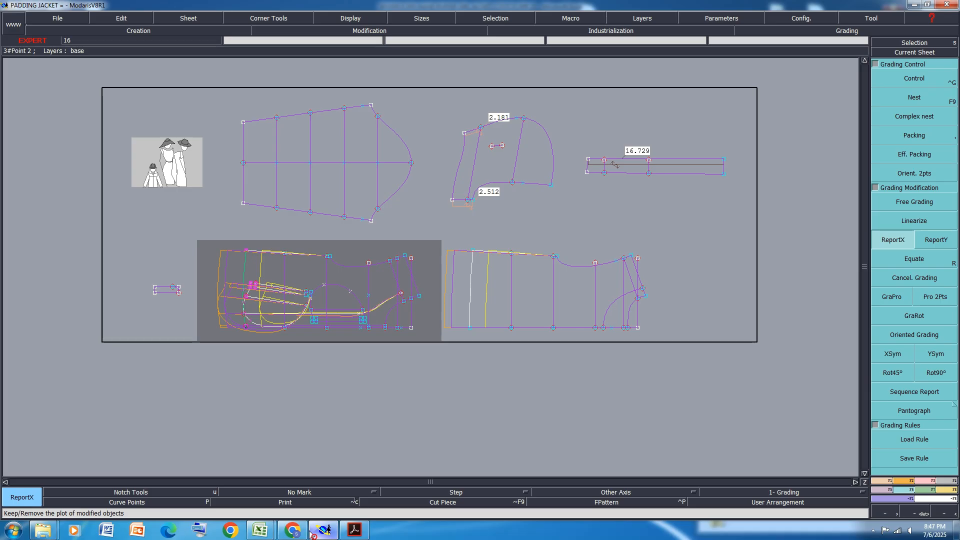
{"action": "scroll", "coordinate": [350, 270], "scroll_direction": "up", "scroll_amount": 4}
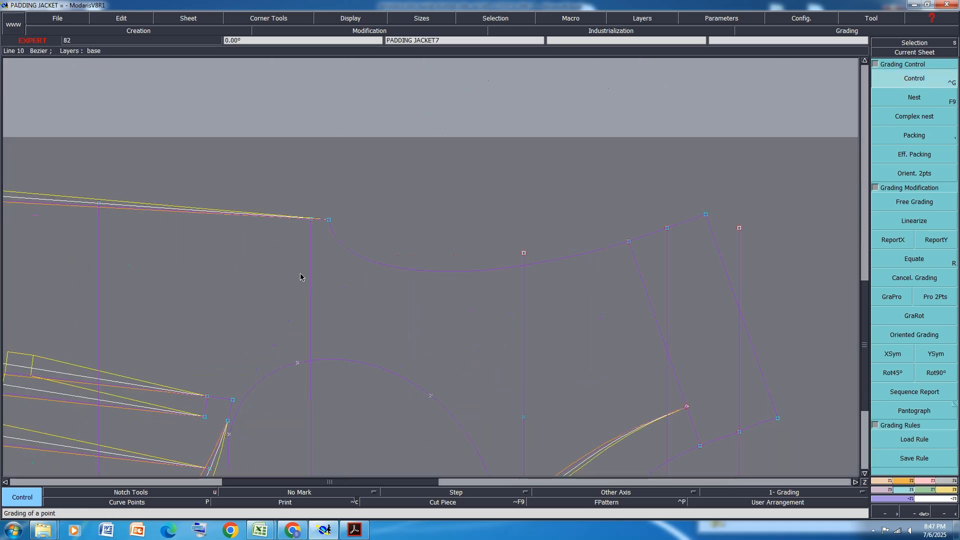
{"action": "left_click", "coordinate": [328, 220]}
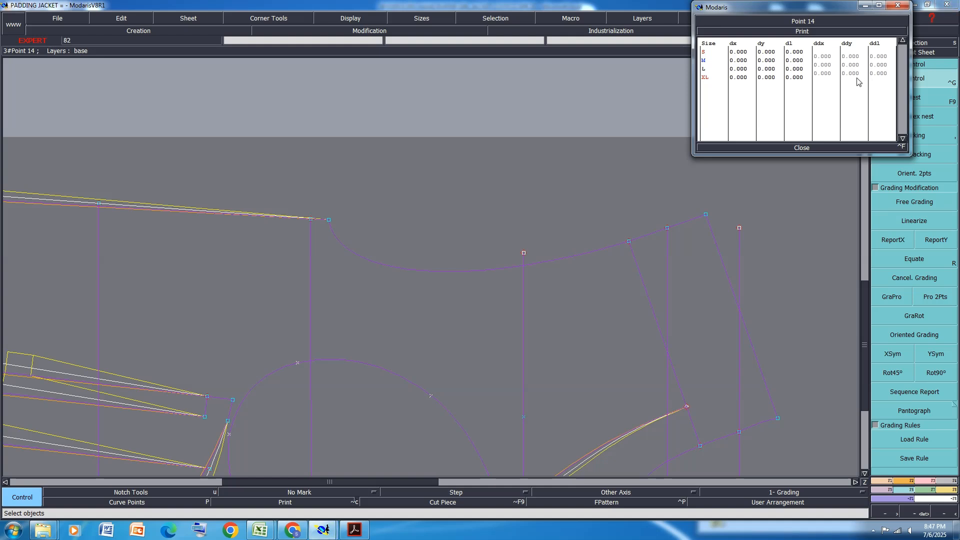
{"action": "left_click_drag", "start_coordinate": [853, 58], "coordinate": [853, 64]}
{"action": "type", "text": ".75"}
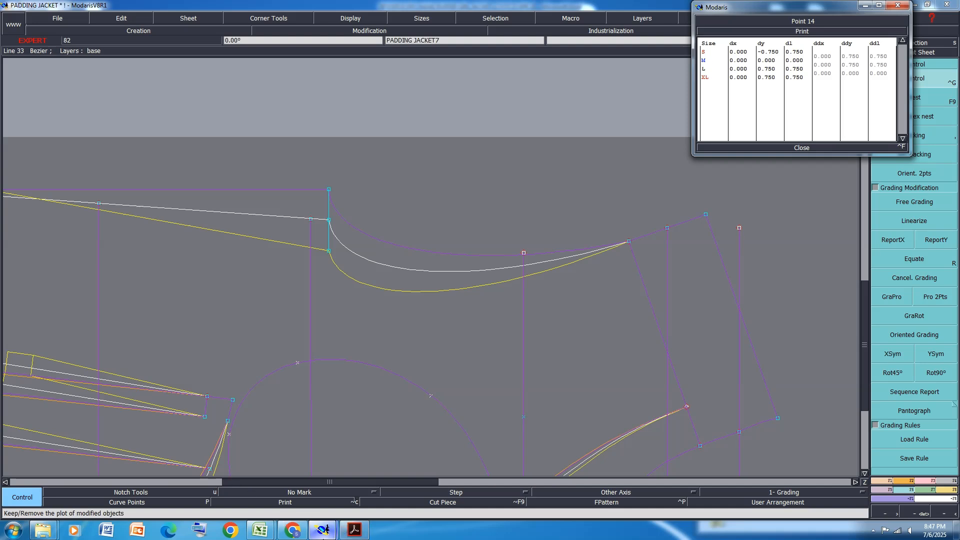
- Check the L and XL chest values in the Excel measurement chart, enter the front panel underarm point's L–XL ddy, and close the grading table
{"action": "mouse_move", "coordinate": [257, 532]}
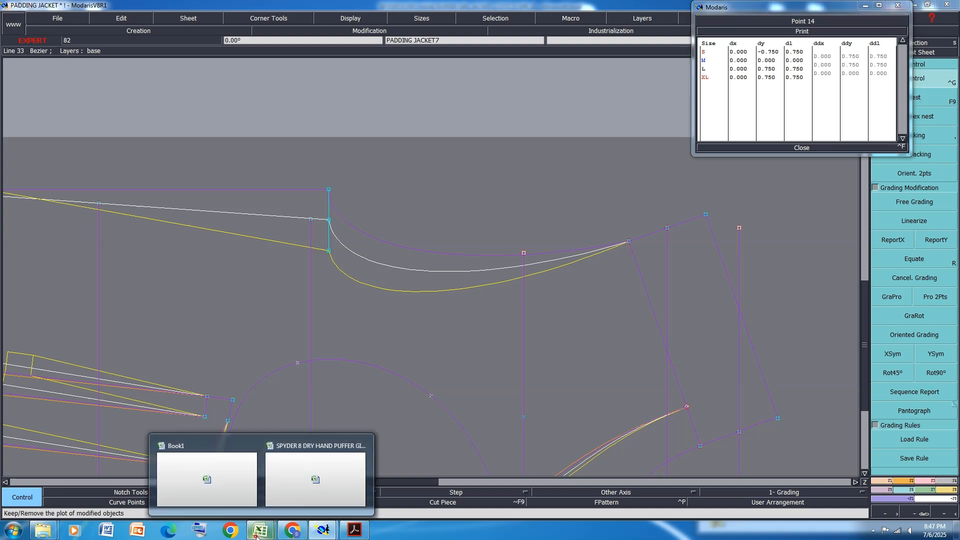
{"action": "left_click", "coordinate": [305, 496]}
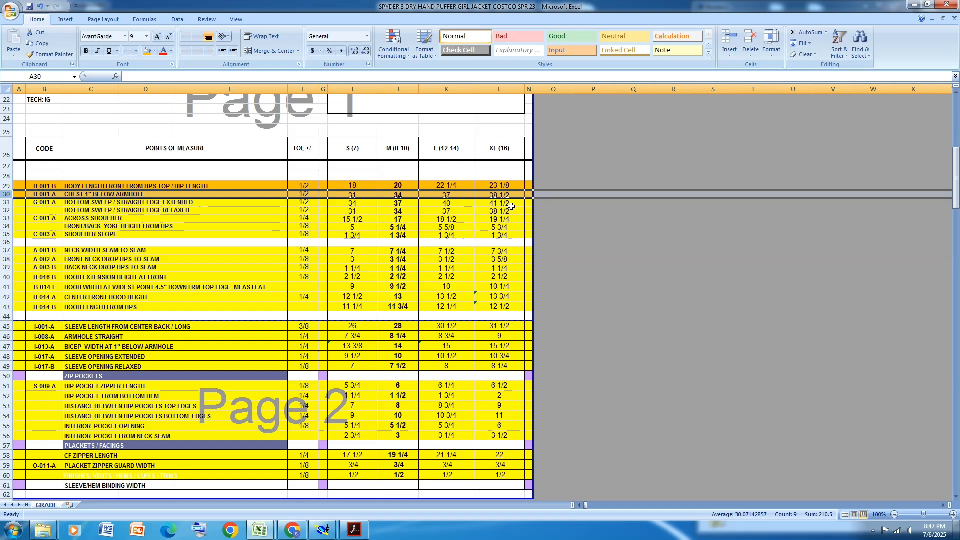
{"action": "mouse_move", "coordinate": [321, 535]}
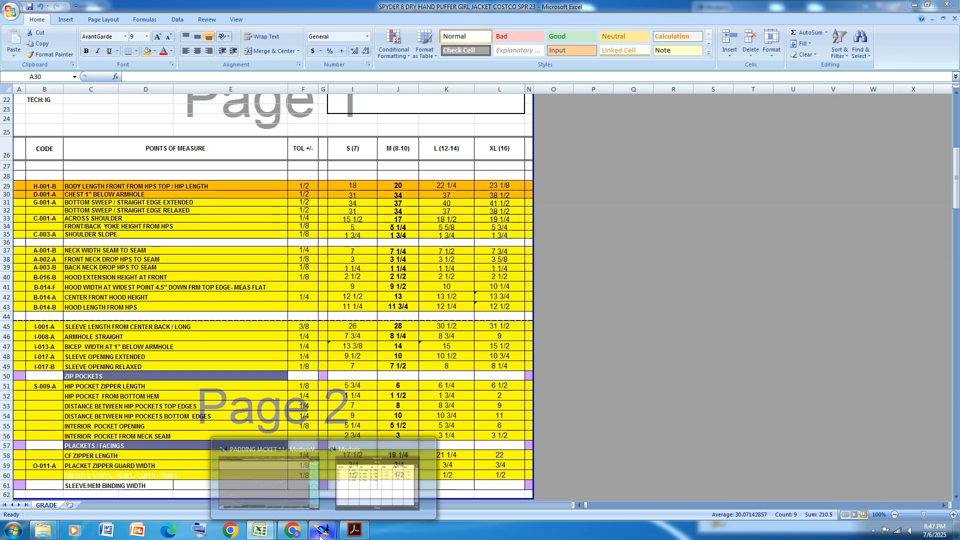
{"action": "left_click", "coordinate": [285, 481]}
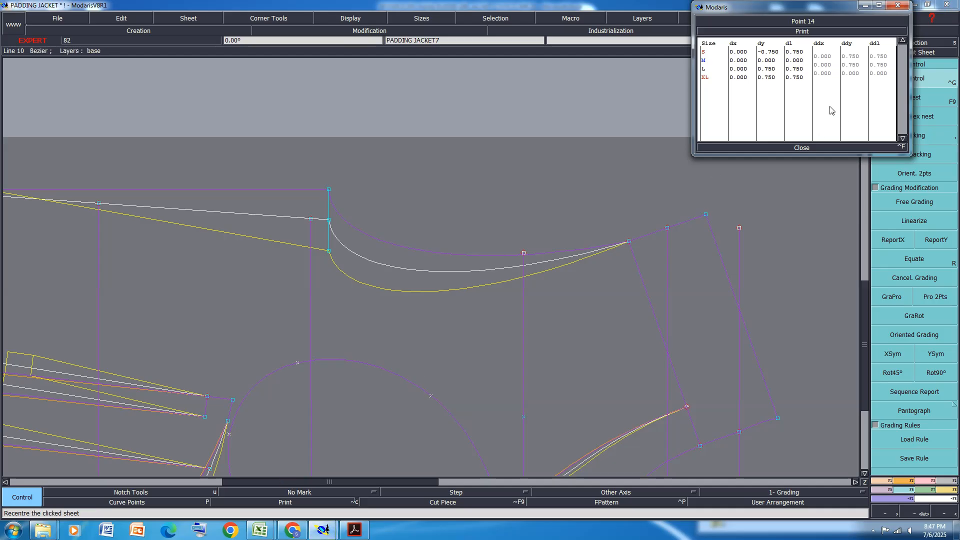
{"action": "left_click", "coordinate": [848, 73]}
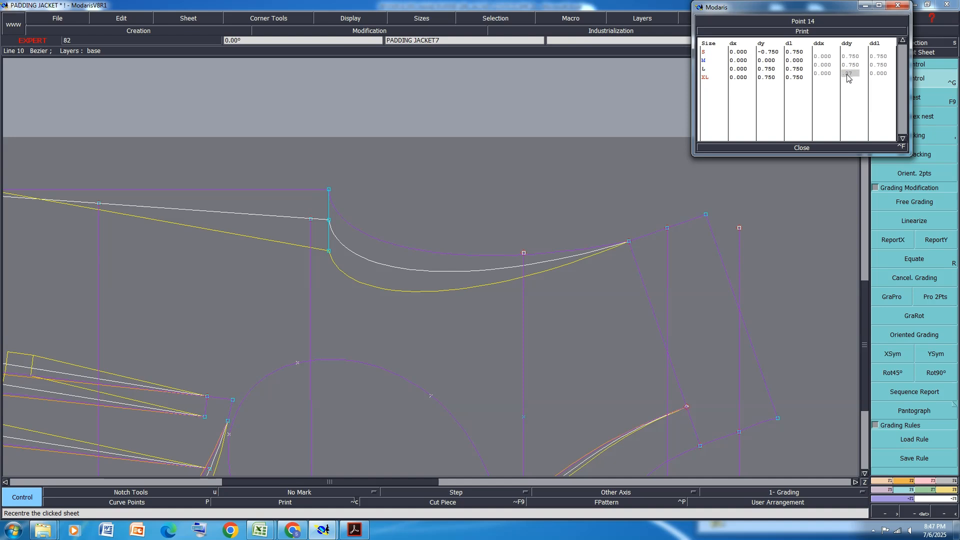
{"action": "left_click", "coordinate": [800, 147]}
- Switch to the Excel measurement chart and fill both bottom sweep rows, 31 and 32, with the gold colour
{"action": "mouse_move", "coordinate": [260, 530]}
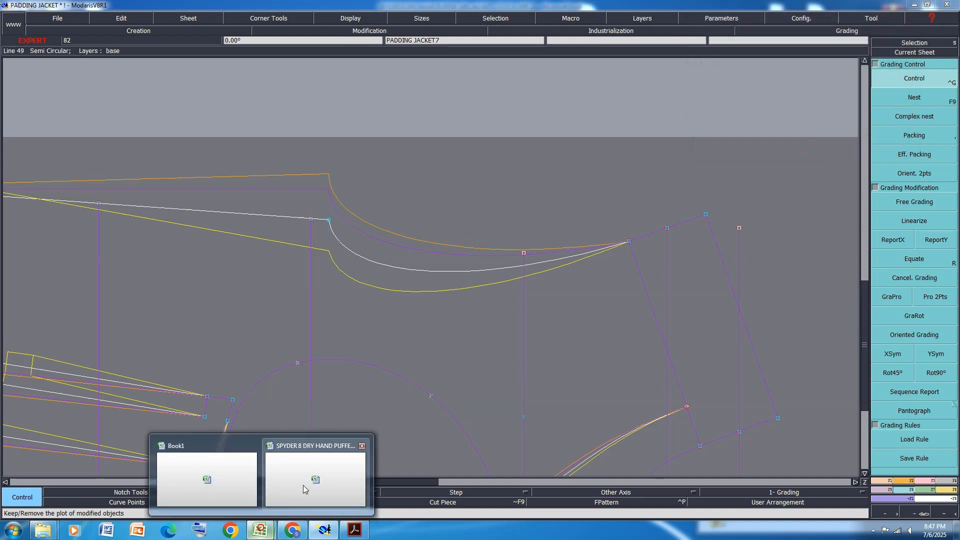
{"action": "left_click", "coordinate": [303, 489]}
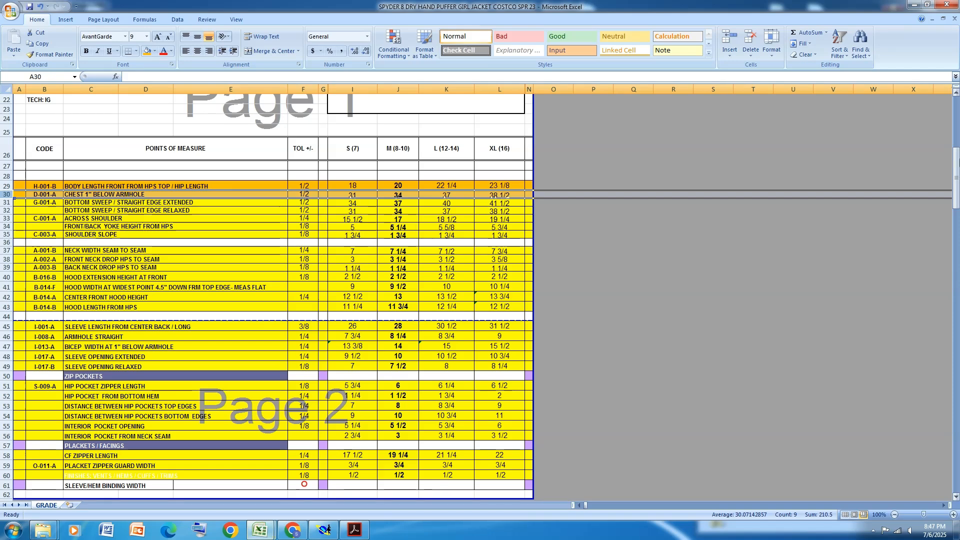
{"action": "left_click", "coordinate": [5, 202]}
{"action": "left_click_drag", "start_coordinate": [4, 205], "coordinate": [5, 210]}
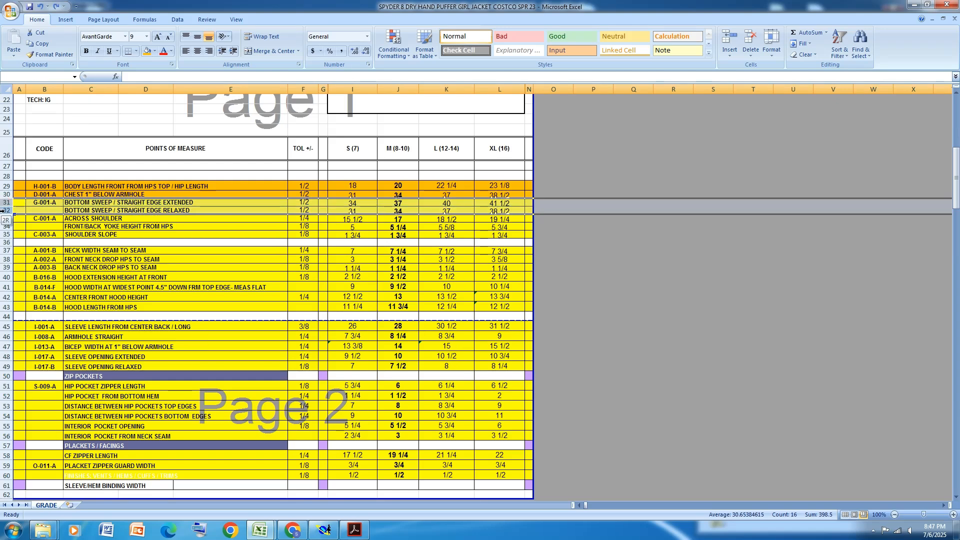
{"action": "left_click", "coordinate": [146, 51]}
{"action": "left_click", "coordinate": [436, 297]}
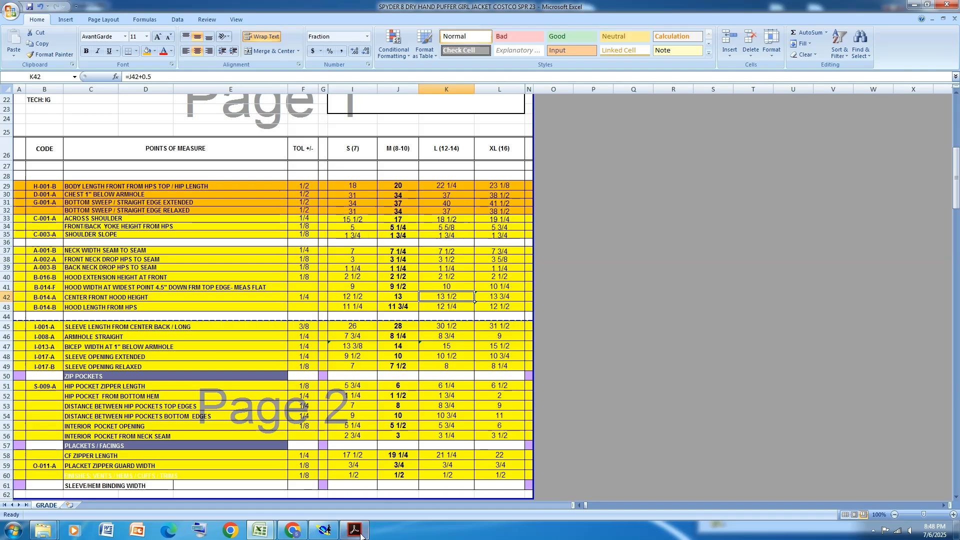
- Return to Modaris and copy the front panel underarm point's Y grading to the side seam points down to the hem corner with ReportY
{"action": "left_click", "coordinate": [323, 530]}
{"action": "scroll", "coordinate": [422, 295], "scroll_direction": "down", "scroll_amount": 2}
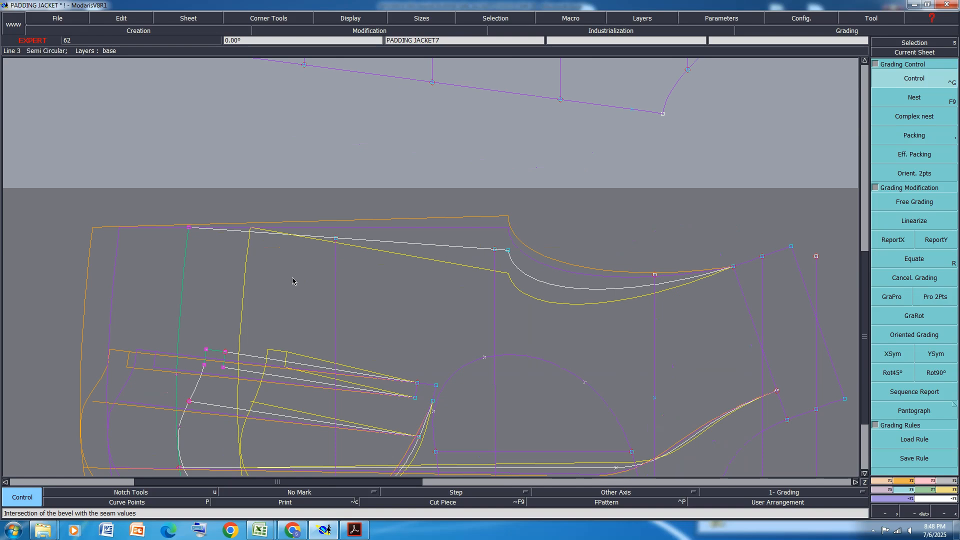
{"action": "left_click", "coordinate": [928, 242]}
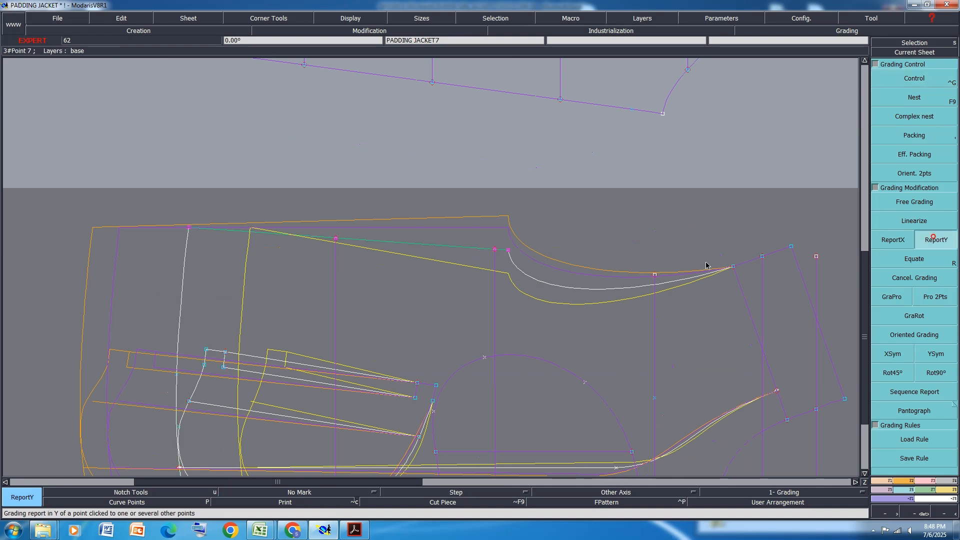
{"action": "left_click", "coordinate": [508, 251]}
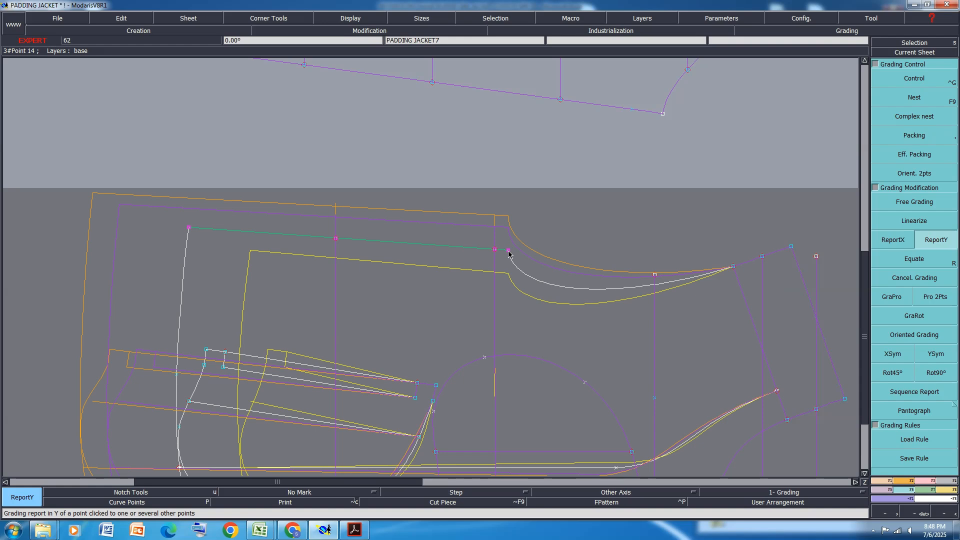
- Apply the underarm Y grading to the back panel's underarm and side seam points with ReportY
{"action": "scroll", "coordinate": [439, 249], "scroll_direction": "down", "scroll_amount": 2}
{"action": "scroll", "coordinate": [722, 244], "scroll_direction": "up", "scroll_amount": 1}
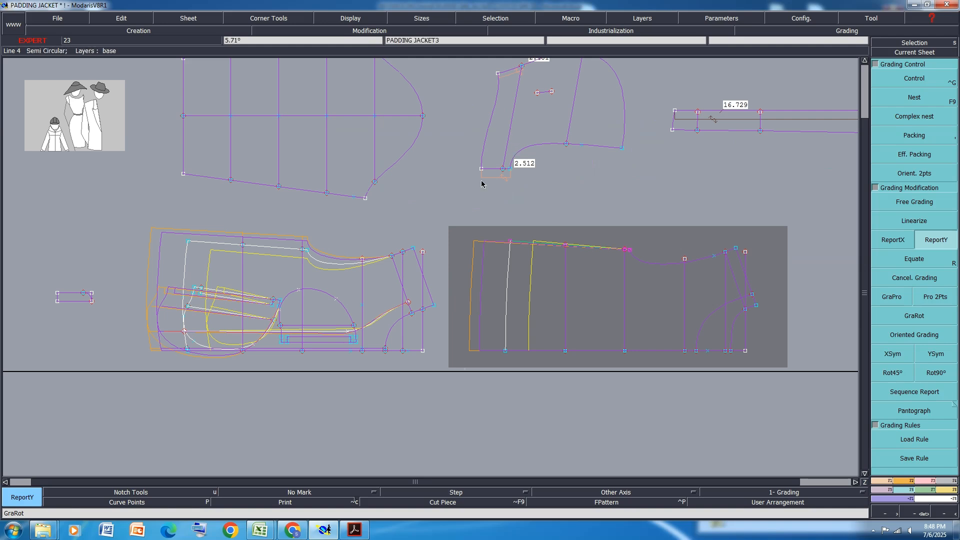
{"action": "left_click", "coordinate": [628, 250]}
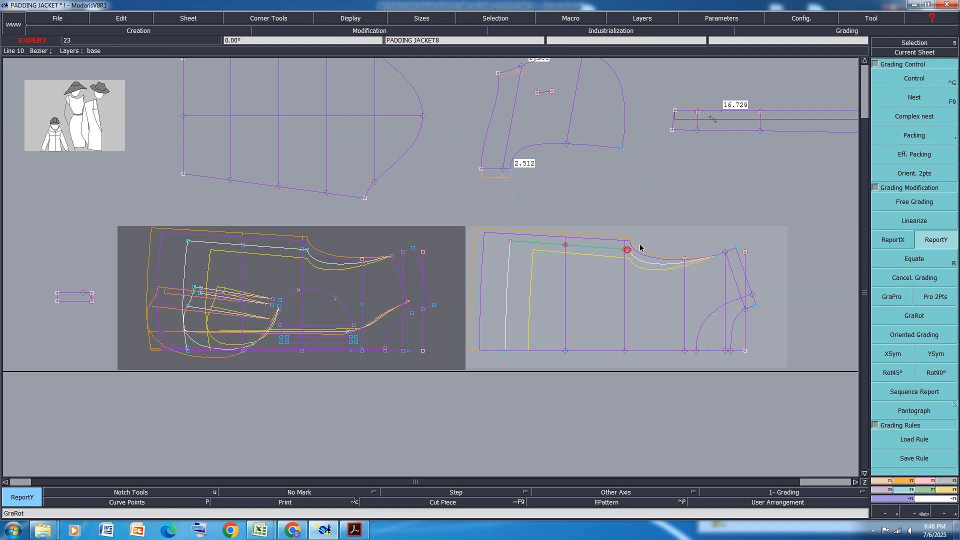
{"action": "left_click", "coordinate": [681, 204]}
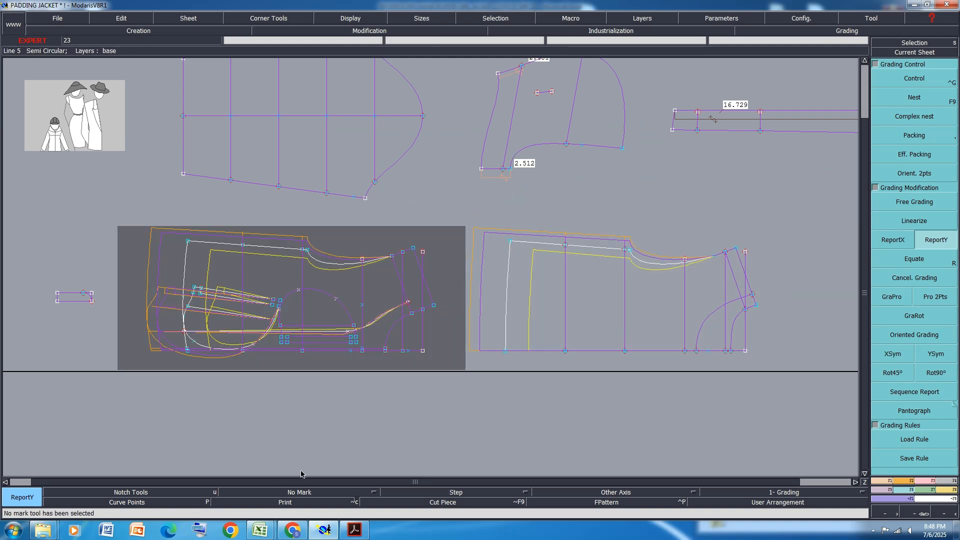
- Cancel the grading on the control point of the front panel's inner curve leading towards the neck
{"action": "scroll", "coordinate": [338, 355], "scroll_direction": "up", "scroll_amount": 5}
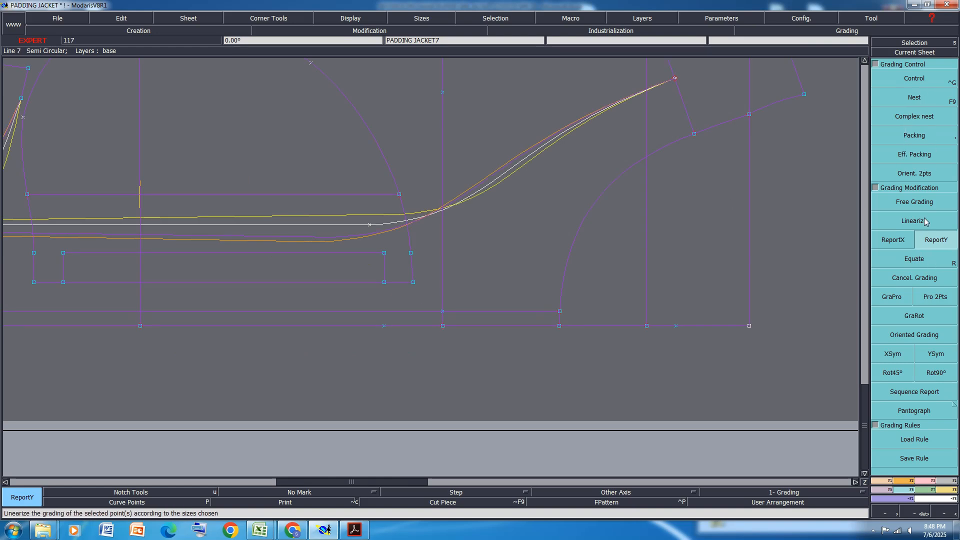
{"action": "left_click", "coordinate": [915, 277]}
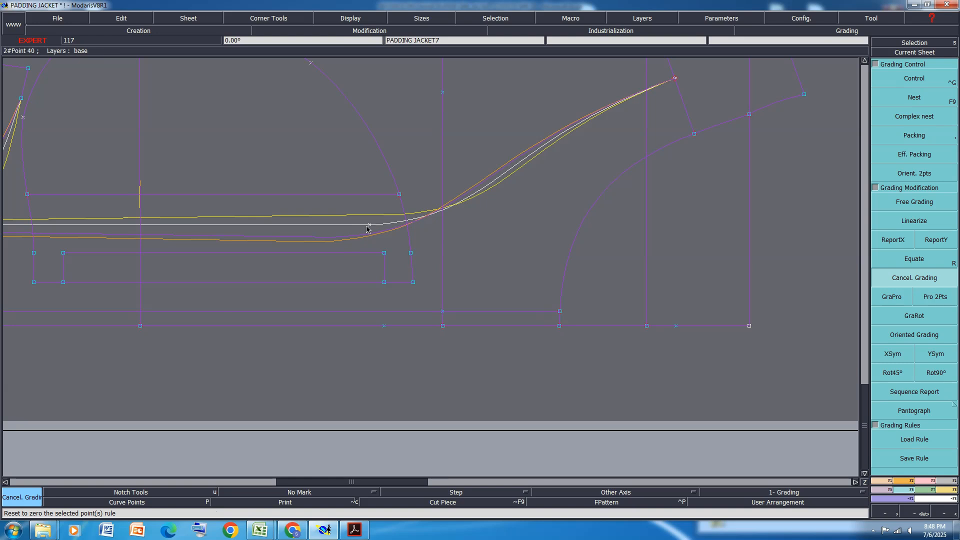
{"action": "scroll", "coordinate": [426, 283], "scroll_direction": "down", "scroll_amount": 5}
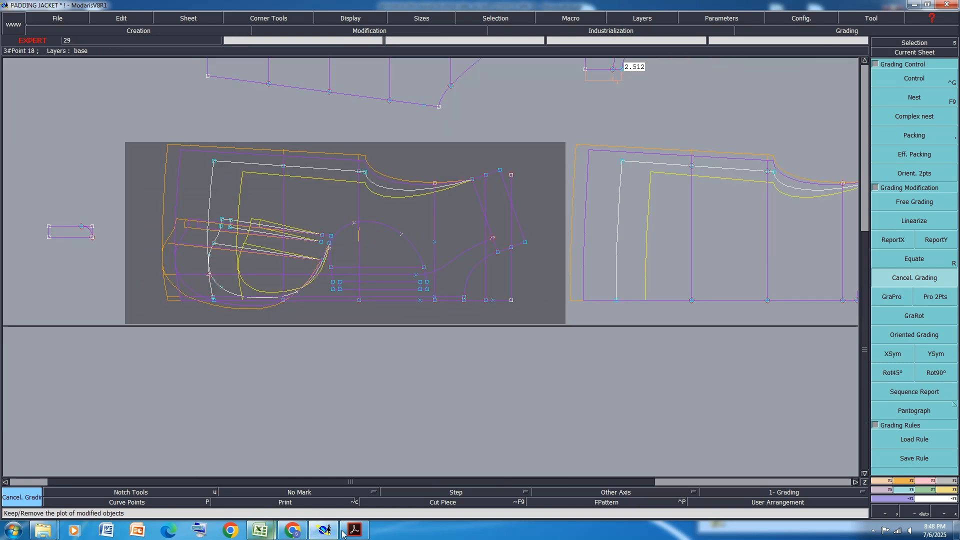
- Try to highlight the across shoulder row in the Excel measurement chart, undo the misplaced fill, and readjust the disturbed row heights
{"action": "left_click", "coordinate": [255, 532]}
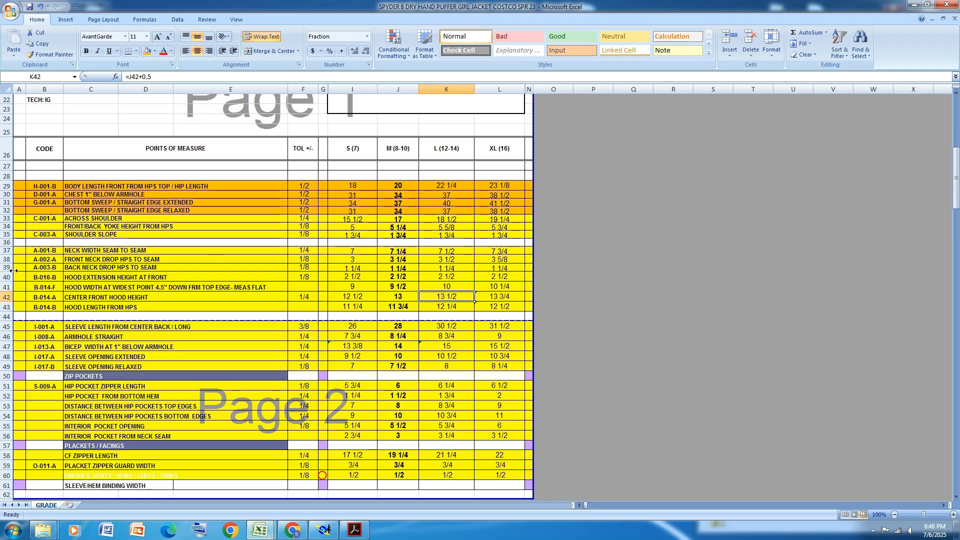
{"action": "left_click_drag", "start_coordinate": [9, 222], "coordinate": [9, 213]}
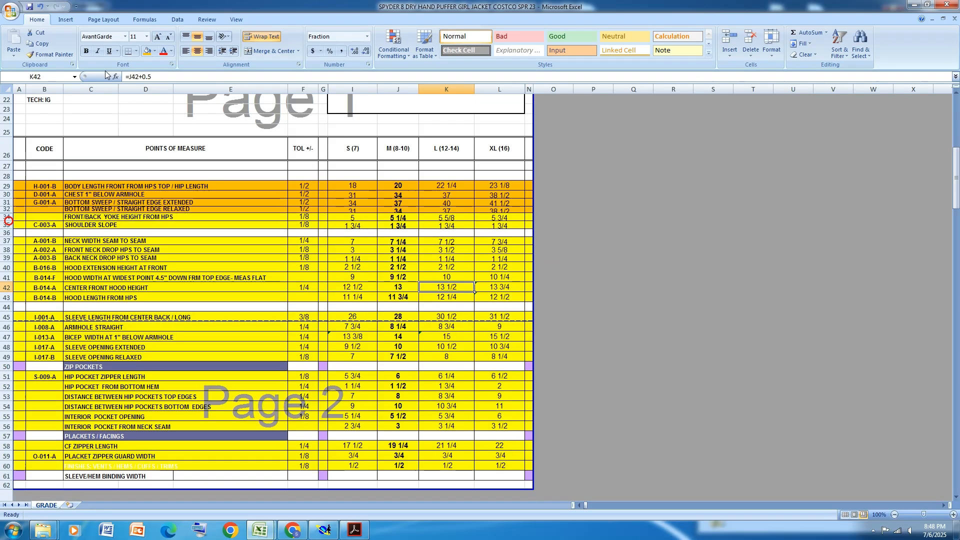
{"action": "left_click", "coordinate": [148, 53]}
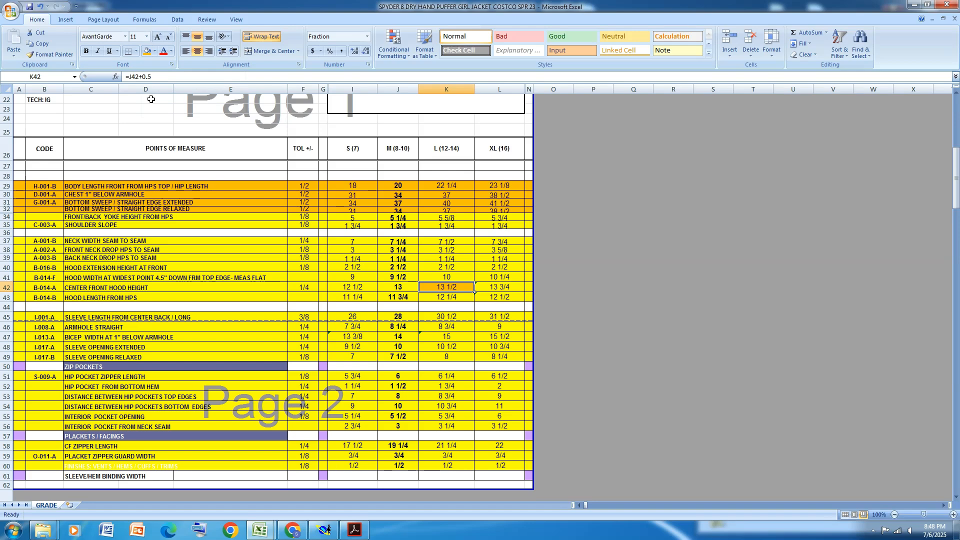
{"action": "key", "text": "ctrl+z"}
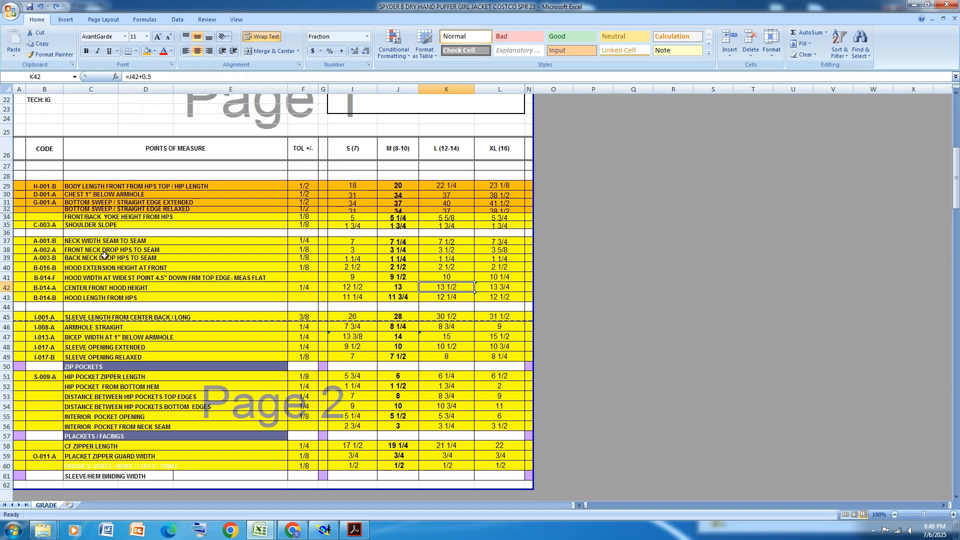
{"action": "scroll", "coordinate": [51, 246], "scroll_direction": "up", "scroll_amount": 2}
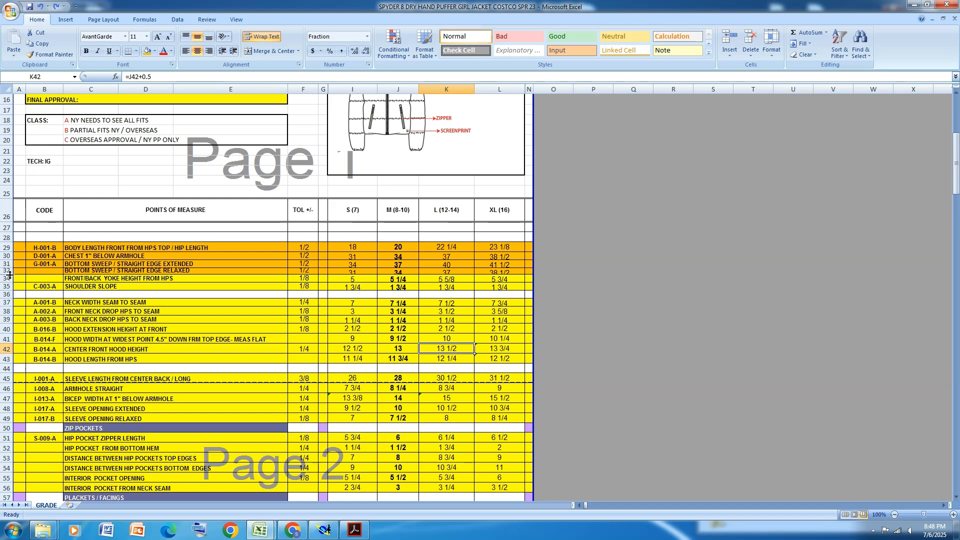
{"action": "left_click_drag", "start_coordinate": [10, 274], "coordinate": [12, 294]}
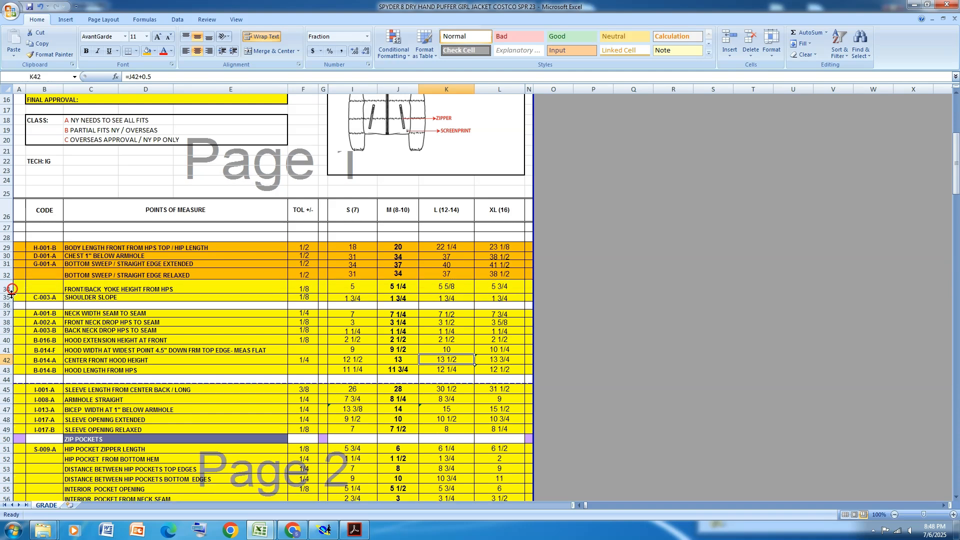
- Close the measurement chart without saving its changes and reopen the SPYDER 8 DRY HAND PUFFER GIRL JACKET workbook from its folder
{"action": "left_click", "coordinate": [946, 5]}
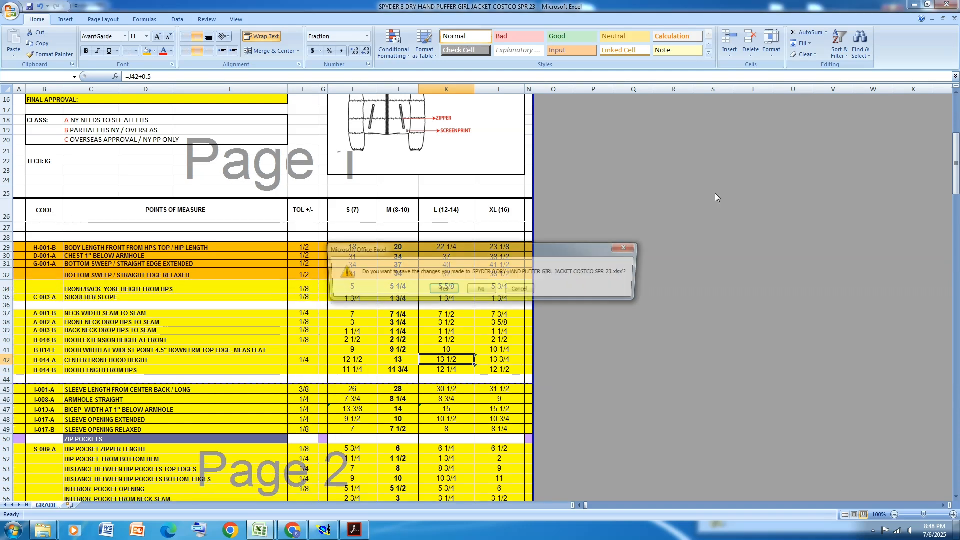
{"action": "left_click", "coordinate": [478, 290]}
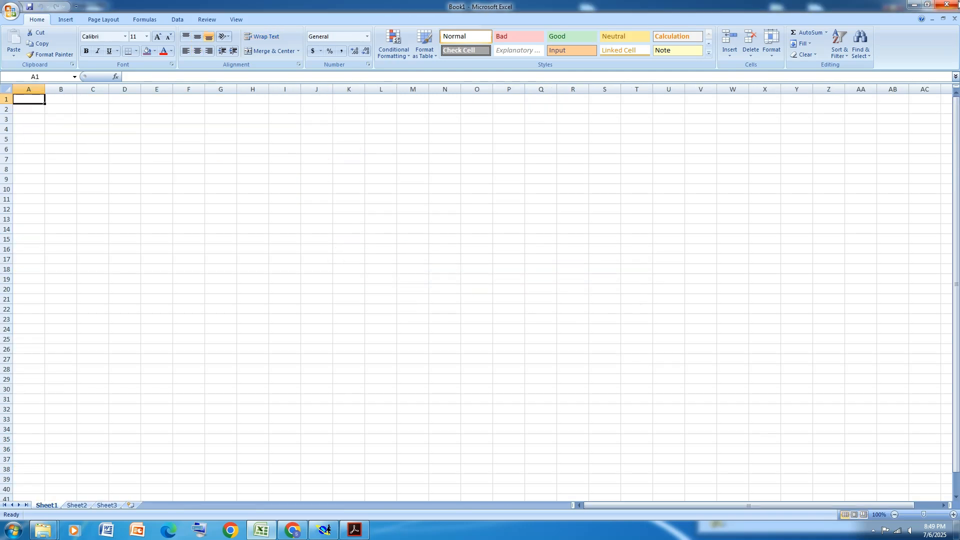
{"action": "left_click", "coordinate": [927, 4]}
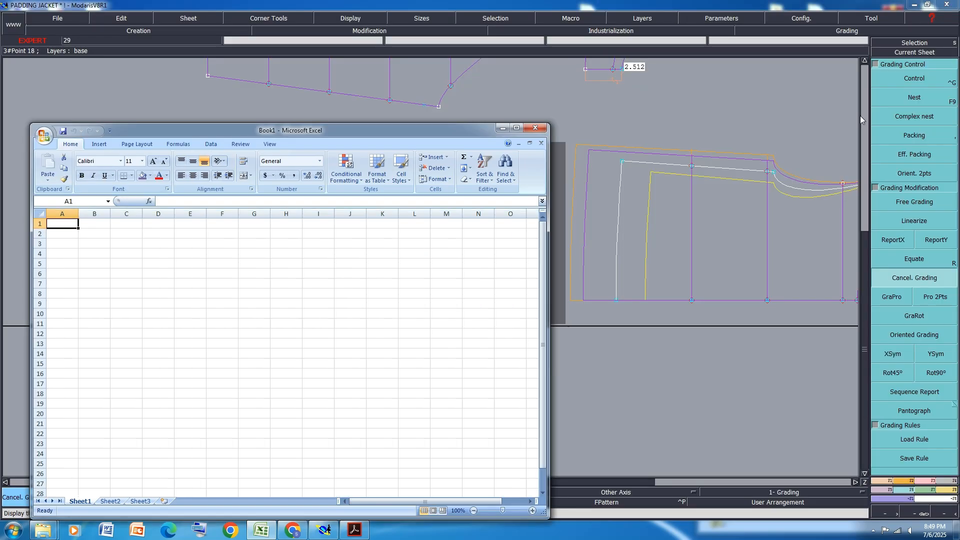
{"action": "left_click", "coordinate": [915, 5]}
{"action": "double_click", "coordinate": [752, 206]}
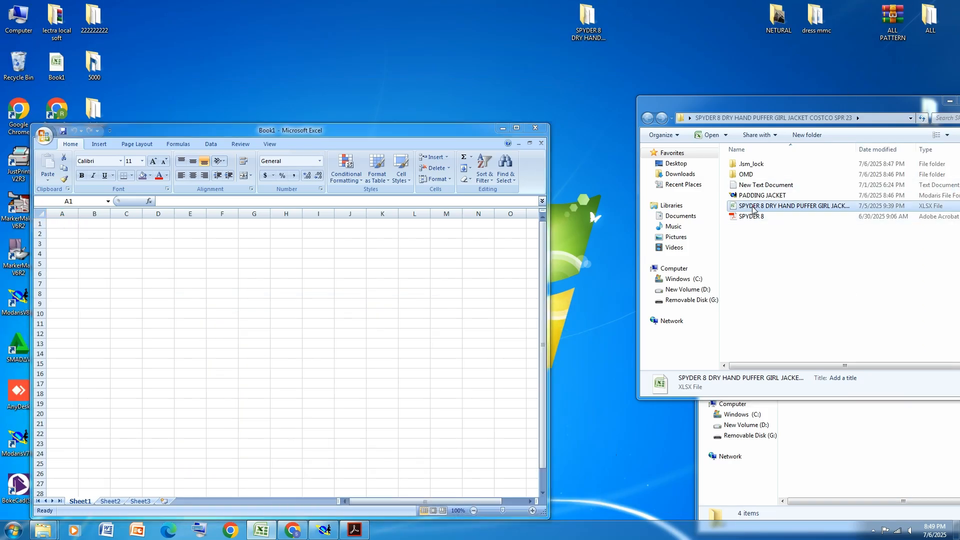
{"action": "left_click", "coordinate": [516, 128]}
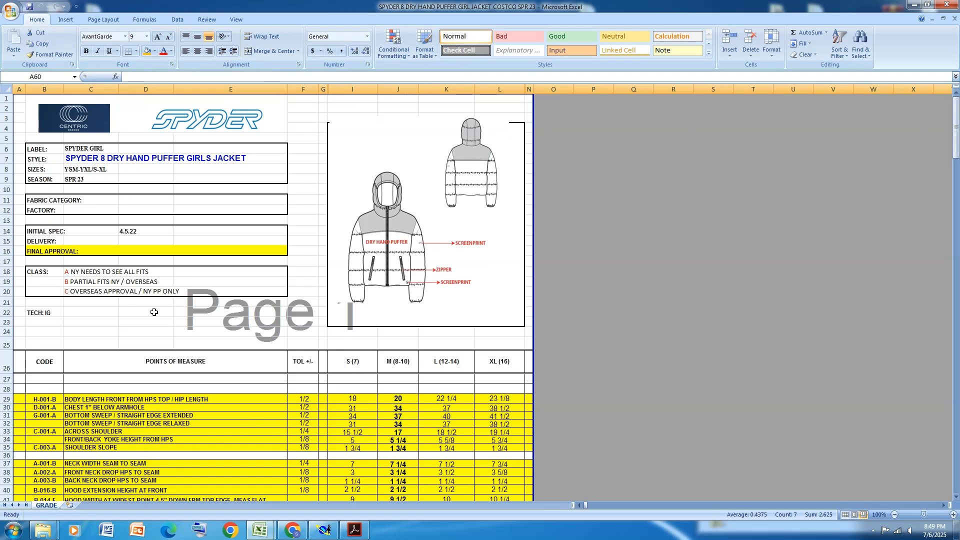
- Fill rows 29 to 32, from front body length to relaxed bottom sweep, with the gold colour
{"action": "left_click_drag", "start_coordinate": [11, 400], "coordinate": [11, 424]}
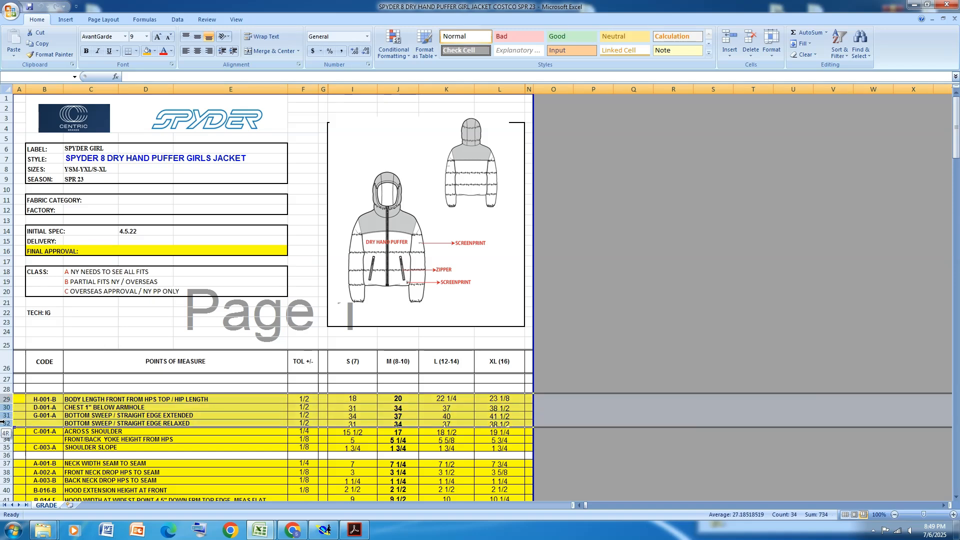
{"action": "left_click", "coordinate": [147, 51]}
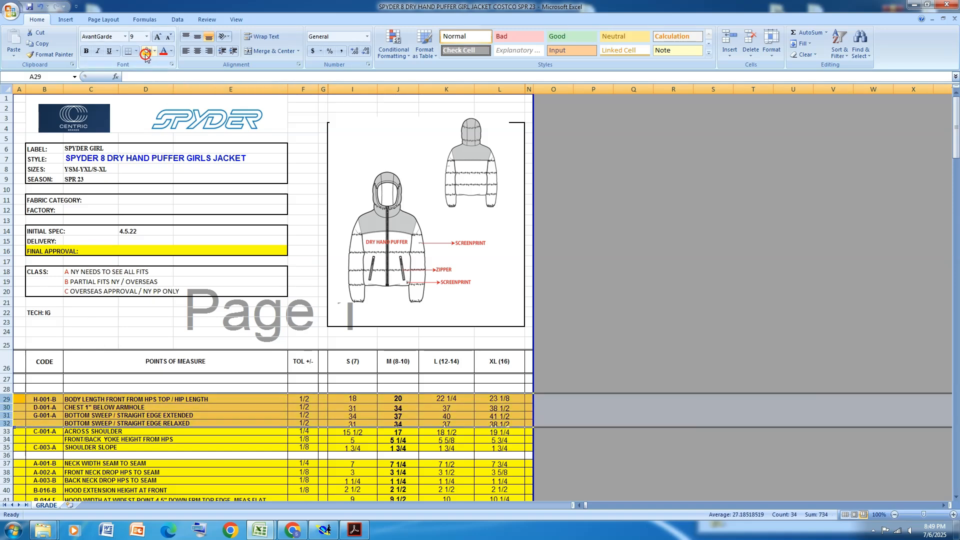
{"action": "scroll", "coordinate": [354, 344], "scroll_direction": "down", "scroll_amount": 6}
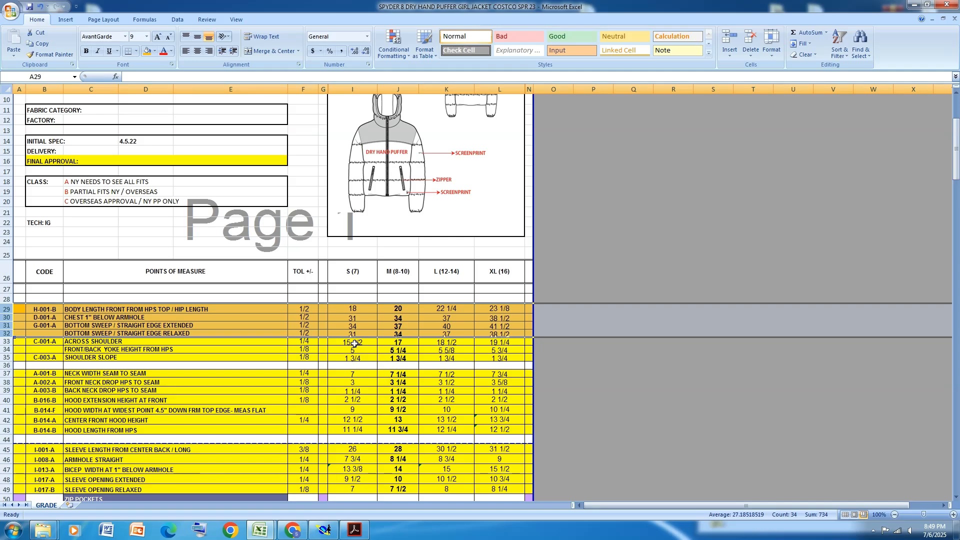
{"action": "left_click", "coordinate": [45, 290]}
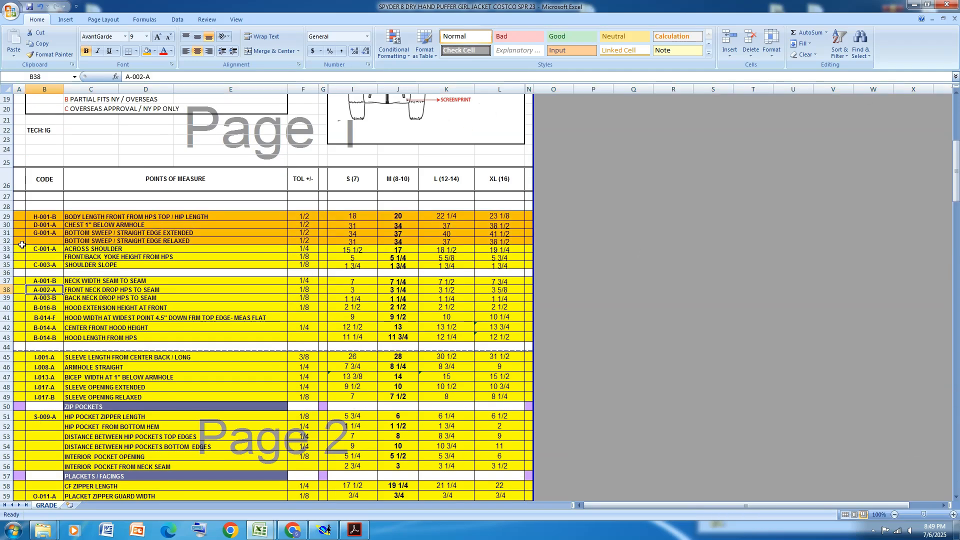
- Consult the across shoulder row for all sizes and return to the pattern in Modaris
{"action": "left_click", "coordinate": [4, 248]}
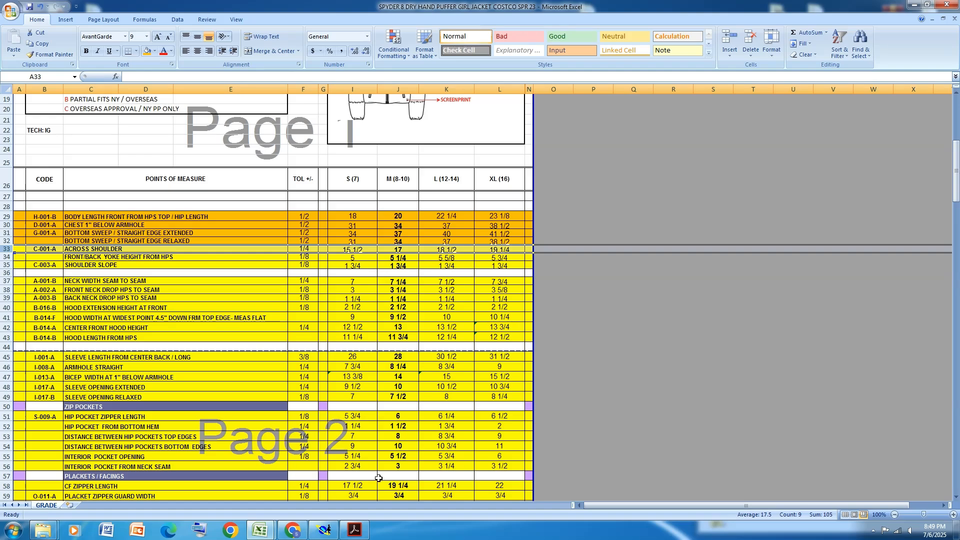
{"action": "left_click", "coordinate": [323, 530]}
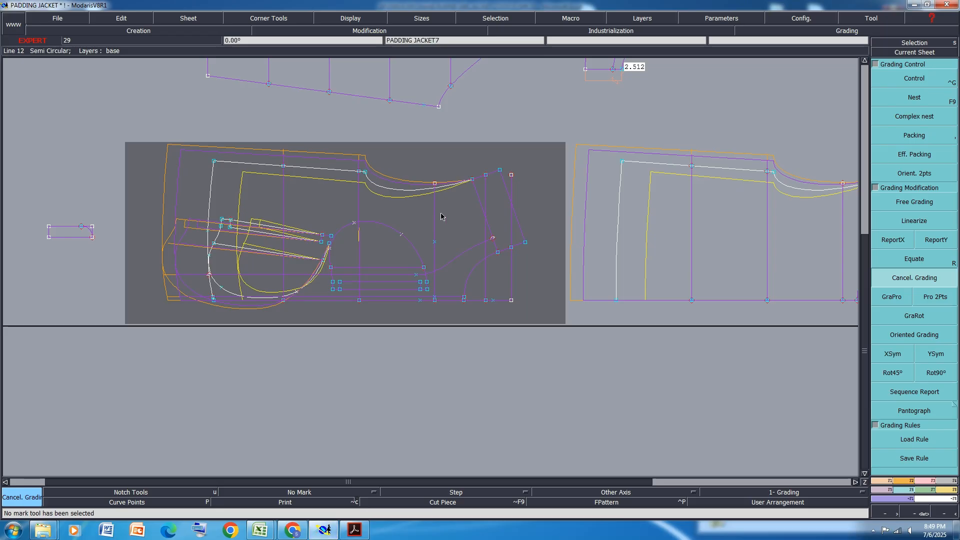
- Report the underarm point's Y grading to the shoulder points on both jacket body pieces
{"action": "left_click_drag", "start_coordinate": [521, 149], "coordinate": [418, 200]}
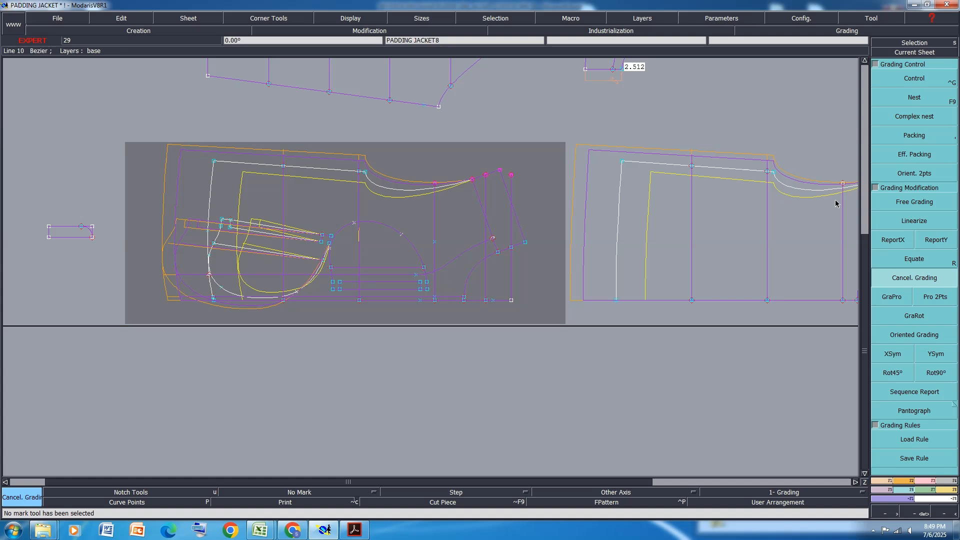
{"action": "left_click", "coordinate": [935, 240]}
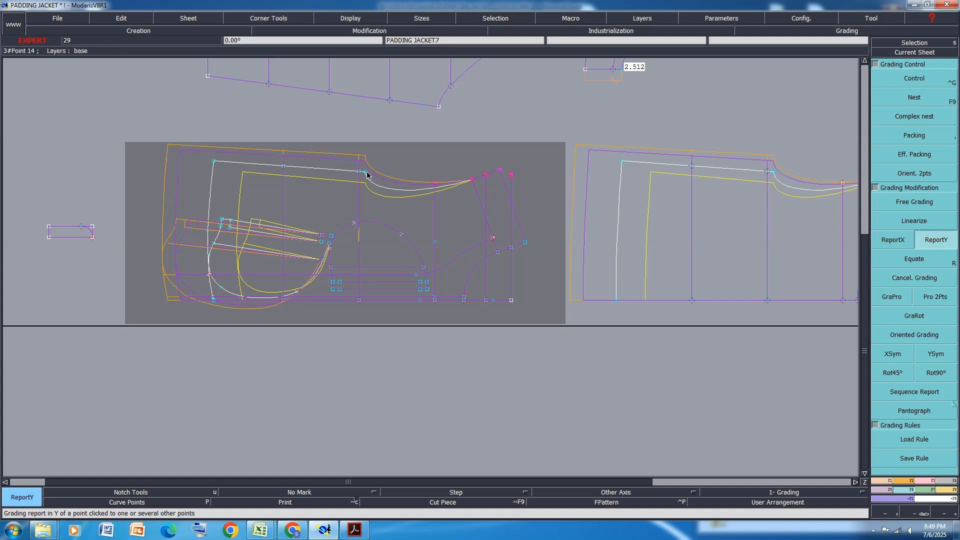
{"action": "left_click", "coordinate": [488, 178]}
{"action": "scroll", "coordinate": [476, 251], "scroll_direction": "down", "scroll_amount": 2}
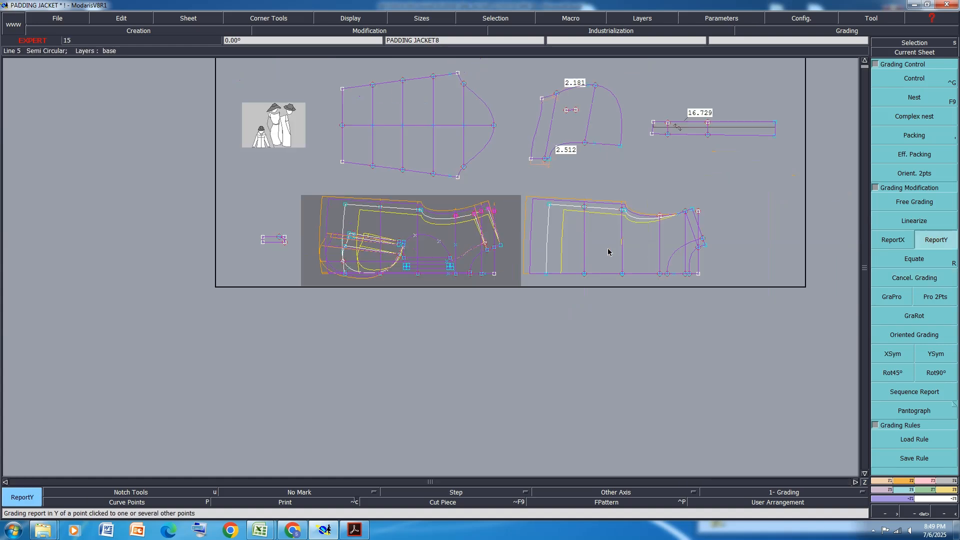
{"action": "scroll", "coordinate": [724, 193], "scroll_direction": "up", "scroll_amount": 1}
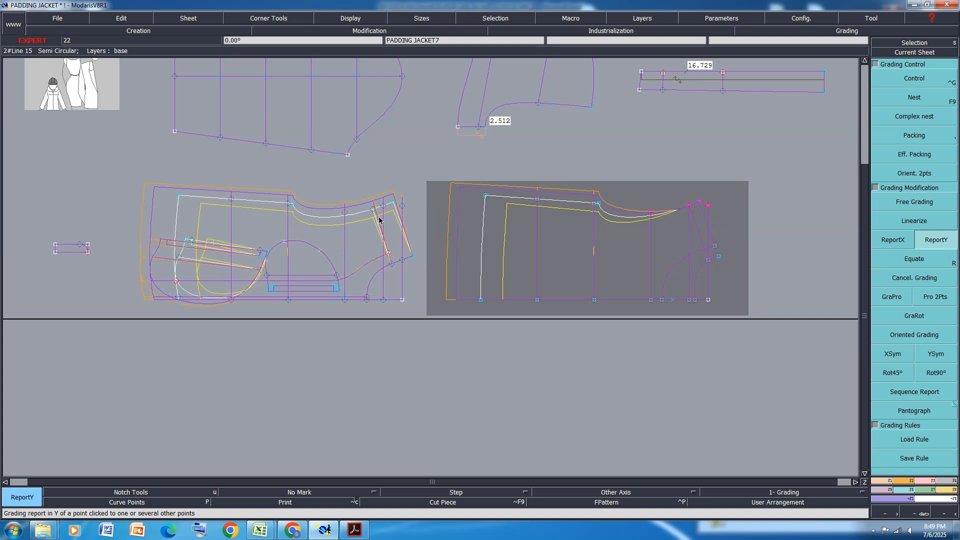
{"action": "left_click", "coordinate": [689, 207]}
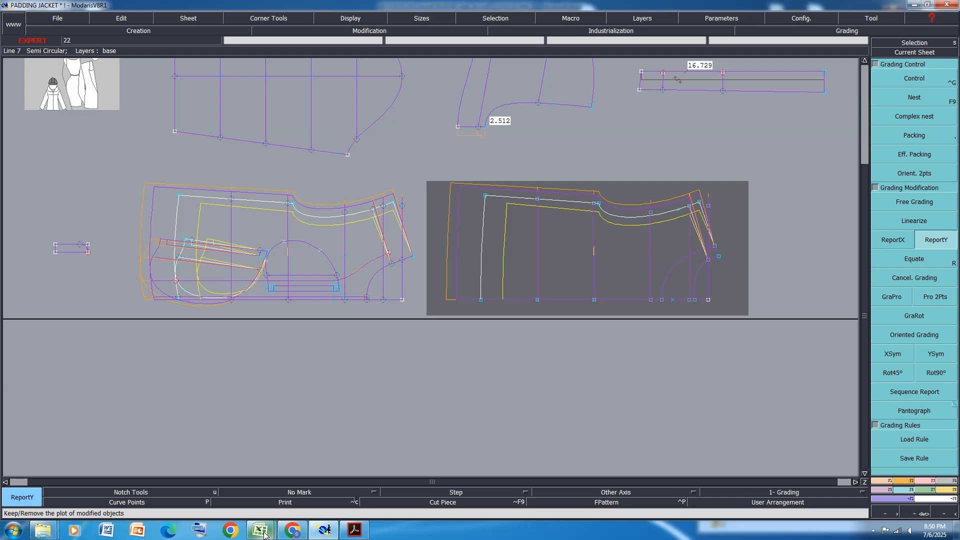
- Switch to the Excel measurement chart, fill the across shoulder row 33 with gold, and return to Modaris
{"action": "mouse_move", "coordinate": [260, 530]}
{"action": "left_click", "coordinate": [300, 475]}
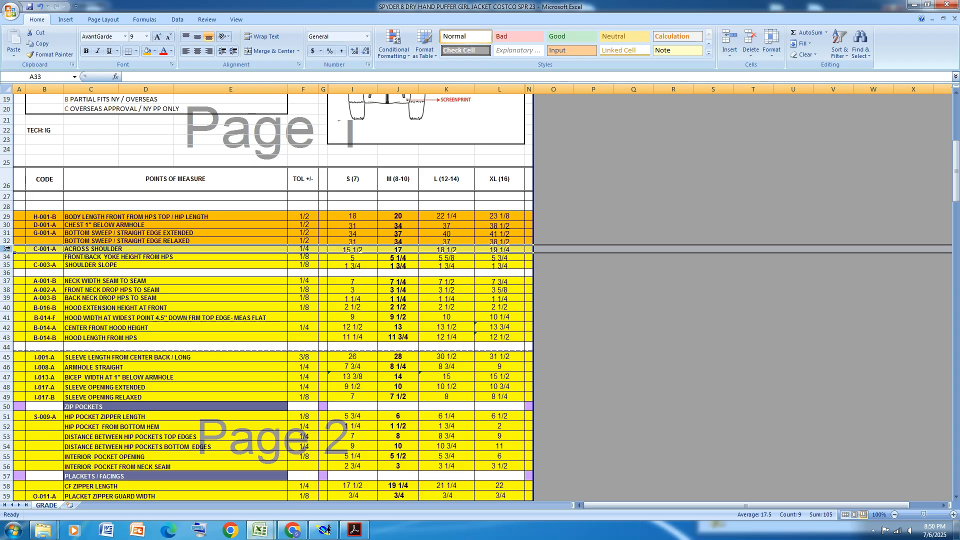
{"action": "left_click", "coordinate": [146, 50]}
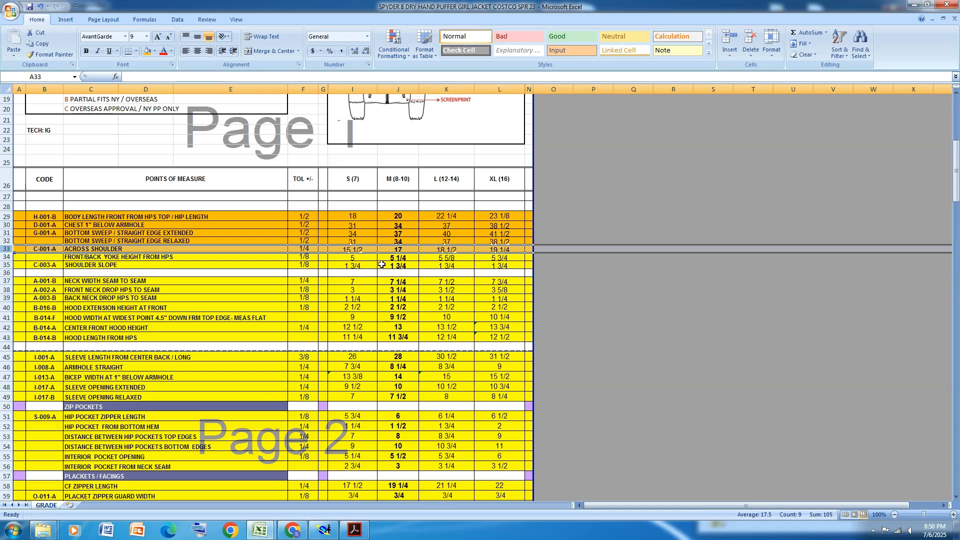
{"action": "left_click", "coordinate": [324, 530]}
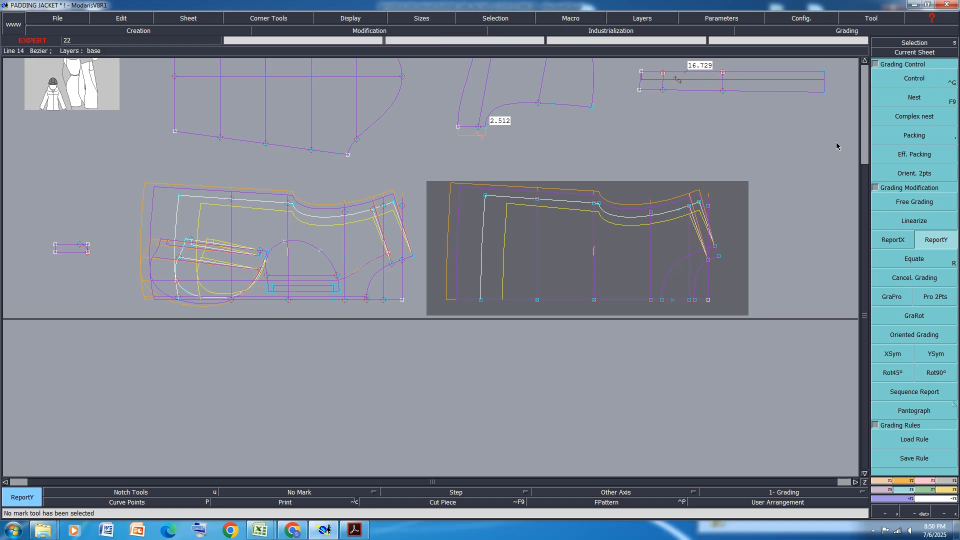
- Grade the centre-line end of the yoke line on the piece without pockets, with ddx -0.25 for S–M and -0.375 for M–L
{"action": "left_click", "coordinate": [915, 78]}
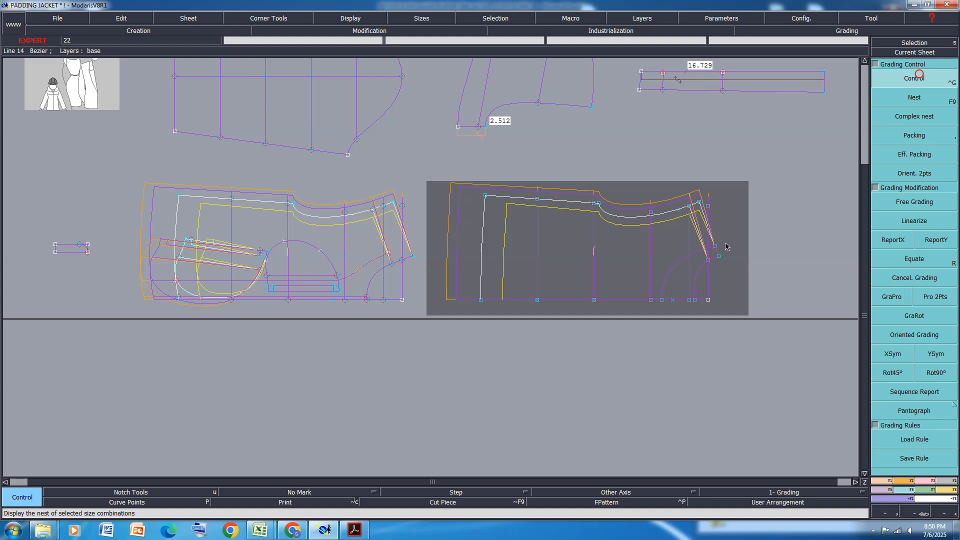
{"action": "left_click", "coordinate": [650, 302]}
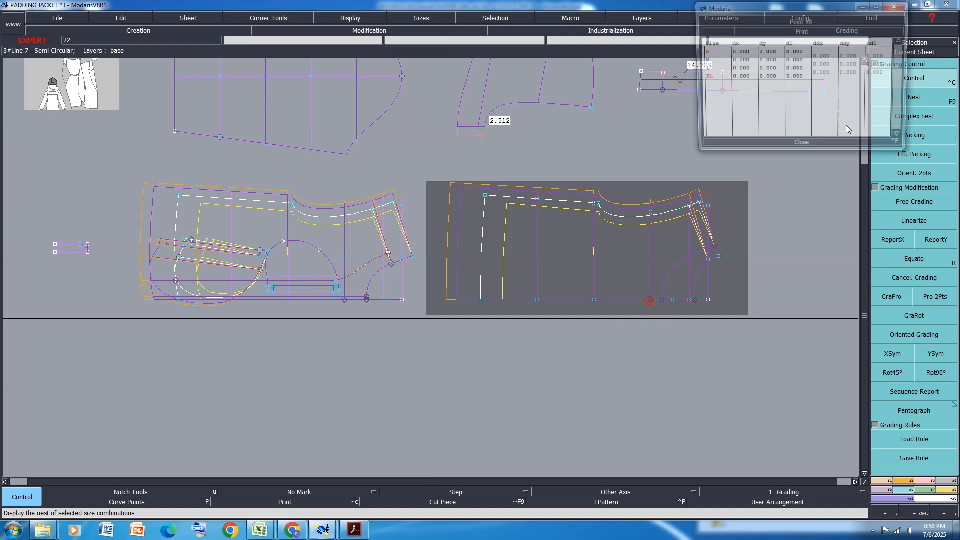
{"action": "left_click", "coordinate": [832, 56]}
{"action": "type", "text": "-0"}
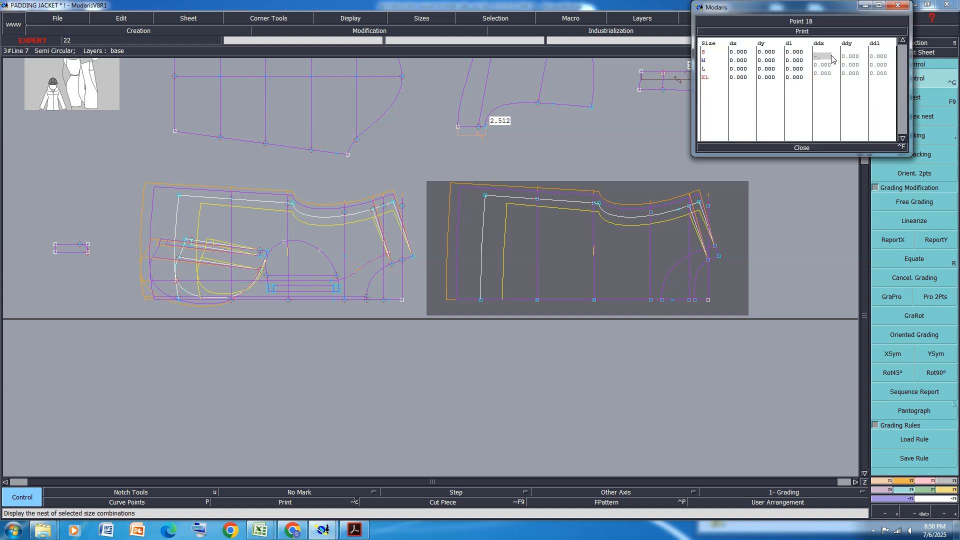
{"action": "type", "text": ".25"}
{"action": "key", "text": "Return"}
{"action": "left_click", "coordinate": [830, 65]}
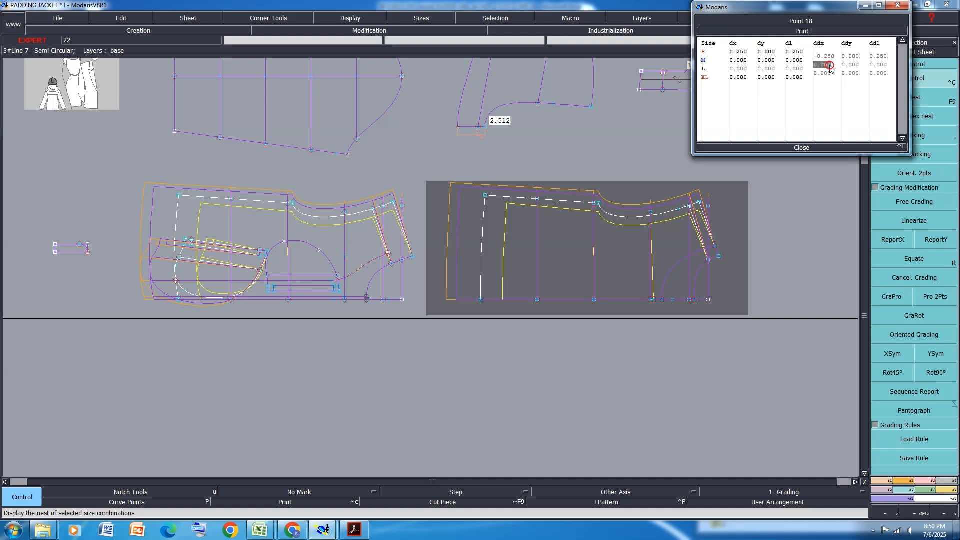
{"action": "type", "text": "-.375"}
{"action": "key", "text": "Return"}
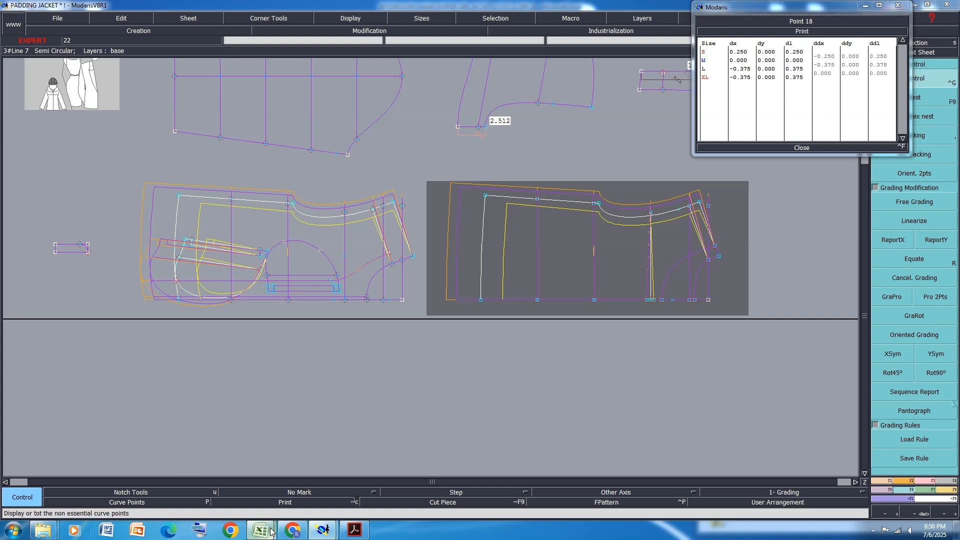
- In the Excel chart, fill rows 34 and 35, yoke height and shoulder slope, with gold and return to Modaris
{"action": "mouse_move", "coordinate": [260, 530]}
{"action": "left_click", "coordinate": [313, 482]}
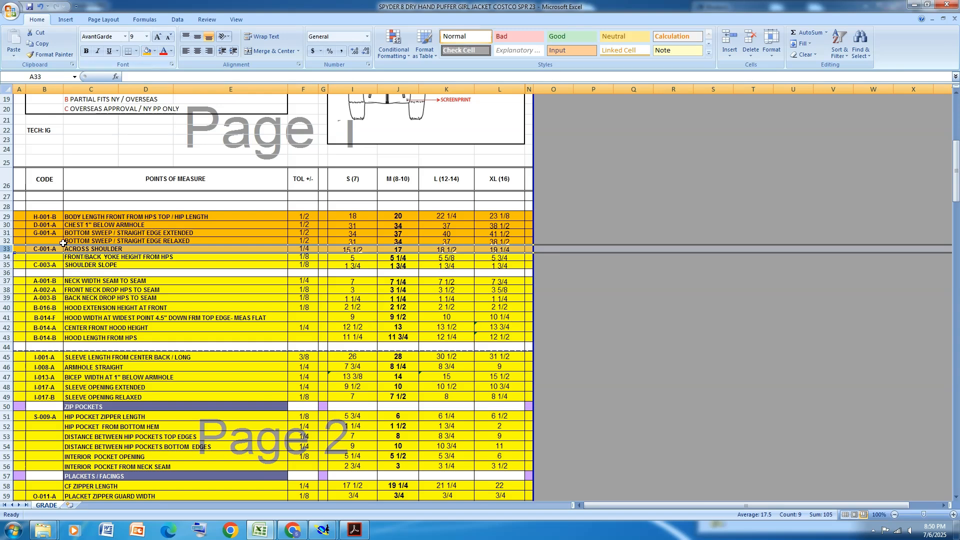
{"action": "left_click", "coordinate": [7, 258]}
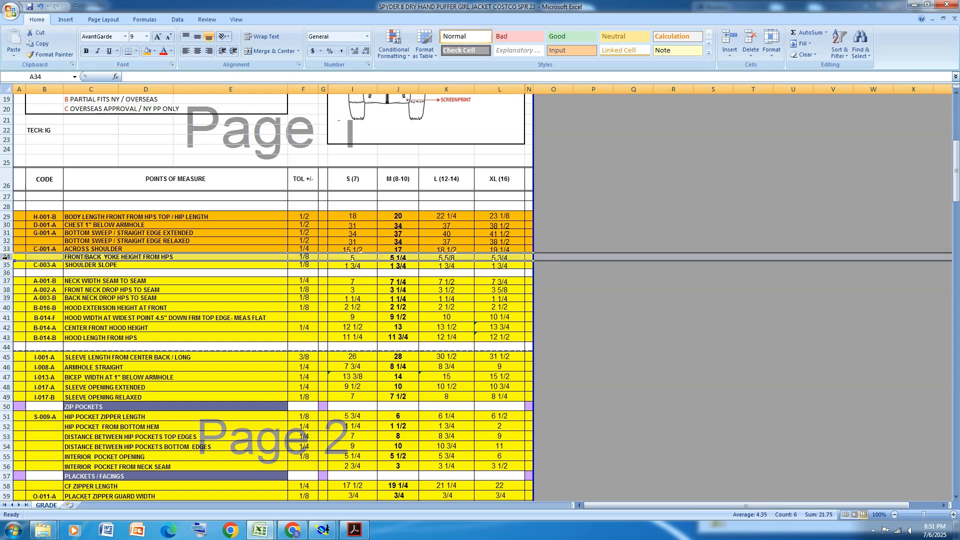
{"action": "left_click_drag", "start_coordinate": [7, 258], "coordinate": [7, 265]}
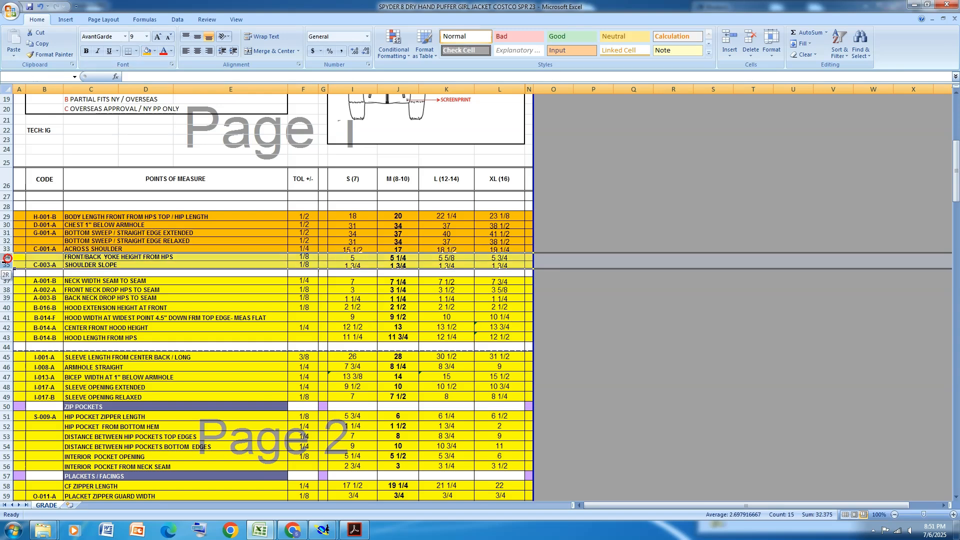
{"action": "left_click", "coordinate": [148, 52]}
{"action": "mouse_move", "coordinate": [322, 530]}
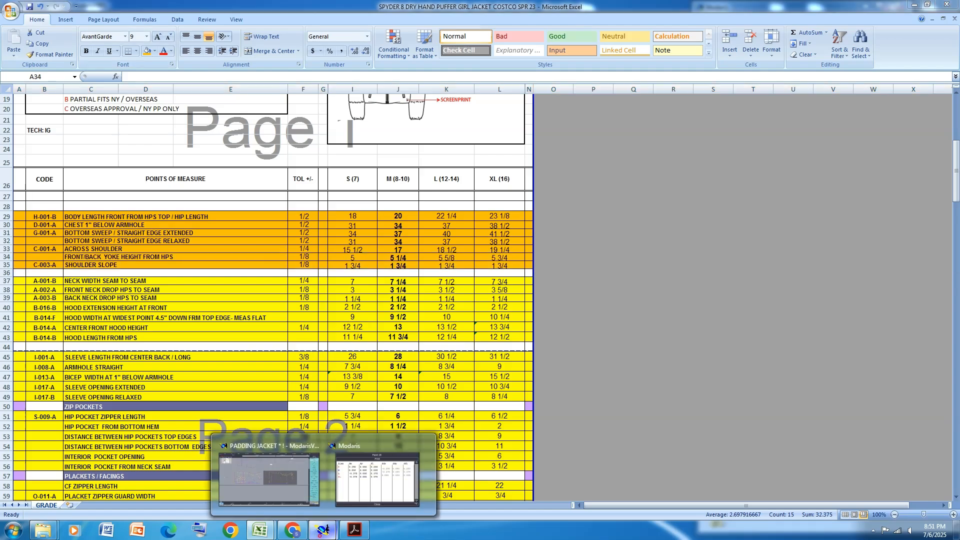
{"action": "left_click", "coordinate": [292, 479]}
- Set the yoke point's L–XL ddx to -0.125 and close its grading table
{"action": "left_click", "coordinate": [826, 73]}
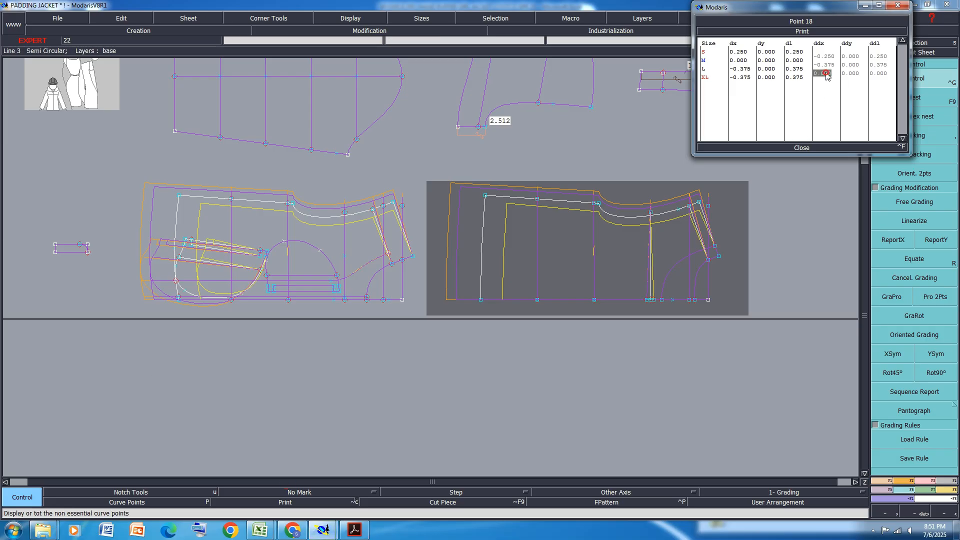
{"action": "type", "text": "-0.125"}
{"action": "key", "text": "Return"}
{"action": "left_click", "coordinate": [801, 148]}
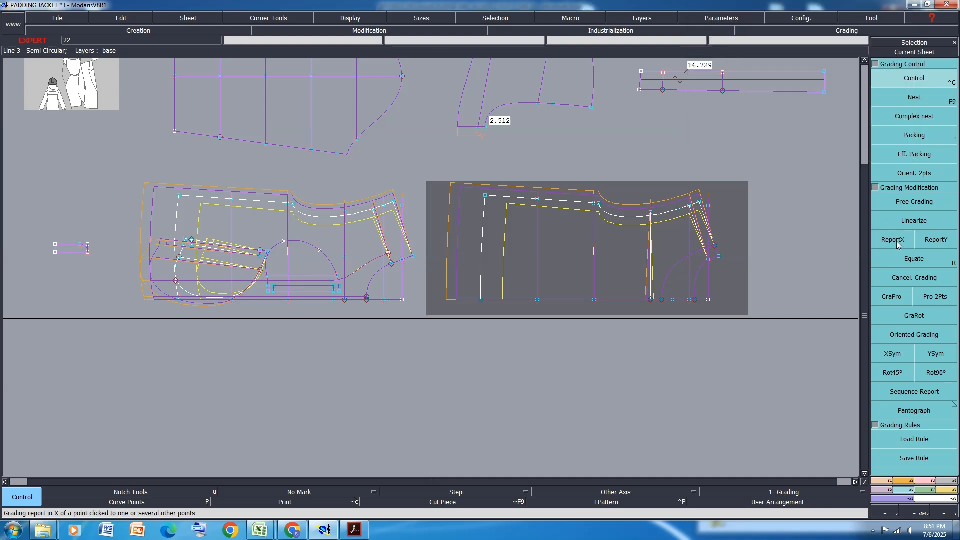
- Report the yoke point's X grading to the armhole end of its line and to both yoke line ends on the pocketed piece
{"action": "left_click", "coordinate": [898, 245]}
{"action": "left_click", "coordinate": [652, 301]}
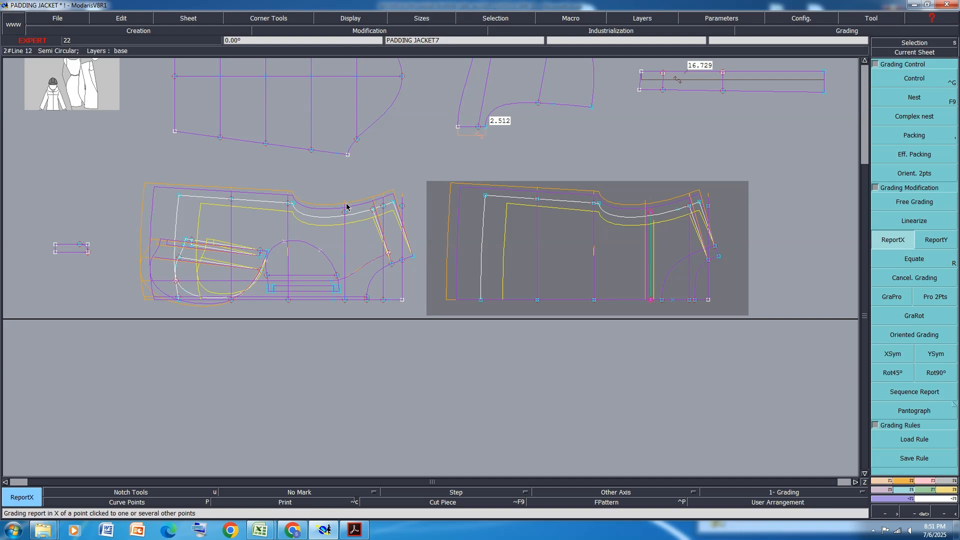
{"action": "left_click", "coordinate": [344, 300]}
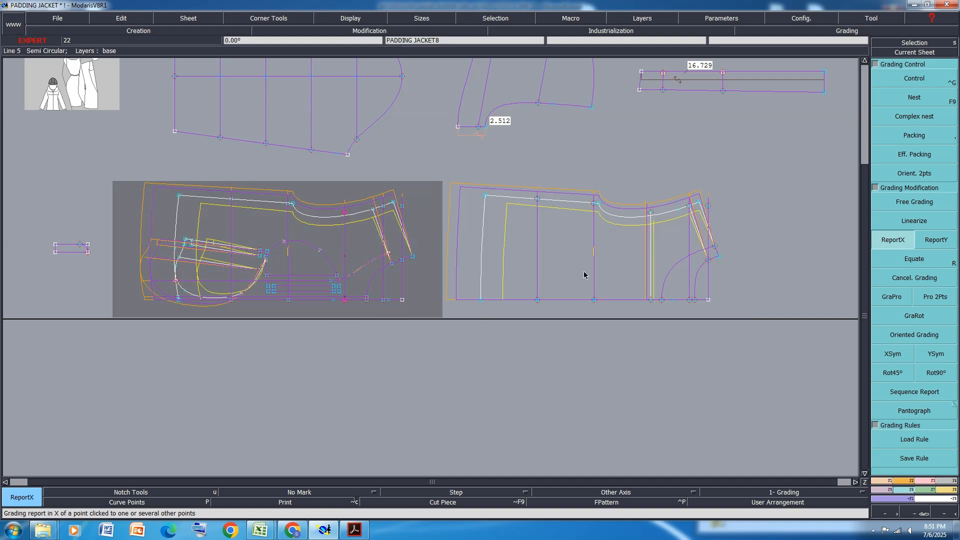
{"action": "left_click", "coordinate": [651, 299]}
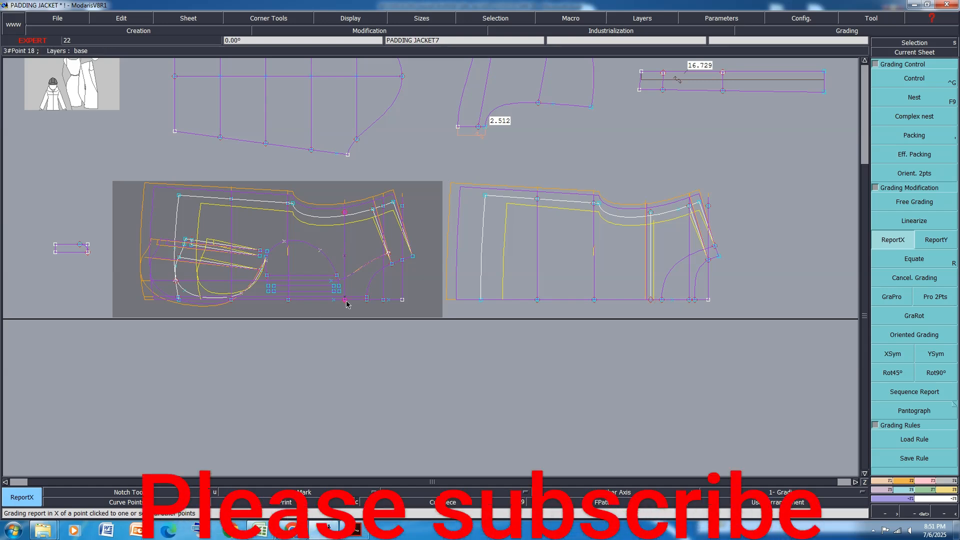
{"action": "left_click", "coordinate": [345, 299]}
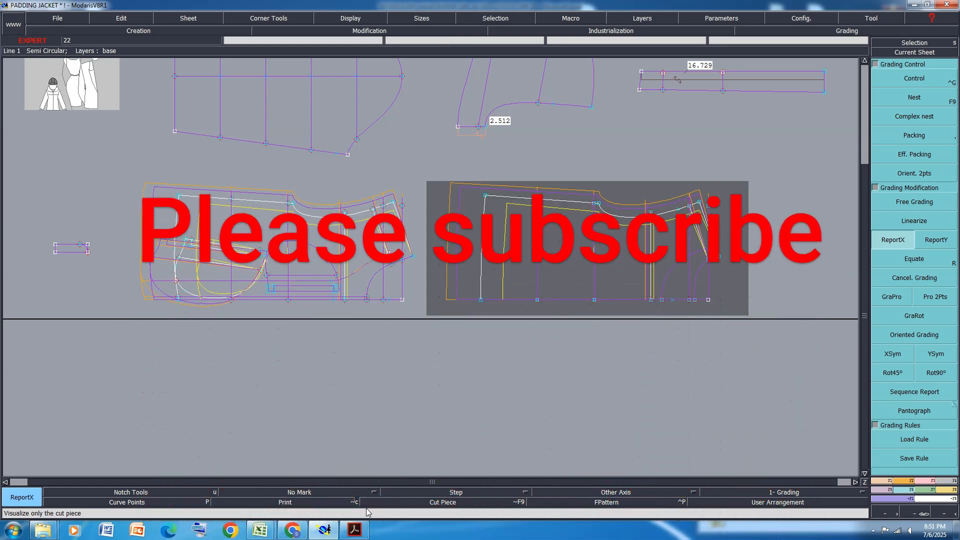
- In the Excel chart, fill the neck width row 37 with gold and return to Modaris
{"action": "mouse_move", "coordinate": [263, 533]}
{"action": "left_click", "coordinate": [294, 497]}
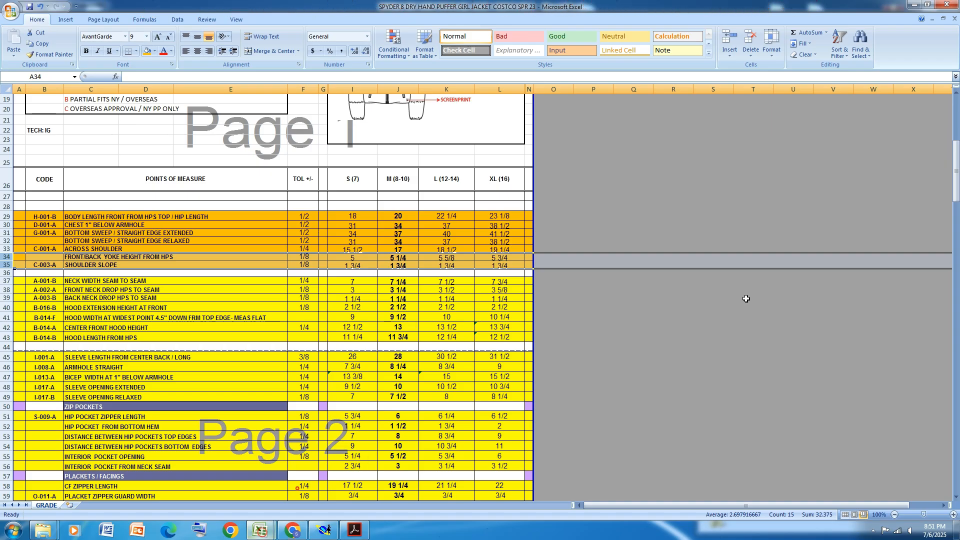
{"action": "left_click", "coordinate": [4, 282]}
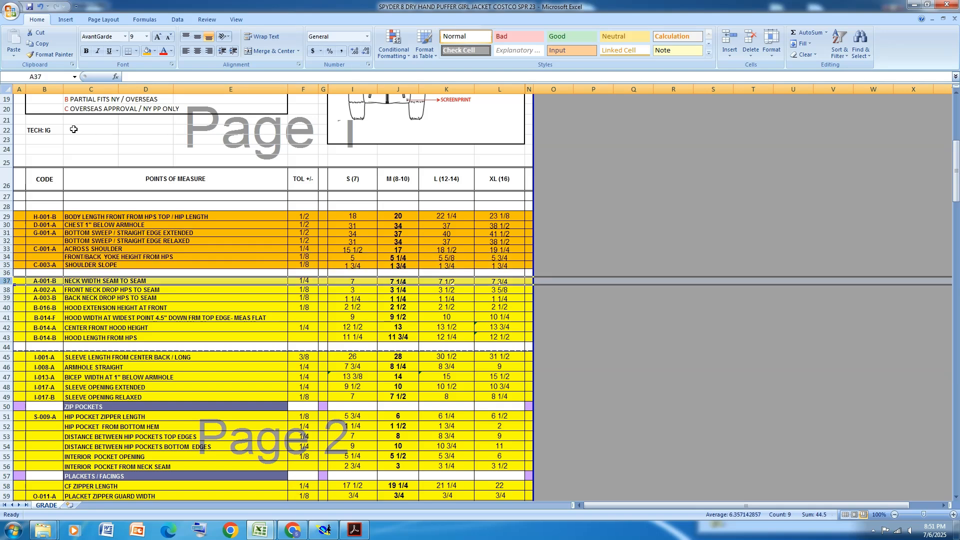
{"action": "left_click", "coordinate": [146, 52]}
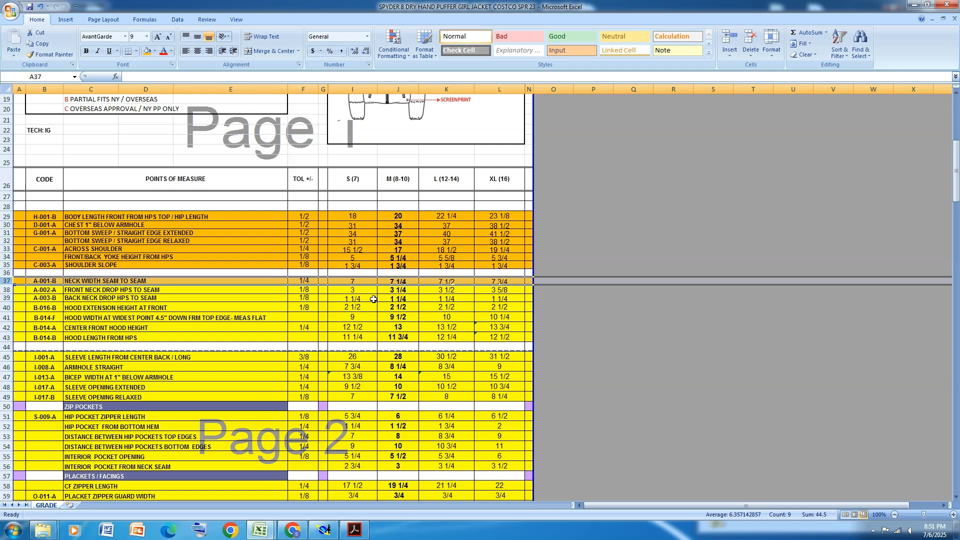
{"action": "left_click", "coordinate": [325, 530]}
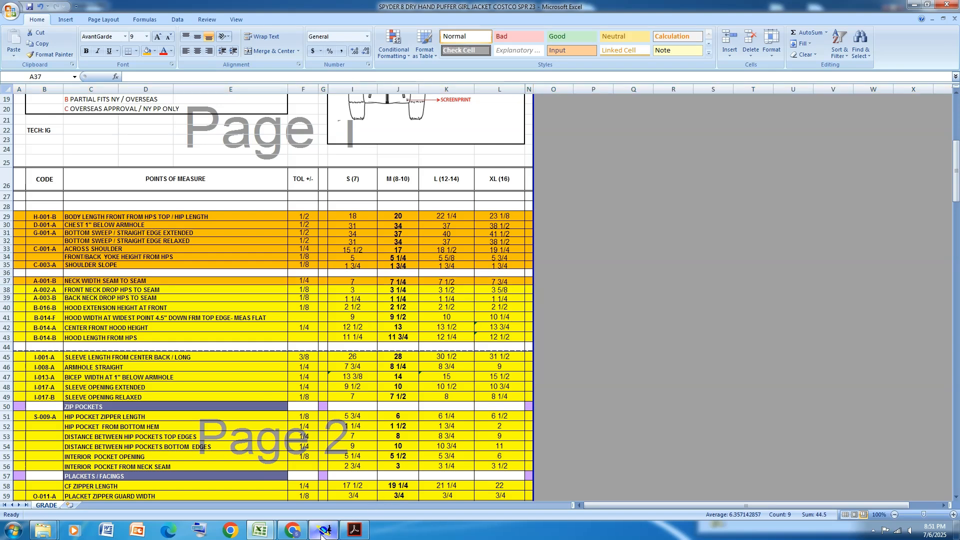
- Grade the inner neck-shoulder point on the piece without pockets with ddy 0.125 for every size interval
{"action": "key", "text": "ctrl+g"}
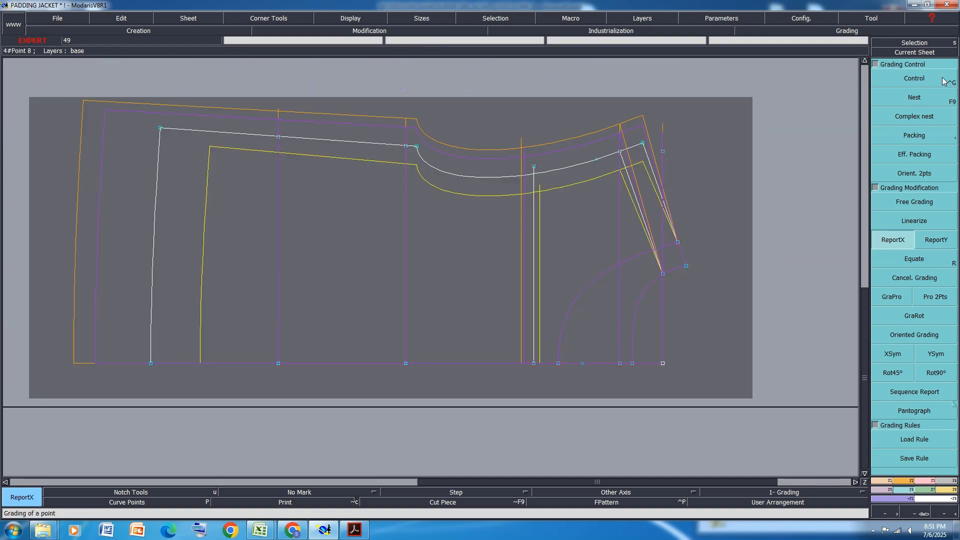
{"action": "left_click", "coordinate": [663, 274]}
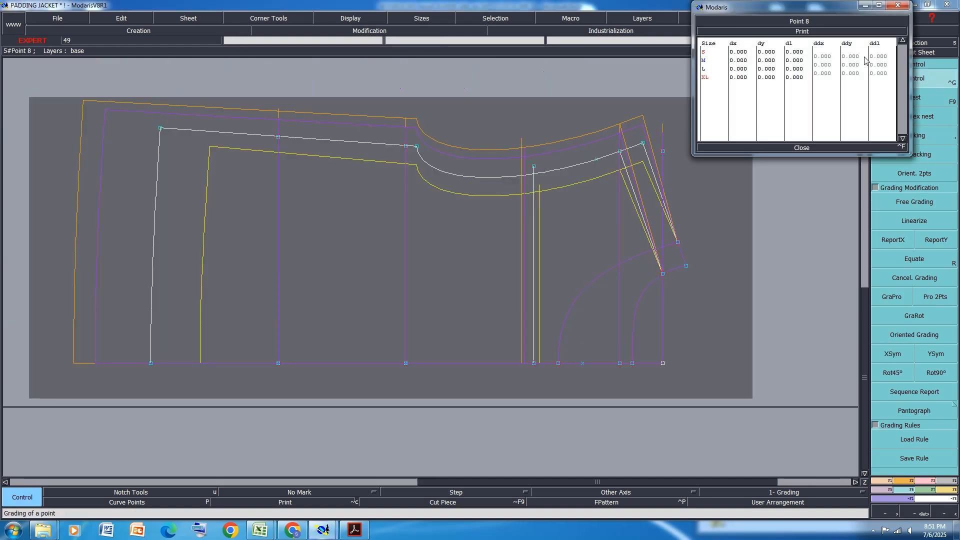
{"action": "left_click_drag", "start_coordinate": [855, 56], "coordinate": [856, 78]}
{"action": "type", "text": ".12"}
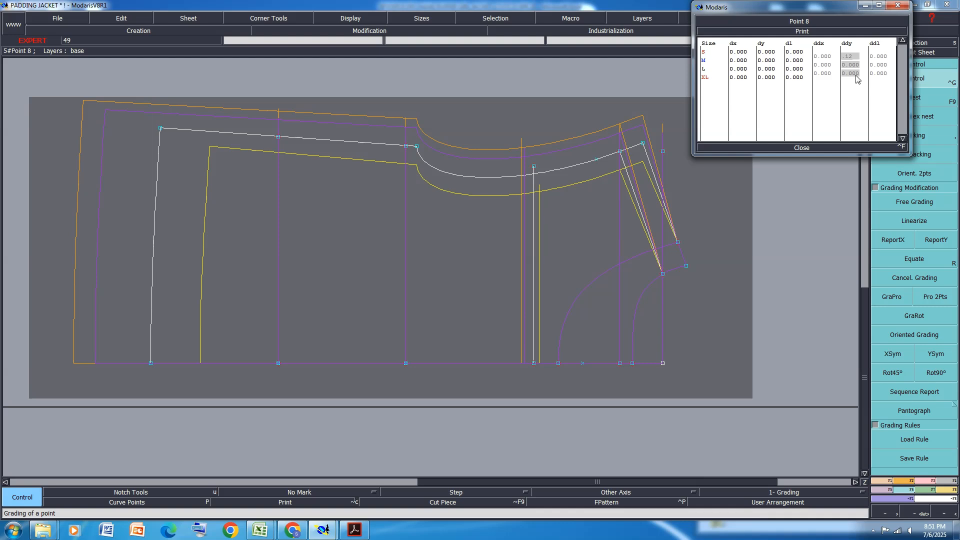
{"action": "type", "text": "5"}
{"action": "key", "text": "Return"}
{"action": "left_click", "coordinate": [803, 148]}
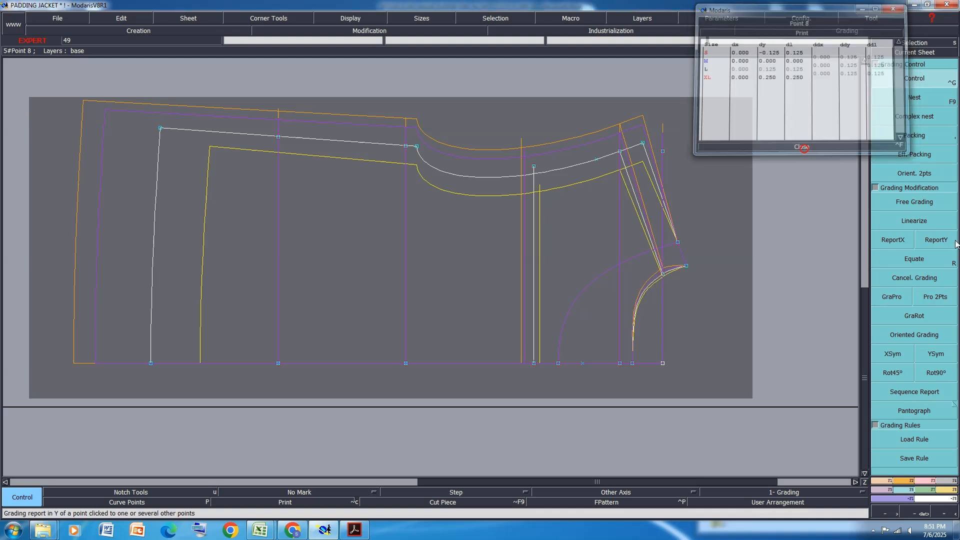
- Report the neck-shoulder point's Y grading to the remaining neck points on both jacket body pieces
{"action": "left_click", "coordinate": [929, 242]}
{"action": "left_click", "coordinate": [663, 274]}
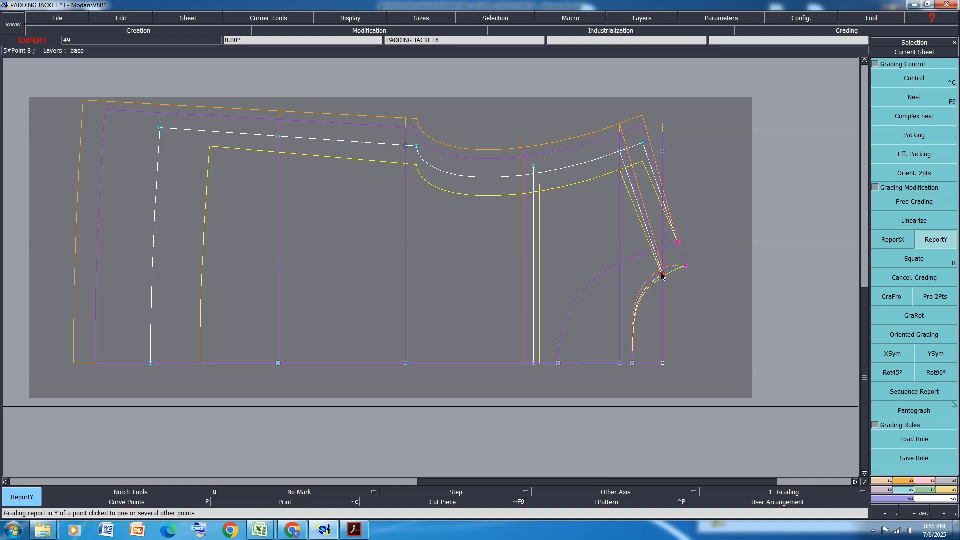
{"action": "left_click", "coordinate": [663, 275]}
{"action": "scroll", "coordinate": [733, 230], "scroll_direction": "down", "scroll_amount": 1}
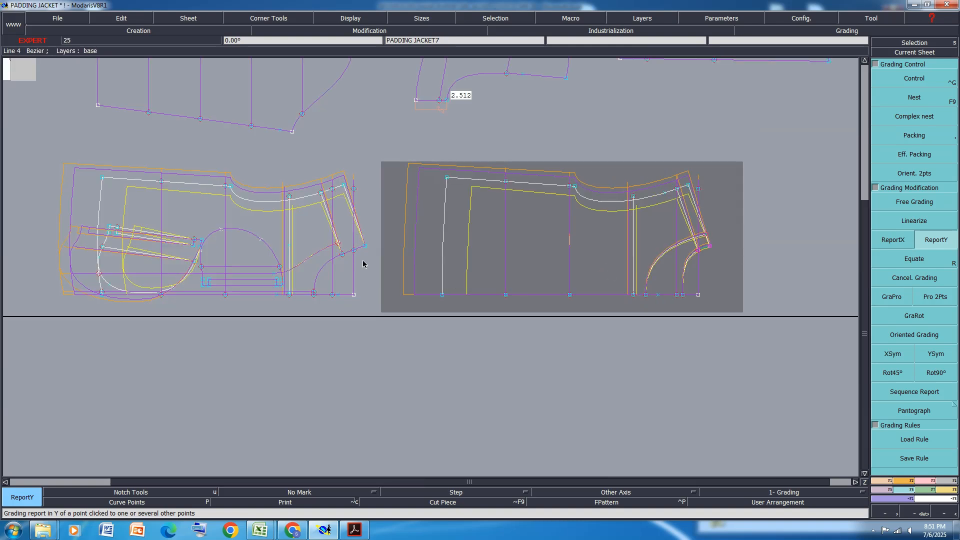
{"action": "left_click", "coordinate": [340, 266]}
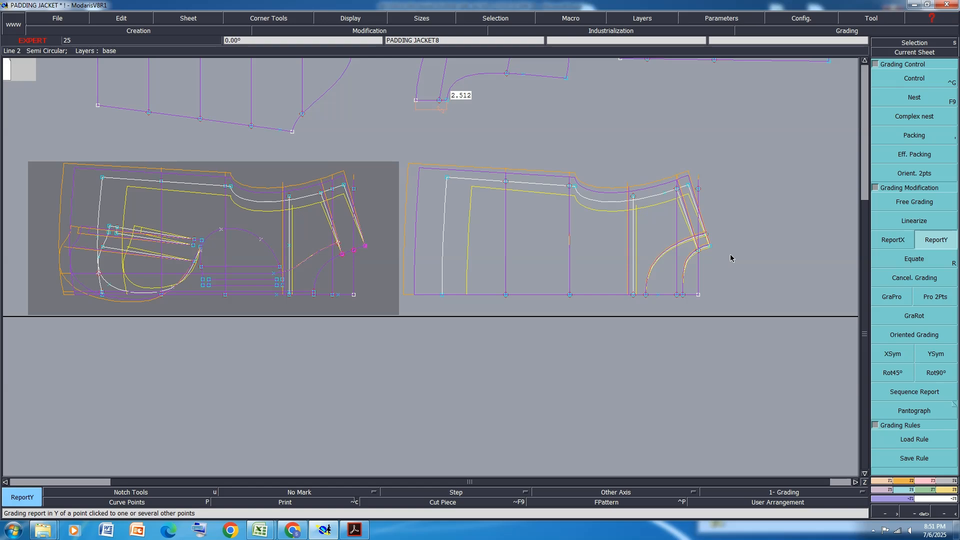
{"action": "left_click", "coordinate": [366, 247]}
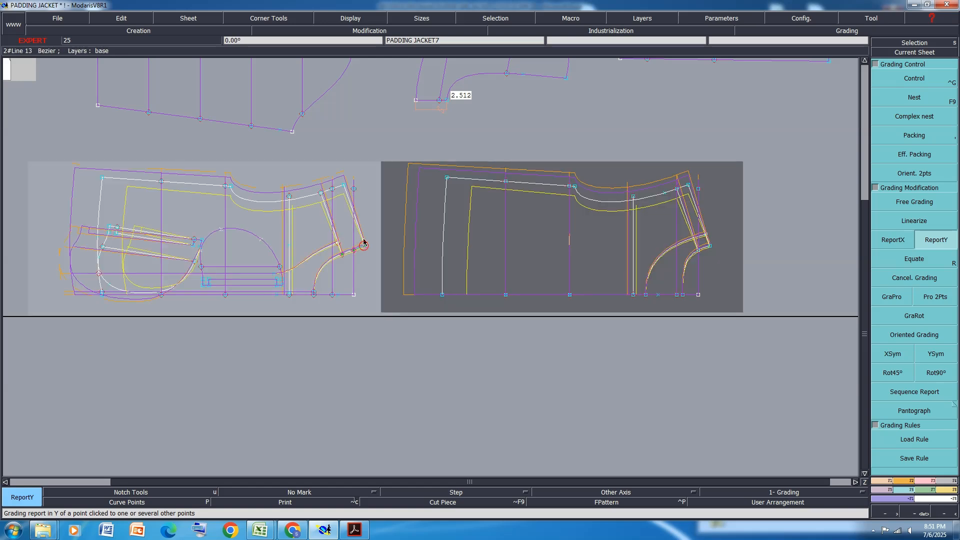
- In the Excel chart, fill the front neck drop row 38 with gold and return to Modaris
{"action": "scroll", "coordinate": [388, 261], "scroll_direction": "up", "scroll_amount": 2}
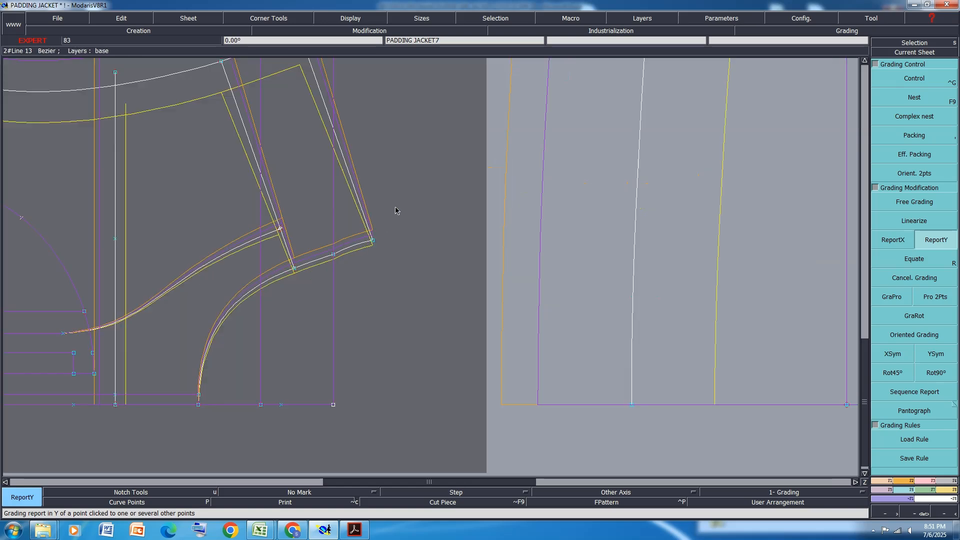
{"action": "scroll", "coordinate": [396, 210], "scroll_direction": "down", "scroll_amount": 3}
{"action": "left_click", "coordinate": [261, 530]}
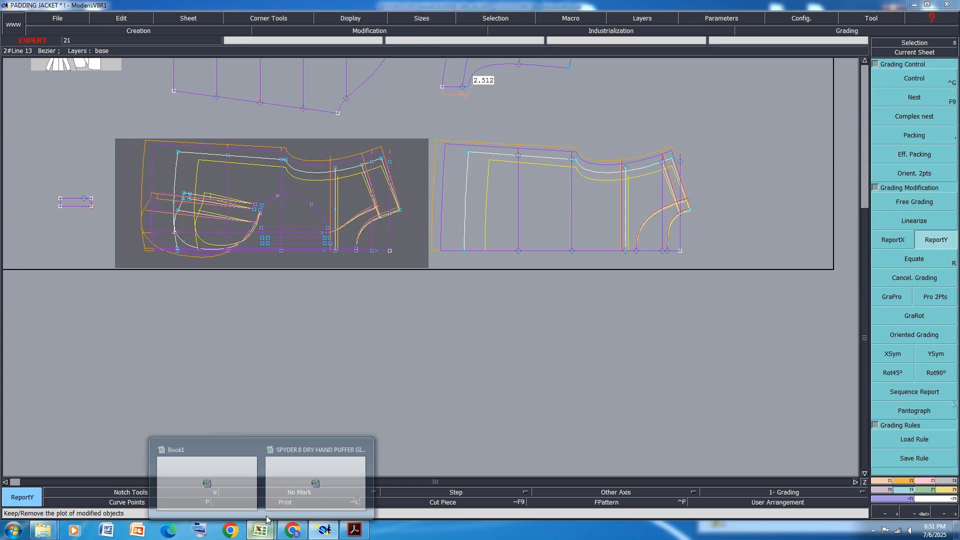
{"action": "left_click", "coordinate": [300, 484]}
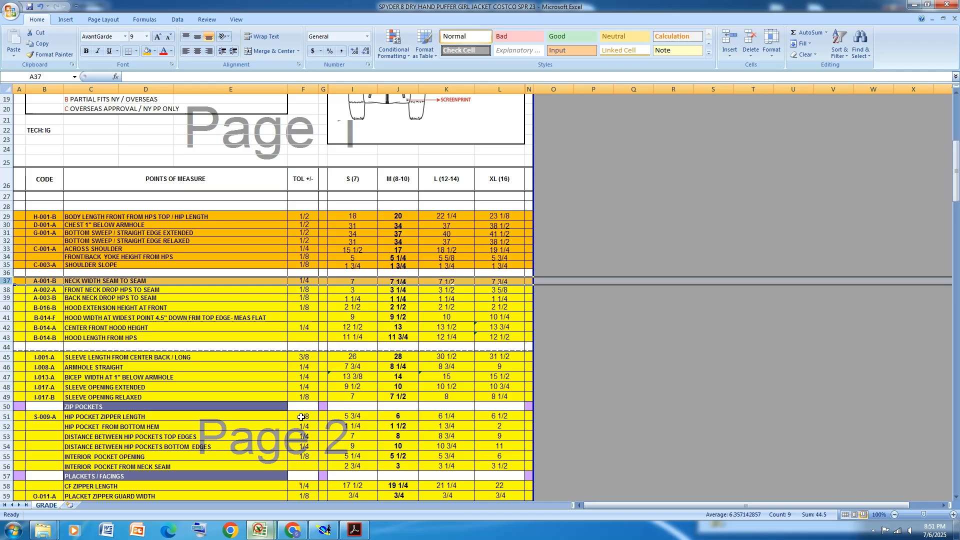
{"action": "left_click", "coordinate": [9, 291]}
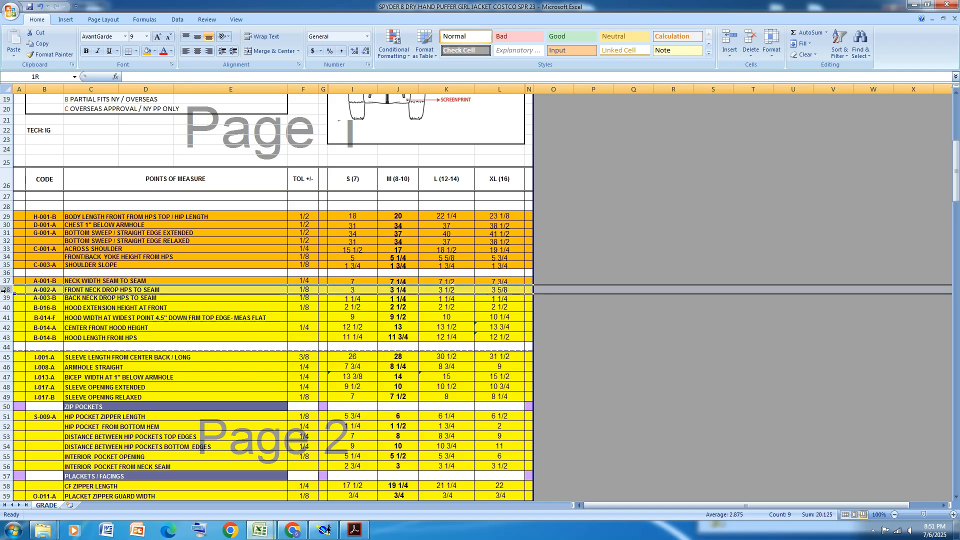
{"action": "left_click", "coordinate": [146, 51]}
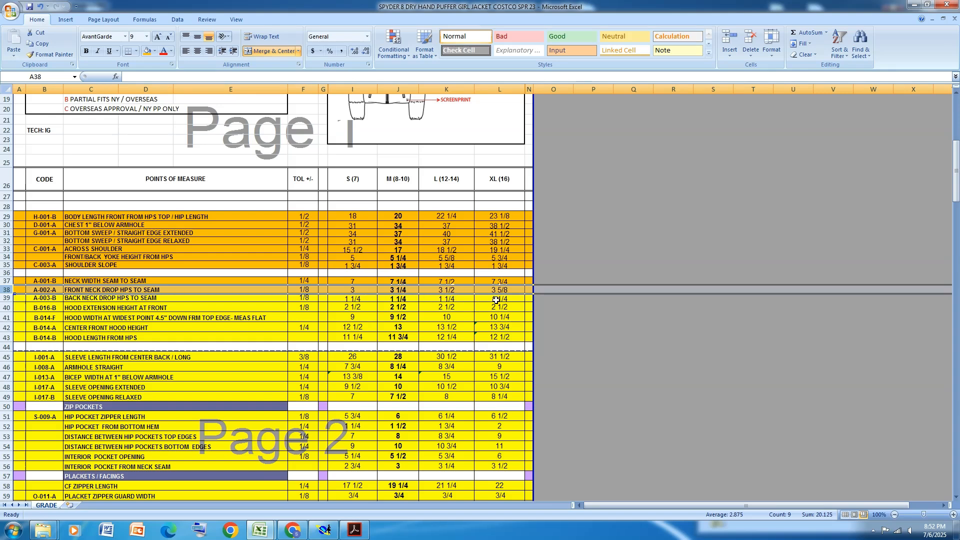
{"action": "left_click", "coordinate": [320, 533]}
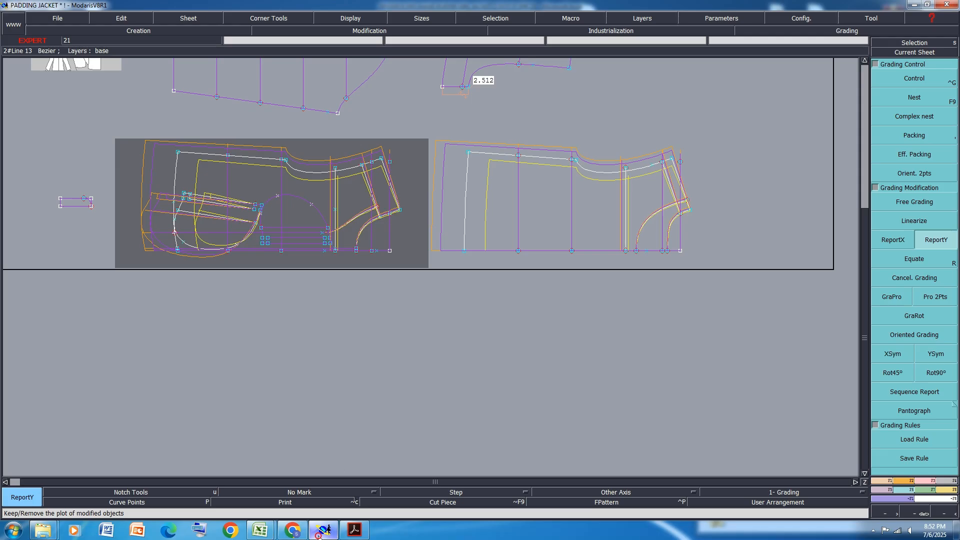
- Grade the centre front neck point on the pocketed piece with ddx -0.25 for the first two size intervals and -0.125 for the last
{"action": "left_click", "coordinate": [912, 81]}
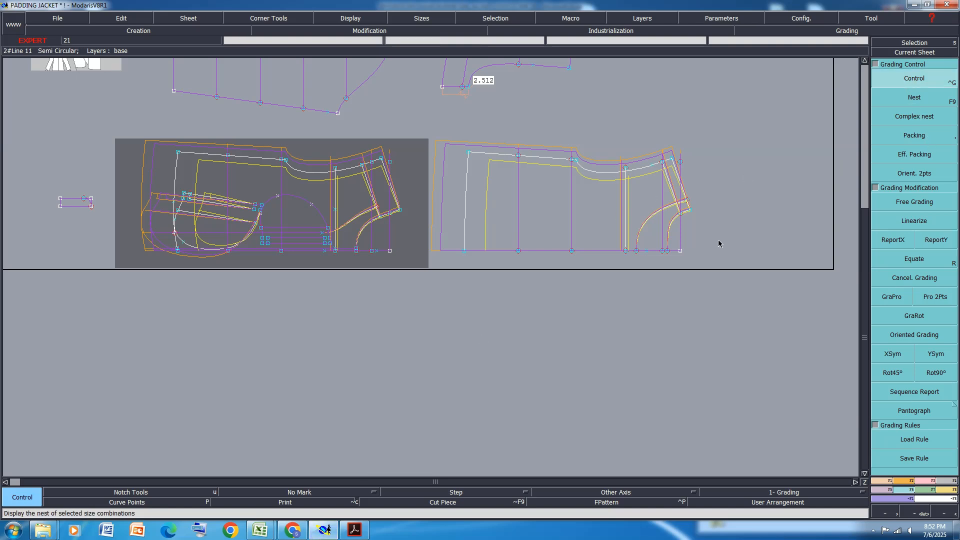
{"action": "scroll", "coordinate": [719, 243], "scroll_direction": "up", "scroll_amount": 2}
{"action": "scroll", "coordinate": [137, 239], "scroll_direction": "up", "scroll_amount": 3}
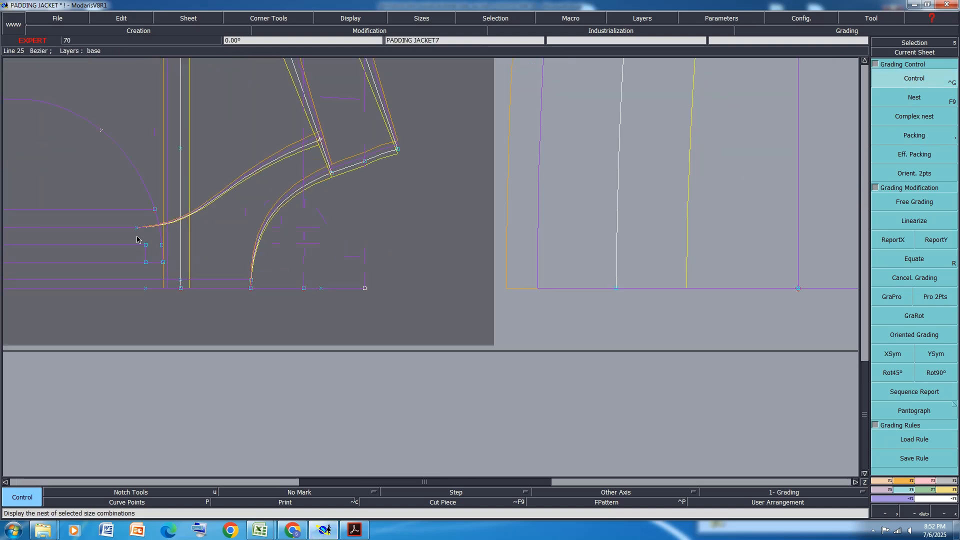
{"action": "left_click", "coordinate": [251, 288]}
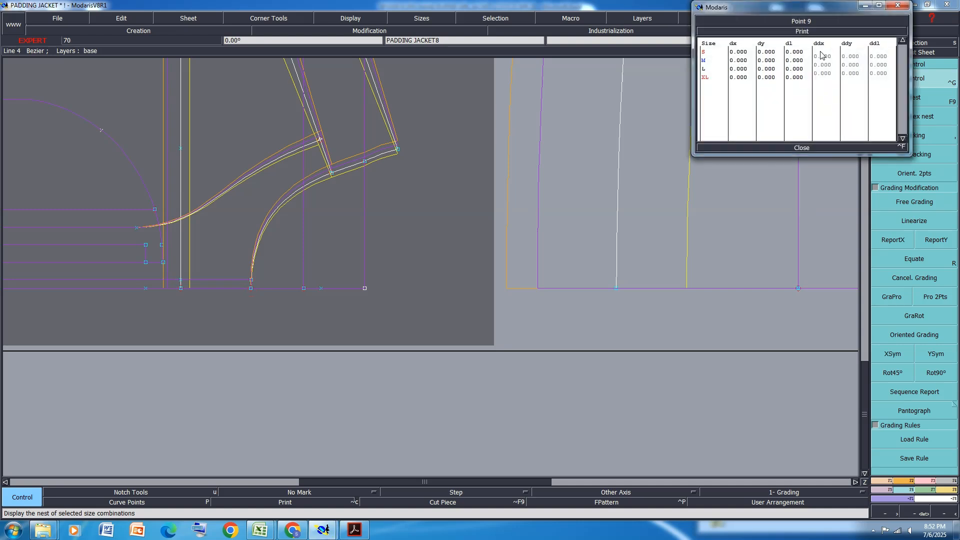
{"action": "left_click_drag", "start_coordinate": [825, 56], "coordinate": [827, 65]}
{"action": "type", "text": "-0"}
{"action": "type", "text": ".25"}
{"action": "key", "text": "Return"}
{"action": "left_click", "coordinate": [828, 74]}
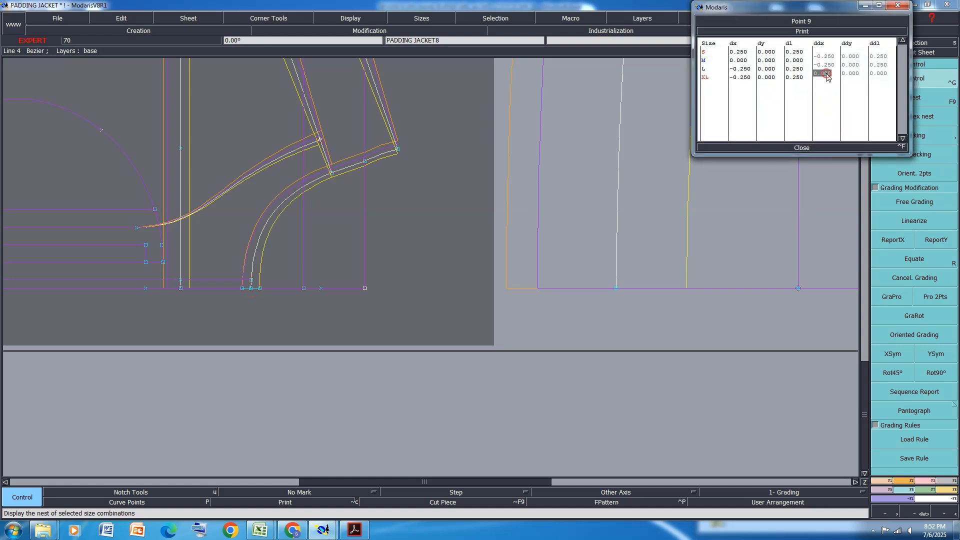
{"action": "type", "text": "-0.125"}
{"action": "key", "text": "Return"}
{"action": "left_click", "coordinate": [806, 148]}
- Report the centre front neck point's X grading to the adjacent line end and to the arched interior pocket's neck-side points
{"action": "left_click", "coordinate": [895, 243]}
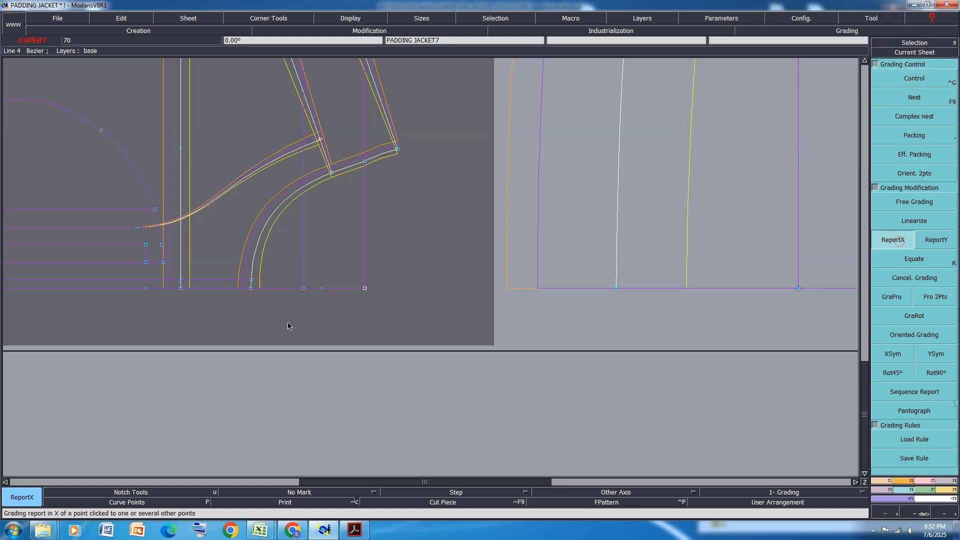
{"action": "left_click", "coordinate": [251, 288]}
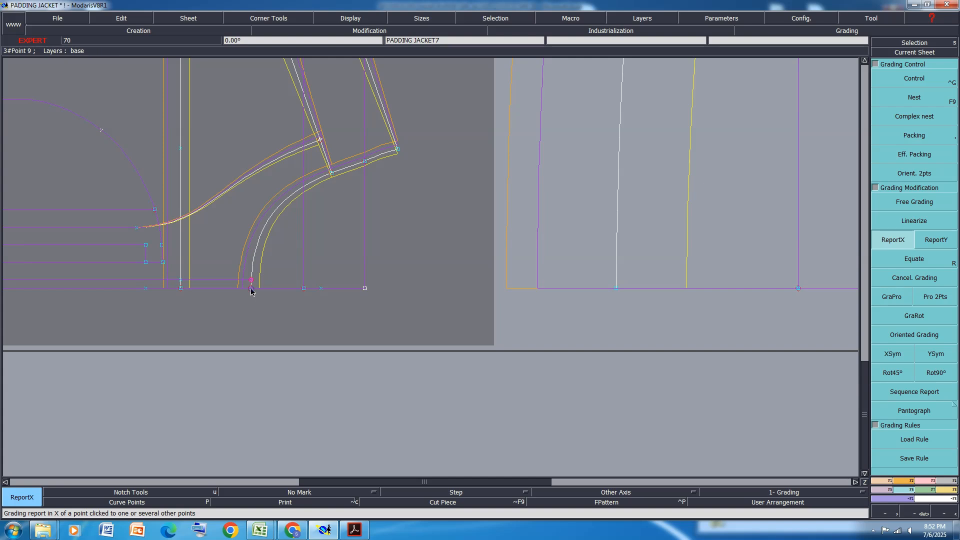
{"action": "left_click", "coordinate": [250, 288]}
{"action": "scroll", "coordinate": [369, 258], "scroll_direction": "down", "scroll_amount": 1}
{"action": "scroll", "coordinate": [270, 257], "scroll_direction": "up", "scroll_amount": 1}
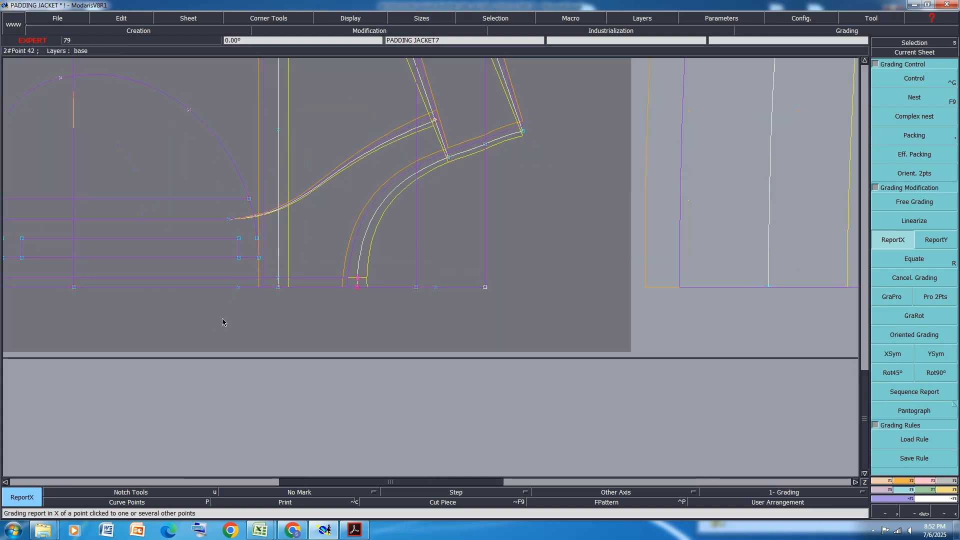
{"action": "left_click", "coordinate": [357, 287]}
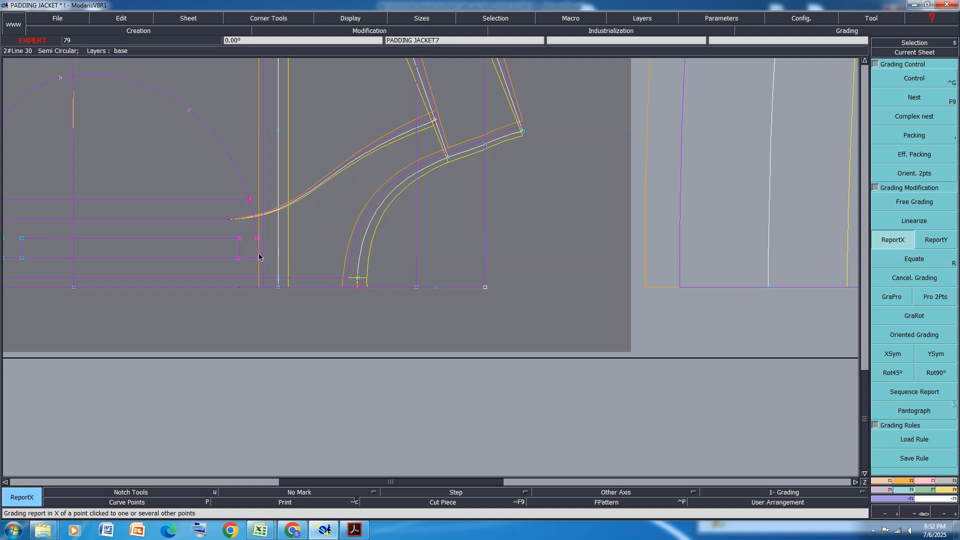
{"action": "left_click", "coordinate": [259, 258]}
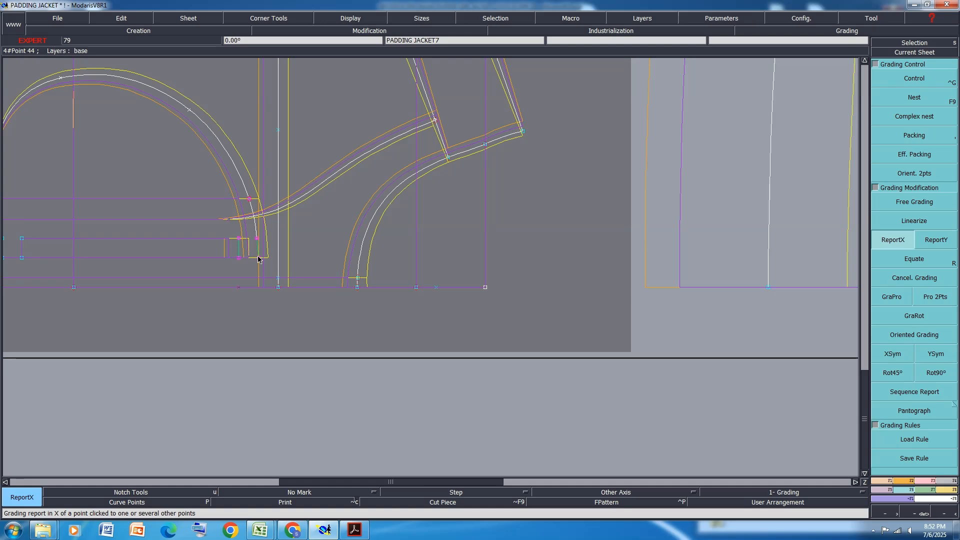
- Report the same X grading from the interior pocket's neck-side corner to its hem-side points
{"action": "scroll", "coordinate": [335, 271], "scroll_direction": "down", "scroll_amount": 1}
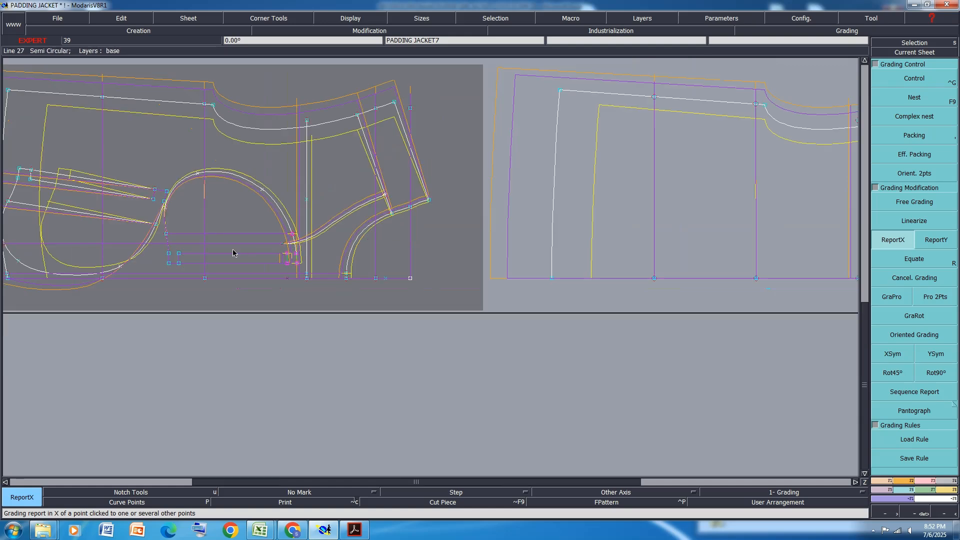
{"action": "scroll", "coordinate": [202, 251], "scroll_direction": "up", "scroll_amount": 1}
{"action": "left_click_drag", "start_coordinate": [194, 209], "coordinate": [142, 309]}
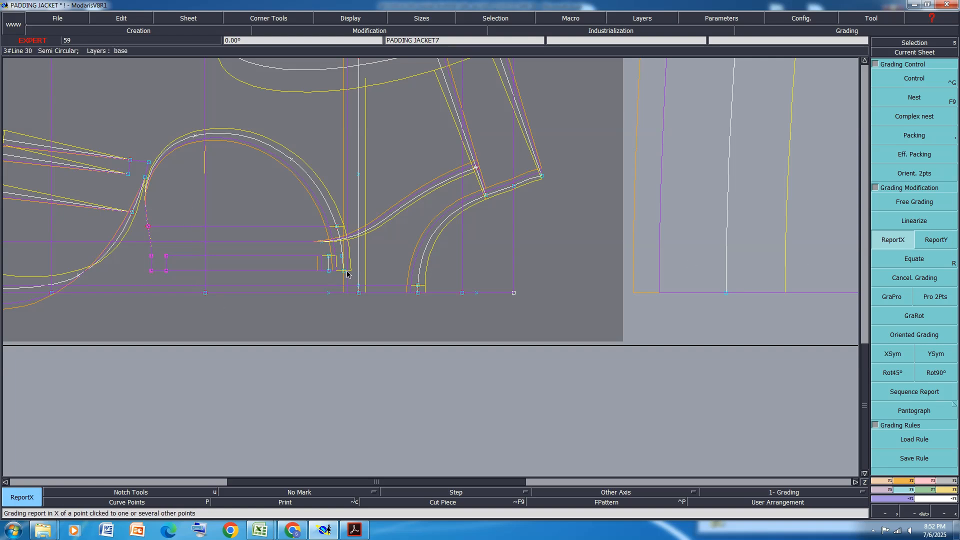
{"action": "left_click", "coordinate": [151, 270]}
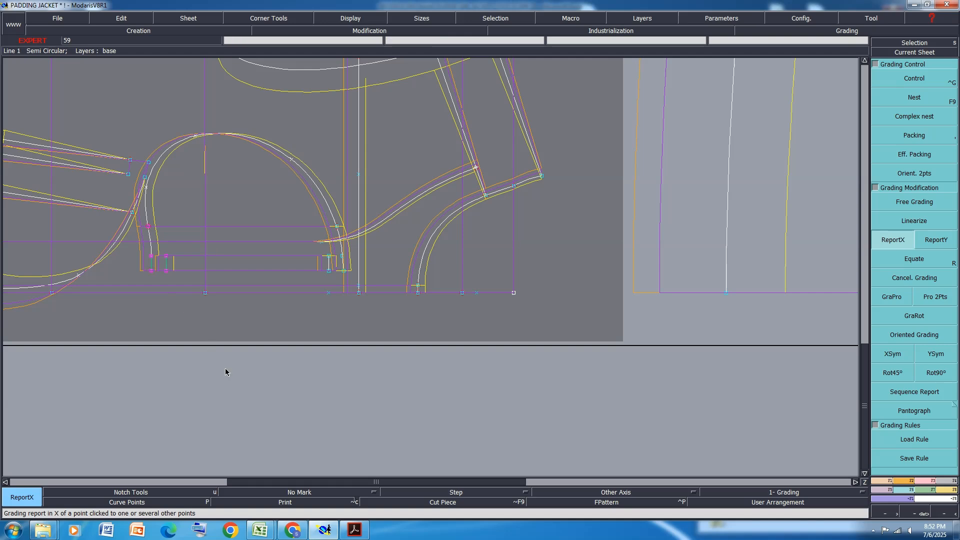
- Try to report the hip pocket's hem-side X grading to its neck-side end points on the pocketed piece
{"action": "scroll", "coordinate": [371, 259], "scroll_direction": "down", "scroll_amount": 2}
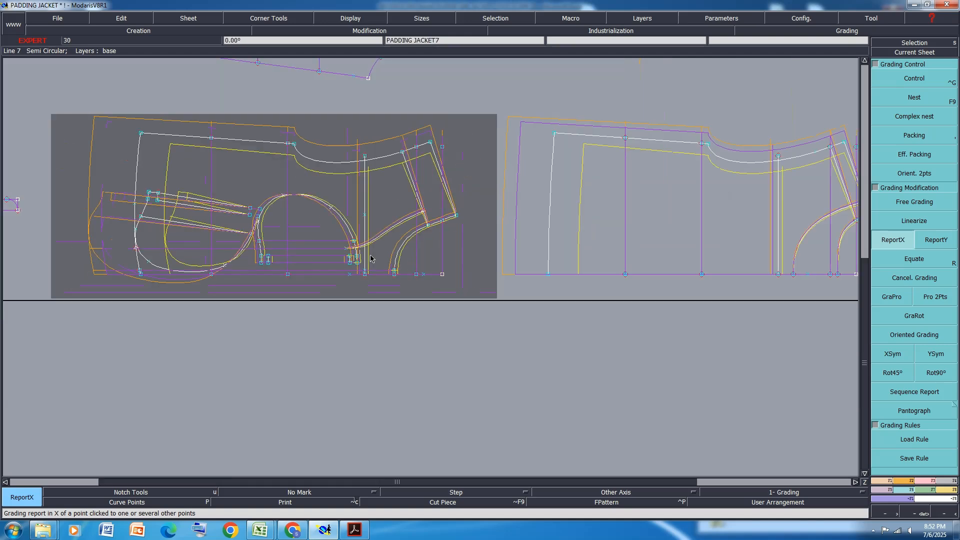
{"action": "scroll", "coordinate": [218, 267], "scroll_direction": "up", "scroll_amount": 2}
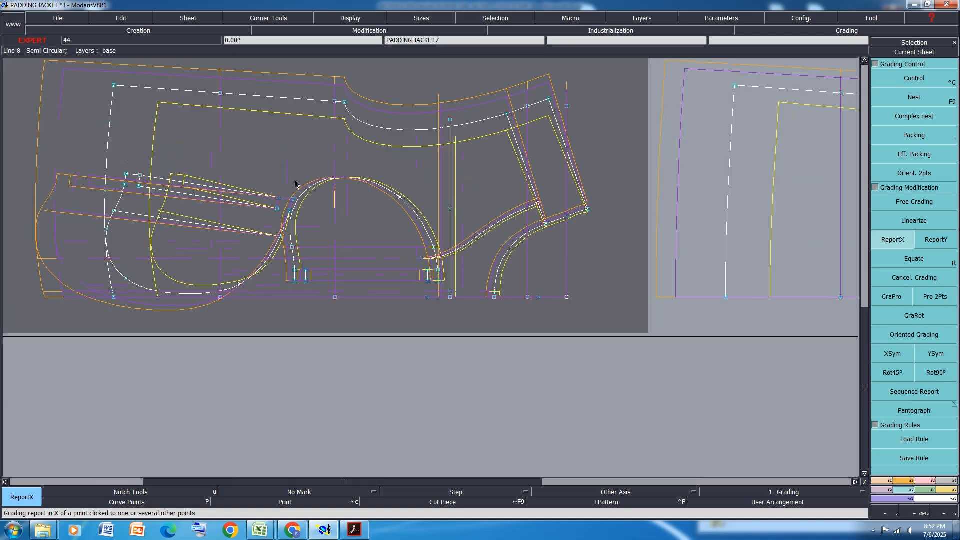
{"action": "left_click_drag", "start_coordinate": [295, 184], "coordinate": [259, 241]}
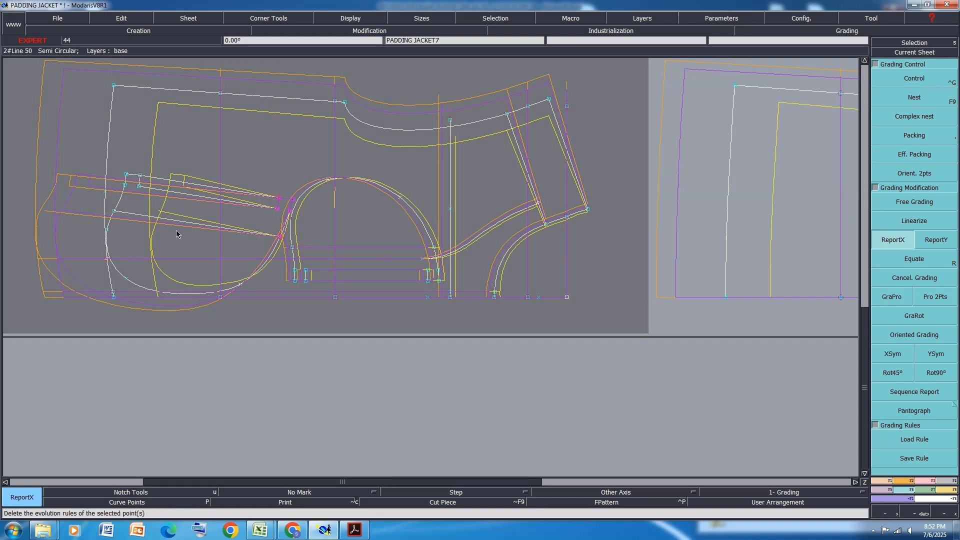
{"action": "left_click", "coordinate": [141, 176]}
{"action": "left_click", "coordinate": [292, 200]}
{"action": "key", "text": "ctrl+z"}
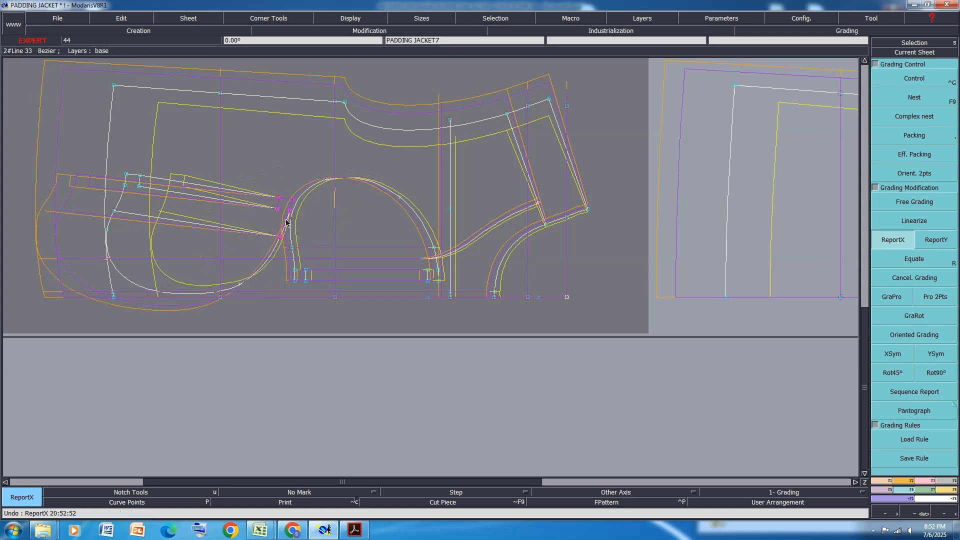
- Report the hip pocket's hem-side grading in both X and Y to the pocket's neck-side end points
{"action": "scroll", "coordinate": [215, 231], "scroll_direction": "up", "scroll_amount": 1}
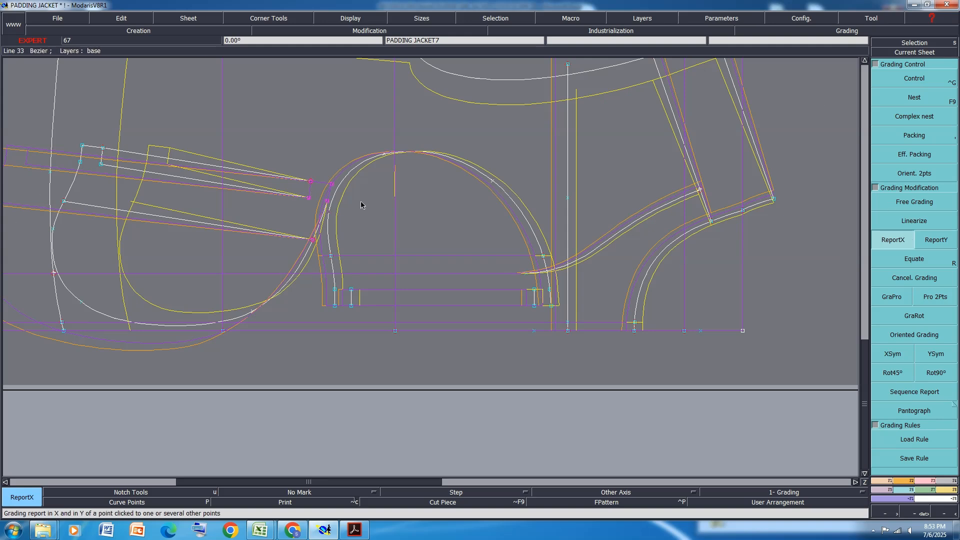
{"action": "scroll", "coordinate": [356, 205], "scroll_direction": "up", "scroll_amount": 1}
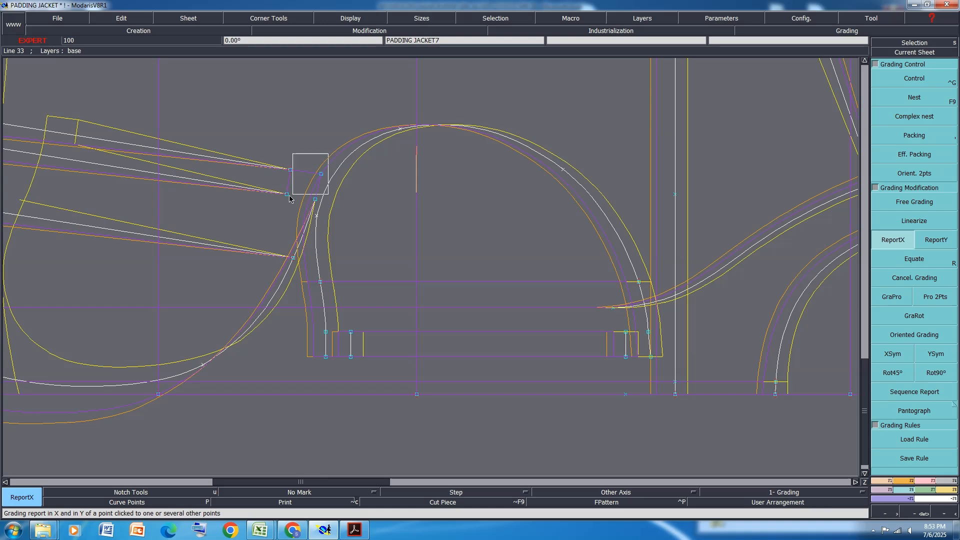
{"action": "scroll", "coordinate": [290, 197], "scroll_direction": "down", "scroll_amount": 2}
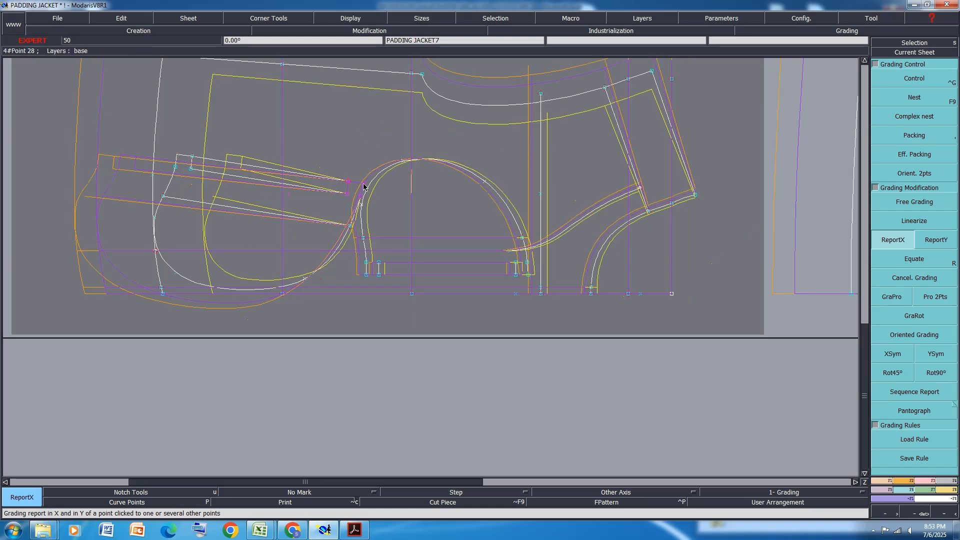
{"action": "scroll", "coordinate": [365, 213], "scroll_direction": "up", "scroll_amount": 1}
{"action": "scroll", "coordinate": [365, 213], "scroll_direction": "up", "scroll_amount": 1}
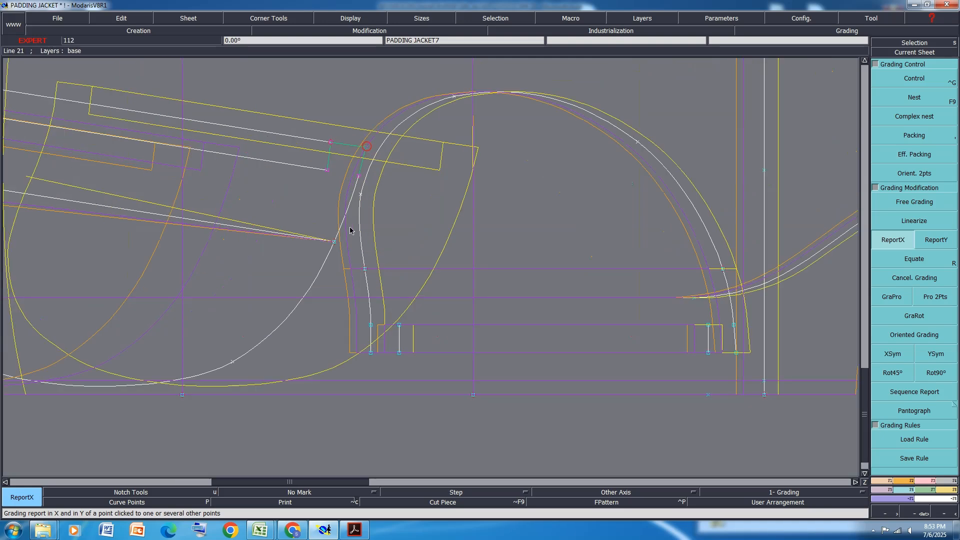
{"action": "scroll", "coordinate": [321, 219], "scroll_direction": "down", "scroll_amount": 2}
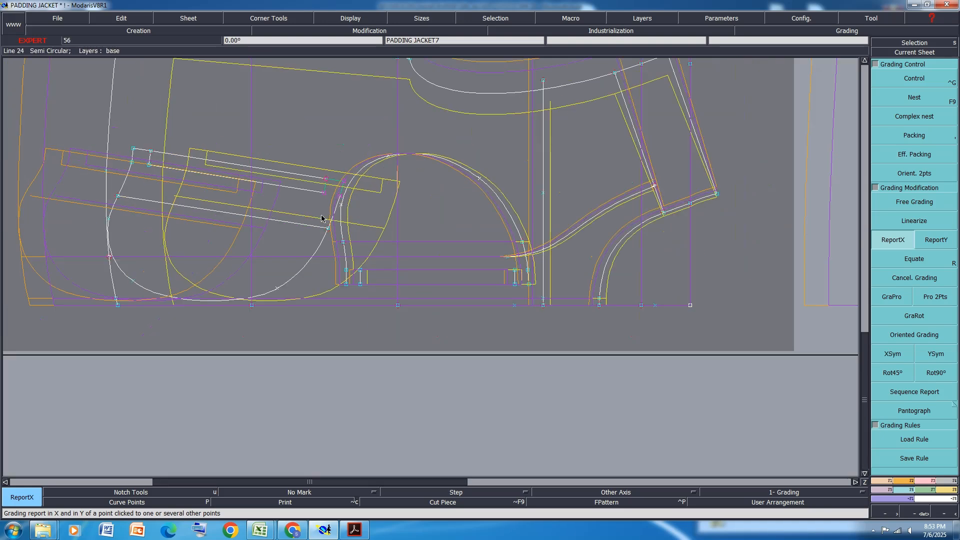
- Save the PADDING JACKET model, continuing past the anomaly warnings
{"action": "key", "text": "ctrl+s"}
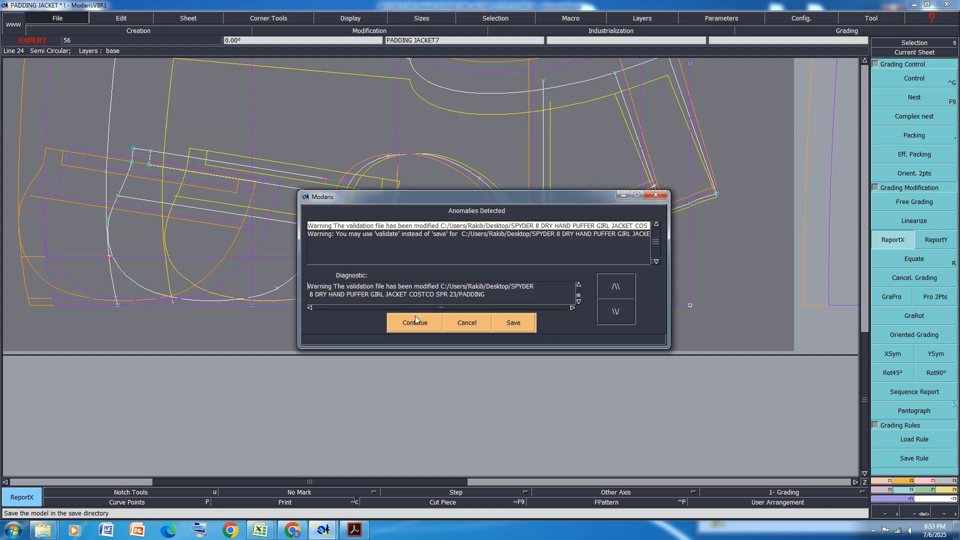
{"action": "key", "text": "Return"}
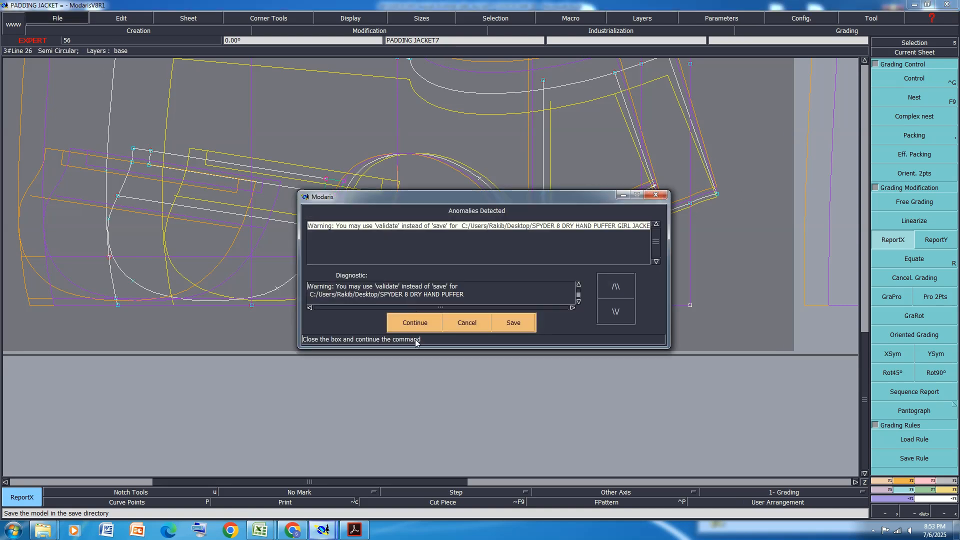
{"action": "left_click", "coordinate": [419, 320]}
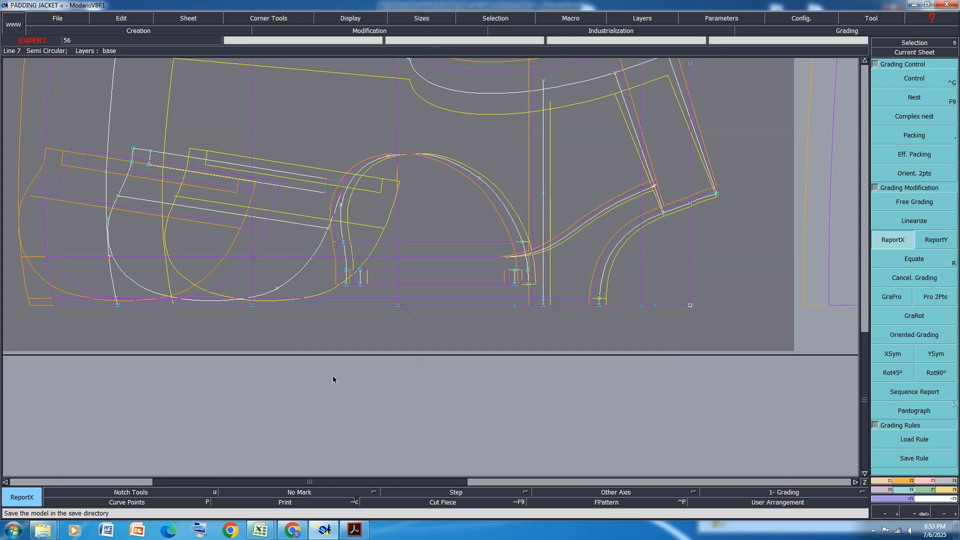
- Switch to the Excel measurement chart and fill the back neck drop row 39 with gold
{"action": "mouse_move", "coordinate": [260, 533]}
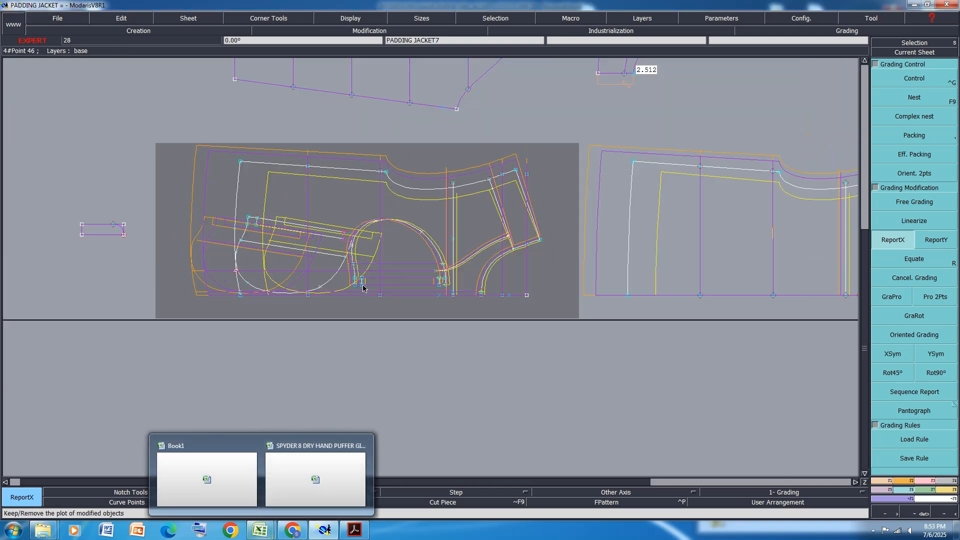
{"action": "left_click", "coordinate": [305, 465]}
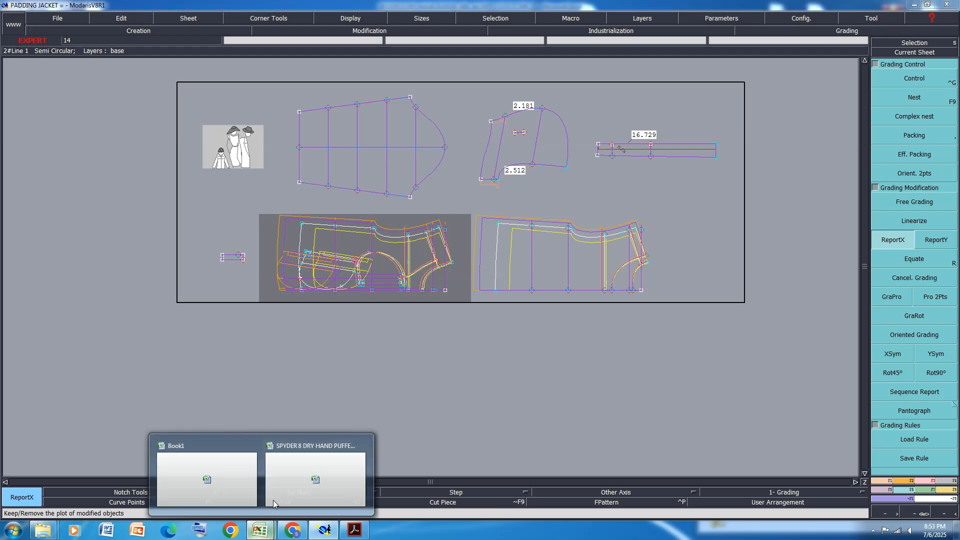
{"action": "left_click", "coordinate": [289, 468]}
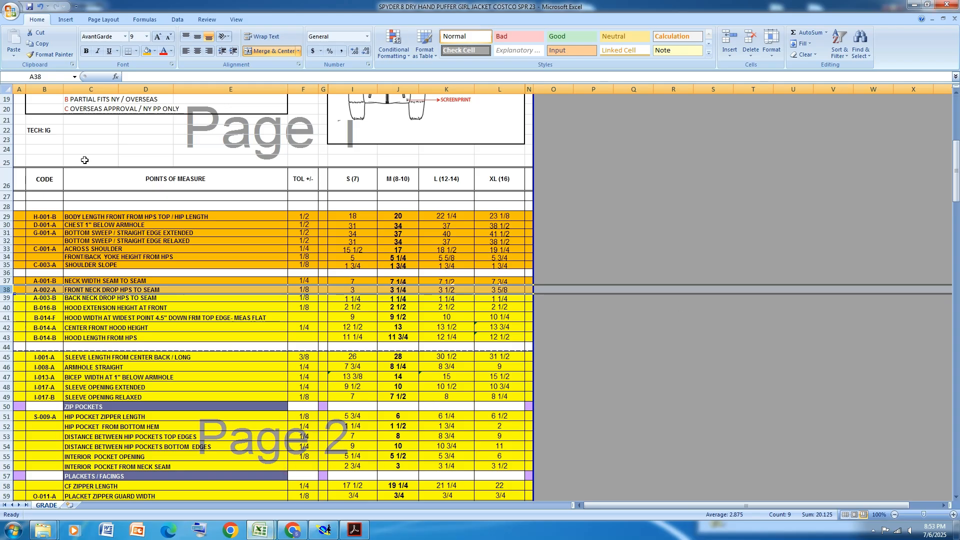
{"action": "left_click", "coordinate": [7, 298]}
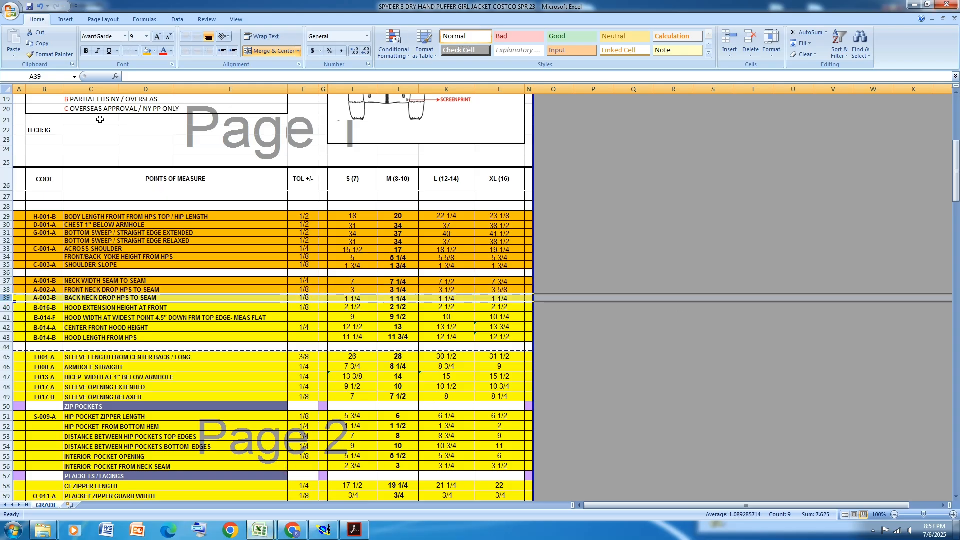
{"action": "left_click", "coordinate": [145, 51]}
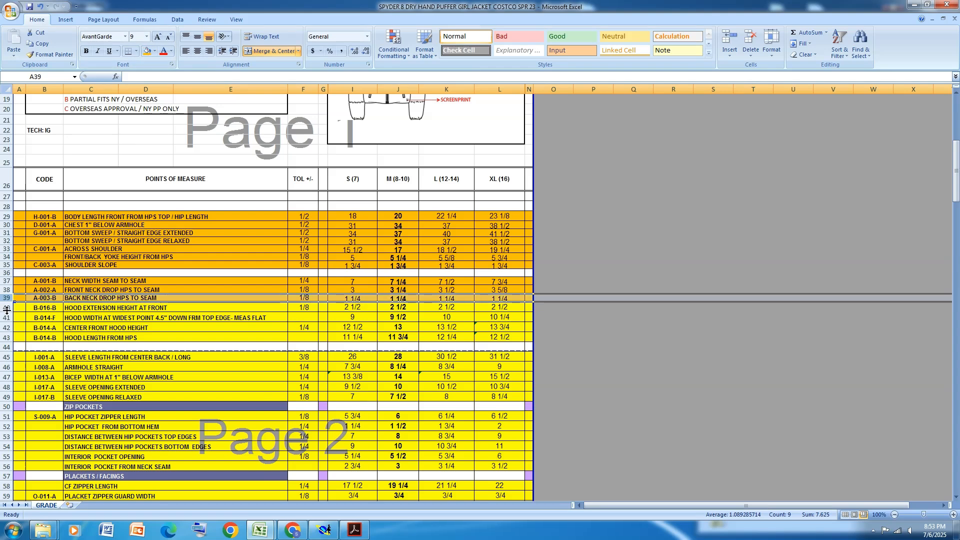
- Fill the hood extension height row 40 and the hood width row 41 with gold
{"action": "left_click", "coordinate": [6, 307]}
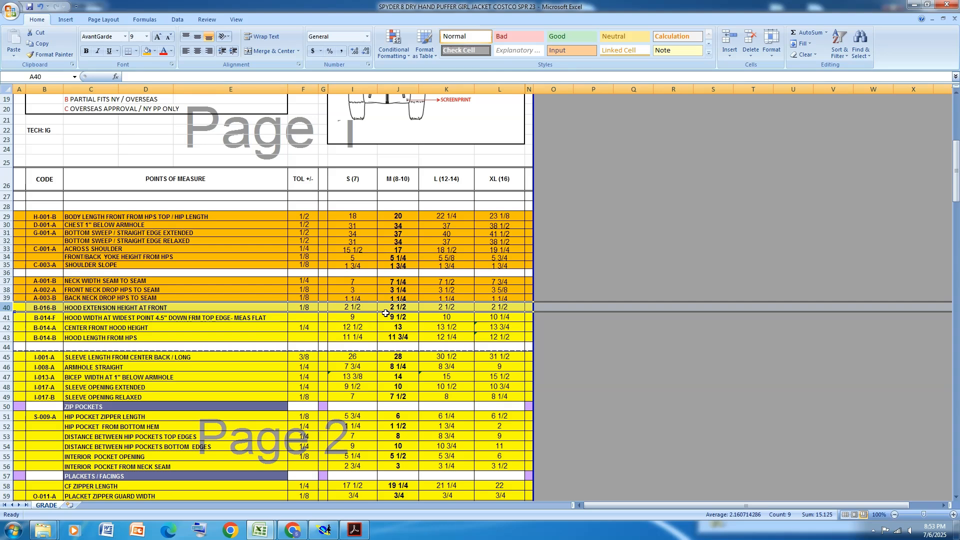
{"action": "left_click", "coordinate": [147, 51]}
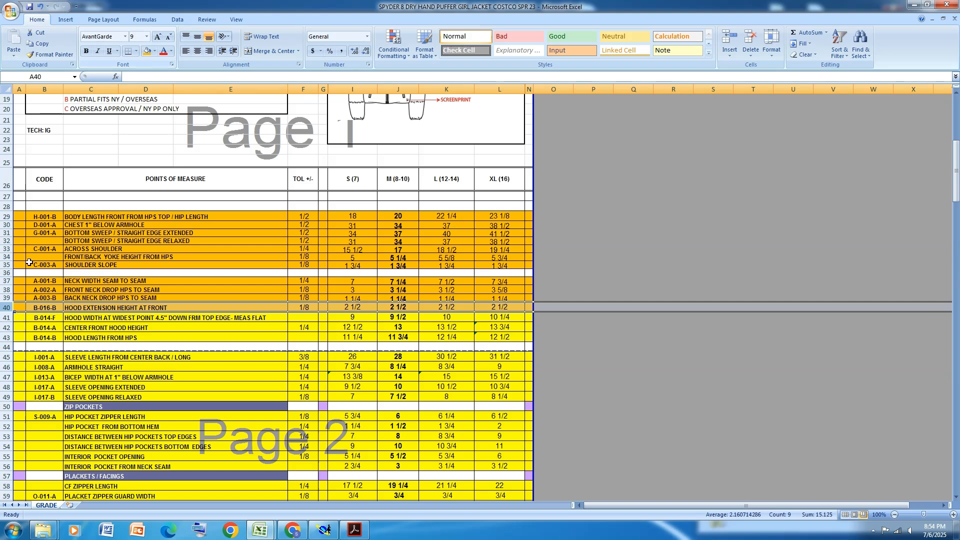
{"action": "left_click", "coordinate": [6, 318]}
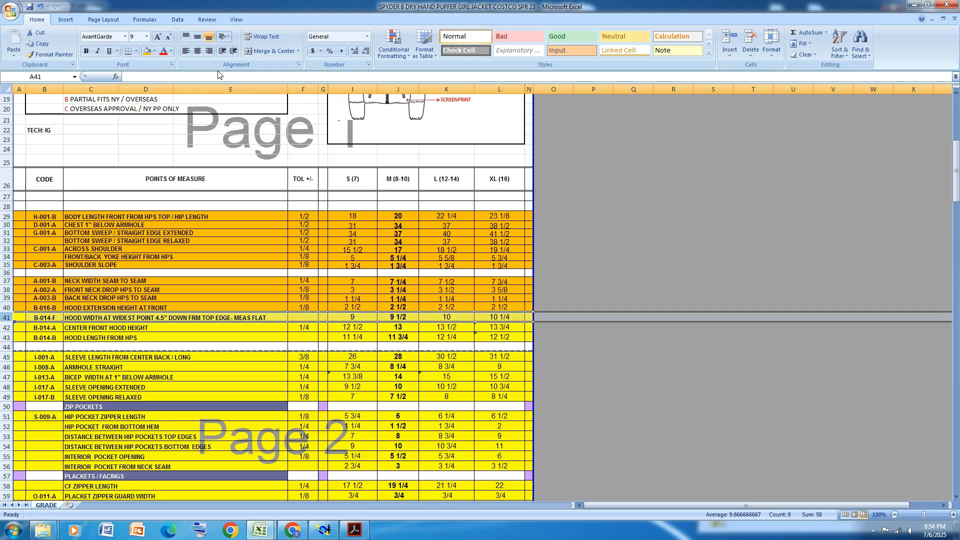
{"action": "left_click", "coordinate": [147, 51]}
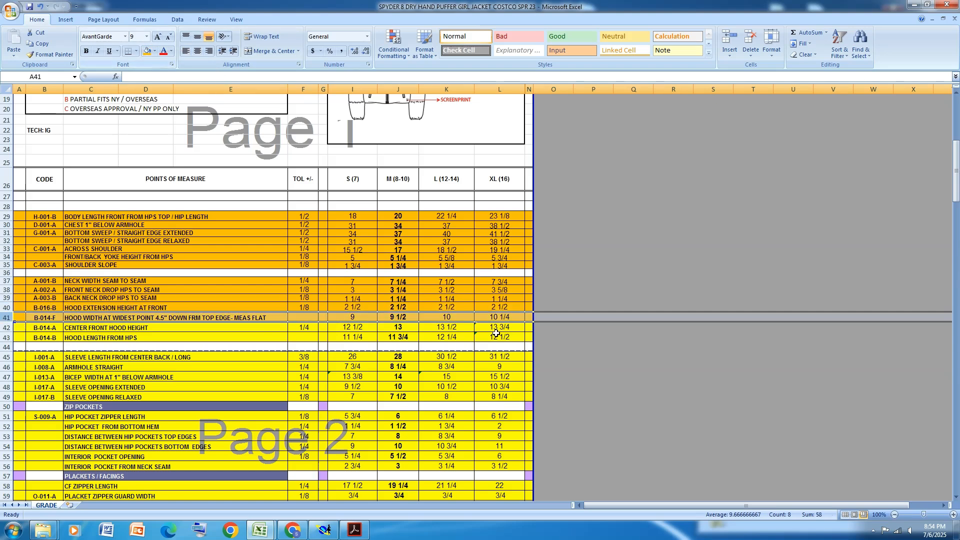
- Switch to Modaris and grade the hood's top crown point with ddy 0.5 for S–M and M–L and 0.25 for L–XL
{"action": "left_click", "coordinate": [312, 533]}
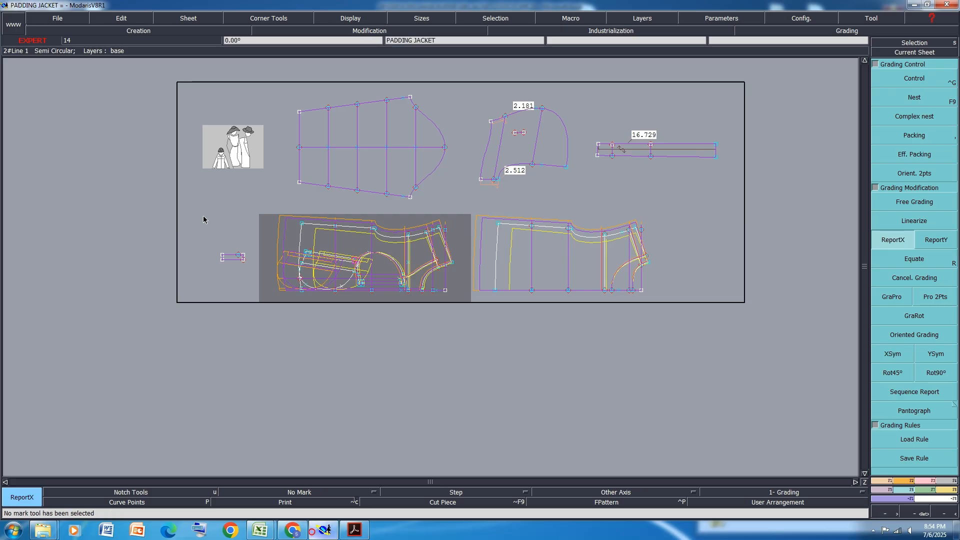
{"action": "scroll", "coordinate": [535, 100], "scroll_direction": "up", "scroll_amount": 1}
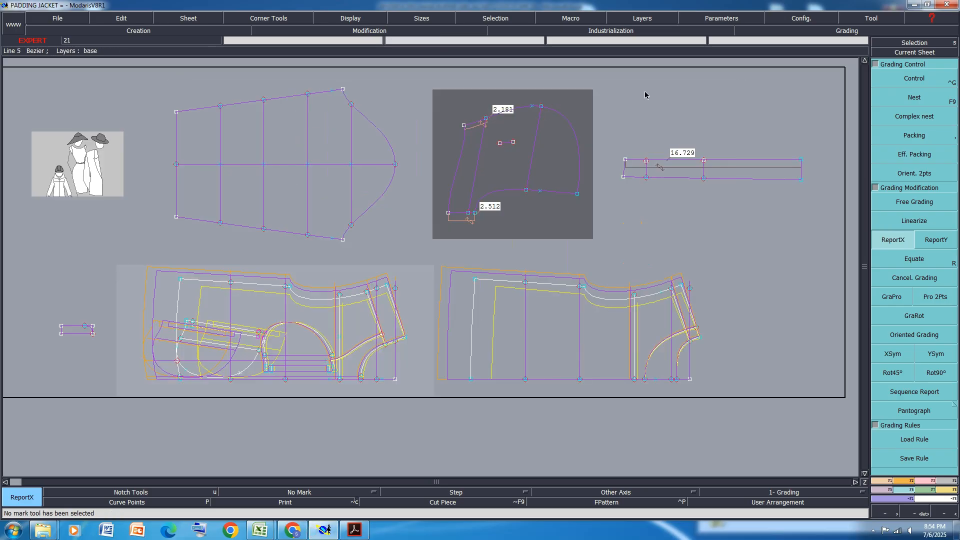
{"action": "left_click", "coordinate": [914, 79]}
{"action": "left_click", "coordinate": [532, 106]}
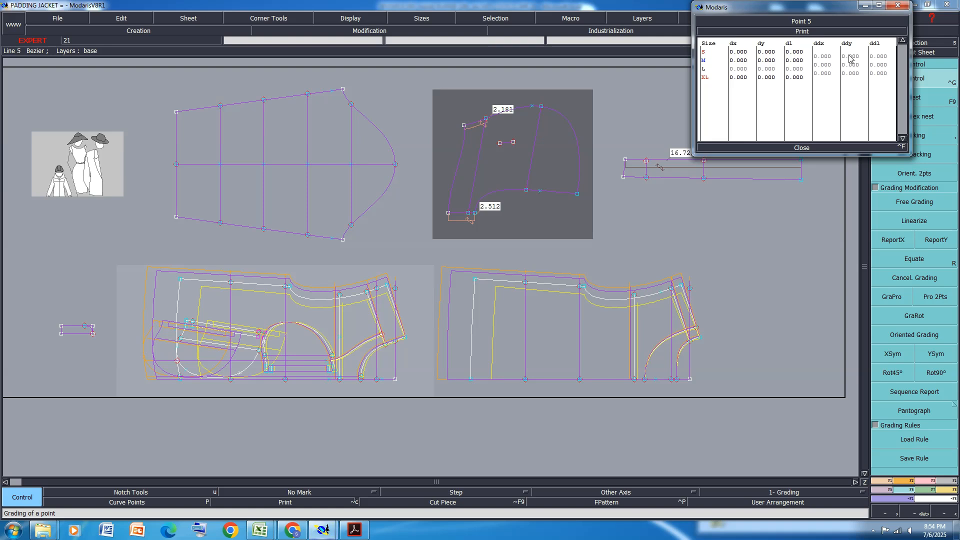
{"action": "left_click", "coordinate": [850, 56]}
{"action": "type", "text": ".5"}
{"action": "key", "text": "Return"}
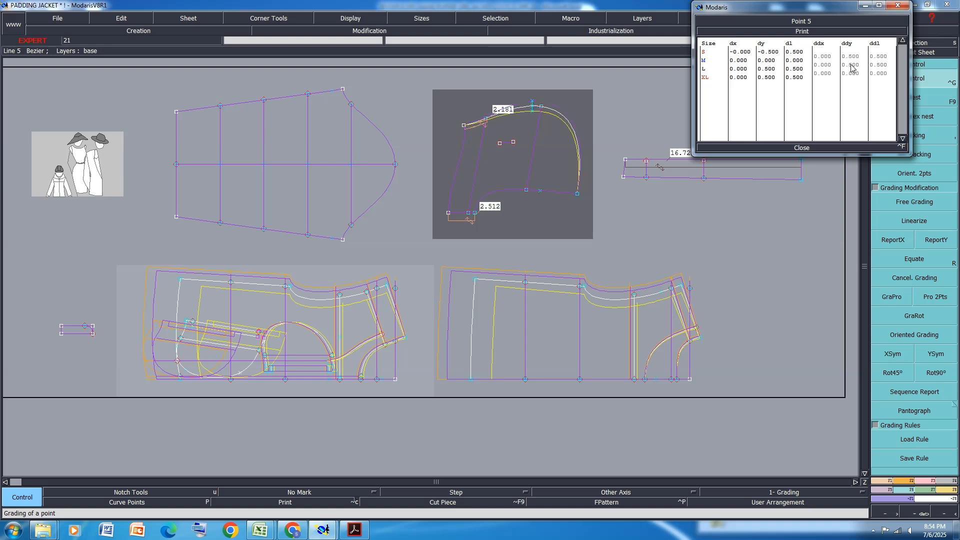
{"action": "left_click", "coordinate": [850, 73]}
{"action": "type", "text": ".25"}
{"action": "key", "text": "Return"}
{"action": "left_click", "coordinate": [800, 147]}
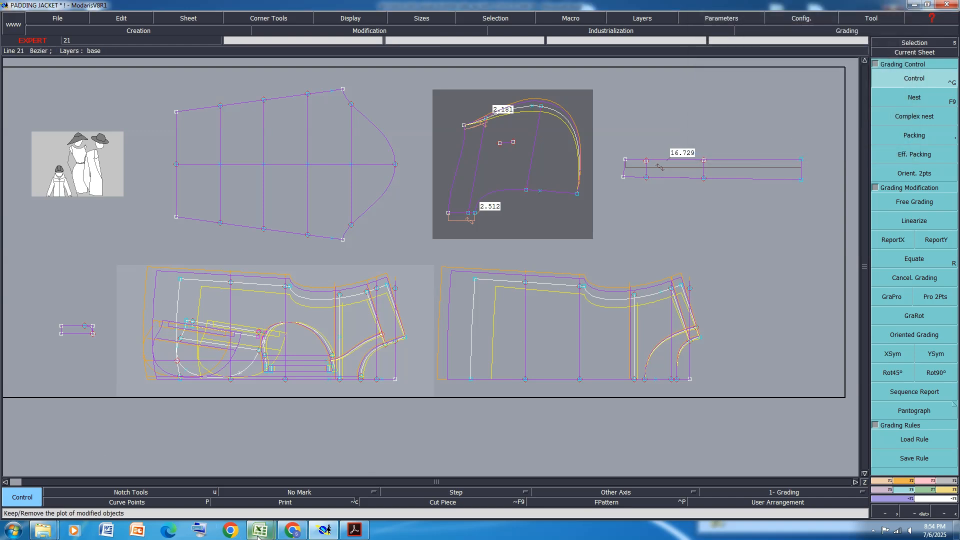
- Switch to the Excel measurement chart and fill the center front hood height and hood length rows 42–43 with gold
{"action": "mouse_move", "coordinate": [257, 534]}
{"action": "left_click", "coordinate": [283, 478]}
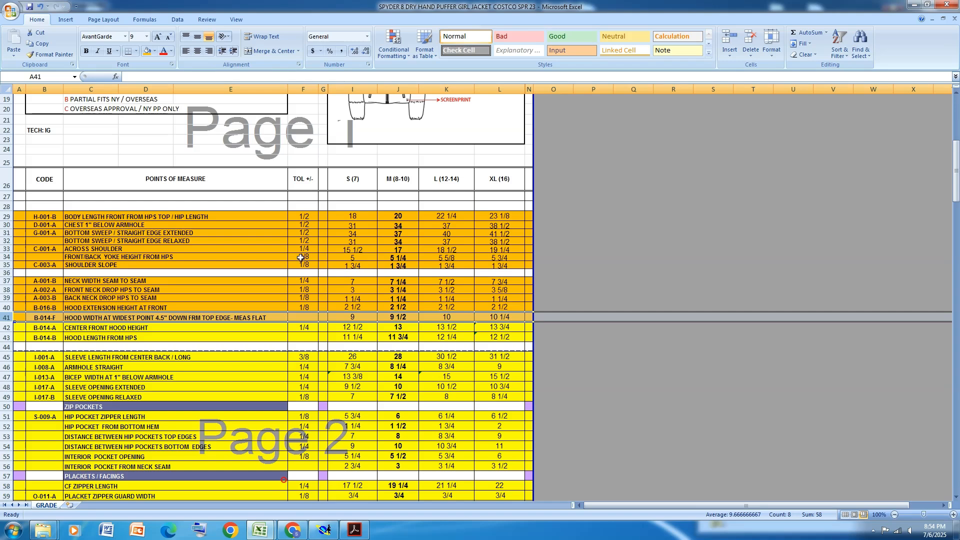
{"action": "left_click", "coordinate": [2, 327]}
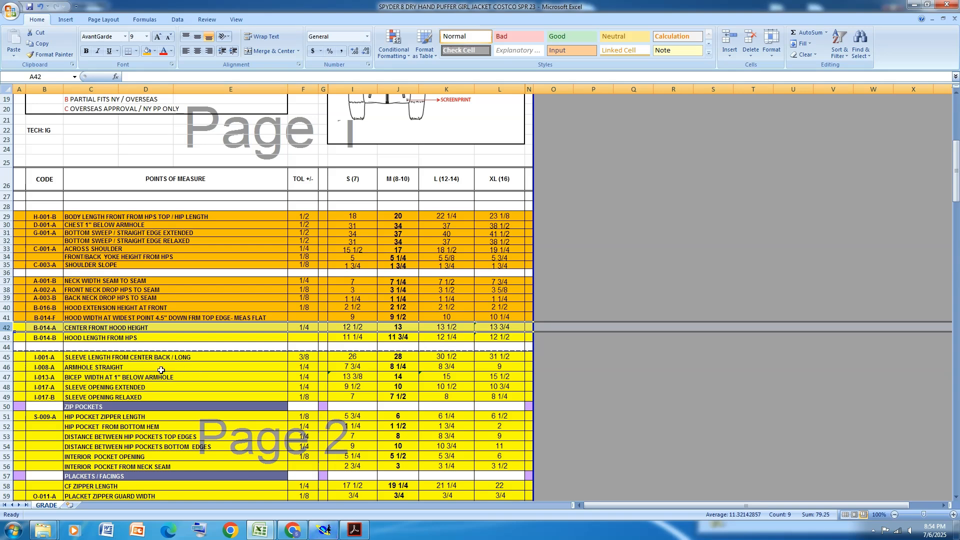
{"action": "left_click_drag", "start_coordinate": [6, 327], "coordinate": [2, 334]}
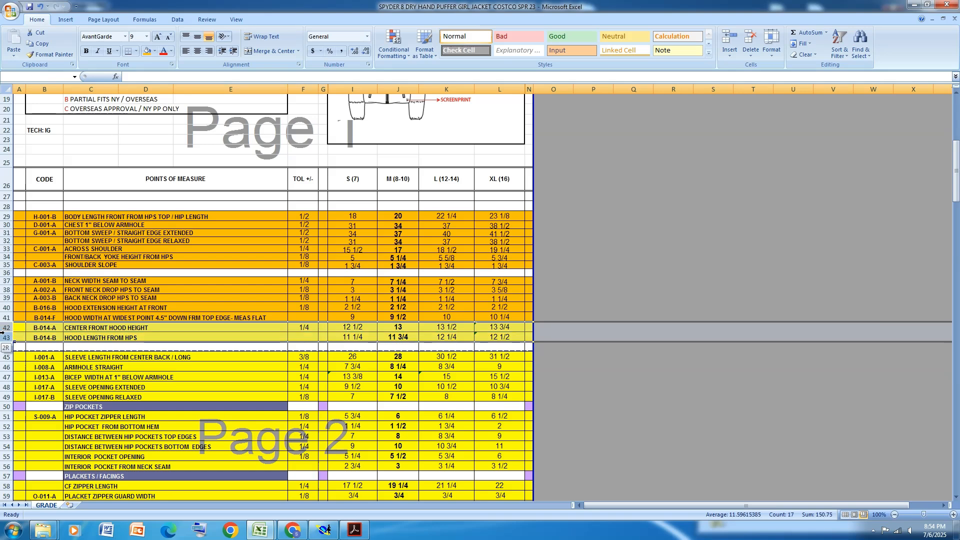
{"action": "left_click", "coordinate": [147, 50]}
{"action": "left_click", "coordinate": [585, 397]}
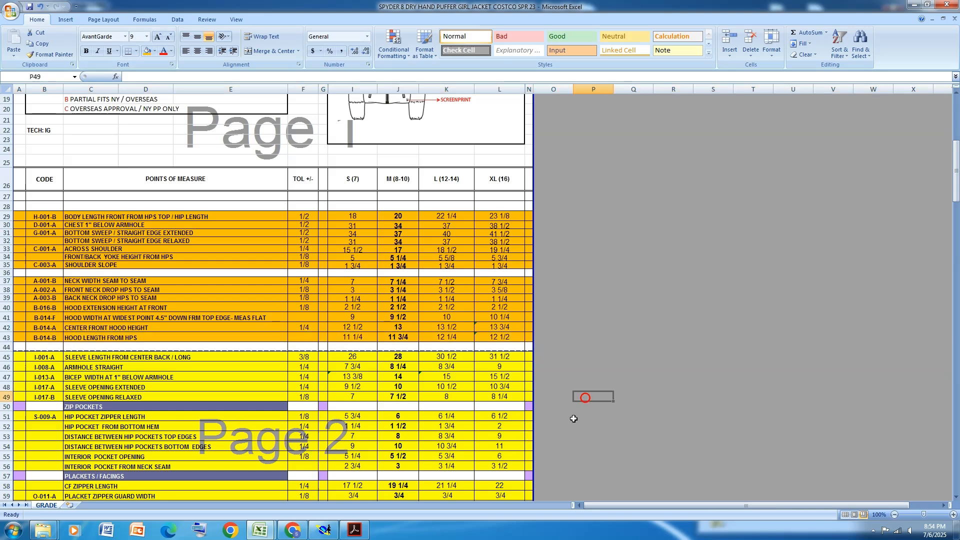
- Switch to Modaris and grade the hood's lower back corner with ddx 0.5 for S–M and M–L and 0.25 for L–XL
{"action": "left_click", "coordinate": [323, 530]}
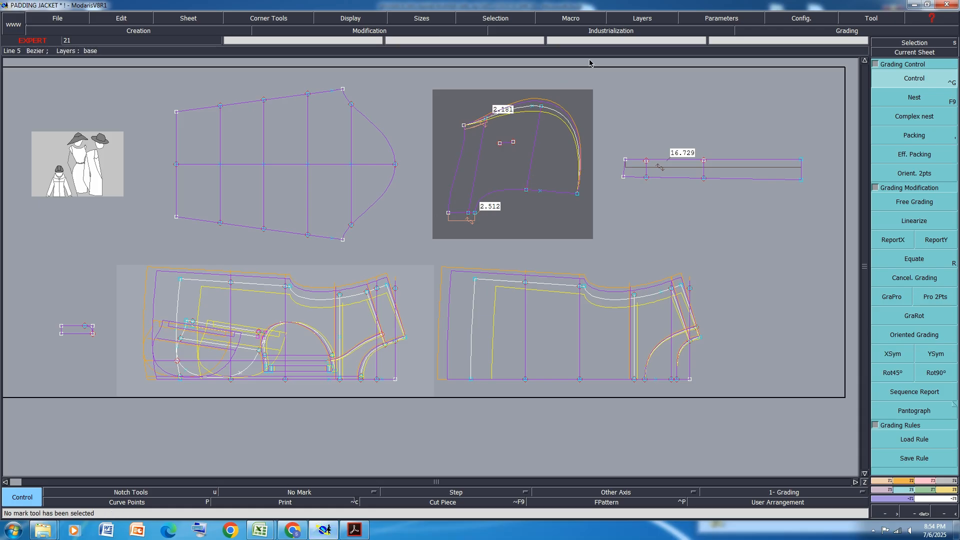
{"action": "scroll", "coordinate": [590, 63], "scroll_direction": "up", "scroll_amount": 1}
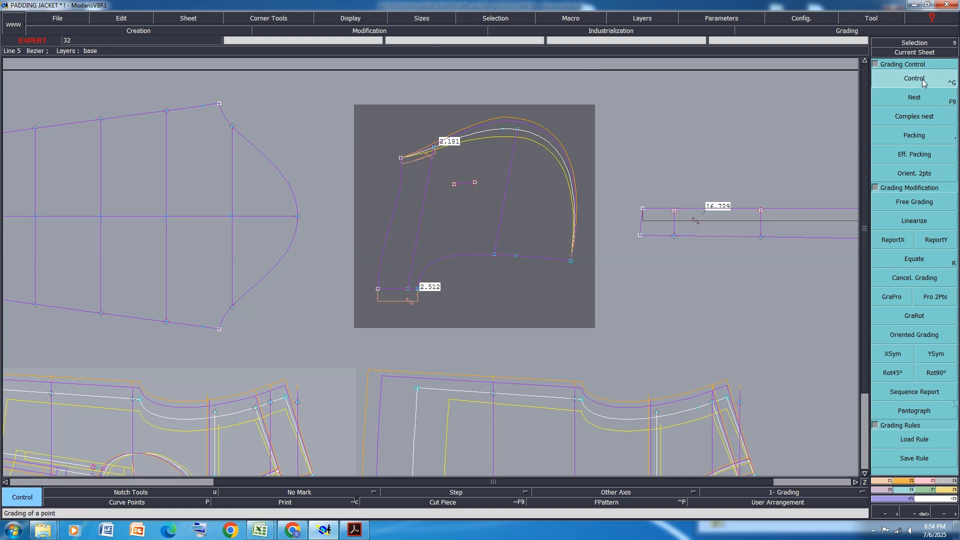
{"action": "left_click", "coordinate": [571, 261]}
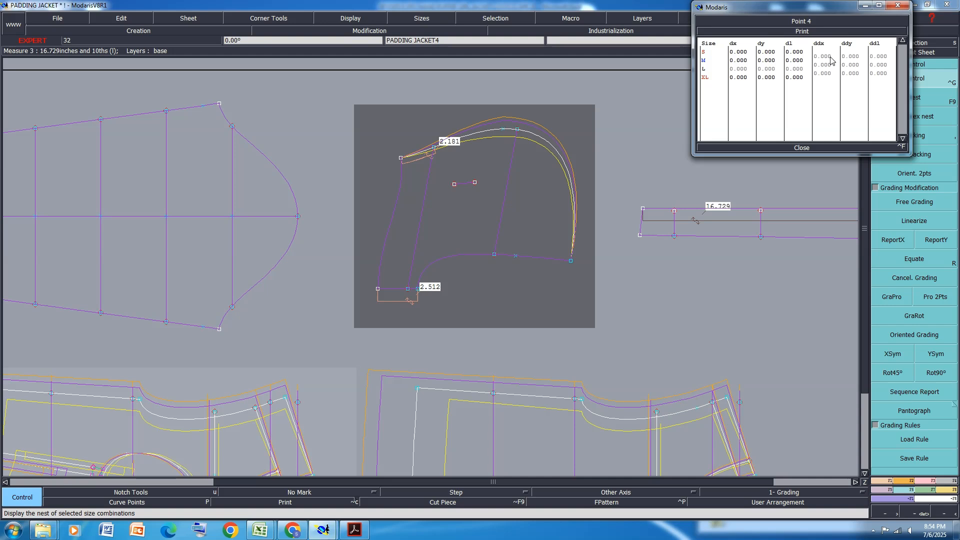
{"action": "left_click", "coordinate": [829, 56]}
{"action": "mouse_move", "coordinate": [260, 530]}
{"action": "left_click", "coordinate": [312, 470]}
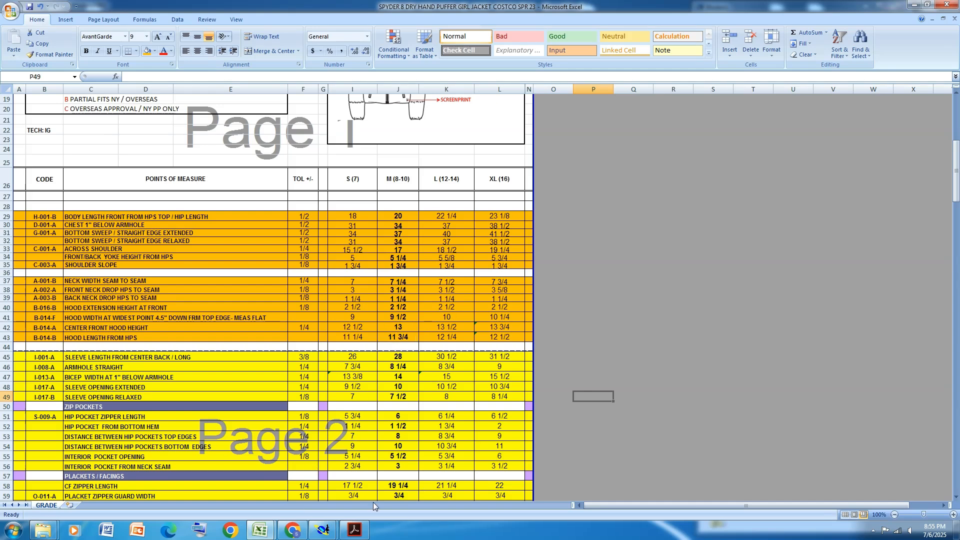
{"action": "mouse_move", "coordinate": [323, 530]}
{"action": "left_click", "coordinate": [269, 475]}
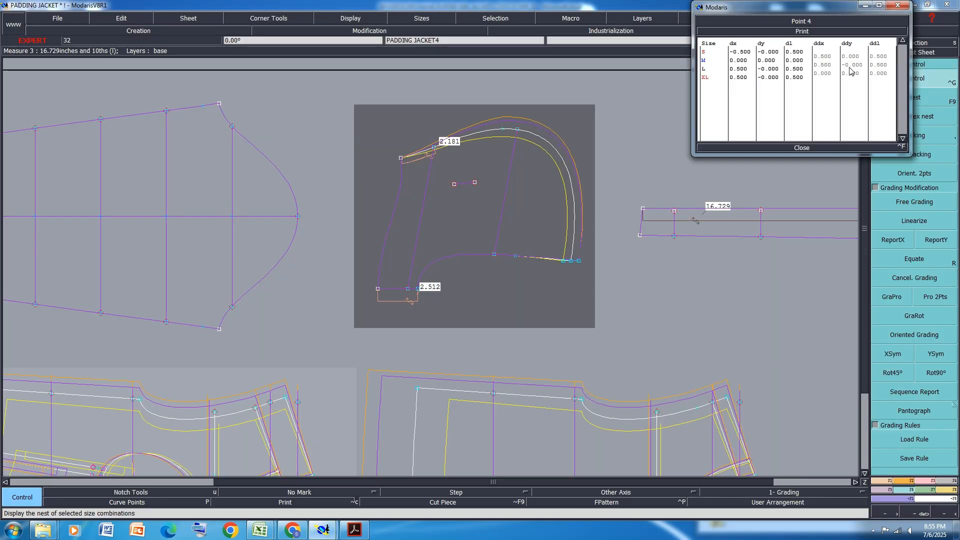
{"action": "left_click", "coordinate": [822, 74]}
{"action": "type", "text": "0.25"}
{"action": "key", "text": "Return"}
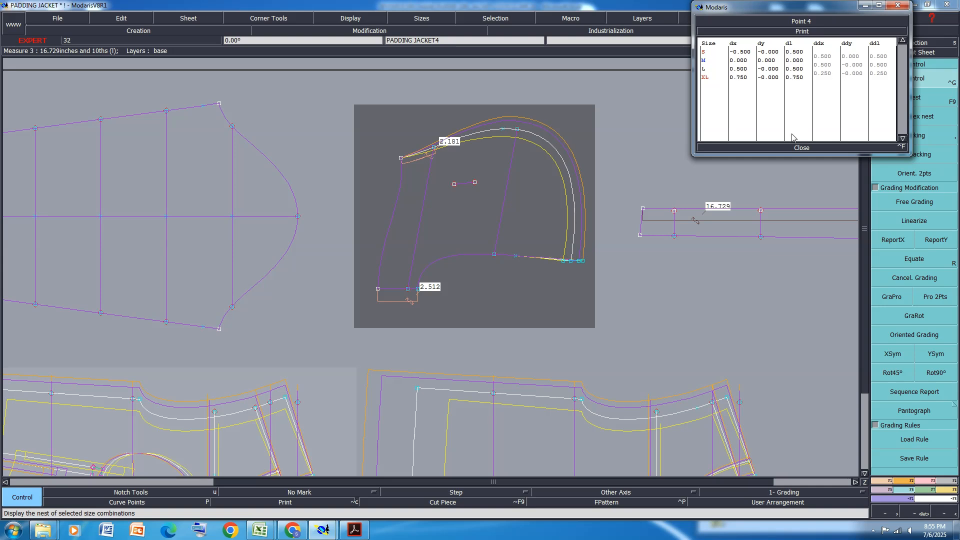
{"action": "left_click", "coordinate": [803, 149]}
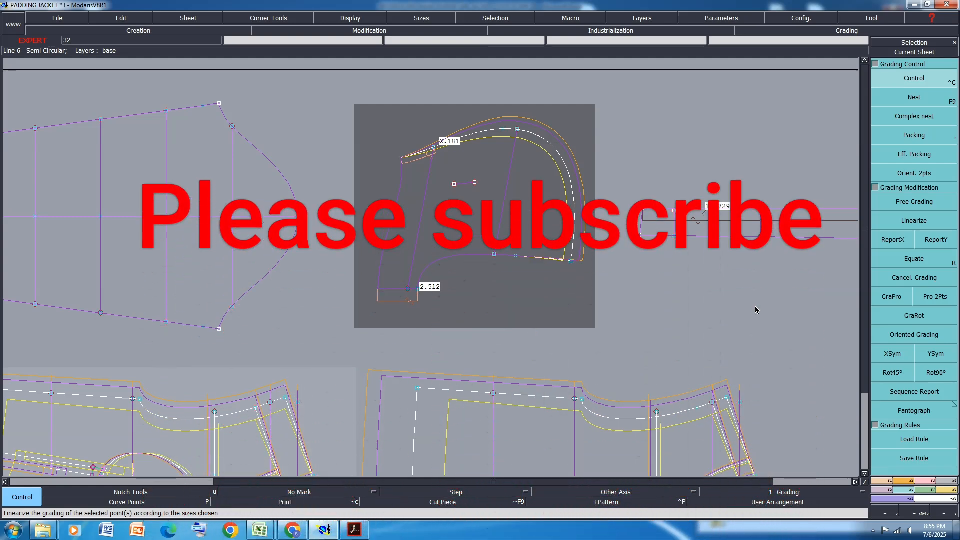
- Grade the point on the hood's neck edge beside the inner seam line with ddx -0.25 for S–M and M–L and -0.125 for L–XL
{"action": "left_click_drag", "start_coordinate": [580, 83], "coordinate": [481, 300]}
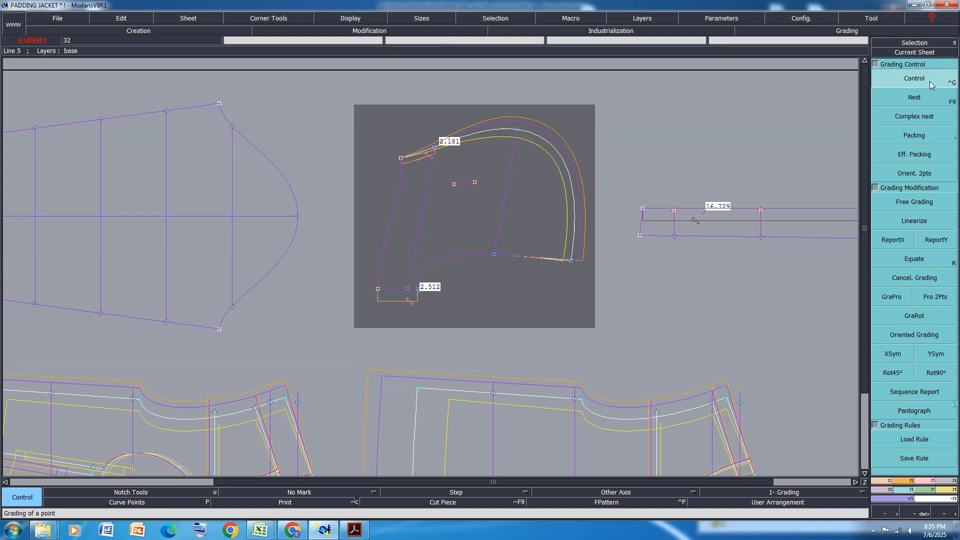
{"action": "left_click", "coordinate": [514, 257]}
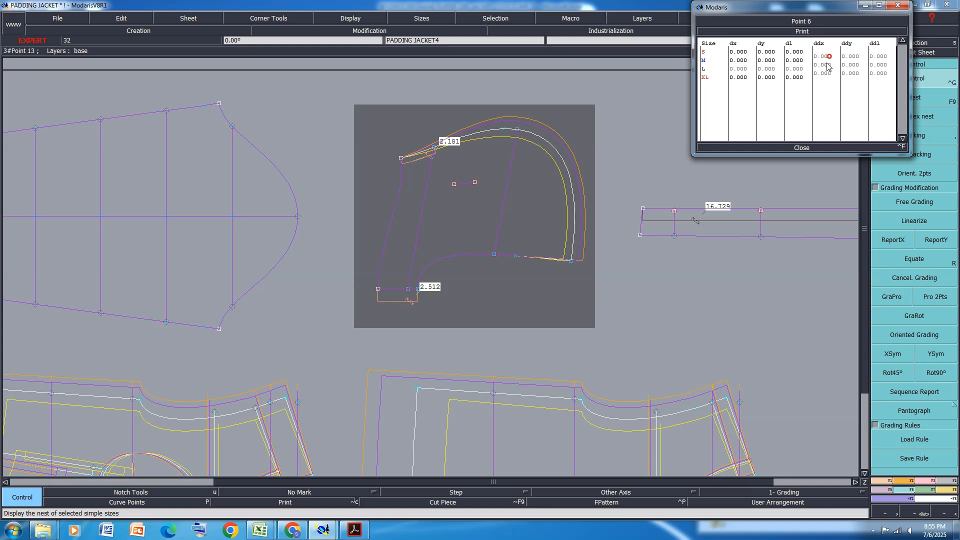
{"action": "left_click_drag", "start_coordinate": [829, 56], "coordinate": [828, 67]}
{"action": "type", "text": "-0.25"}
{"action": "key", "text": "Return"}
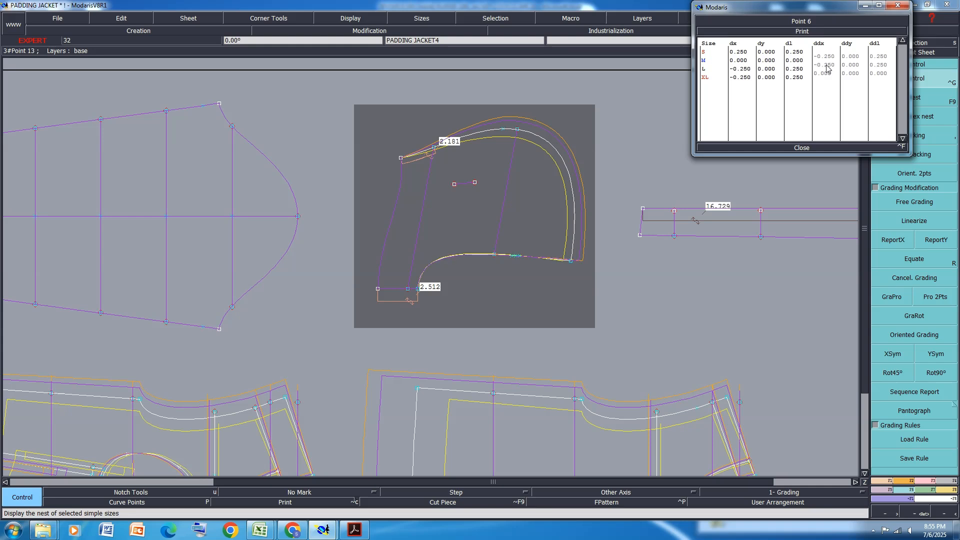
{"action": "left_click", "coordinate": [822, 75]}
{"action": "type", "text": "-0.125"}
{"action": "key", "text": "Return"}
{"action": "left_click", "coordinate": [802, 148]}
- Report that neck-edge point's X grading to both end points of the hood's inner seam line
{"action": "left_click", "coordinate": [898, 240]}
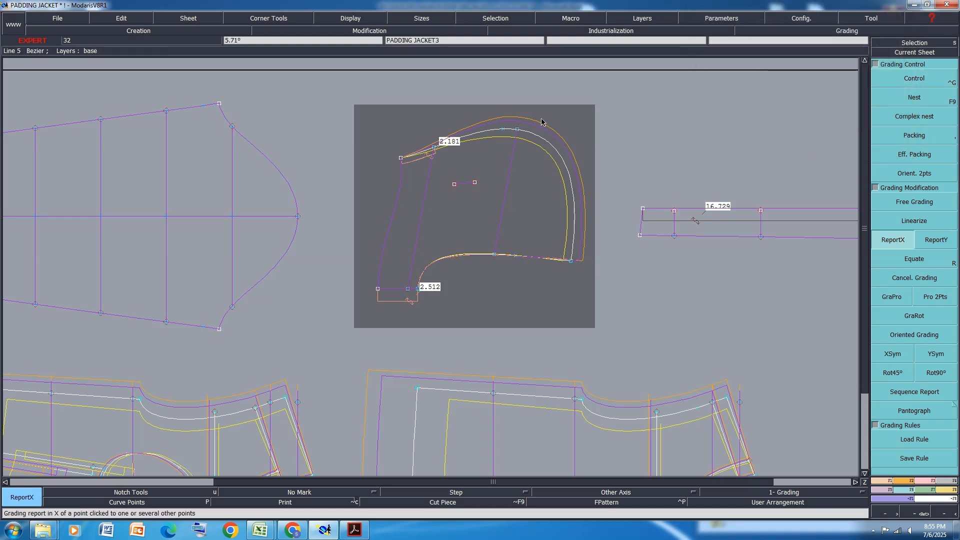
{"action": "left_click_drag", "start_coordinate": [545, 88], "coordinate": [477, 278]}
{"action": "left_click", "coordinate": [515, 256]}
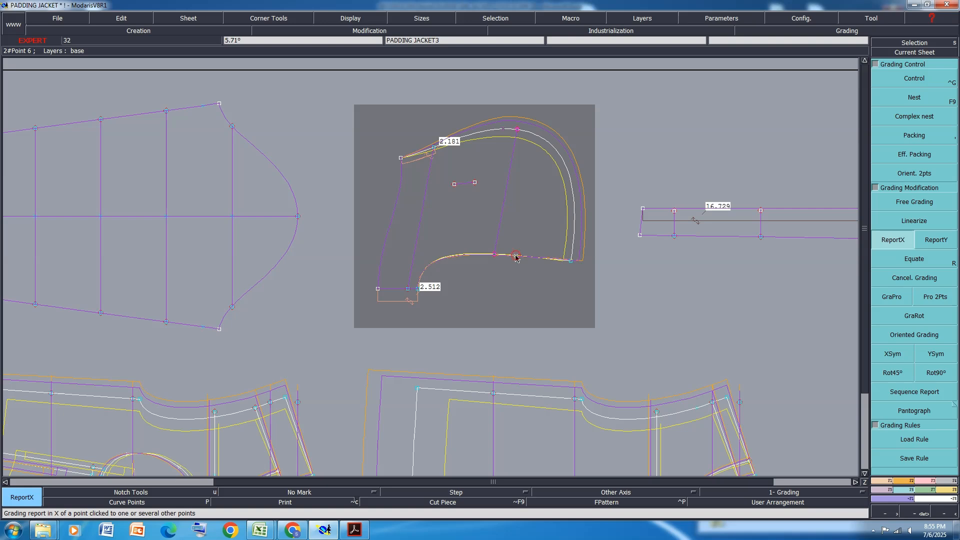
{"action": "key", "text": "s"}
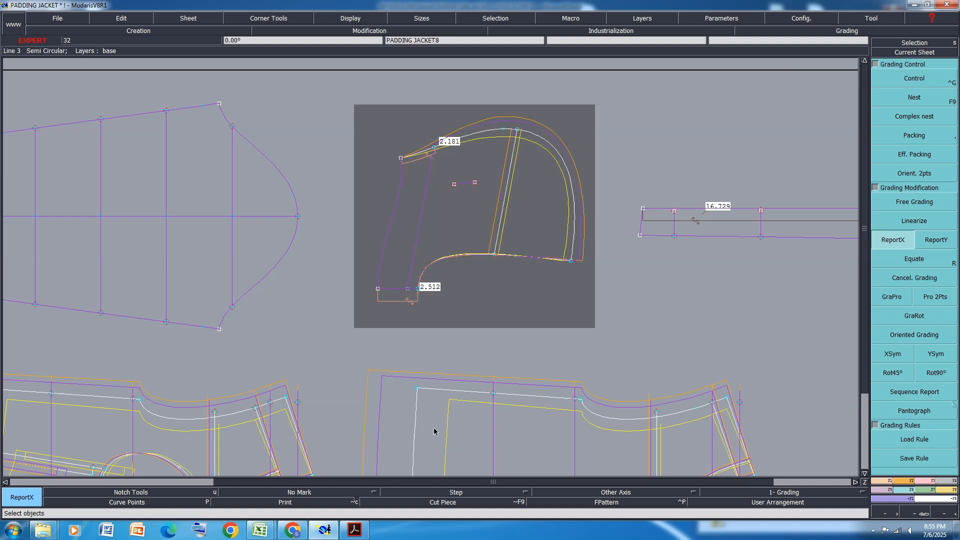
- Consult the Excel chart, return to Modaris, and hide the graded nests on all pattern sheets, leaving only the base size
{"action": "left_click", "coordinate": [320, 534]}
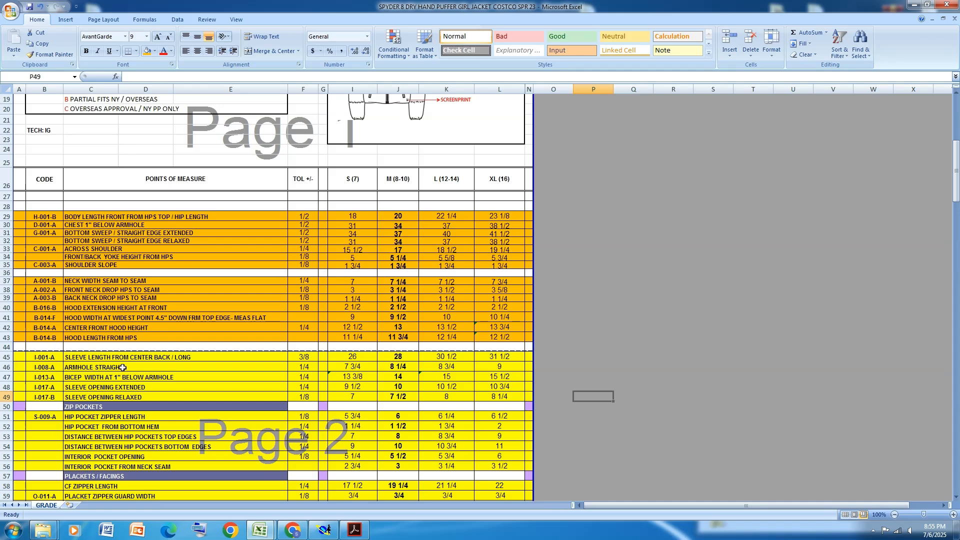
{"action": "left_click", "coordinate": [324, 529]}
{"action": "scroll", "coordinate": [357, 272], "scroll_direction": "down", "scroll_amount": 2}
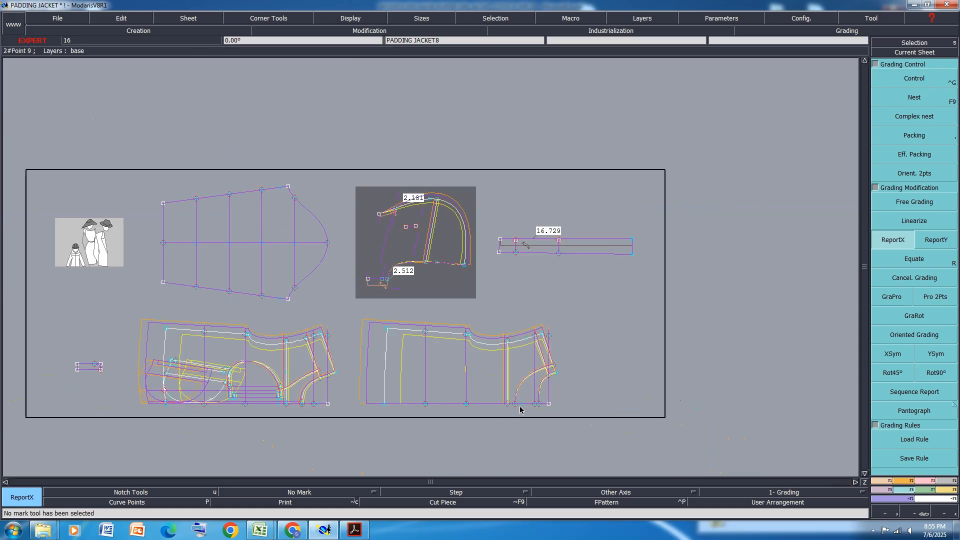
{"action": "scroll", "coordinate": [520, 409], "scroll_direction": "up", "scroll_amount": 1}
{"action": "key", "text": "ctrl+a"}
{"action": "key", "text": "F10"}
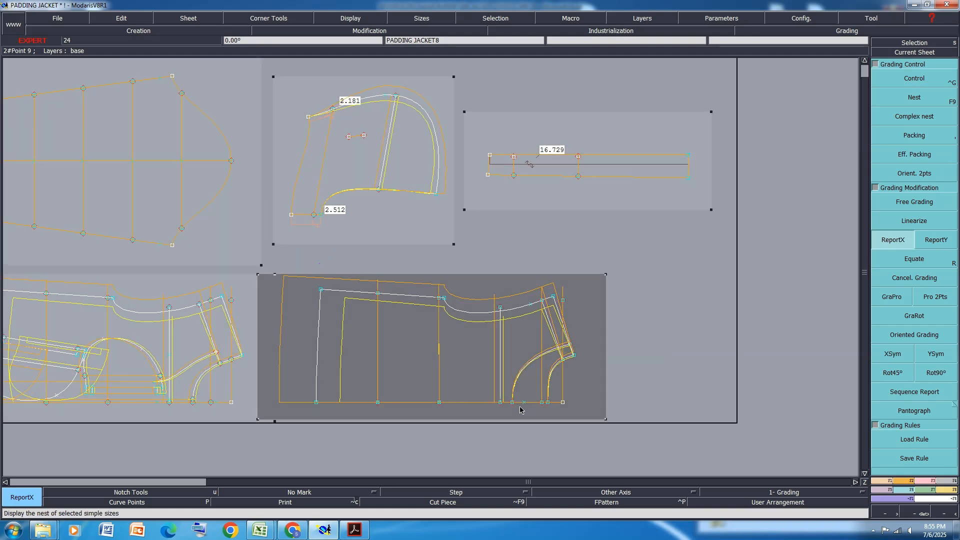
{"action": "key", "text": "F11"}
{"action": "key", "text": "F10"}
{"action": "key", "text": "F11"}
{"action": "key", "text": "F9"}
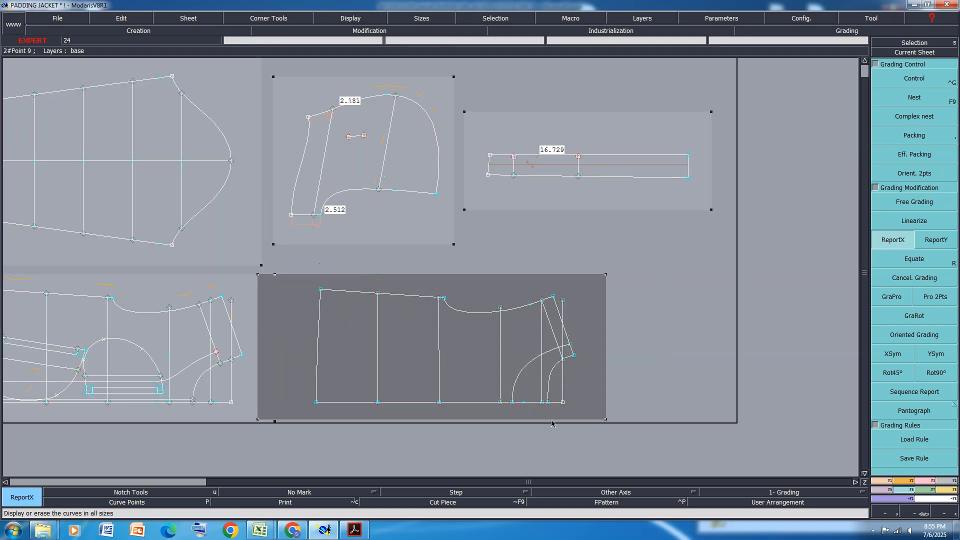
- Measure the neckline lengths on the back and front body pieces with the Length tool and list them in the measurement table
{"action": "scroll", "coordinate": [546, 405], "scroll_direction": "up", "scroll_amount": 1}
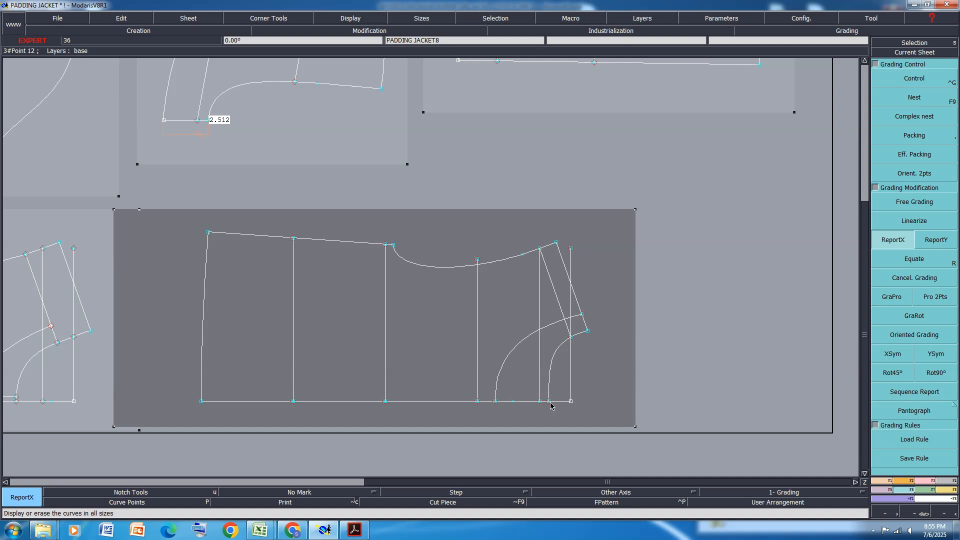
{"action": "key", "text": "l"}
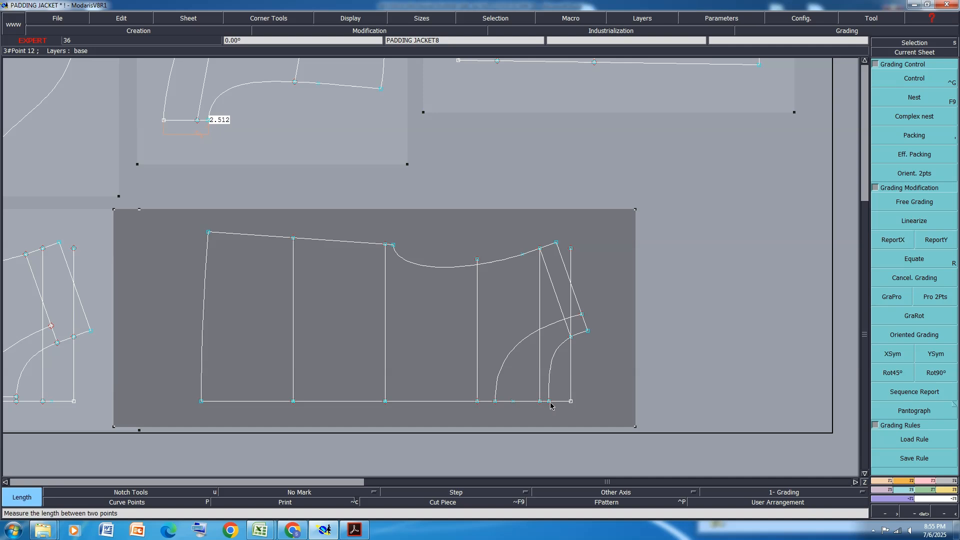
{"action": "left_click", "coordinate": [936, 500]}
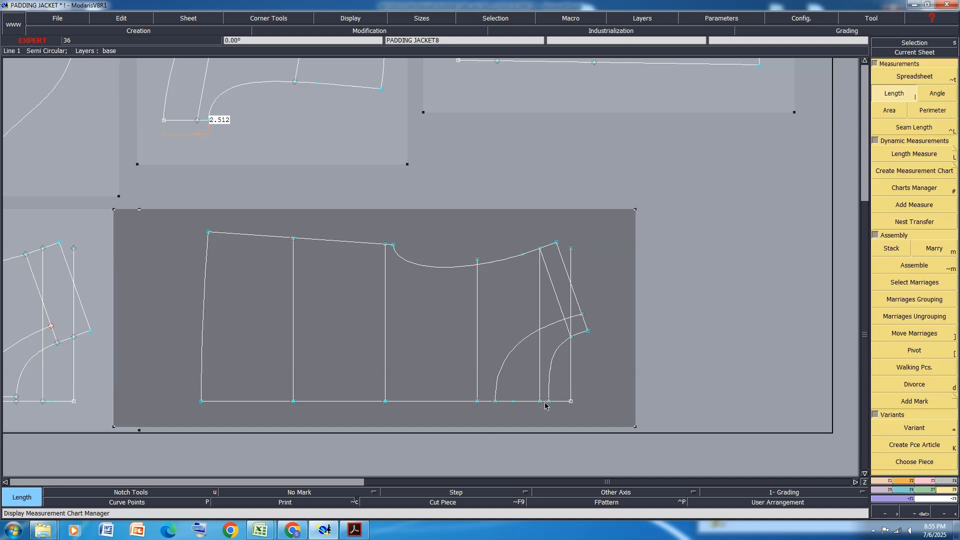
{"action": "left_click", "coordinate": [571, 340]}
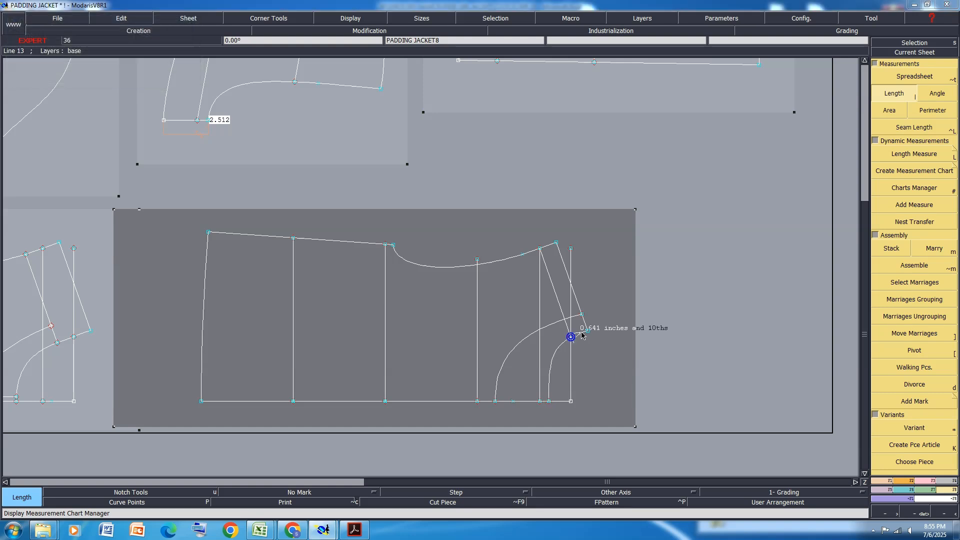
{"action": "scroll", "coordinate": [437, 345], "scroll_direction": "down", "scroll_amount": 2}
{"action": "scroll", "coordinate": [390, 355], "scroll_direction": "up", "scroll_amount": 4}
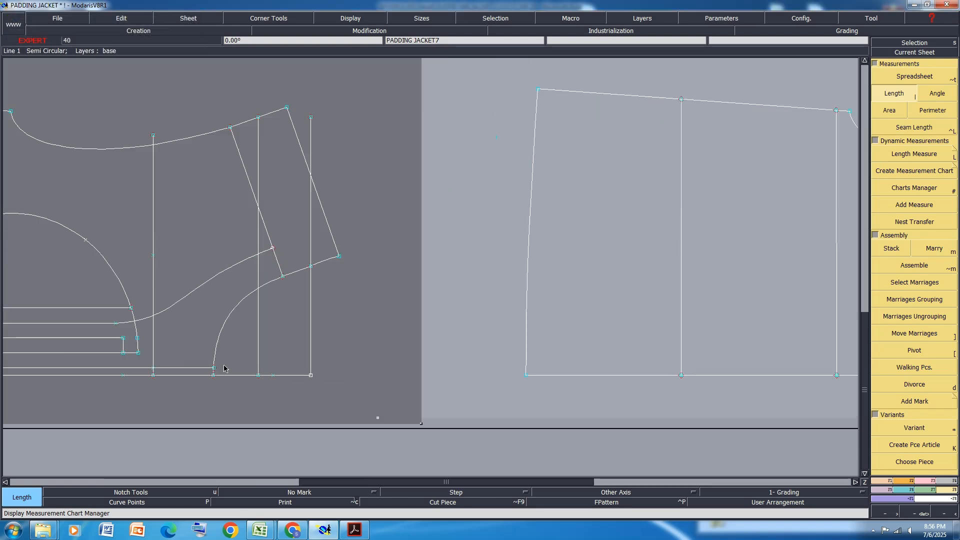
{"action": "left_click", "coordinate": [283, 276]}
{"action": "left_click", "coordinate": [215, 368]}
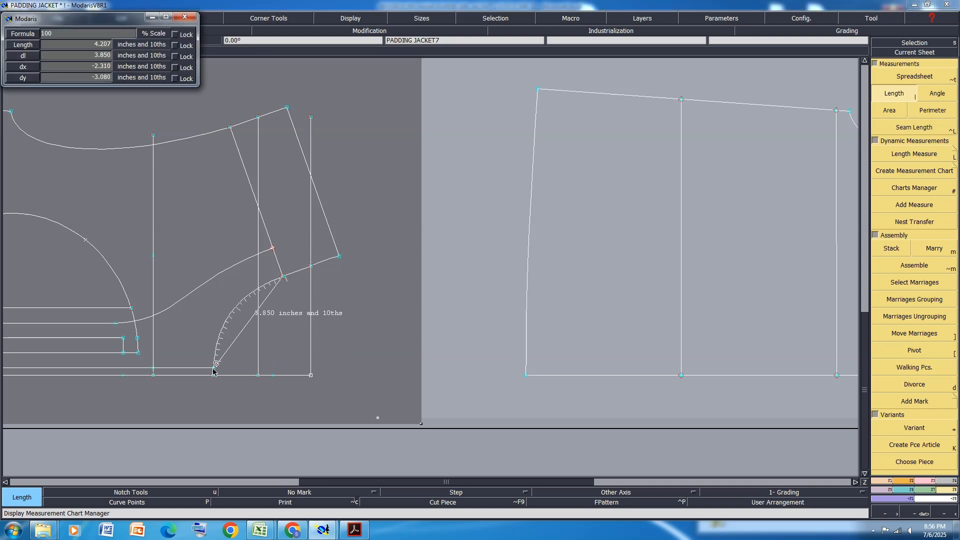
{"action": "left_click", "coordinate": [214, 370]}
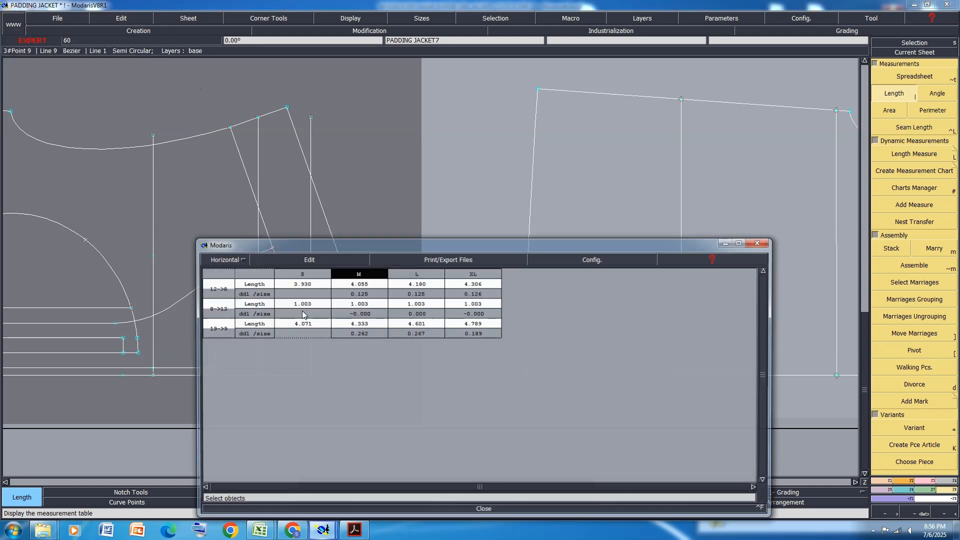
- Accumulate the listed neckline lengths in the measurement table to review the total per size, clear the table, and close it
{"action": "left_click", "coordinate": [316, 261]}
{"action": "left_click", "coordinate": [283, 288]}
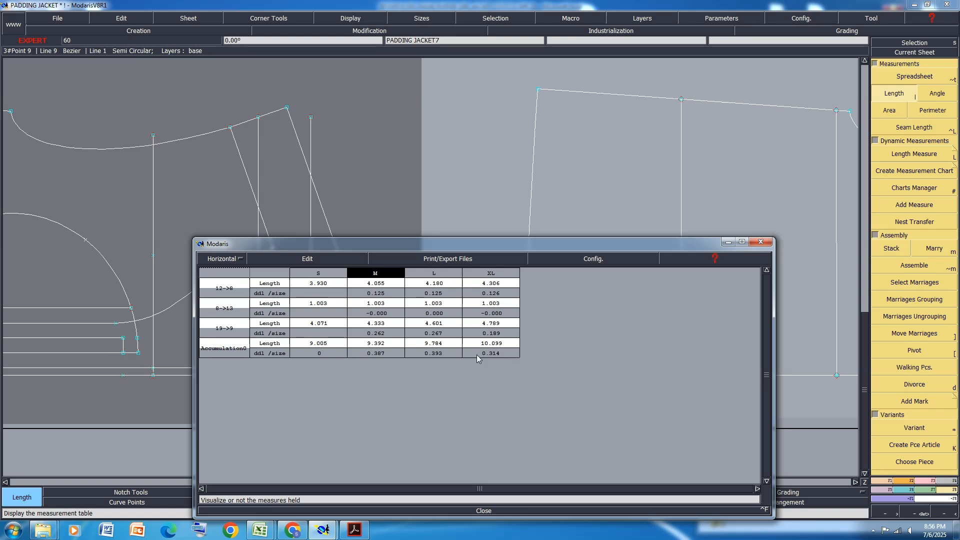
{"action": "left_click", "coordinate": [306, 259]}
{"action": "left_click", "coordinate": [303, 301]}
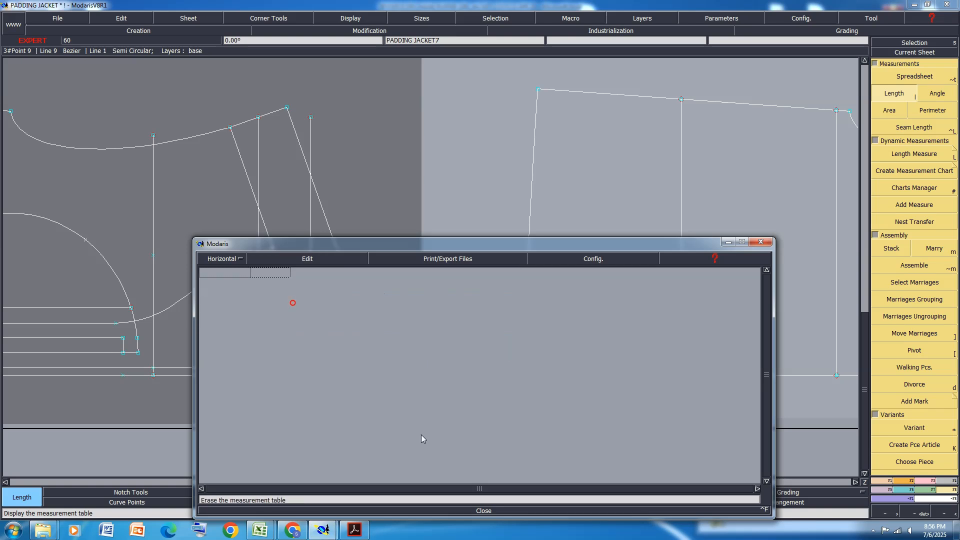
{"action": "left_click", "coordinate": [488, 512]}
- Redisplay the graded nests and grade the hood's upper front corner with ddy 0.375 for S–M and M–L and 0.314 for L–XL
{"action": "scroll", "coordinate": [226, 333], "scroll_direction": "down", "scroll_amount": 2}
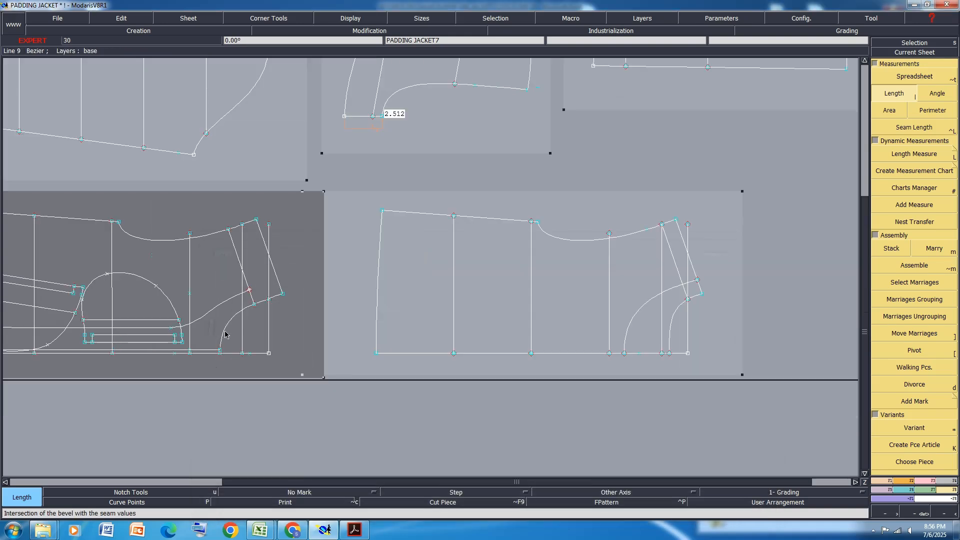
{"action": "scroll", "coordinate": [316, 175], "scroll_direction": "up", "scroll_amount": 2}
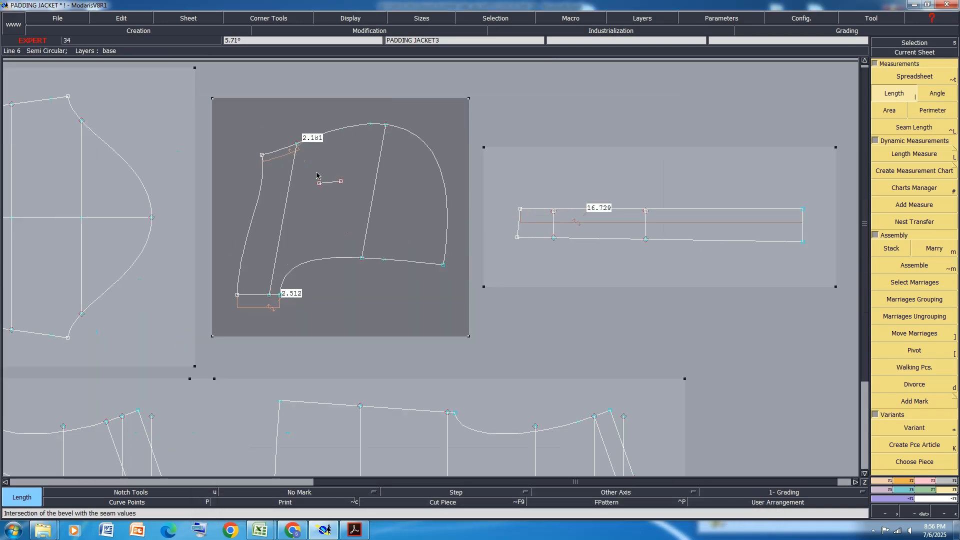
{"action": "key", "text": "F9"}
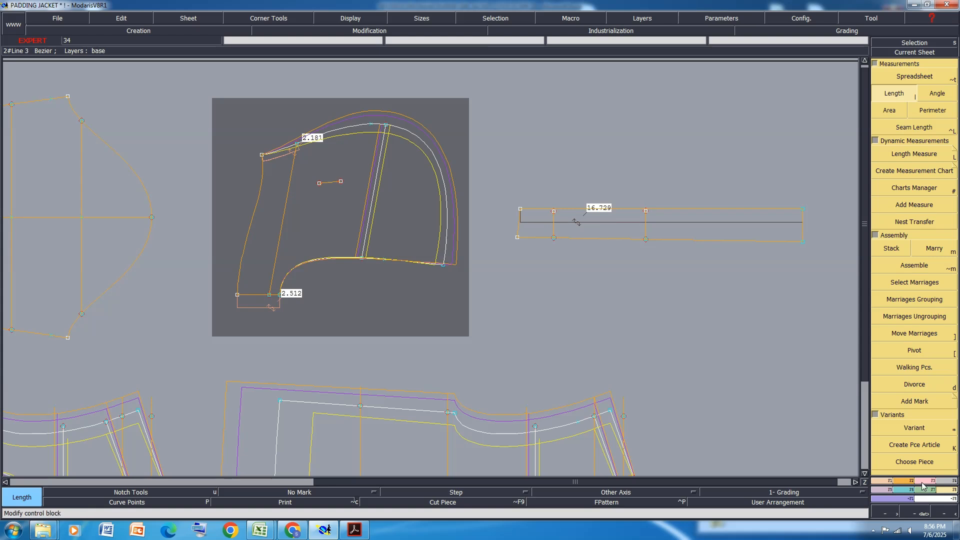
{"action": "left_click", "coordinate": [900, 494]}
{"action": "left_click", "coordinate": [914, 78]}
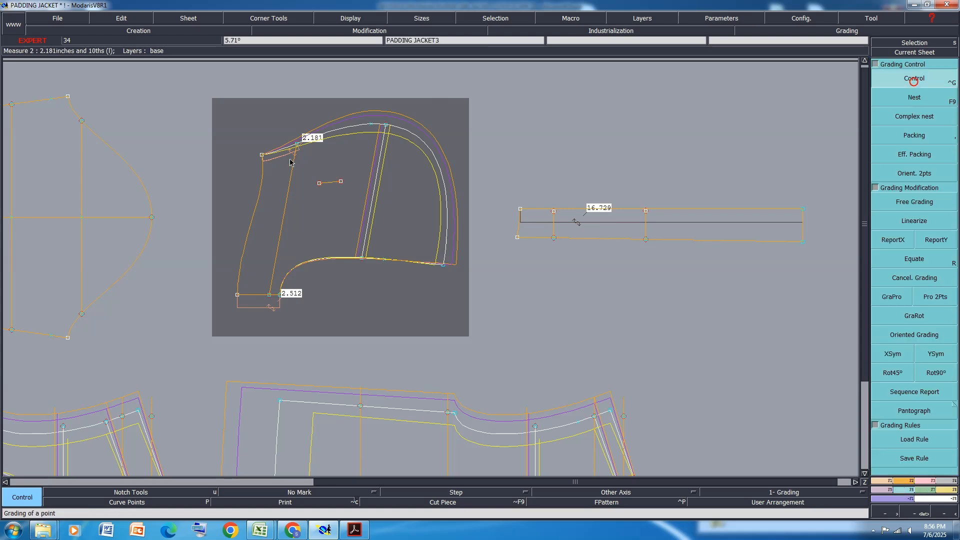
{"action": "left_click", "coordinate": [262, 154]}
{"action": "left_click_drag", "start_coordinate": [853, 54], "coordinate": [852, 65]}
{"action": "type", "text": ".37"}
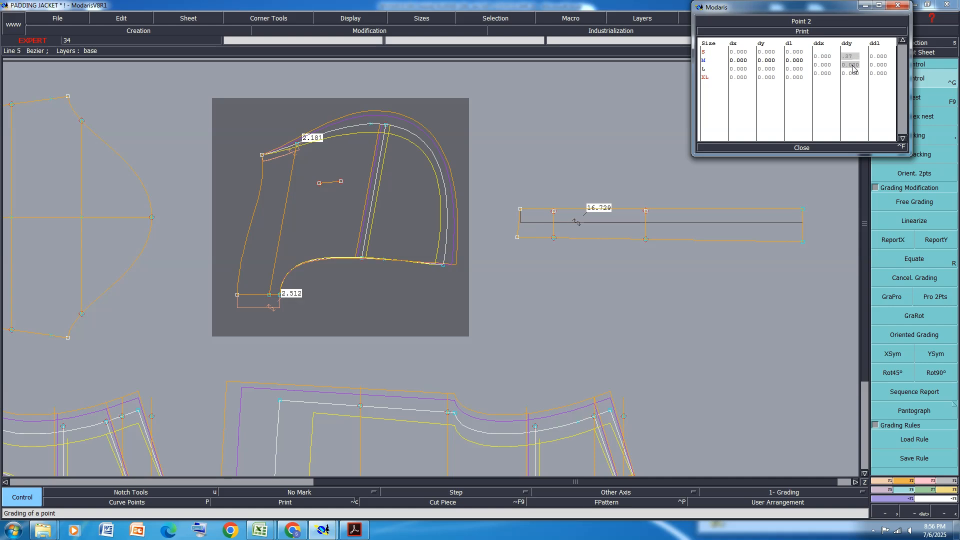
{"action": "type", "text": "5"}
{"action": "key", "text": "Return"}
{"action": "type", "text": "."}
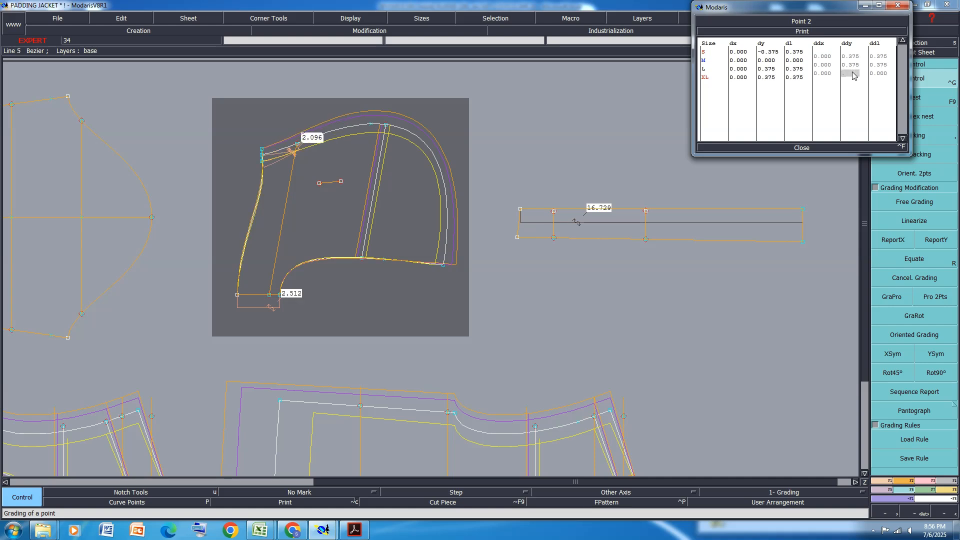
{"action": "type", "text": "314"}
{"action": "key", "text": "Return"}
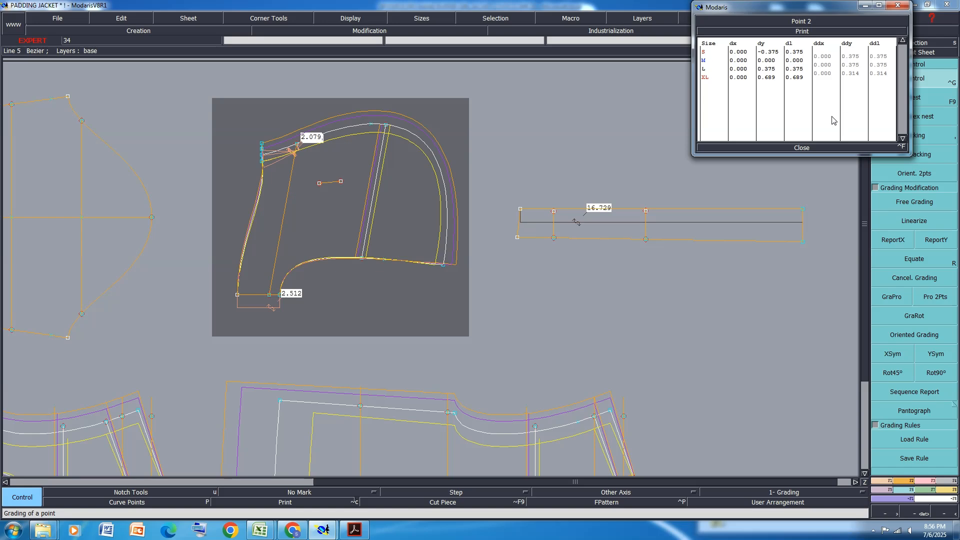
{"action": "left_click", "coordinate": [802, 150]}
- Select all pattern sheets and hide their graded nests so only the base size shows
{"action": "key", "text": "j"}
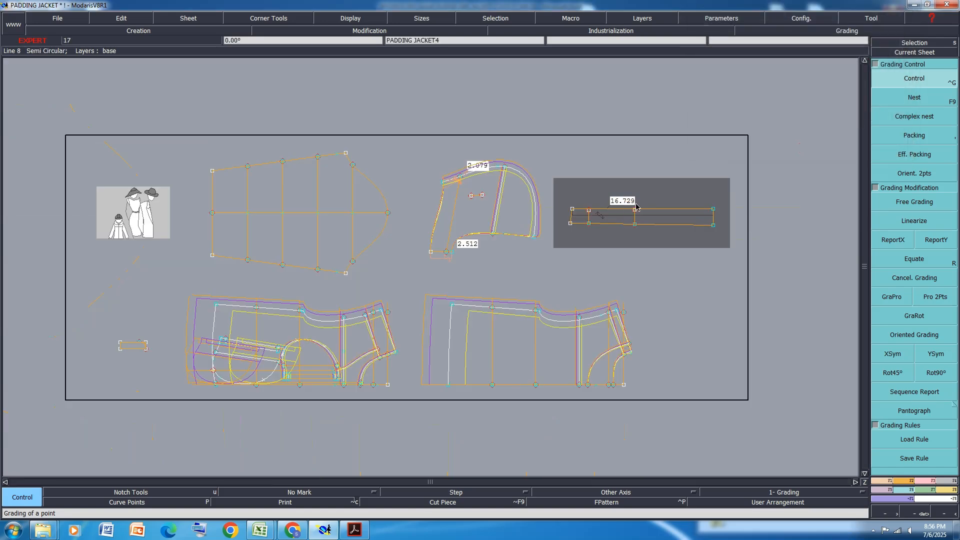
{"action": "scroll", "coordinate": [580, 227], "scroll_direction": "up", "scroll_amount": 1}
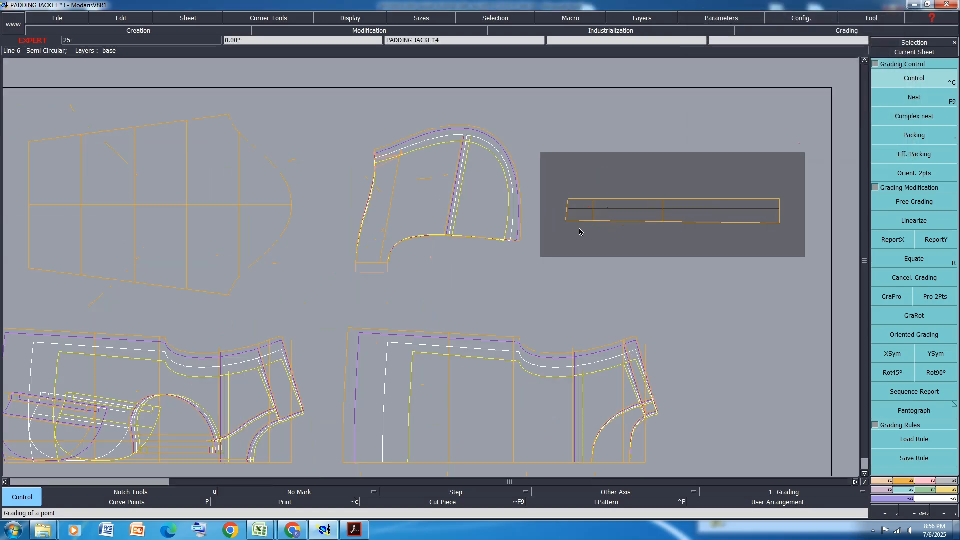
{"action": "scroll", "coordinate": [435, 151], "scroll_direction": "up", "scroll_amount": 1}
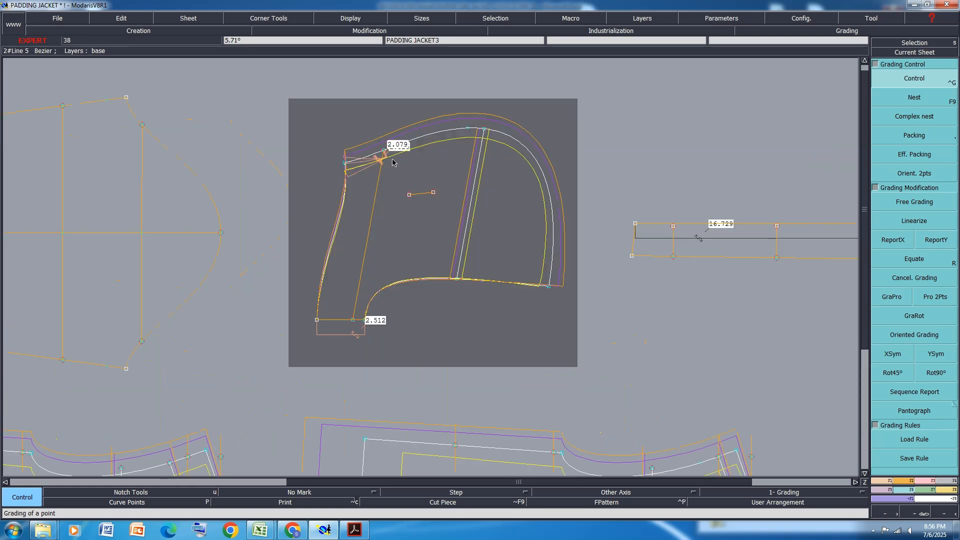
{"action": "scroll", "coordinate": [392, 162], "scroll_direction": "up", "scroll_amount": 1}
{"action": "key", "text": "ctrl+a"}
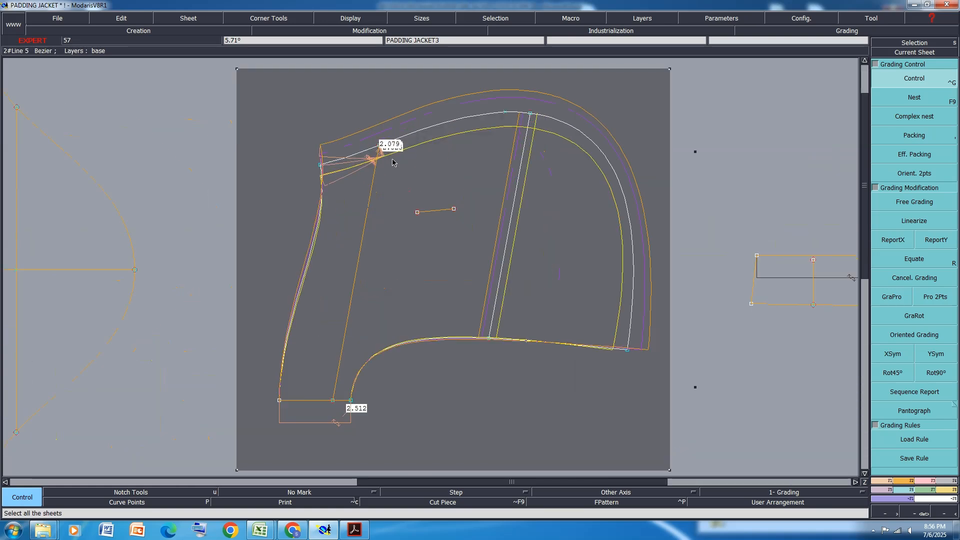
{"action": "key", "text": "F11"}
{"action": "key", "text": "F9"}
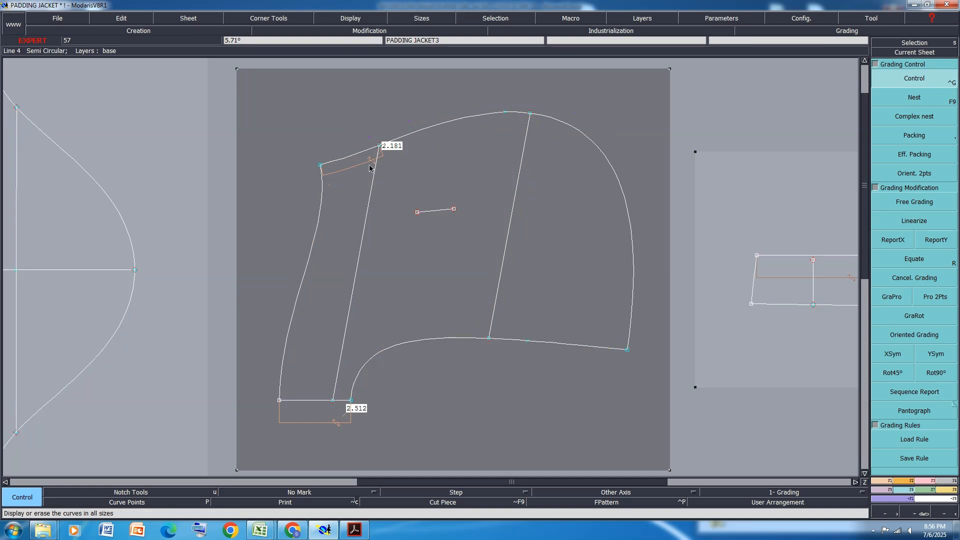
- Measure the hood's outer curve from the upper front corner to the lower back corner, keeping the per-size measurement table clear of the pieces
{"action": "left_click", "coordinate": [947, 491]}
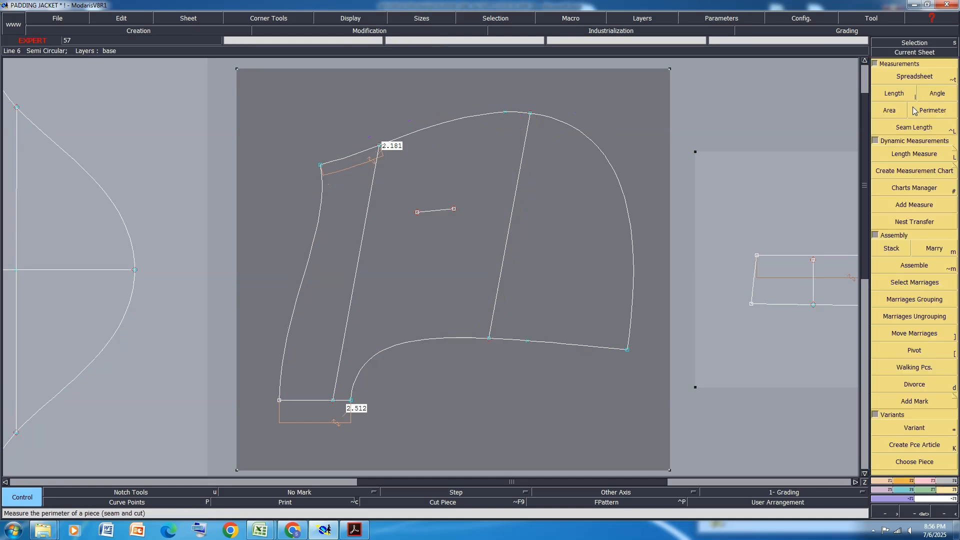
{"action": "left_click", "coordinate": [913, 78]}
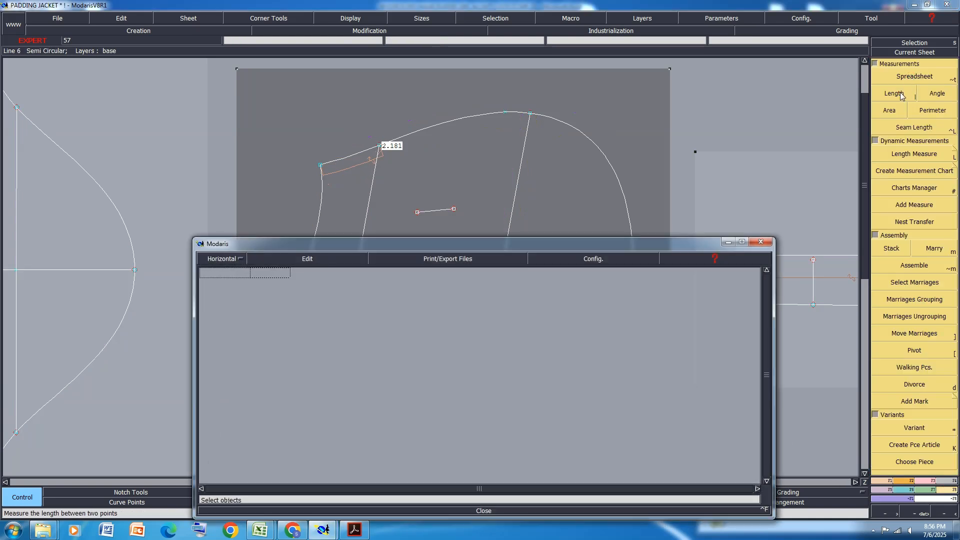
{"action": "left_click", "coordinate": [894, 93]}
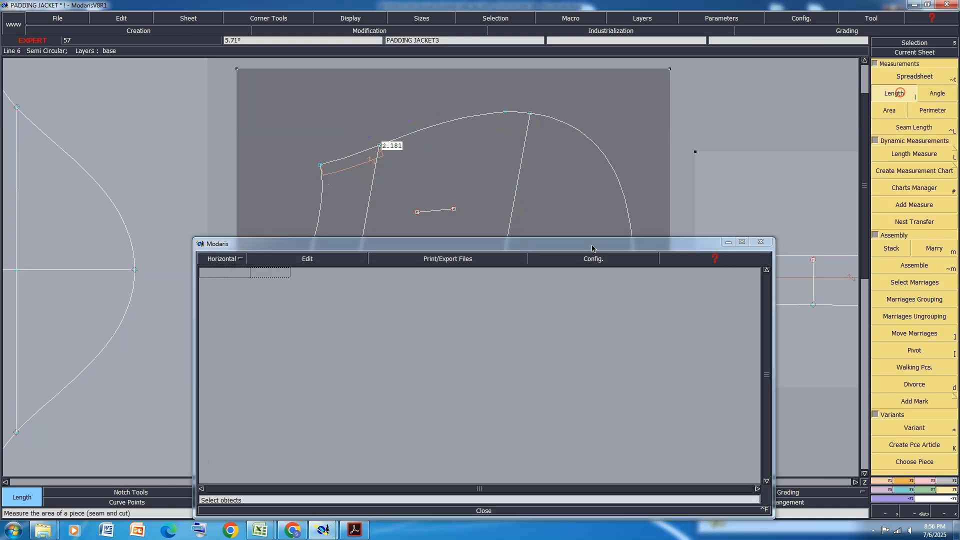
{"action": "left_click", "coordinate": [728, 243]}
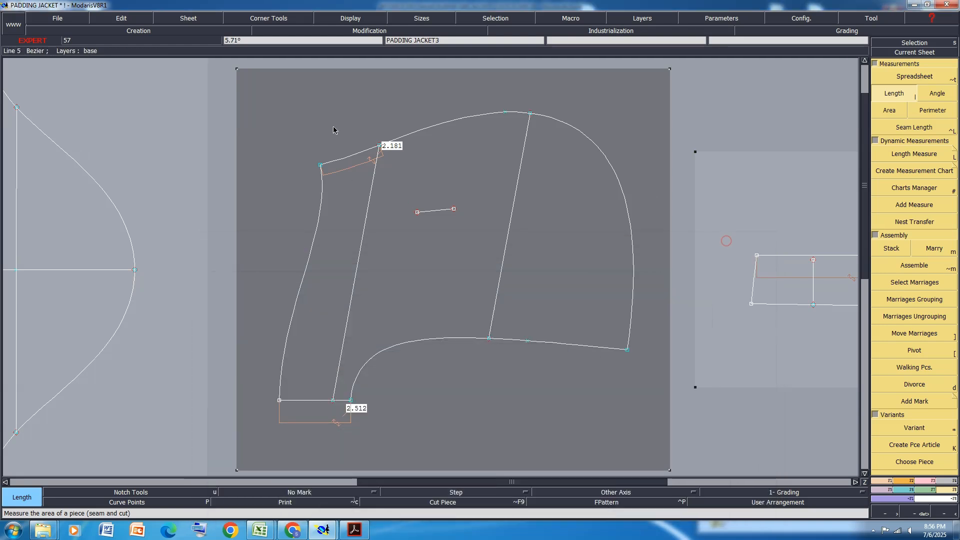
{"action": "left_click", "coordinate": [320, 165]}
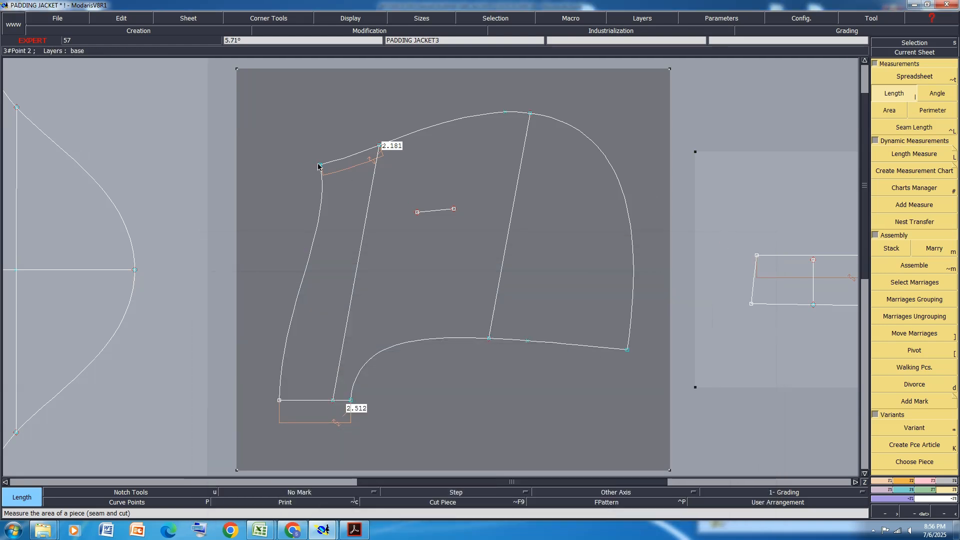
{"action": "left_click", "coordinate": [628, 350]}
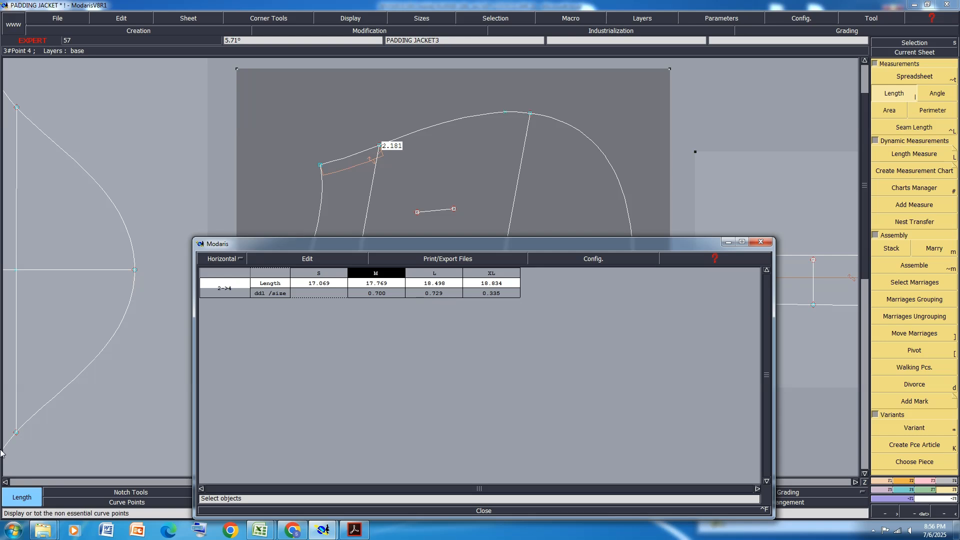
{"action": "left_click_drag", "start_coordinate": [556, 245], "coordinate": [498, 367]}
- Grade the upper right corner of the long hood strip with ddx 0.7 for S–M, 0.729 for M–L and 0.335 for L–XL
{"action": "scroll", "coordinate": [444, 234], "scroll_direction": "down", "scroll_amount": 1}
{"action": "scroll", "coordinate": [515, 240], "scroll_direction": "down", "scroll_amount": 1}
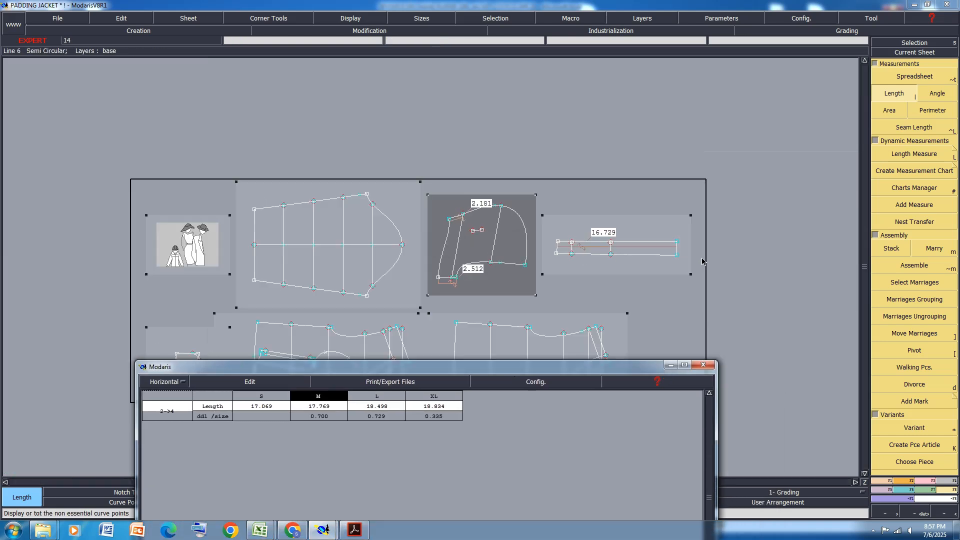
{"action": "scroll", "coordinate": [675, 250], "scroll_direction": "up", "scroll_amount": 2}
{"action": "left_click", "coordinate": [640, 260]}
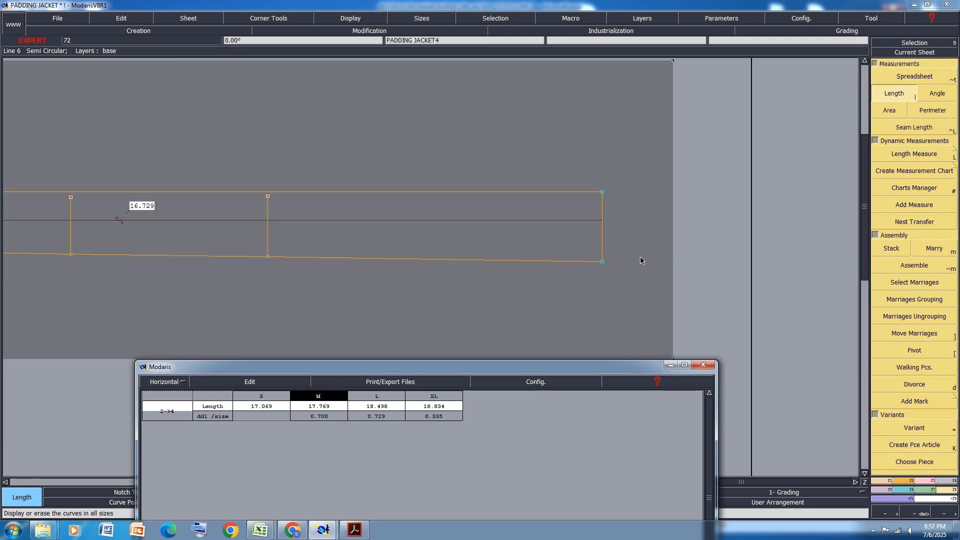
{"action": "left_click", "coordinate": [904, 494]}
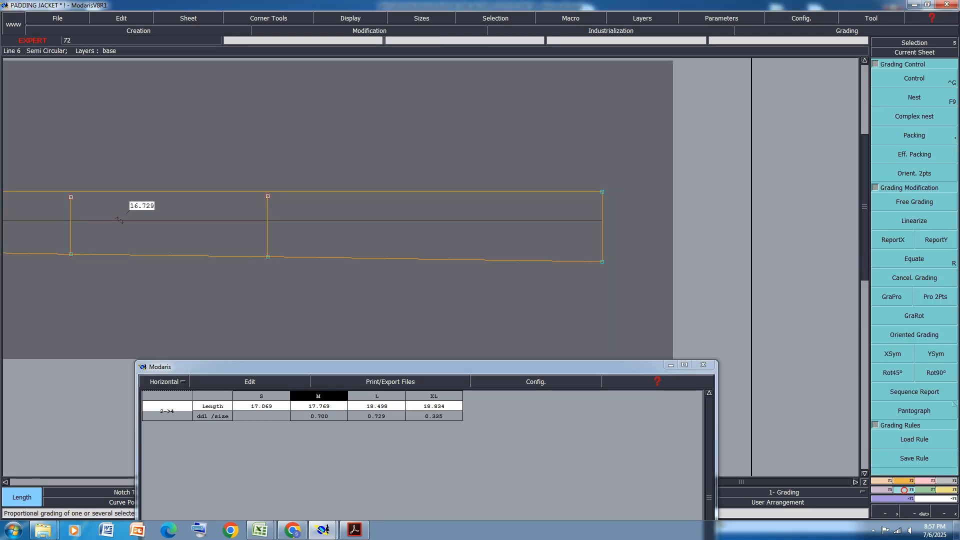
{"action": "left_click", "coordinate": [915, 78]}
{"action": "left_click", "coordinate": [602, 193]}
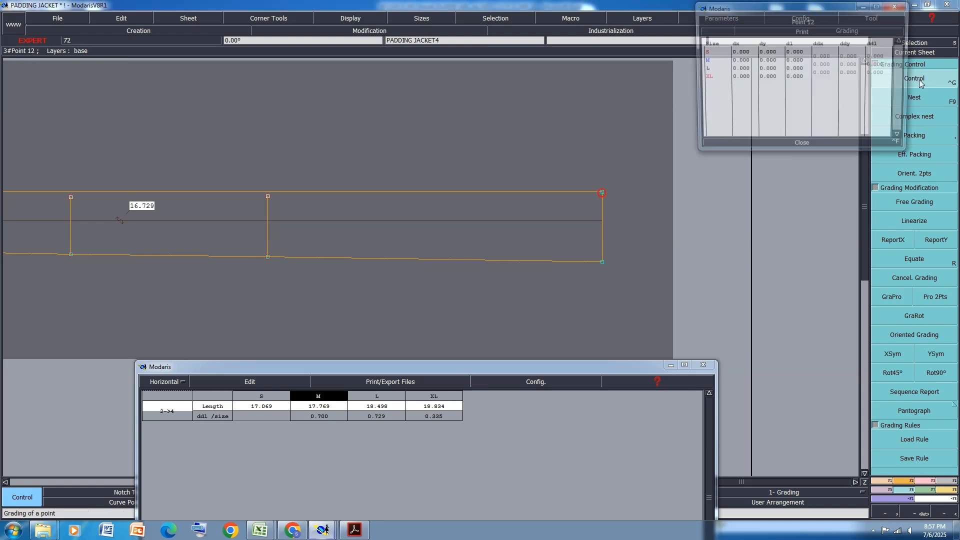
{"action": "left_click", "coordinate": [824, 57]}
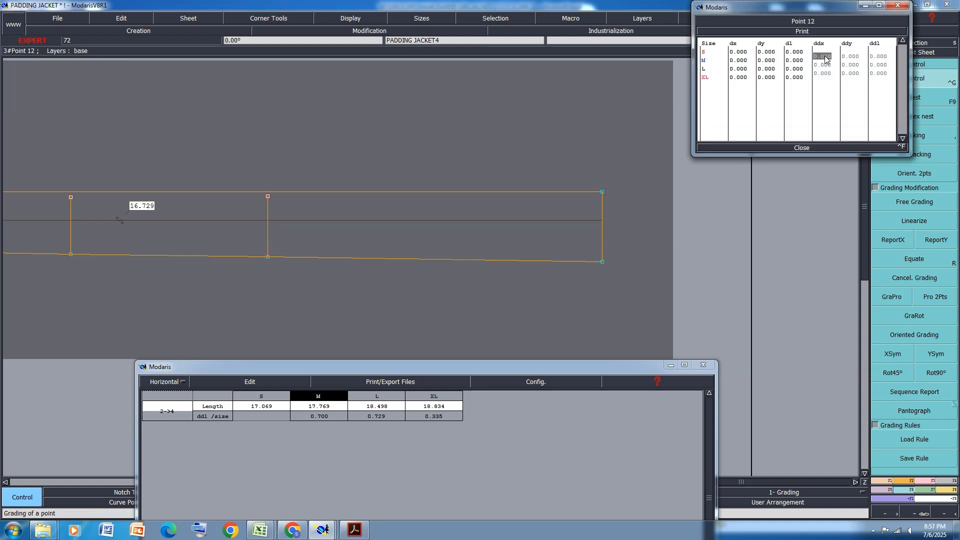
{"action": "key", "text": "Return"}
{"action": "left_click", "coordinate": [825, 66]}
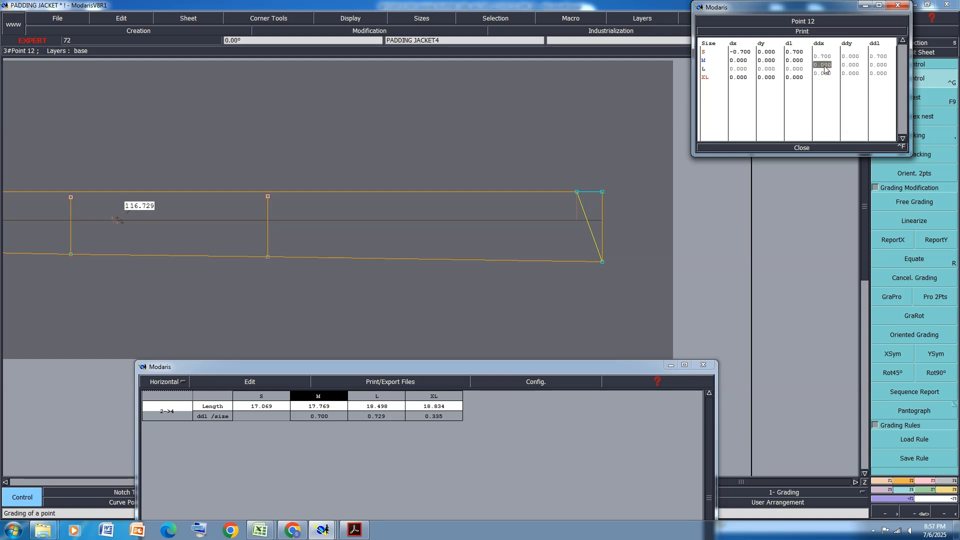
{"action": "type", "text": ".729"}
{"action": "key", "text": "Return"}
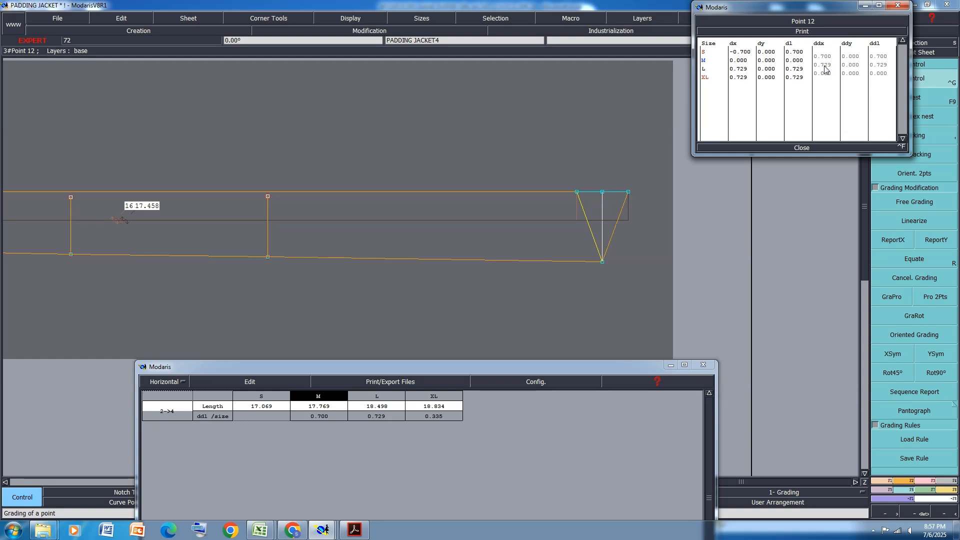
{"action": "left_click", "coordinate": [824, 74]}
{"action": "type", "text": ".335"}
{"action": "key", "text": "Return"}
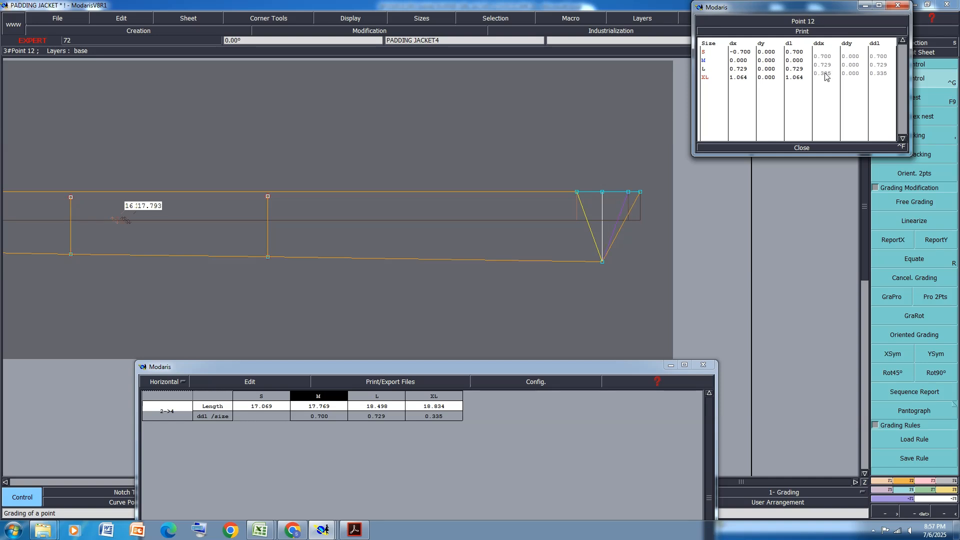
- Report the X grading of the strip's upper right corner to its lower right corner
{"action": "left_click", "coordinate": [802, 148]}
{"action": "left_click", "coordinate": [890, 242]}
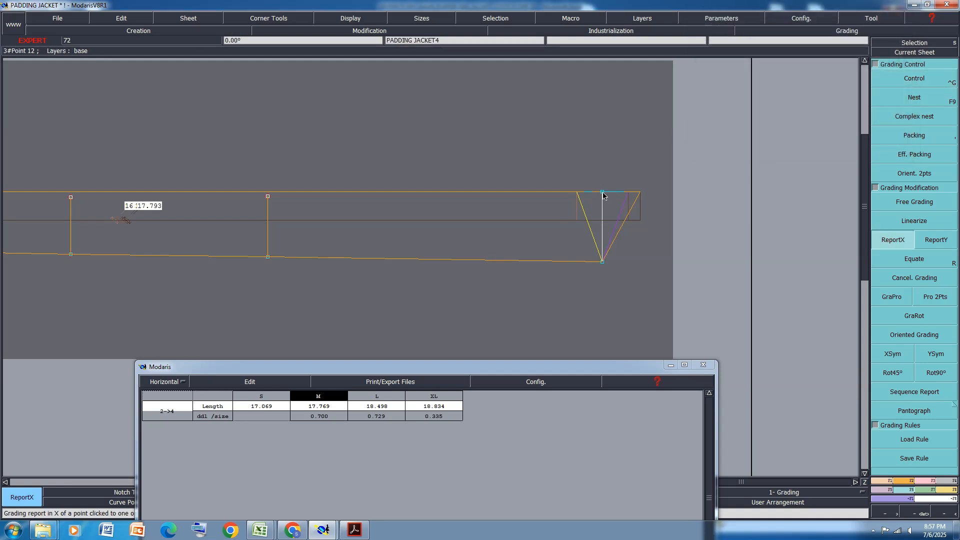
{"action": "left_click", "coordinate": [601, 261]}
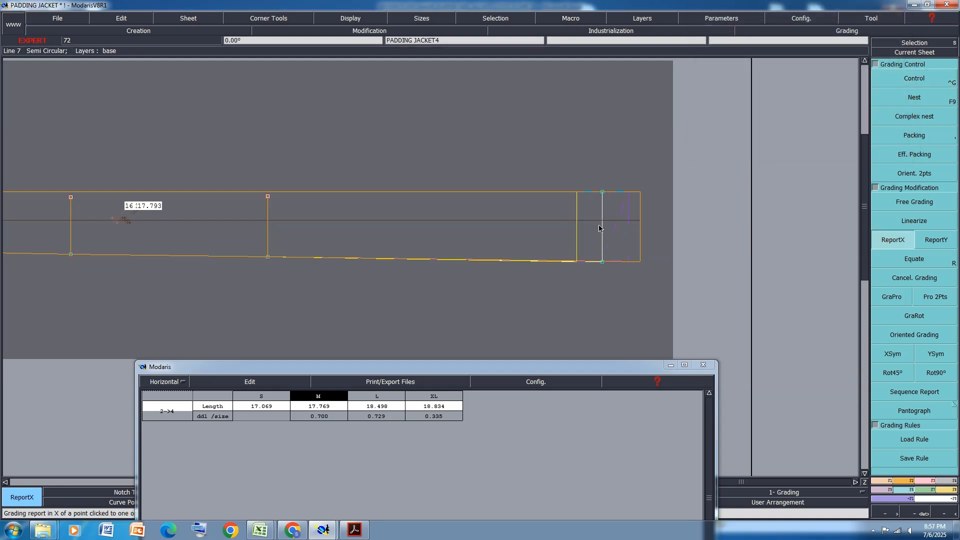
- Try to report the upper right corner's X grading to the top of the strip's inner line, and undo it
{"action": "left_click", "coordinate": [594, 193]}
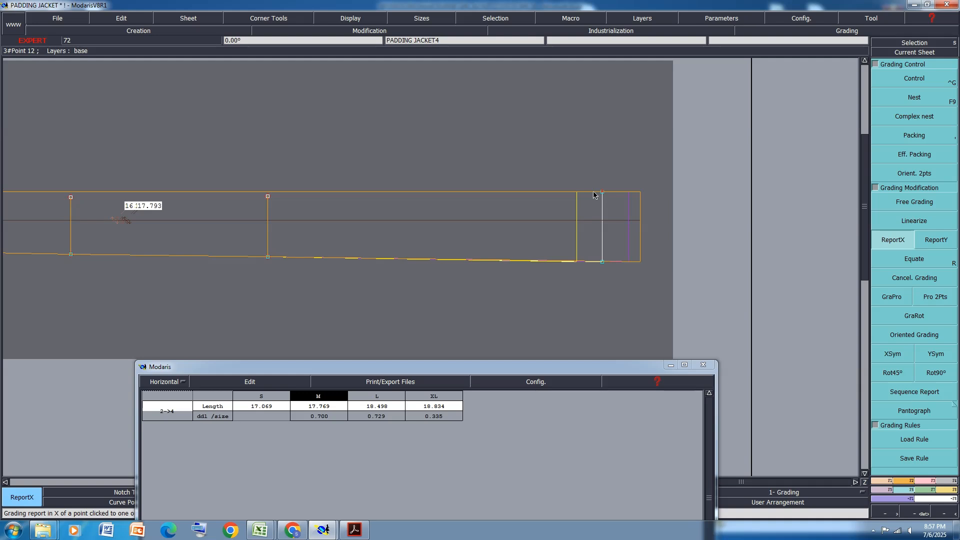
{"action": "left_click", "coordinate": [267, 197]}
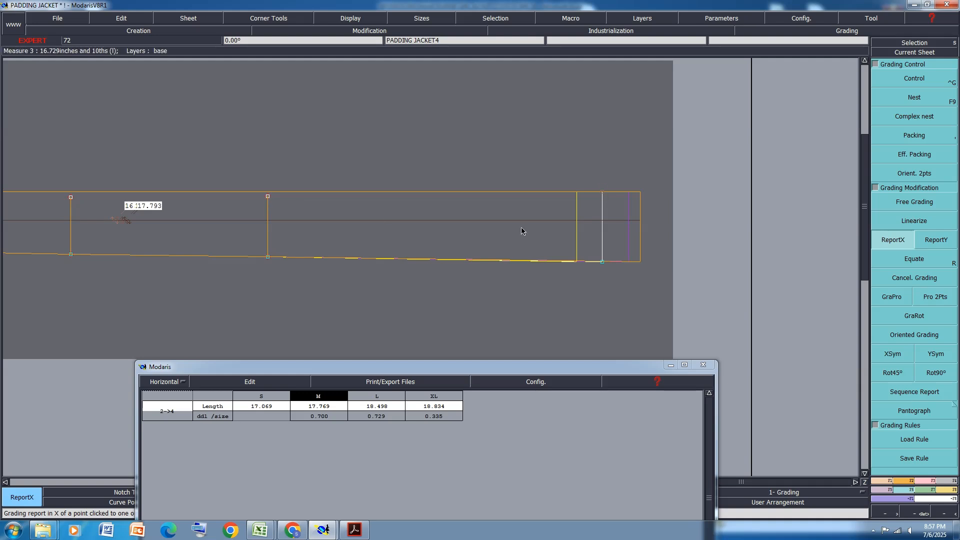
{"action": "left_click", "coordinate": [266, 197]}
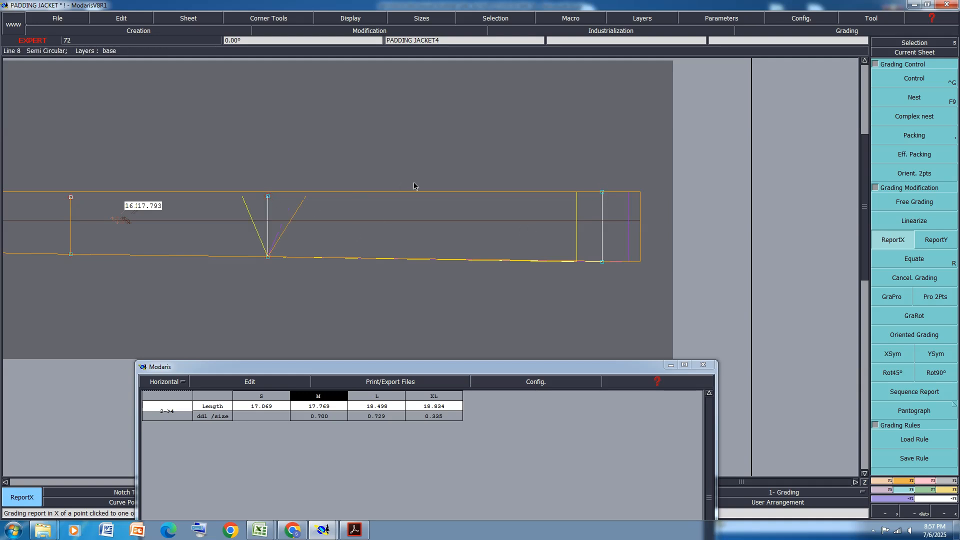
{"action": "key", "text": "ctrl+z"}
- Divide the strip's upper edge between its right and left corners into 3 equal parts with Sequence Division
{"action": "scroll", "coordinate": [470, 199], "scroll_direction": "down", "scroll_amount": 1}
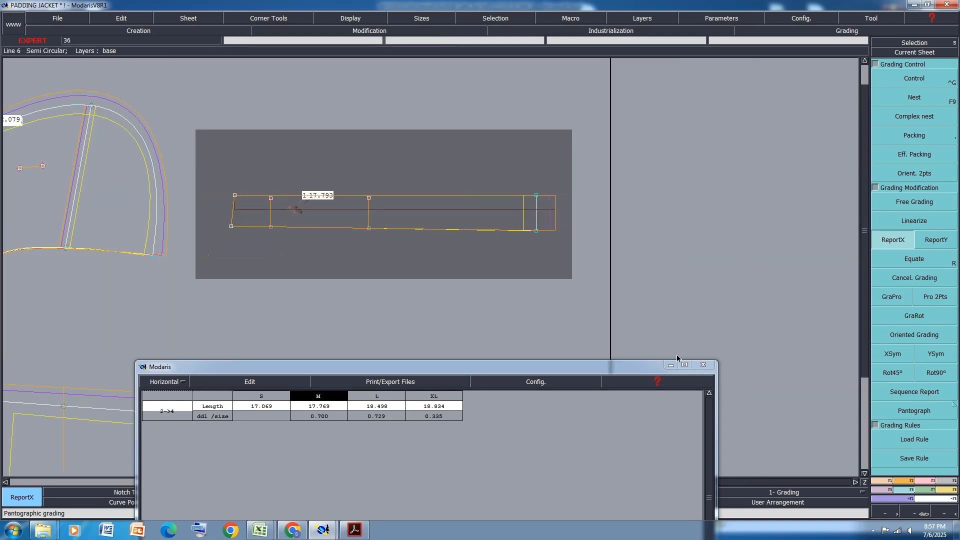
{"action": "left_click", "coordinate": [882, 484]}
{"action": "left_click", "coordinate": [915, 430]}
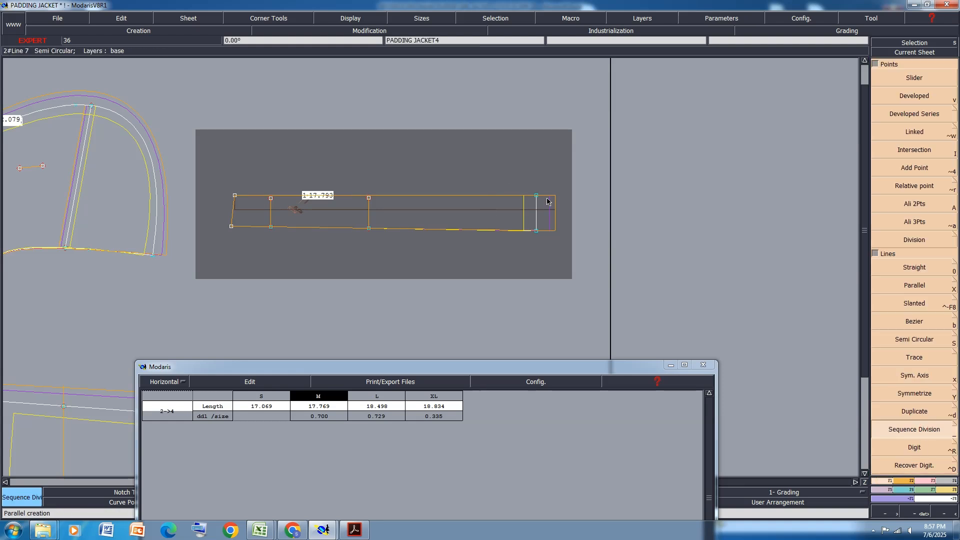
{"action": "left_click", "coordinate": [536, 196]}
{"action": "left_click", "coordinate": [235, 195]}
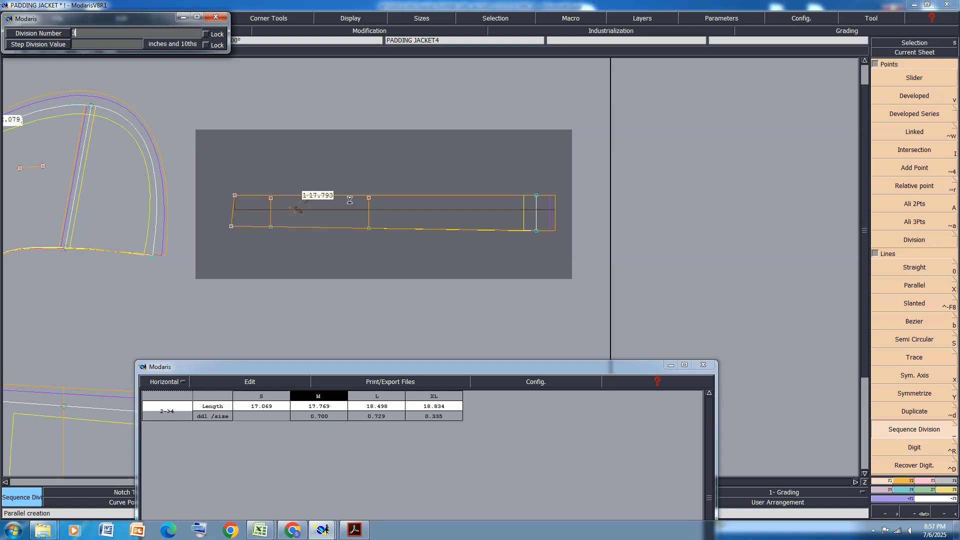
{"action": "type", "text": "3"}
{"action": "key", "text": "Return"}
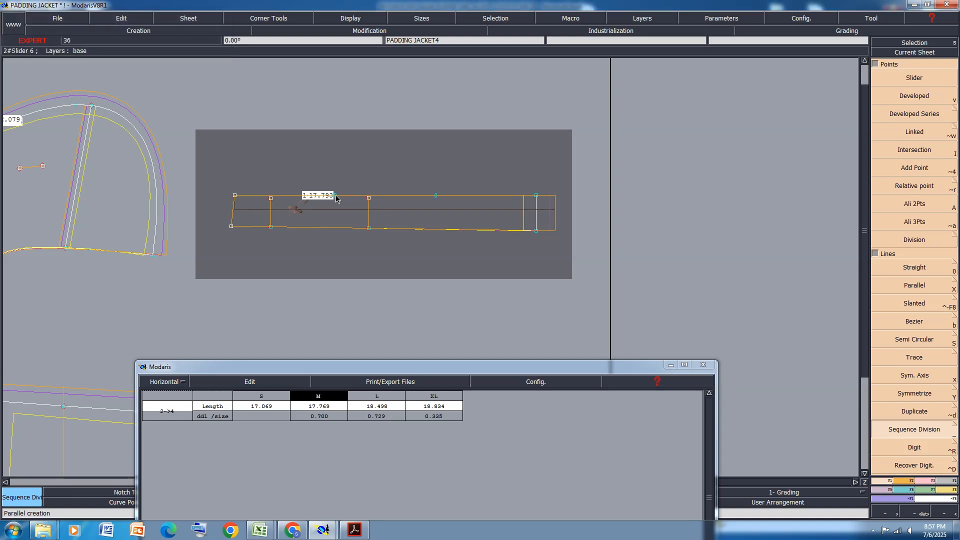
- Insert points on the two division marks along the strip's upper edge
{"action": "key", "text": "i"}
{"action": "left_click", "coordinate": [335, 196]}
{"action": "left_click", "coordinate": [435, 195]}
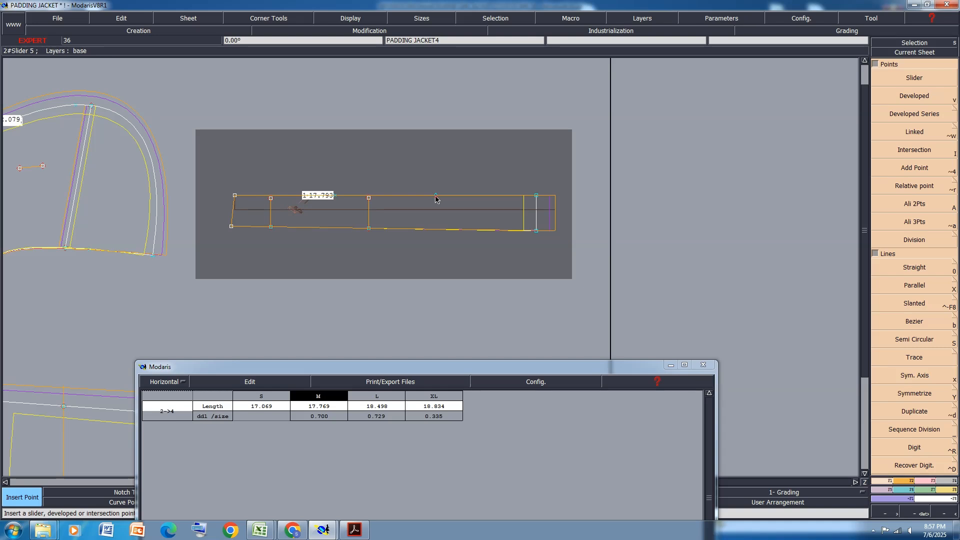
- Report the X grading of the two division points to both ends of the strip's two inner lines
{"action": "left_click", "coordinate": [906, 490]}
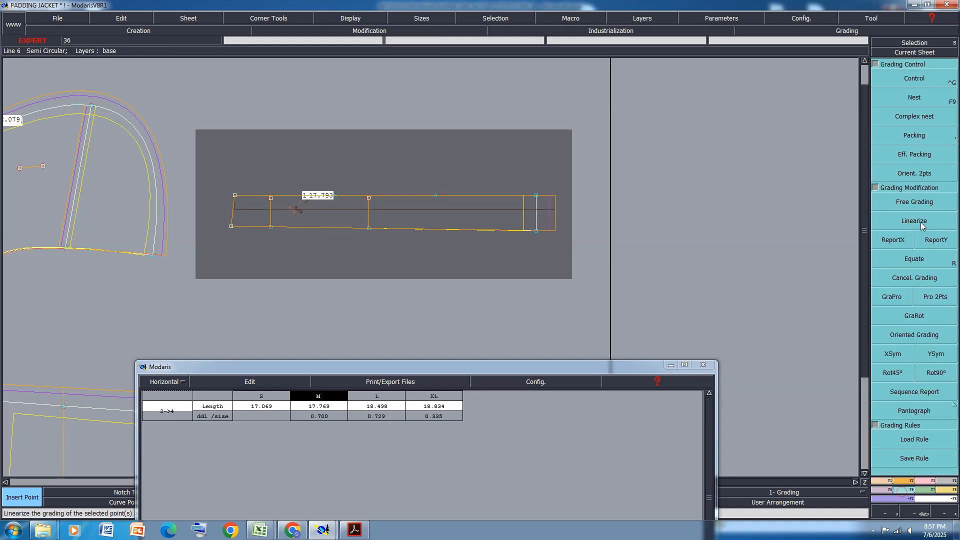
{"action": "left_click", "coordinate": [893, 240]}
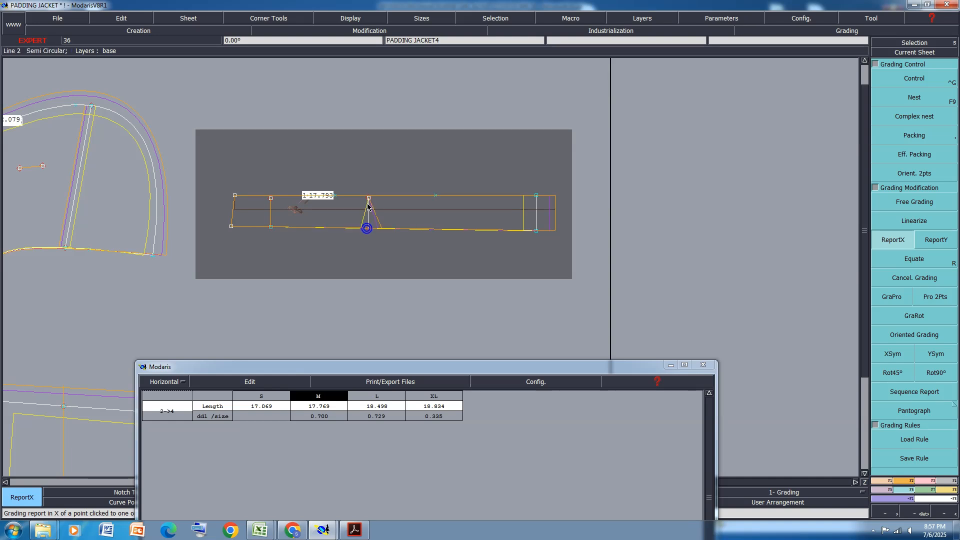
{"action": "left_click", "coordinate": [368, 224]}
{"action": "scroll", "coordinate": [363, 189], "scroll_direction": "up", "scroll_amount": 1}
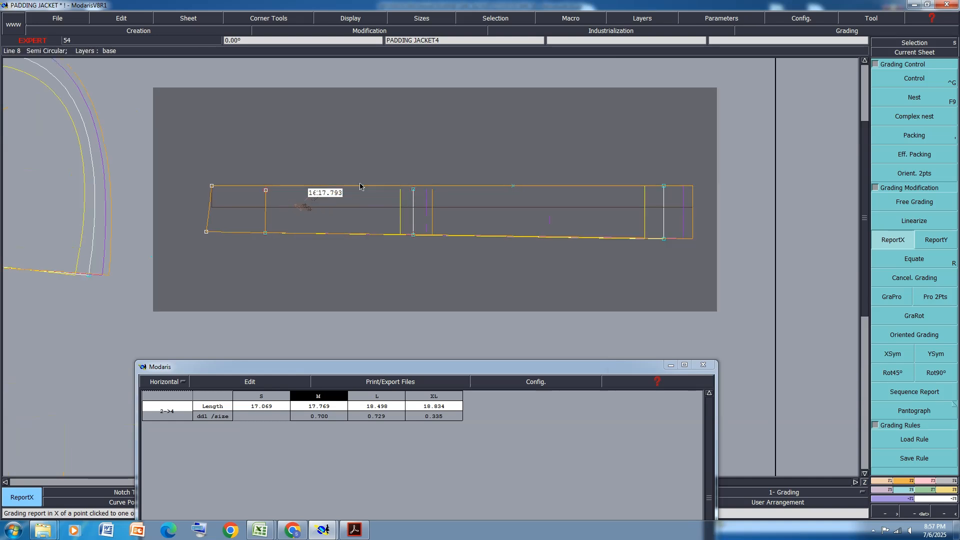
{"action": "left_click", "coordinate": [266, 191]}
{"action": "left_click", "coordinate": [266, 233]}
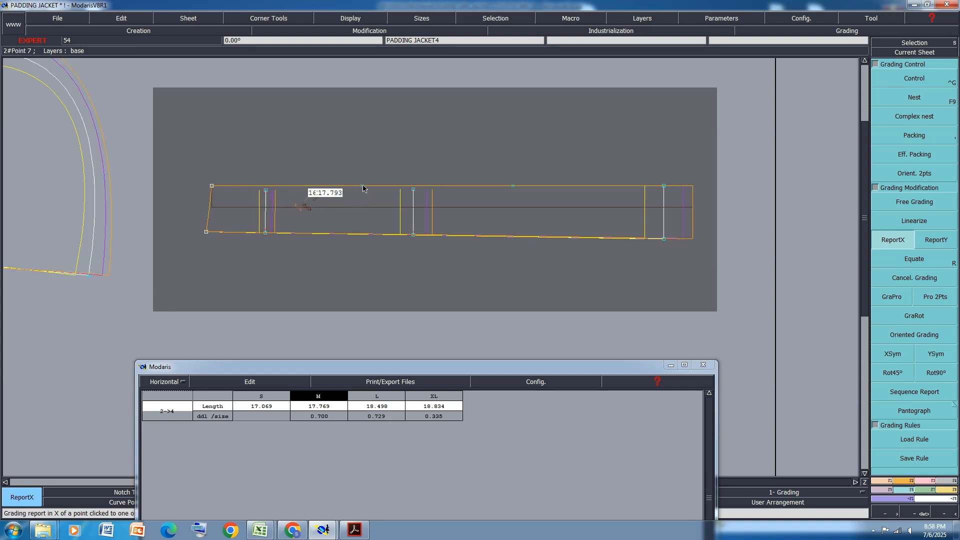
- Delete the two helper division points from the strip's upper edge and save the model
{"action": "key", "text": "Delete"}
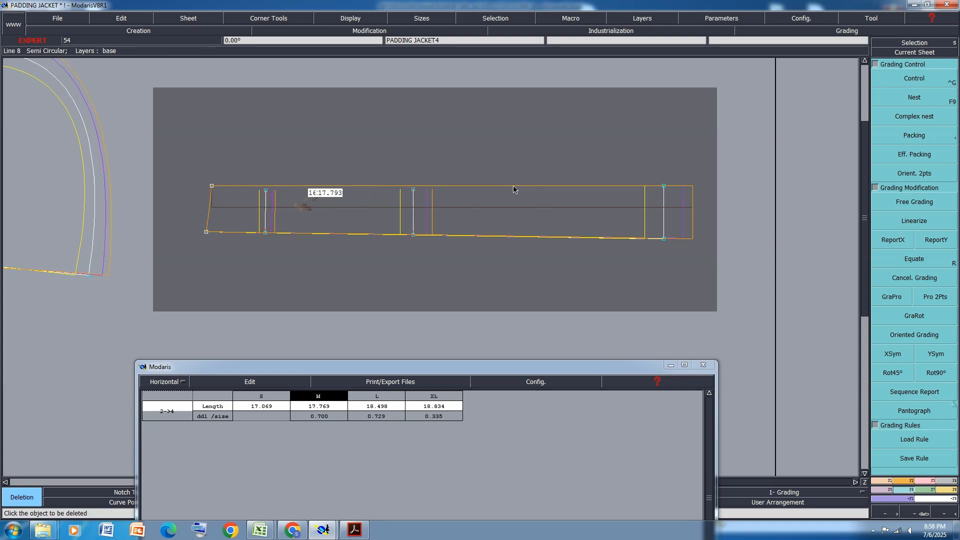
{"action": "key", "text": "ctrl+s"}
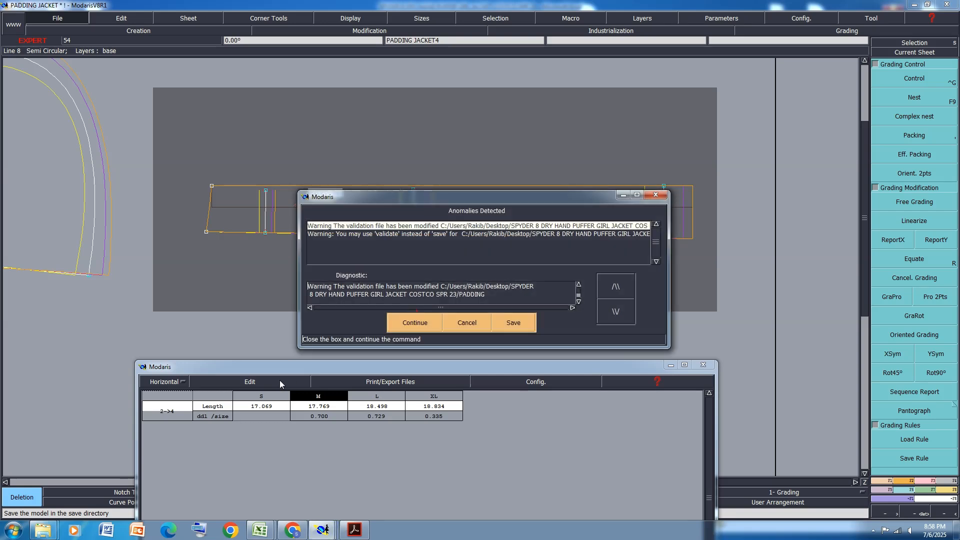
{"action": "left_click", "coordinate": [424, 325]}
- Empty the measurement table and close it
{"action": "left_click", "coordinate": [229, 382]}
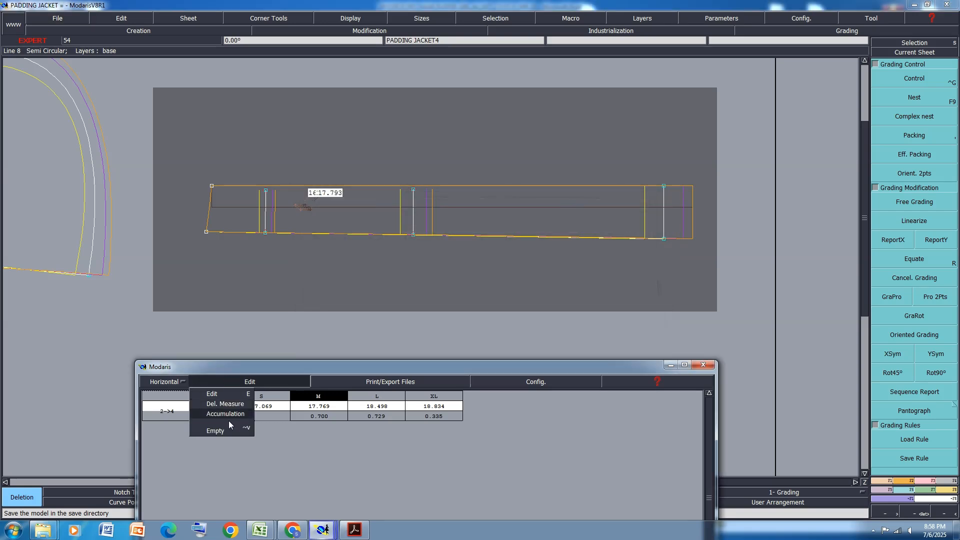
{"action": "left_click", "coordinate": [229, 421]}
{"action": "left_click_drag", "start_coordinate": [398, 363], "coordinate": [388, 191]}
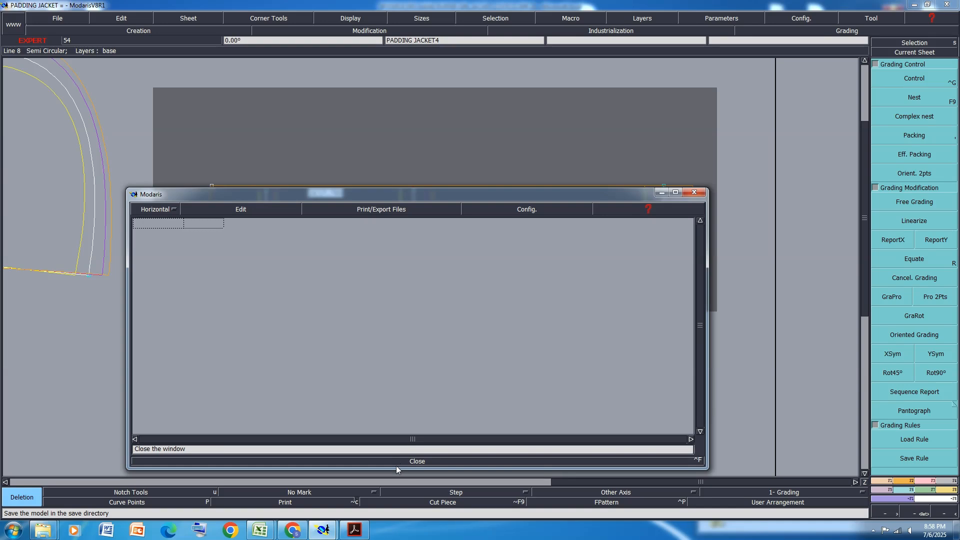
{"action": "left_click", "coordinate": [416, 462]}
- Report the X grading of the strip's right inner line to both ends of the hood's rear inner line
{"action": "scroll", "coordinate": [410, 315], "scroll_direction": "down", "scroll_amount": 3}
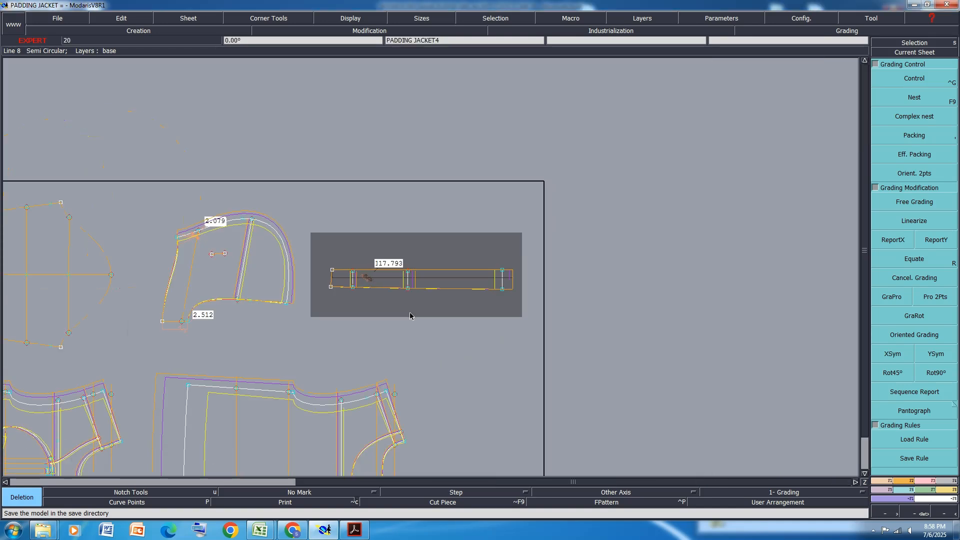
{"action": "scroll", "coordinate": [263, 338], "scroll_direction": "up", "scroll_amount": 2}
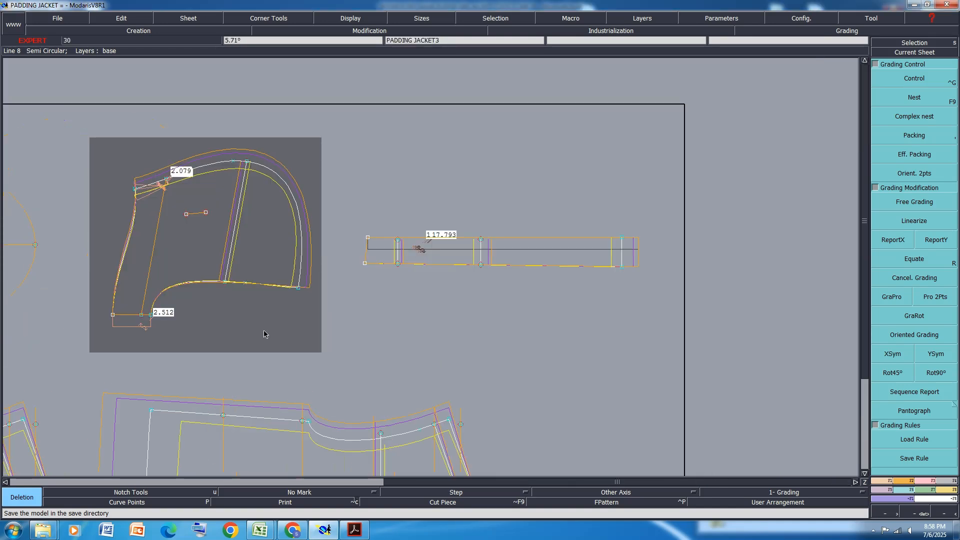
{"action": "left_click", "coordinate": [895, 242]}
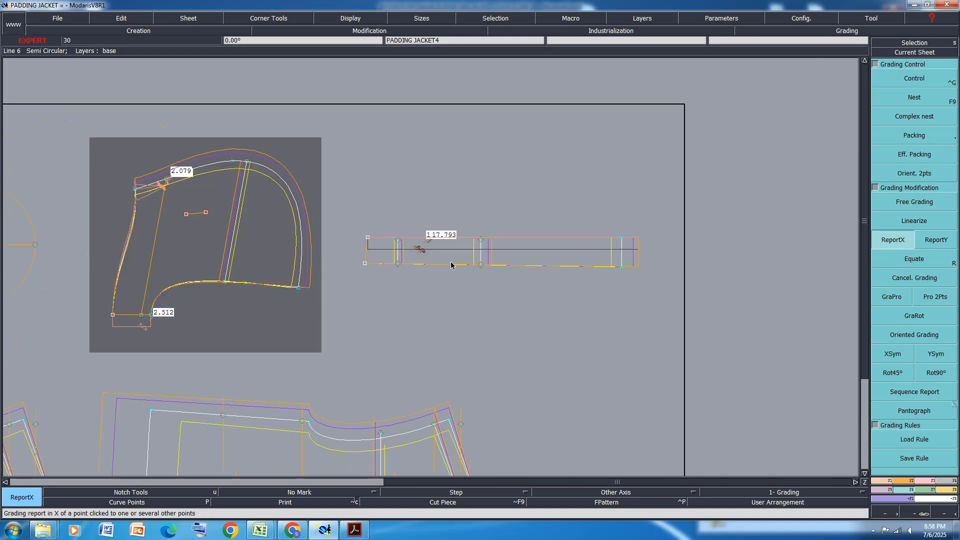
{"action": "left_click", "coordinate": [247, 164]}
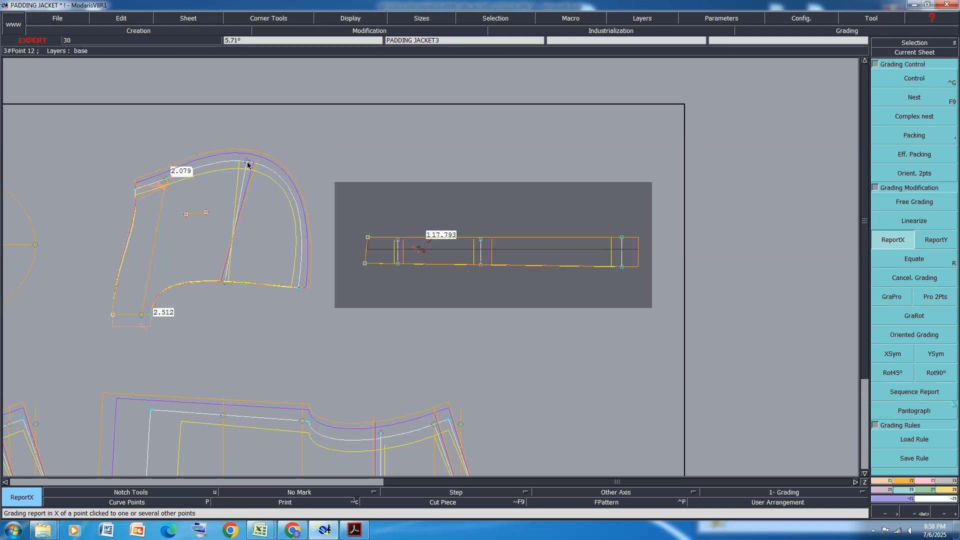
{"action": "scroll", "coordinate": [223, 283], "scroll_direction": "up", "scroll_amount": 2}
{"action": "left_click", "coordinate": [223, 281]}
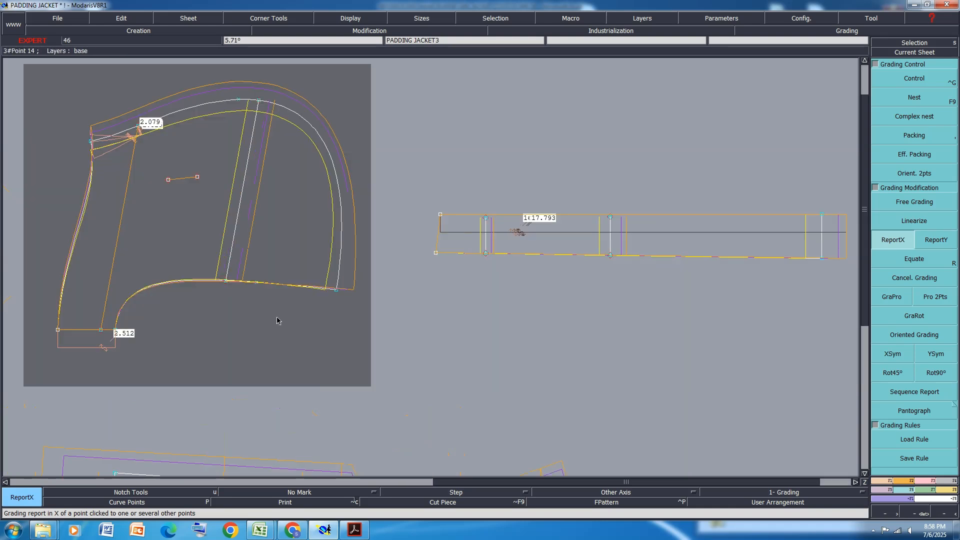
- Report the X grading of the strip's left inner line to the upper end of the hood's front inner line
{"action": "left_click", "coordinate": [486, 220]}
{"action": "scroll", "coordinate": [141, 128], "scroll_direction": "up", "scroll_amount": 3}
{"action": "left_click", "coordinate": [133, 120]}
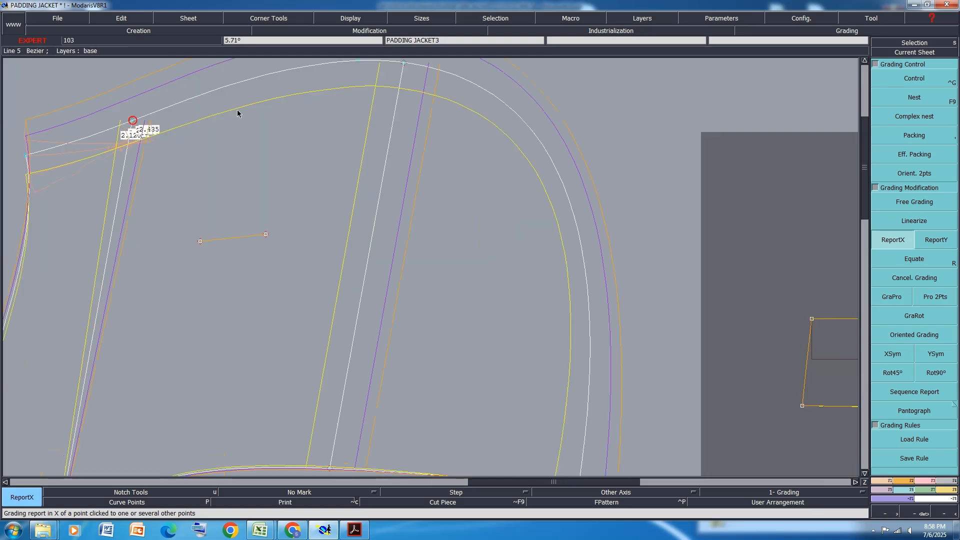
{"action": "scroll", "coordinate": [238, 113], "scroll_direction": "down", "scroll_amount": 3}
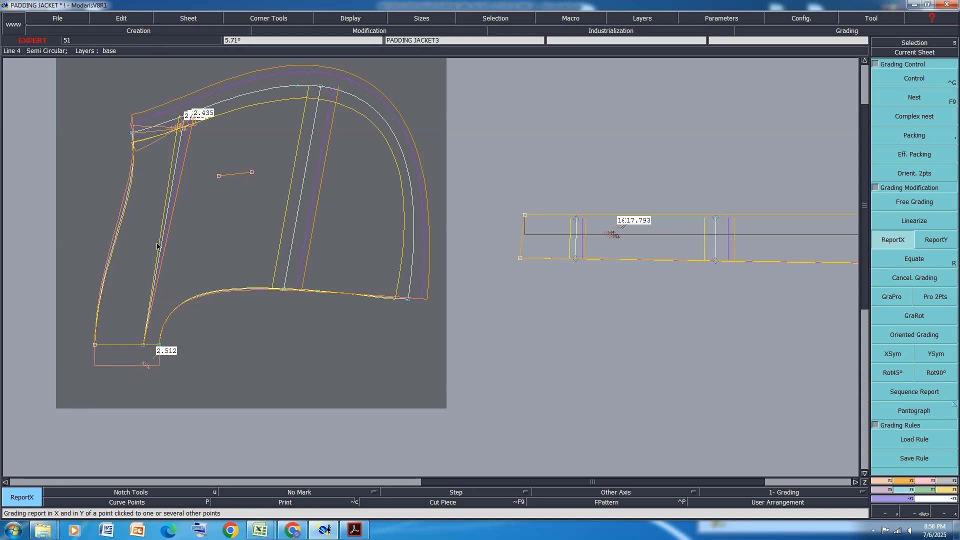
- Apply a Y grading report to the upper end of the hood's front inner line
{"action": "left_click", "coordinate": [936, 240]}
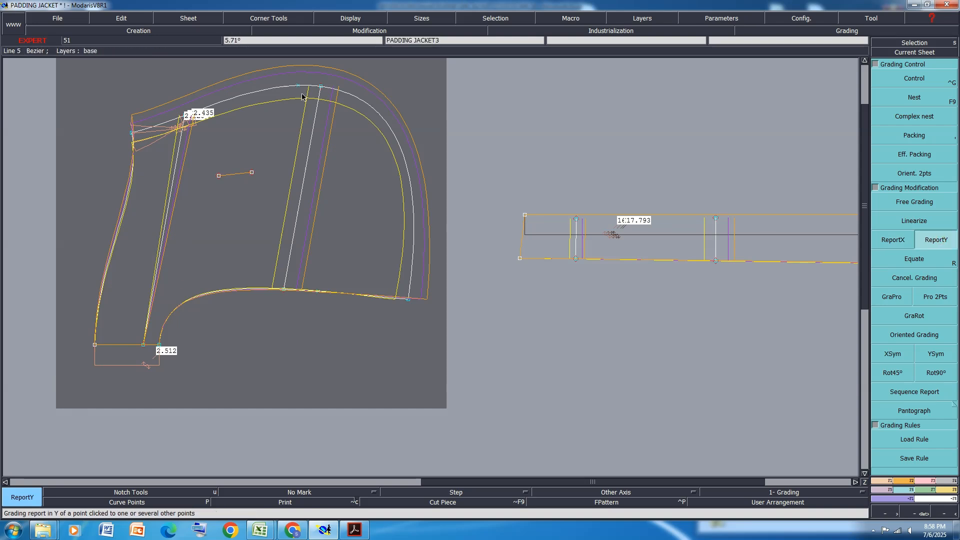
{"action": "scroll", "coordinate": [188, 120], "scroll_direction": "up", "scroll_amount": 1}
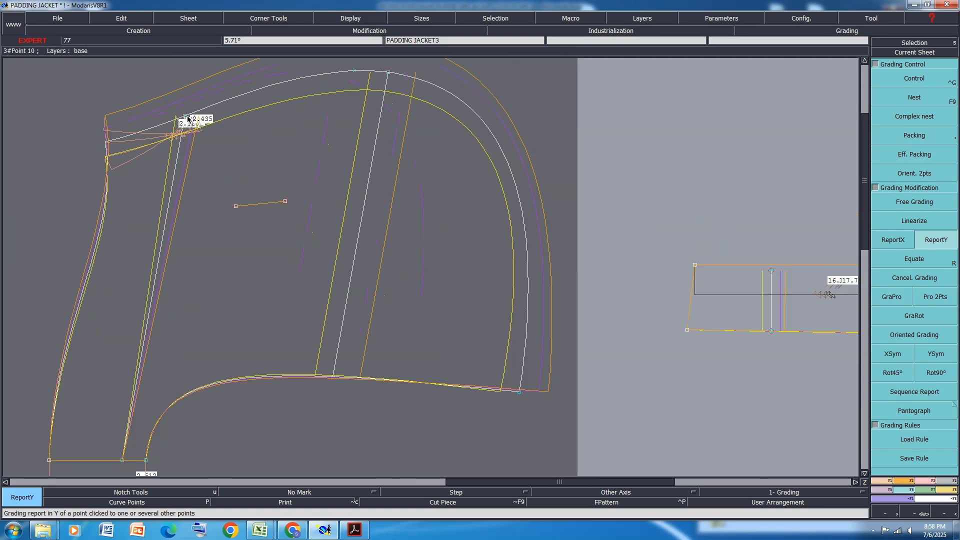
{"action": "left_click", "coordinate": [183, 119]}
{"action": "scroll", "coordinate": [234, 201], "scroll_direction": "down", "scroll_amount": 2}
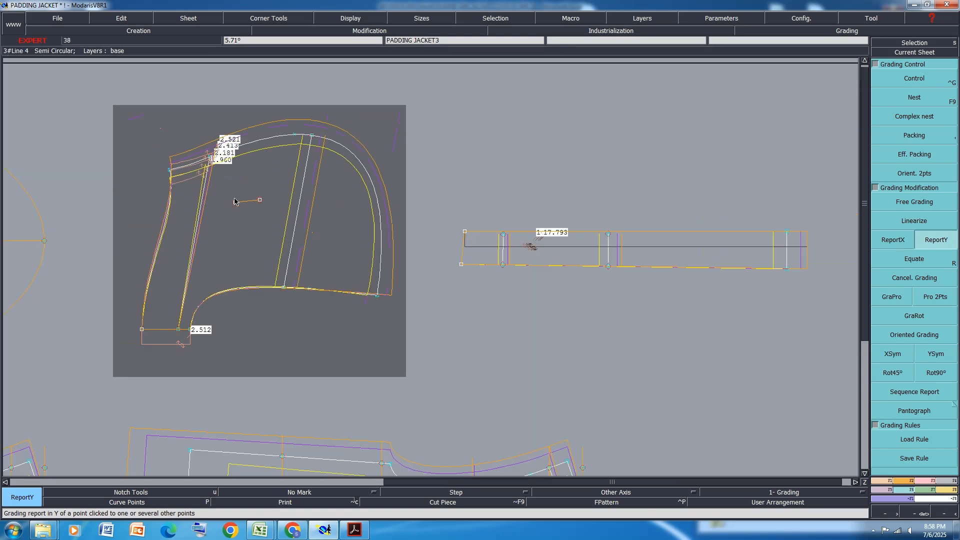
- Save the model and automatically arrange all pattern sheets on the desk
{"action": "key", "text": "ctrl+s"}
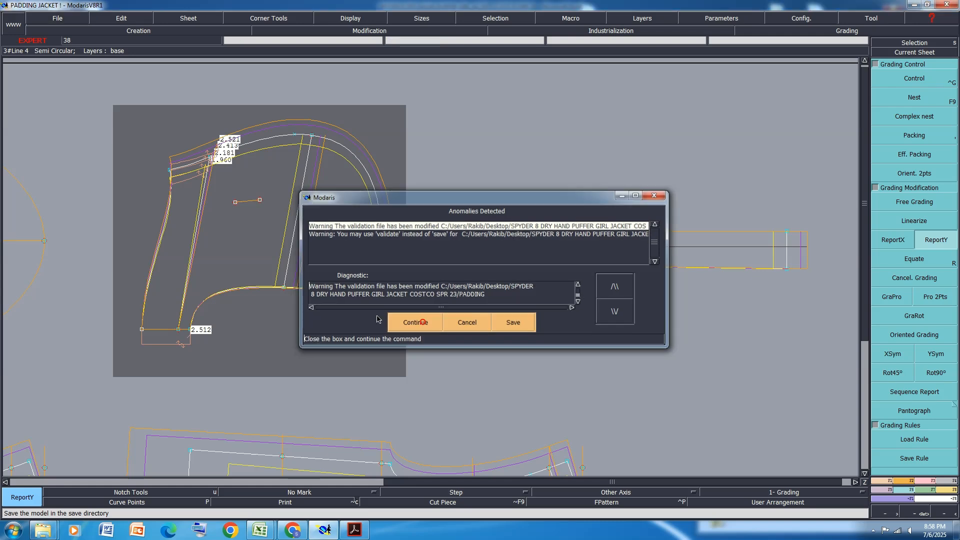
{"action": "left_click", "coordinate": [422, 322]}
{"action": "scroll", "coordinate": [226, 221], "scroll_direction": "down", "scroll_amount": 2}
{"action": "key", "text": "j"}
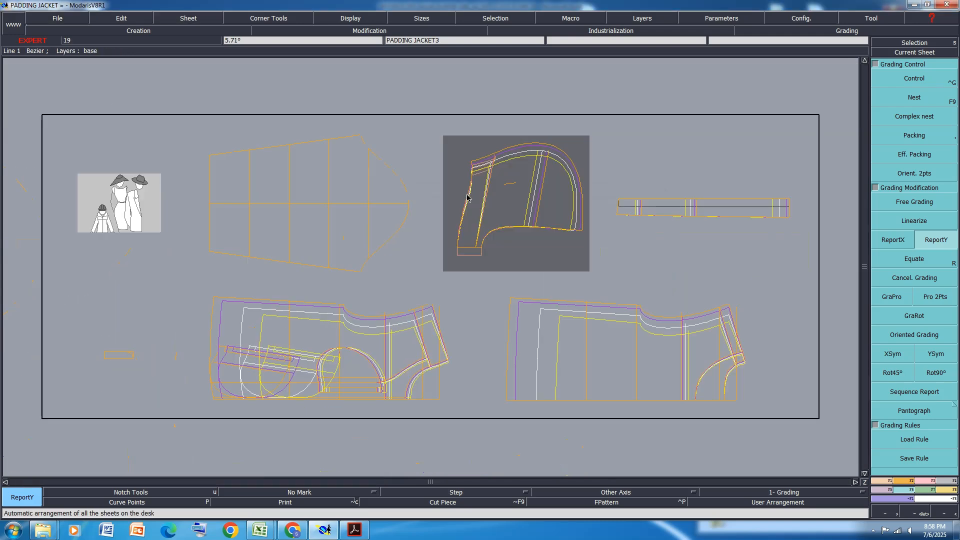
- Switch to the jacket's Excel size chart, check the row for sleeve length from center back, and return to Modaris
{"action": "mouse_move", "coordinate": [259, 534]}
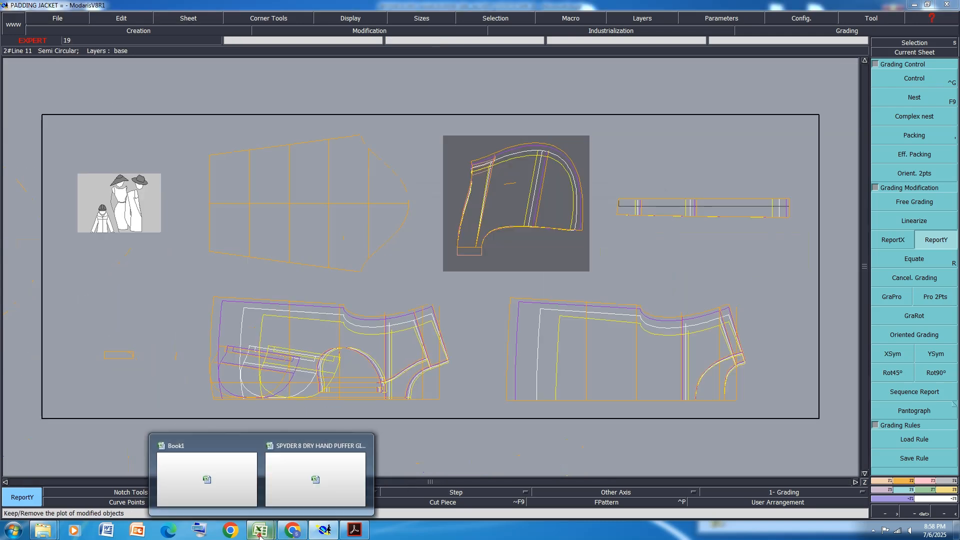
{"action": "left_click", "coordinate": [315, 479]}
{"action": "scroll", "coordinate": [110, 281], "scroll_direction": "down", "scroll_amount": 1}
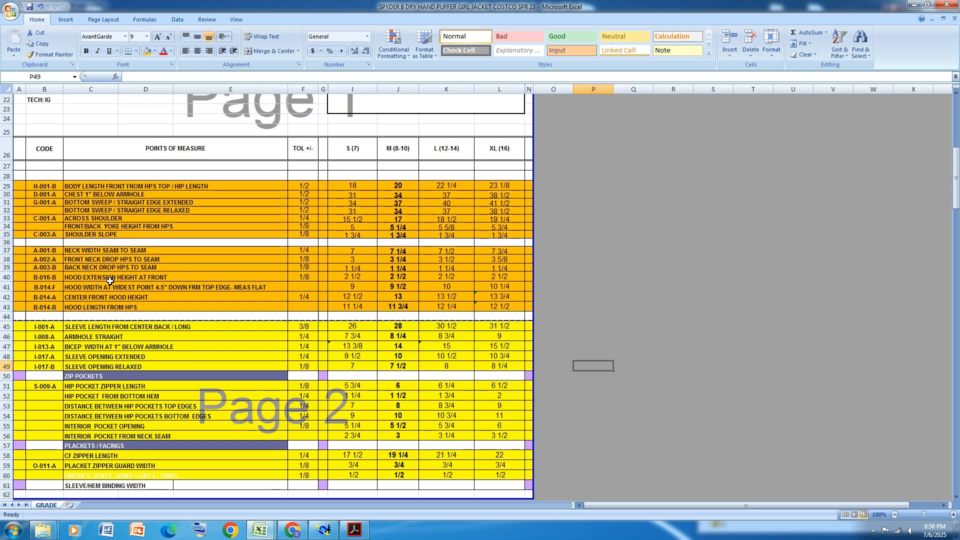
{"action": "left_click", "coordinate": [4, 326]}
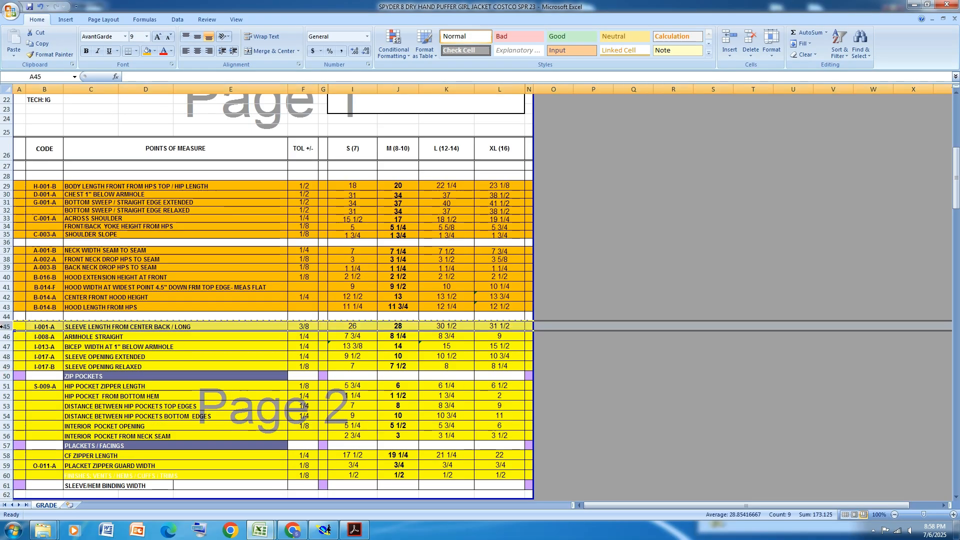
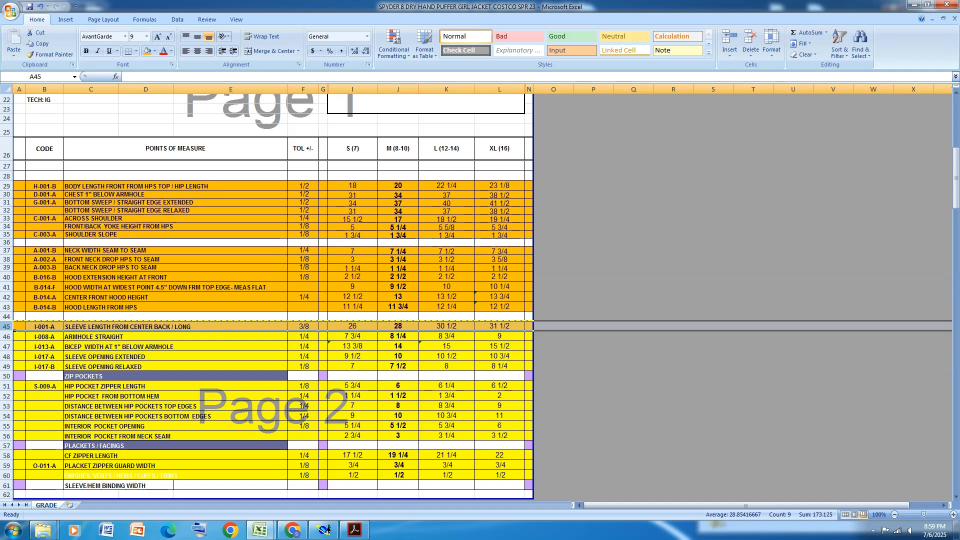
{"action": "left_click", "coordinate": [913, 5]}
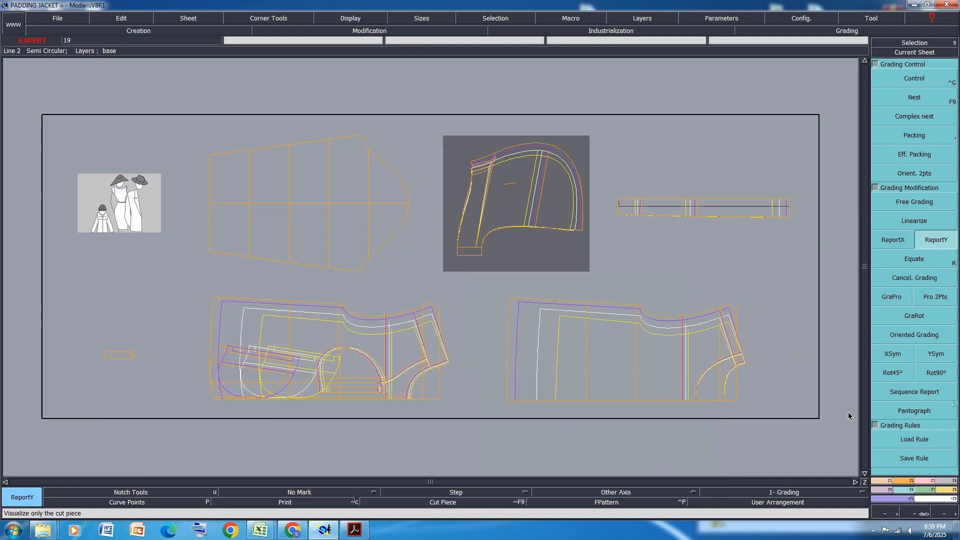
- Turn off the nested size display on all the pattern sheets
{"action": "key", "text": "F9"}
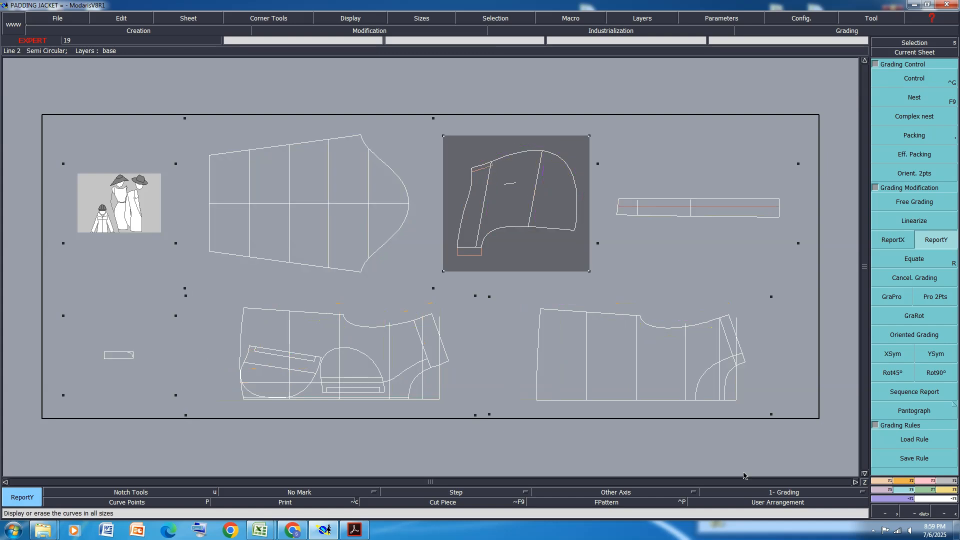
- Try to marry the sleeve's cap top point to the armhole end of the back piece's inner shoulder line, and undo the marriage
{"action": "left_click", "coordinate": [942, 488]}
{"action": "key", "text": "m"}
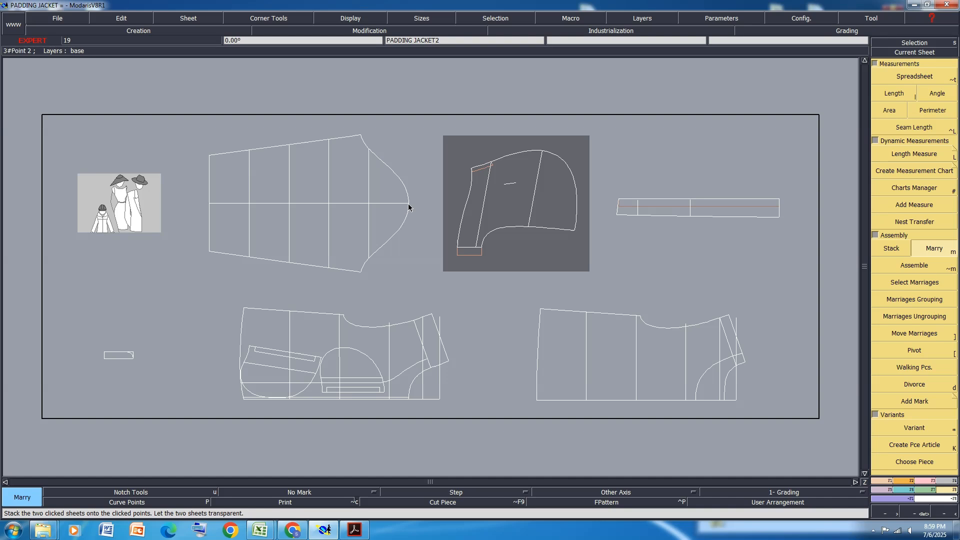
{"action": "scroll", "coordinate": [753, 356], "scroll_direction": "up", "scroll_amount": 3}
{"action": "scroll", "coordinate": [635, 318], "scroll_direction": "up", "scroll_amount": 2}
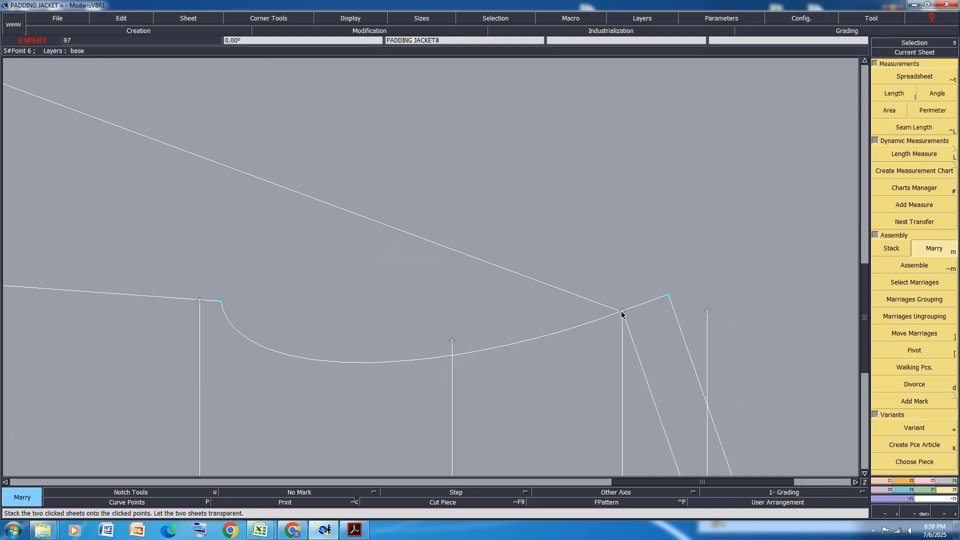
{"action": "left_click", "coordinate": [621, 313]}
{"action": "scroll", "coordinate": [533, 330], "scroll_direction": "down", "scroll_amount": 2}
{"action": "key", "text": "ctrl+z"}
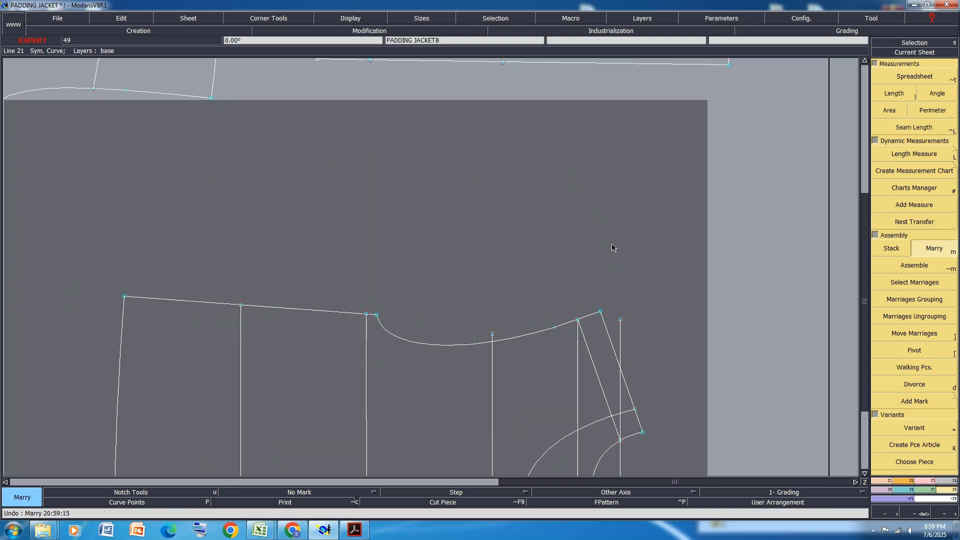
- Automatically arrange all sheets on the desk and rotate the sleeve sheet by -90°
{"action": "key", "text": "j"}
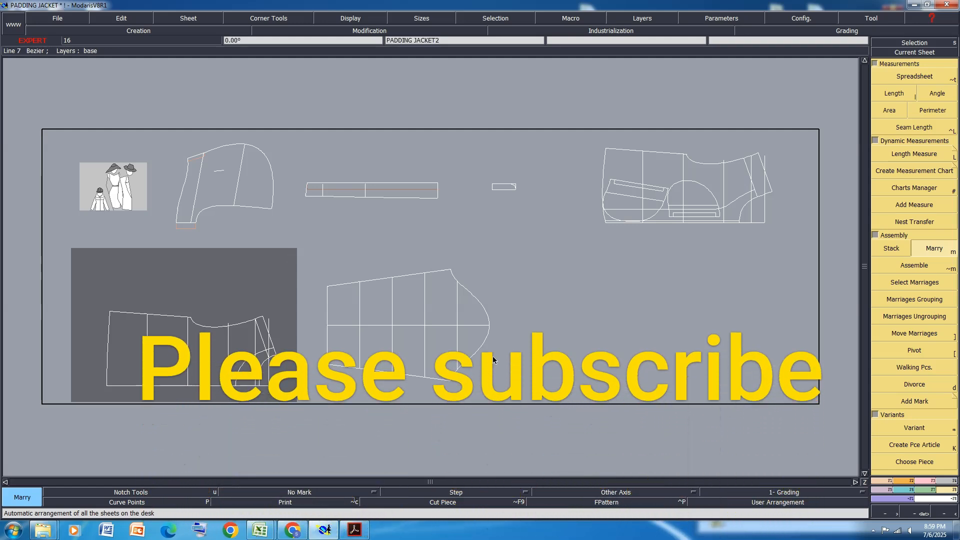
{"action": "left_click", "coordinate": [490, 359]}
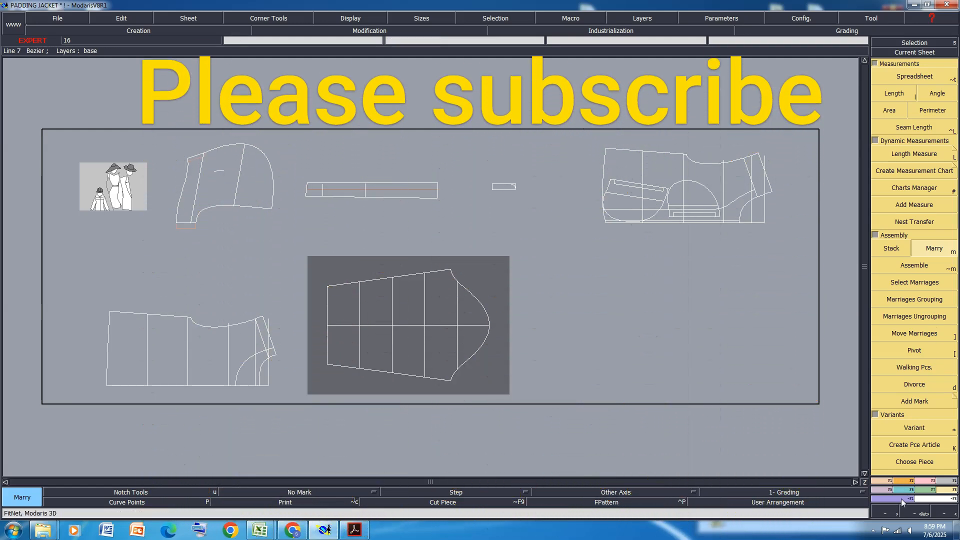
{"action": "left_click", "coordinate": [900, 481]}
{"action": "left_click", "coordinate": [935, 297]}
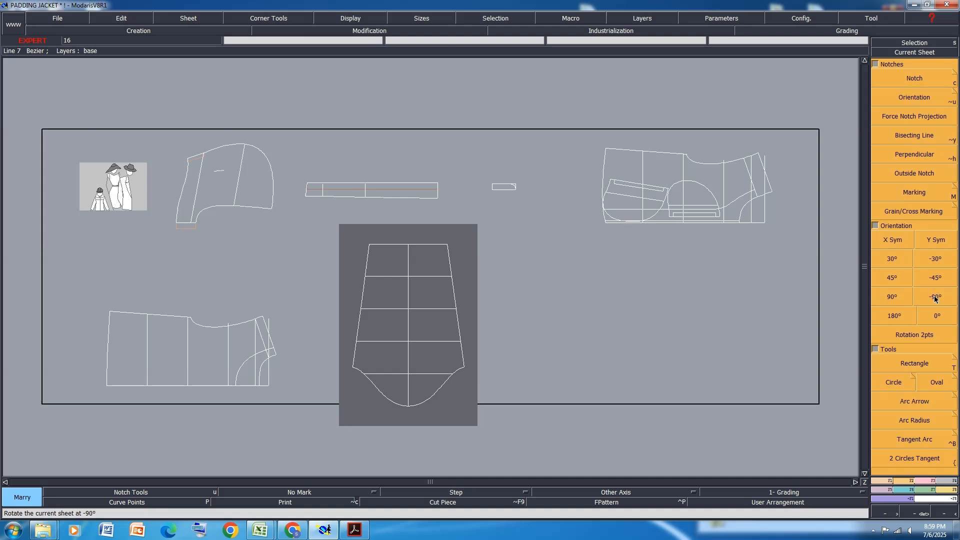
- Marry the sleeve's cap top point to the armhole end of the inner shoulder line on the back piece
{"action": "scroll", "coordinate": [418, 415], "scroll_direction": "up", "scroll_amount": 2}
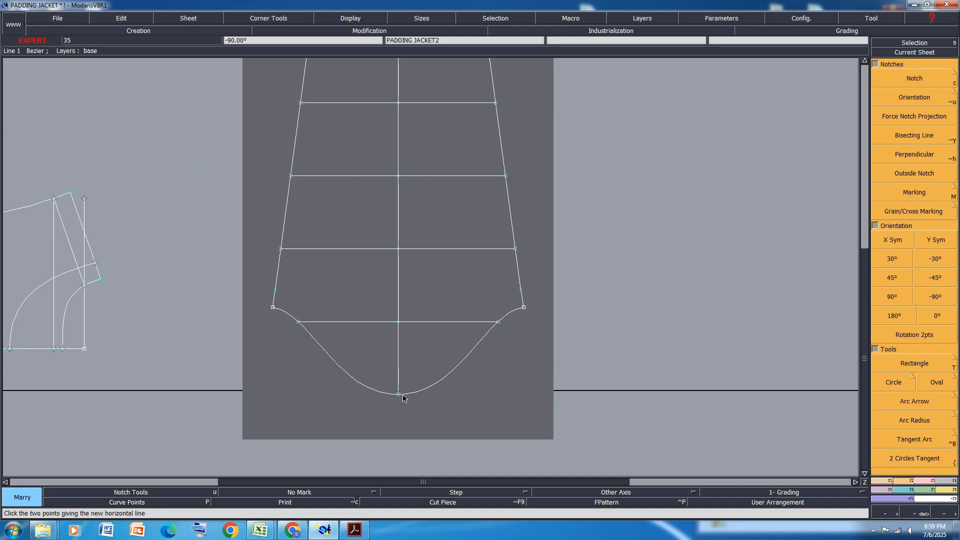
{"action": "key", "text": "m"}
{"action": "left_click", "coordinate": [398, 394]}
{"action": "scroll", "coordinate": [514, 455], "scroll_direction": "down", "scroll_amount": 4}
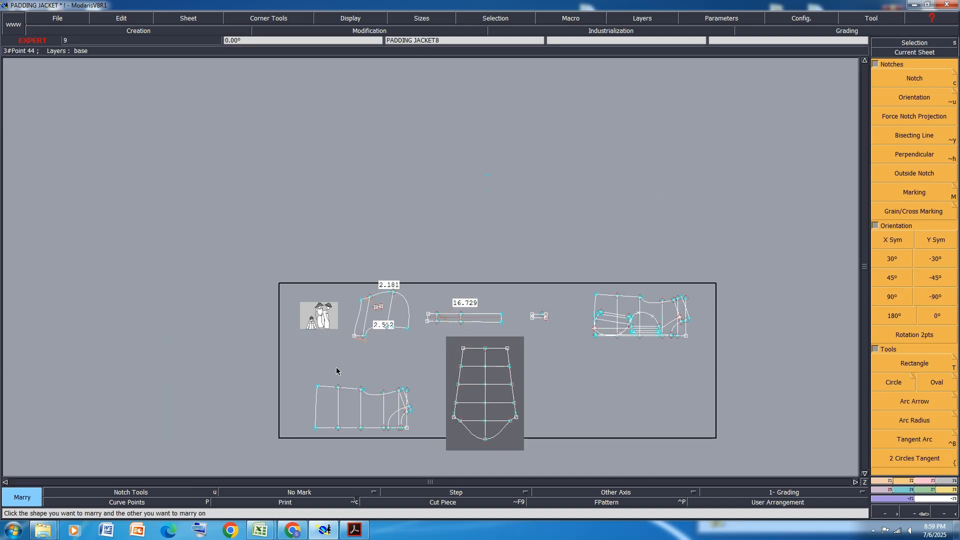
{"action": "scroll", "coordinate": [450, 385], "scroll_direction": "up", "scroll_amount": 1}
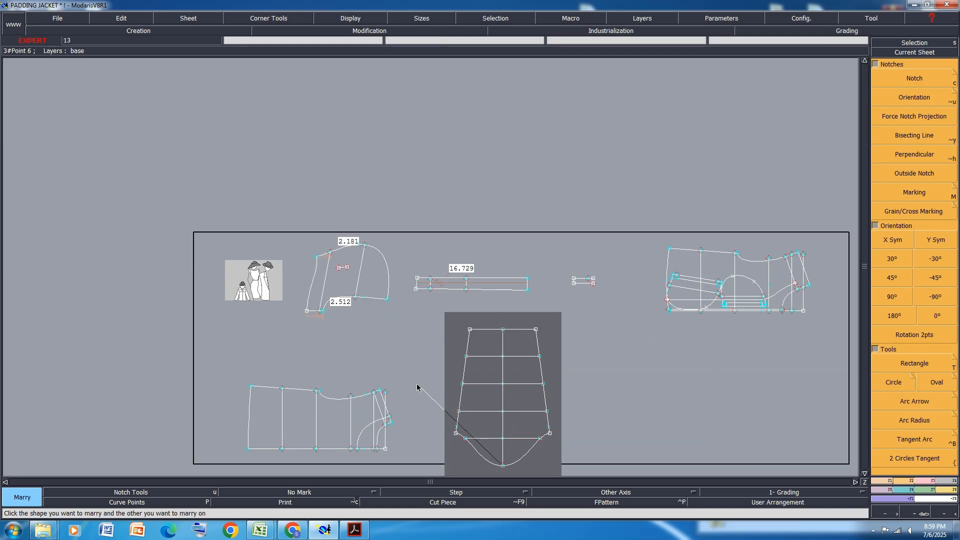
{"action": "scroll", "coordinate": [395, 397], "scroll_direction": "up", "scroll_amount": 2}
{"action": "left_click", "coordinate": [374, 391]}
{"action": "scroll", "coordinate": [381, 407], "scroll_direction": "down", "scroll_amount": 2}
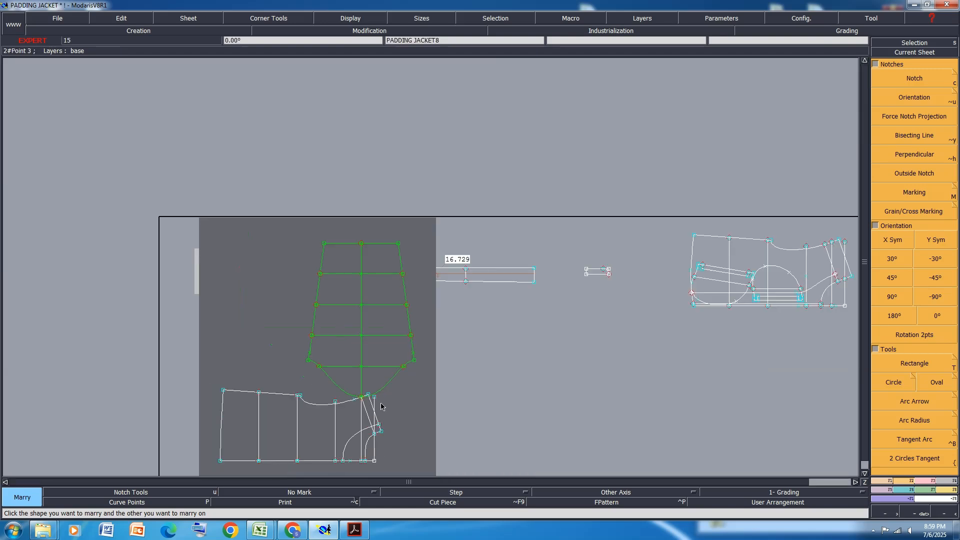
- Show the size nest of the married pieces, check the sleeve length from center back in the Excel size chart, and return to Modaris
{"action": "scroll", "coordinate": [368, 244], "scroll_direction": "up", "scroll_amount": 1}
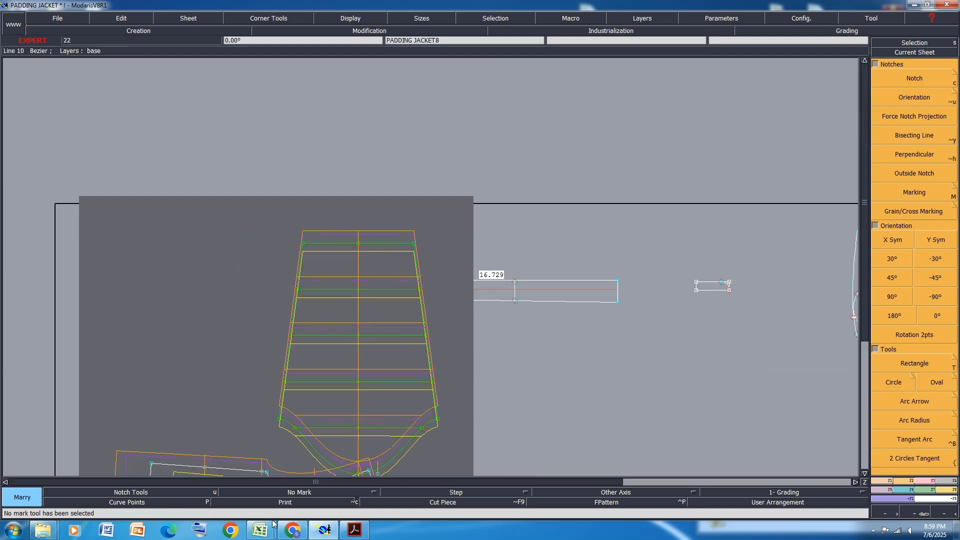
{"action": "mouse_move", "coordinate": [261, 531]}
{"action": "left_click", "coordinate": [317, 479]}
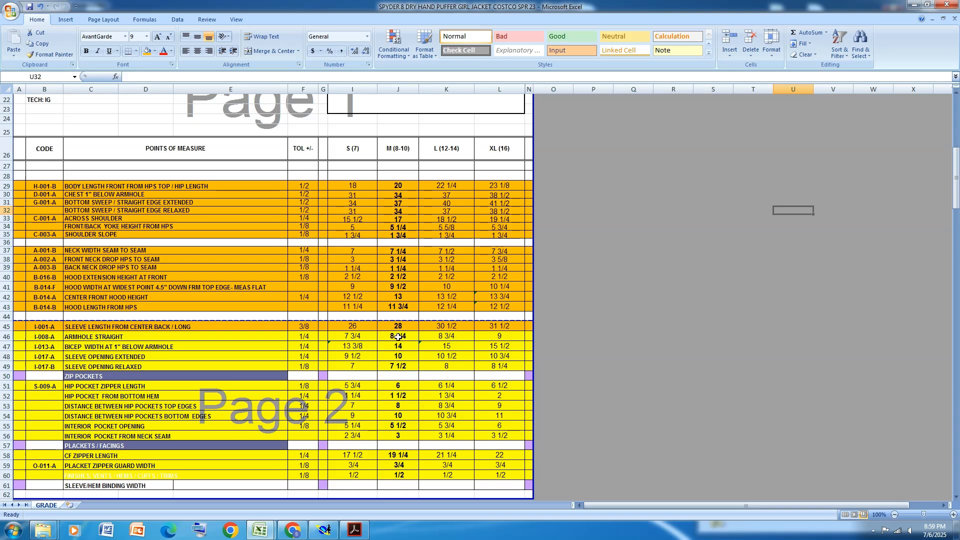
{"action": "left_click", "coordinate": [914, 5]}
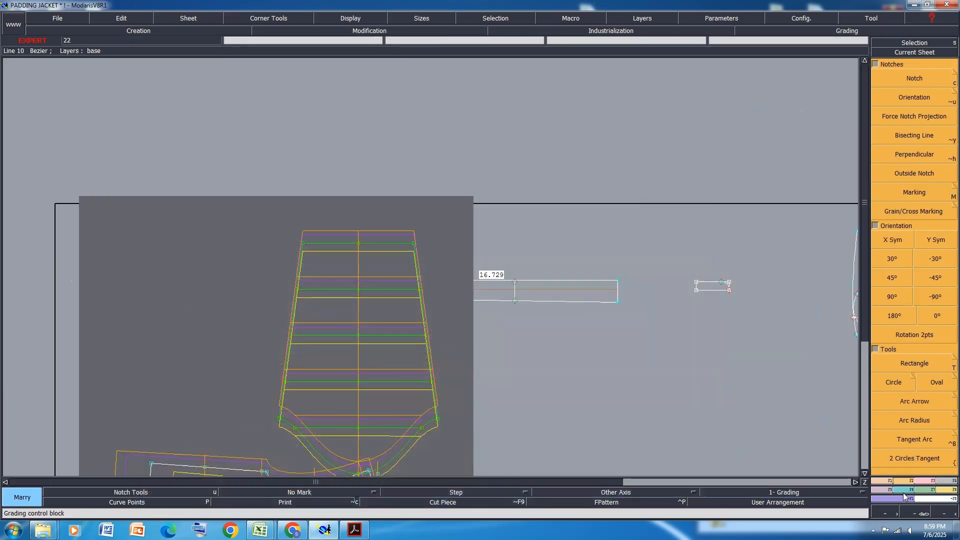
- Set the ddy grading of the sleeve hem's midpoint to 2 between S and M and 2.5 between M and L
{"action": "left_click", "coordinate": [903, 493]}
{"action": "left_click", "coordinate": [930, 80]}
{"action": "scroll", "coordinate": [357, 251], "scroll_direction": "up", "scroll_amount": 2}
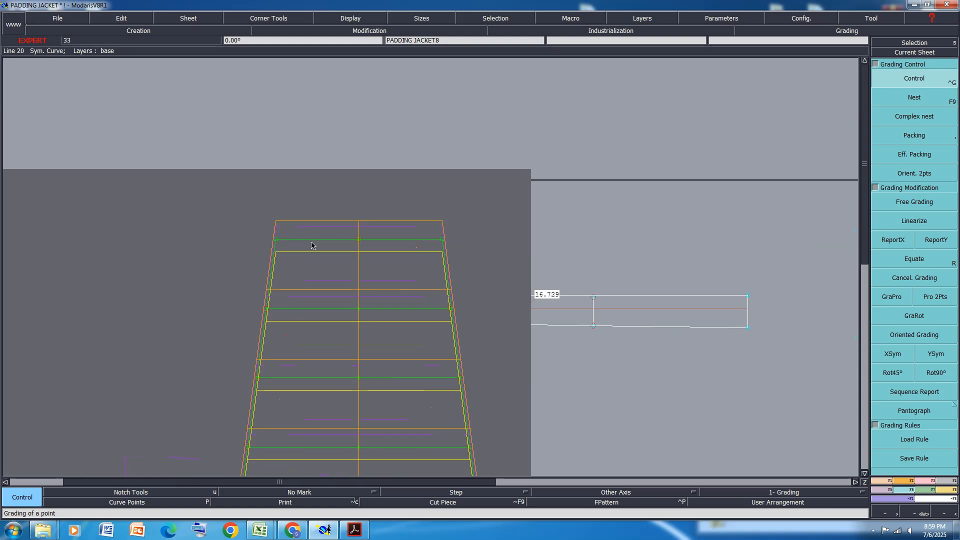
{"action": "left_click", "coordinate": [359, 239]}
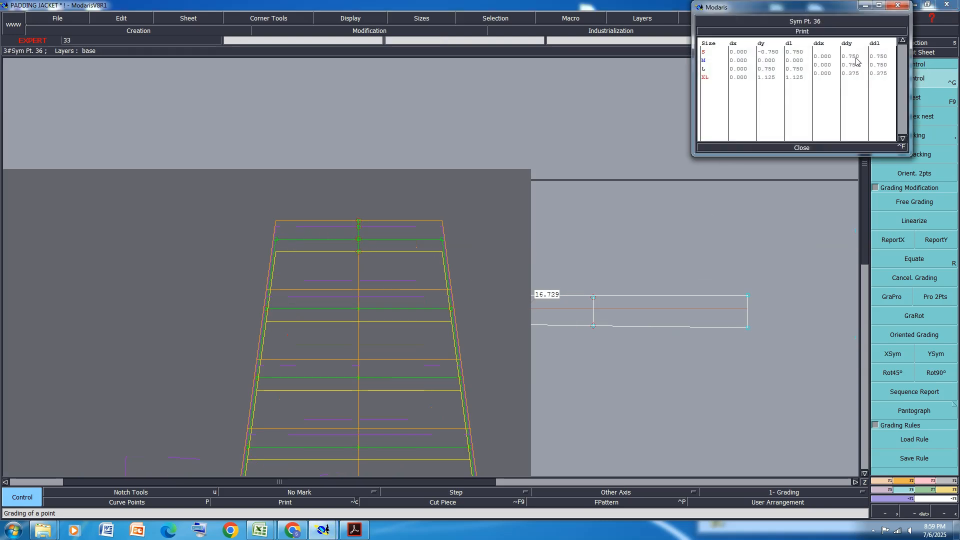
{"action": "type", "text": "2"}
{"action": "key", "text": "Return"}
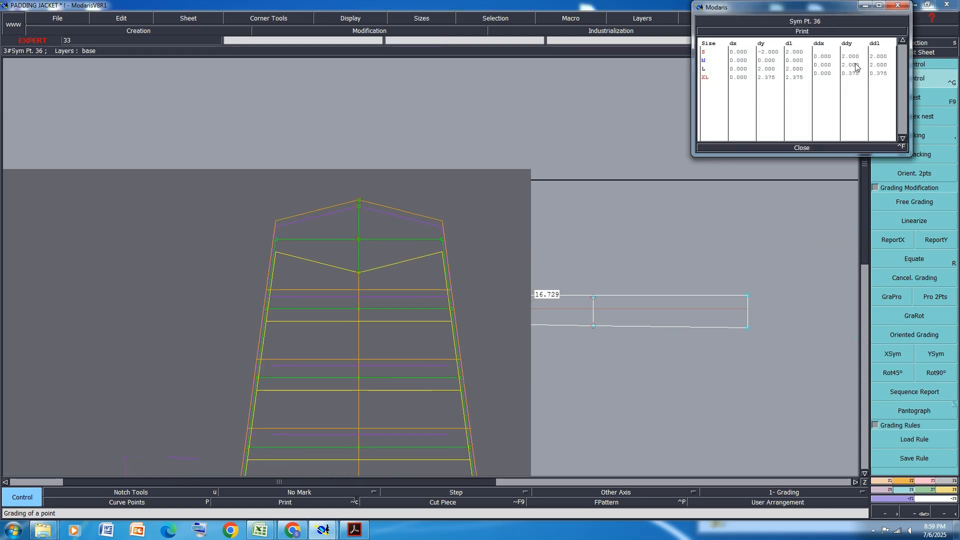
{"action": "left_click", "coordinate": [852, 65]}
{"action": "type", "text": "2.5"}
{"action": "key", "text": "Return"}
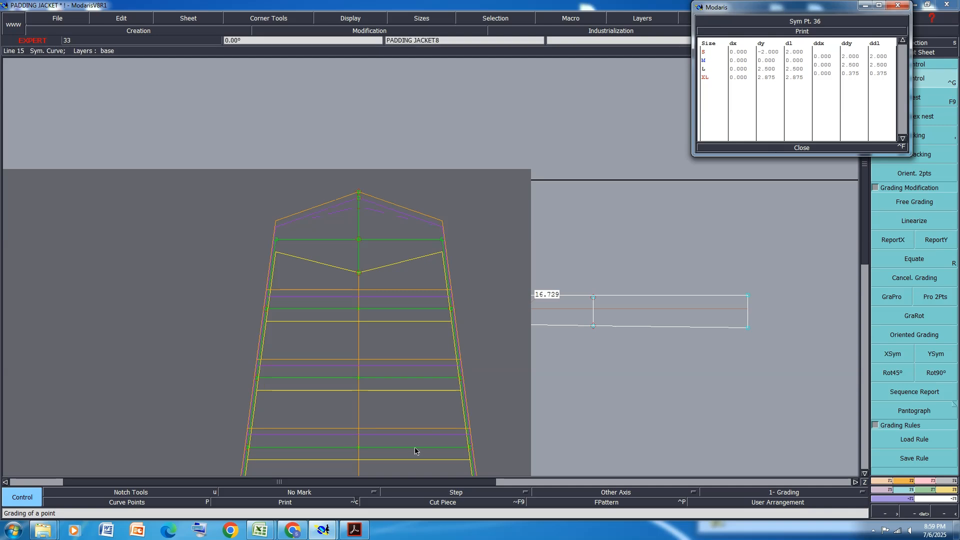
- Recheck the sleeve length in the Excel size chart and set the hem midpoint's ddy grading between L and XL to 1
{"action": "left_click", "coordinate": [331, 489]}
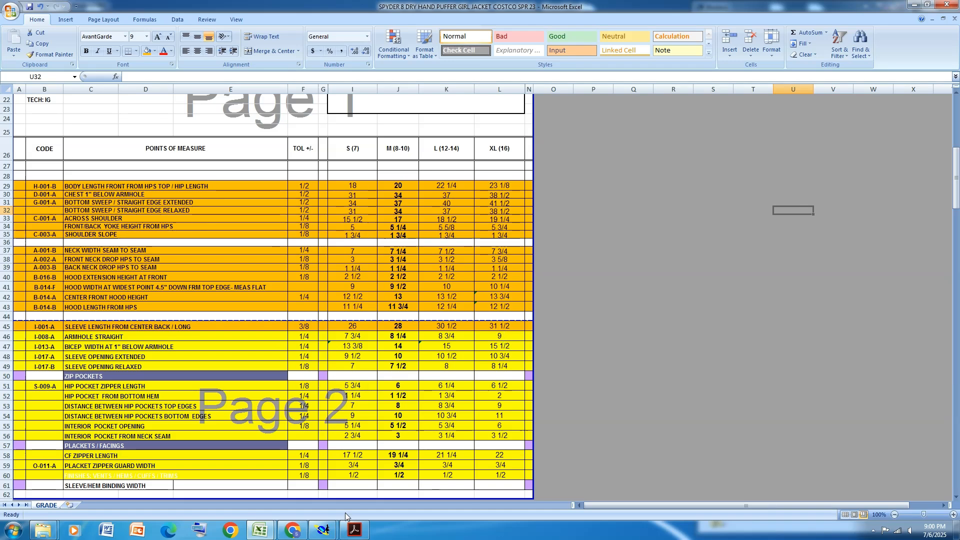
{"action": "mouse_move", "coordinate": [323, 529]}
{"action": "left_click", "coordinate": [270, 475]}
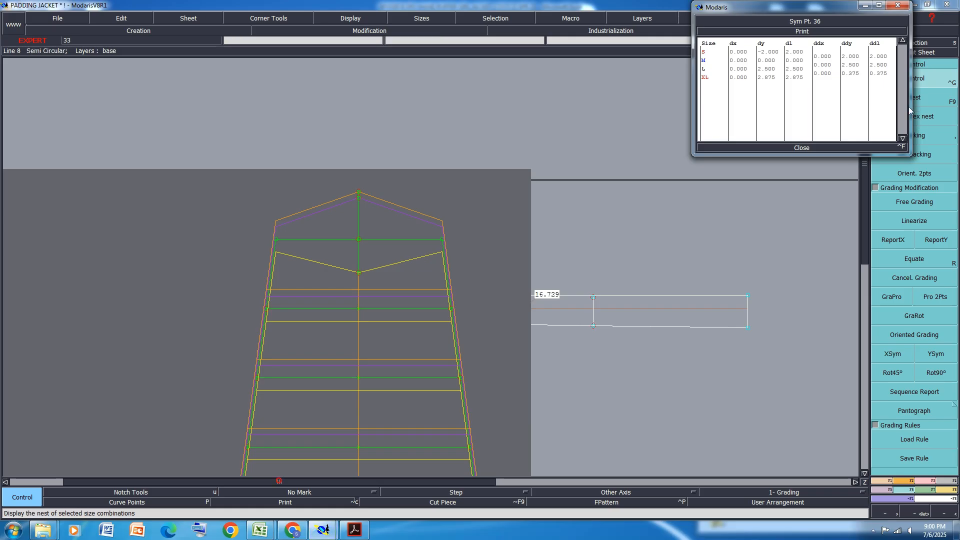
{"action": "left_click", "coordinate": [852, 74]}
{"action": "type", "text": "1"}
{"action": "key", "text": "Return"}
{"action": "left_click", "coordinate": [801, 148]}
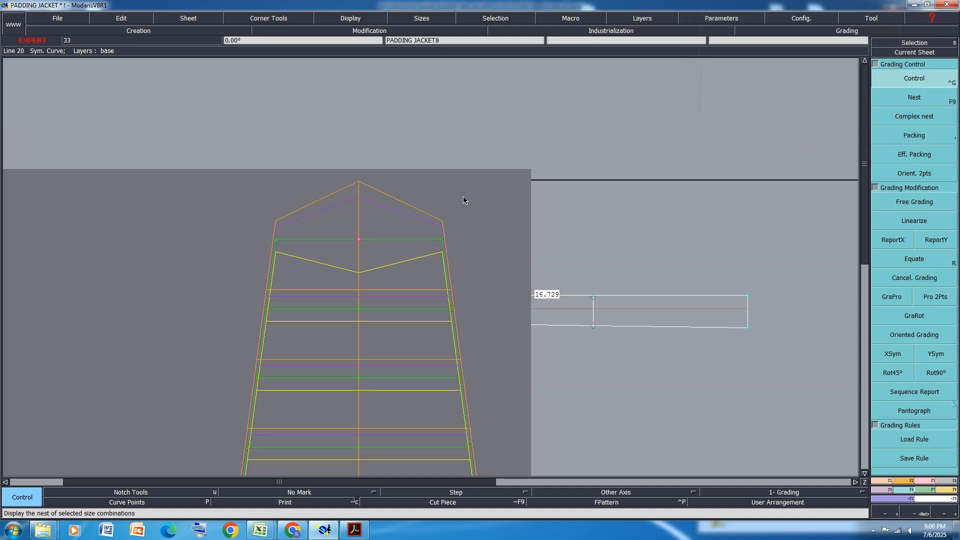
- Report the Y grading of the sleeve hem's midpoint to both hem corner points
{"action": "left_click_drag", "start_coordinate": [463, 197], "coordinate": [246, 287]}
{"action": "left_click", "coordinate": [929, 241]}
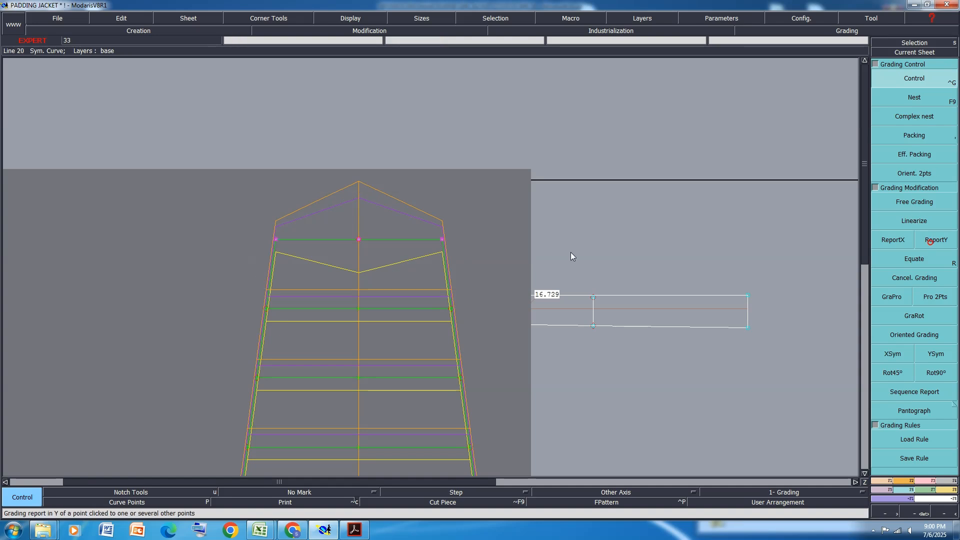
{"action": "left_click", "coordinate": [358, 240]}
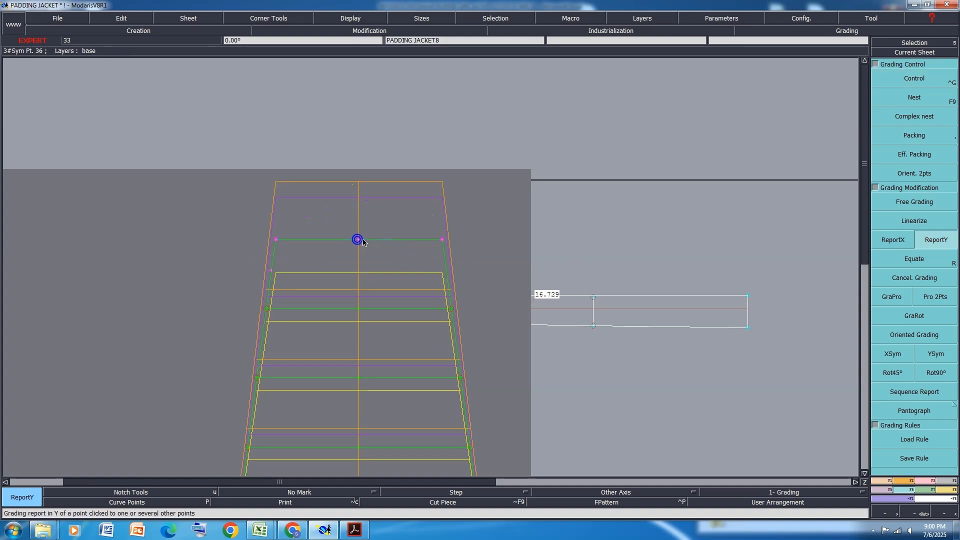
- Divorce the sleeve from the back piece and readjust the sheets to their best dimensions
{"action": "scroll", "coordinate": [391, 134], "scroll_direction": "down", "scroll_amount": 1}
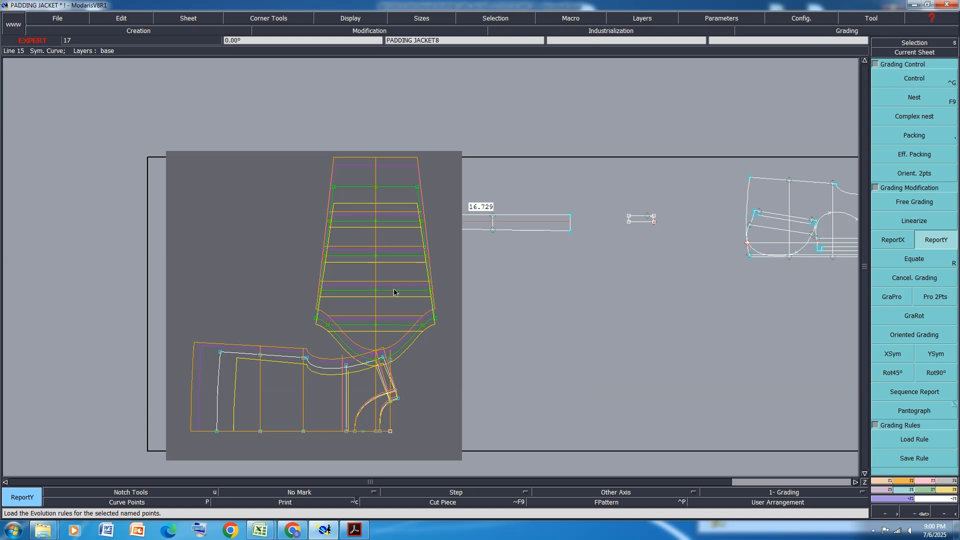
{"action": "left_click", "coordinate": [934, 490]}
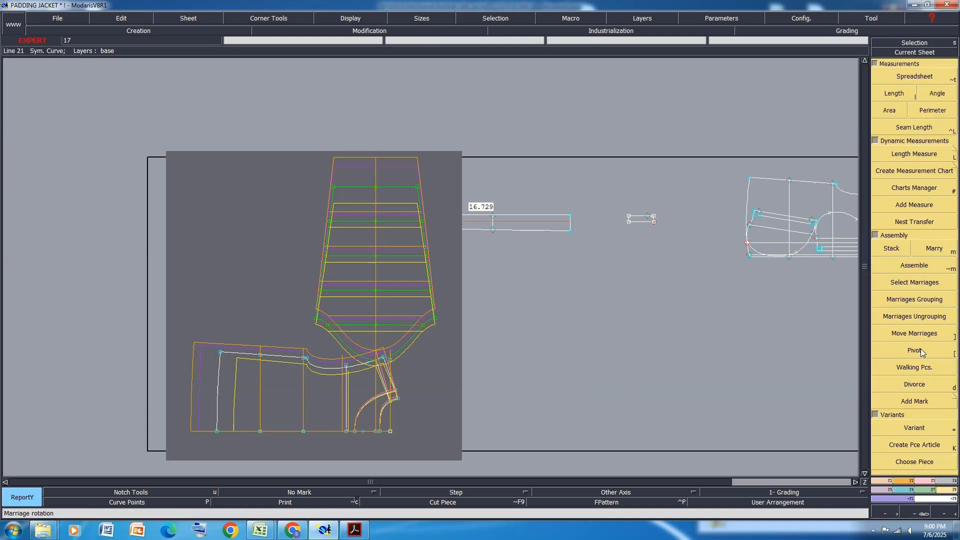
{"action": "left_click", "coordinate": [911, 383]}
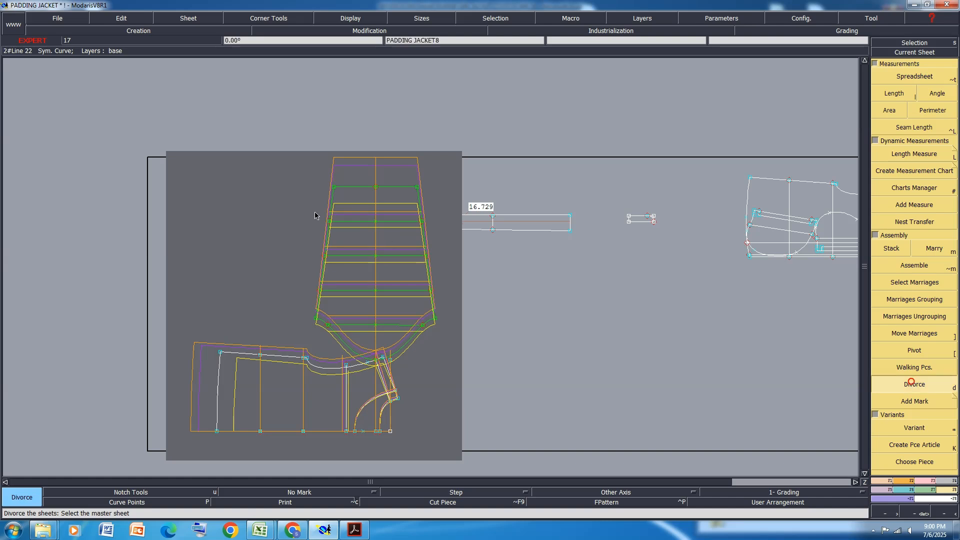
{"action": "left_click", "coordinate": [436, 245]}
{"action": "key", "text": "a"}
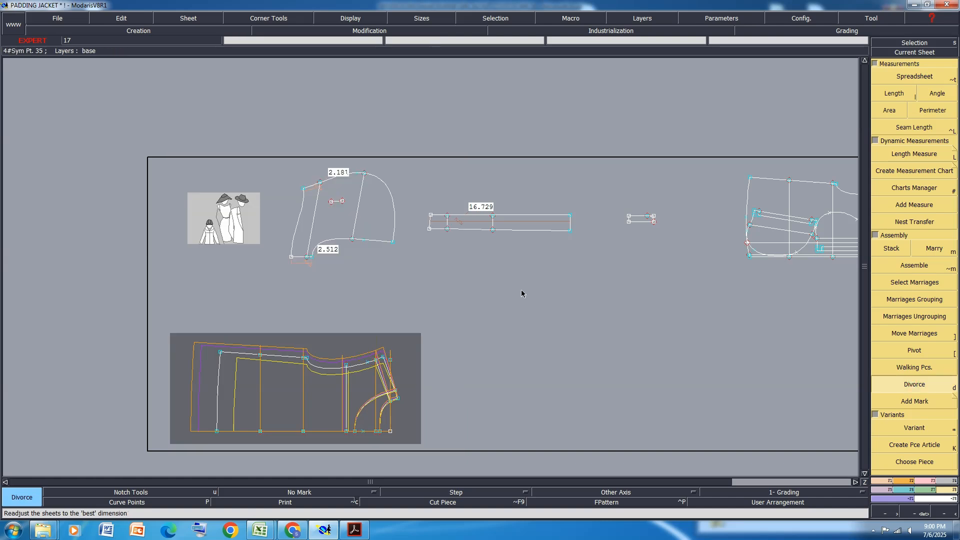
- Rearrange all sheets on the desk and rotate the sleeve sheet by 90° back to its horizontal orientation
{"action": "key", "text": "j"}
{"action": "left_click", "coordinate": [398, 401]}
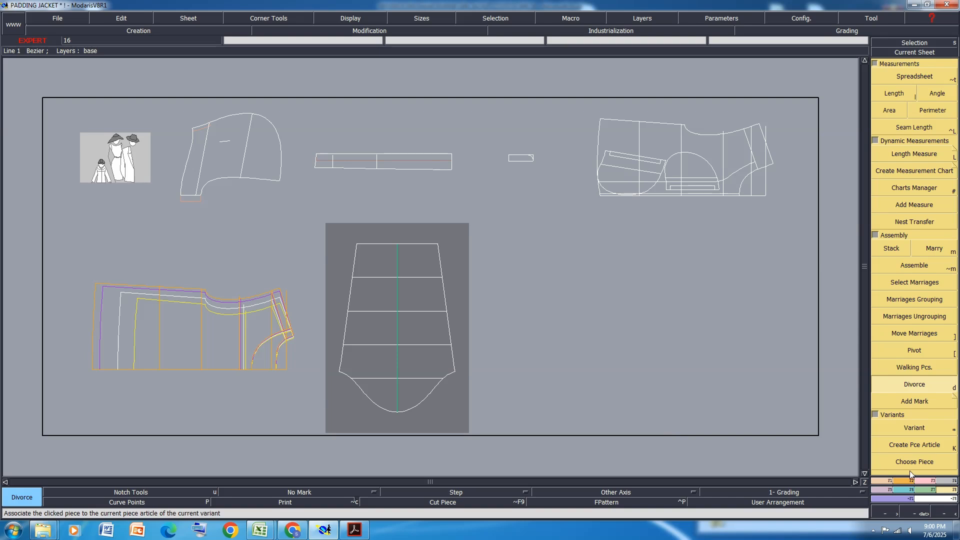
{"action": "left_click", "coordinate": [900, 481]}
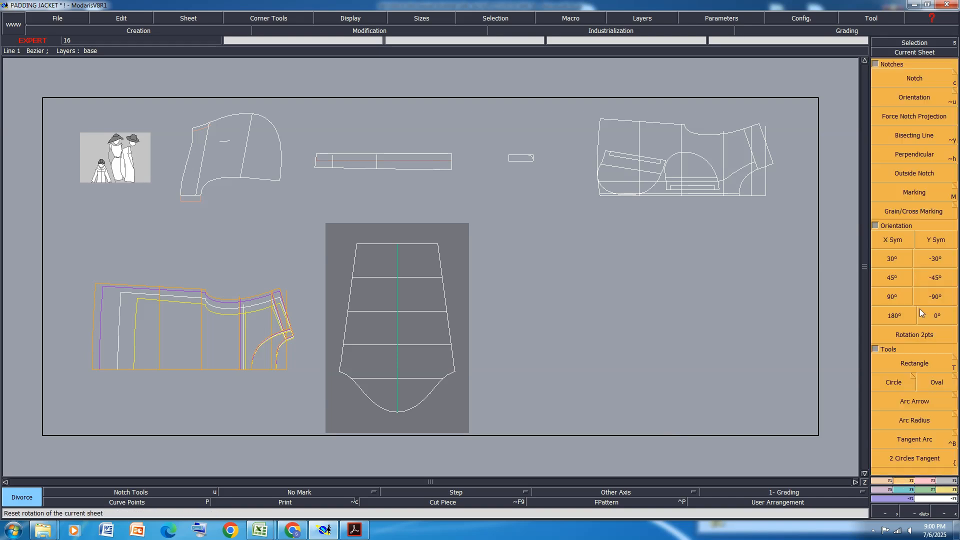
{"action": "left_click", "coordinate": [897, 298]}
- Delete the intermediate points where the cross lines meet the sleeve's center line
{"action": "scroll", "coordinate": [416, 353], "scroll_direction": "up", "scroll_amount": 1}
{"action": "scroll", "coordinate": [551, 337], "scroll_direction": "up", "scroll_amount": 2}
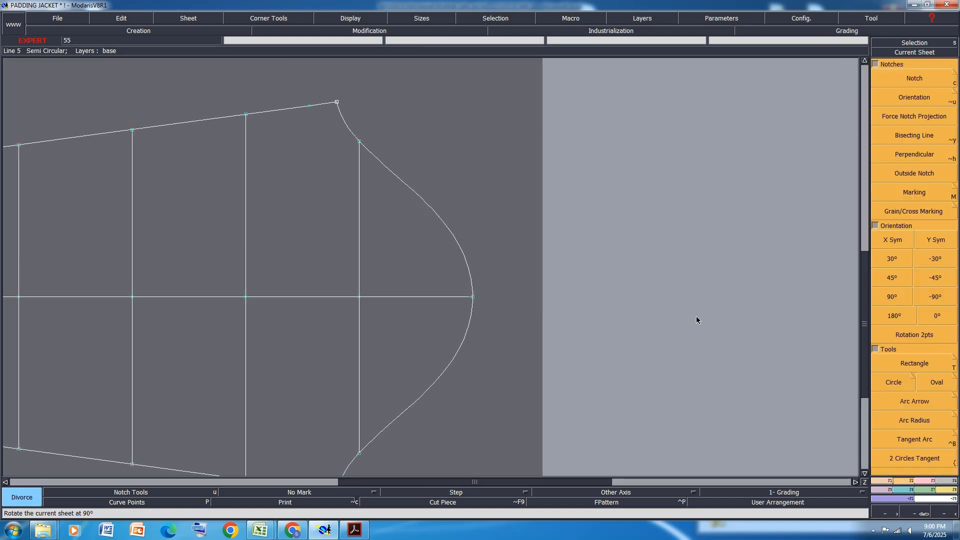
{"action": "scroll", "coordinate": [695, 320], "scroll_direction": "down", "scroll_amount": 2}
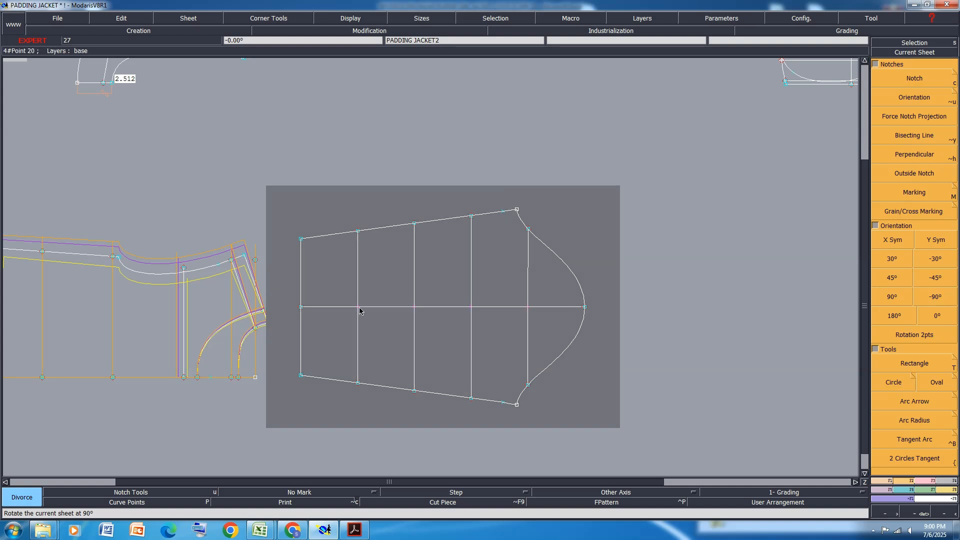
{"action": "key", "text": "Delete"}
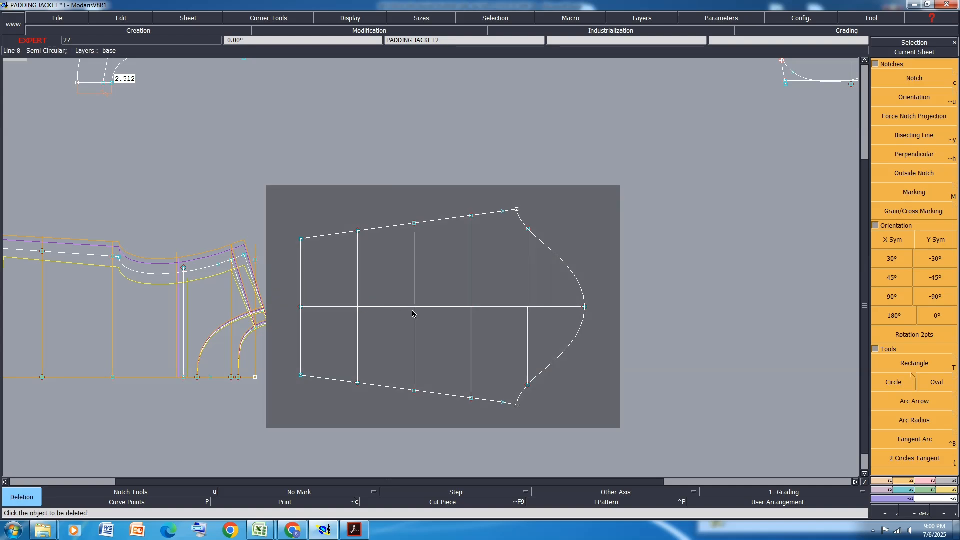
- Divide the sleeve's center line into five equal parts between the cap top and the hem midpoint with Sequence Division
{"action": "left_click", "coordinate": [888, 481]}
{"action": "left_click", "coordinate": [918, 428]}
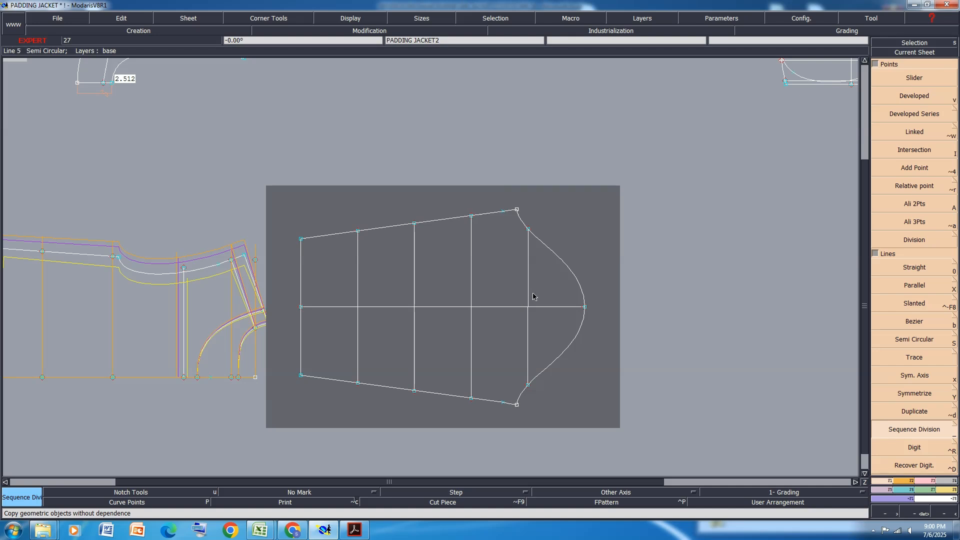
{"action": "left_click", "coordinate": [584, 306]}
{"action": "left_click", "coordinate": [301, 307]}
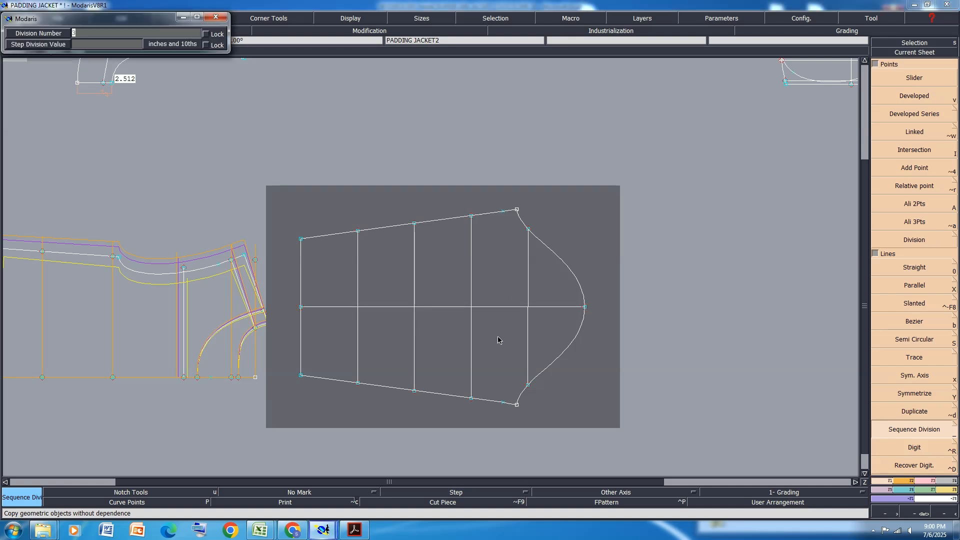
{"action": "key", "text": "Return"}
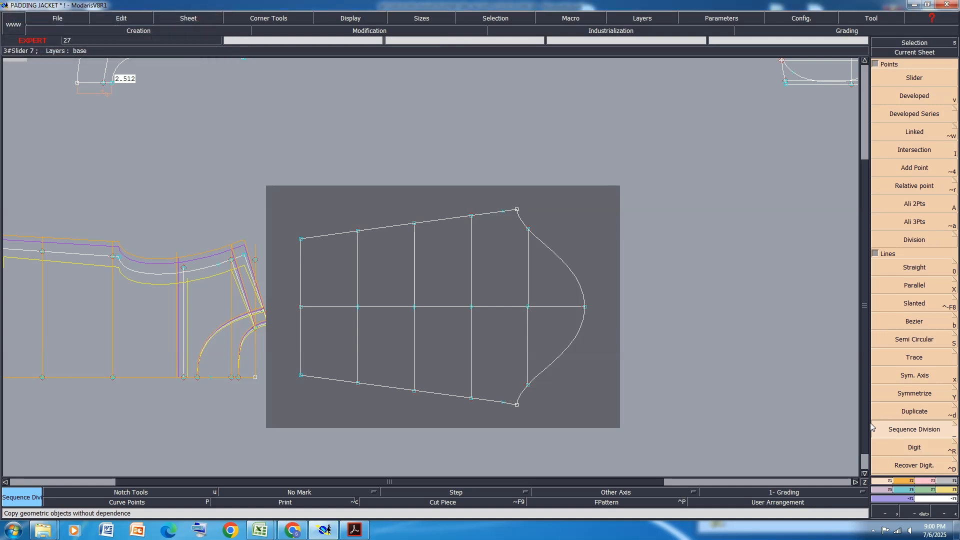
- Display all graded sizes and report the center division points' X grading to both ends of the sleeve's two cross lines nearest the hem
{"action": "left_click", "coordinate": [908, 489]}
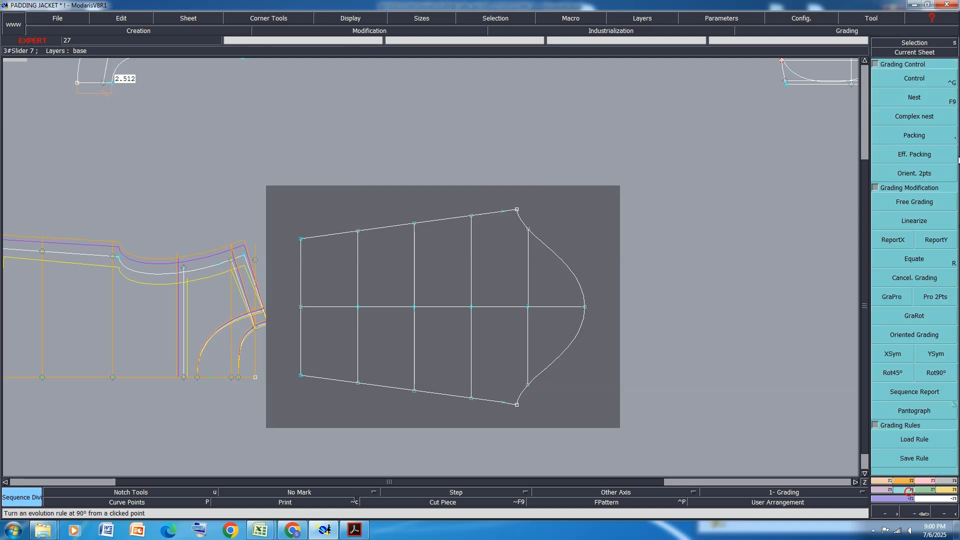
{"action": "left_click", "coordinate": [893, 240]}
{"action": "key", "text": "F9"}
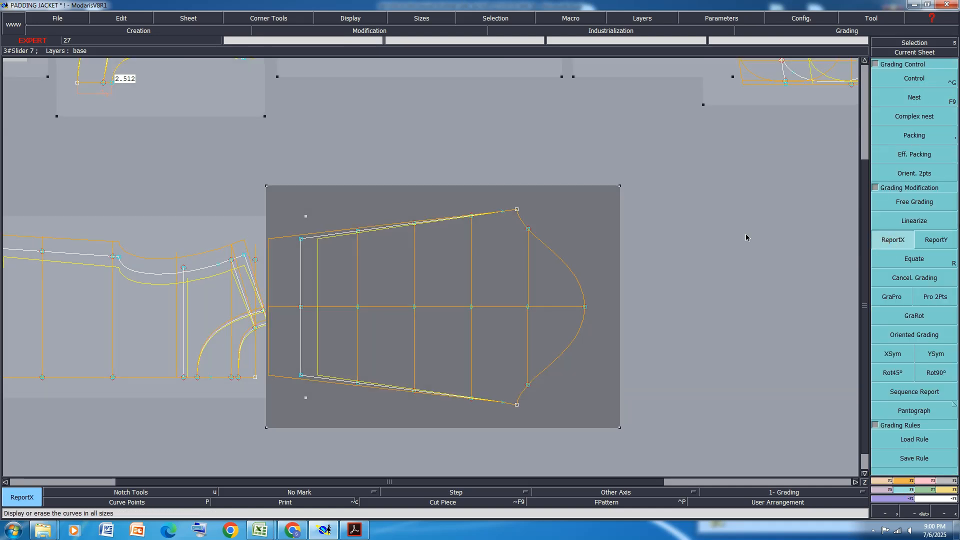
{"action": "key", "text": "F10"}
{"action": "key", "text": "F11"}
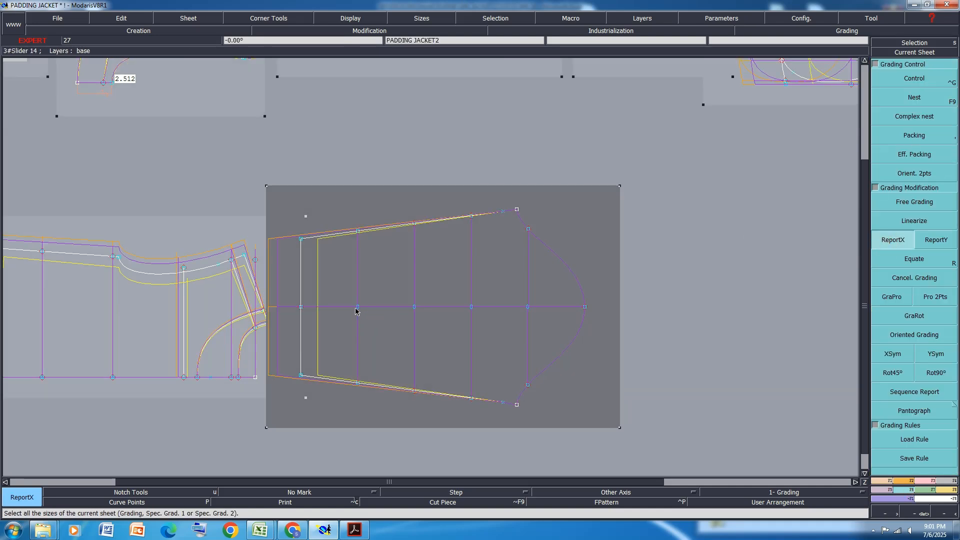
{"action": "left_click", "coordinate": [358, 384]}
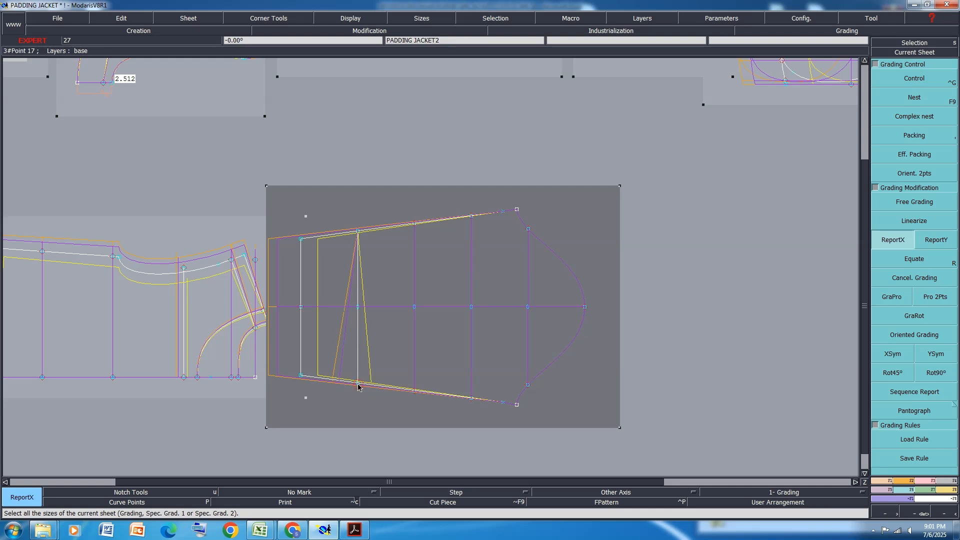
{"action": "left_click", "coordinate": [358, 232]}
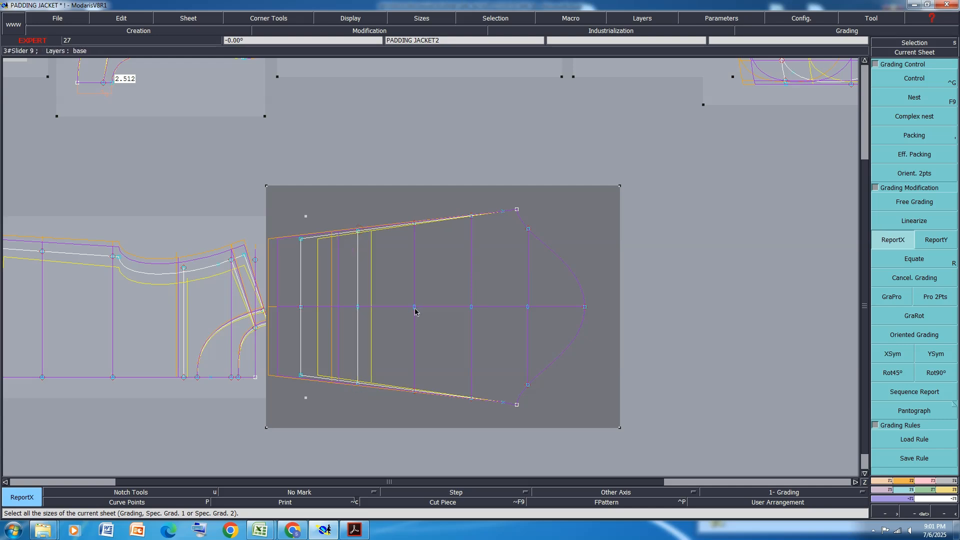
{"action": "left_click", "coordinate": [415, 391]}
{"action": "left_click", "coordinate": [414, 224]}
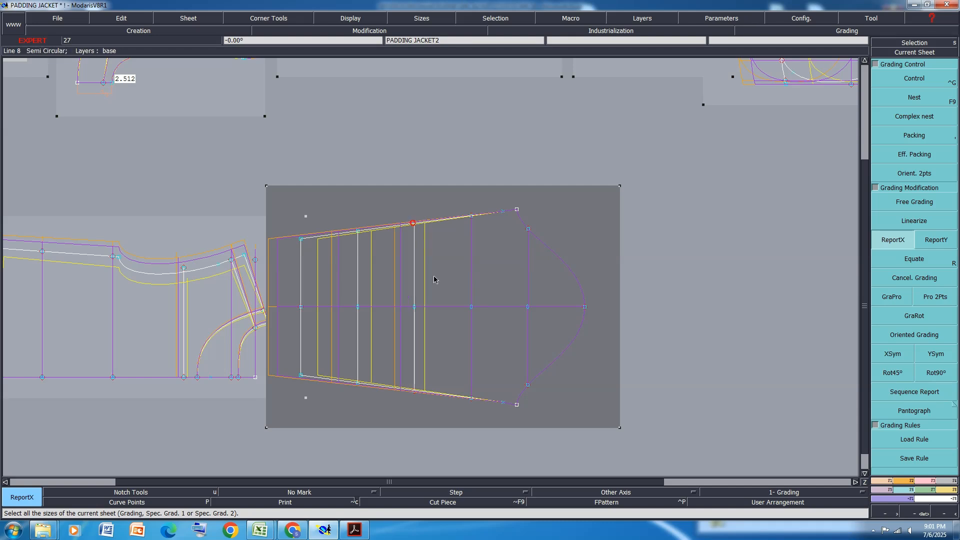
- Report the center division points' X grading to both ends of the sleeve's two cross lines nearest the cap
{"action": "left_click", "coordinate": [471, 399]}
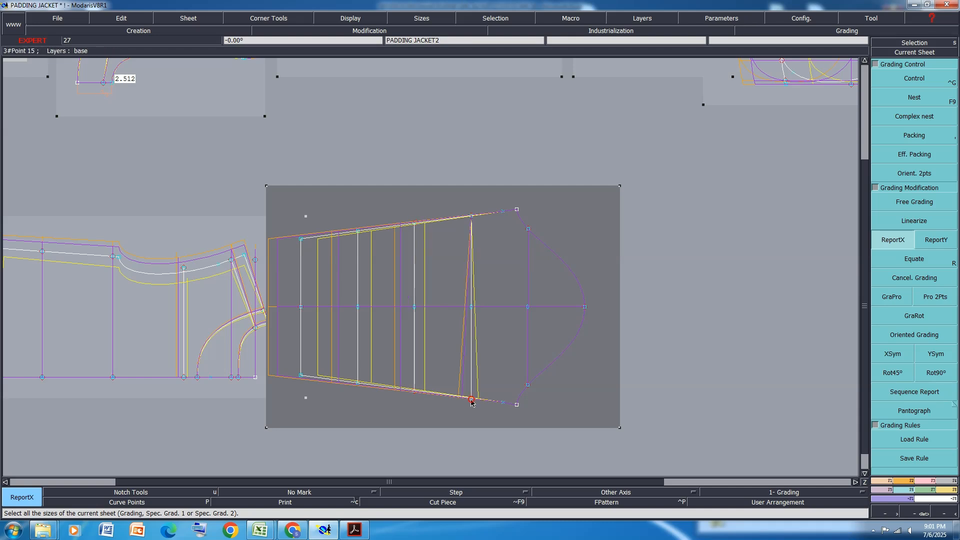
{"action": "left_click", "coordinate": [470, 216]}
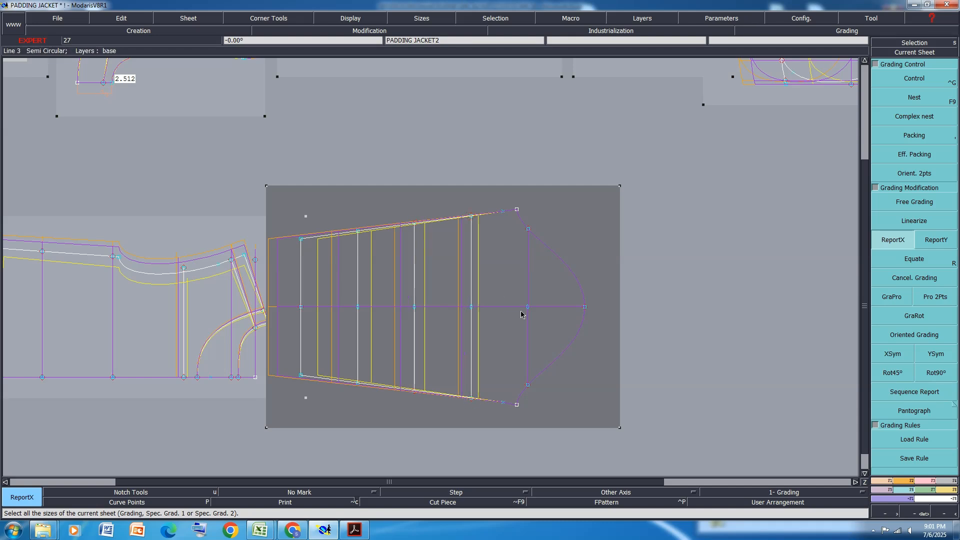
{"action": "left_click", "coordinate": [528, 384]}
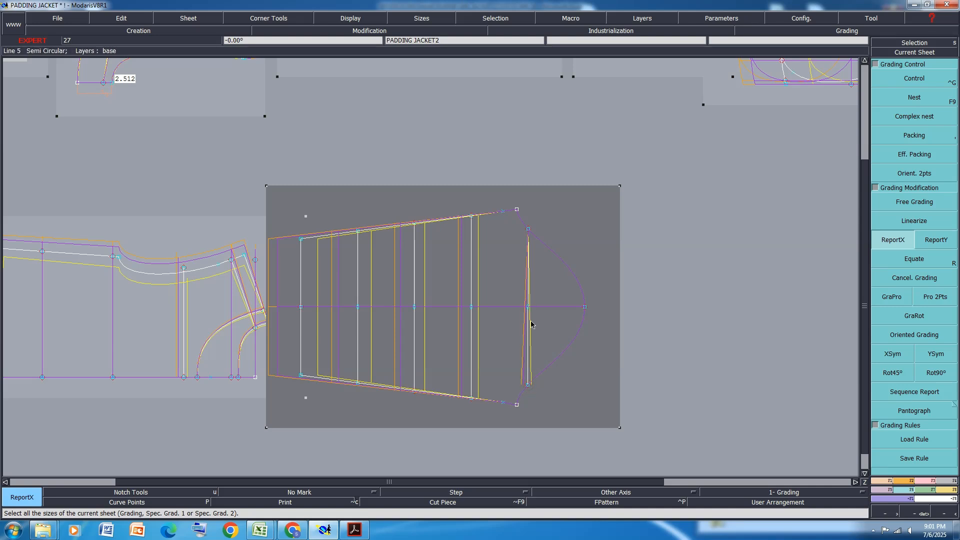
{"action": "left_click", "coordinate": [527, 230]}
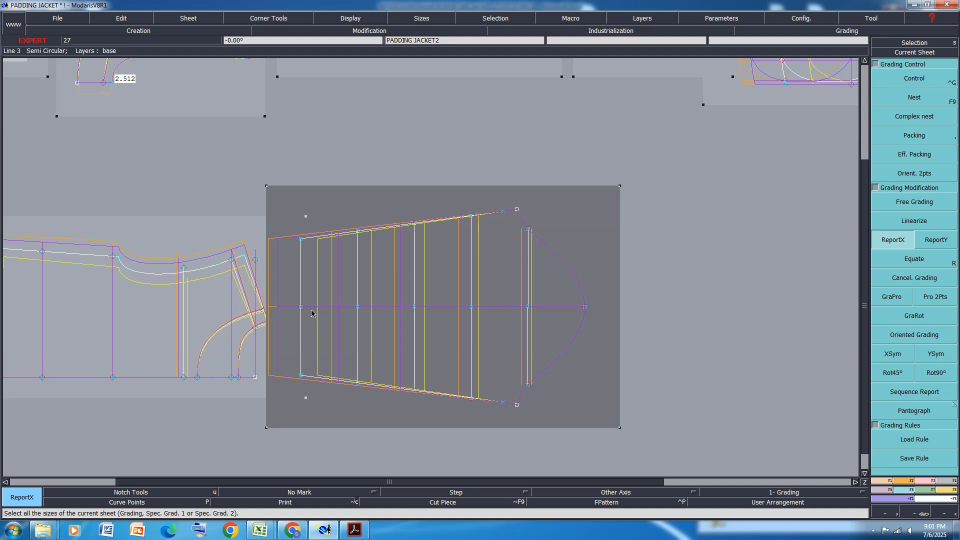
- Delete the division points from the sleeve's center line and save the model, continuing past the anomalies dialog
{"action": "key", "text": "Delete"}
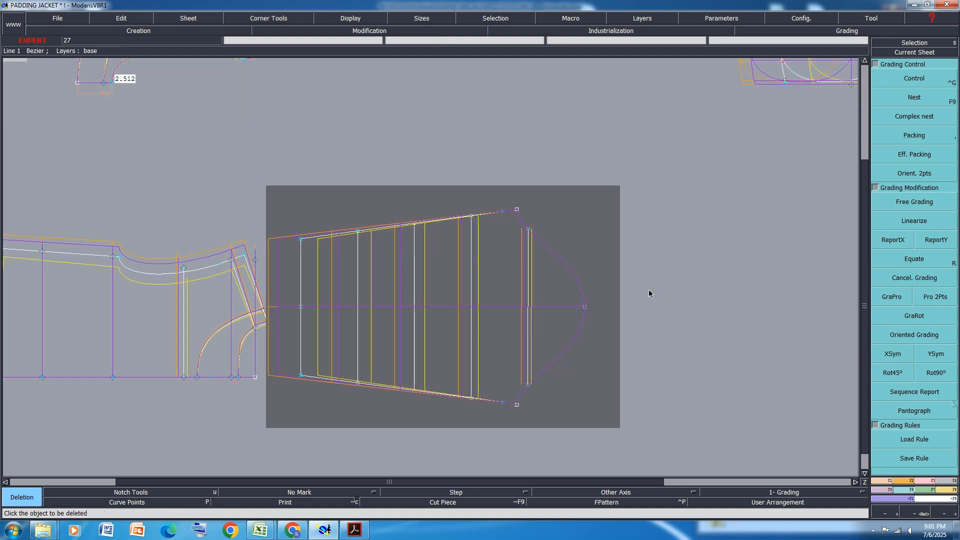
{"action": "key", "text": "ctrl+s"}
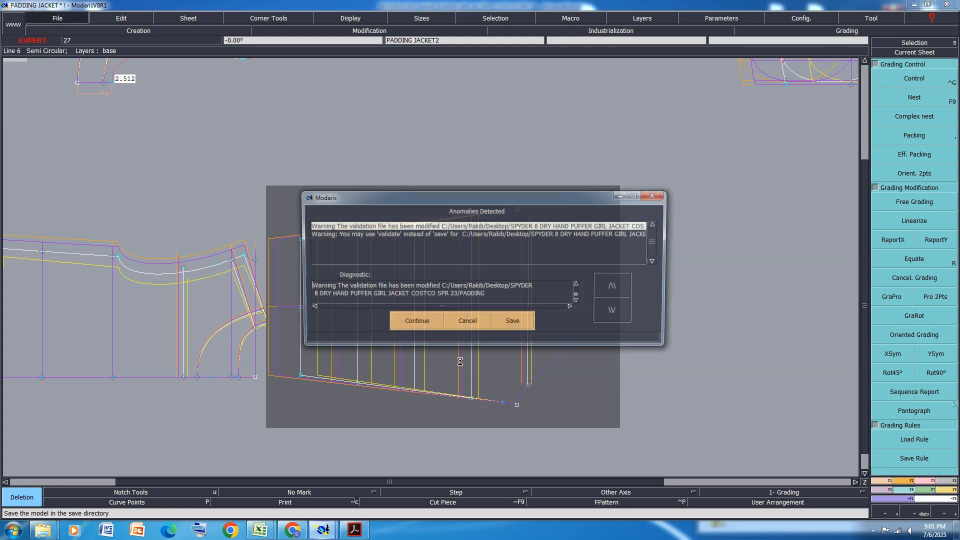
{"action": "left_click", "coordinate": [413, 321]}
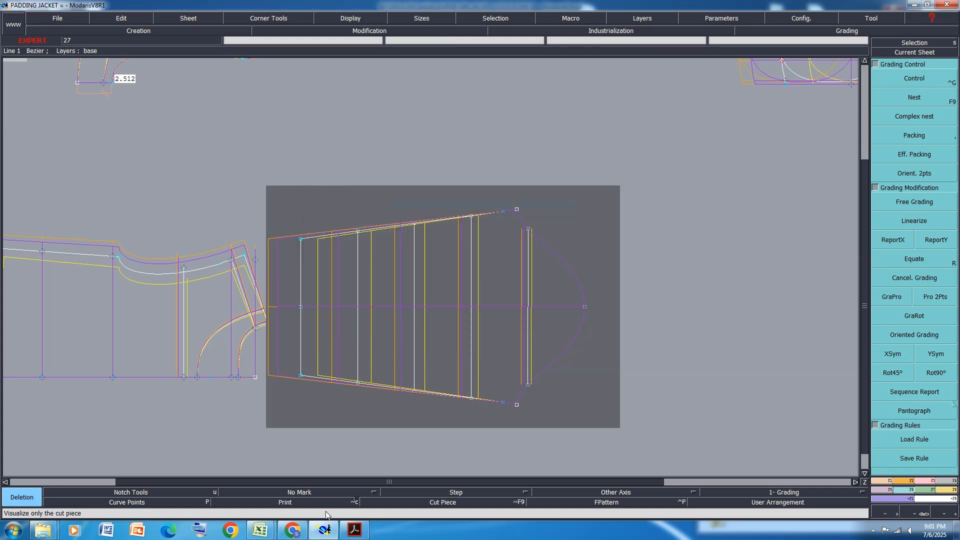
- Switch to the Excel measurement chart and fill the Armhole Straight row with orange
{"action": "mouse_move", "coordinate": [260, 530]}
{"action": "left_click", "coordinate": [310, 488]}
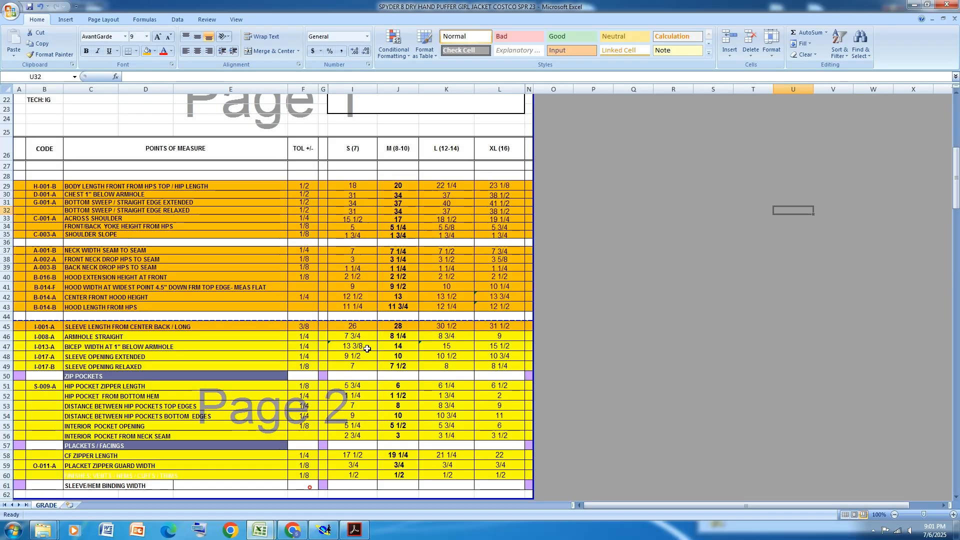
{"action": "left_click", "coordinate": [7, 337]}
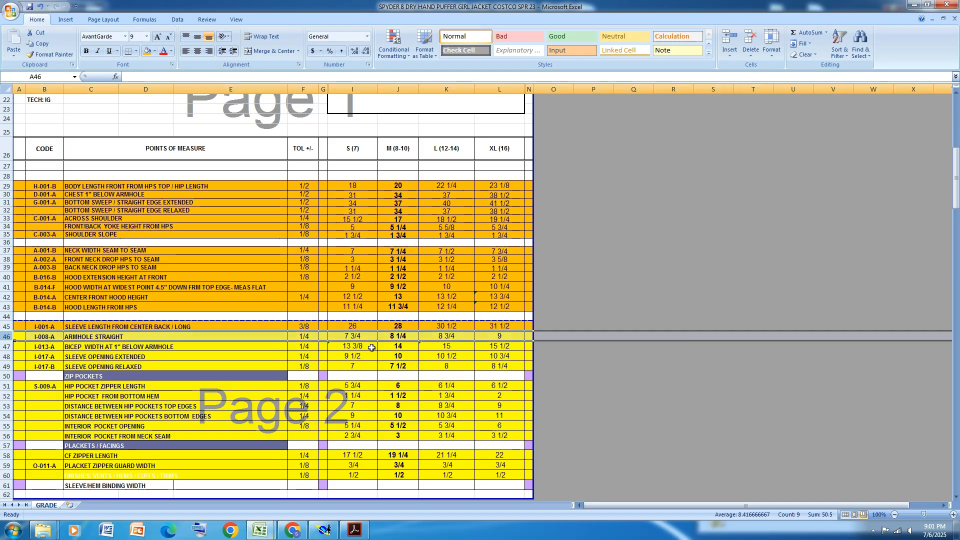
{"action": "left_click", "coordinate": [147, 51]}
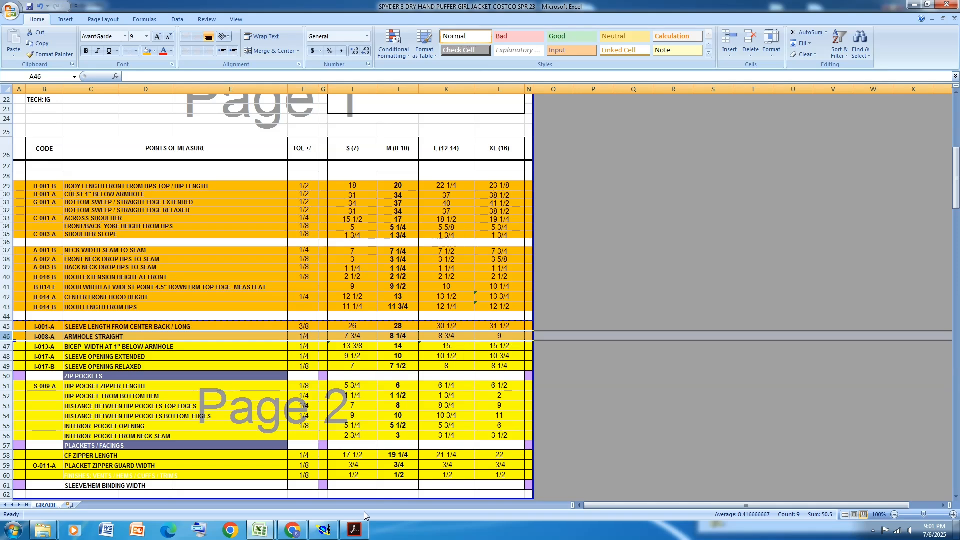
- In Modaris, grade the back piece's underarm point in X by -0.5 from S to M and M to L, and shift XL in the same direction
{"action": "left_click", "coordinate": [323, 531]}
{"action": "scroll", "coordinate": [70, 258], "scroll_direction": "up", "scroll_amount": 2}
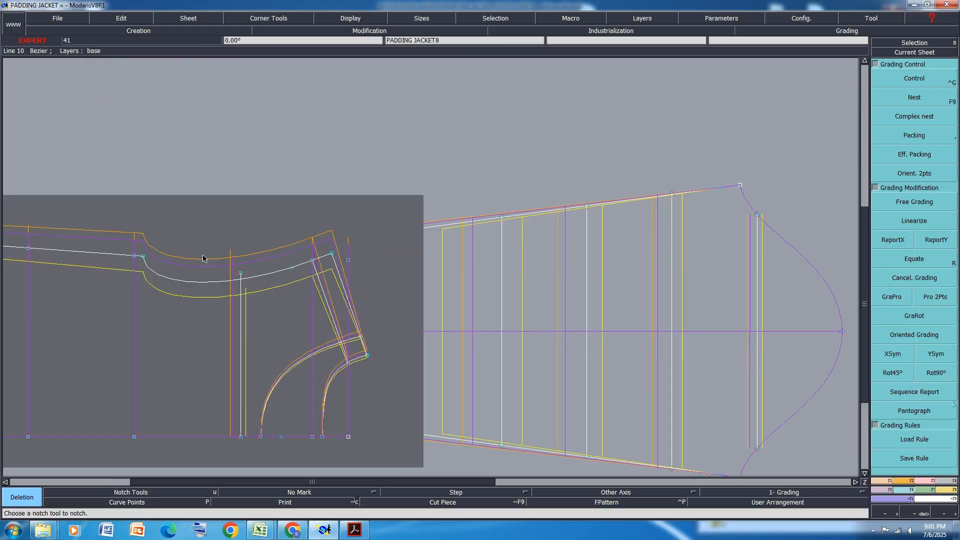
{"action": "left_click", "coordinate": [914, 79]}
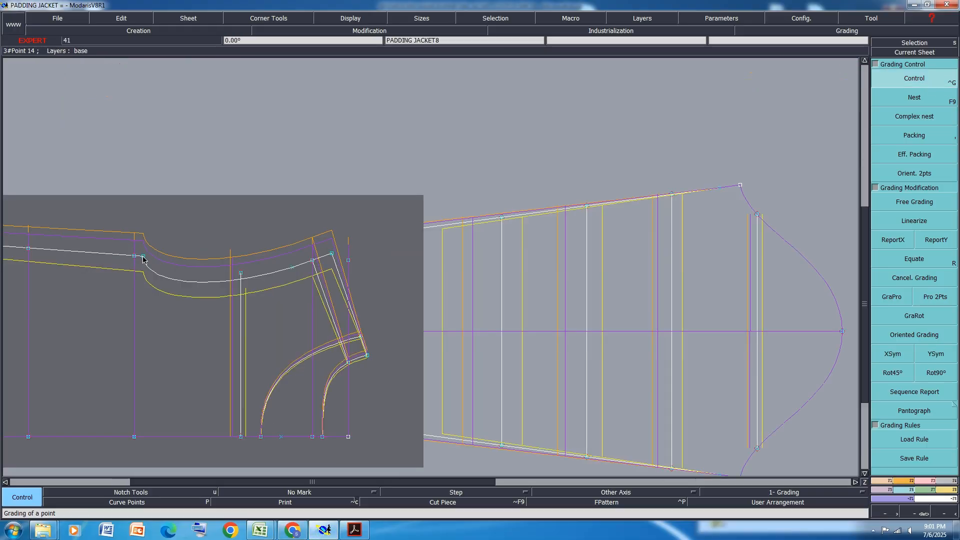
{"action": "left_click", "coordinate": [144, 256]}
{"action": "left_click", "coordinate": [823, 65]}
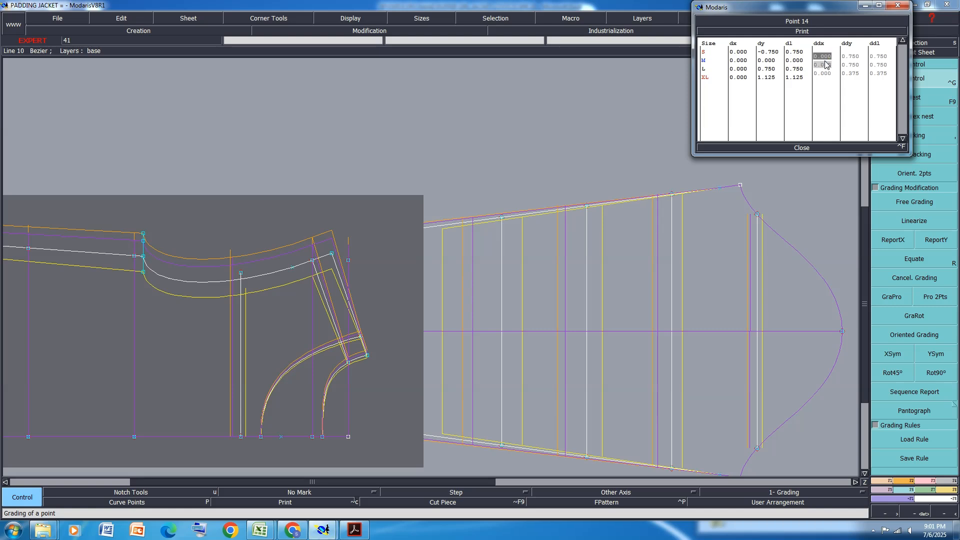
{"action": "type", "text": "-.5"}
{"action": "key", "text": "Return"}
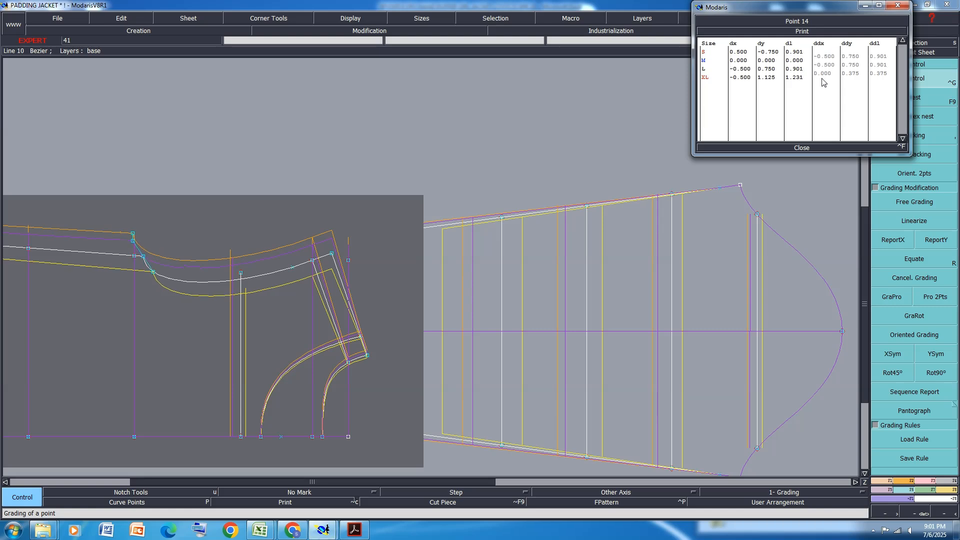
{"action": "left_click", "coordinate": [824, 74]}
{"action": "type", "text": "-.5"}
{"action": "key", "text": "Return"}
{"action": "left_click", "coordinate": [799, 150]}
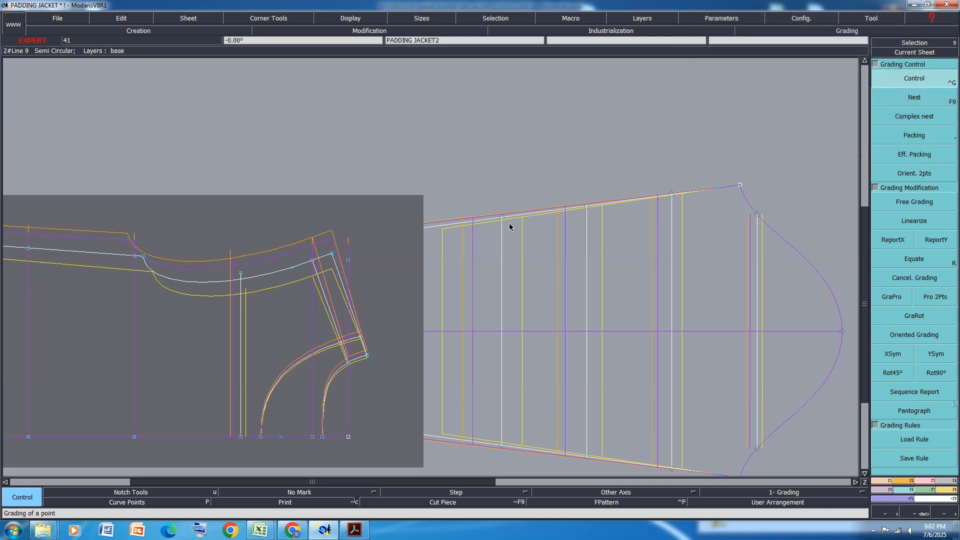
- Report the back underarm point's X grading to the center-line end of the back's chest line
{"action": "scroll", "coordinate": [505, 227], "scroll_direction": "down", "scroll_amount": 2}
{"action": "left_click", "coordinate": [909, 247]}
{"action": "scroll", "coordinate": [320, 246], "scroll_direction": "up", "scroll_amount": 2}
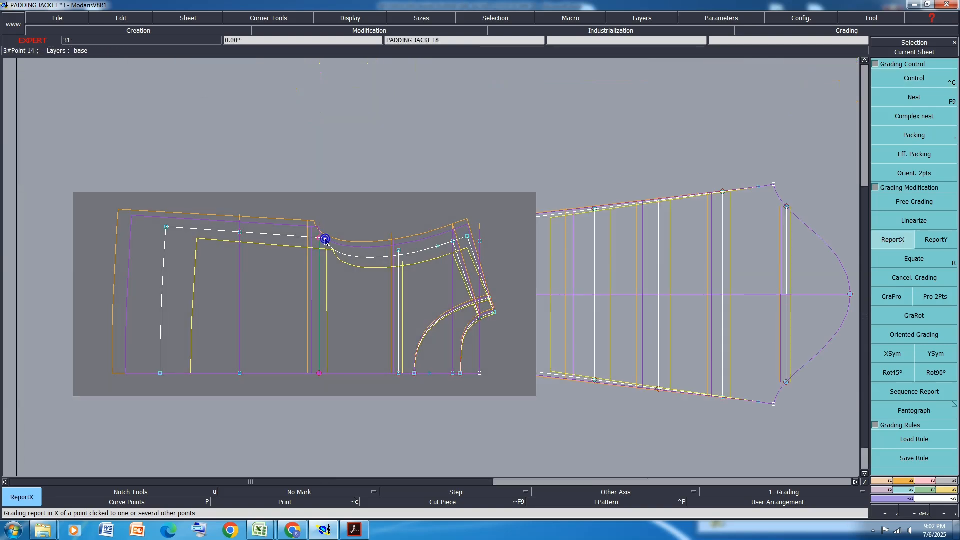
- Report the same X grading to the front piece's underarm point and chest line ends, and save the model
{"action": "scroll", "coordinate": [277, 389], "scroll_direction": "down", "scroll_amount": 2}
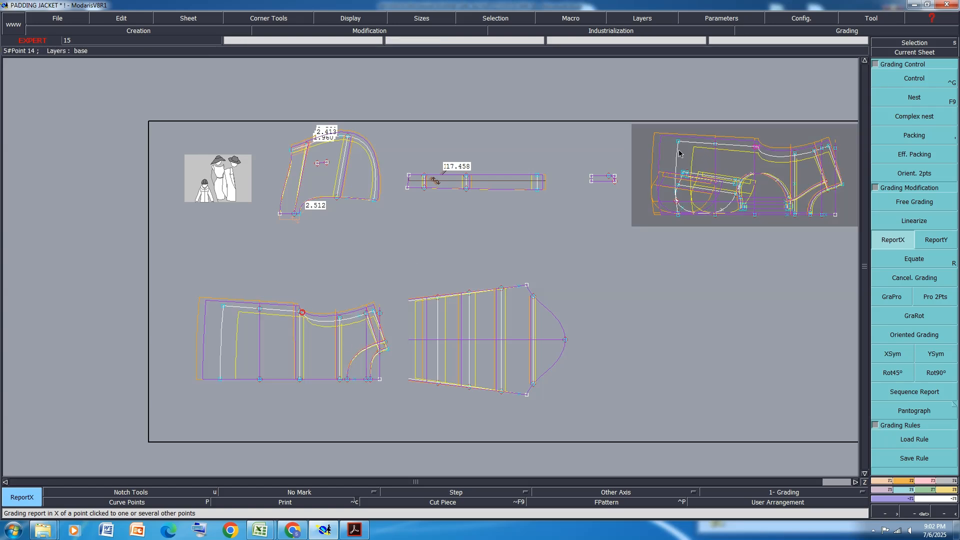
{"action": "scroll", "coordinate": [815, 153], "scroll_direction": "up", "scroll_amount": 2}
{"action": "left_click", "coordinate": [693, 139]}
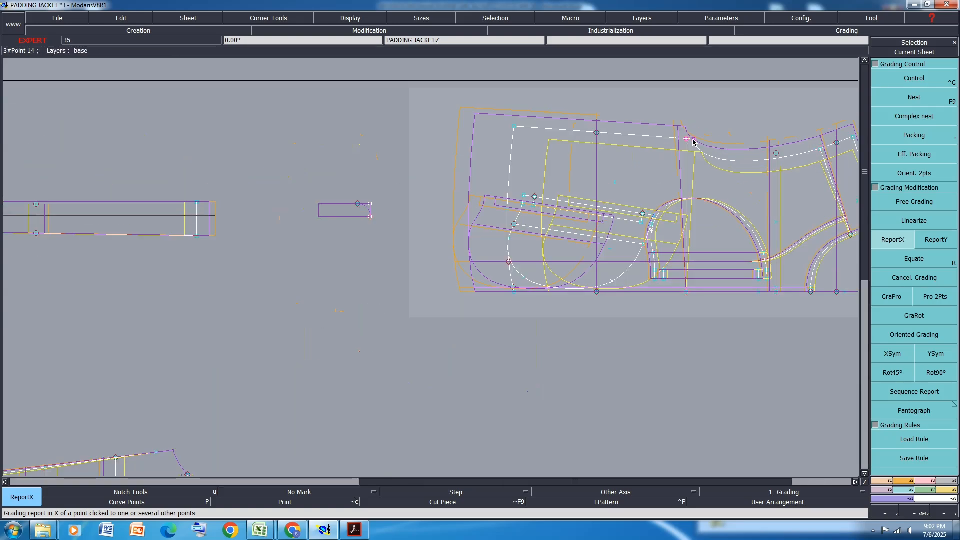
{"action": "left_click", "coordinate": [686, 292]}
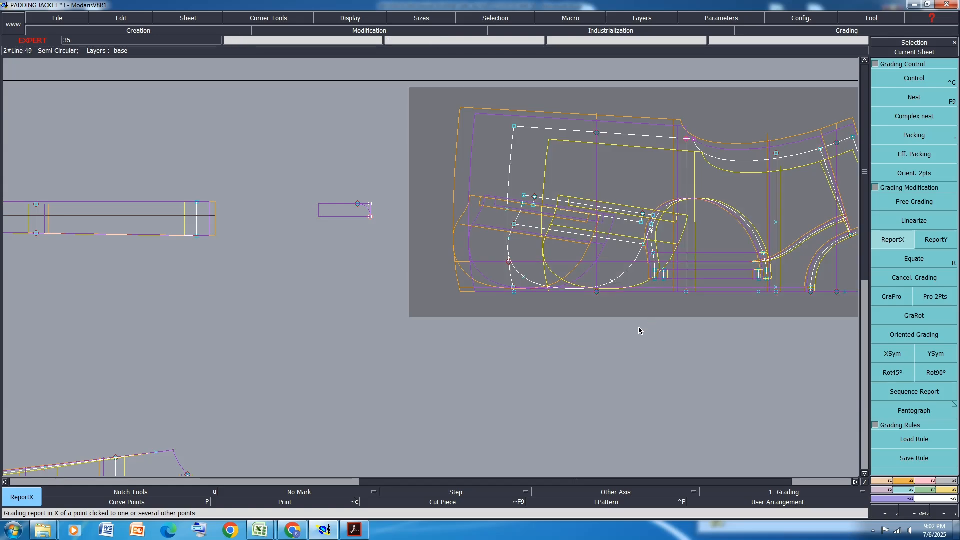
{"action": "key", "text": "ctrl+s"}
{"action": "left_click", "coordinate": [407, 321]}
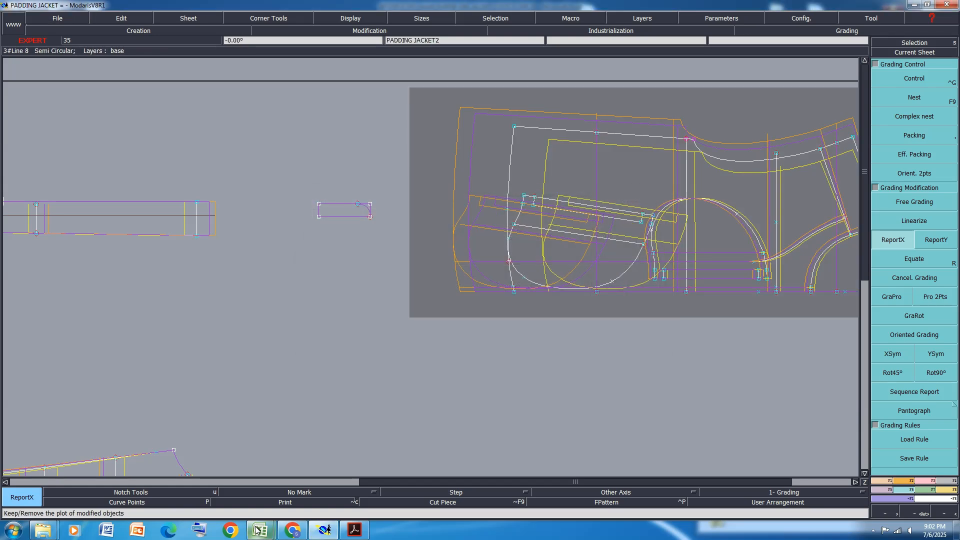
- Switch to the Excel measurement chart and mark the Bicep Width at 1" Below Armhole row
{"action": "mouse_move", "coordinate": [260, 530]}
{"action": "left_click", "coordinate": [289, 483]}
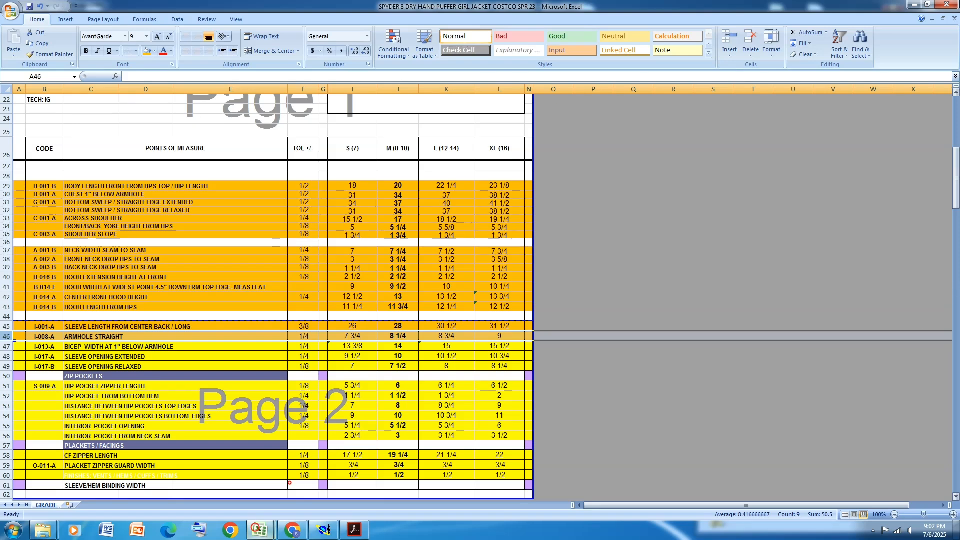
{"action": "left_click", "coordinate": [6, 346]}
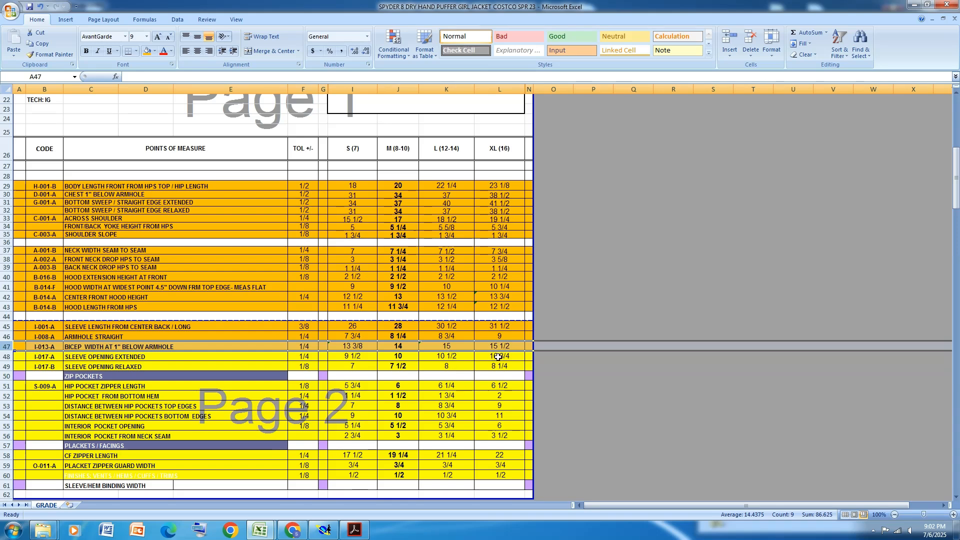
- Switch to Modaris and grade the sleeve's upper underarm point in Y by 0.3125 from S to M, 0.5 from M to L and 0.25 from L to XL
{"action": "left_click", "coordinate": [326, 529]}
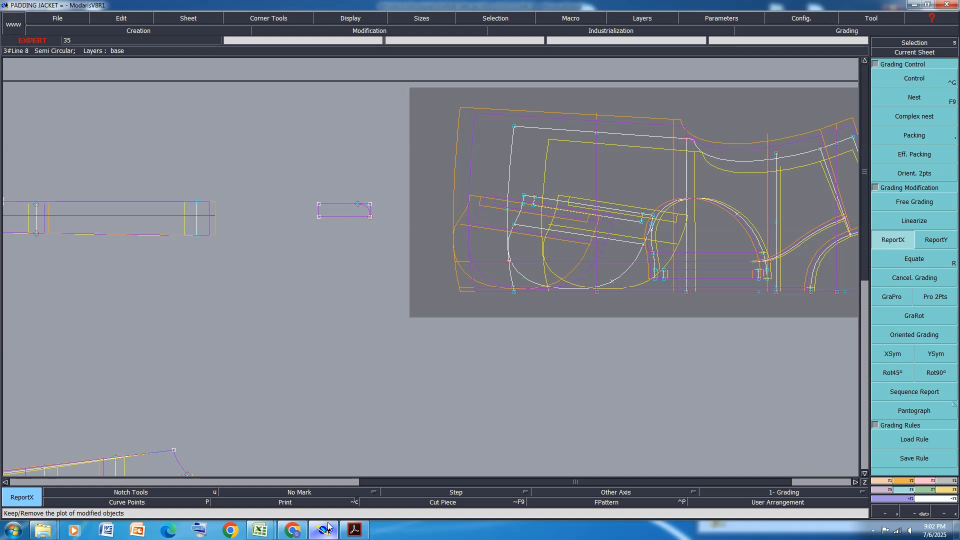
{"action": "key", "text": "8"}
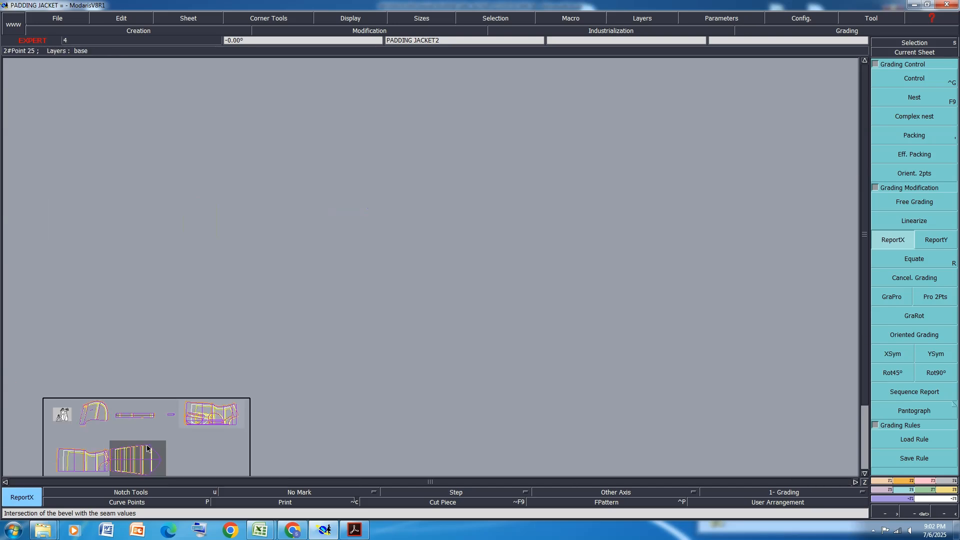
{"action": "key", "text": "j"}
{"action": "scroll", "coordinate": [199, 390], "scroll_direction": "up", "scroll_amount": 5}
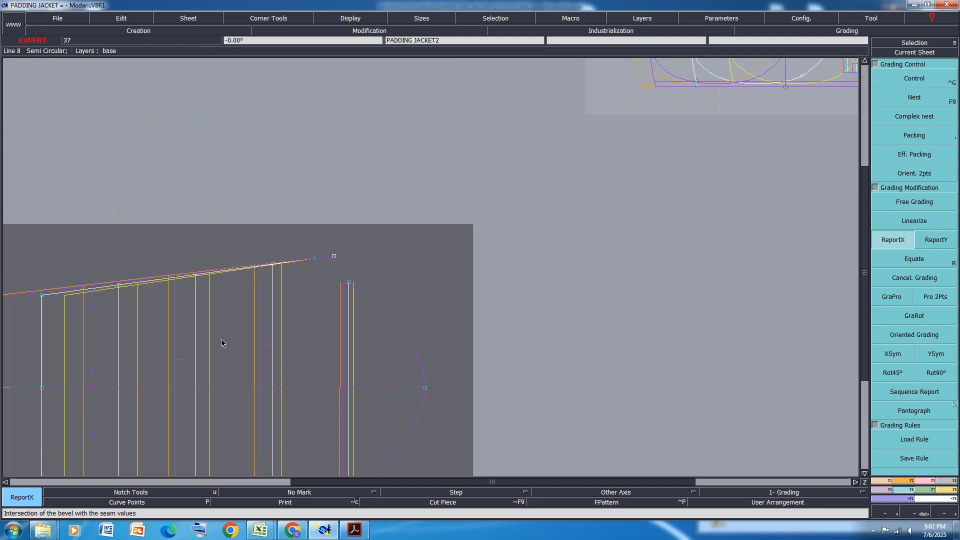
{"action": "left_click", "coordinate": [918, 80]}
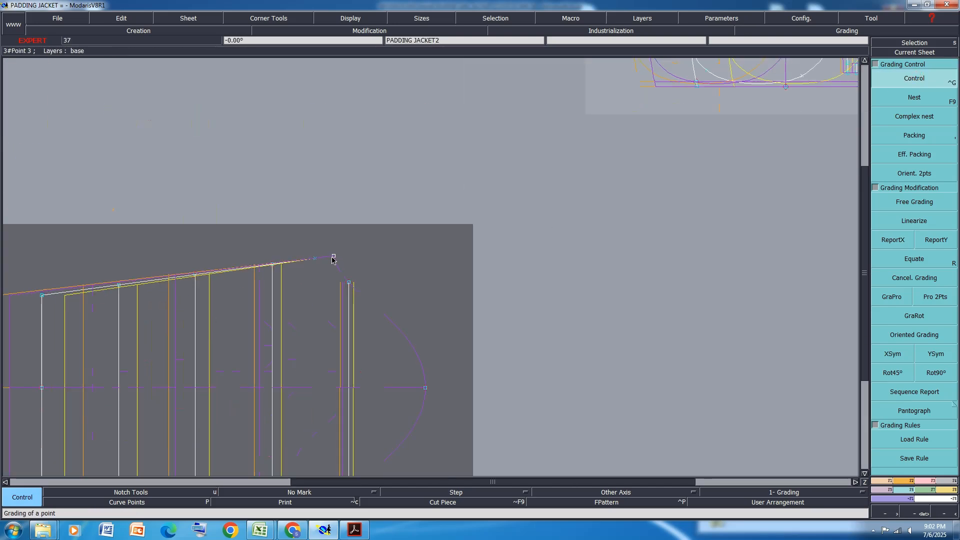
{"action": "left_click", "coordinate": [334, 256]}
{"action": "left_click", "coordinate": [854, 57]}
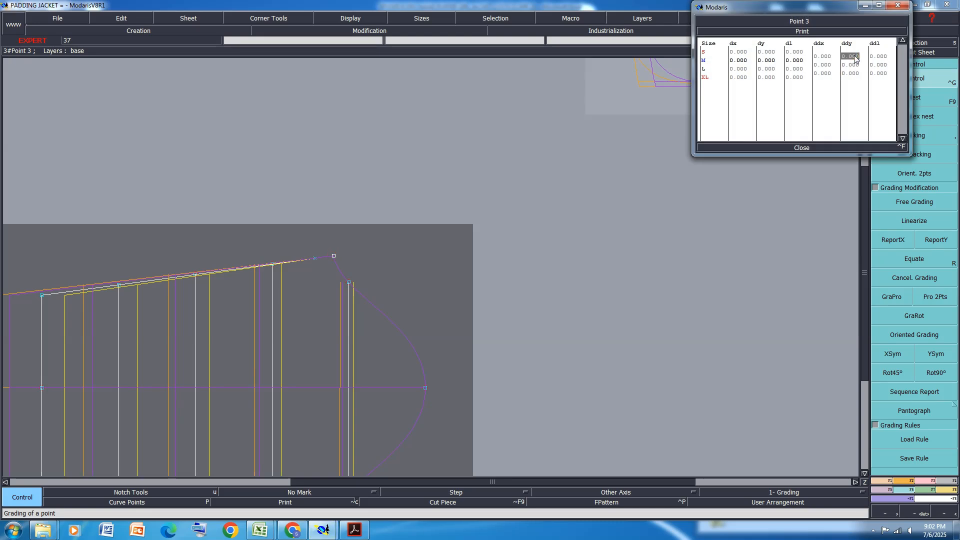
{"action": "type", "text": ".3125"}
{"action": "key", "text": "Return"}
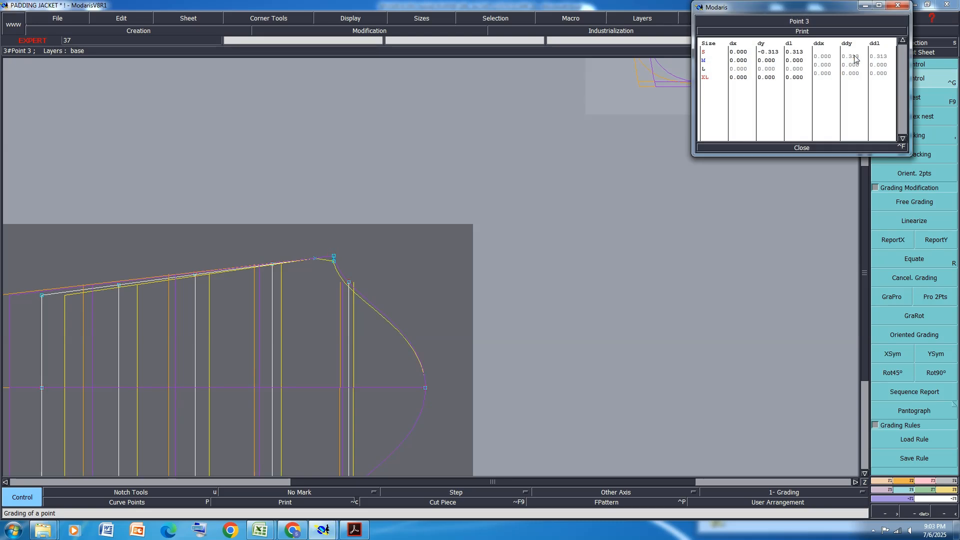
{"action": "left_click", "coordinate": [853, 65]}
{"action": "type", "text": ".5"}
{"action": "key", "text": "Return"}
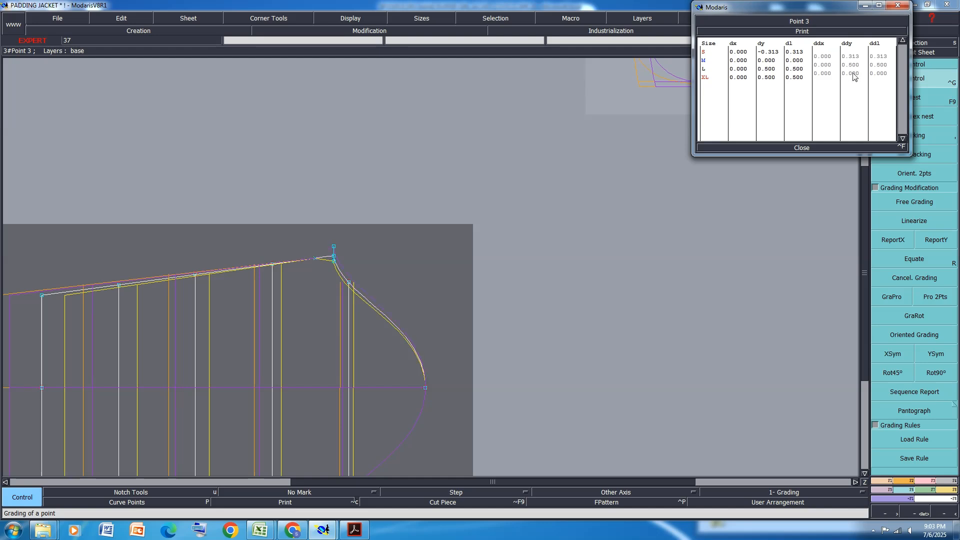
{"action": "left_click", "coordinate": [852, 74]}
{"action": "type", "text": ".25"}
{"action": "key", "text": "Return"}
{"action": "left_click", "coordinate": [802, 148]}
- Report the upper underarm point's Y grading to the neighbouring crosswise line ends and to the sleeve's opposite underarm point
{"action": "left_click", "coordinate": [936, 240]}
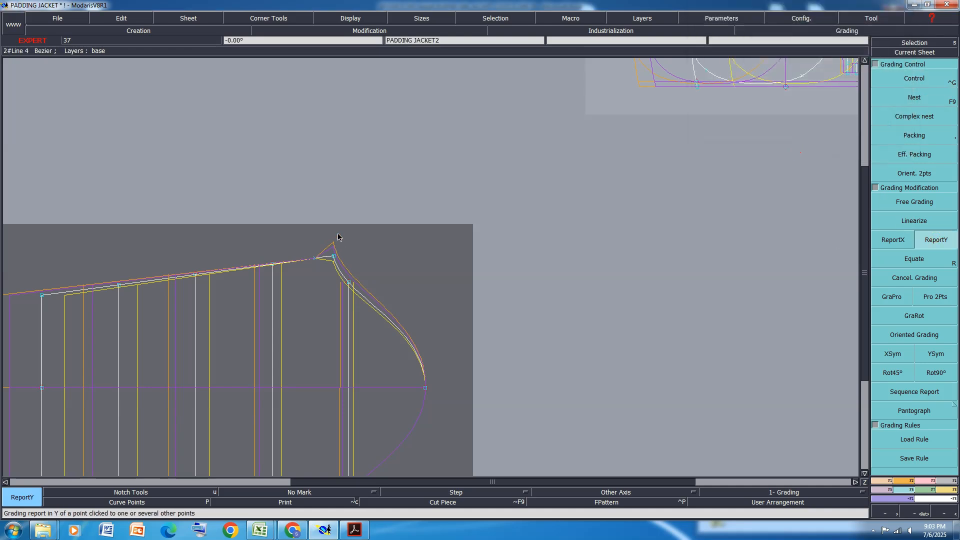
{"action": "left_click_drag", "start_coordinate": [378, 214], "coordinate": [230, 315]}
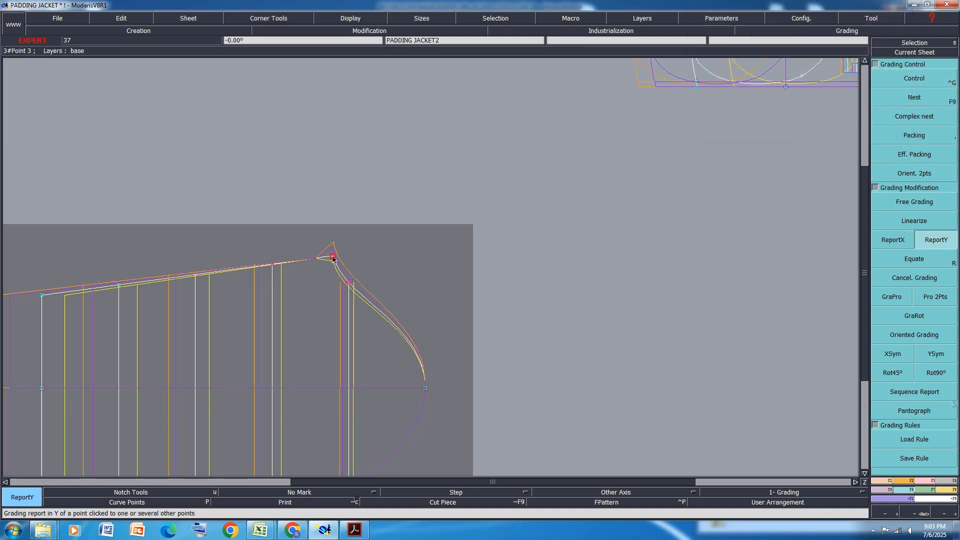
{"action": "left_click", "coordinate": [331, 257]}
{"action": "scroll", "coordinate": [385, 208], "scroll_direction": "down", "scroll_amount": 2}
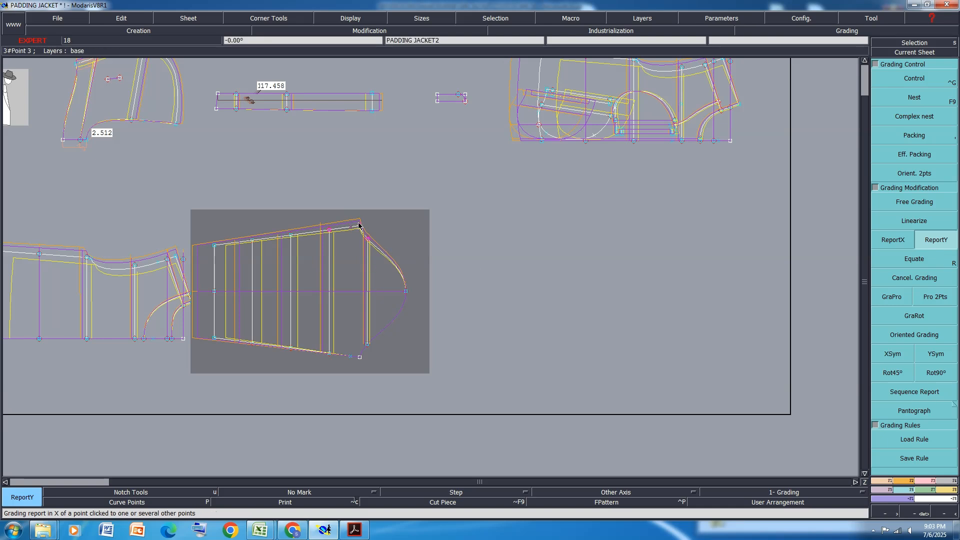
{"action": "left_click", "coordinate": [359, 357]}
{"action": "scroll", "coordinate": [355, 395], "scroll_direction": "up", "scroll_amount": 2}
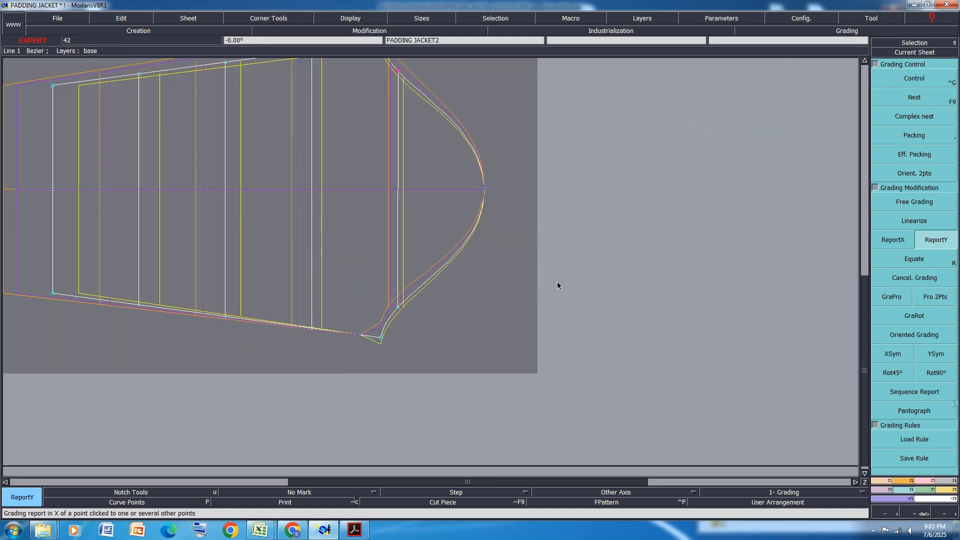
- Mirror the lower underarm point's grading about the X axis and report its Y grading to the nearby crosswise line ends
{"action": "left_click", "coordinate": [892, 354]}
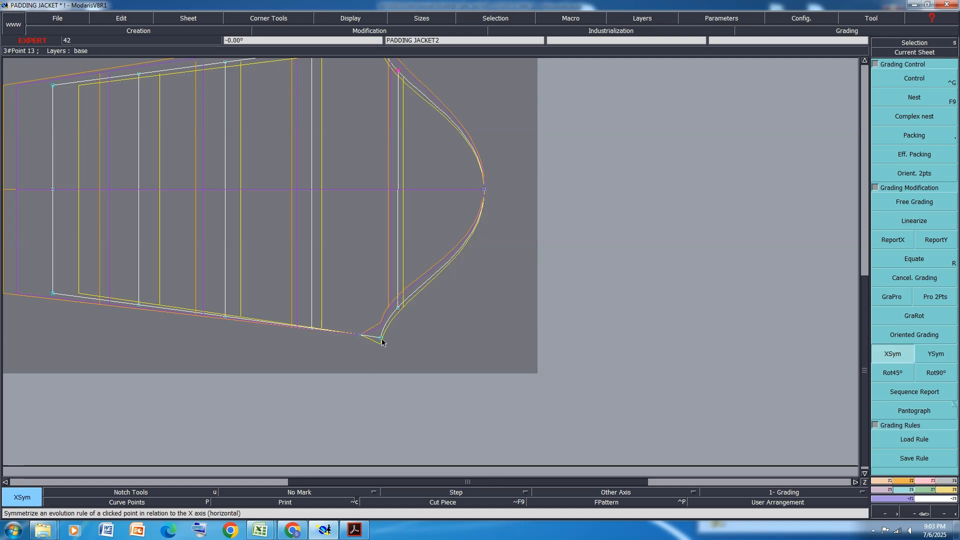
{"action": "left_click_drag", "start_coordinate": [463, 248], "coordinate": [193, 372]}
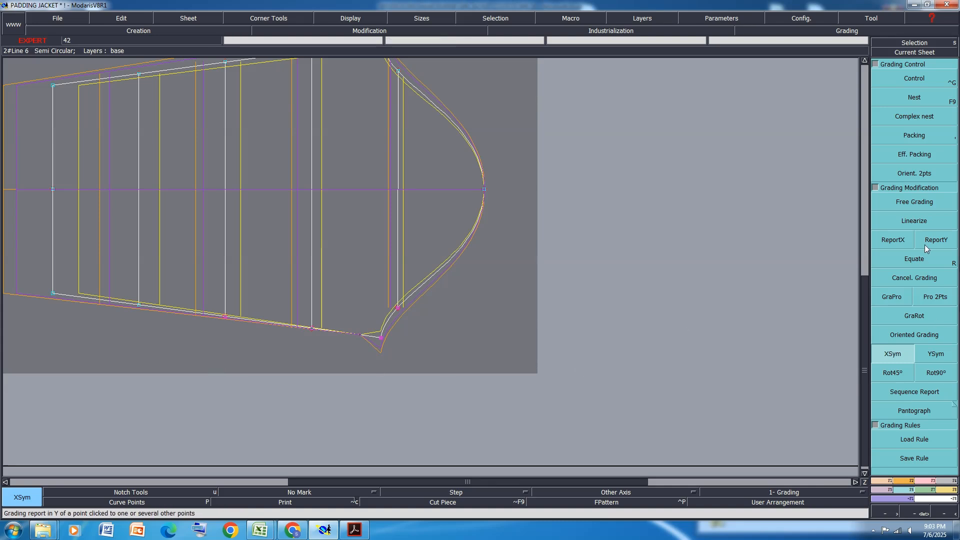
{"action": "left_click", "coordinate": [948, 231]}
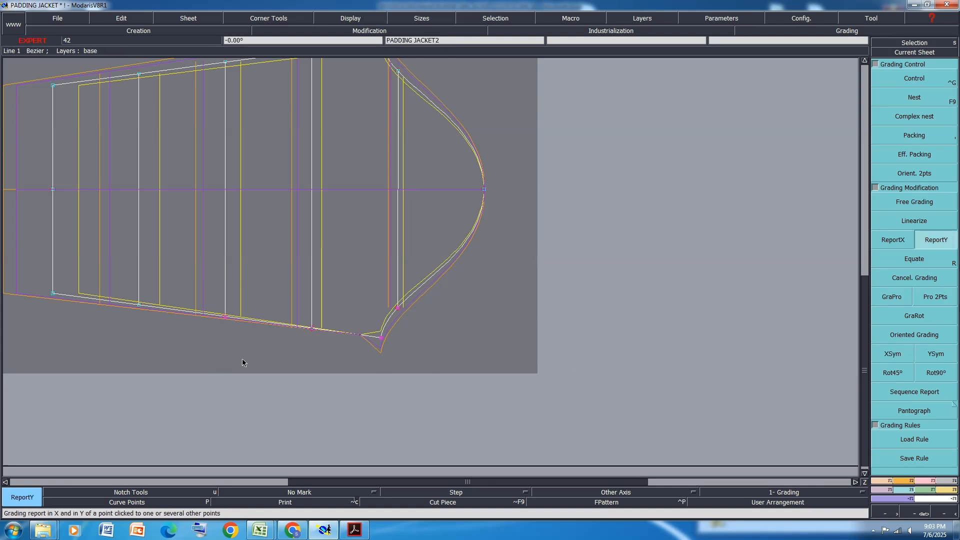
{"action": "left_click", "coordinate": [379, 340]}
{"action": "scroll", "coordinate": [531, 315], "scroll_direction": "down", "scroll_amount": 2}
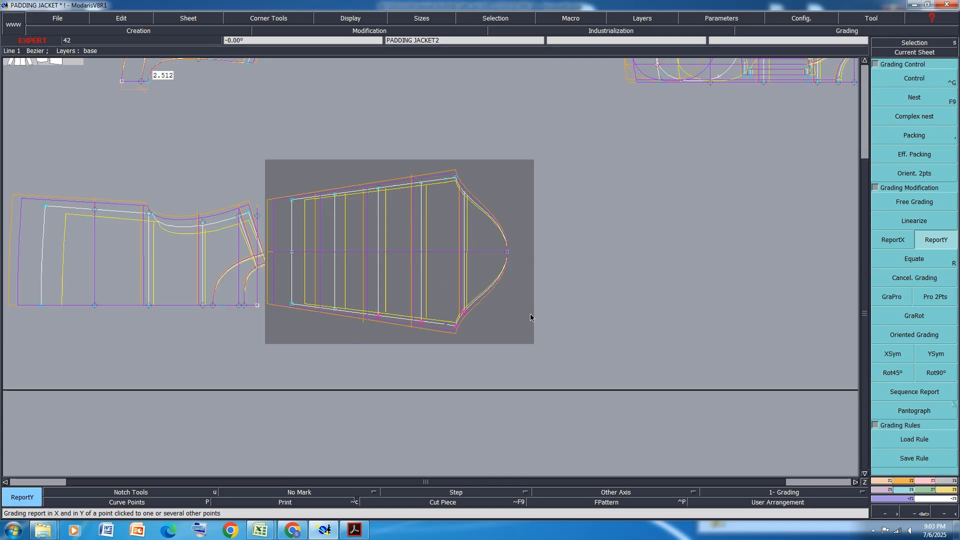
- Switch to the Excel measurement chart and mark the Sleeve Opening Extended and Sleeve Opening Relaxed rows
{"action": "mouse_move", "coordinate": [265, 532]}
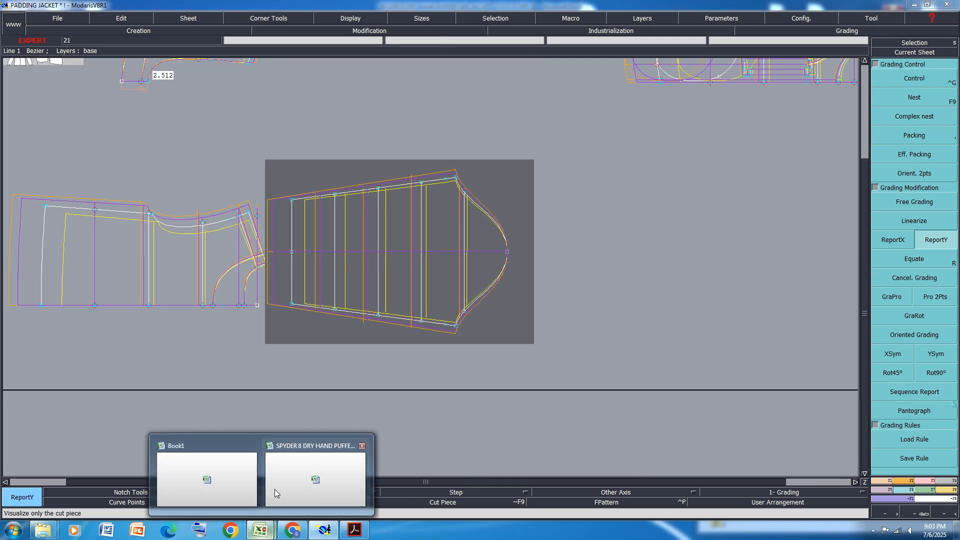
{"action": "left_click", "coordinate": [274, 489]}
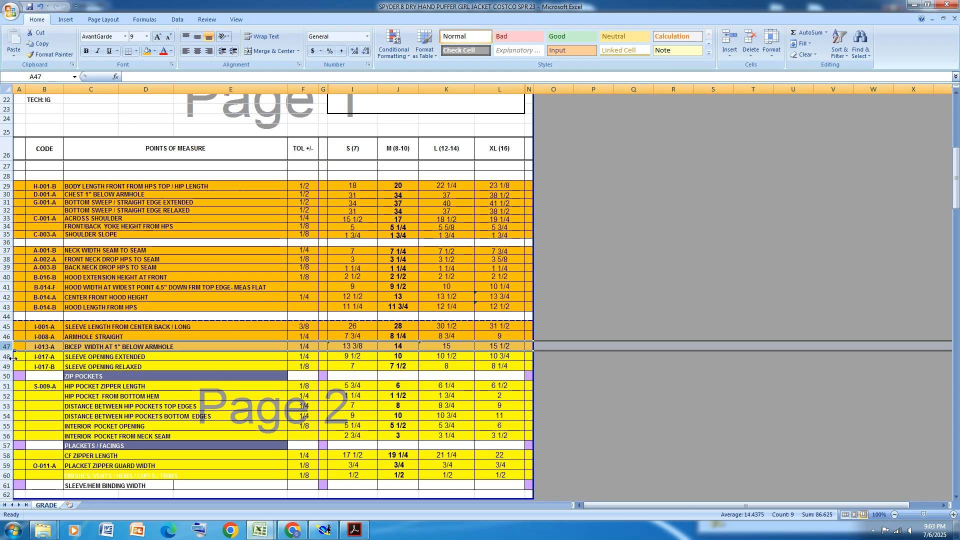
{"action": "left_click_drag", "start_coordinate": [4, 356], "coordinate": [4, 363]}
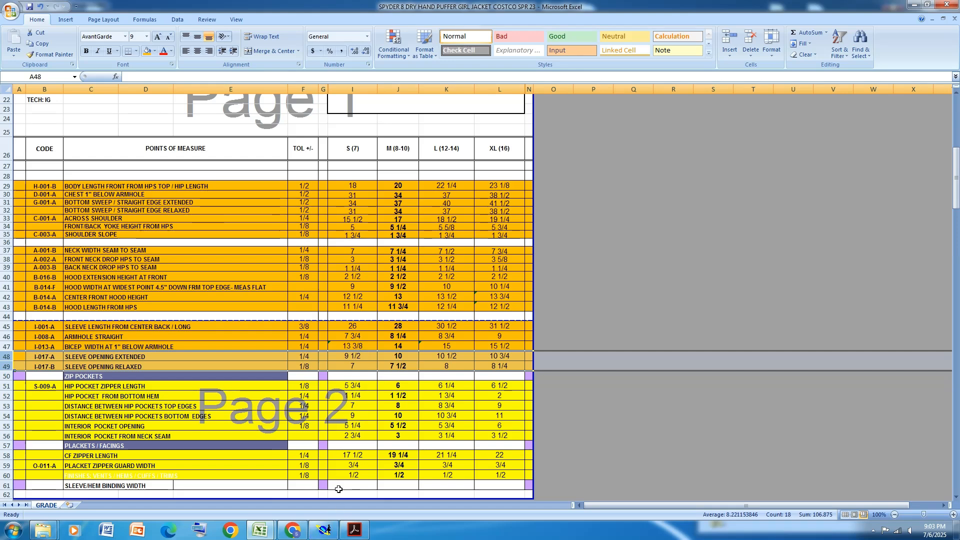
- In Modaris, grade the sleeve opening's upper corner in Y by 0.25 from S to M and M to L, and 0.125 from L to XL
{"action": "left_click", "coordinate": [324, 530]}
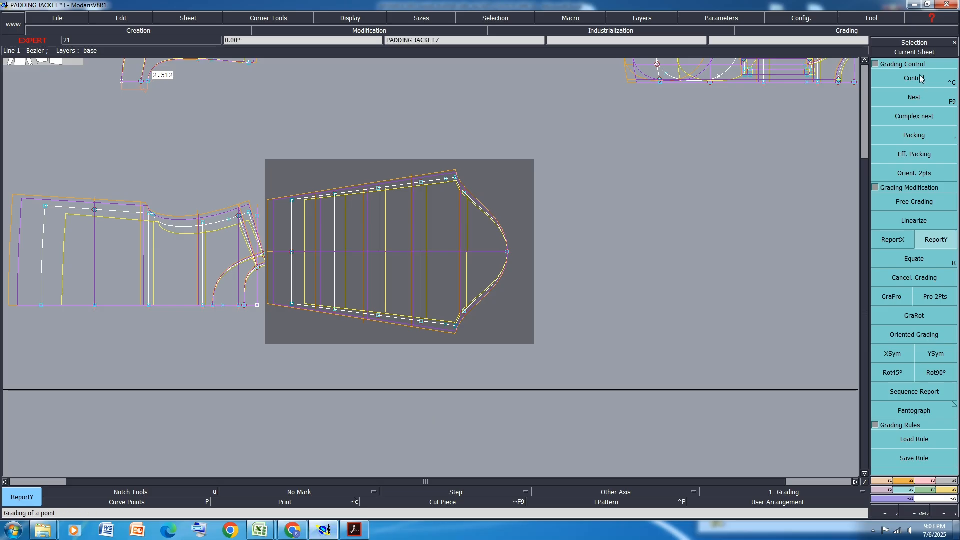
{"action": "left_click", "coordinate": [937, 79]}
{"action": "left_click", "coordinate": [293, 200]}
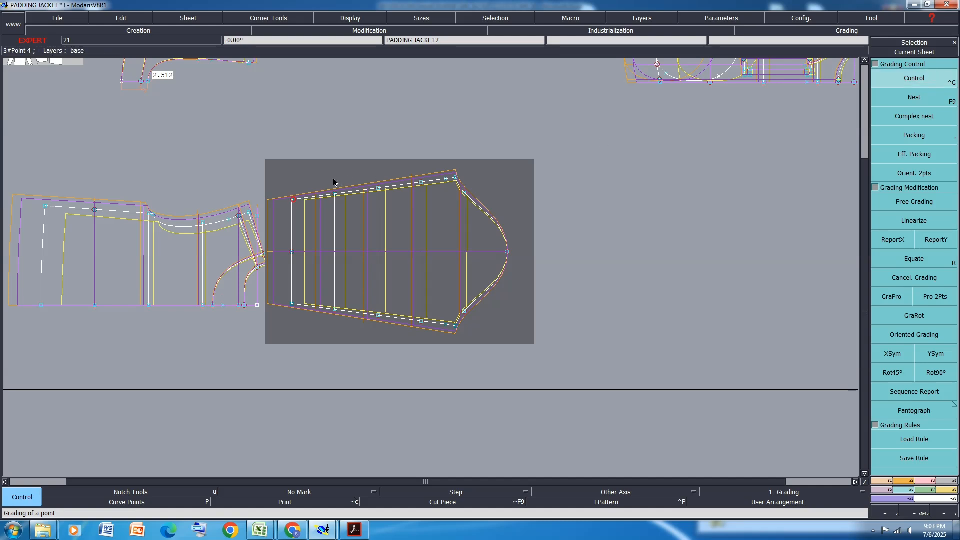
{"action": "left_click_drag", "start_coordinate": [852, 56], "coordinate": [852, 67]}
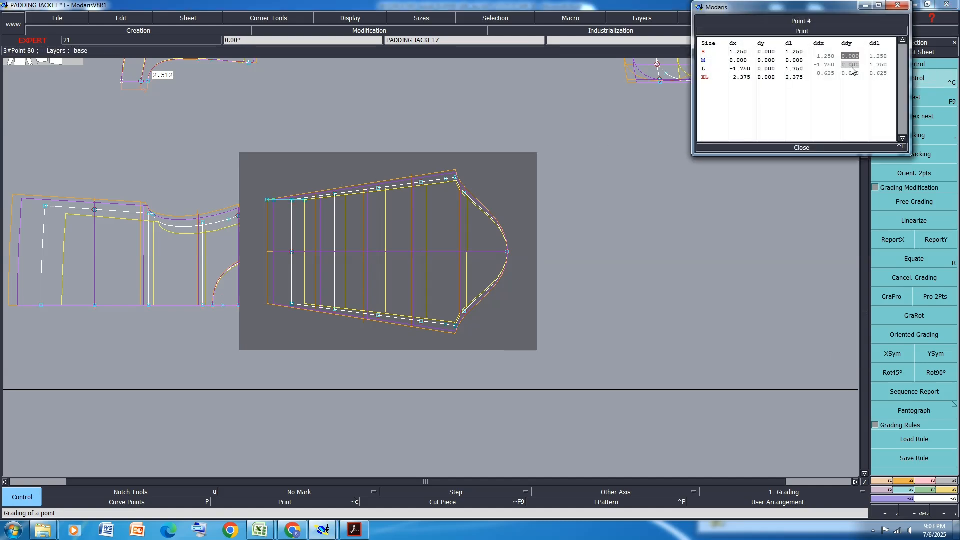
{"action": "type", "text": ".25"}
{"action": "key", "text": "Return"}
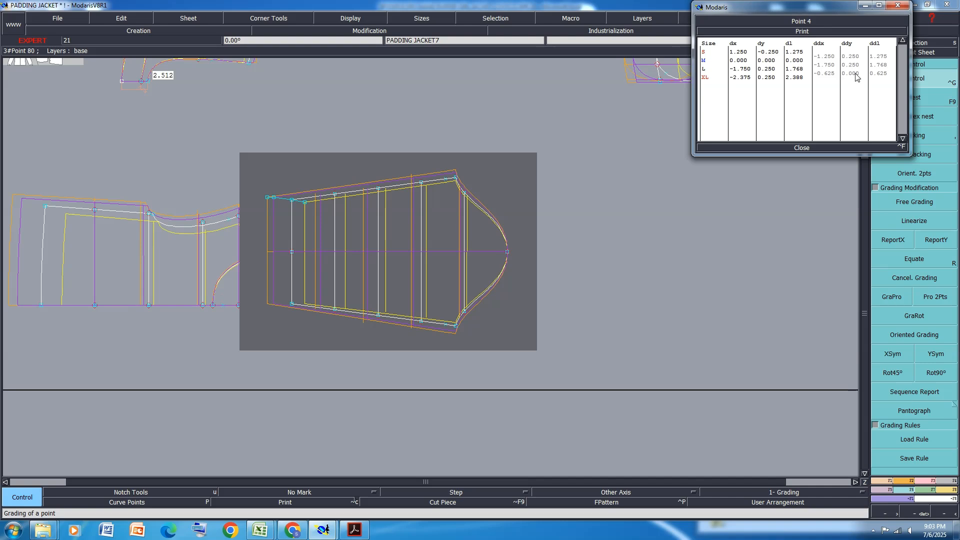
{"action": "left_click", "coordinate": [856, 74]}
{"action": "type", "text": ".125"}
{"action": "key", "text": "Return"}
{"action": "left_click", "coordinate": [801, 148]}
- Report the upper corner's Y grading to the sleeve opening's lower corner and mirror it there about the X axis
{"action": "left_click", "coordinate": [935, 239]}
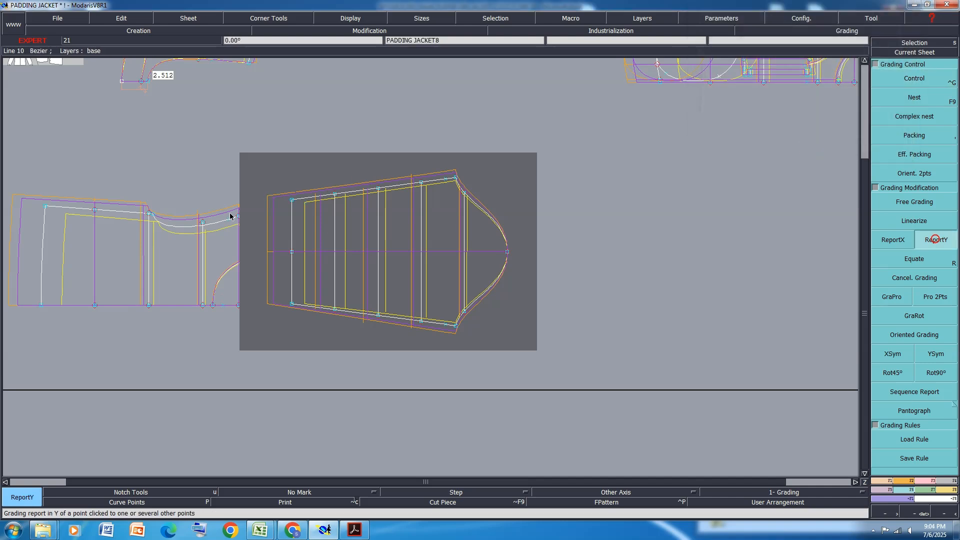
{"action": "left_click", "coordinate": [292, 202]}
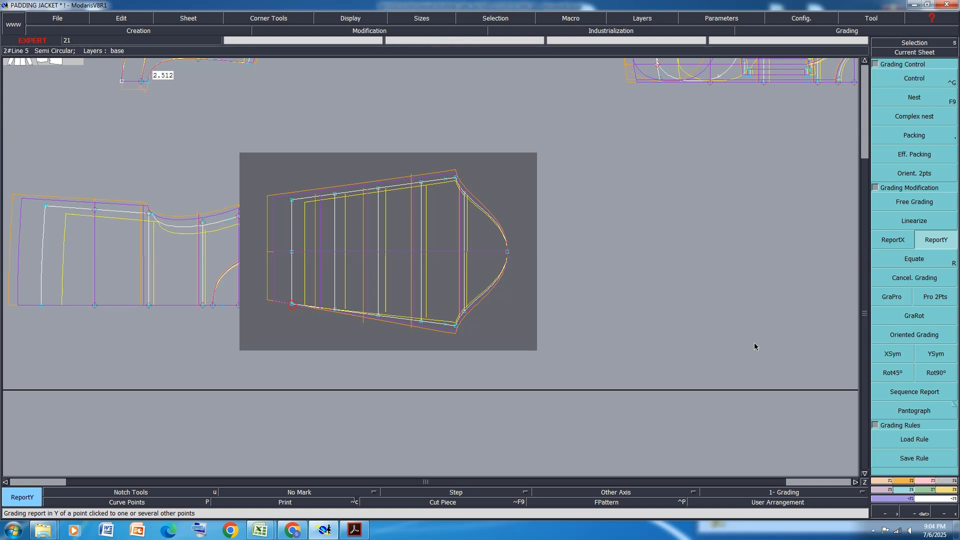
{"action": "left_click", "coordinate": [900, 352]}
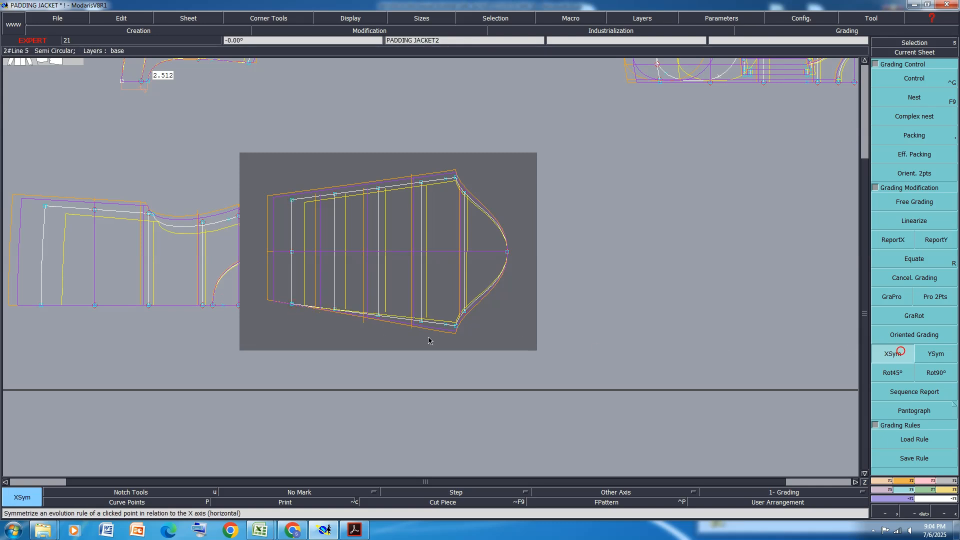
{"action": "left_click", "coordinate": [292, 303]}
- Report the Y grading to the crosswise line ends along the sleeve's lower and upper edges, and save the model
{"action": "left_click", "coordinate": [935, 239]}
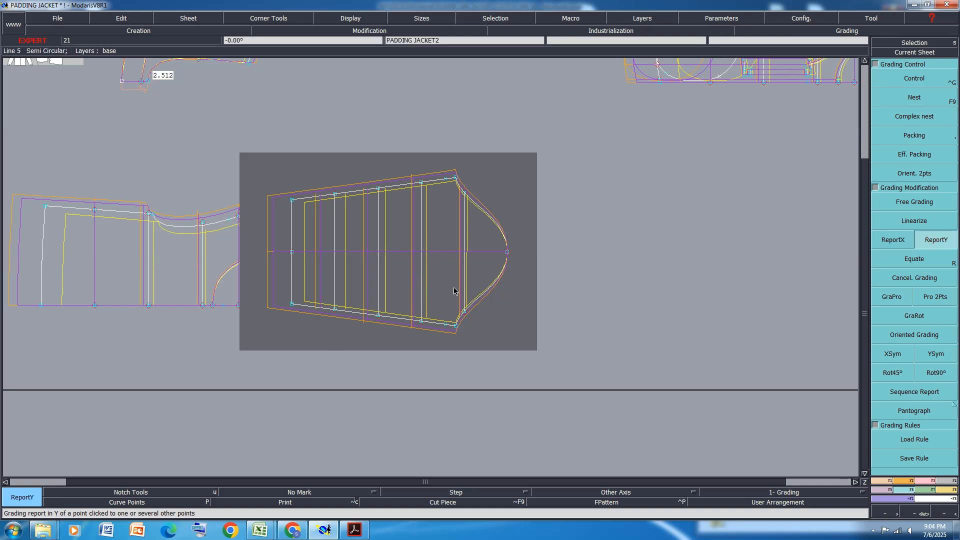
{"action": "left_click_drag", "start_coordinate": [427, 279], "coordinate": [303, 352]}
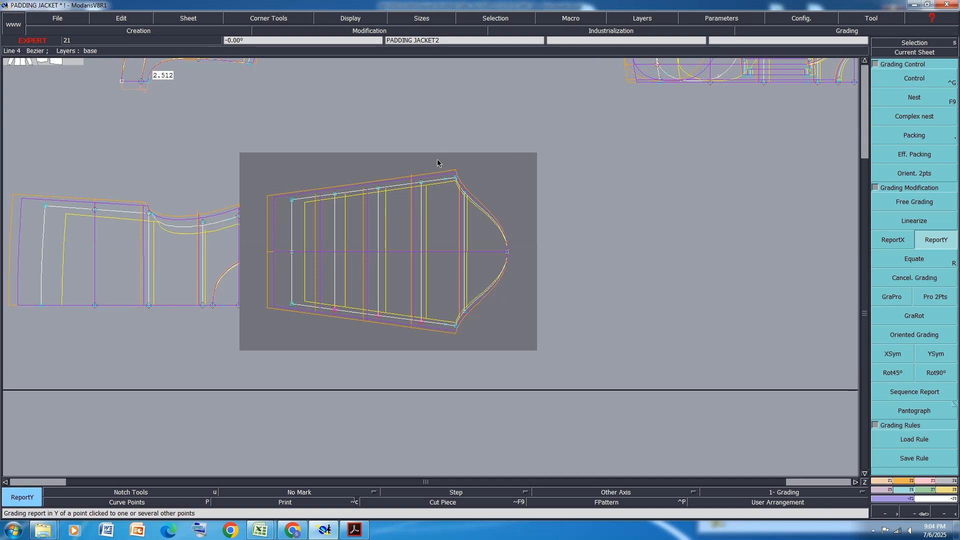
{"action": "left_click_drag", "start_coordinate": [438, 162], "coordinate": [293, 203]}
{"action": "key", "text": "ctrl+s"}
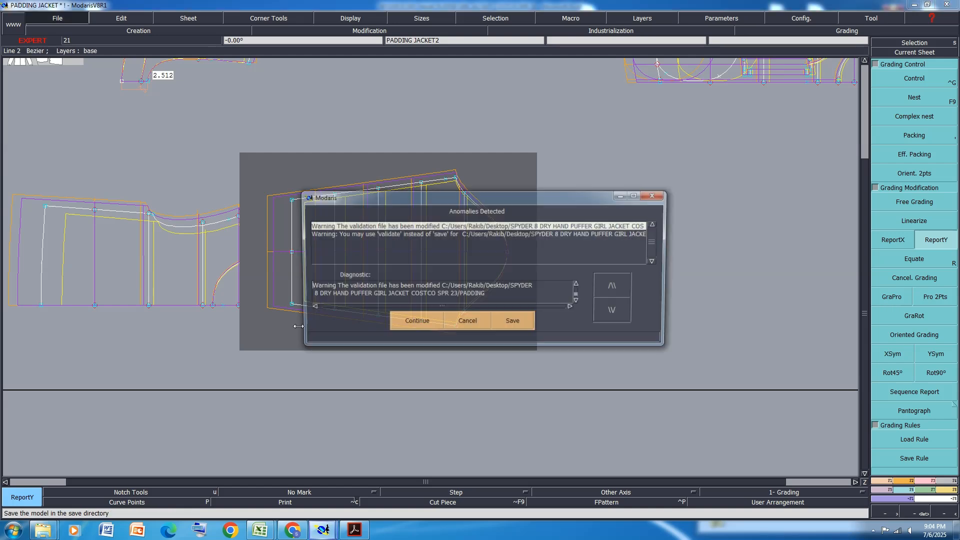
{"action": "left_click", "coordinate": [413, 322]}
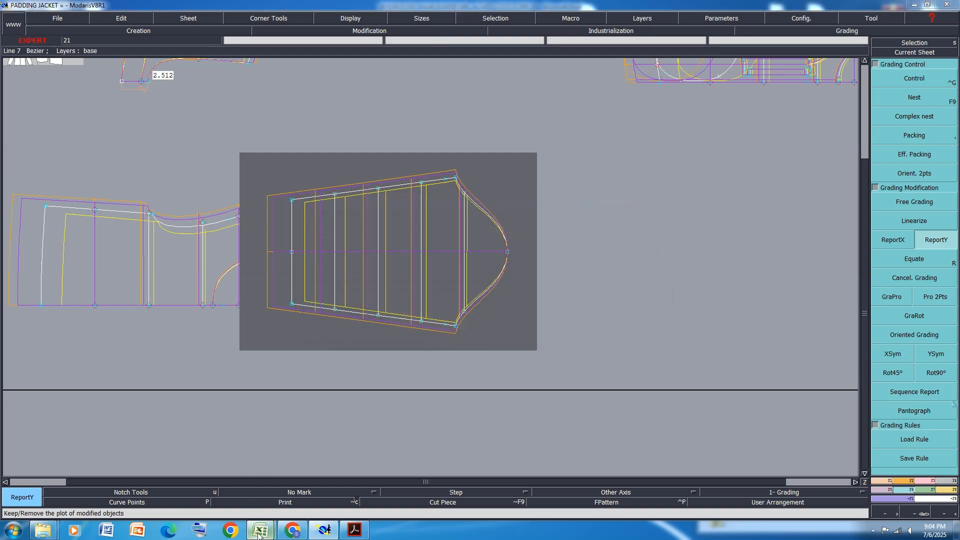
- Switch to the Excel measurement chart and mark the Hip Pocket From Bottom Hem row
{"action": "mouse_move", "coordinate": [259, 534]}
{"action": "left_click", "coordinate": [280, 483]}
{"action": "scroll", "coordinate": [140, 302], "scroll_direction": "down", "scroll_amount": 1}
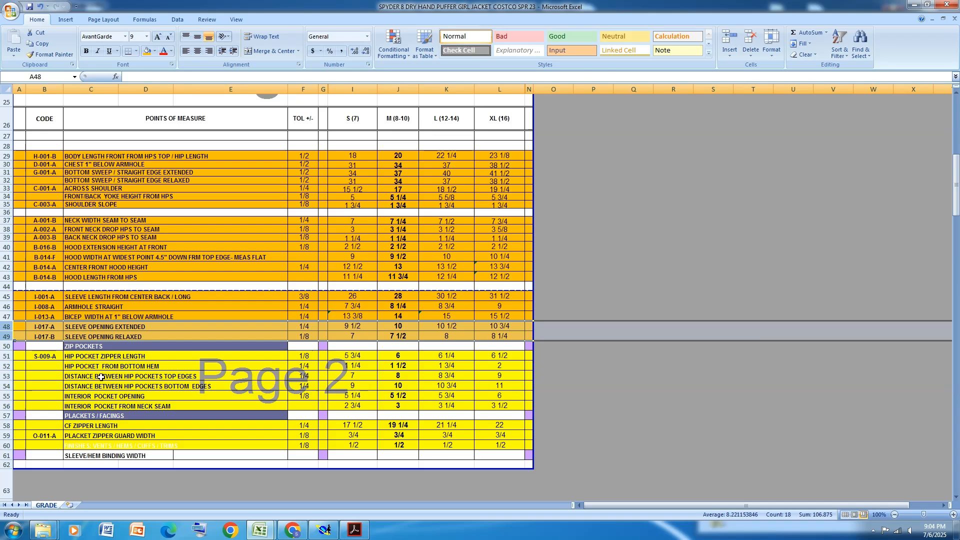
{"action": "left_click", "coordinate": [2, 366]}
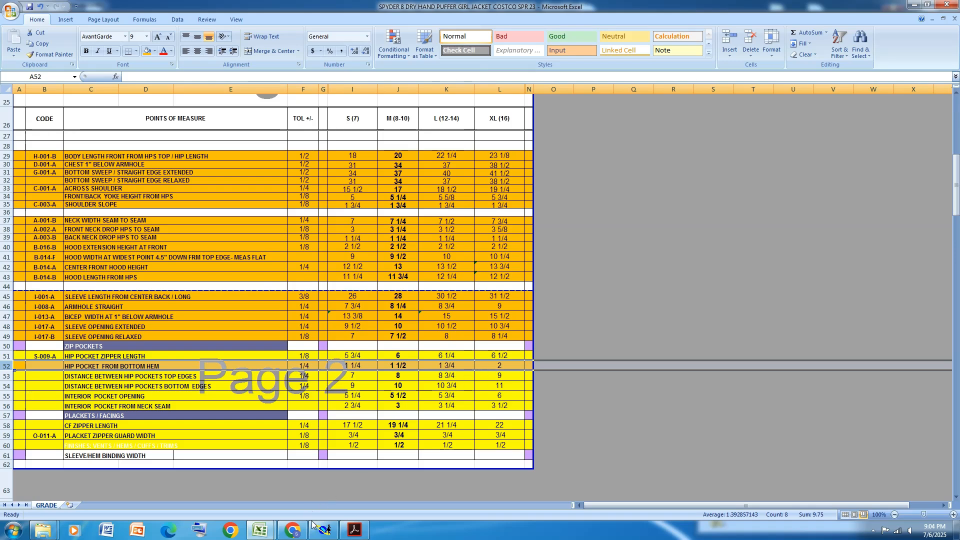
- Switch back to Modaris and stack the front piece's graded sizes on the upper hem corner
{"action": "left_click", "coordinate": [324, 530]}
{"action": "scroll", "coordinate": [374, 260], "scroll_direction": "down", "scroll_amount": 3}
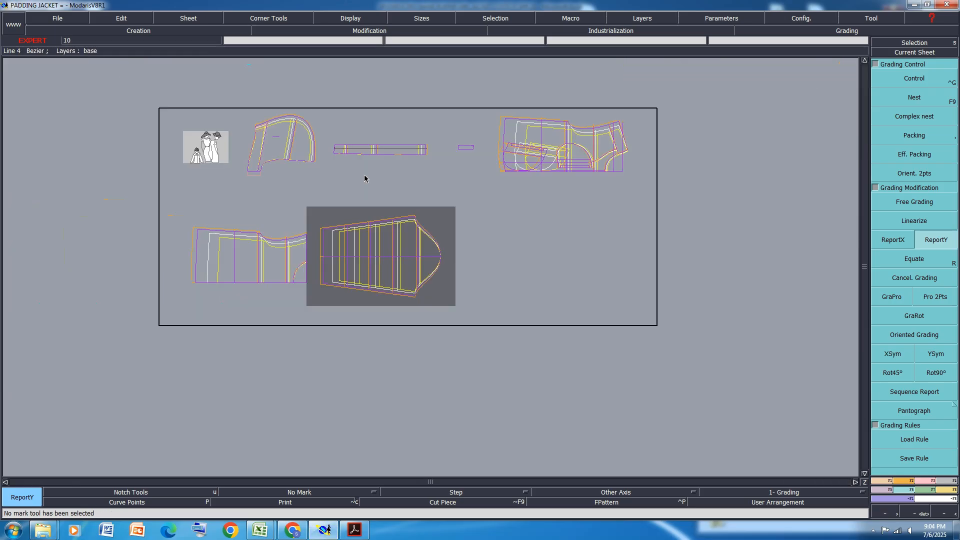
{"action": "scroll", "coordinate": [569, 146], "scroll_direction": "up", "scroll_amount": 7}
{"action": "scroll", "coordinate": [523, 163], "scroll_direction": "down", "scroll_amount": 3}
{"action": "scroll", "coordinate": [537, 212], "scroll_direction": "up", "scroll_amount": 1}
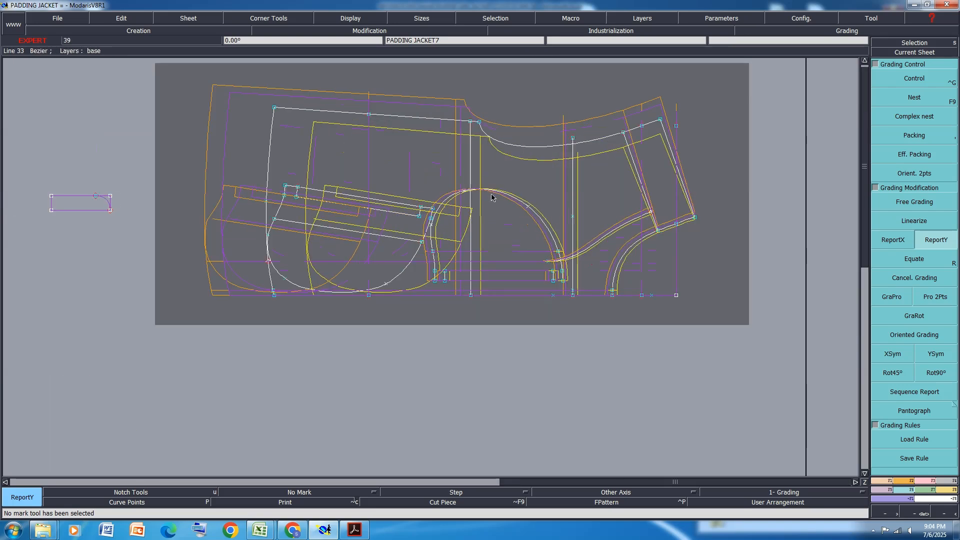
{"action": "left_click", "coordinate": [914, 135]}
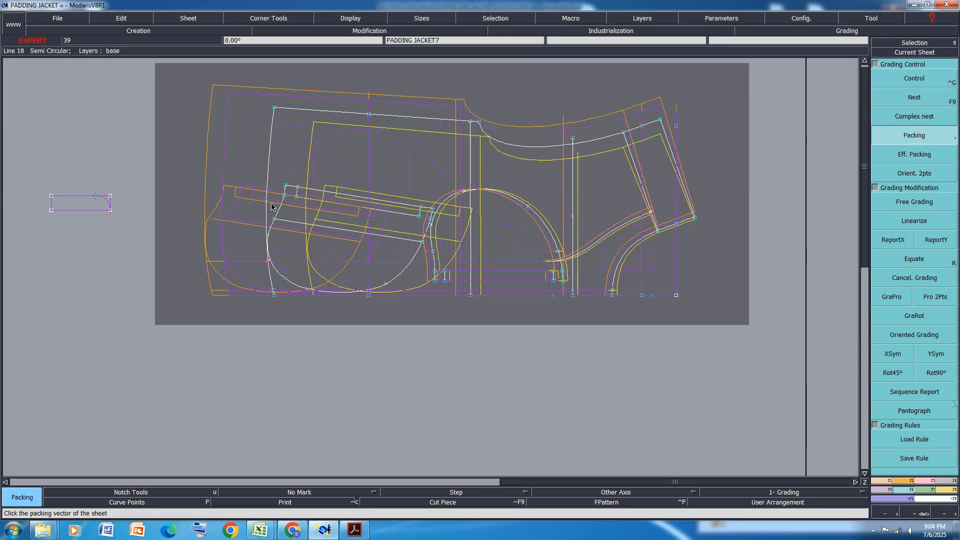
{"action": "left_click", "coordinate": [324, 191]}
{"action": "scroll", "coordinate": [324, 191], "scroll_direction": "up", "scroll_amount": 2}
- Grade the hip pocket's upper hem-side corner in X by 0.25 between every size from S to XL
{"action": "key", "text": "ctrl+g"}
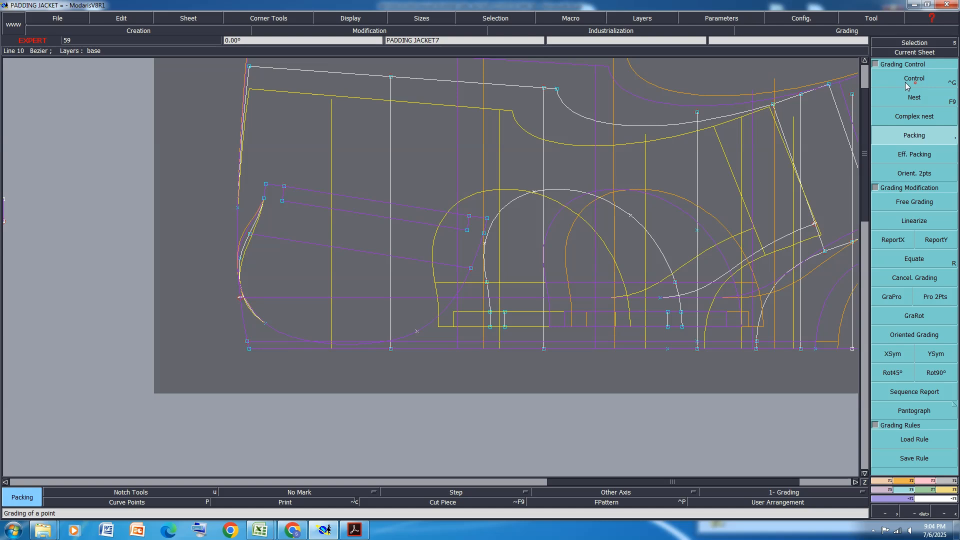
{"action": "left_click", "coordinate": [262, 186]}
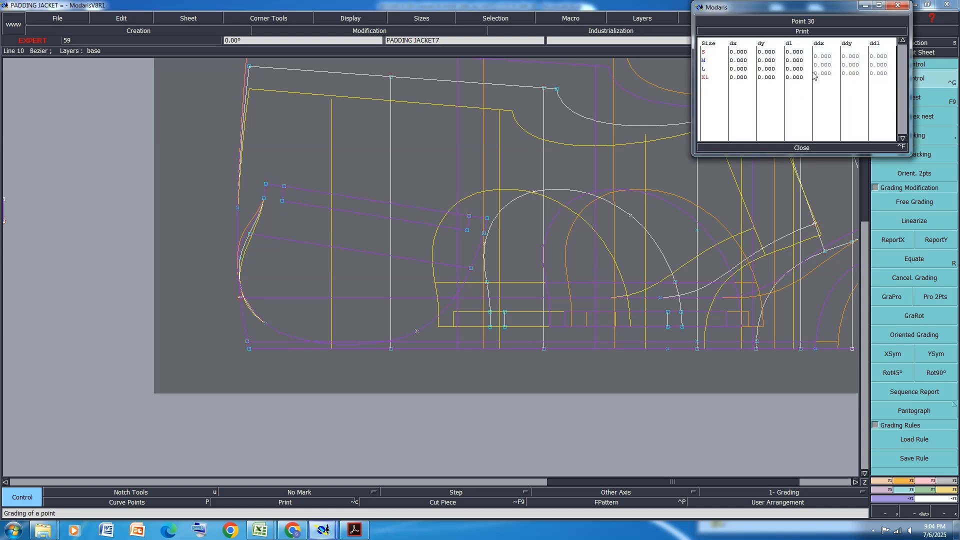
{"action": "left_click_drag", "start_coordinate": [826, 55], "coordinate": [823, 69]}
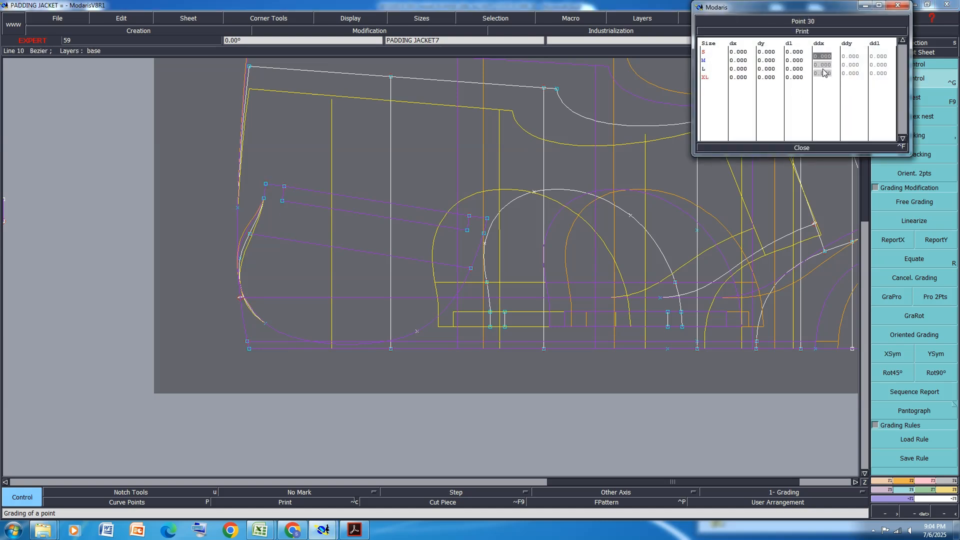
{"action": "type", "text": "-.2"}
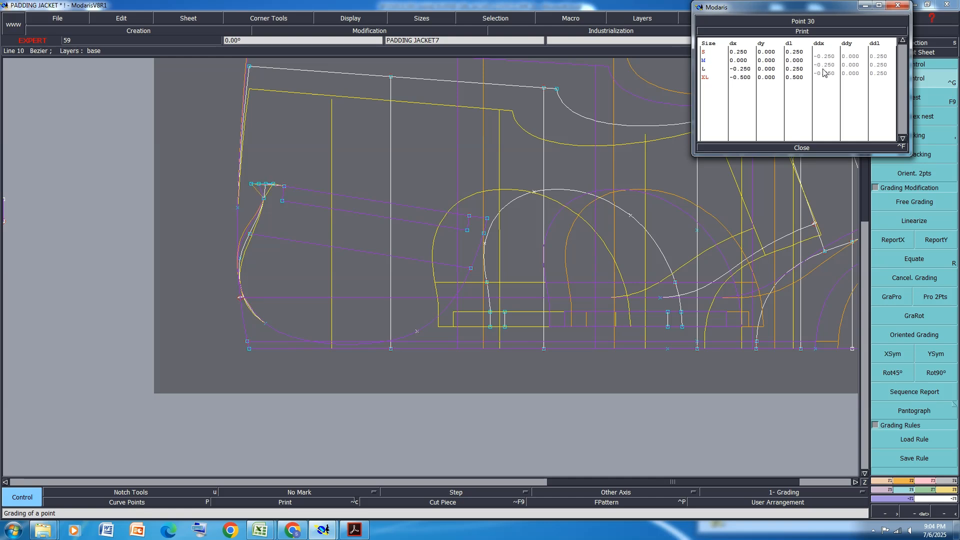
{"action": "left_click_drag", "start_coordinate": [824, 72], "coordinate": [828, 57]}
{"action": "type", "text": "-0"}
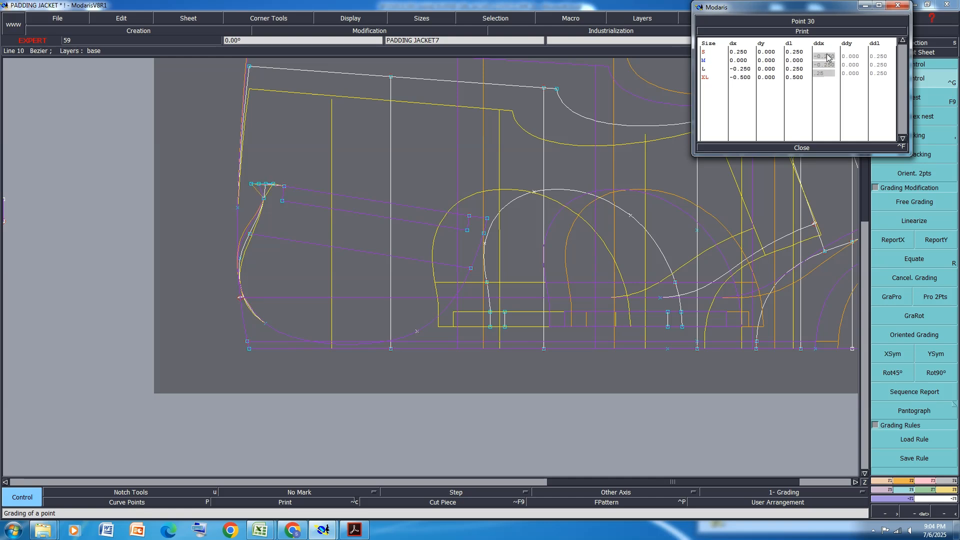
{"action": "type", "text": ".25"}
{"action": "key", "text": "Return"}
{"action": "left_click", "coordinate": [802, 148]}
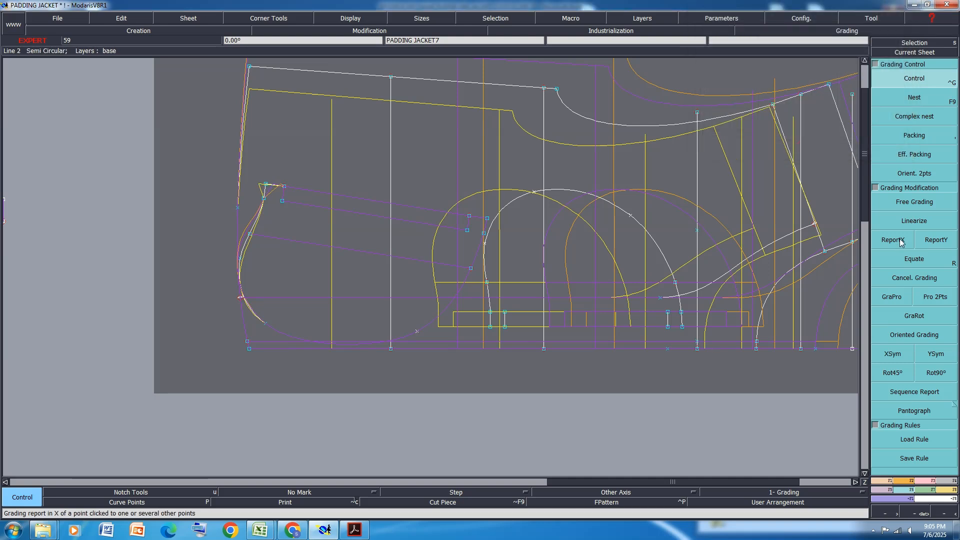
- Report the corner's X grading to the neighbouring points at the hem-side end of the pocket opening
{"action": "left_click", "coordinate": [900, 241]}
{"action": "left_click_drag", "start_coordinate": [302, 153], "coordinate": [243, 269]}
{"action": "left_click", "coordinate": [265, 186]}
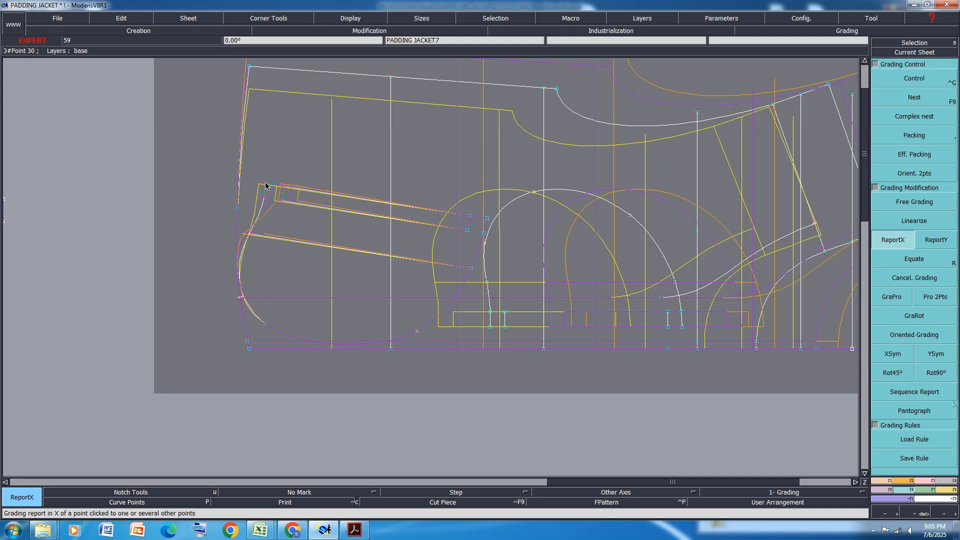
{"action": "scroll", "coordinate": [243, 298], "scroll_direction": "up", "scroll_amount": 2}
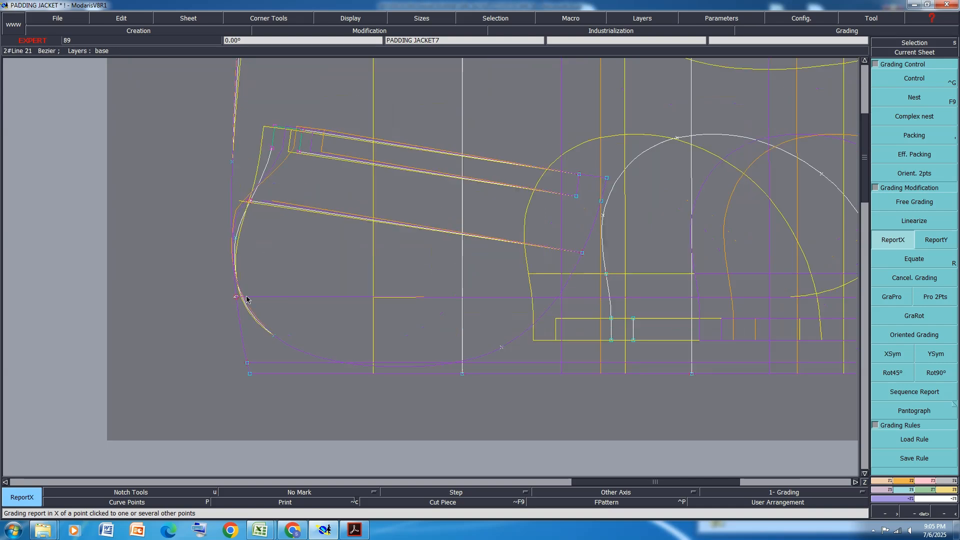
- Report the X grading to the pocket bag's hem-side curve points, undoing the report to the far lower curve point
{"action": "left_click", "coordinate": [239, 240]}
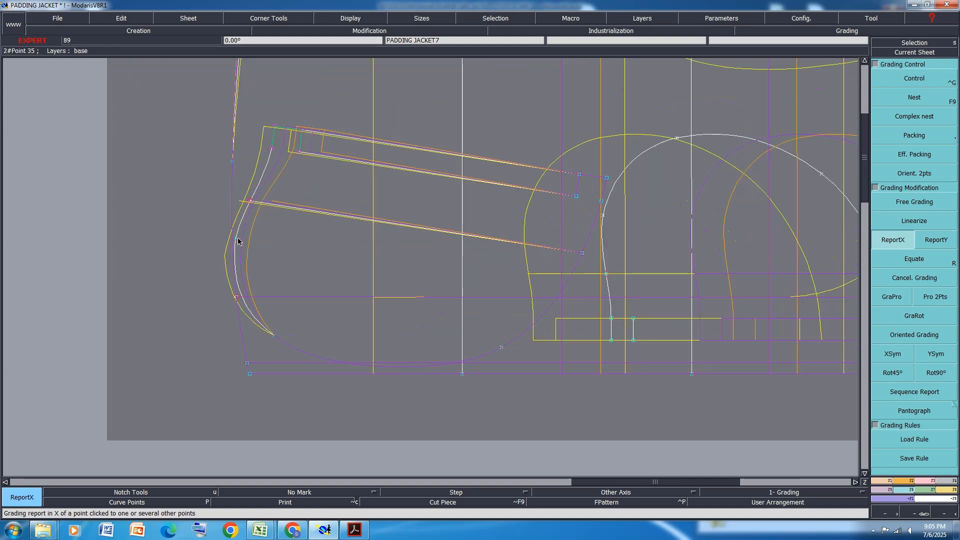
{"action": "left_click", "coordinate": [143, 265]}
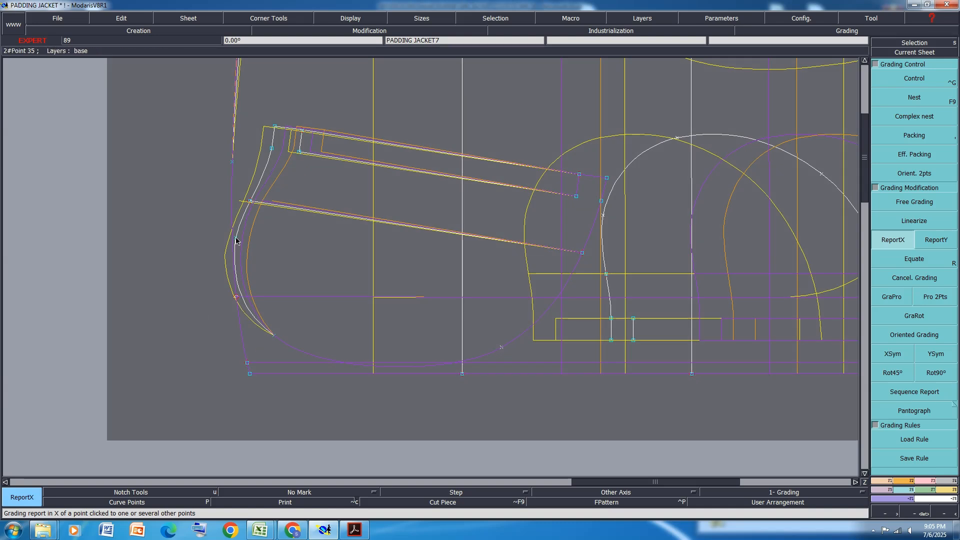
{"action": "left_click", "coordinate": [273, 336]}
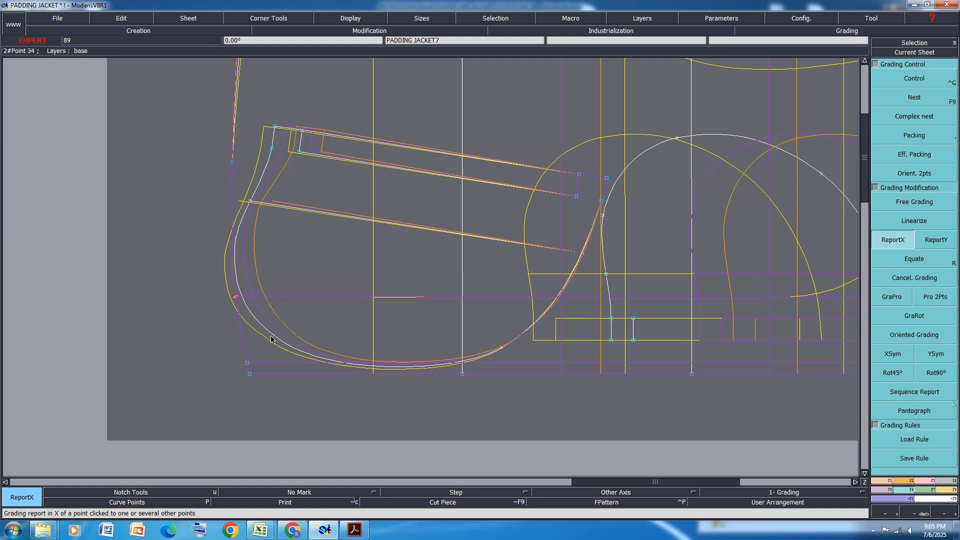
{"action": "left_click", "coordinate": [500, 350]}
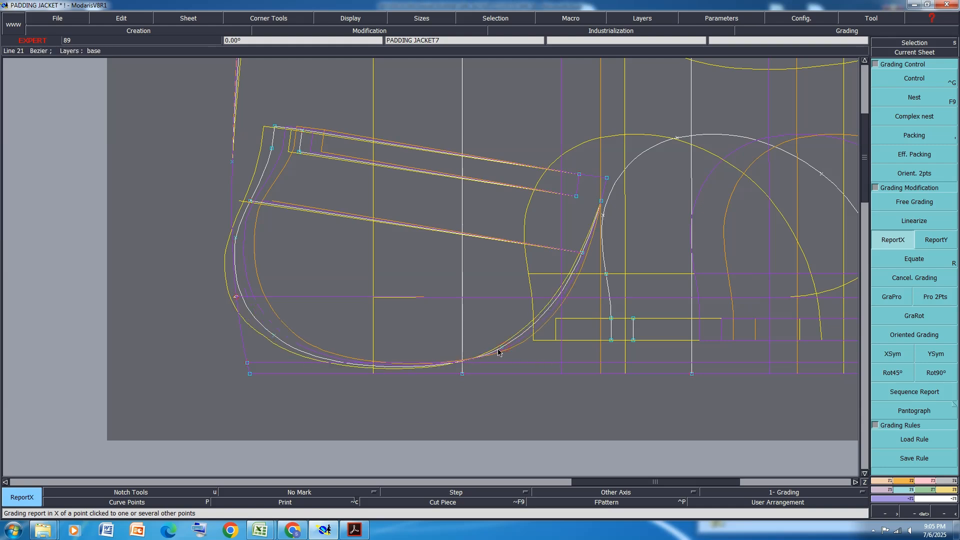
{"action": "key", "text": "ctrl+z"}
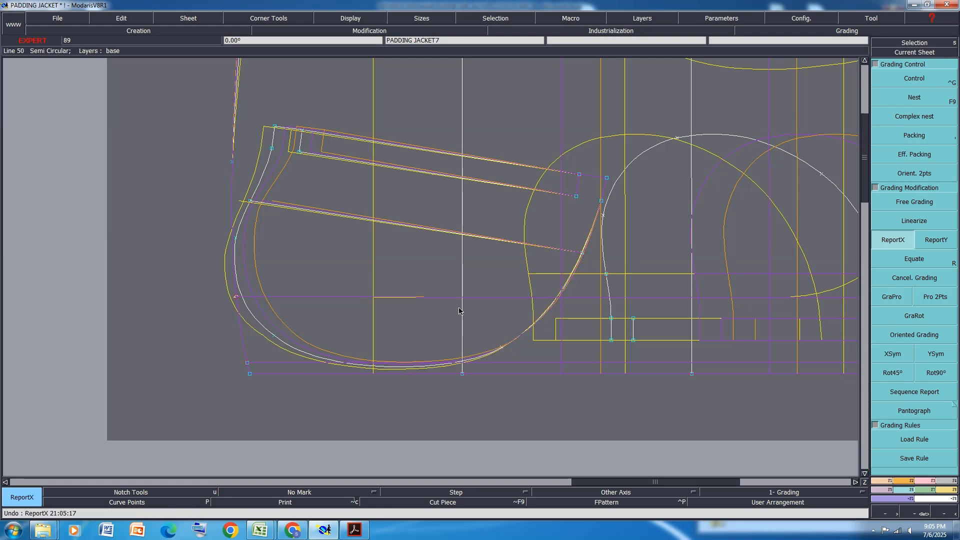
- Stack the sizes on the hip pocket's upper hem-side corner to compare the pocket across sizes
{"action": "scroll", "coordinate": [459, 311], "scroll_direction": "down", "scroll_amount": 2}
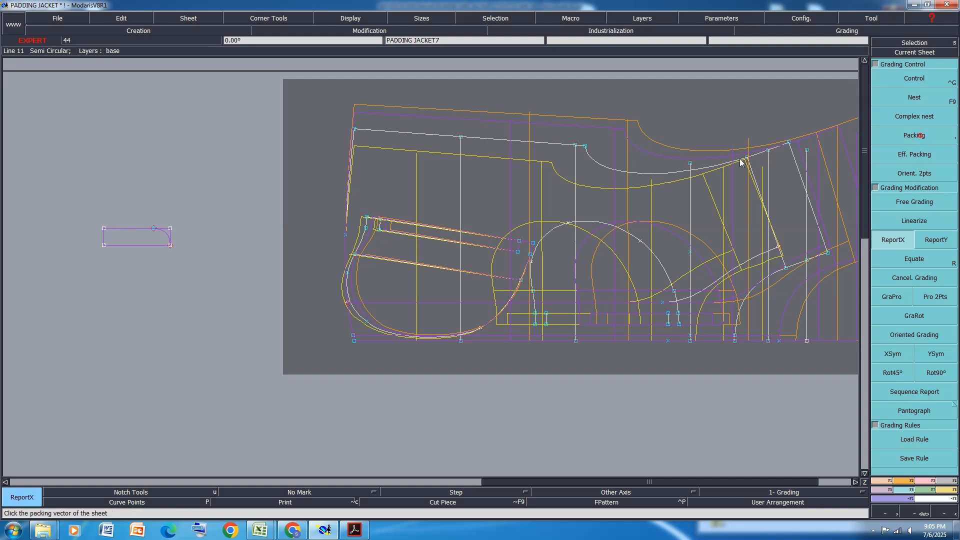
{"action": "left_click", "coordinate": [921, 137]}
{"action": "left_click", "coordinate": [366, 218]}
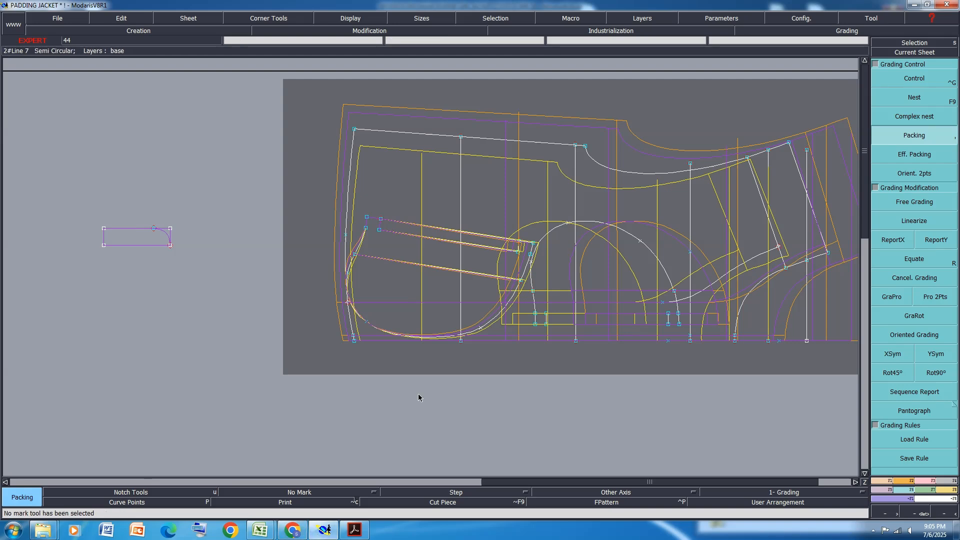
- Consult the hip pocket distances in the Excel chart, then return to Modaris and release the size stacking
{"action": "left_click", "coordinate": [323, 530]}
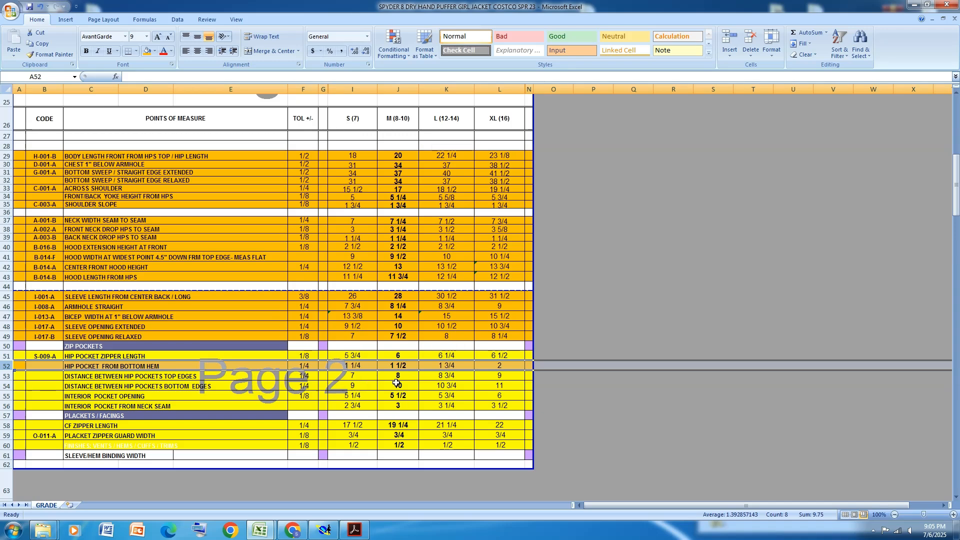
{"action": "left_click", "coordinate": [324, 530]}
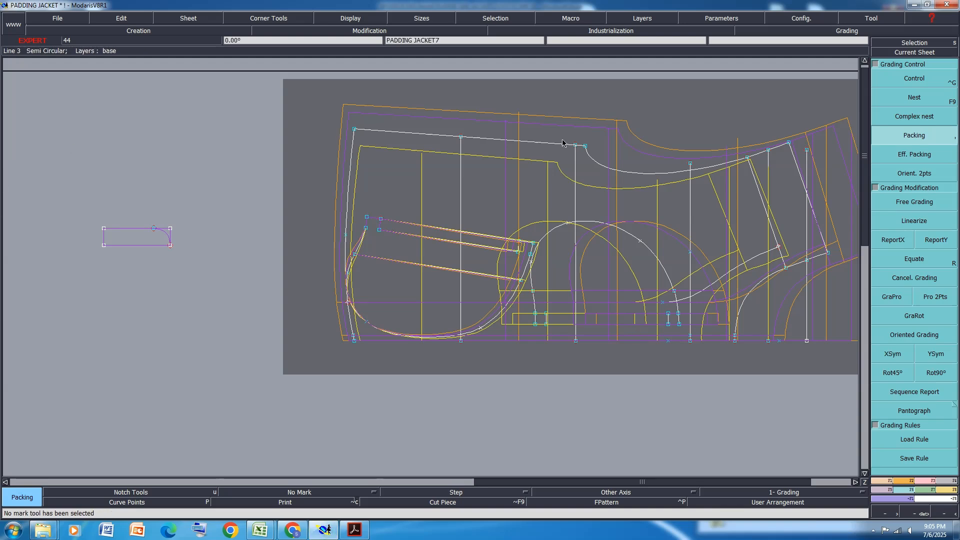
{"action": "left_click", "coordinate": [259, 225]}
{"action": "scroll", "coordinate": [457, 316], "scroll_direction": "down", "scroll_amount": 2}
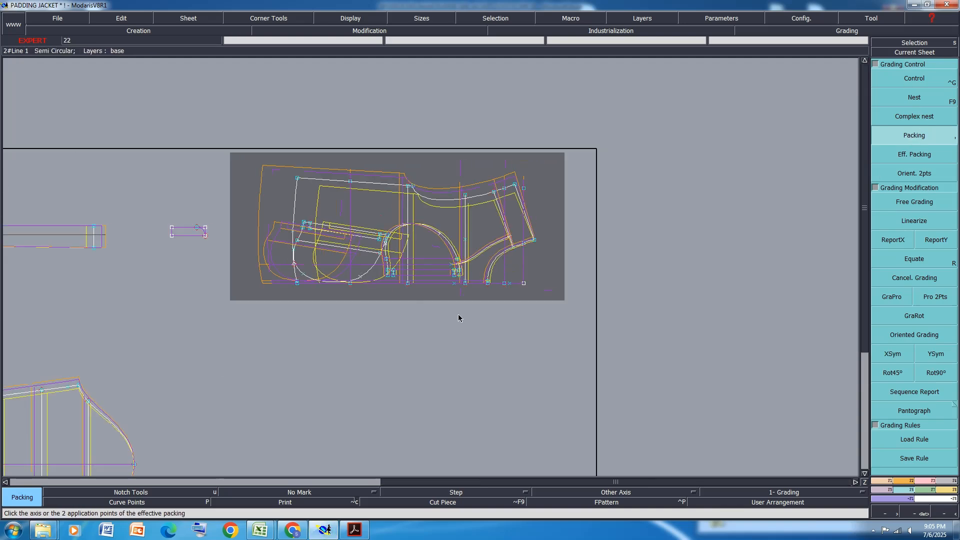
- Grade the pocket's upper corner farthest from the hem in Y by 0.5 from S to M, 0.375 from M to L and 0.25 from L to XL
{"action": "scroll", "coordinate": [412, 274], "scroll_direction": "up", "scroll_amount": 5}
{"action": "scroll", "coordinate": [410, 275], "scroll_direction": "down", "scroll_amount": 3}
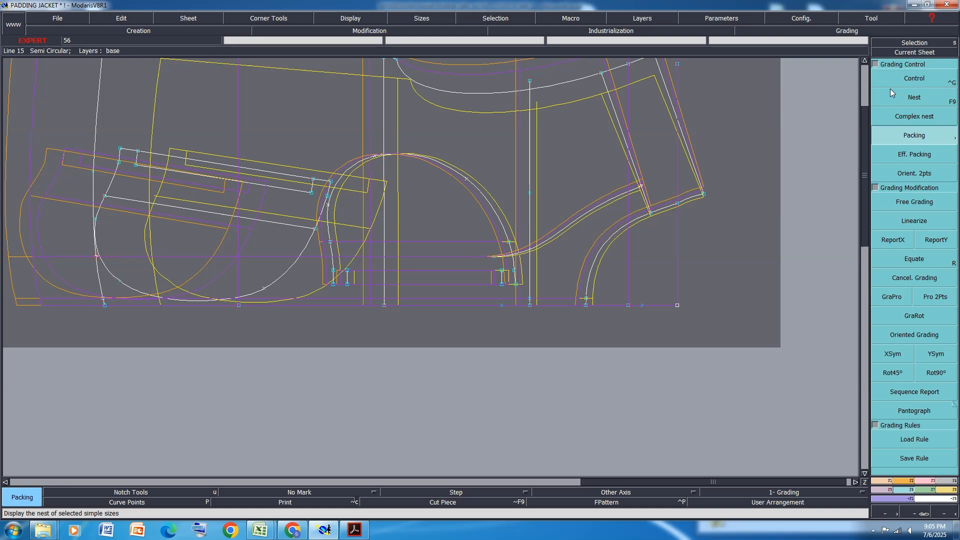
{"action": "left_click", "coordinate": [915, 78]}
{"action": "left_click", "coordinate": [331, 183]}
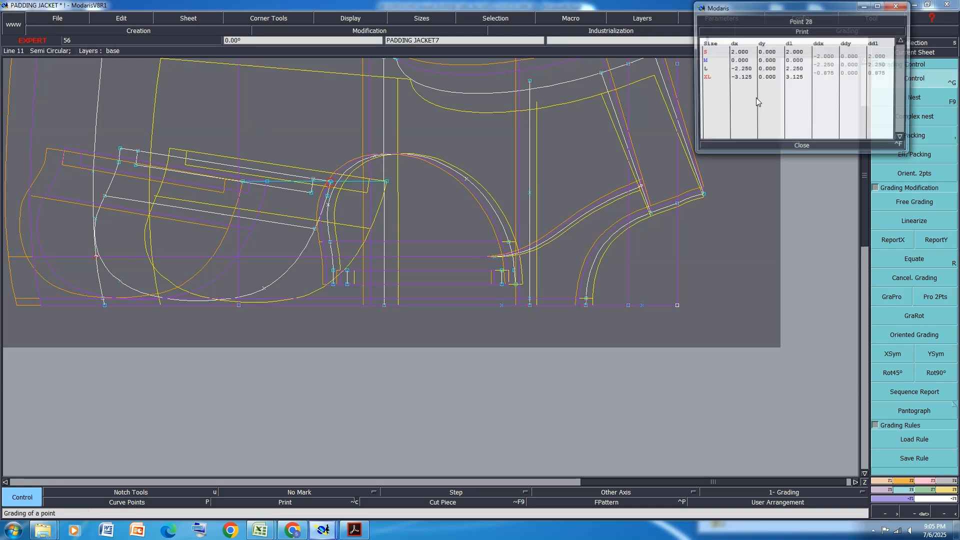
{"action": "left_click", "coordinate": [855, 56]}
{"action": "type", "text": ".5"}
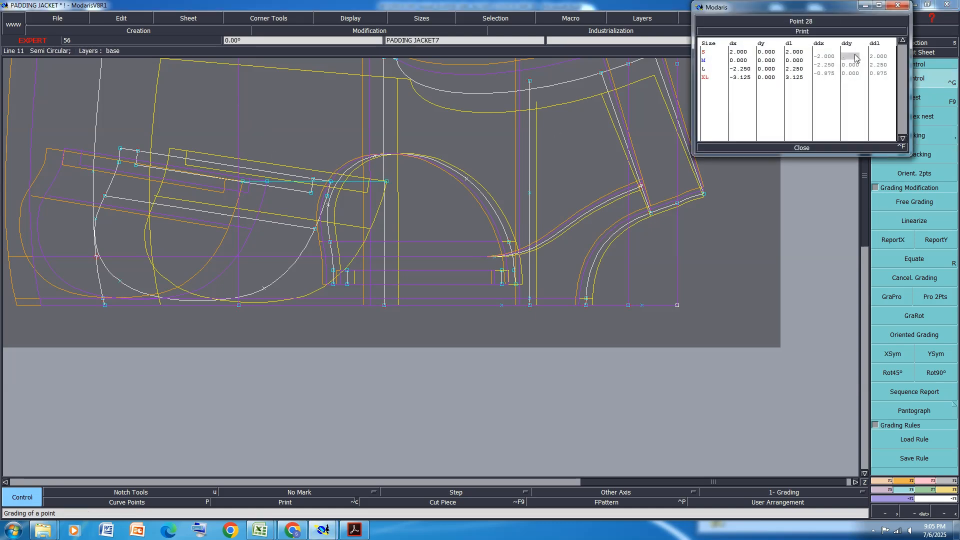
{"action": "key", "text": "Return"}
{"action": "left_click", "coordinate": [854, 66]}
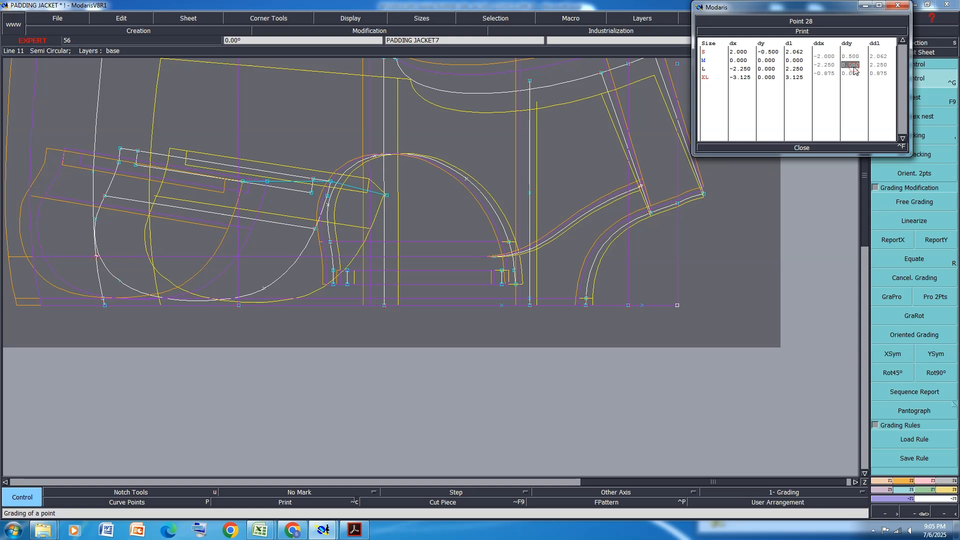
{"action": "type", "text": ".375"}
{"action": "key", "text": "Return"}
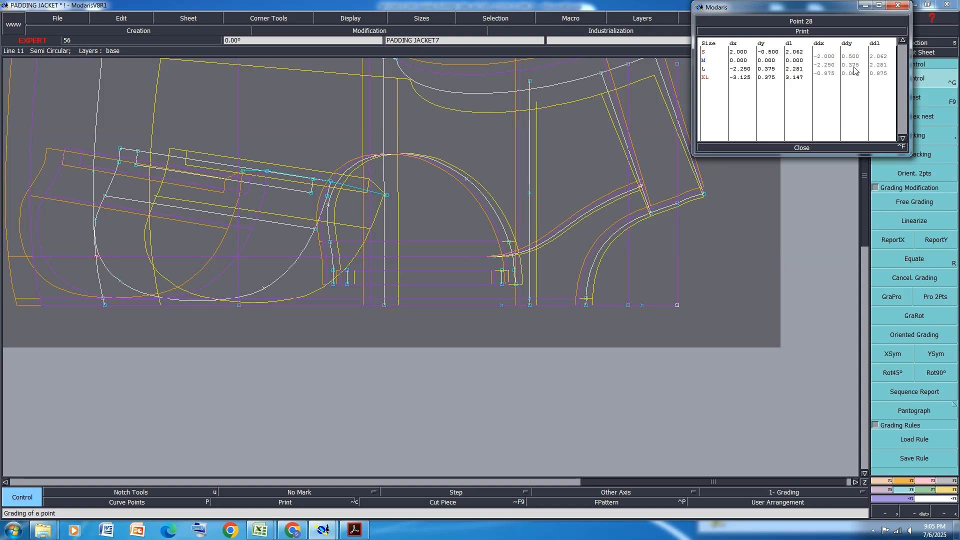
{"action": "left_click", "coordinate": [853, 74]}
{"action": "type", "text": ".25"}
{"action": "key", "text": "Return"}
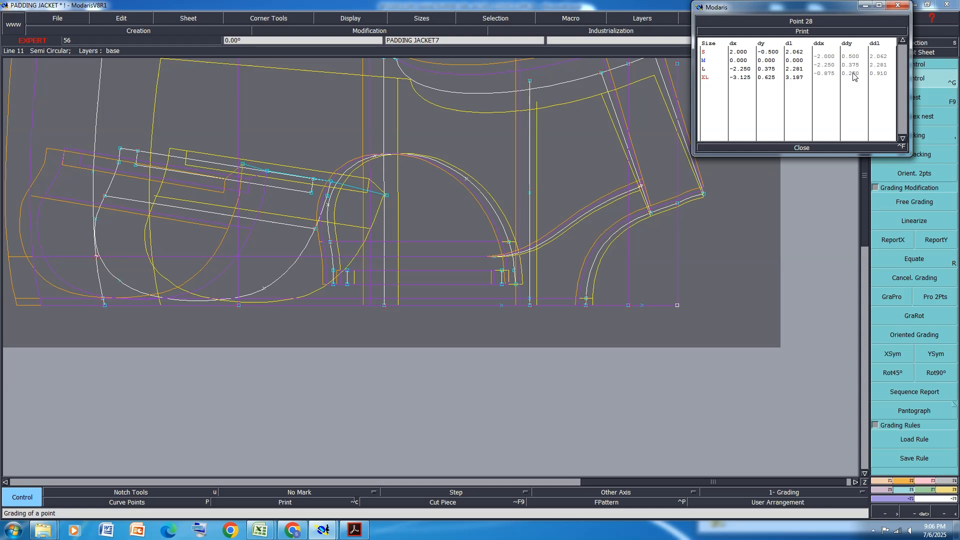
{"action": "left_click", "coordinate": [805, 148]}
- Report that corner's Y grading to the other corner points at both ends of the hip pocket opening
{"action": "left_click", "coordinate": [936, 240]}
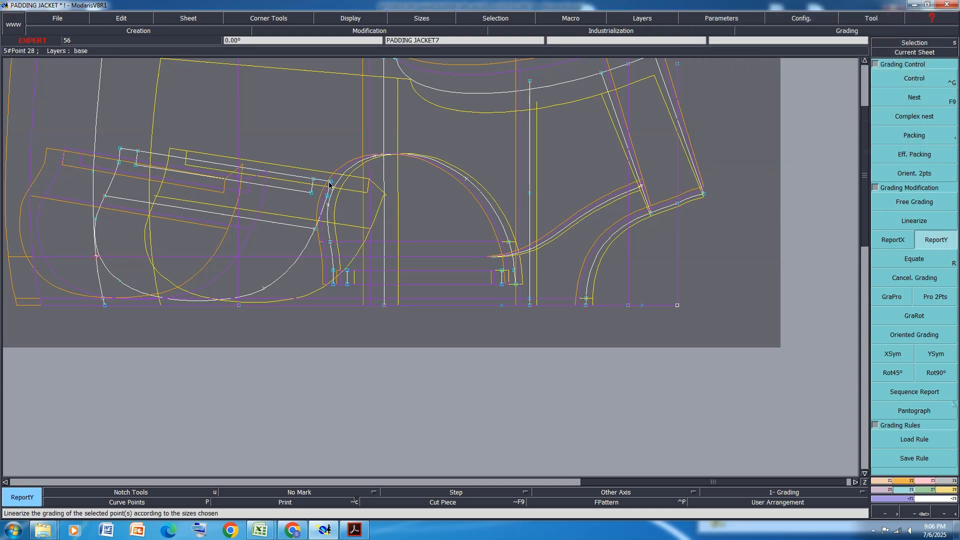
{"action": "left_click", "coordinate": [329, 194]}
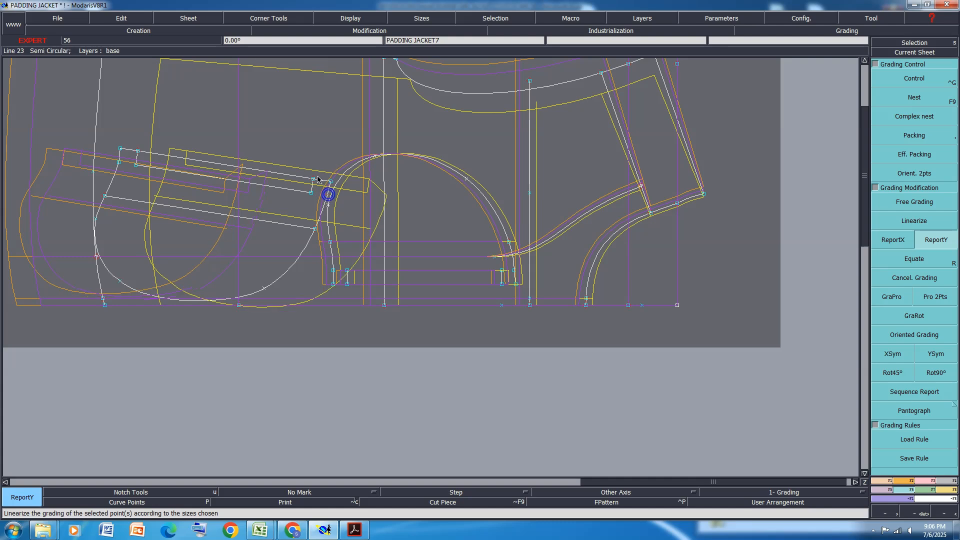
{"action": "left_click", "coordinate": [314, 179]}
{"action": "left_click", "coordinate": [312, 193]}
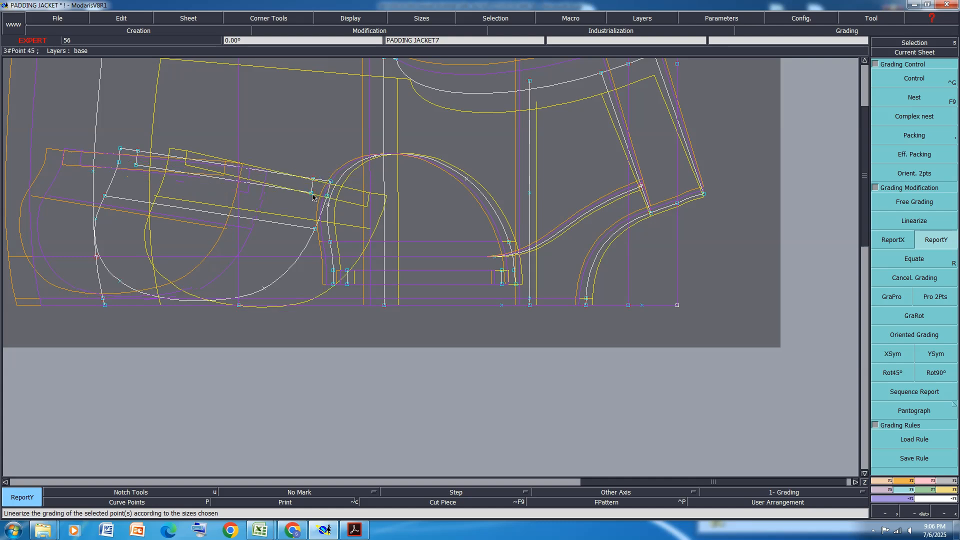
{"action": "left_click", "coordinate": [138, 151]}
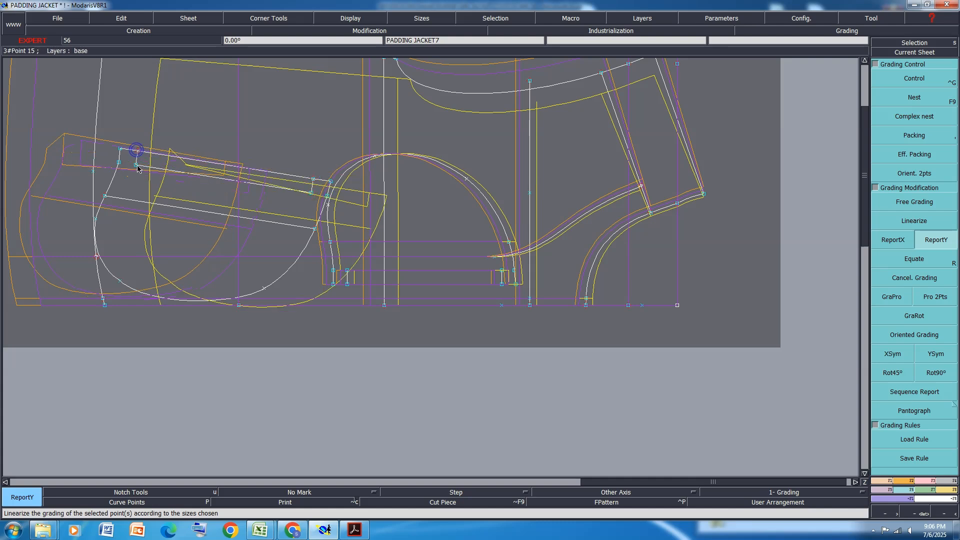
{"action": "left_click", "coordinate": [138, 165]}
{"action": "left_click", "coordinate": [121, 149]}
{"action": "left_click", "coordinate": [121, 163]}
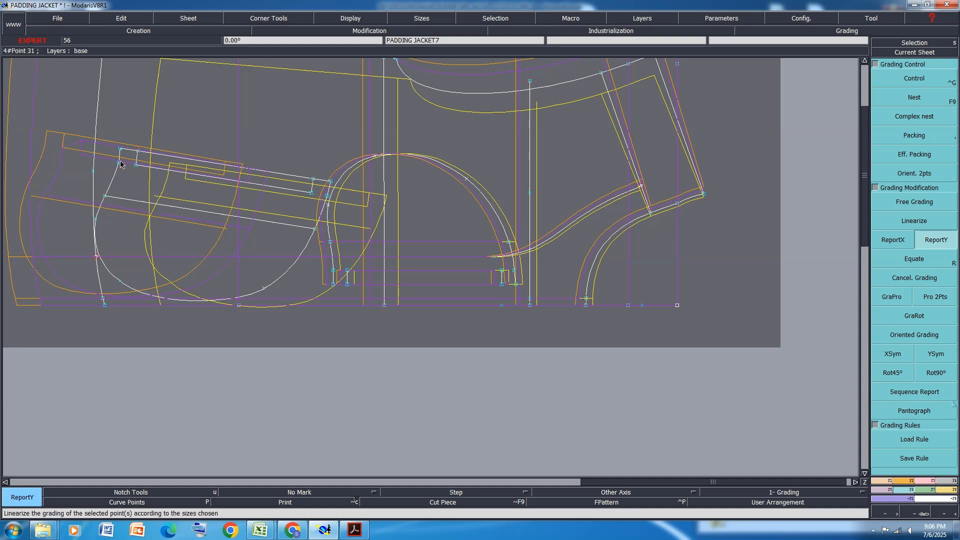
- Switch to the Excel chart and mark the two Distance Between Hip Pockets rows, for top and bottom edges
{"action": "left_click", "coordinate": [324, 531]}
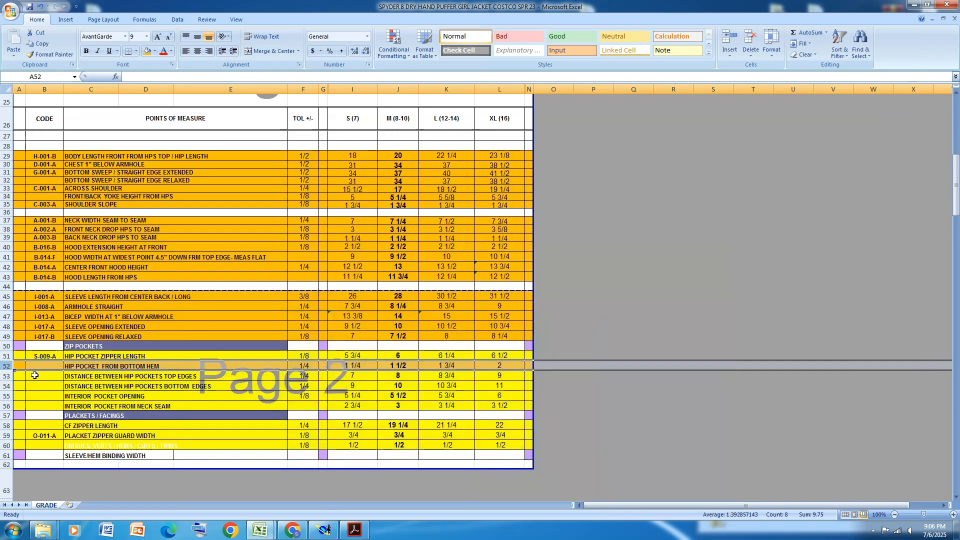
{"action": "left_click", "coordinate": [6, 376]}
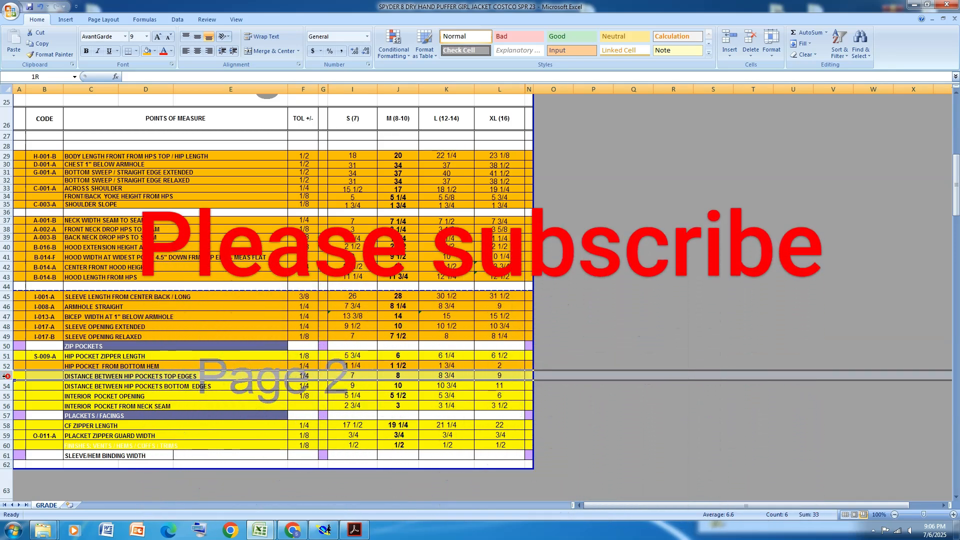
{"action": "left_click_drag", "start_coordinate": [6, 376], "coordinate": [5, 382]}
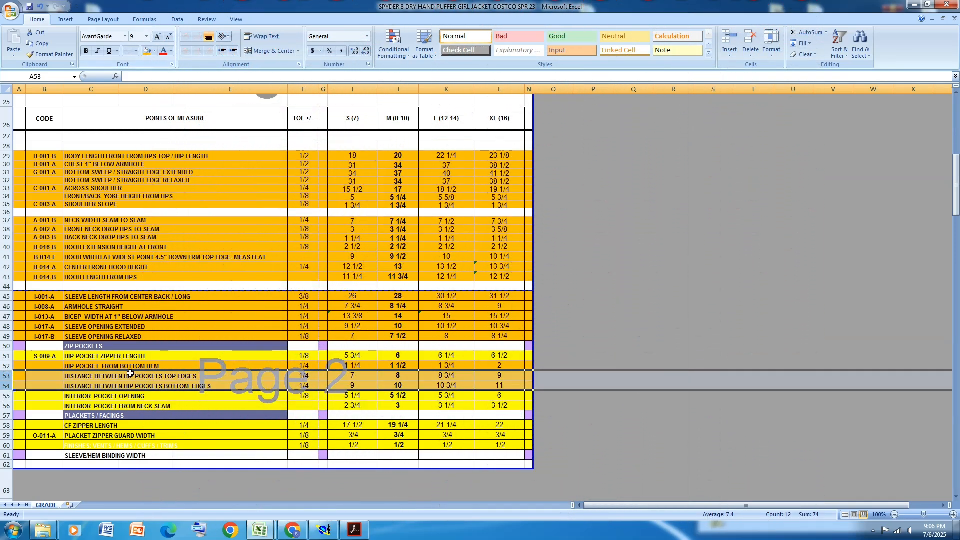
- Fill the Interior Pocket Opening and Interior Pocket From Neck Seam rows with orange
{"action": "left_click", "coordinate": [200, 426]}
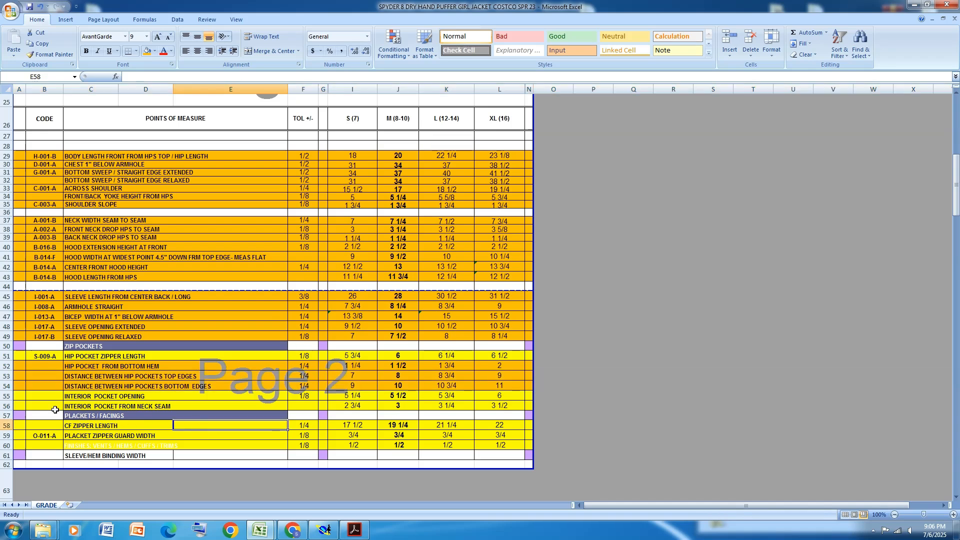
{"action": "left_click_drag", "start_coordinate": [6, 396], "coordinate": [9, 403]}
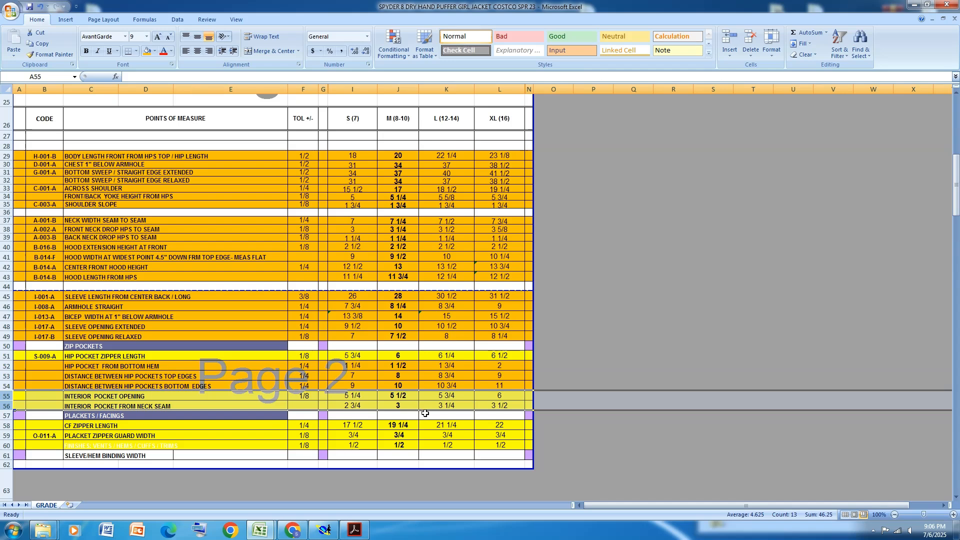
{"action": "left_click", "coordinate": [147, 50]}
{"action": "left_click", "coordinate": [385, 425]}
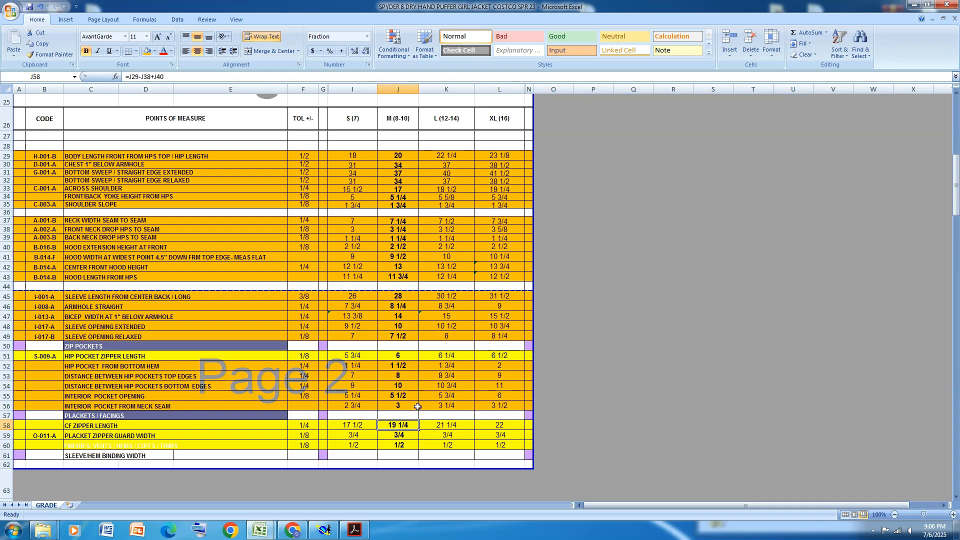
- Switch to Modaris and, with the size stacking released, grade the interior pocket's outer corner at its neck end in X by -0.25 between all sizes
{"action": "left_click", "coordinate": [324, 530]}
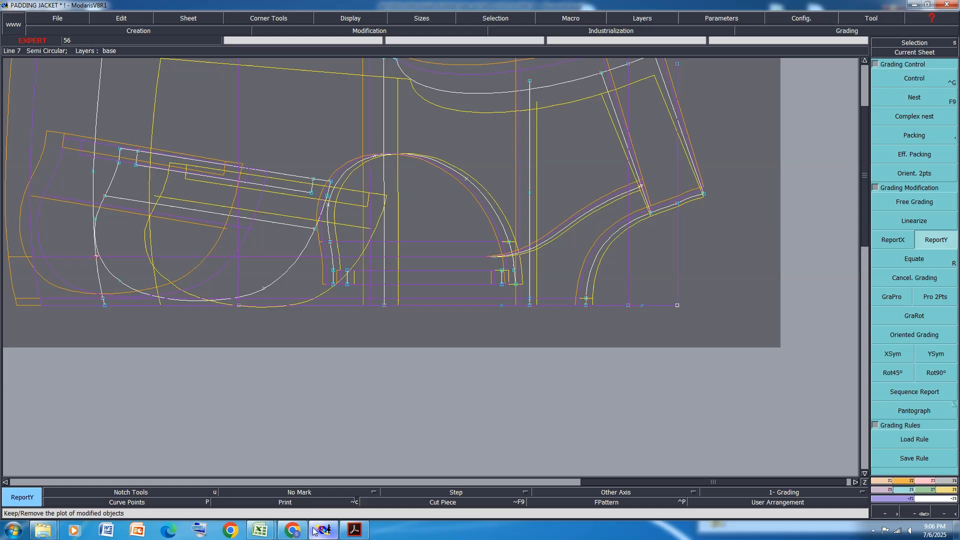
{"action": "left_click", "coordinate": [923, 134]}
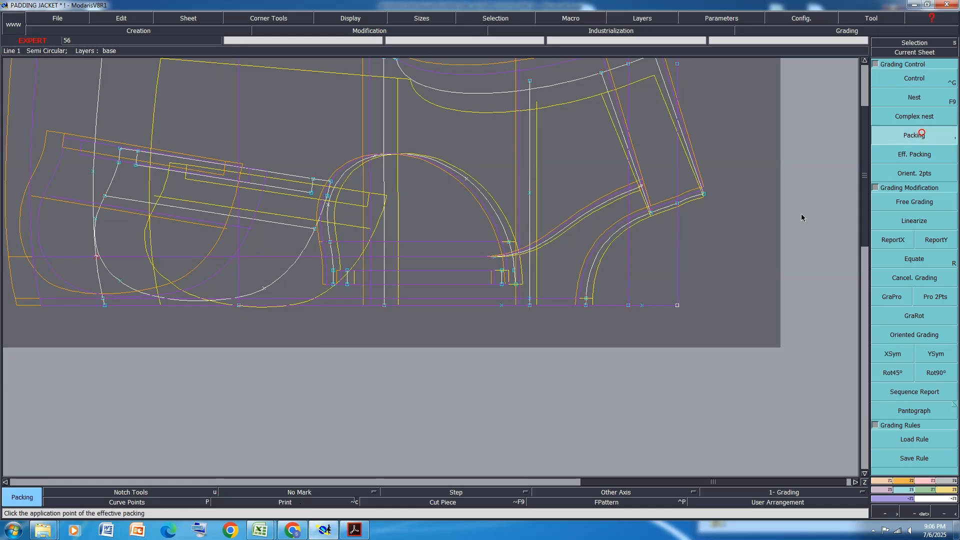
{"action": "left_click", "coordinate": [914, 80]}
{"action": "scroll", "coordinate": [505, 278], "scroll_direction": "up", "scroll_amount": 1}
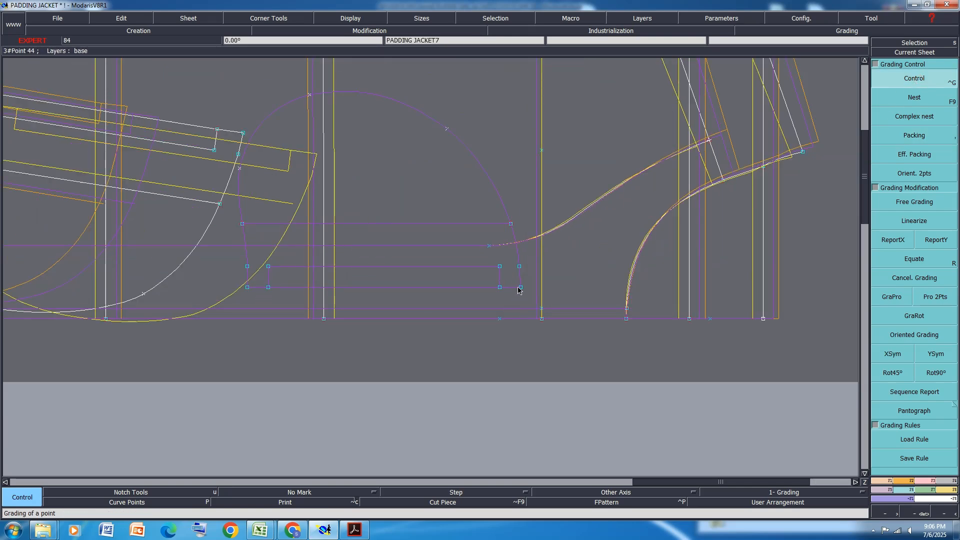
{"action": "left_click", "coordinate": [520, 288]}
{"action": "left_click_drag", "start_coordinate": [827, 55], "coordinate": [823, 74]}
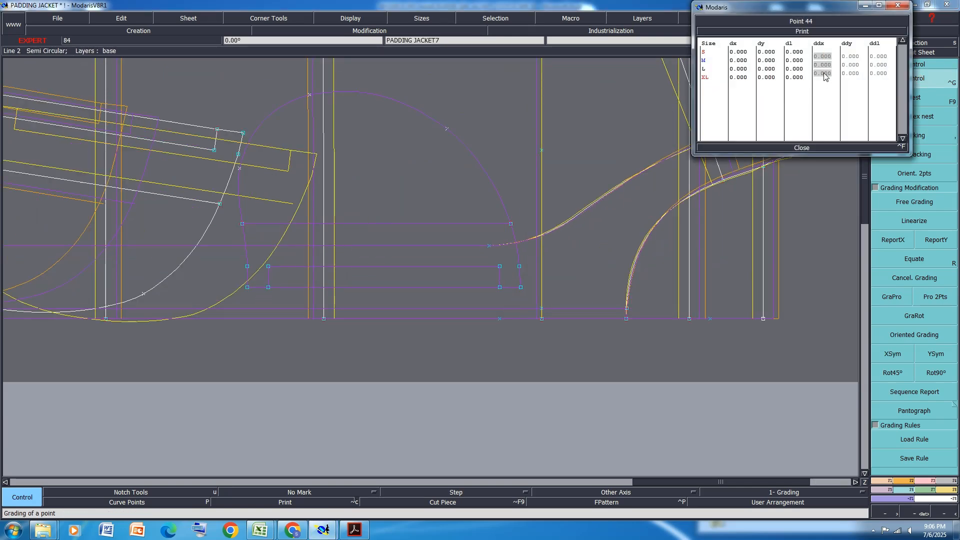
{"action": "type", "text": "-.25"}
{"action": "key", "text": "Return"}
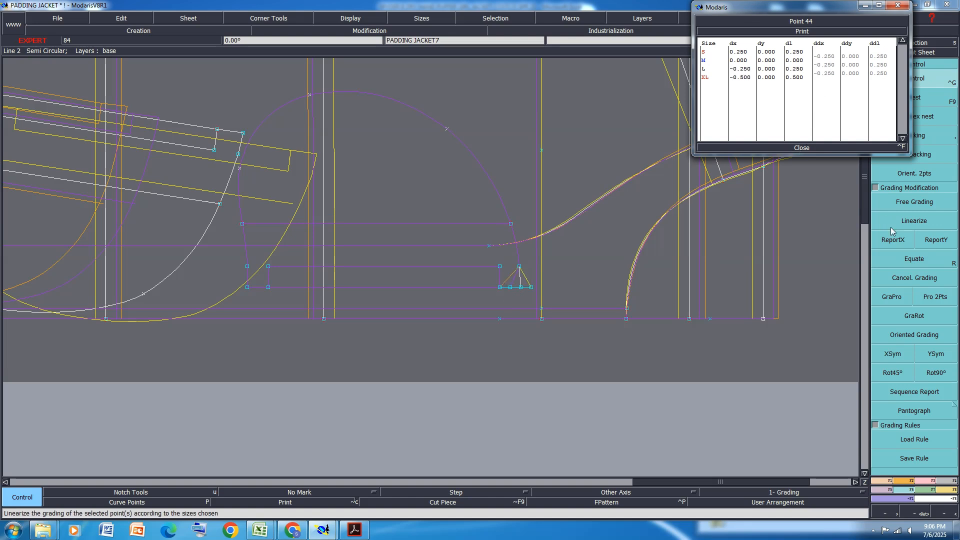
{"action": "left_click", "coordinate": [807, 148]}
- Report that corner's X grading to the other interior pocket points
{"action": "left_click", "coordinate": [893, 240]}
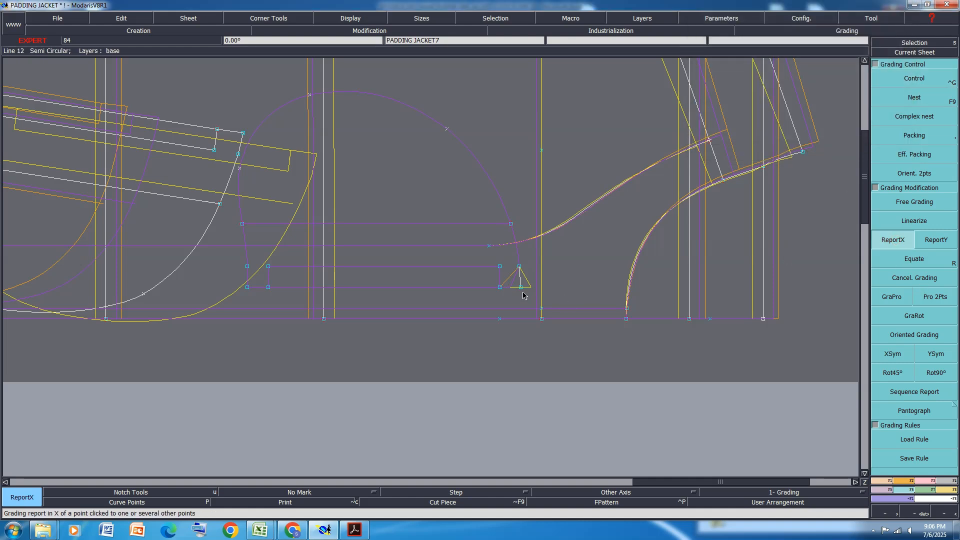
- Report the X grading of the interior pocket's neck-side lower corner to the curve end, opening line and zipper-strip end points
{"action": "left_click_drag", "start_coordinate": [529, 201], "coordinate": [489, 291]}
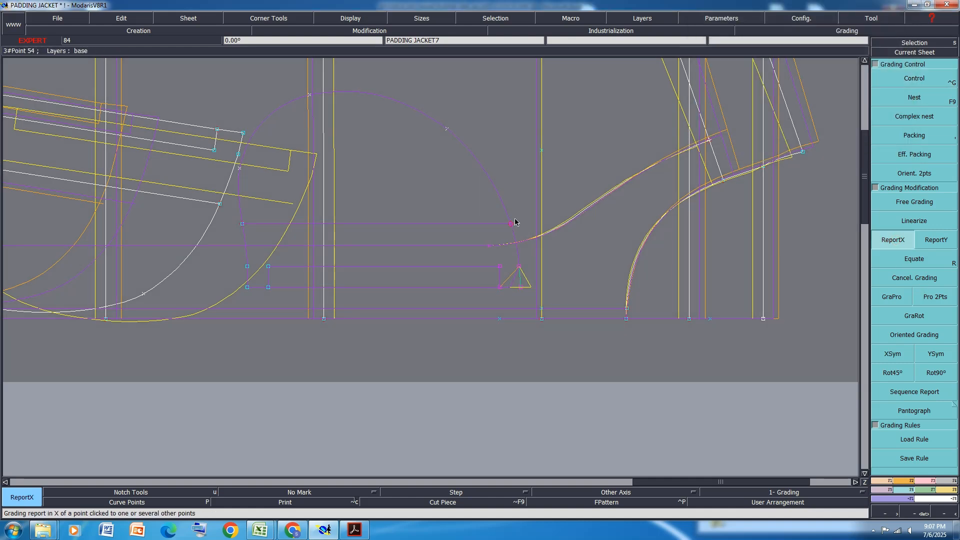
{"action": "left_click_drag", "start_coordinate": [524, 194], "coordinate": [501, 306]}
{"action": "left_click", "coordinate": [522, 289]}
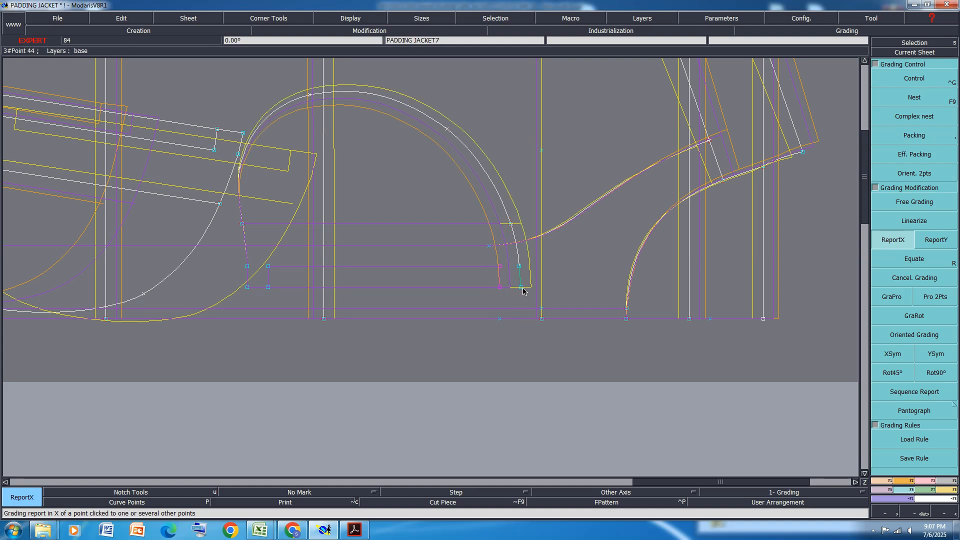
{"action": "left_click", "coordinate": [499, 287]}
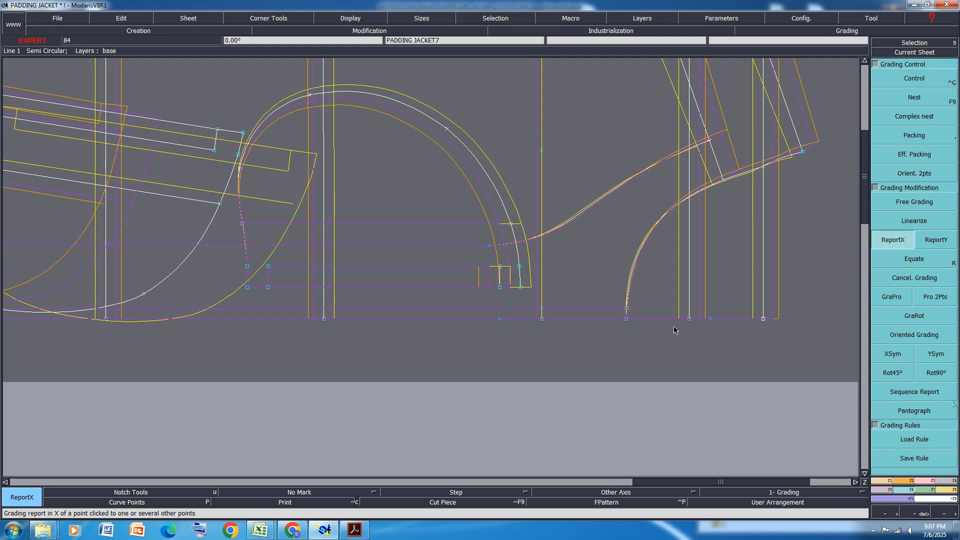
- Check the interior pocket measurements in the SPYDER 8 grading sheet in Excel, and return to Modaris
{"action": "mouse_move", "coordinate": [260, 530]}
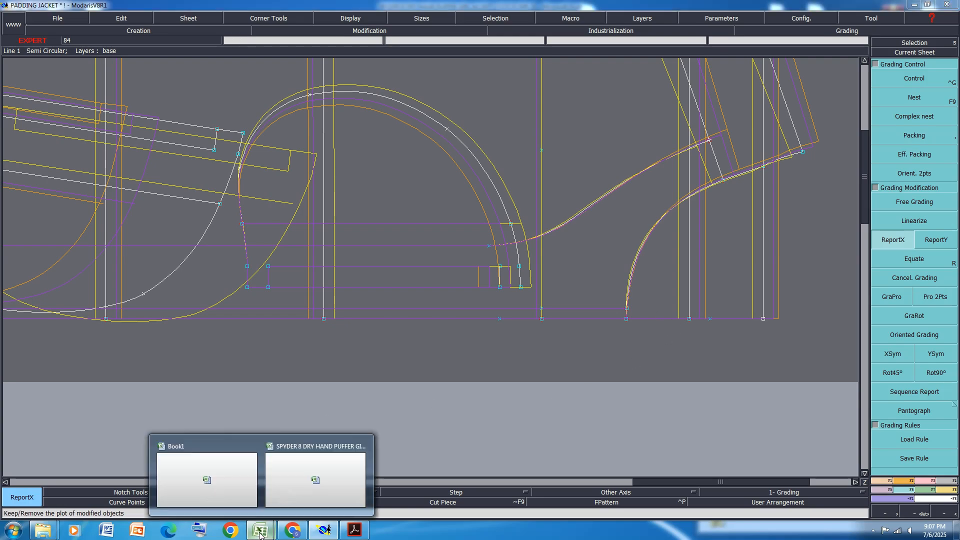
{"action": "left_click", "coordinate": [325, 486]}
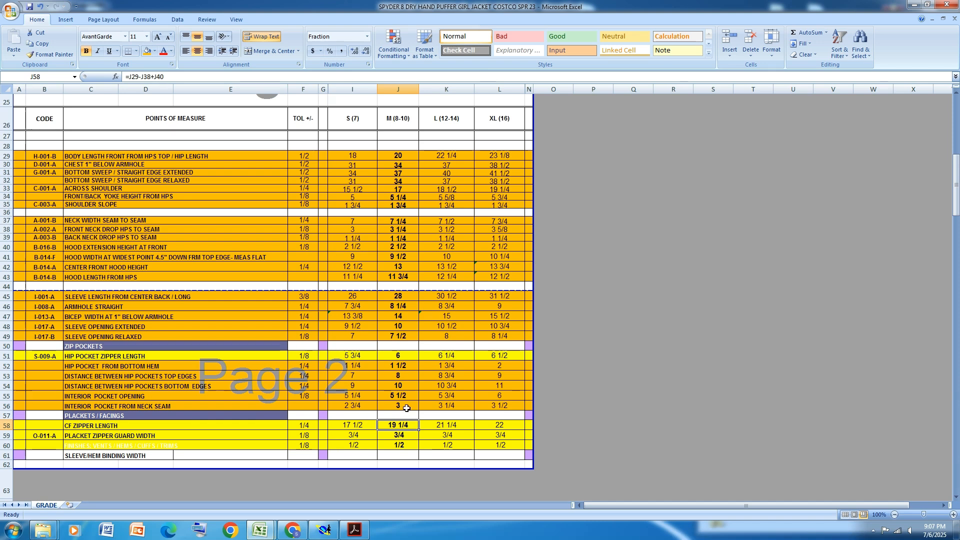
{"action": "left_click", "coordinate": [324, 530]}
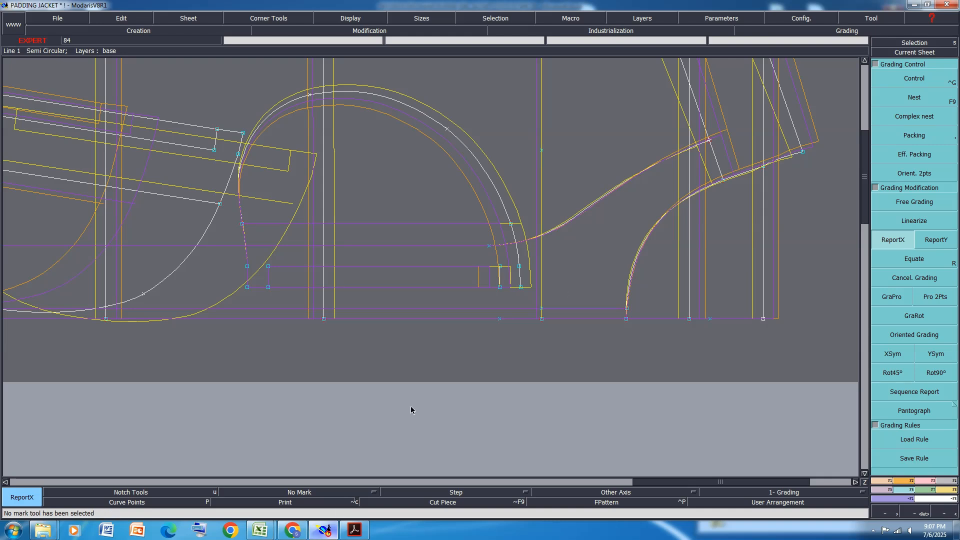
- Pack the sizes on the interior pocket's neck-side lower corner and set the opposite lower corner's ddx increments to -0.250
{"action": "left_click", "coordinate": [924, 131]}
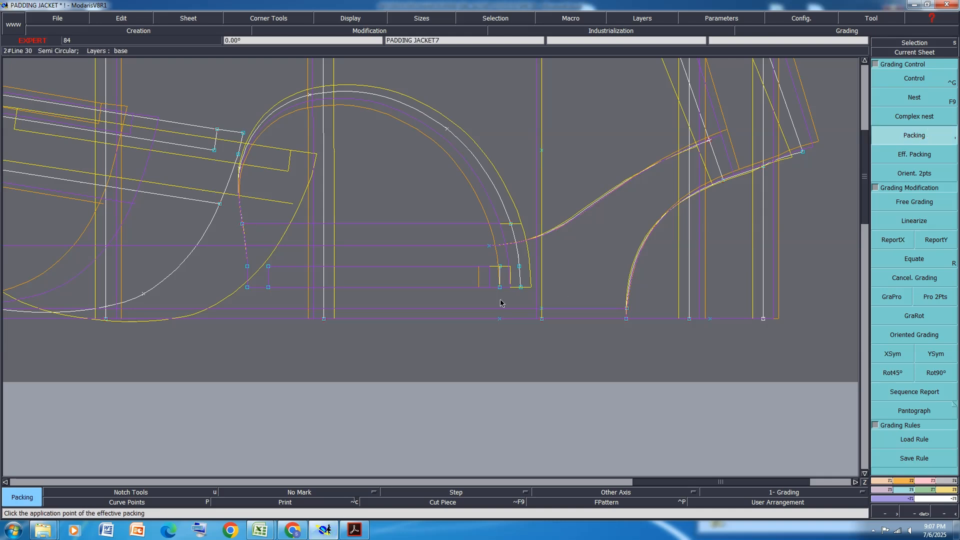
{"action": "left_click", "coordinate": [524, 287]}
{"action": "left_click", "coordinate": [902, 78]}
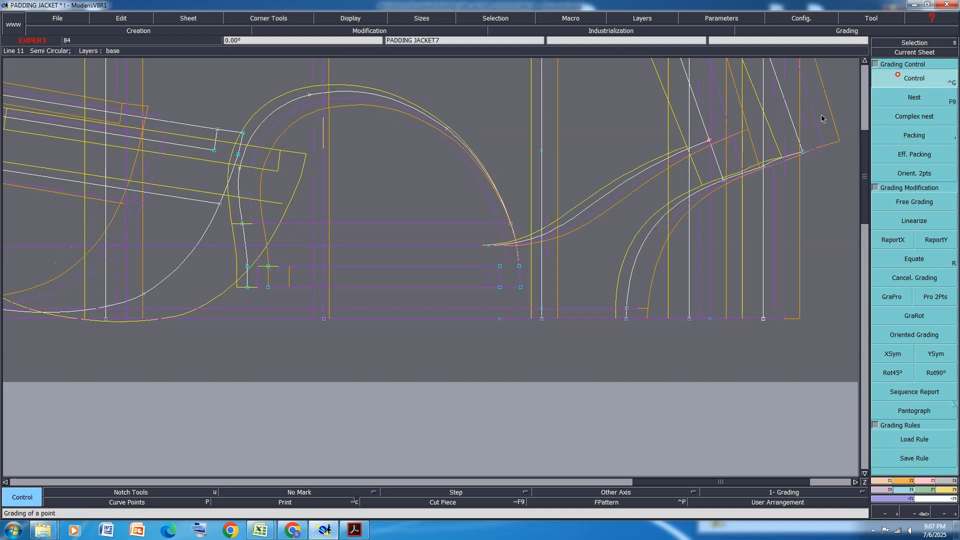
{"action": "left_click", "coordinate": [250, 286]}
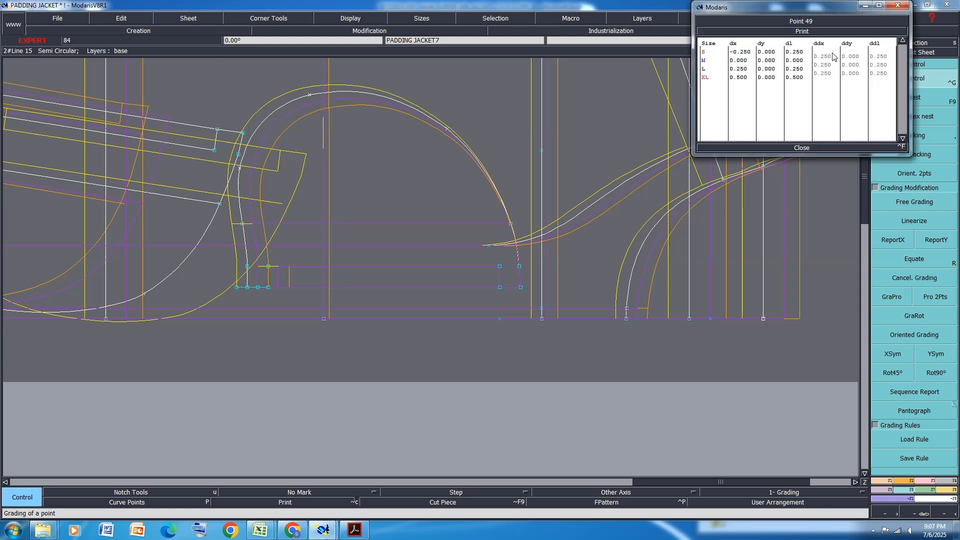
{"action": "left_click_drag", "start_coordinate": [830, 56], "coordinate": [825, 79]}
{"action": "type", "text": "-"}
{"action": "key", "text": "Return"}
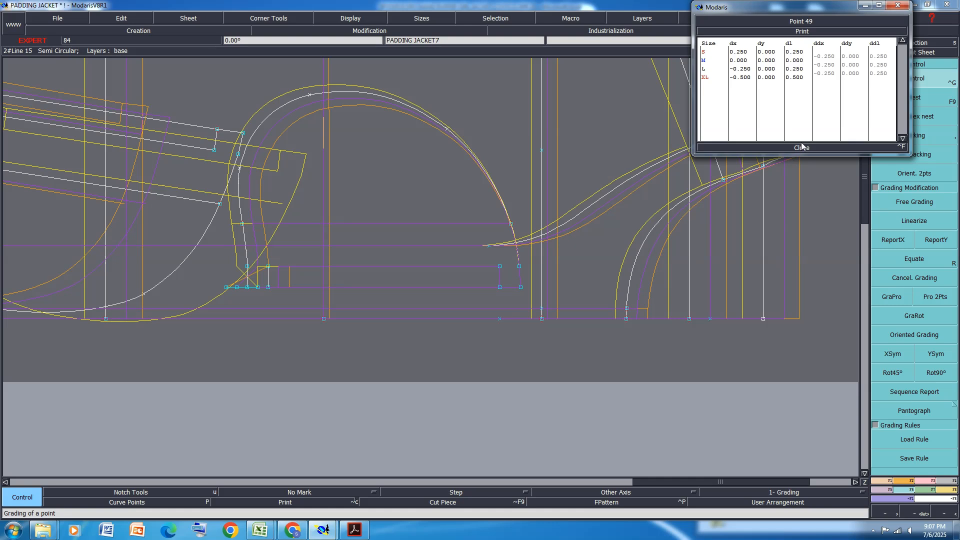
{"action": "left_click", "coordinate": [800, 148]}
- Report the X grading of the interior pocket's hem-side lower corner to the neighbouring pocket and zipper-strip points
{"action": "left_click", "coordinate": [895, 240]}
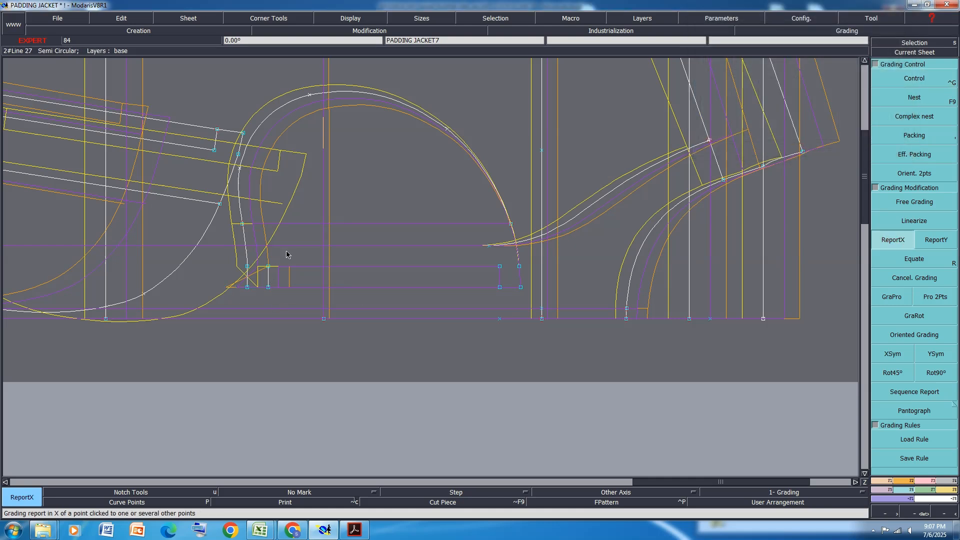
{"action": "left_click_drag", "start_coordinate": [285, 253], "coordinate": [226, 288]}
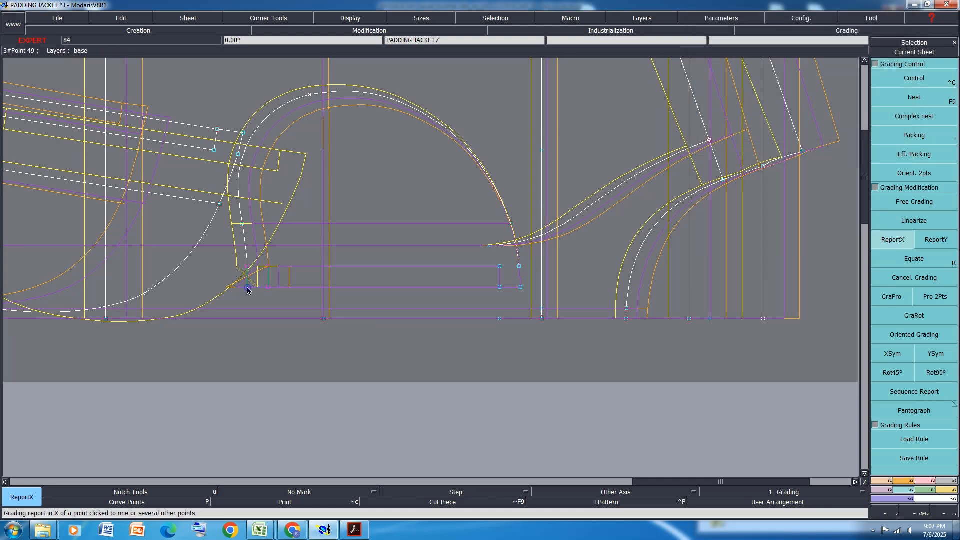
{"action": "left_click", "coordinate": [248, 288]}
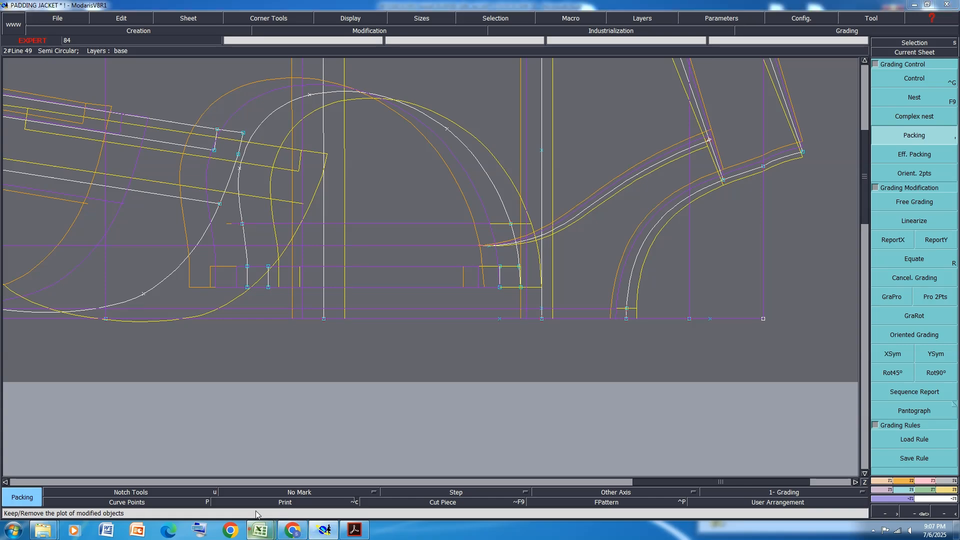
- In the SPYDER 8 Excel sheet, fill the CF zipper length and placket zipper guard width rows with orange
{"action": "mouse_move", "coordinate": [260, 530]}
{"action": "left_click", "coordinate": [315, 474]}
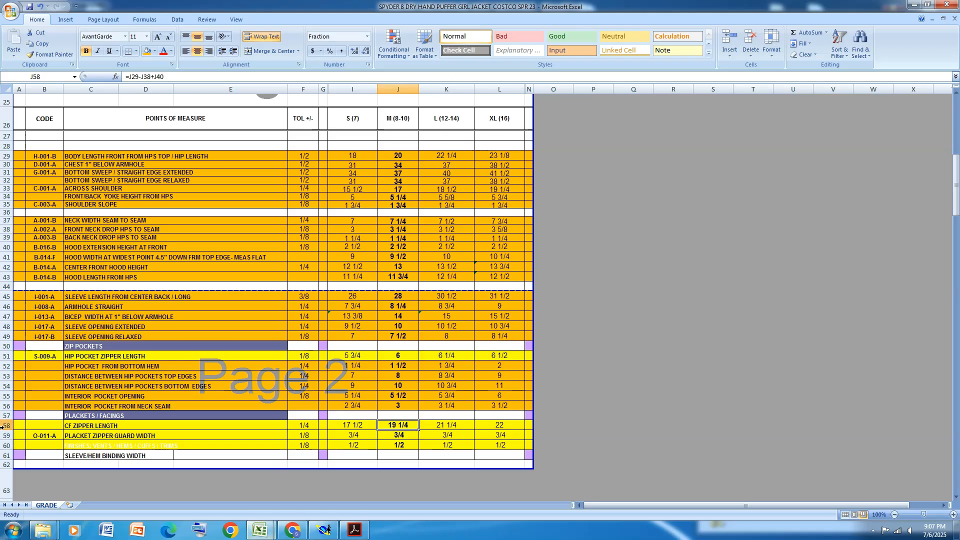
{"action": "left_click_drag", "start_coordinate": [3, 426], "coordinate": [4, 438]}
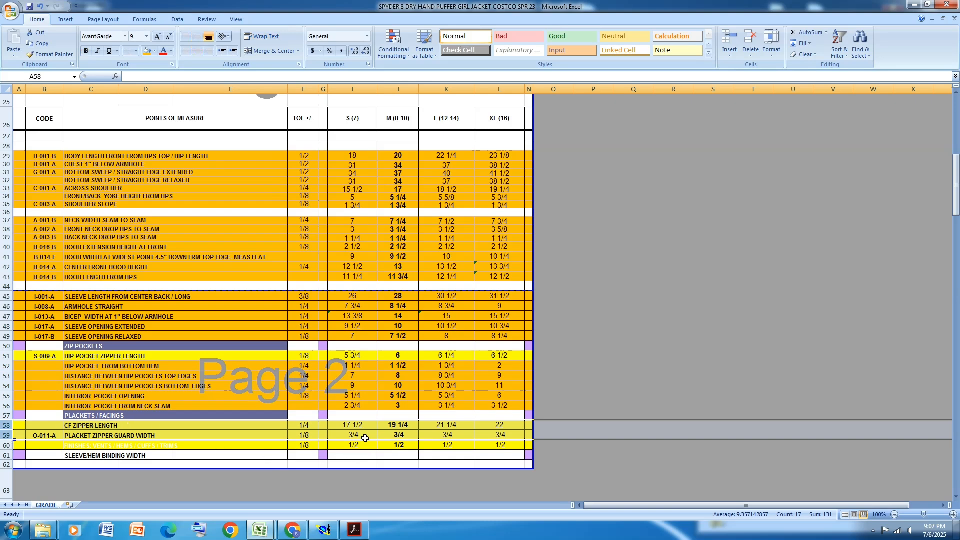
{"action": "left_click", "coordinate": [147, 51]}
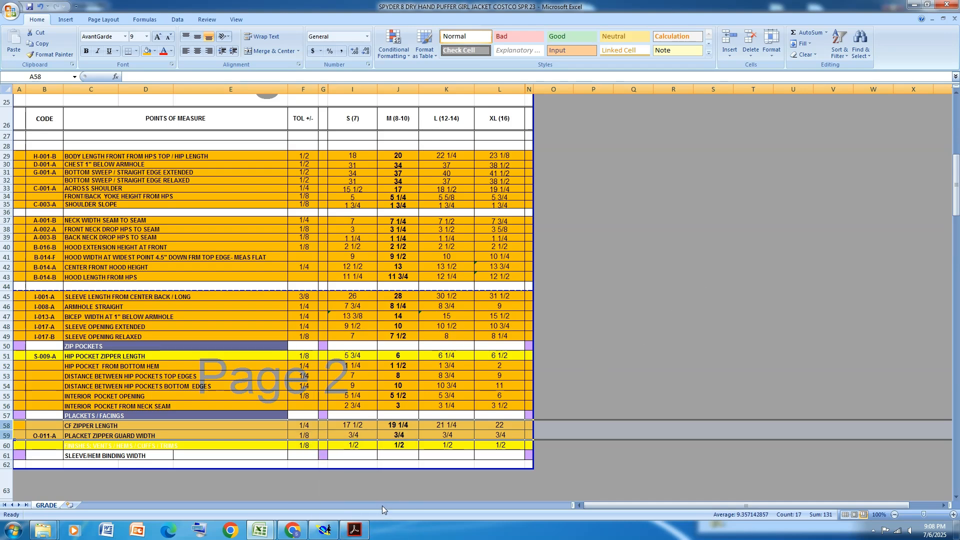
- Return to Modaris and examine the front piece's lower hem corner with the sizes packed there and through its grading increments
{"action": "left_click", "coordinate": [324, 530]}
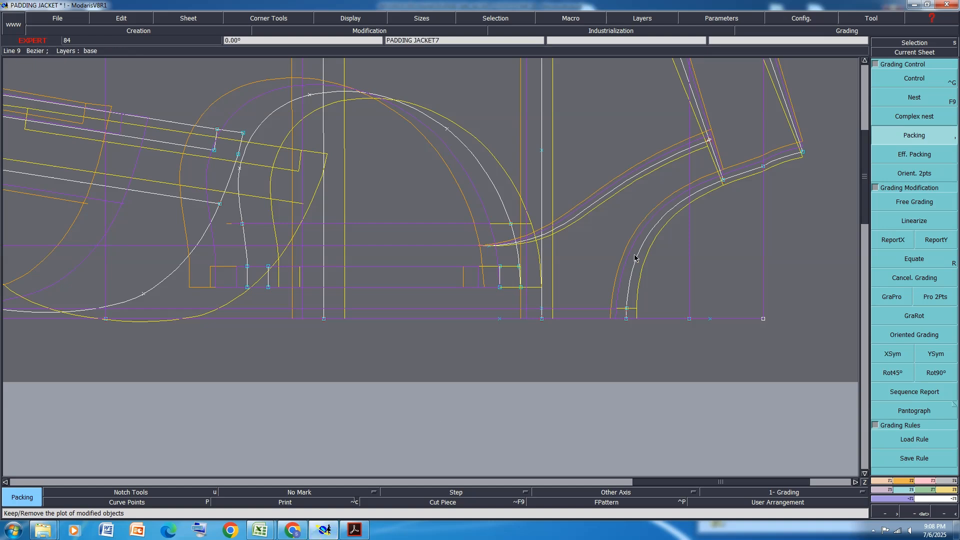
{"action": "scroll", "coordinate": [635, 258], "scroll_direction": "down", "scroll_amount": 2}
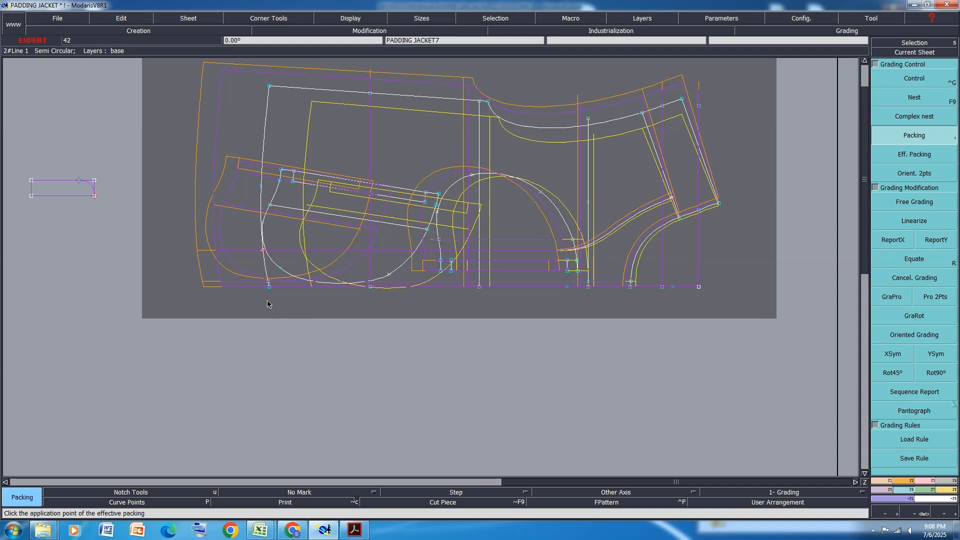
{"action": "left_click", "coordinate": [270, 287]}
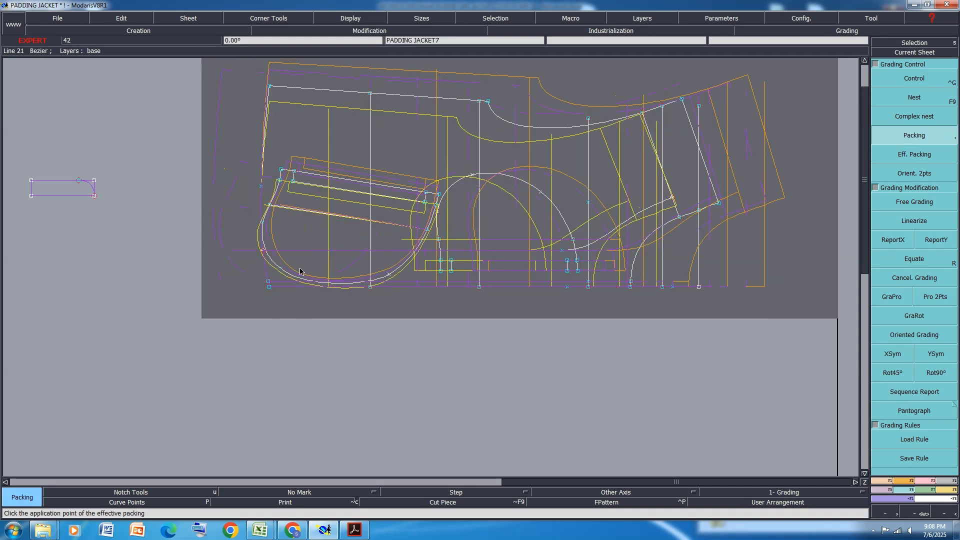
{"action": "left_click", "coordinate": [300, 269]}
{"action": "left_click", "coordinate": [923, 80]}
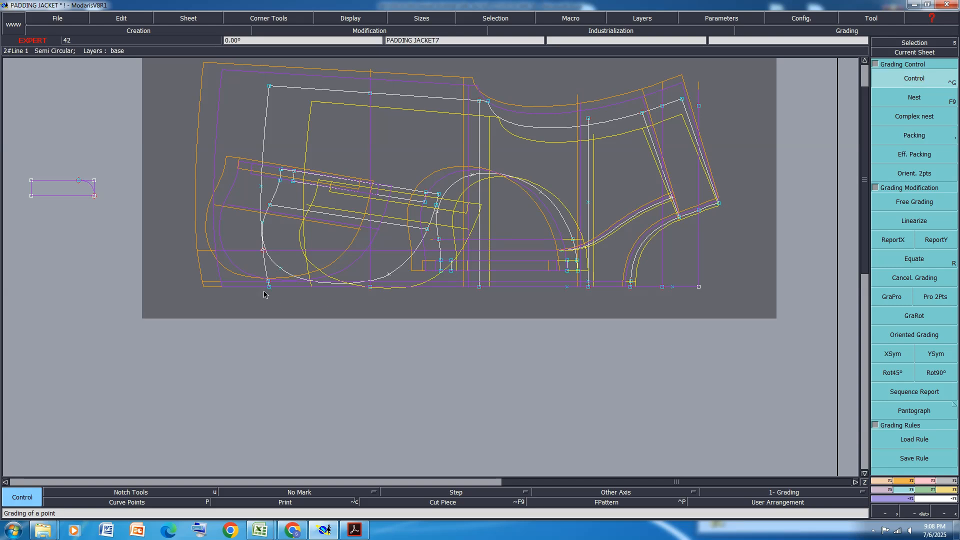
{"action": "left_click", "coordinate": [269, 287]}
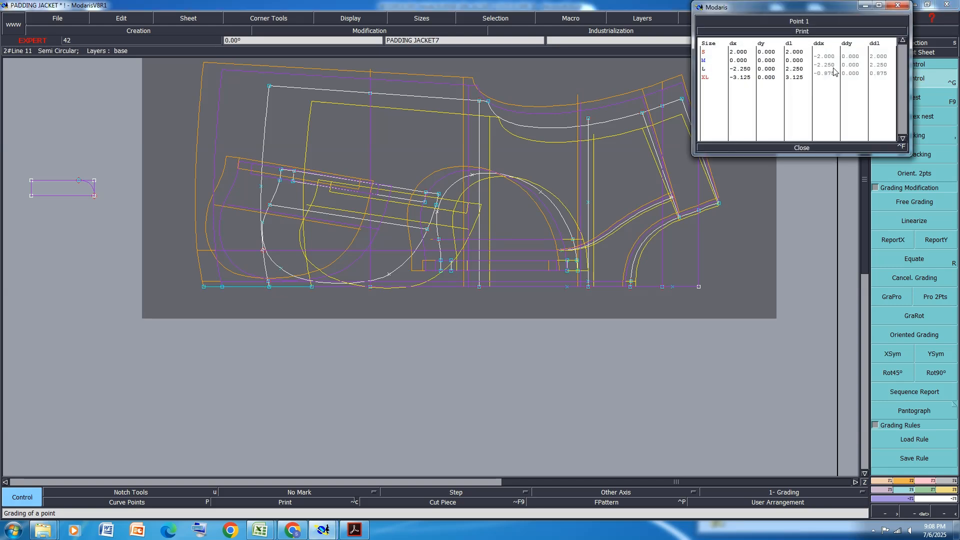
{"action": "left_click", "coordinate": [801, 148]}
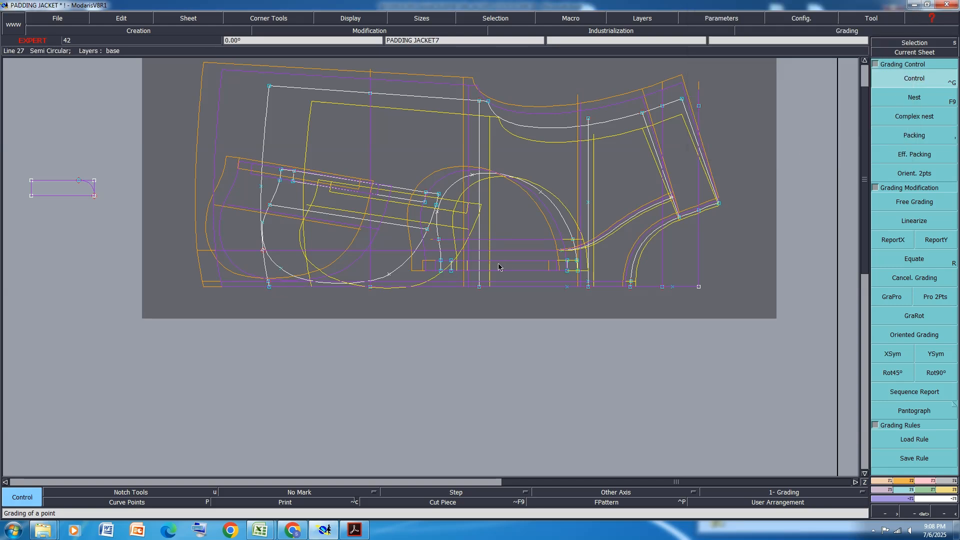
- Fill the hip pocket zipper length row with orange in the SPYDER 8 Excel sheet, and return to Modaris
{"action": "mouse_move", "coordinate": [260, 529]}
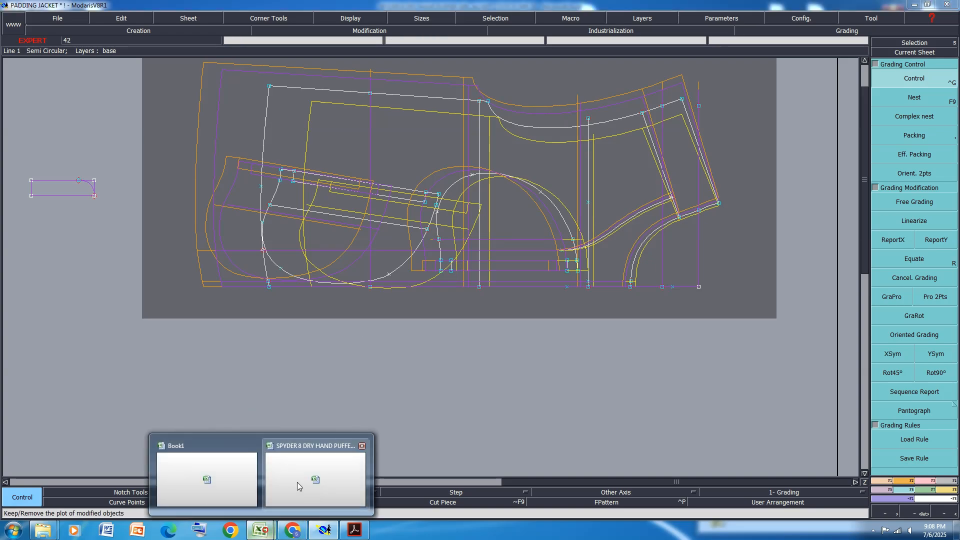
{"action": "left_click", "coordinate": [297, 482]}
{"action": "left_click", "coordinate": [62, 466]}
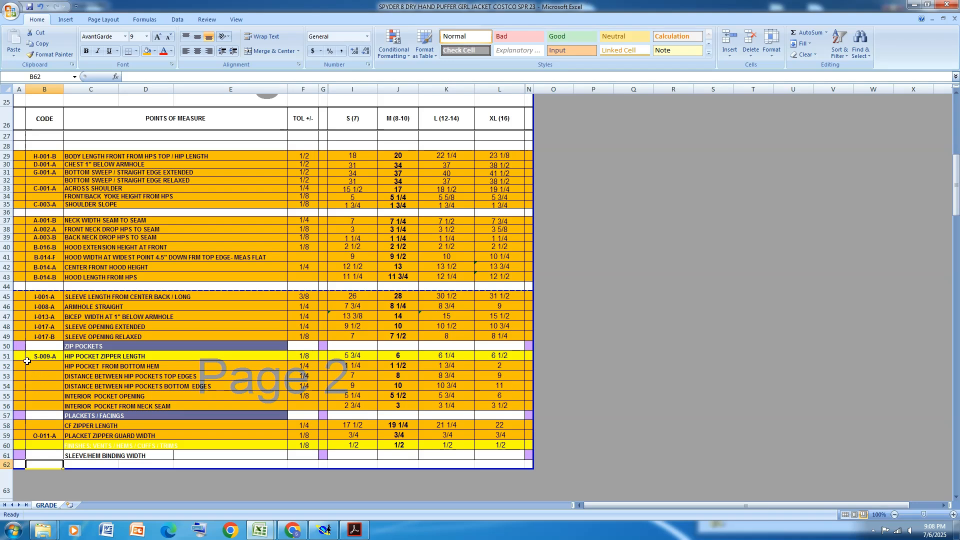
{"action": "left_click", "coordinate": [6, 356]}
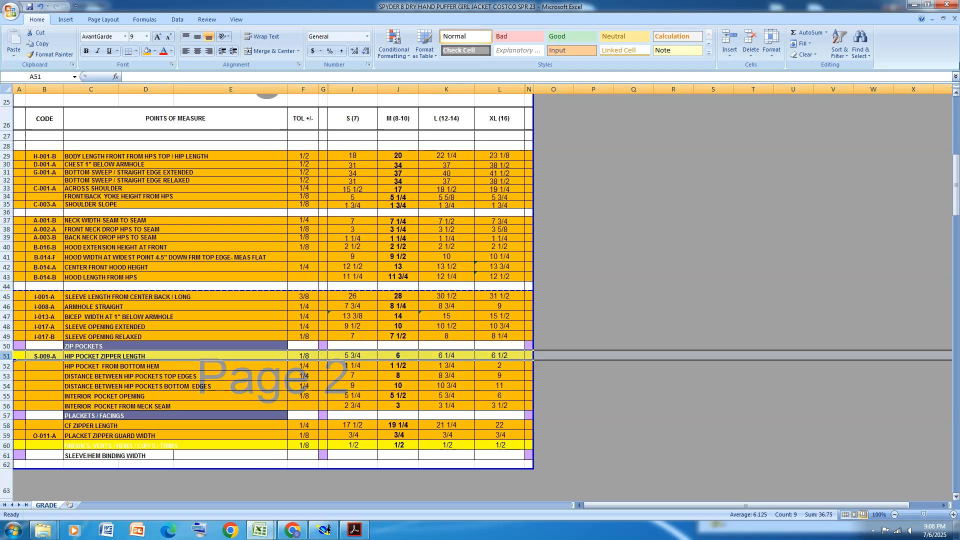
{"action": "left_click", "coordinate": [147, 50]}
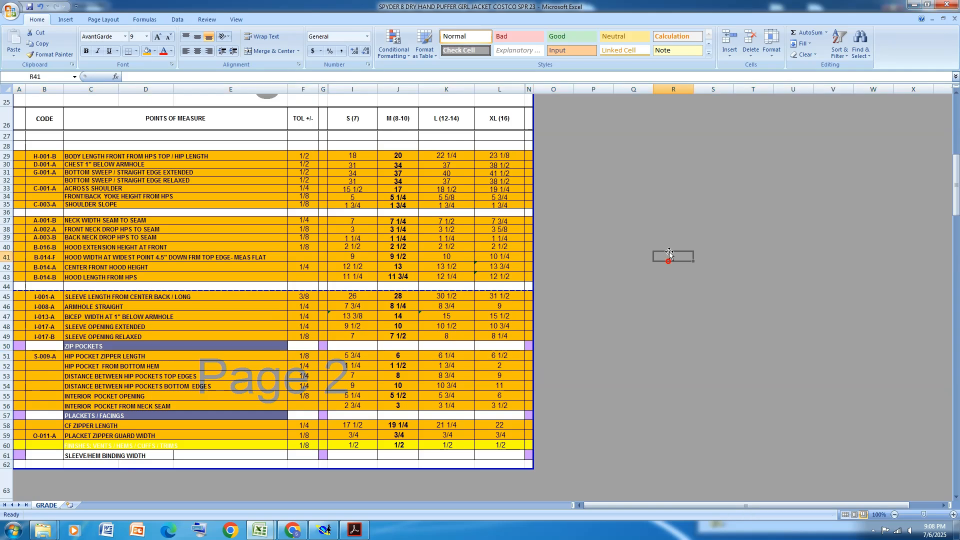
{"action": "left_click", "coordinate": [919, 6]}
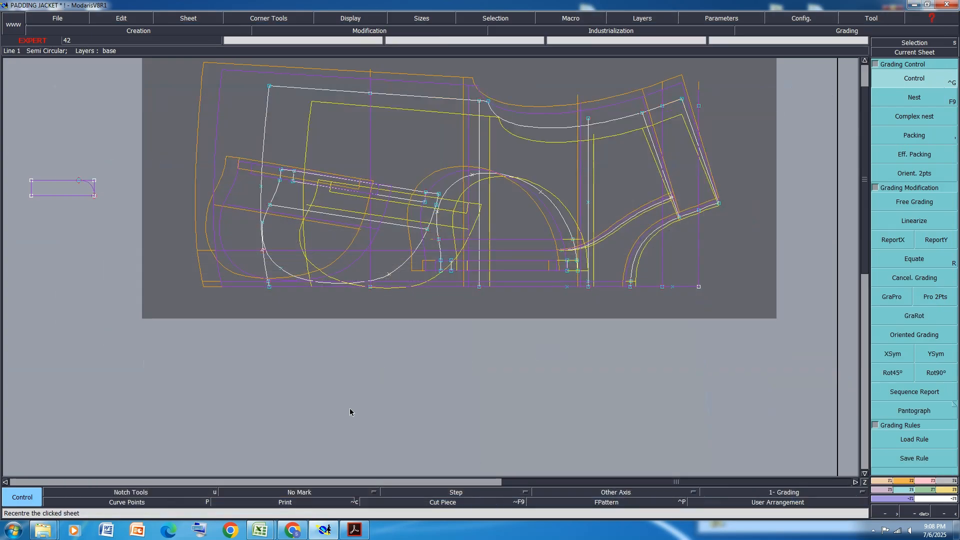
- Arrange all pattern sheets on the desk and save the PADDING JACKET model
{"action": "key", "text": "j"}
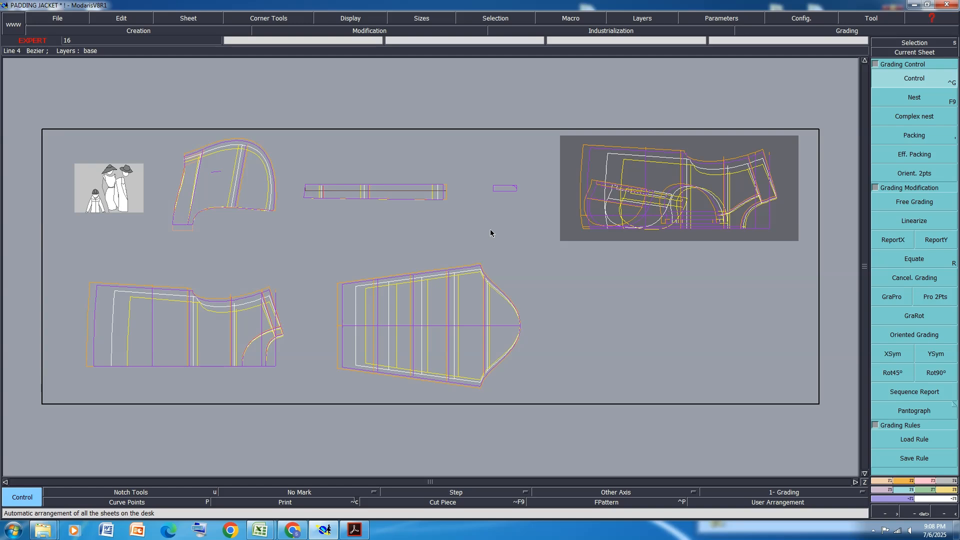
{"action": "key", "text": "ctrl+s"}
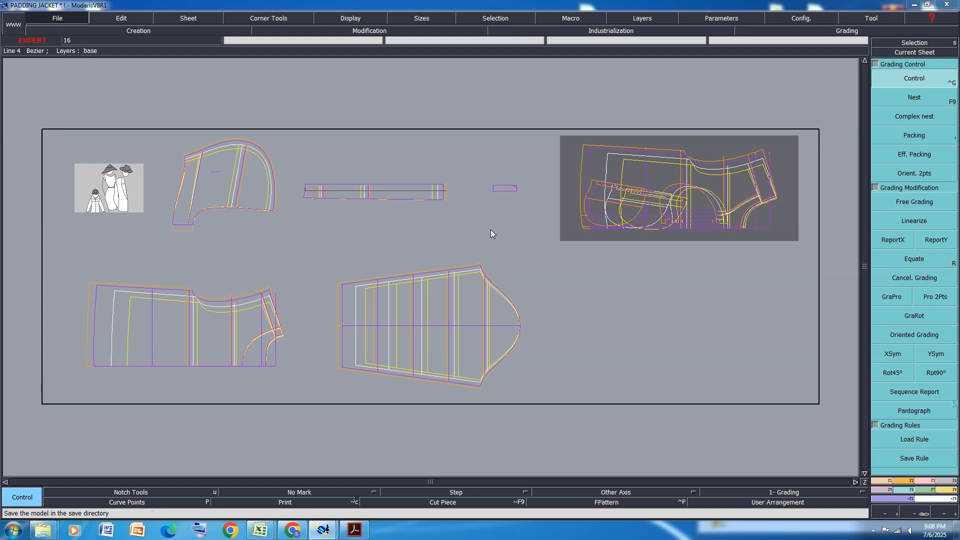
{"action": "left_click", "coordinate": [421, 320]}
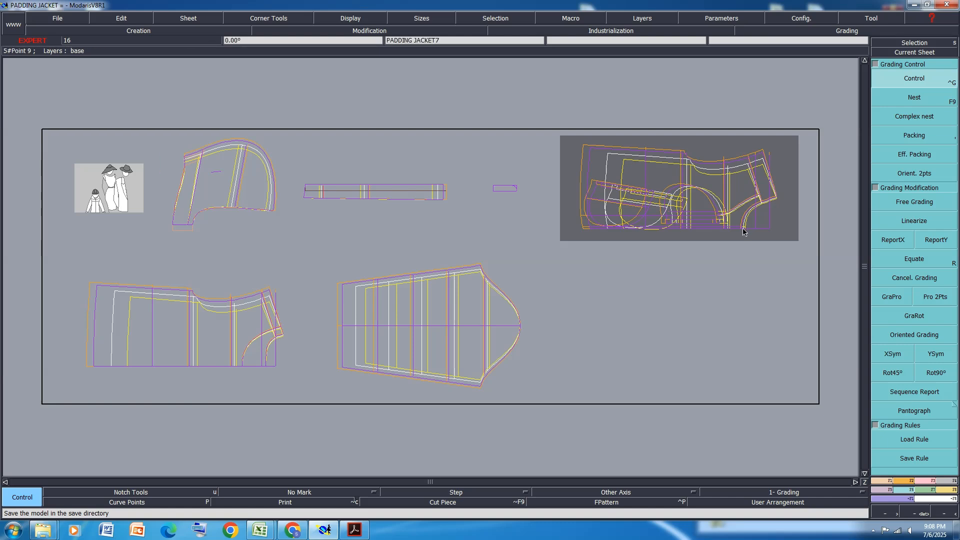
- Hide the graded sizes on every sheet and activate the Seam tool among the industrialisation functions
{"action": "key", "text": "ctrl+a"}
{"action": "key", "text": "F9"}
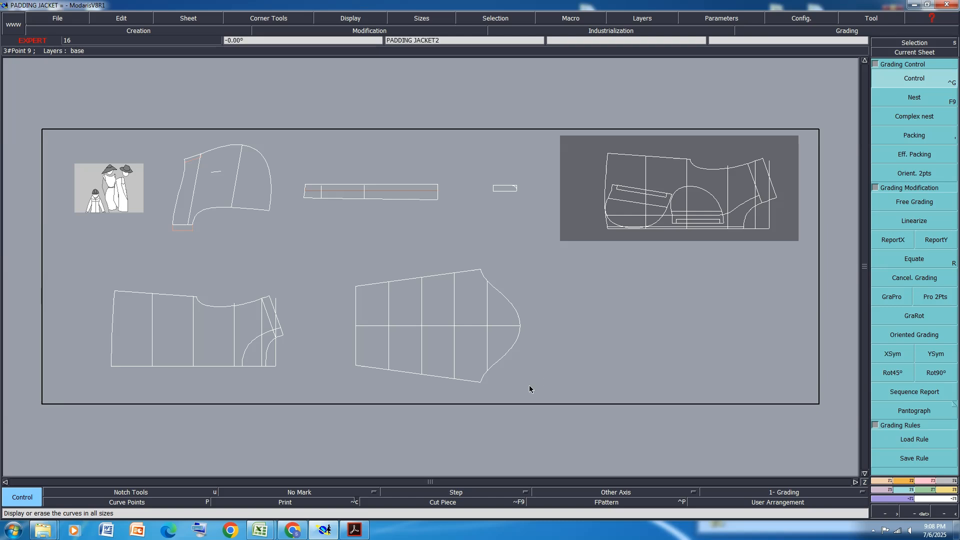
{"action": "left_click", "coordinate": [949, 479]}
{"action": "left_click", "coordinate": [900, 297]}
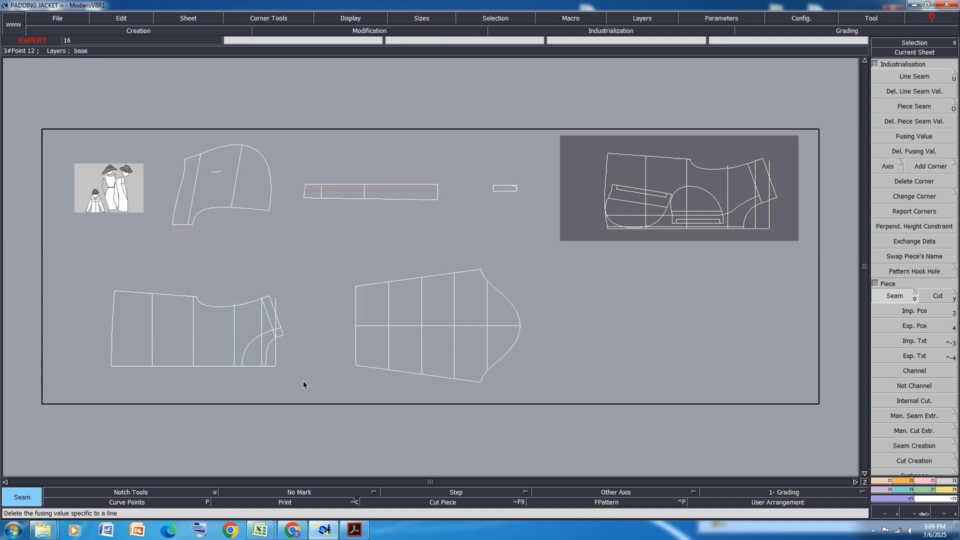
- Redisplay the graded sizes on every sheet and make the separate body piece without pockets the current sheet
{"action": "key", "text": "ctrl+a"}
{"action": "key", "text": "F9"}
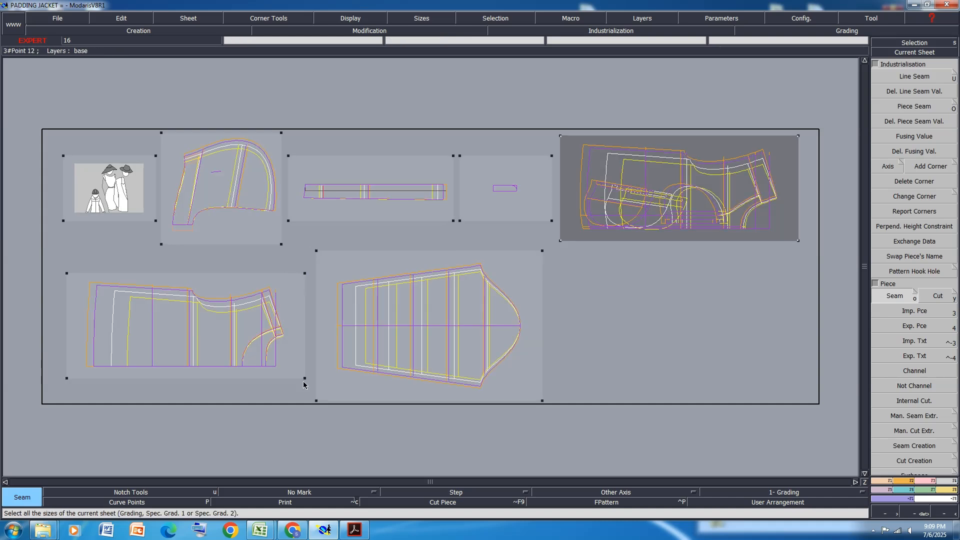
{"action": "left_click", "coordinate": [607, 344]}
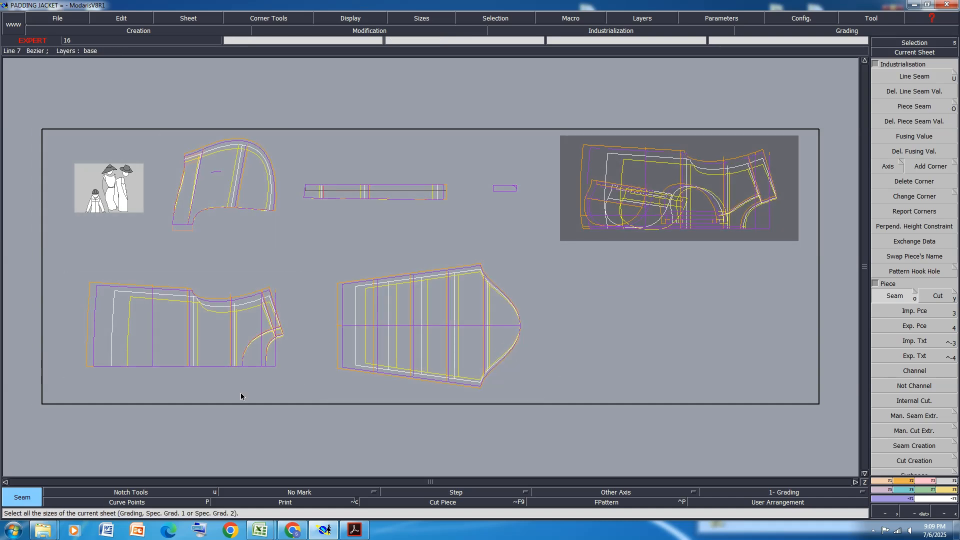
{"action": "left_click", "coordinate": [108, 364]}
{"action": "scroll", "coordinate": [108, 363], "scroll_direction": "up", "scroll_amount": 4}
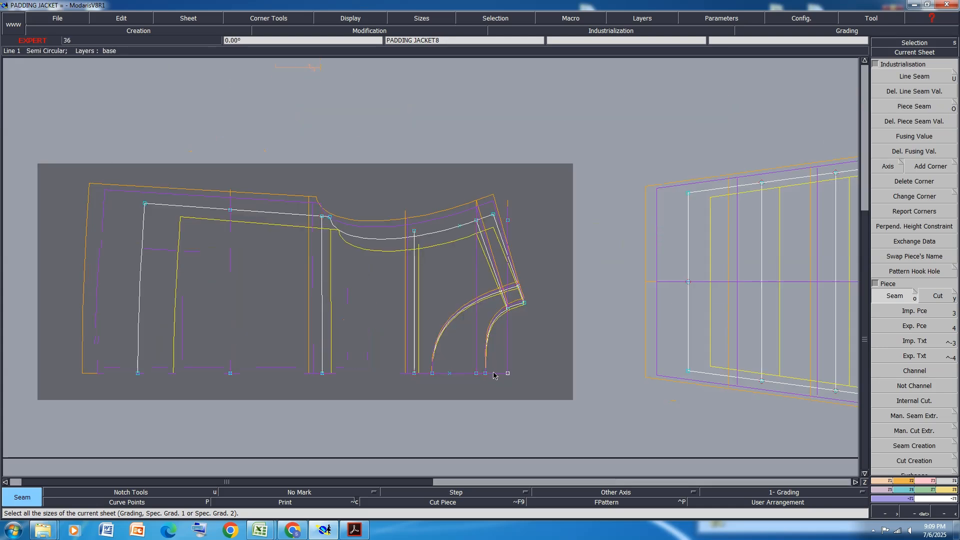
- Try to divide the straight lower edge of the body piece without pockets into equal segments using Sequence Division
{"action": "key", "text": "F11"}
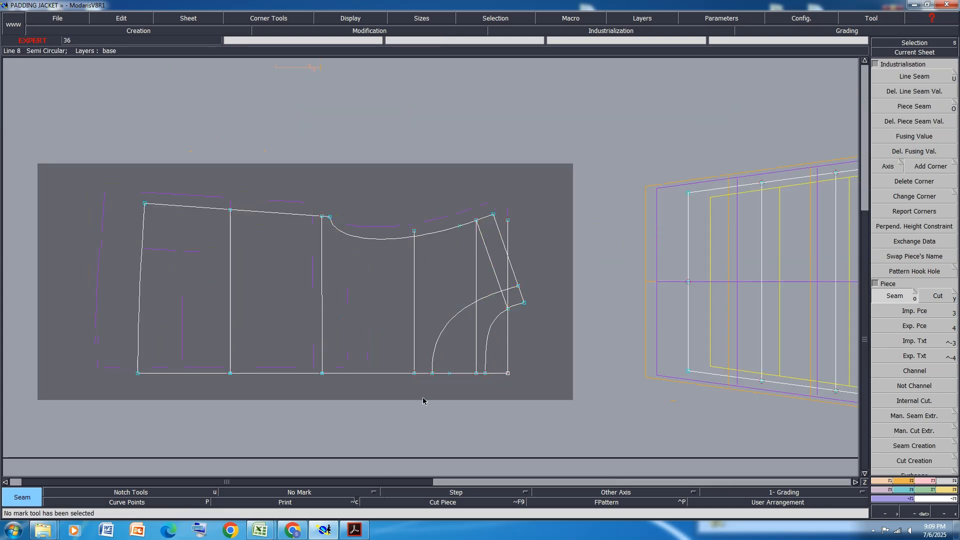
{"action": "left_click", "coordinate": [881, 481]}
{"action": "left_click", "coordinate": [913, 435]}
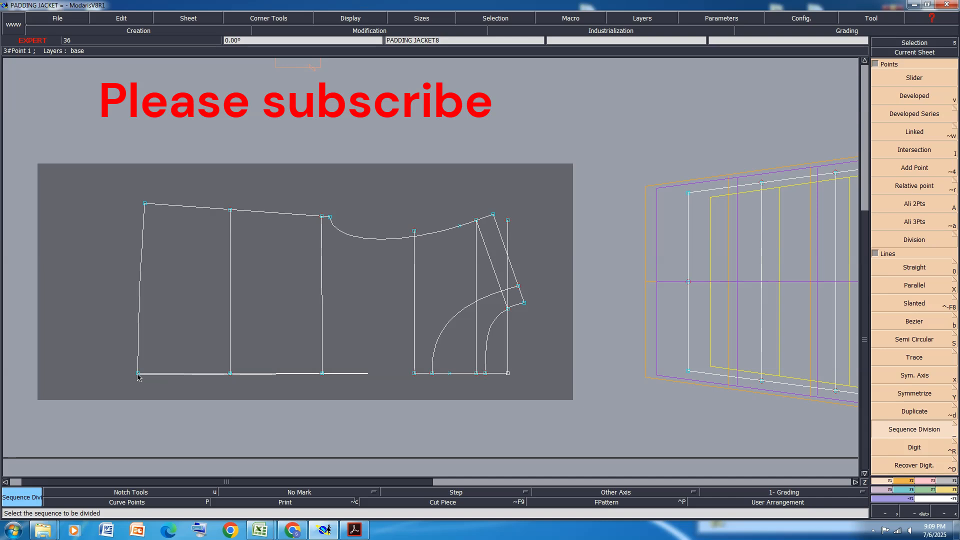
{"action": "left_click", "coordinate": [216, 375]}
{"action": "key", "text": "Return"}
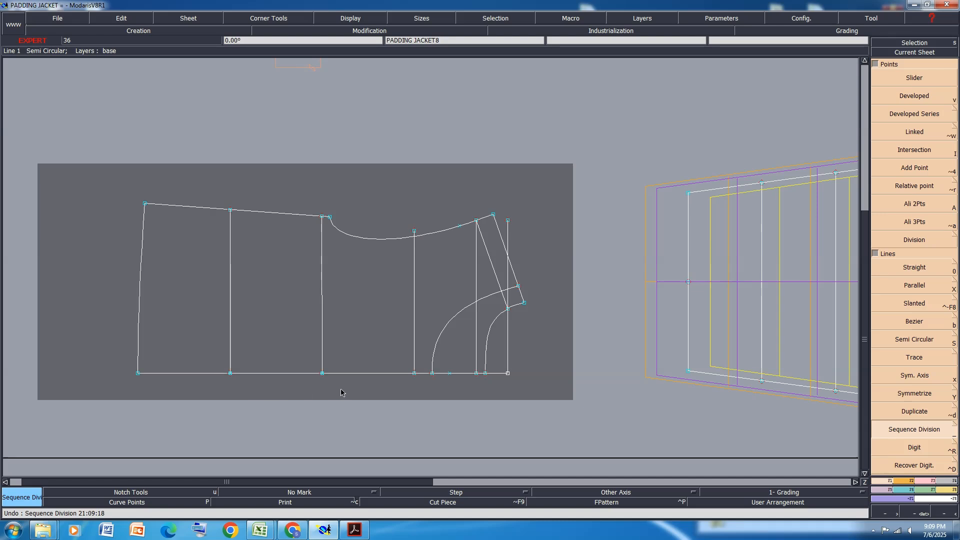
- Reshape the two cross lines nearest the hem so their lower ends sit about 1.2 inches above the body piece's straight edge
{"action": "key", "text": "r"}
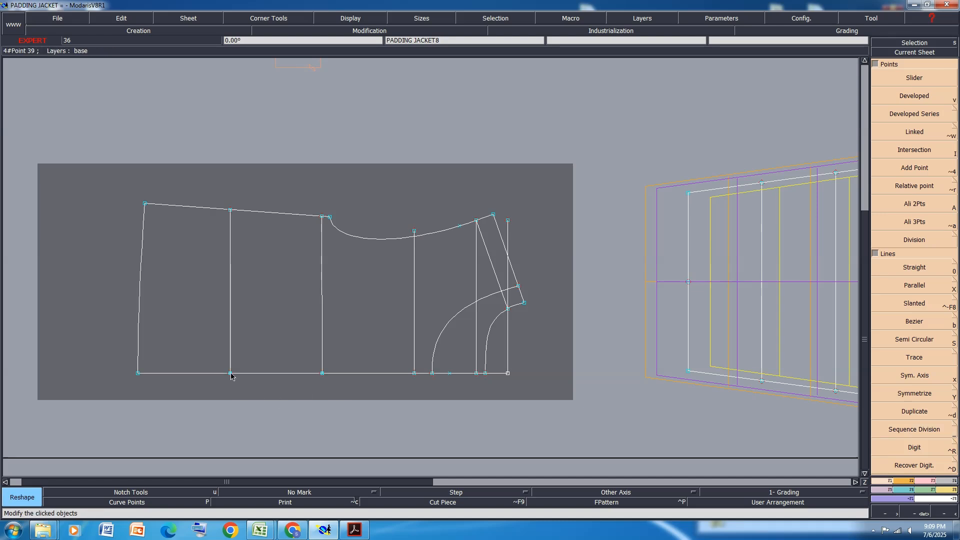
{"action": "left_click", "coordinate": [231, 374]}
{"action": "left_click", "coordinate": [229, 356]}
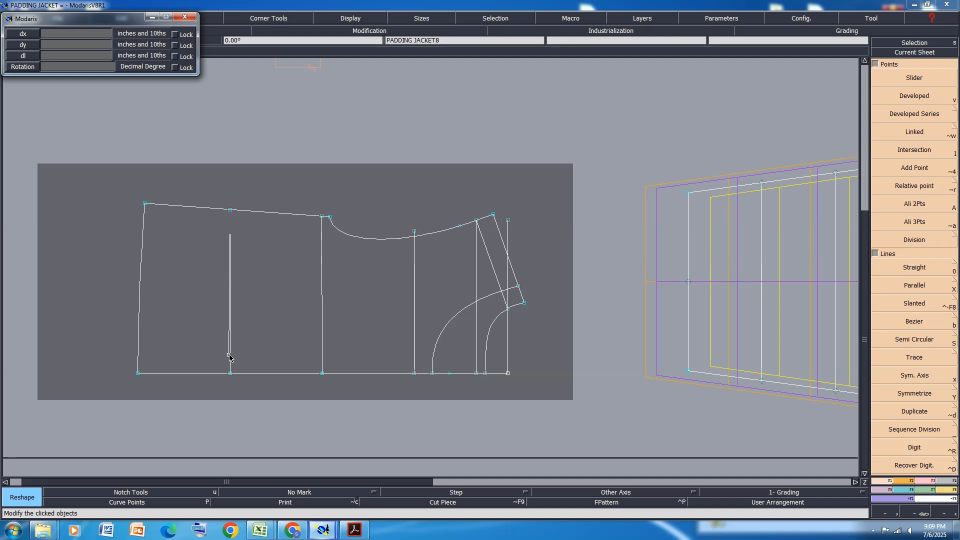
{"action": "left_click", "coordinate": [230, 350]}
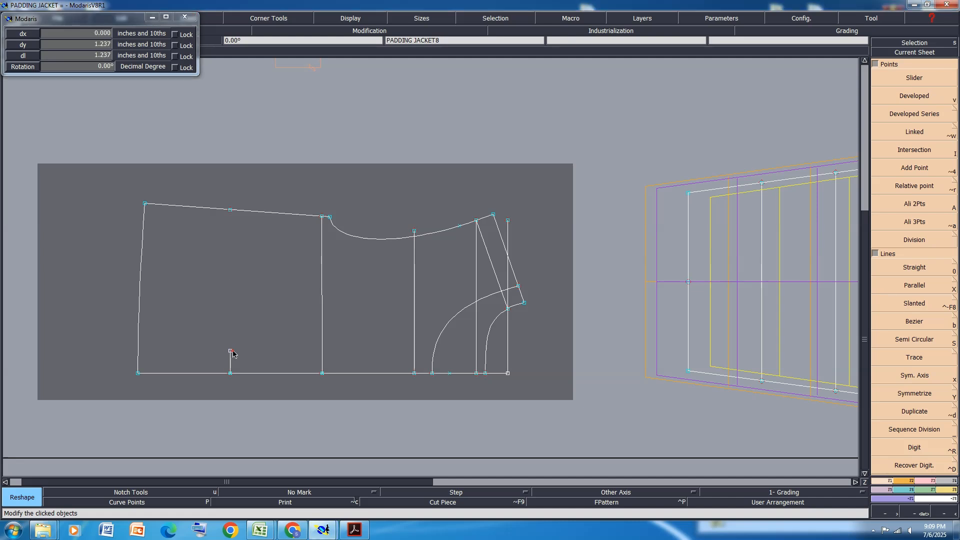
{"action": "left_click", "coordinate": [323, 374]}
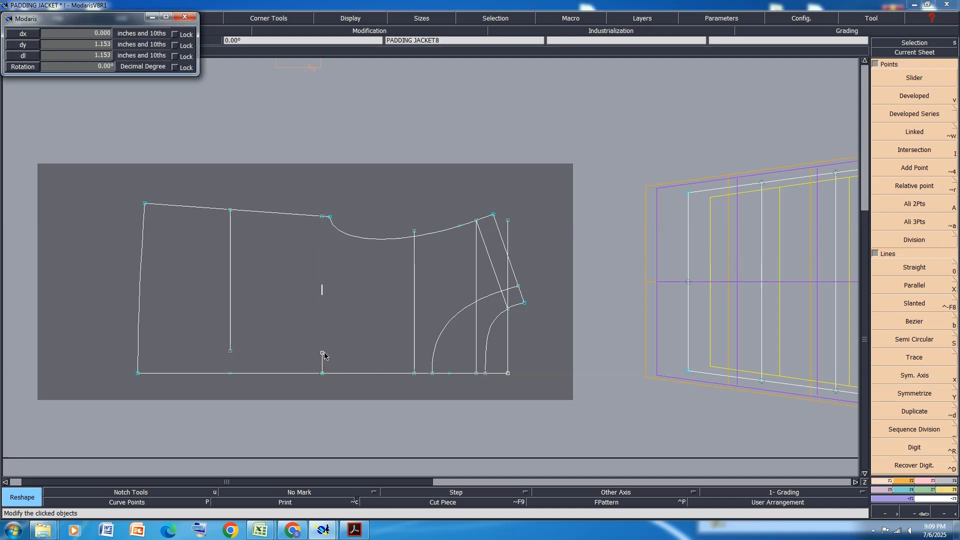
{"action": "left_click", "coordinate": [323, 355]}
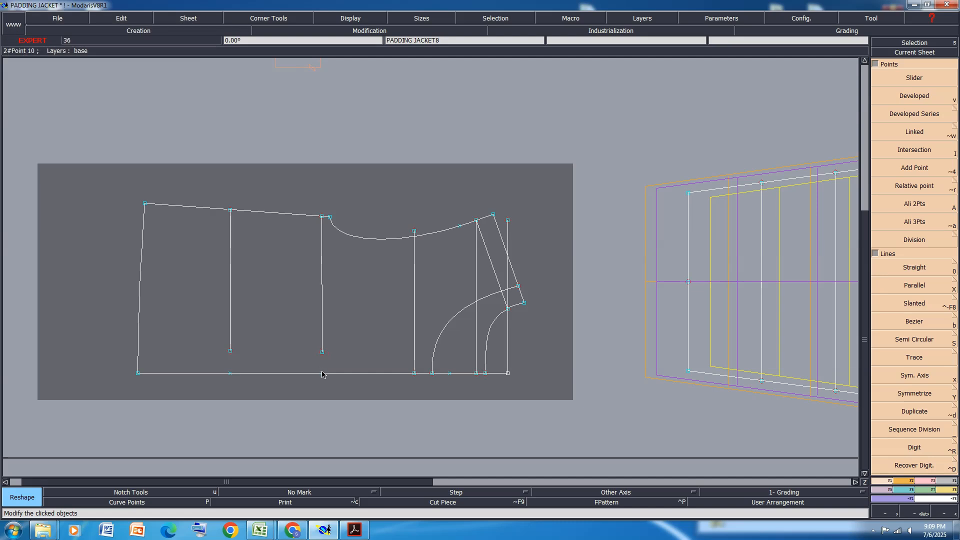
- Delete the leftover points below the two shortened lines and divide the body piece's straight lower edge into equal segments with Sequence Division
{"action": "key", "text": "Delete"}
{"action": "left_click", "coordinate": [230, 373]}
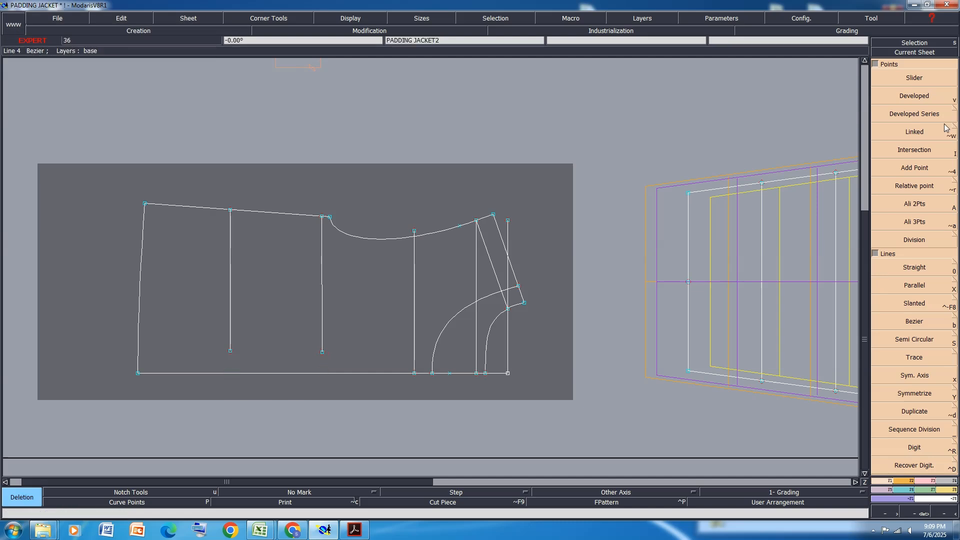
{"action": "left_click", "coordinate": [916, 431]}
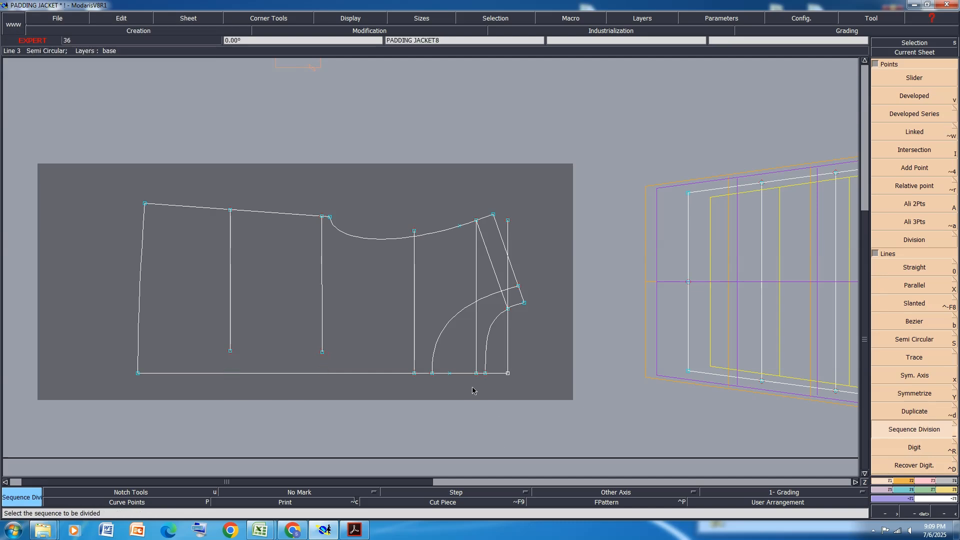
{"action": "left_click", "coordinate": [506, 380]}
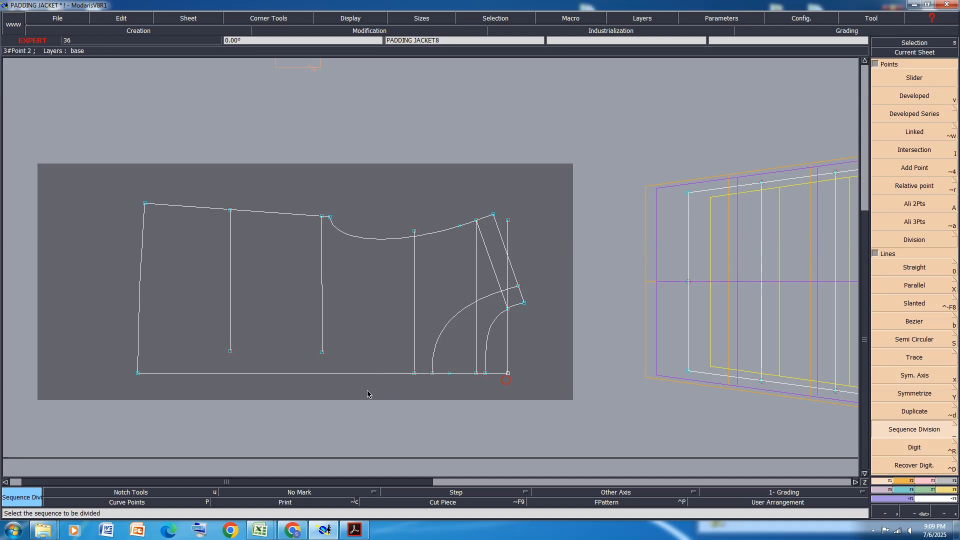
{"action": "left_click", "coordinate": [136, 374]}
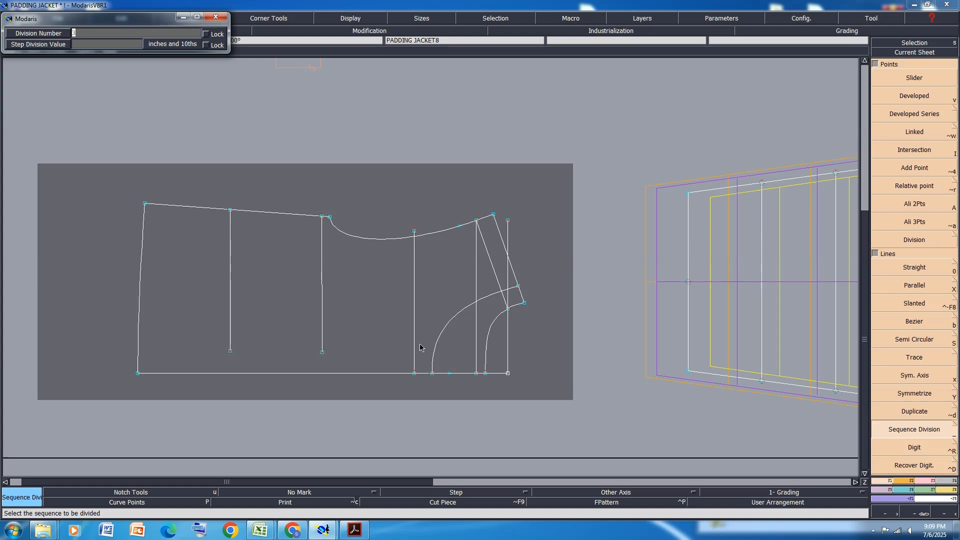
{"action": "key", "text": "Return"}
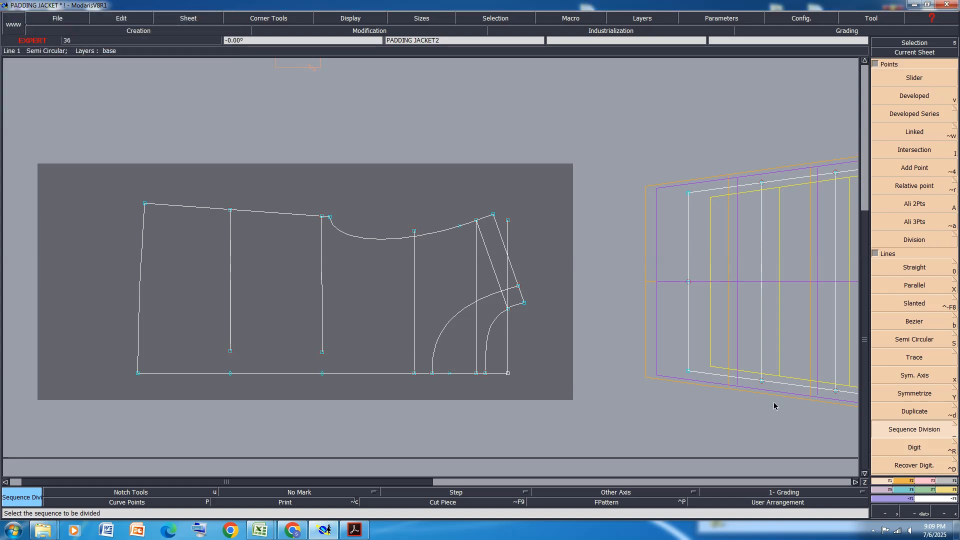
- Copy the X grading of the two new division points to the shortened lines above them with ReportX, and display all sizes
{"action": "left_click", "coordinate": [900, 490]}
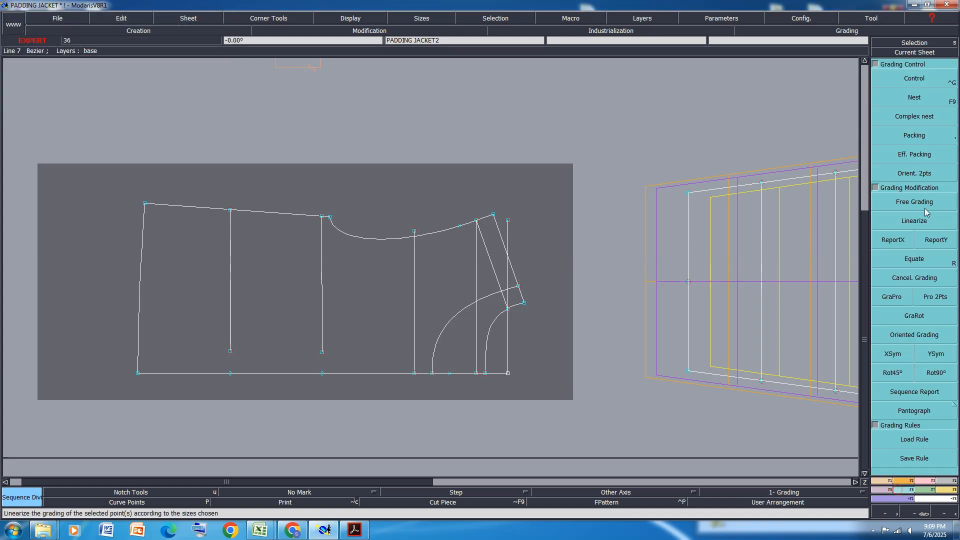
{"action": "left_click", "coordinate": [893, 240]}
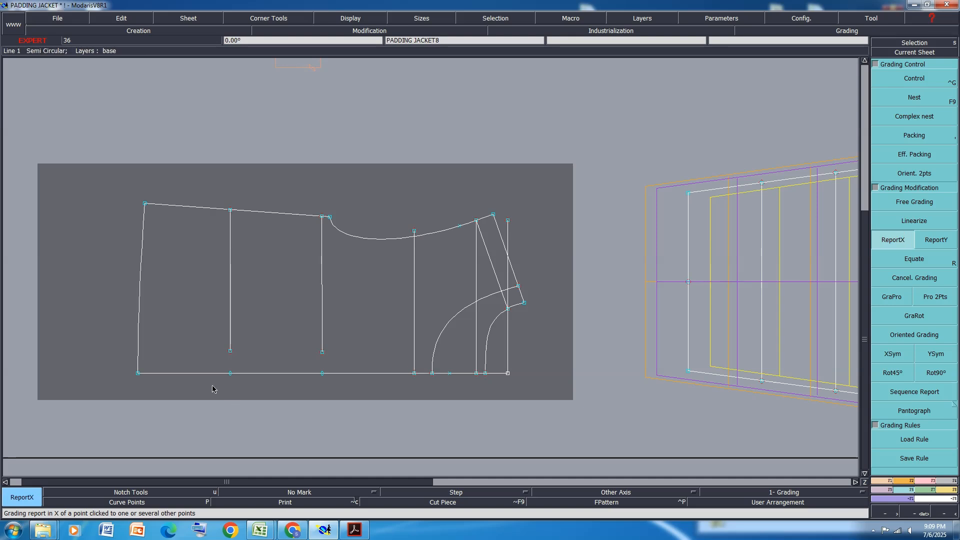
{"action": "left_click", "coordinate": [229, 380]}
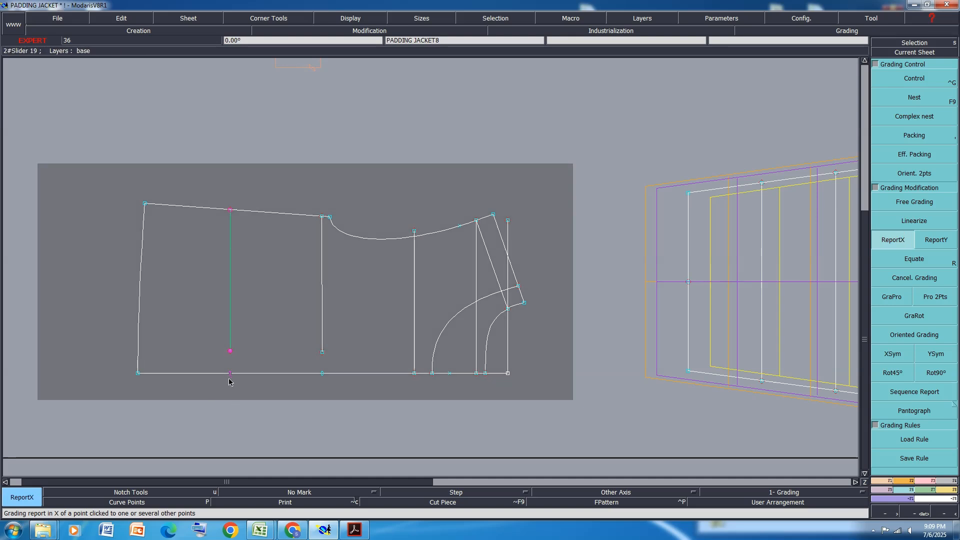
{"action": "left_click", "coordinate": [230, 352]}
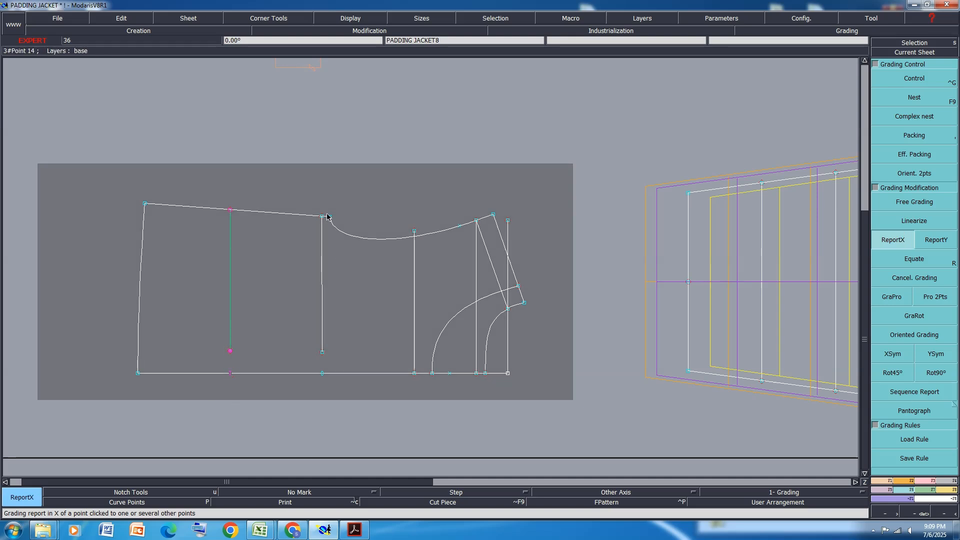
{"action": "left_click", "coordinate": [317, 391]}
{"action": "left_click", "coordinate": [321, 374]}
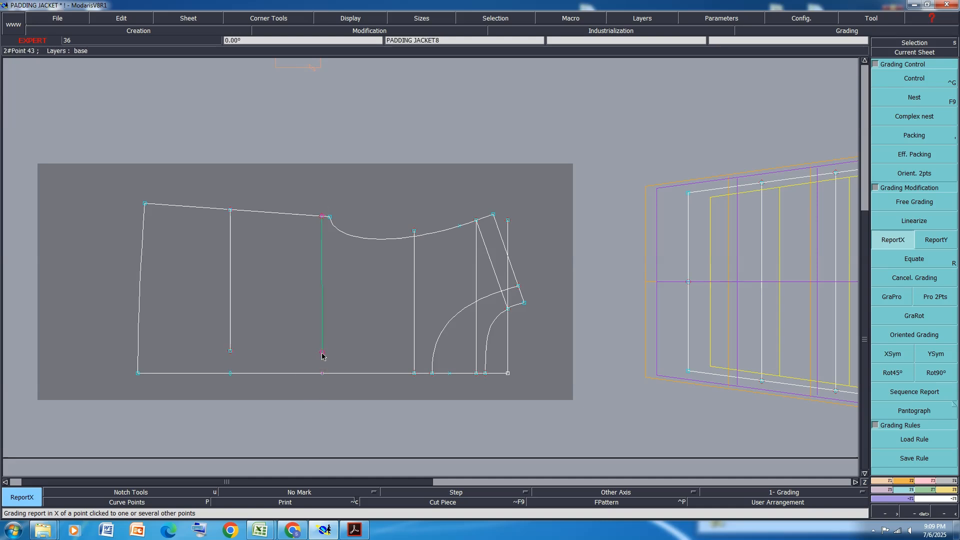
{"action": "key", "text": "F9"}
{"action": "key", "text": "F9"}
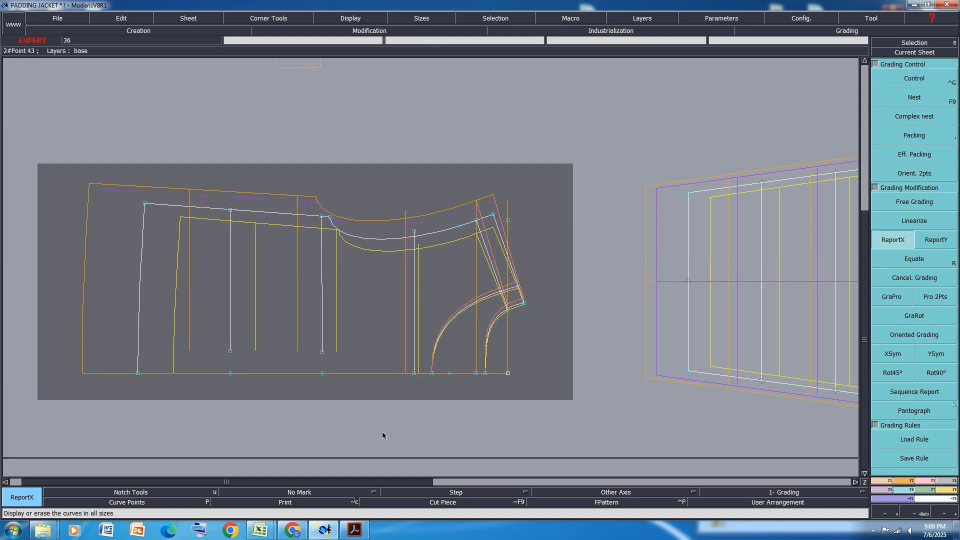
- Save the PADDING JACKET model and delete the two division points below the shortened lines on the body piece's straight lower edge
{"action": "key", "text": "ctrl+s"}
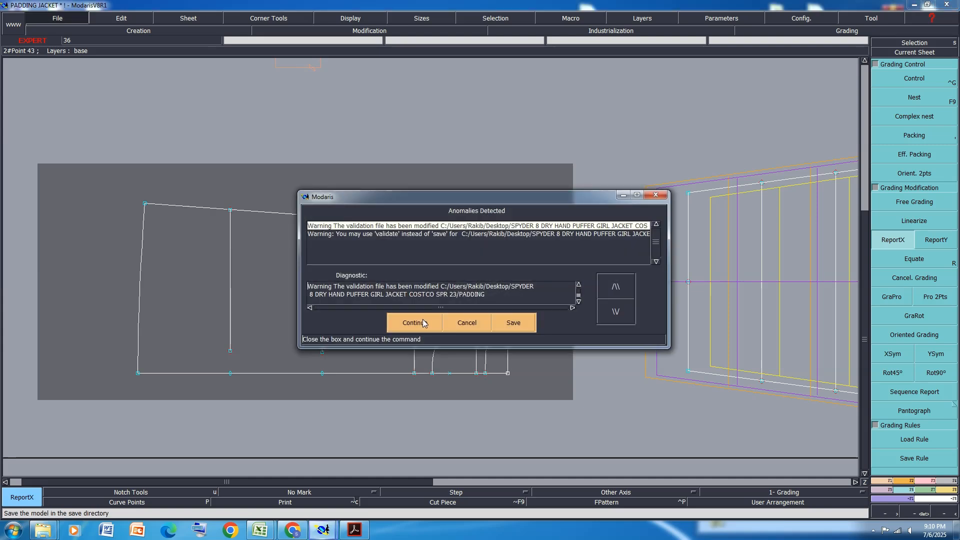
{"action": "left_click", "coordinate": [418, 320]}
{"action": "key", "text": "Delete"}
{"action": "left_click", "coordinate": [231, 374]}
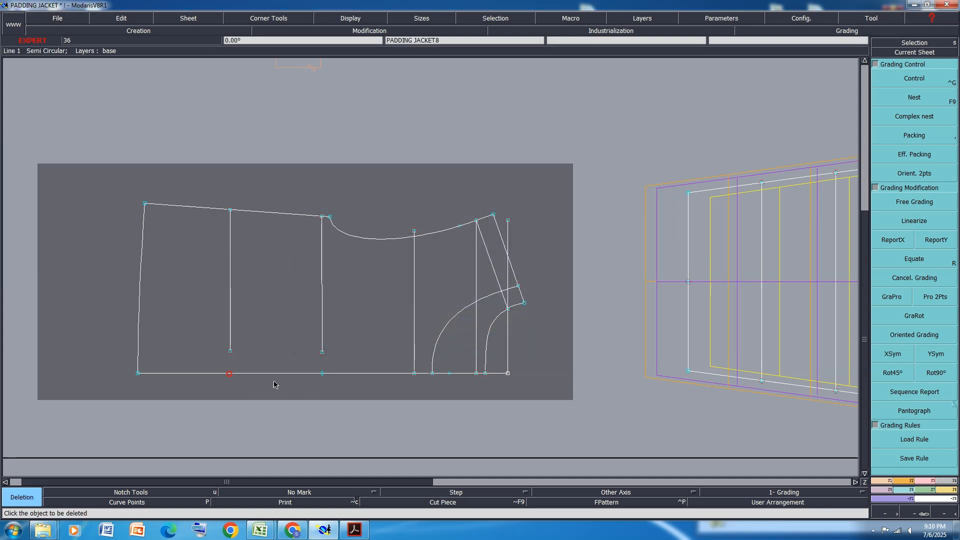
- Move the sheet of the body piece without pockets to the free space below the body piece with pockets
{"action": "scroll", "coordinate": [146, 343], "scroll_direction": "down", "scroll_amount": 2}
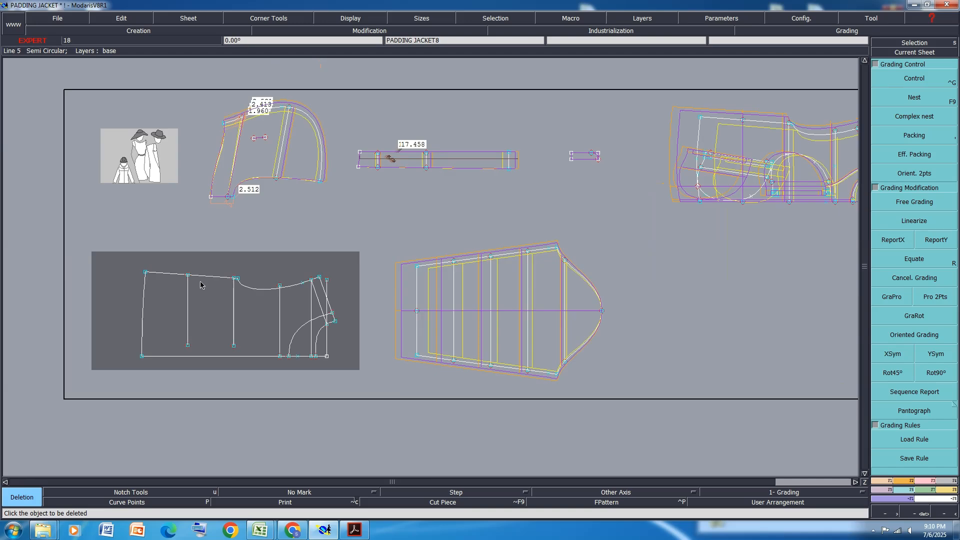
{"action": "key", "text": "a"}
{"action": "left_click", "coordinate": [223, 333]}
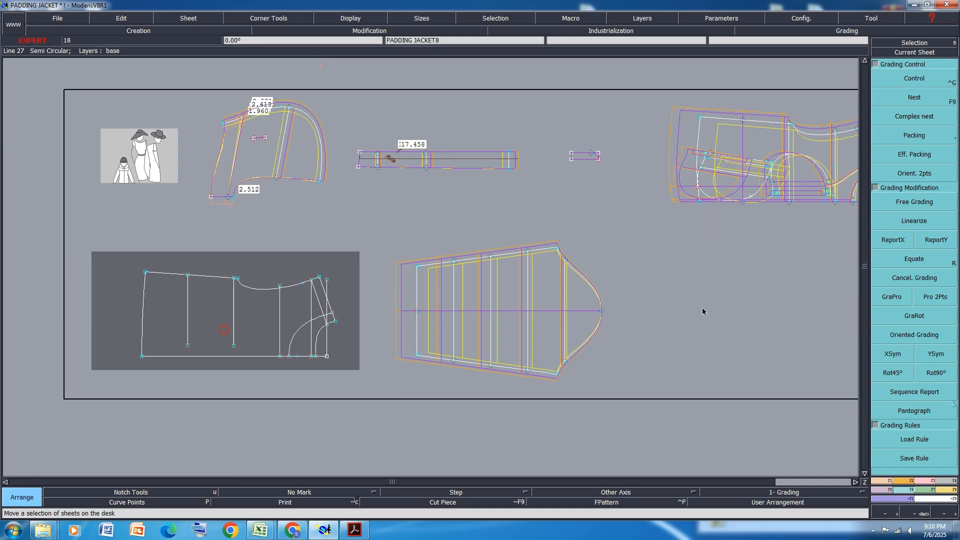
{"action": "left_click", "coordinate": [761, 304]}
- Copy the X grading of the shortened armhole-base line to the matching line on the body piece with pockets using ReportX
{"action": "scroll", "coordinate": [334, 280], "scroll_direction": "down", "scroll_amount": 2}
{"action": "scroll", "coordinate": [610, 253], "scroll_direction": "up", "scroll_amount": 2}
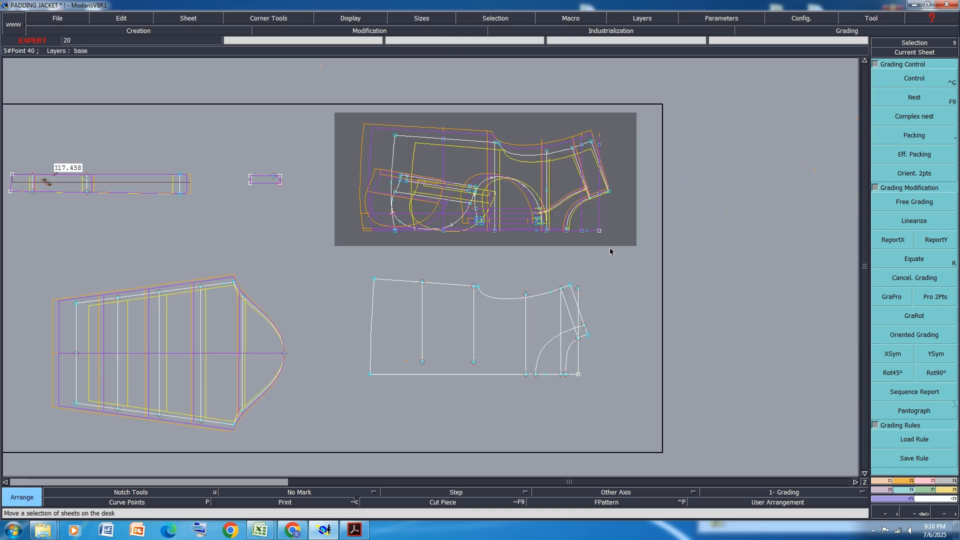
{"action": "scroll", "coordinate": [541, 236], "scroll_direction": "up", "scroll_amount": 1}
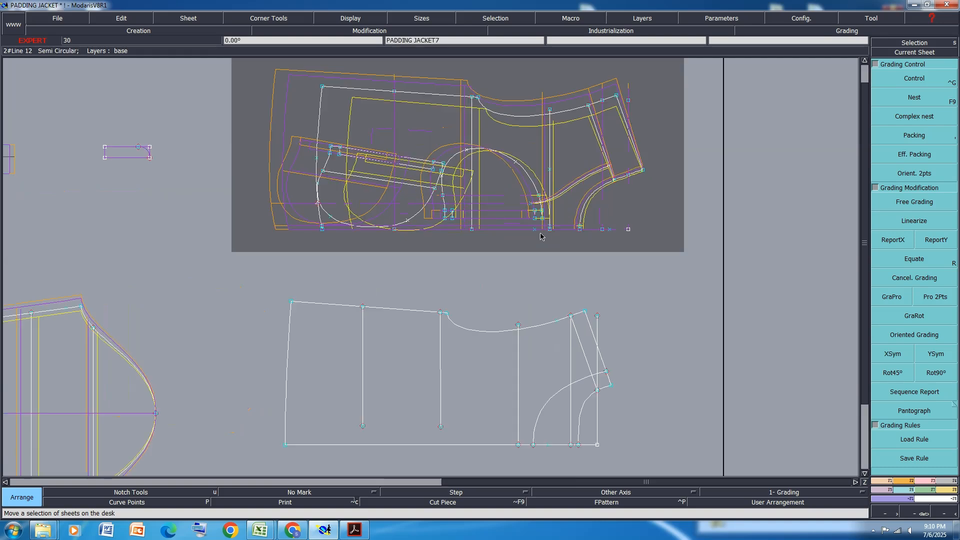
{"action": "key", "text": "space"}
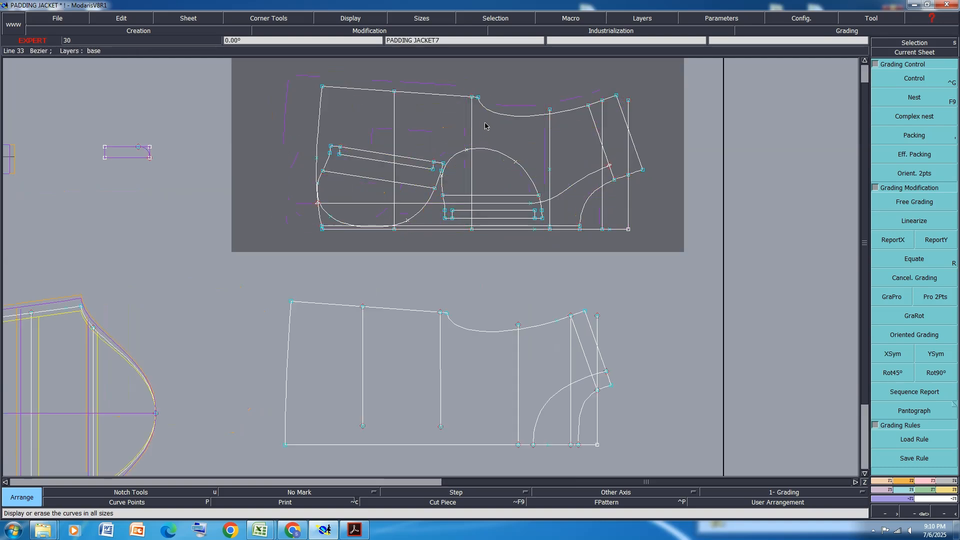
{"action": "left_click", "coordinate": [471, 222]}
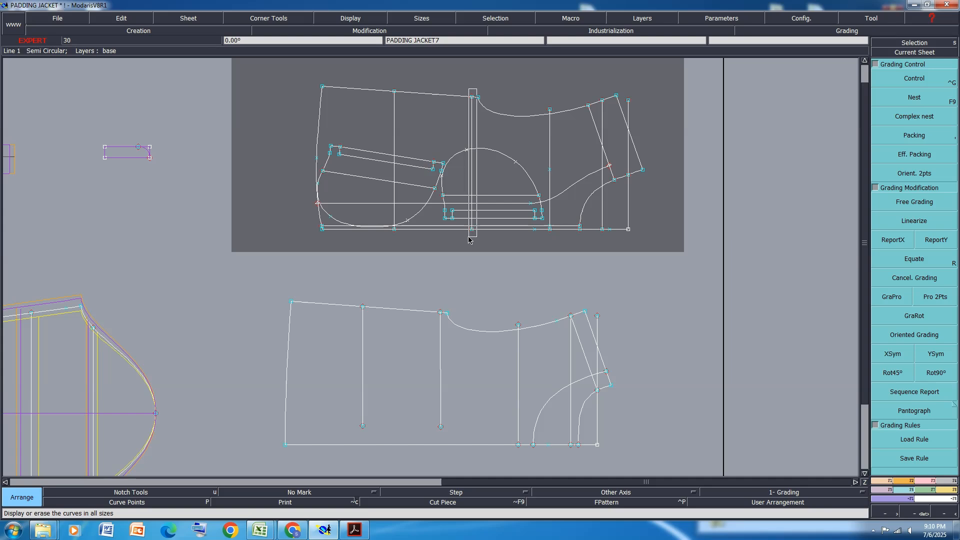
{"action": "left_click", "coordinate": [893, 239]}
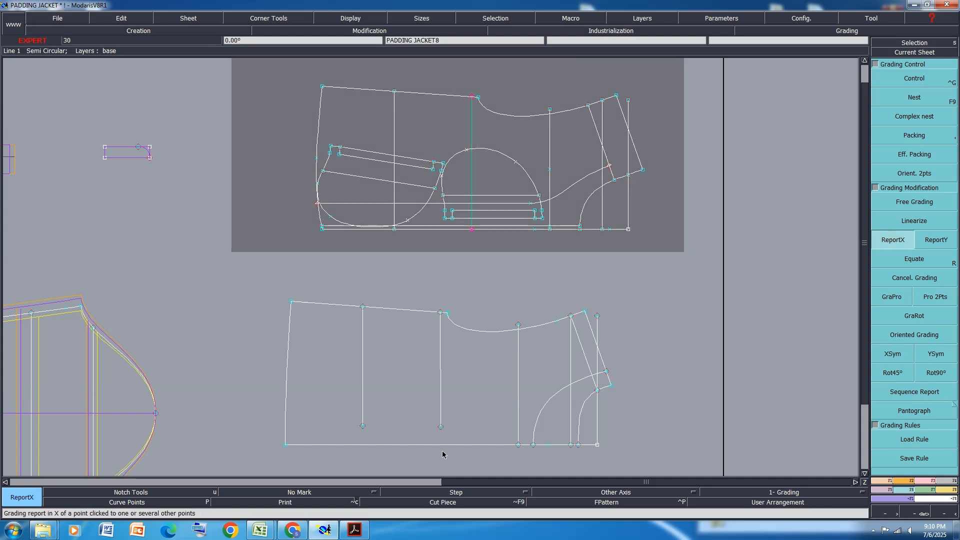
{"action": "left_click", "coordinate": [440, 426]}
{"action": "left_click", "coordinate": [472, 231]}
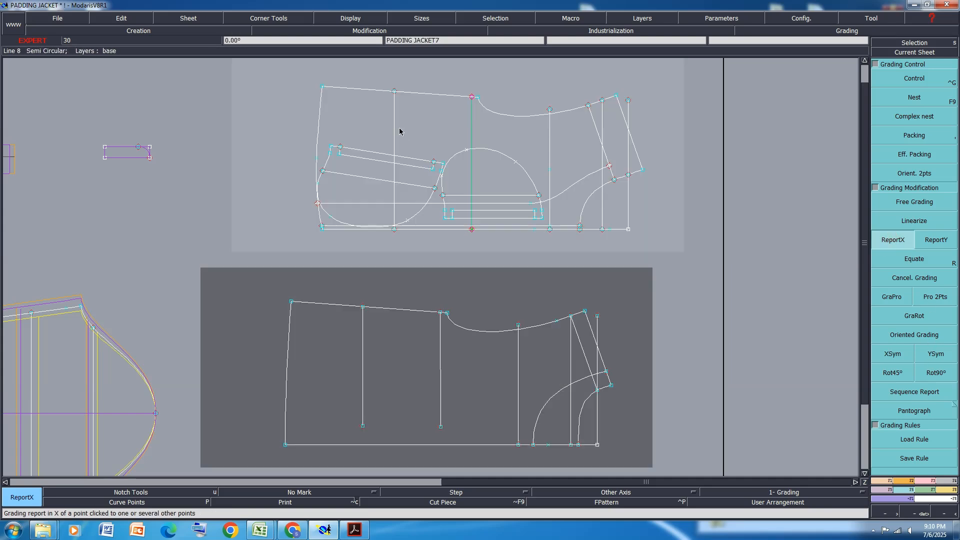
- Copy the X grading of the shortened hem-side line to its counterpart on the body piece with pockets, and display both pieces in all sizes
{"action": "left_click", "coordinate": [395, 229]}
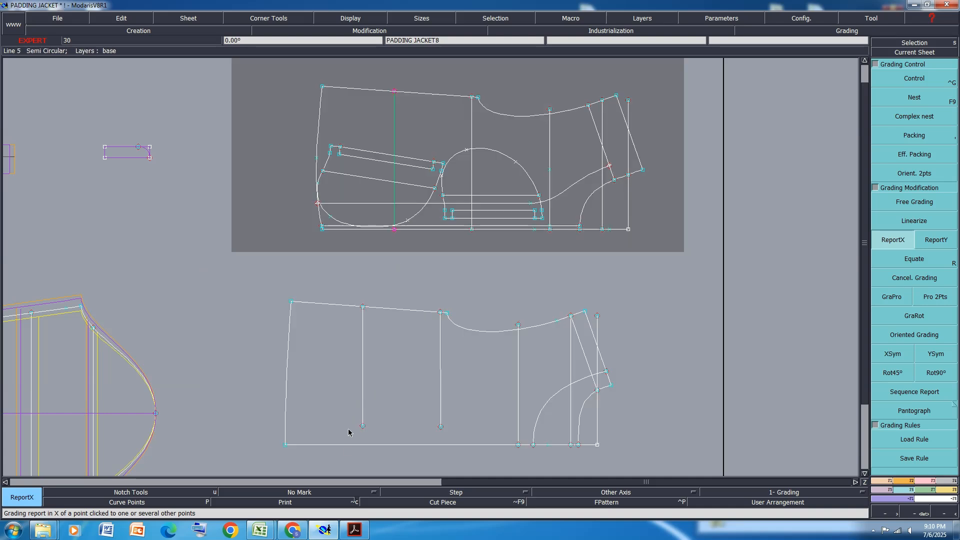
{"action": "left_click", "coordinate": [363, 426]}
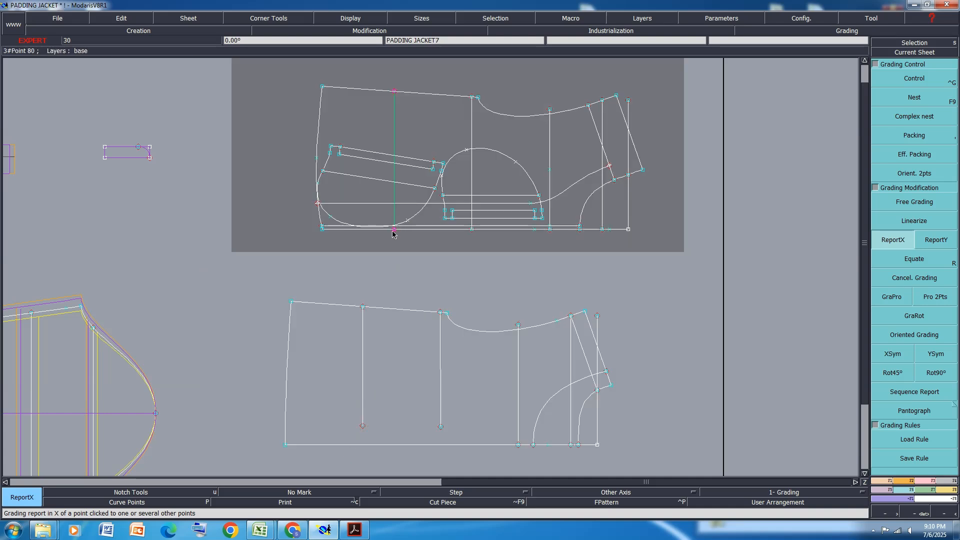
{"action": "left_click", "coordinate": [394, 228]}
{"action": "key", "text": "F9"}
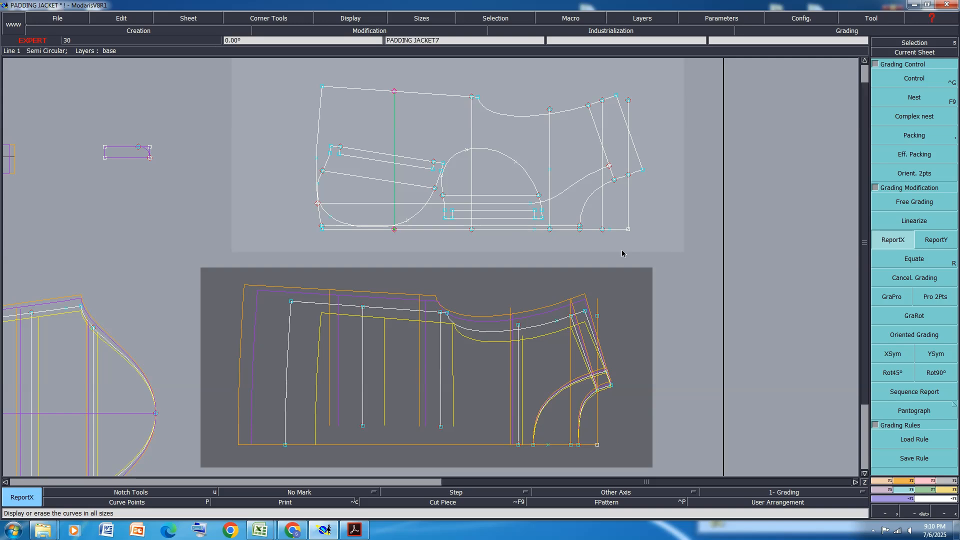
{"action": "key", "text": "F9"}
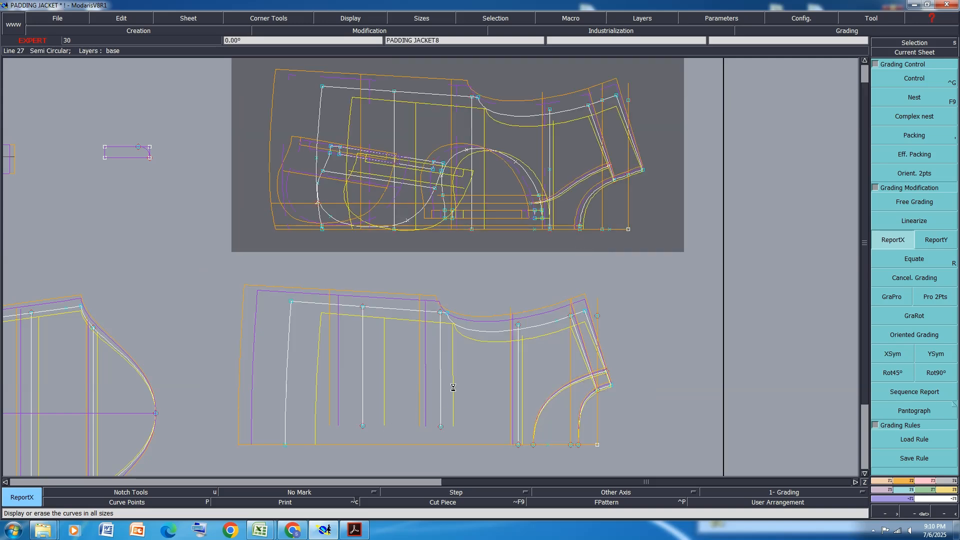
- Save the PADDING JACKET model and automatically arrange all its sheets on the desk
{"action": "key", "text": "ctrl+s"}
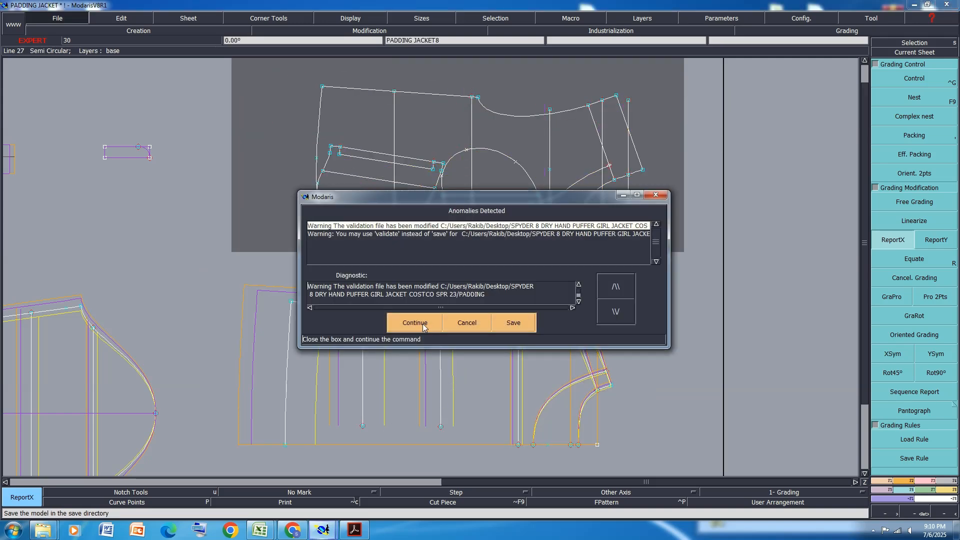
{"action": "left_click", "coordinate": [417, 321]}
{"action": "key", "text": "j"}
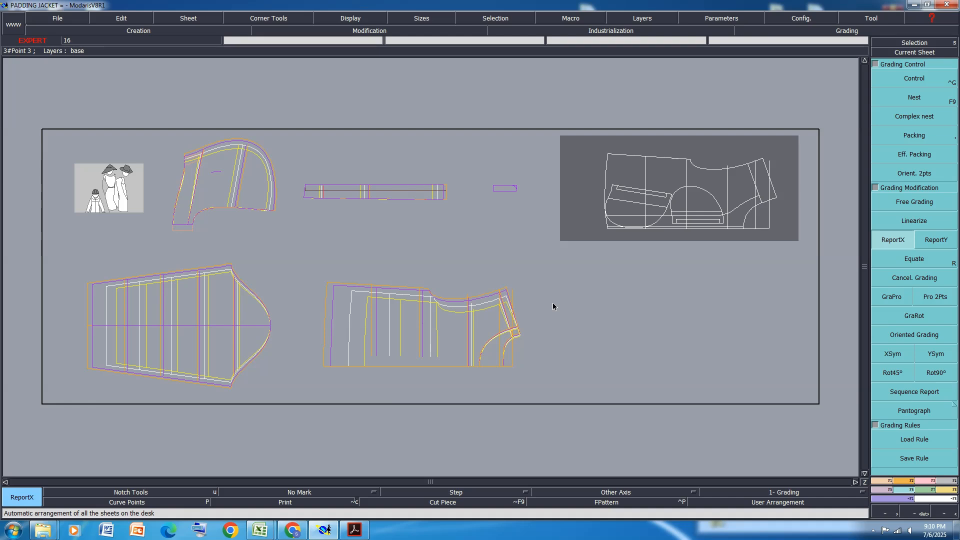
- Save the PADDING JACKET model and review the jacket sketch and points of measure in the SPYDER 8 DRY HAND PUFFER specification in Excel
{"action": "key", "text": "ctrl+s"}
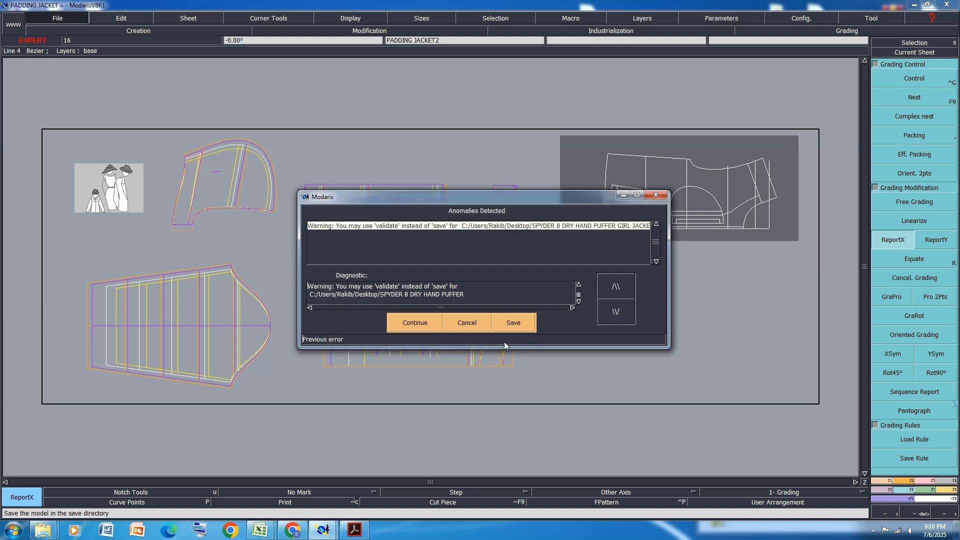
{"action": "left_click", "coordinate": [420, 322]}
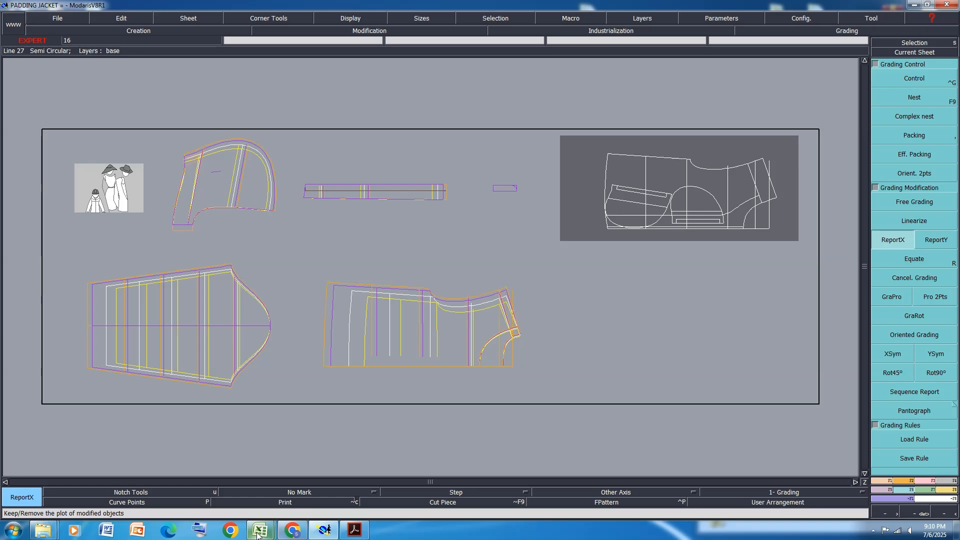
{"action": "mouse_move", "coordinate": [260, 530]}
{"action": "left_click", "coordinate": [304, 479]}
{"action": "scroll", "coordinate": [379, 340], "scroll_direction": "up", "scroll_amount": 8}
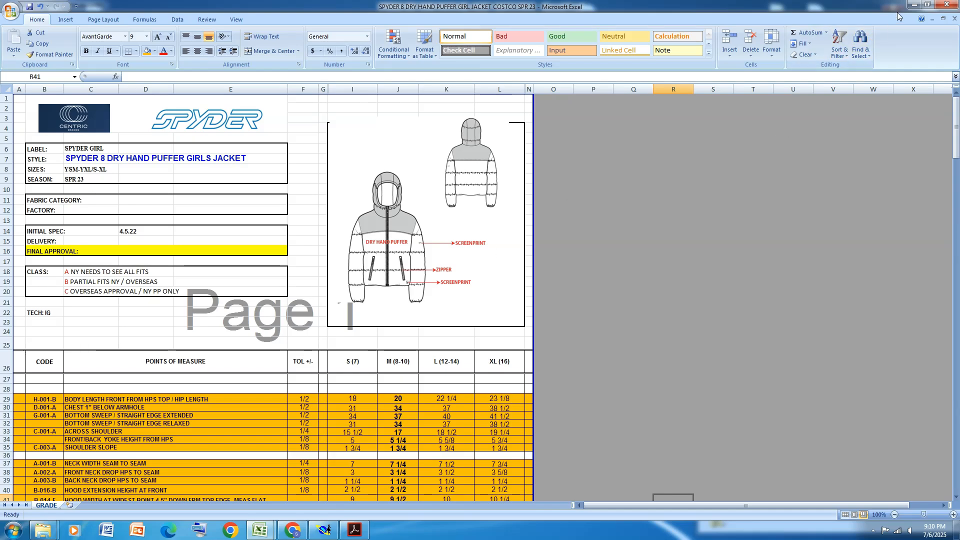
{"action": "left_click", "coordinate": [914, 5]}
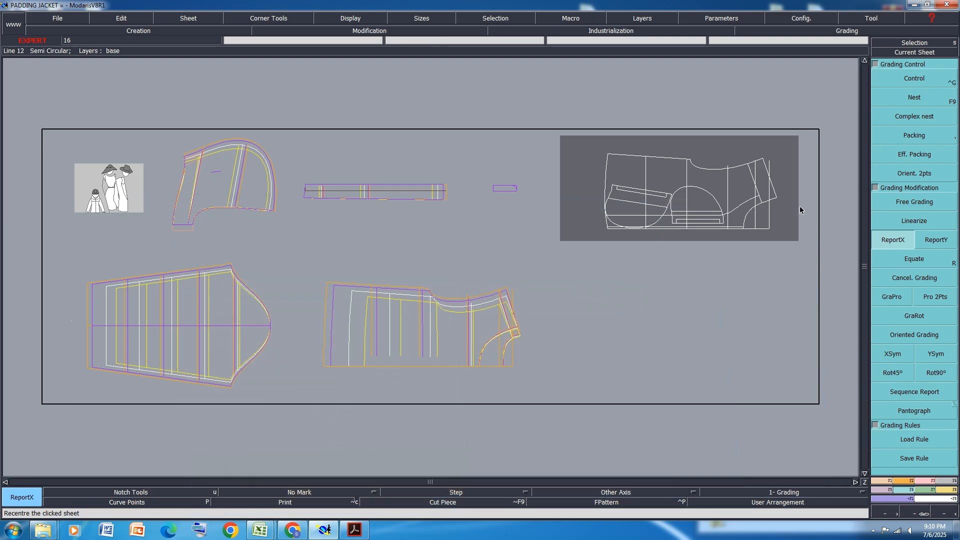
- Reshape the armhole end of the yoke line on the body piece with pockets by dx -0.500 inches
{"action": "left_click", "coordinate": [809, 194]}
{"action": "scroll", "coordinate": [681, 175], "scroll_direction": "up", "scroll_amount": 2}
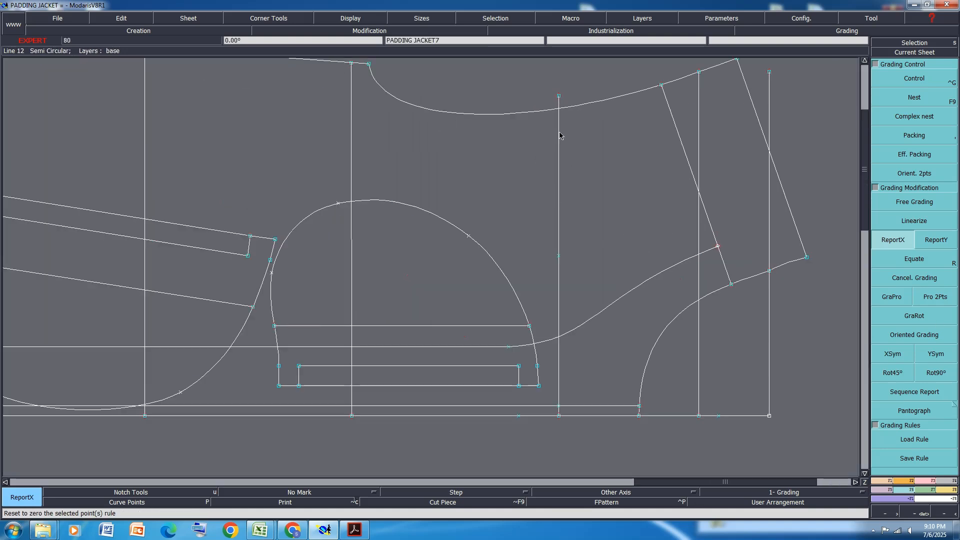
{"action": "key", "text": "r"}
{"action": "left_click", "coordinate": [559, 96]}
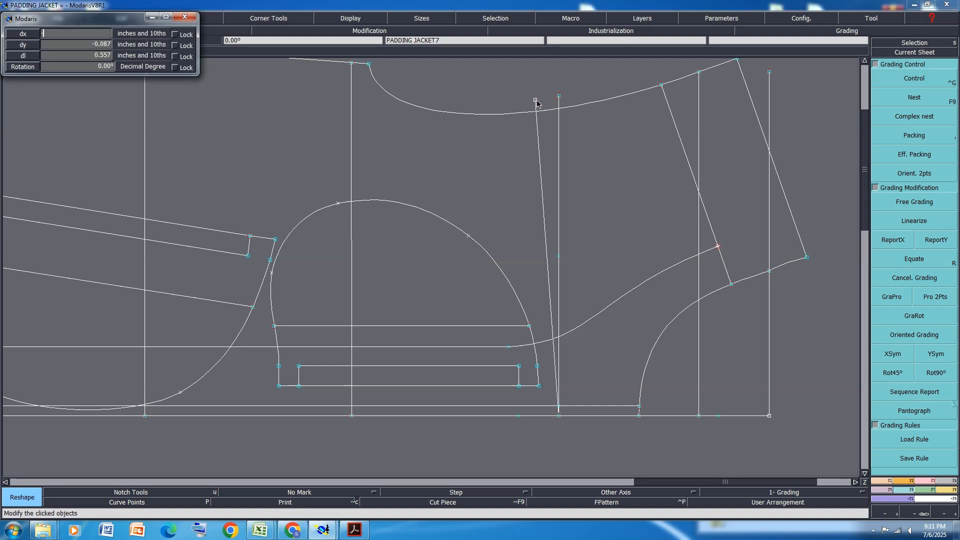
{"action": "type", "text": "-0.500"}
{"action": "key", "text": "Return"}
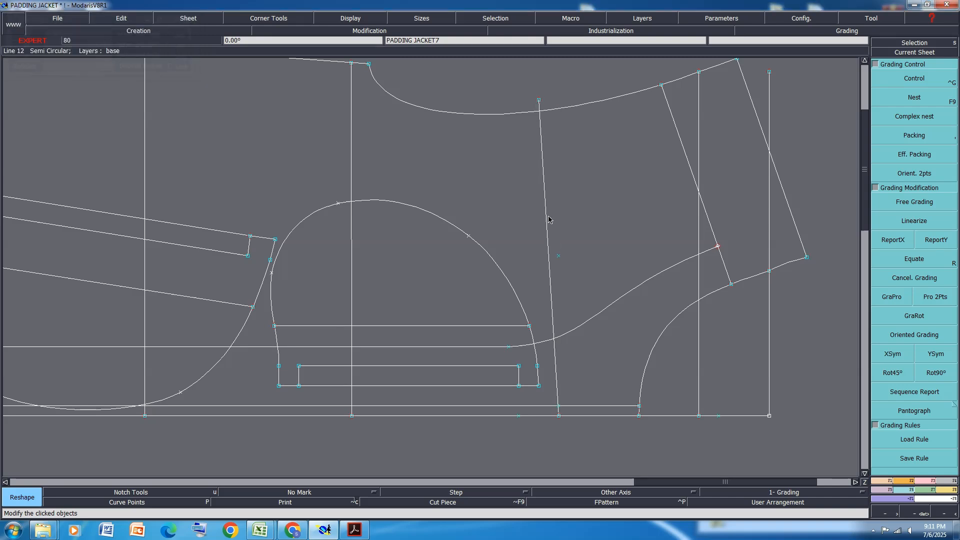
- Simplify the slanted yoke line on the body piece with pockets using a tolerance of 0.004 inches
{"action": "key", "text": "Delete"}
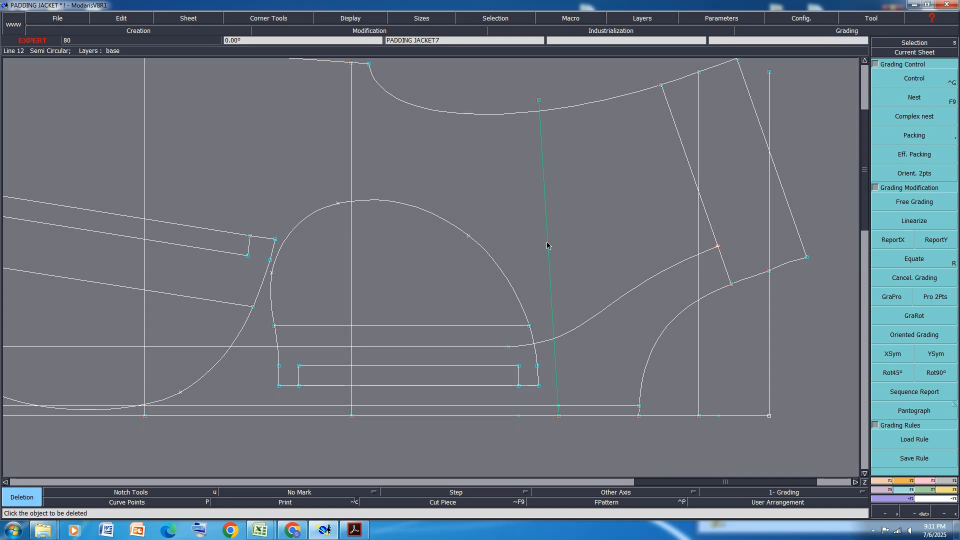
{"action": "key", "text": "shift+s"}
{"action": "left_click", "coordinate": [547, 243]}
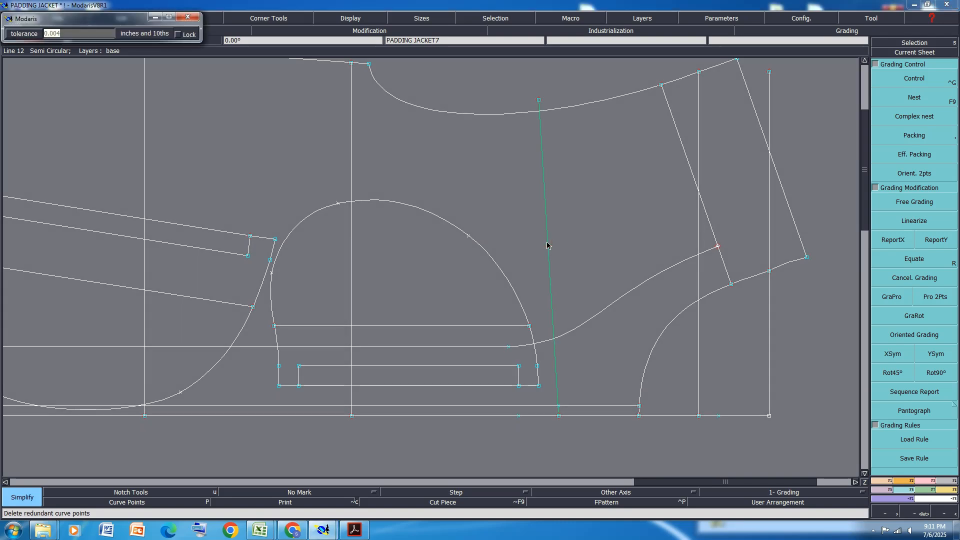
{"action": "key", "text": "Return"}
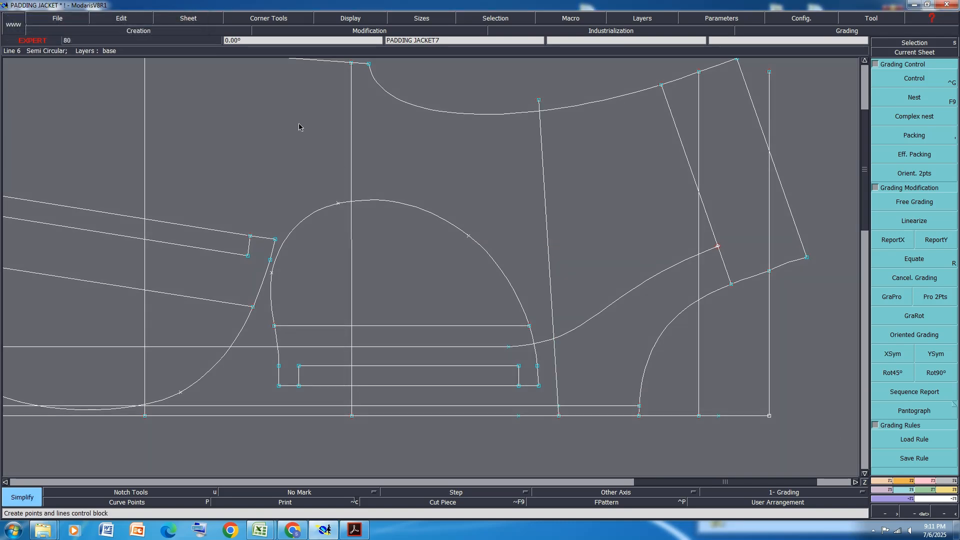
- Display the curve handles and reshape the yoke line into a slight curve towards its centre-front end
{"action": "left_click", "coordinate": [351, 19]}
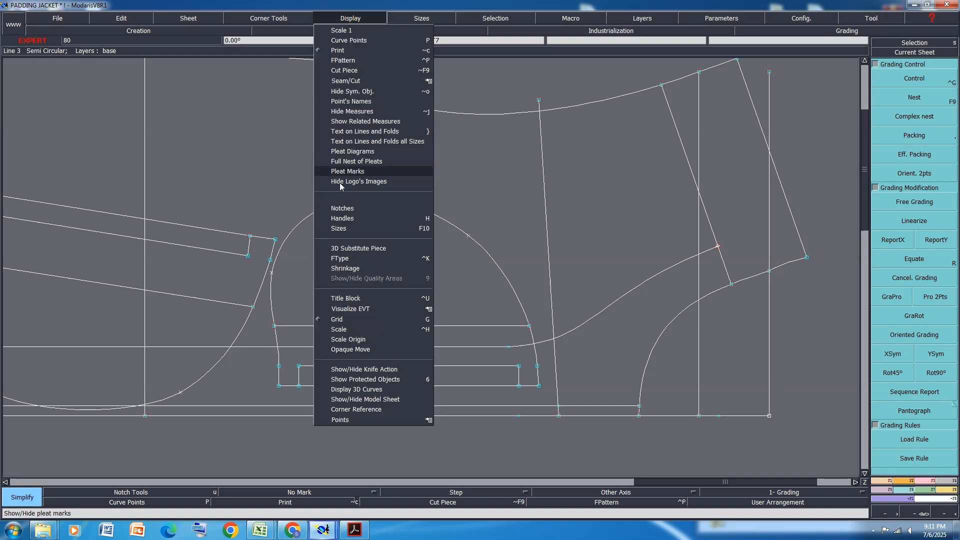
{"action": "left_click", "coordinate": [344, 217]}
{"action": "left_click", "coordinate": [914, 480]}
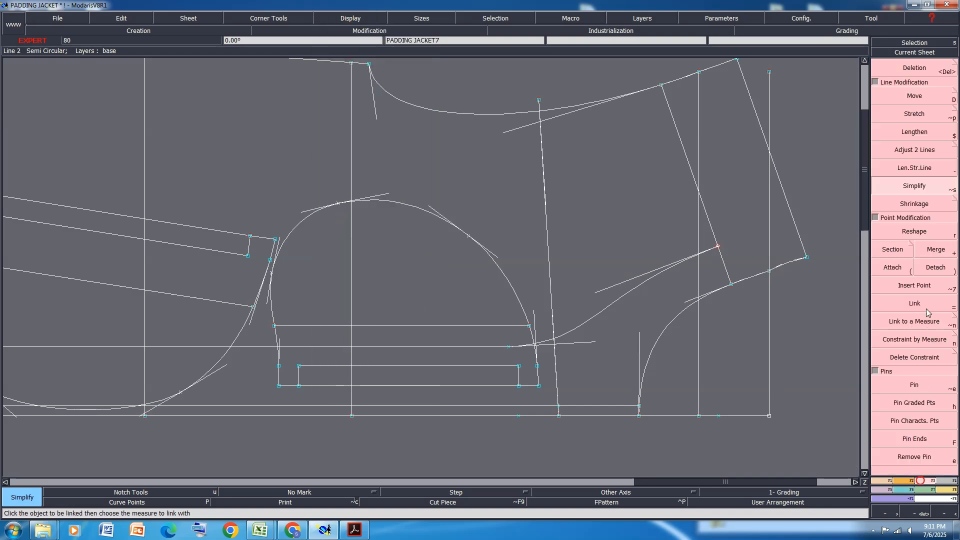
{"action": "left_click", "coordinate": [908, 231]}
{"action": "left_click", "coordinate": [552, 318]}
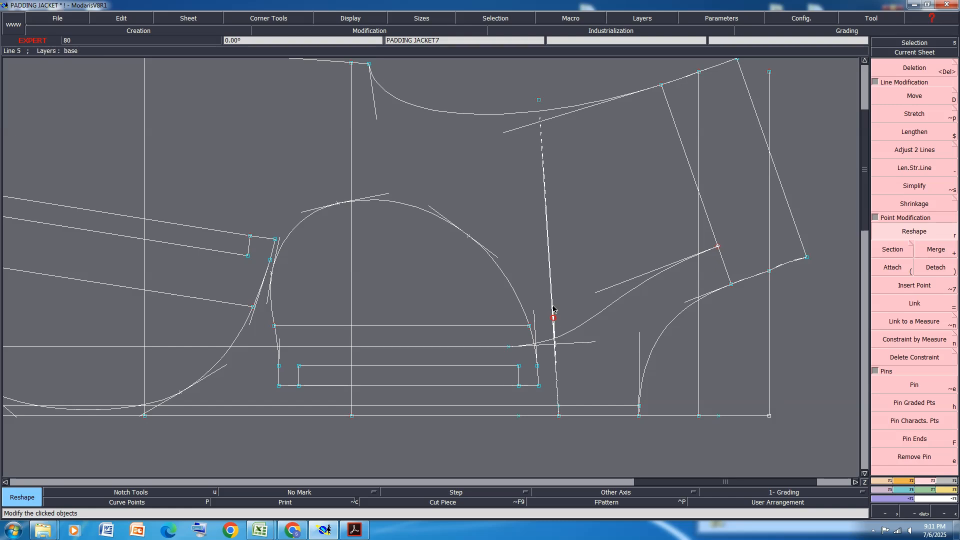
{"action": "left_click", "coordinate": [560, 291]}
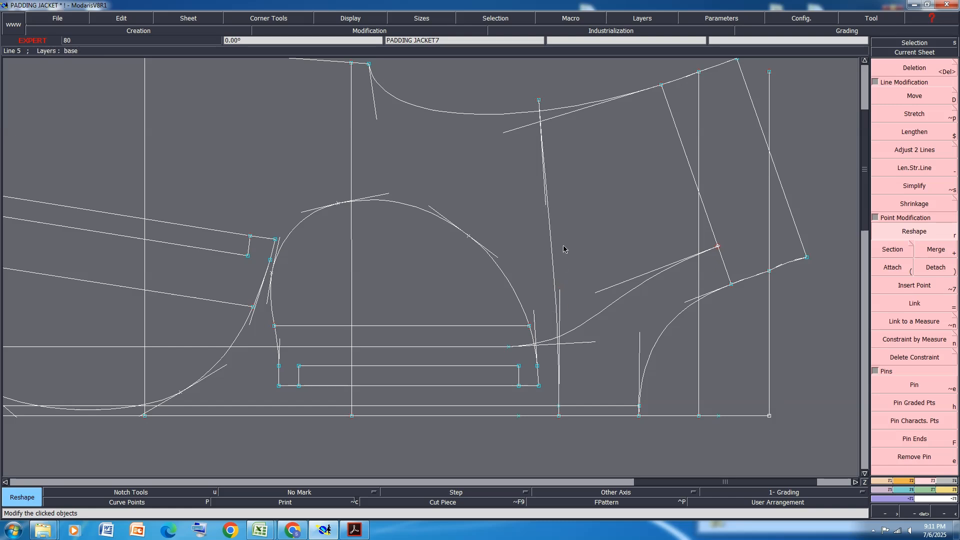
- Adjust the handles at both ends of the yoke line to smooth its curve into the centre front
{"action": "left_click", "coordinate": [547, 205]}
{"action": "left_click", "coordinate": [551, 191]}
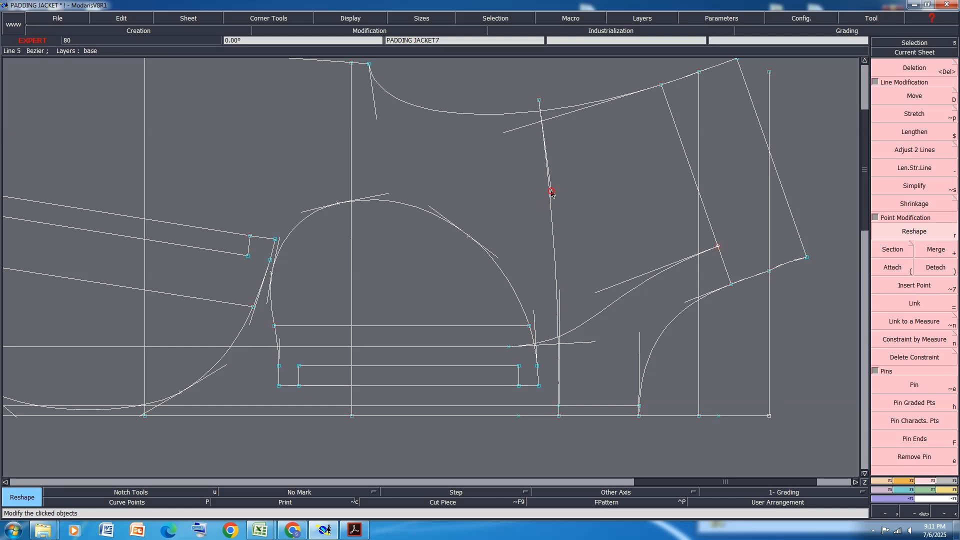
{"action": "left_click", "coordinate": [560, 291]}
{"action": "left_click", "coordinate": [561, 286]}
{"action": "scroll", "coordinate": [553, 445], "scroll_direction": "up", "scroll_amount": 3}
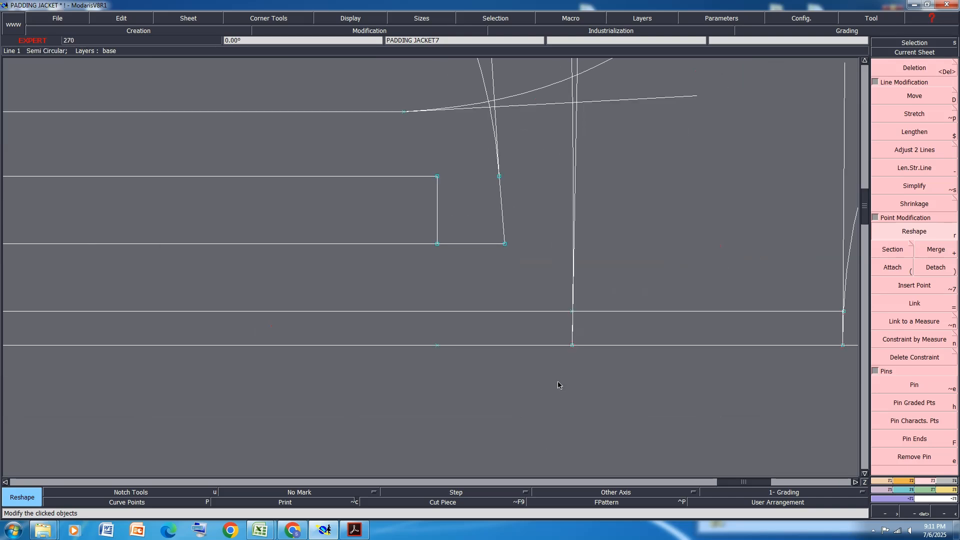
{"action": "scroll", "coordinate": [559, 385], "scroll_direction": "down", "scroll_amount": 2}
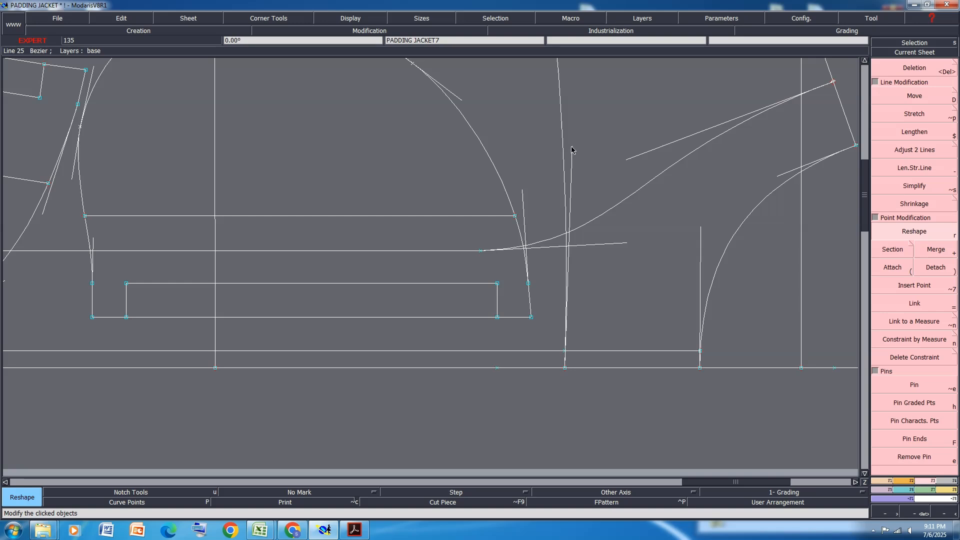
{"action": "scroll", "coordinate": [595, 300], "scroll_direction": "down", "scroll_amount": 2}
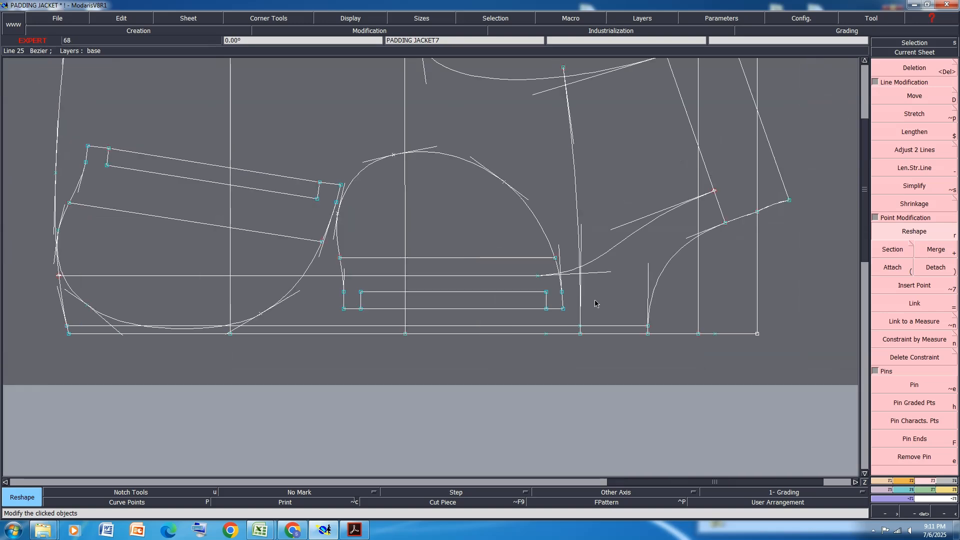
- Save the model with the curved yoke line and hide the curve handles
{"action": "key", "text": "ctrl+s"}
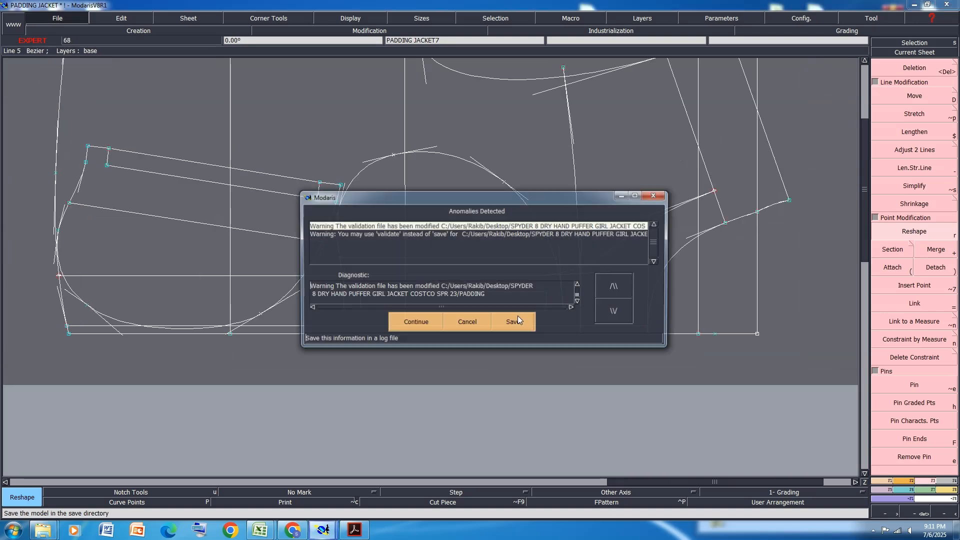
{"action": "left_click", "coordinate": [419, 323]}
{"action": "key", "text": "F11"}
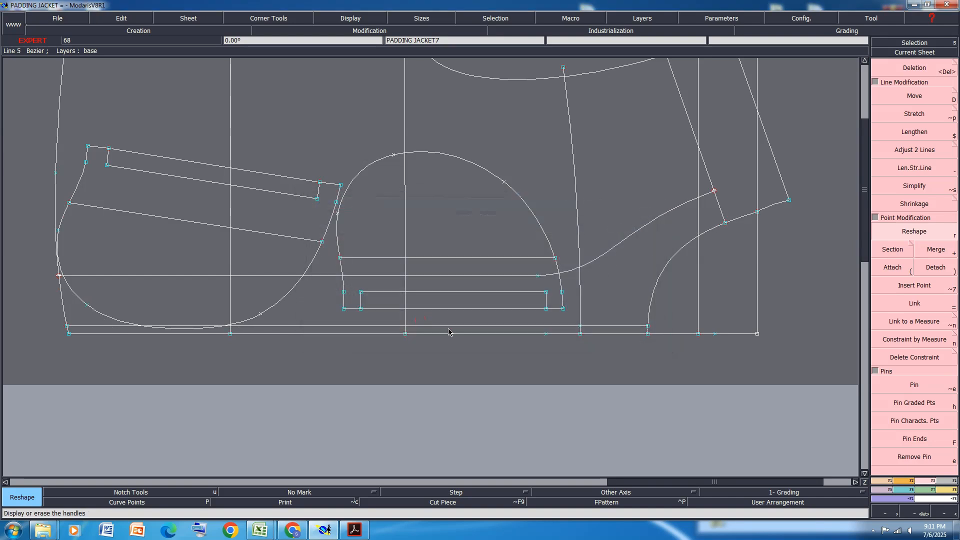
- Automatically arrange all sheets on the desk and display every piece in the base size only
{"action": "key", "text": "j"}
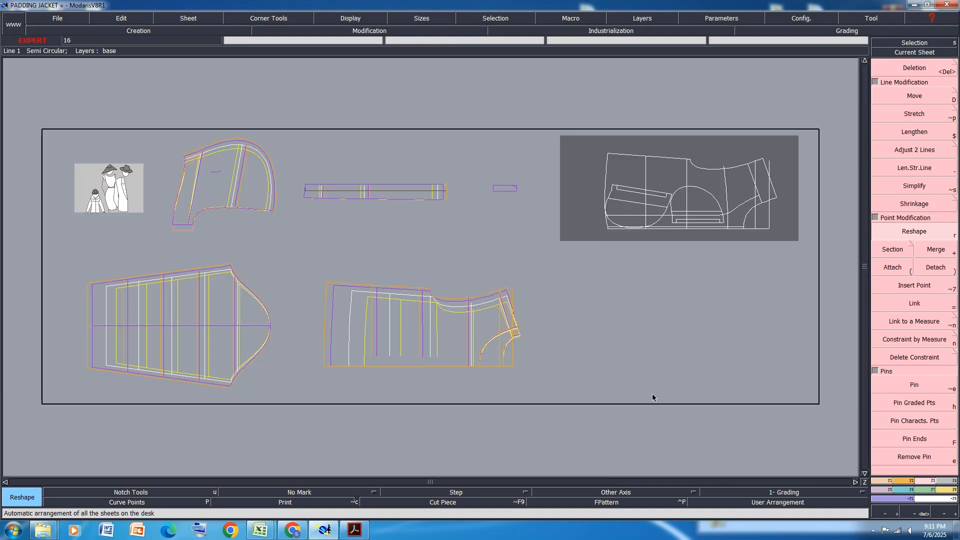
{"action": "key", "text": "ctrl+a"}
{"action": "key", "text": "F9"}
{"action": "key", "text": "F9"}
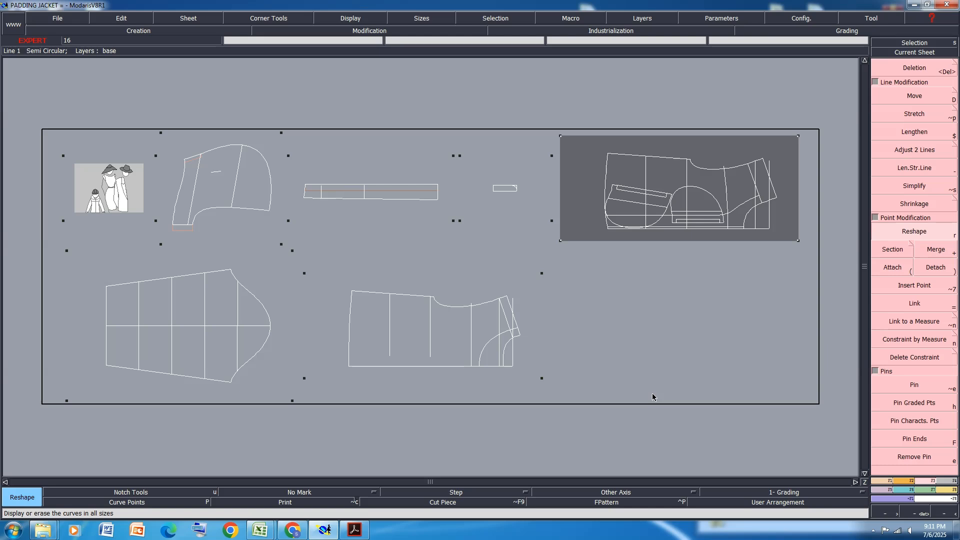
- Save the PADDING JACKET model and clear the selection of all sheets
{"action": "key", "text": "ctrl+s"}
{"action": "left_click", "coordinate": [414, 323]}
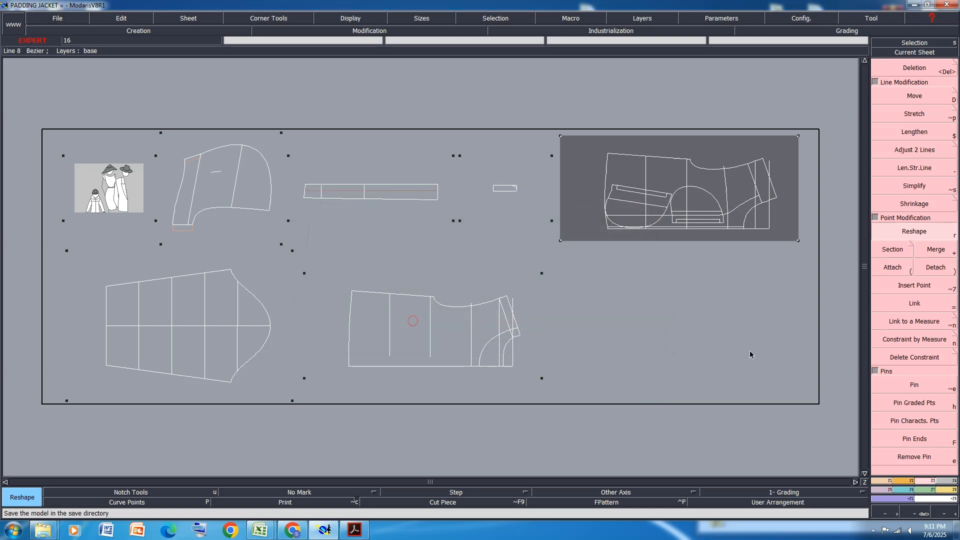
{"action": "left_click", "coordinate": [165, 240]}
- Extract the seam pieces of the hood, the long narrow band and the small rectangular piece with Seam
{"action": "left_click", "coordinate": [934, 482]}
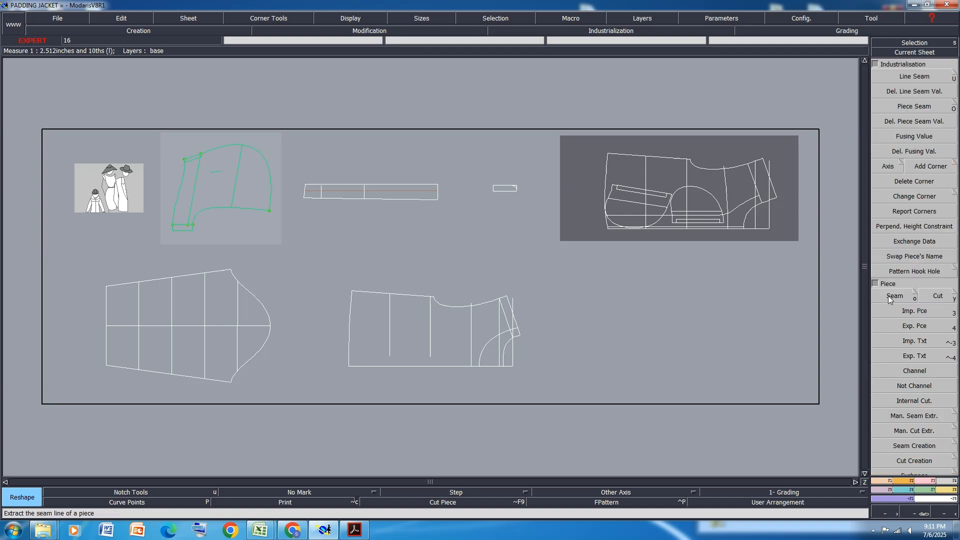
{"action": "left_click", "coordinate": [888, 296]}
{"action": "left_click", "coordinate": [242, 180]}
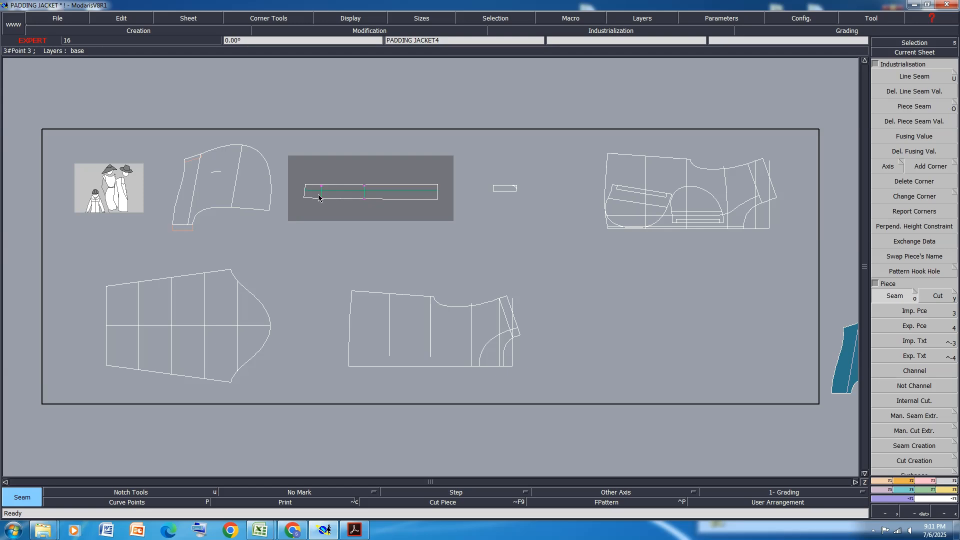
{"action": "left_click", "coordinate": [383, 189]}
{"action": "left_click", "coordinate": [505, 188]}
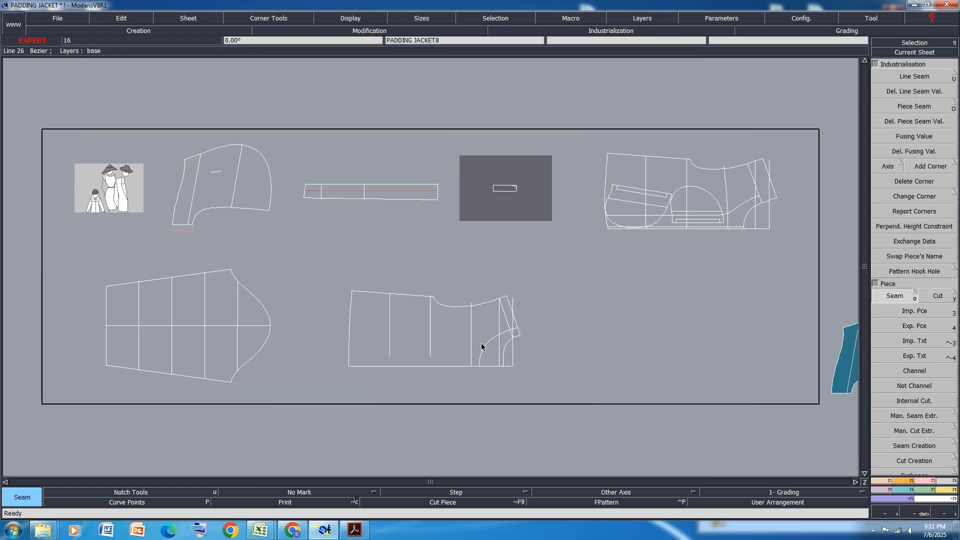
- Extract the curved neck facing from the body piece without pockets as a seam piece
{"action": "left_click", "coordinate": [491, 352]}
{"action": "scroll", "coordinate": [490, 351], "scroll_direction": "up", "scroll_amount": 3}
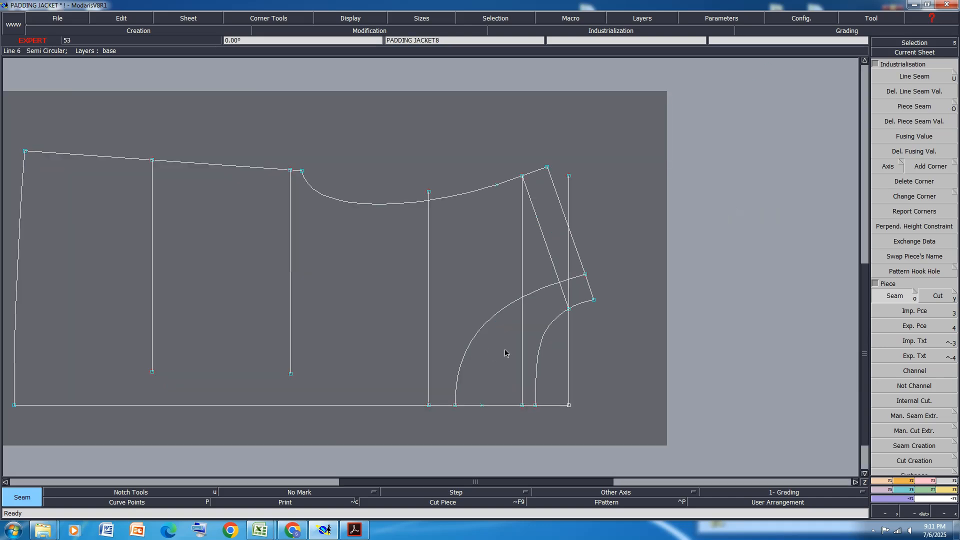
{"action": "left_click", "coordinate": [505, 353]}
{"action": "left_click", "coordinate": [575, 291]}
- Extract the yoke of the body piece without pockets as a seam piece, including the shoulder strip and excluding the neckline cut-out
{"action": "scroll", "coordinate": [570, 280], "scroll_direction": "down", "scroll_amount": 3}
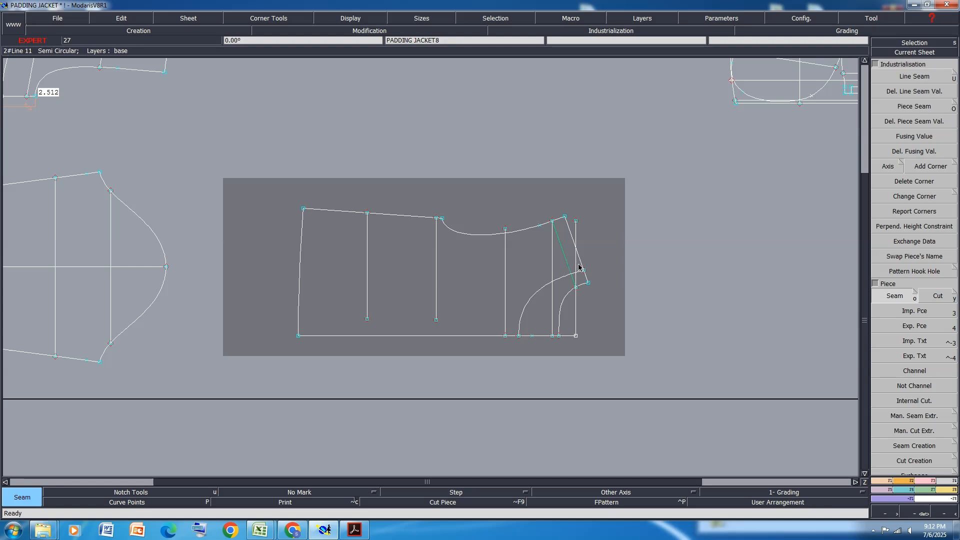
{"action": "left_click", "coordinate": [578, 266]}
{"action": "left_click", "coordinate": [578, 274]}
{"action": "left_click", "coordinate": [561, 287]}
{"action": "left_click", "coordinate": [536, 296]}
{"action": "left_click", "coordinate": [536, 275]}
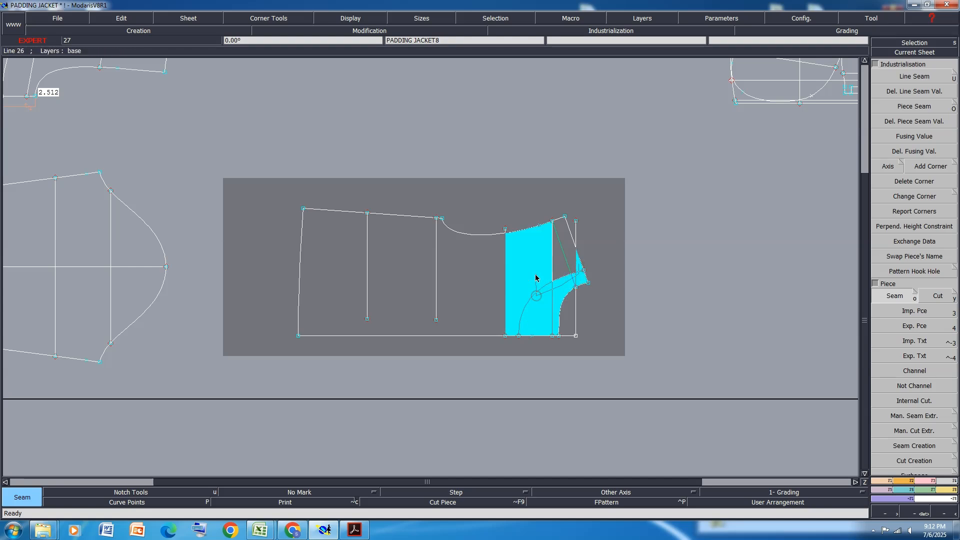
{"action": "left_click", "coordinate": [562, 260]}
{"action": "left_click", "coordinate": [570, 255]}
{"action": "right_click", "coordinate": [554, 270]}
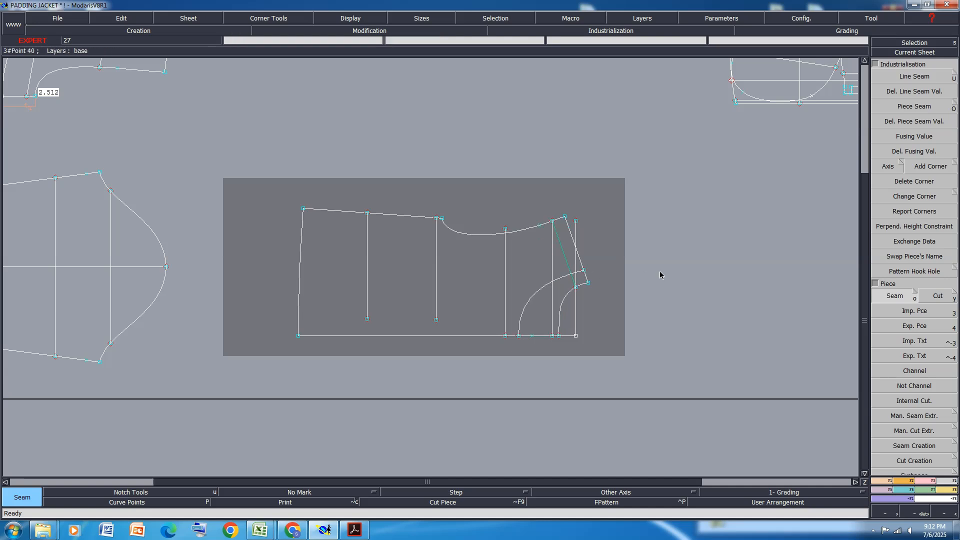
- Extract the panel below the yoke of the body piece without pockets and automatically arrange all sheets
{"action": "left_click", "coordinate": [480, 271]}
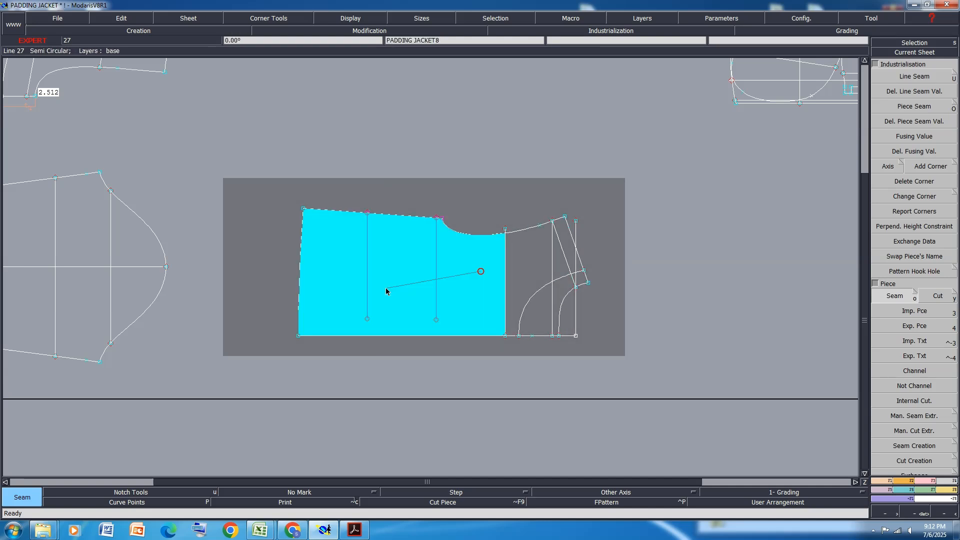
{"action": "right_click", "coordinate": [362, 287]}
{"action": "key", "text": "j"}
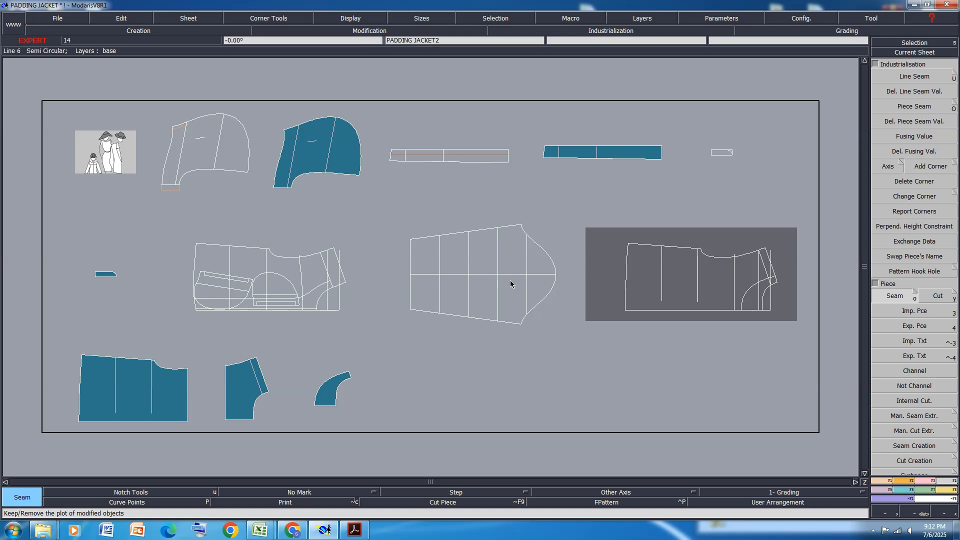
- Extract the whole sleeve, with all its internal lines, as a seam piece and rearrange the sheets on the desk
{"action": "mouse_move", "coordinate": [423, 300]}
{"action": "left_mouse_down"}
{"action": "mouse_move", "coordinate": [464, 254]}
{"action": "mouse_move", "coordinate": [535, 246]}
{"action": "mouse_move", "coordinate": [535, 277]}
{"action": "mouse_move", "coordinate": [472, 292]}
{"action": "mouse_move", "coordinate": [485, 250]}
{"action": "left_mouse_up"}
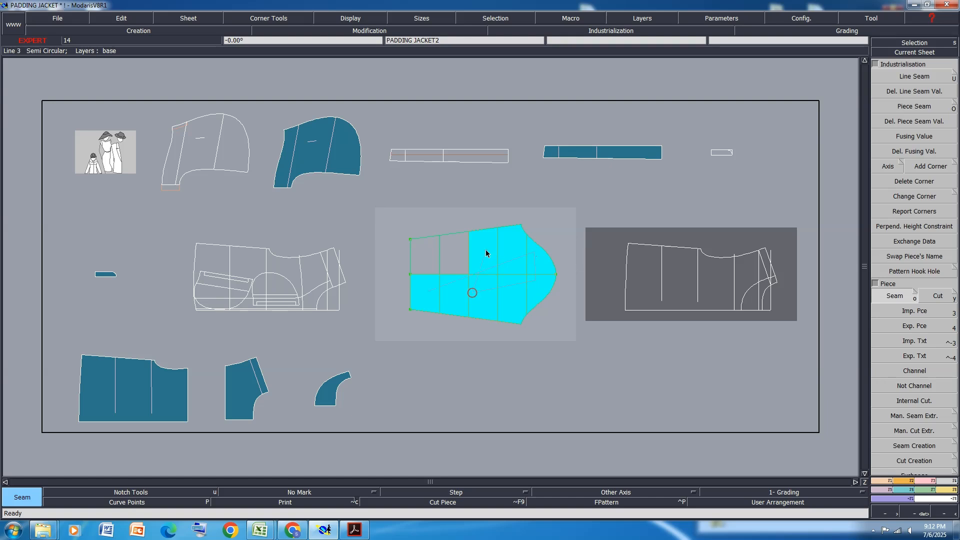
{"action": "right_click", "coordinate": [430, 261]}
{"action": "key", "text": "j"}
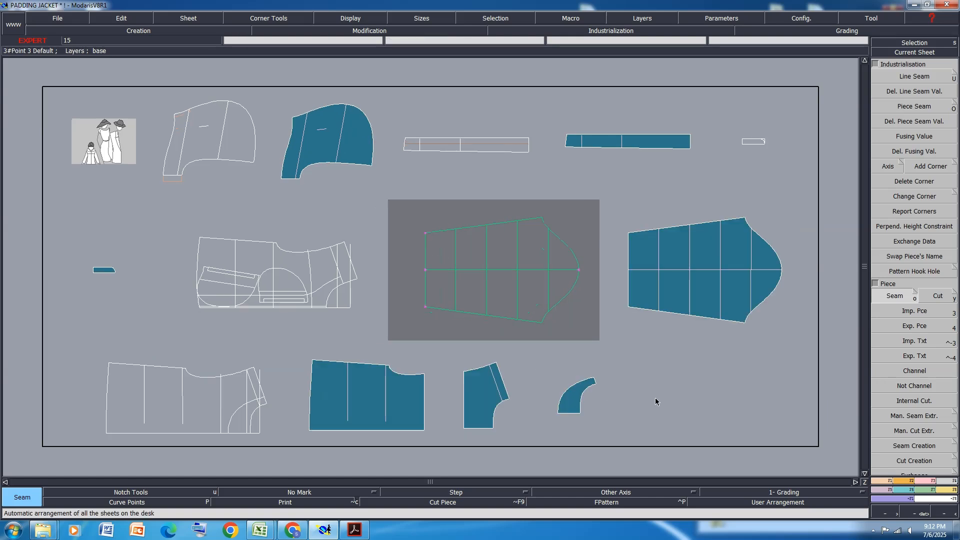
- Extract the front facing bounded by the curved yoke line, including the straight pocket's welt lines, as a seam piece
{"action": "key", "text": "Home"}
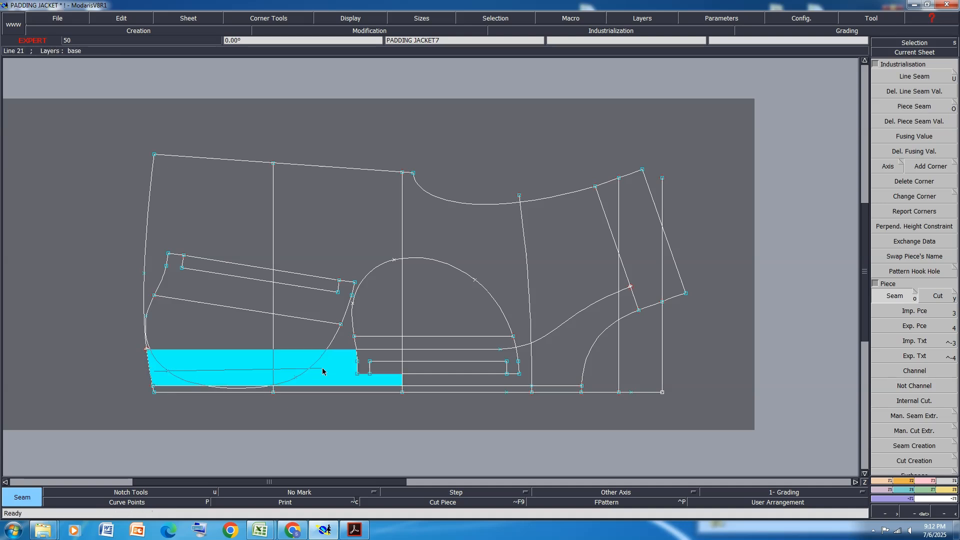
{"action": "key", "text": "ctrl+z"}
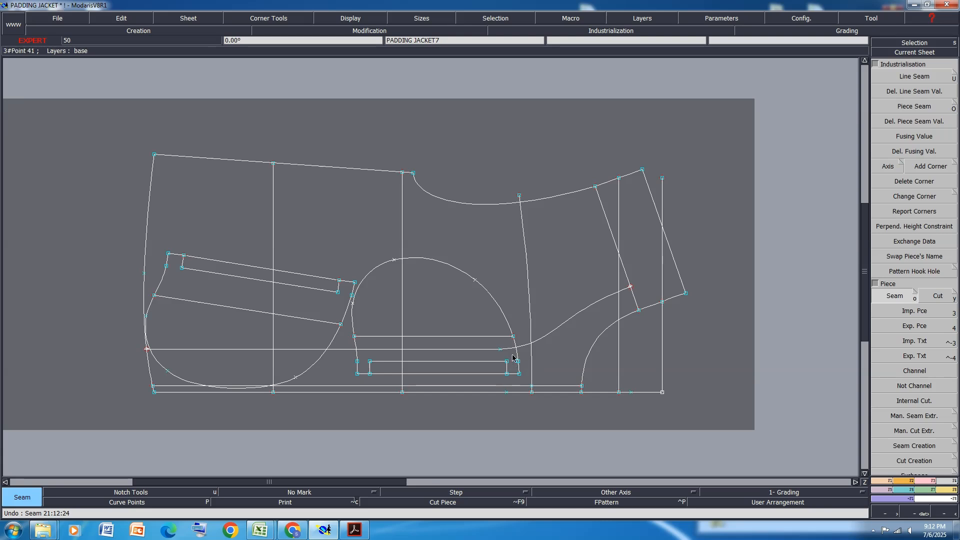
{"action": "left_click_drag", "start_coordinate": [512, 354], "coordinate": [365, 377]}
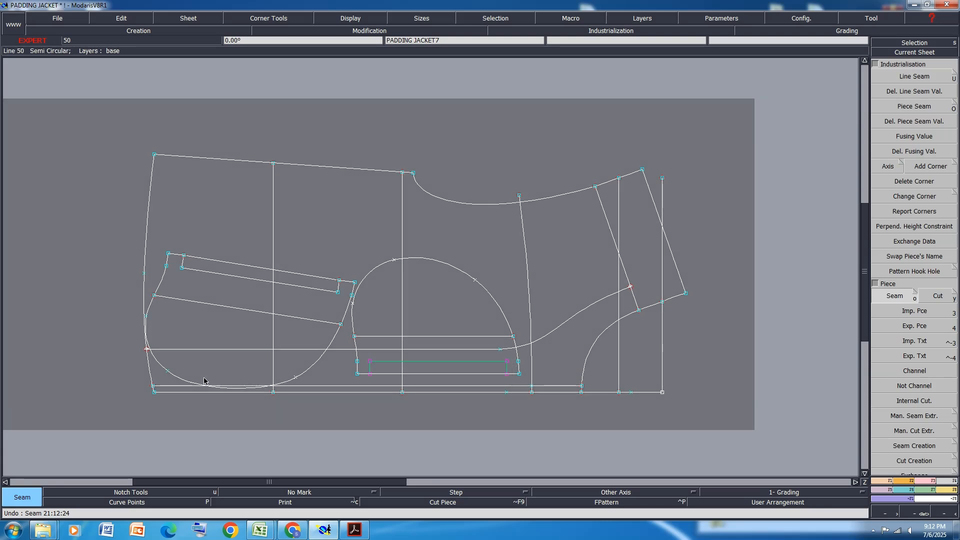
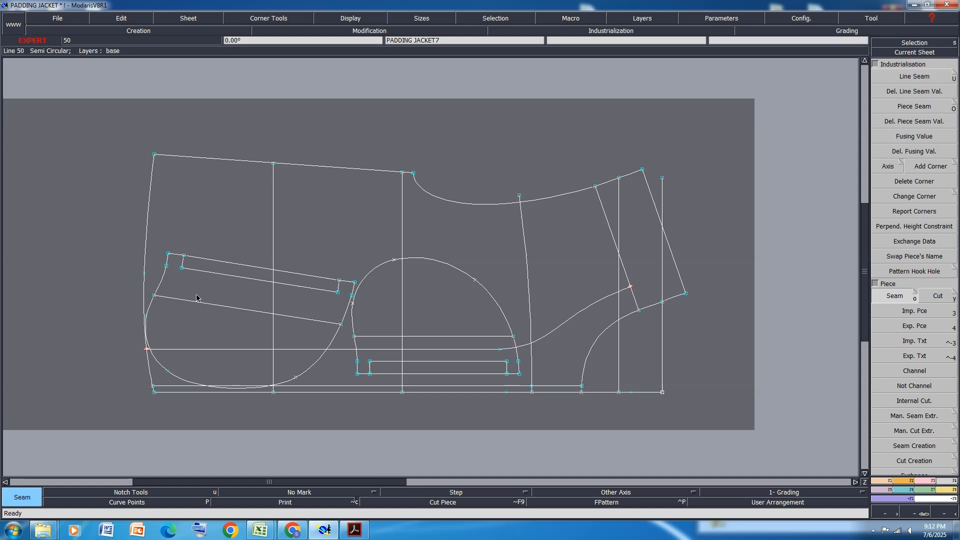
- Extract the slanted pocket's opening strip, with its welt lines inside, as a seam piece
{"action": "right_click", "coordinate": [176, 297]}
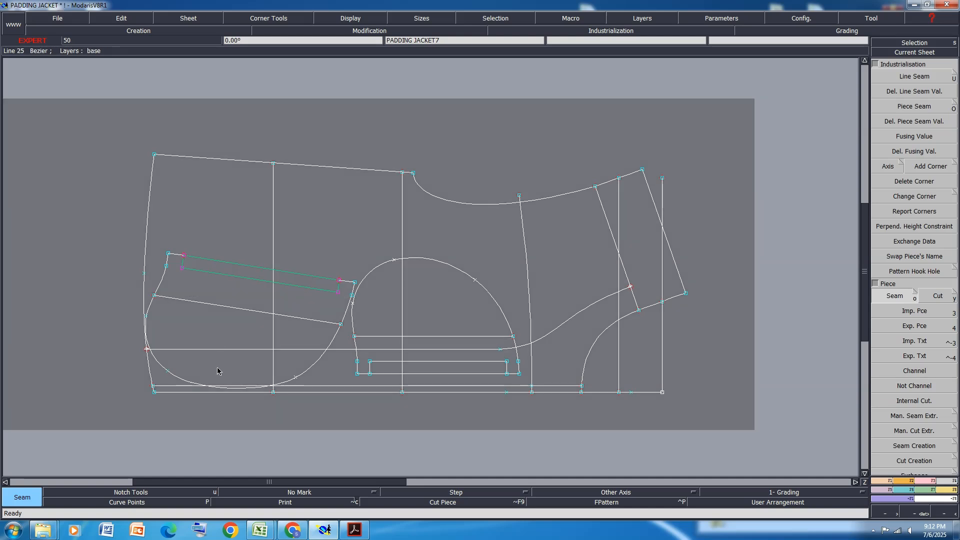
{"action": "left_click", "coordinate": [195, 291]}
{"action": "left_click", "coordinate": [201, 266]}
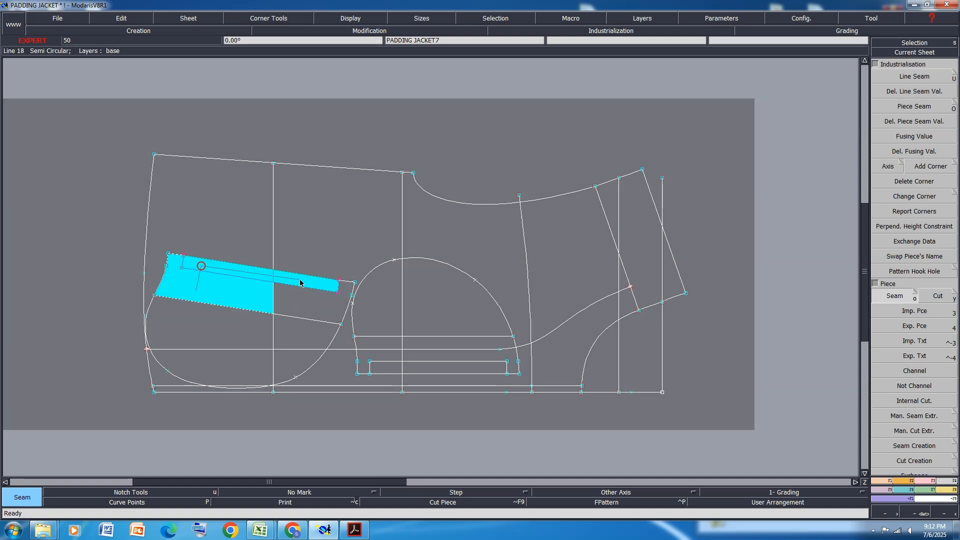
{"action": "left_click", "coordinate": [301, 279]}
{"action": "left_click", "coordinate": [304, 298]}
{"action": "right_click", "coordinate": [316, 295]}
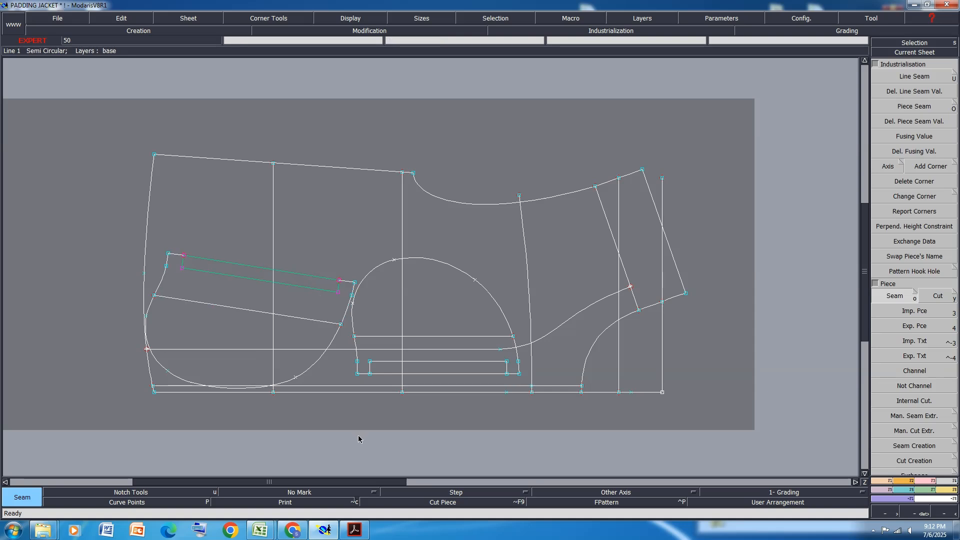
- Extract the complete slanted pocket bag, including its opening strip, as a seam piece
{"action": "left_click", "coordinate": [227, 360]}
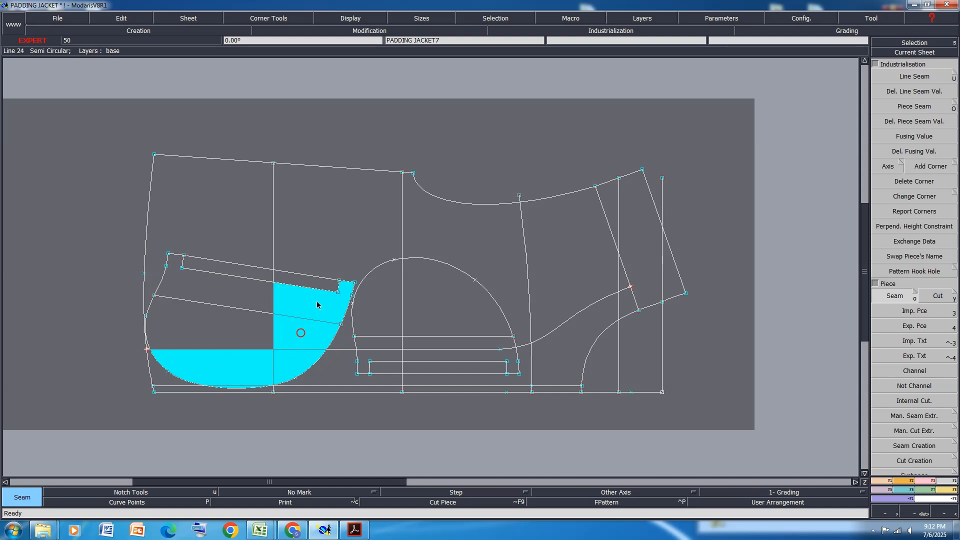
{"action": "left_click", "coordinate": [234, 291]}
{"action": "left_click", "coordinate": [240, 272]}
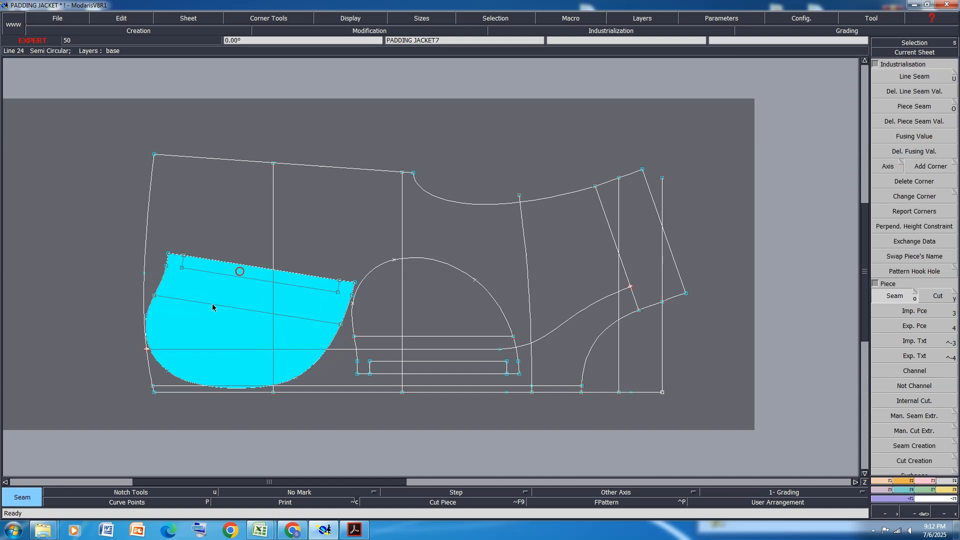
{"action": "right_click", "coordinate": [213, 304]}
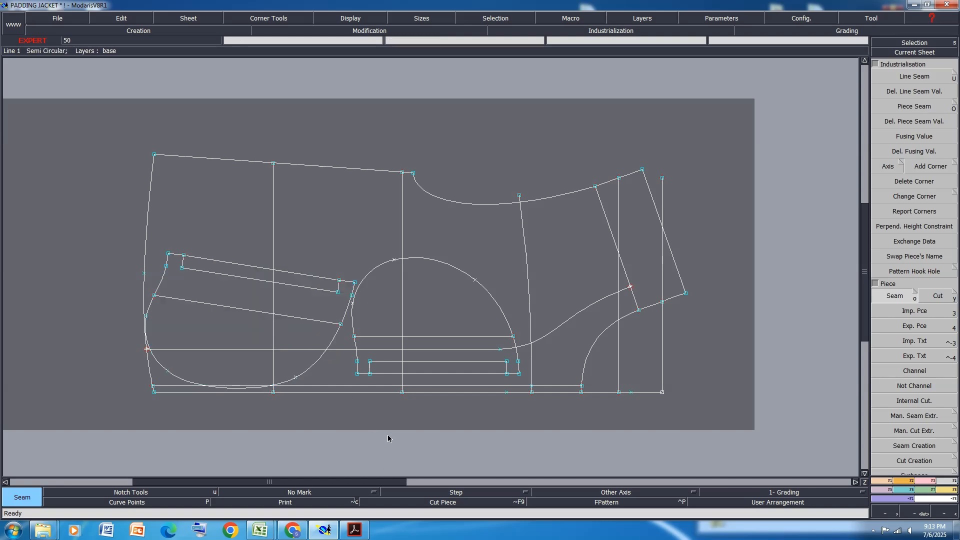
- Lengthen the lower welt line of the slanted pocket at both ends until it crosses the pocket bag outline
{"action": "key", "text": "l"}
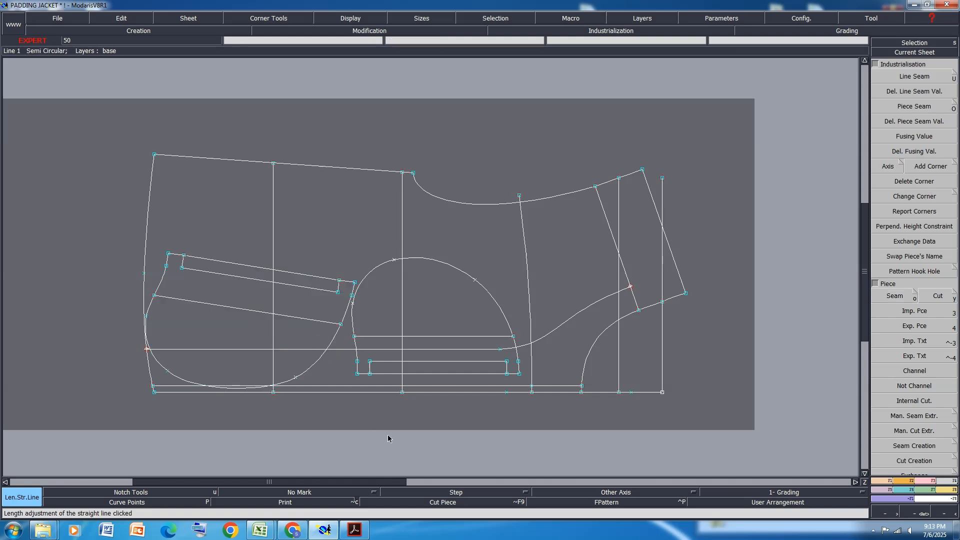
{"action": "left_click", "coordinate": [338, 292]}
{"action": "left_click", "coordinate": [353, 295]}
{"action": "left_click", "coordinate": [182, 268]}
{"action": "left_click", "coordinate": [157, 263]}
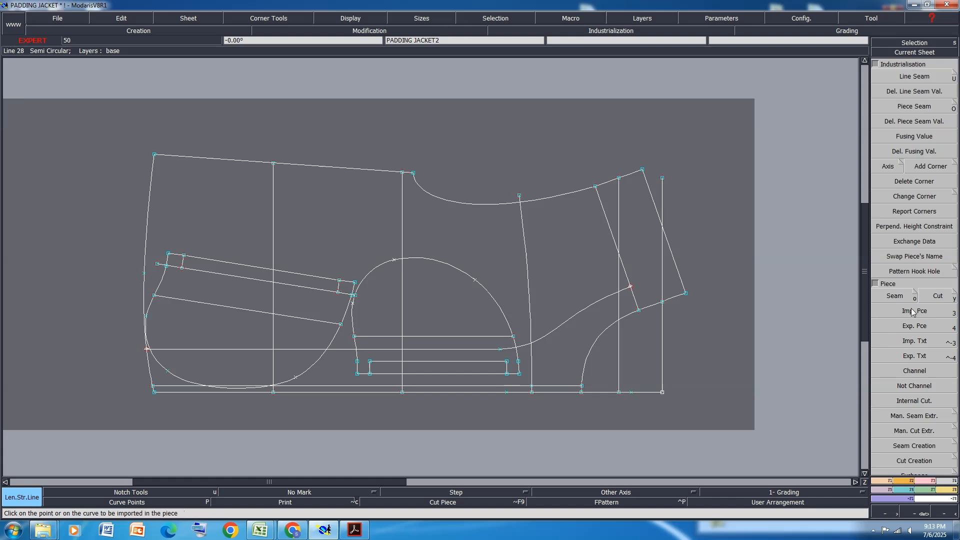
- Extract the slanted pocket bag below the lengthened welt line as a separate seam piece
{"action": "key", "text": "o"}
{"action": "left_click", "coordinate": [235, 344]}
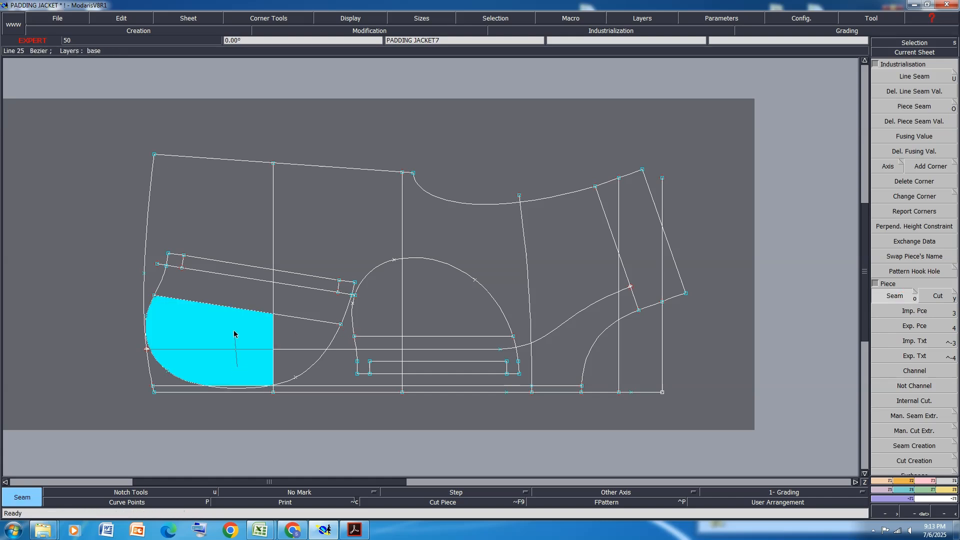
{"action": "left_click", "coordinate": [260, 298]}
{"action": "left_click", "coordinate": [300, 305]}
{"action": "left_click", "coordinate": [299, 355]}
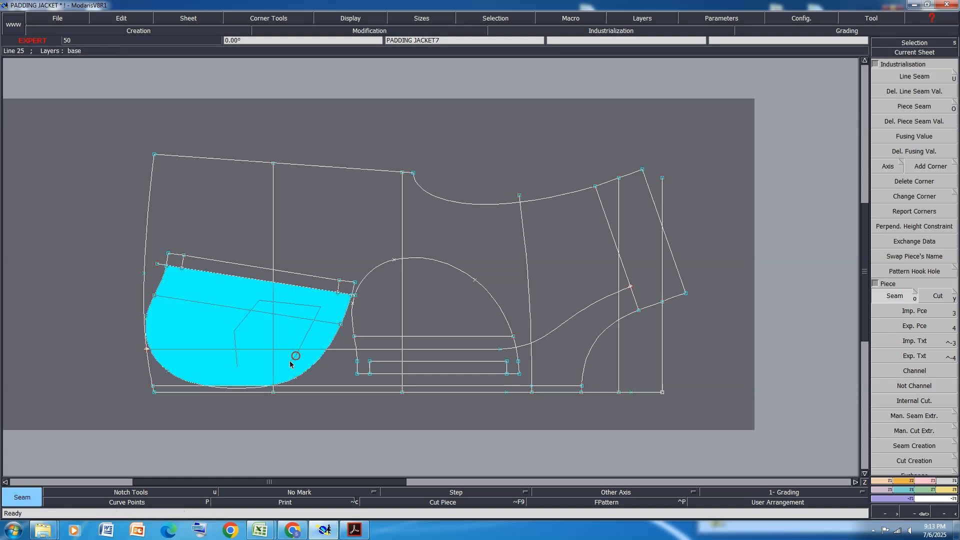
{"action": "left_click", "coordinate": [262, 353]}
{"action": "left_click", "coordinate": [258, 373]}
{"action": "left_click", "coordinate": [242, 386]}
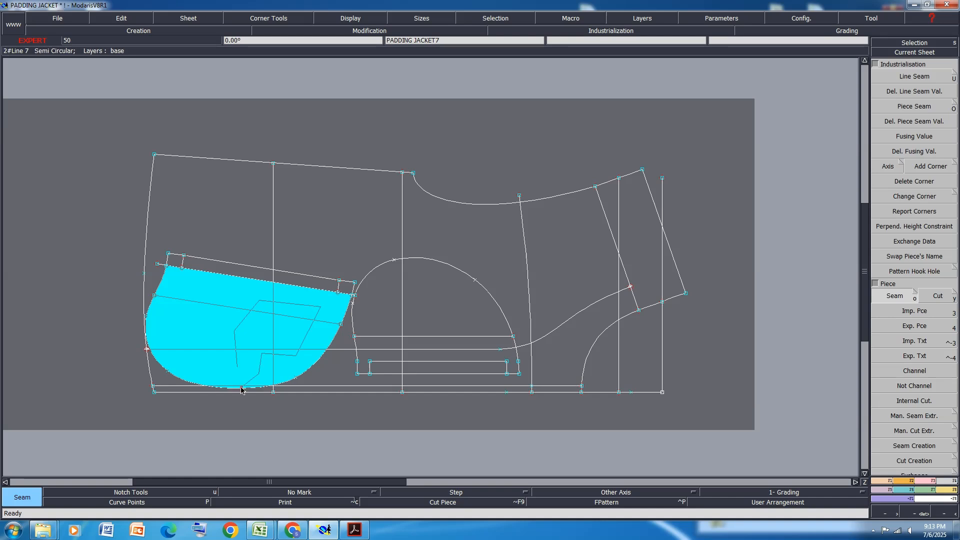
{"action": "right_click", "coordinate": [249, 364]}
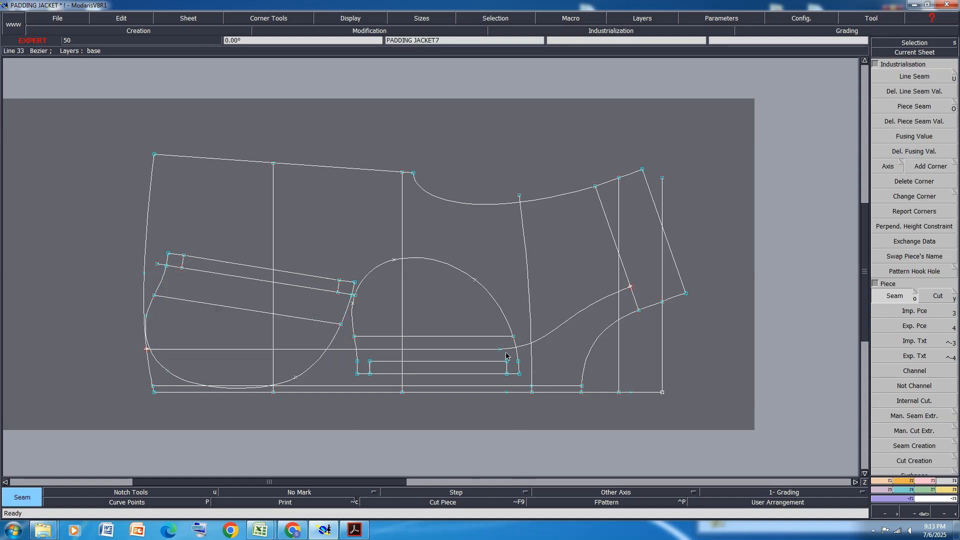
- Lengthen the upper welt line of the rounded pocket at both ends to reach the pocket's side edges
{"action": "scroll", "coordinate": [487, 350], "scroll_direction": "up", "scroll_amount": 1}
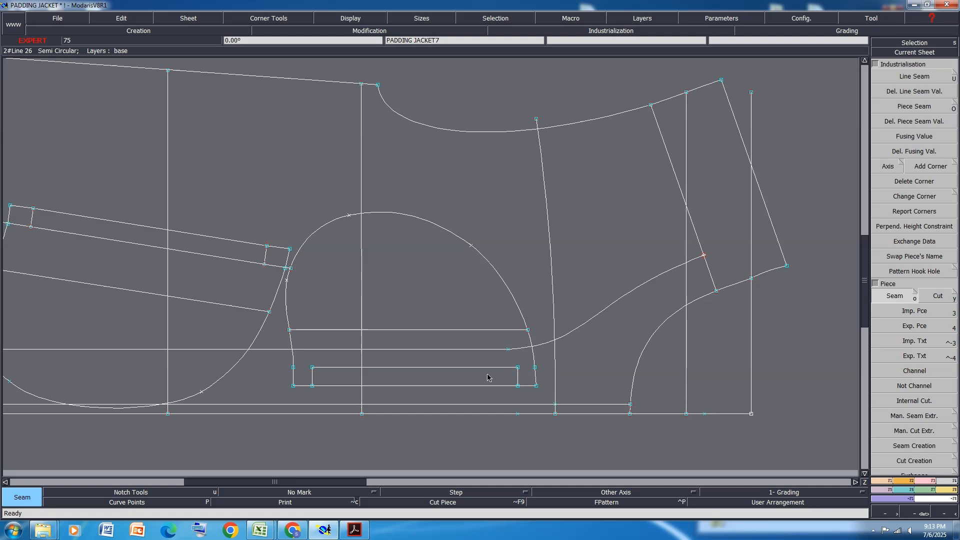
{"action": "key", "text": "l"}
{"action": "left_click", "coordinate": [510, 368]}
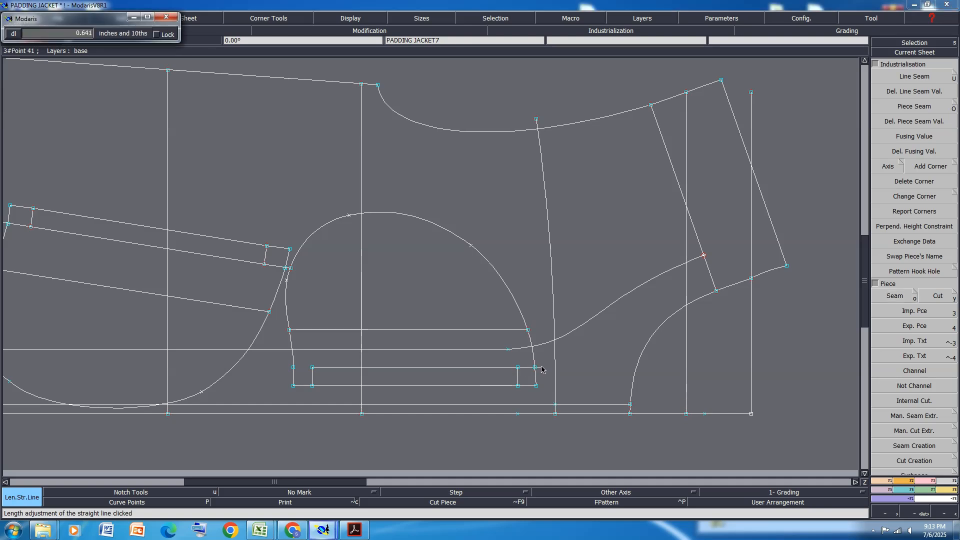
{"action": "left_click", "coordinate": [535, 367]}
{"action": "left_click", "coordinate": [344, 367]}
{"action": "left_click", "coordinate": [287, 368]}
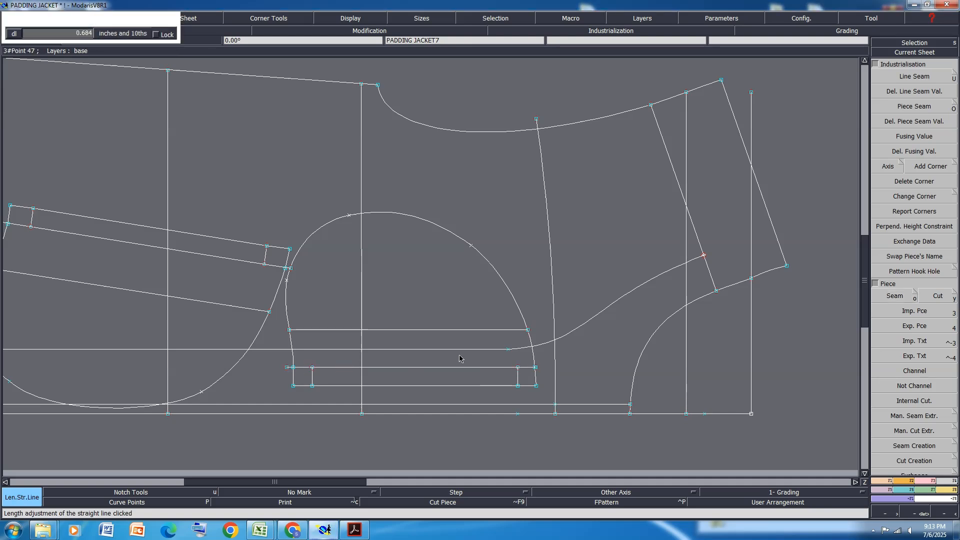
- Extract the complete rounded pocket bag, including the welt strip along its straight edge, as a seam piece
{"action": "left_click", "coordinate": [895, 298]}
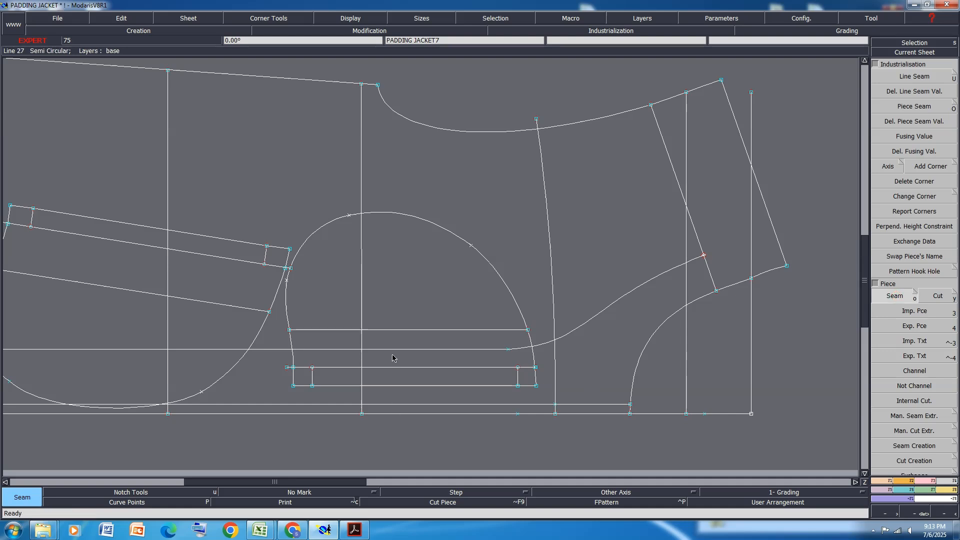
{"action": "left_click", "coordinate": [526, 379]}
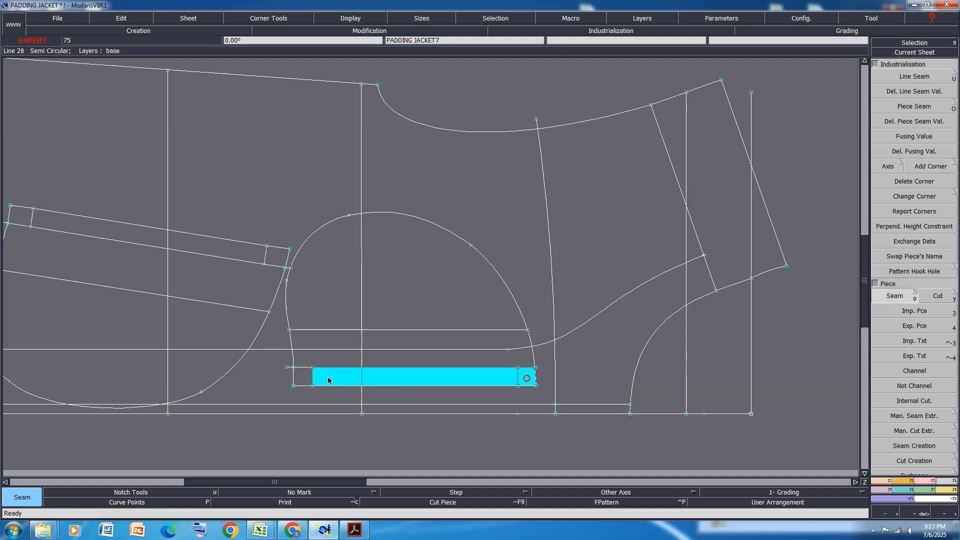
{"action": "left_click", "coordinate": [305, 378]}
{"action": "left_click", "coordinate": [342, 285]}
{"action": "left_click", "coordinate": [402, 336]}
{"action": "left_click", "coordinate": [402, 361]}
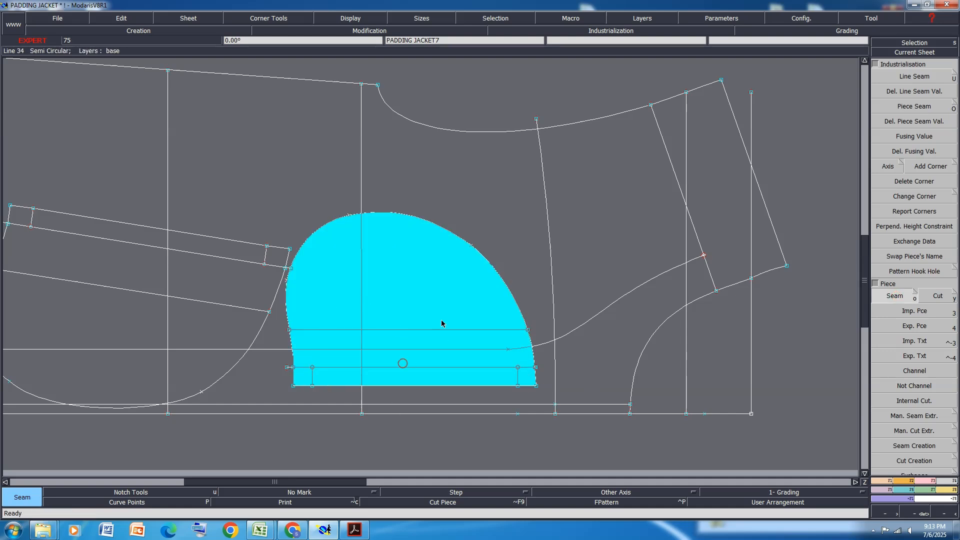
{"action": "right_click", "coordinate": [441, 315]}
- Extract the rounded pocket bag without the welt strip as a seam piece and automatically arrange all sheets
{"action": "left_click", "coordinate": [327, 288]}
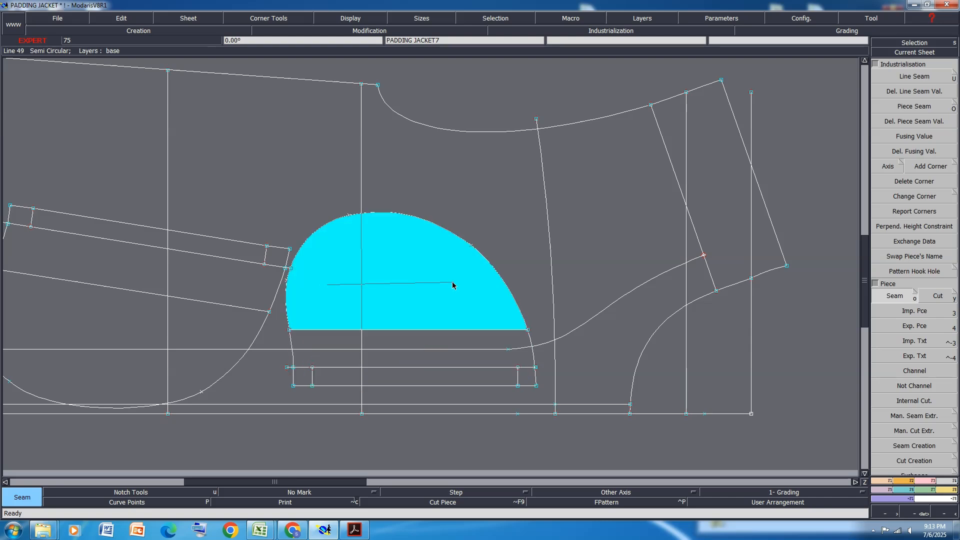
{"action": "left_click", "coordinate": [452, 281]}
{"action": "left_click", "coordinate": [504, 357]}
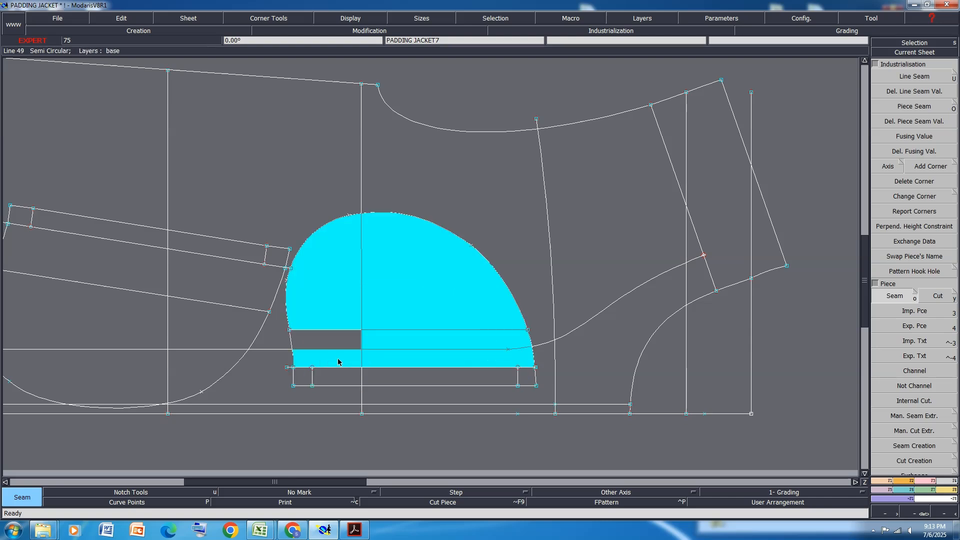
{"action": "left_click", "coordinate": [338, 358]}
{"action": "right_click", "coordinate": [341, 339]}
{"action": "key", "text": "j"}
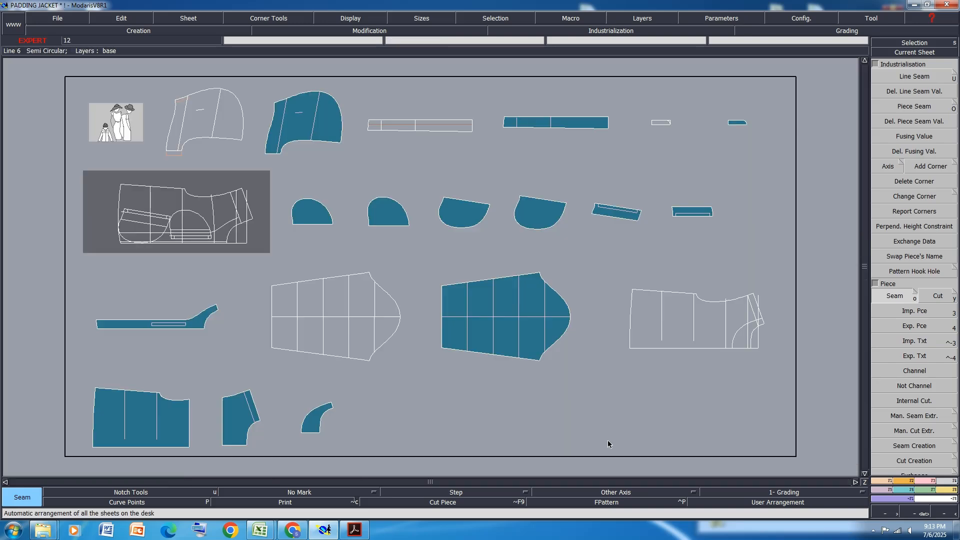
{"action": "scroll", "coordinate": [138, 198], "scroll_direction": "up", "scroll_amount": 3}
{"action": "scroll", "coordinate": [226, 203], "scroll_direction": "down", "scroll_amount": 1}
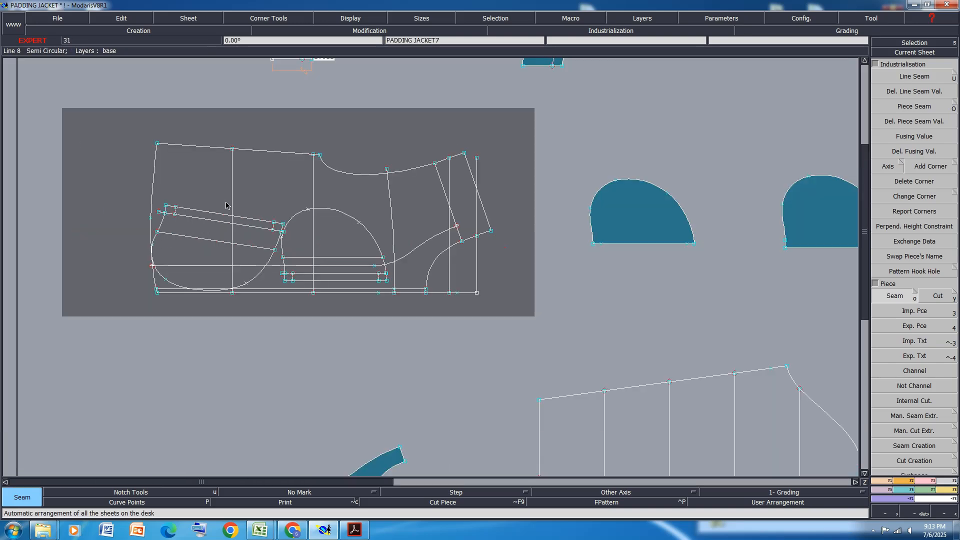
{"action": "scroll", "coordinate": [233, 202], "scroll_direction": "down", "scroll_amount": 1}
{"action": "key", "text": "c"}
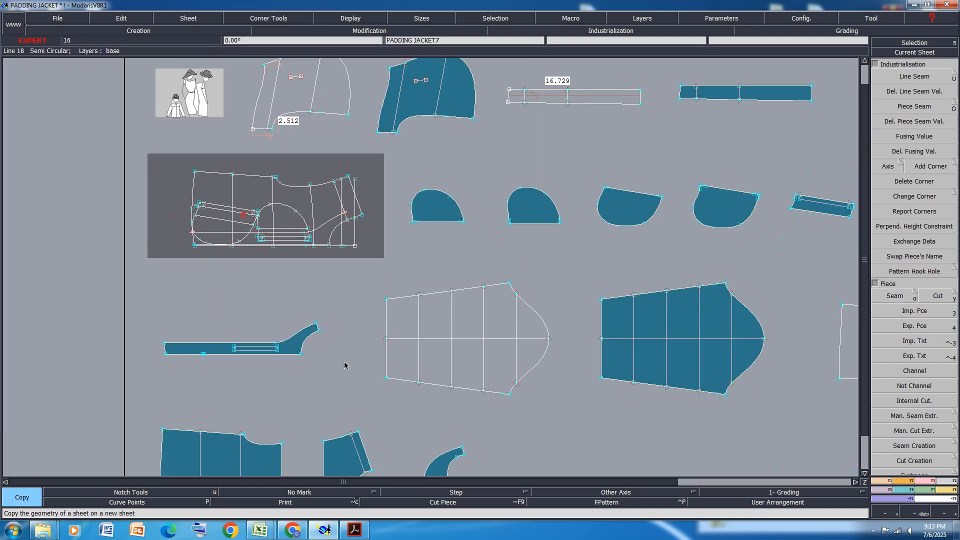
{"action": "left_click", "coordinate": [345, 364]}
{"action": "left_click", "coordinate": [267, 224]}
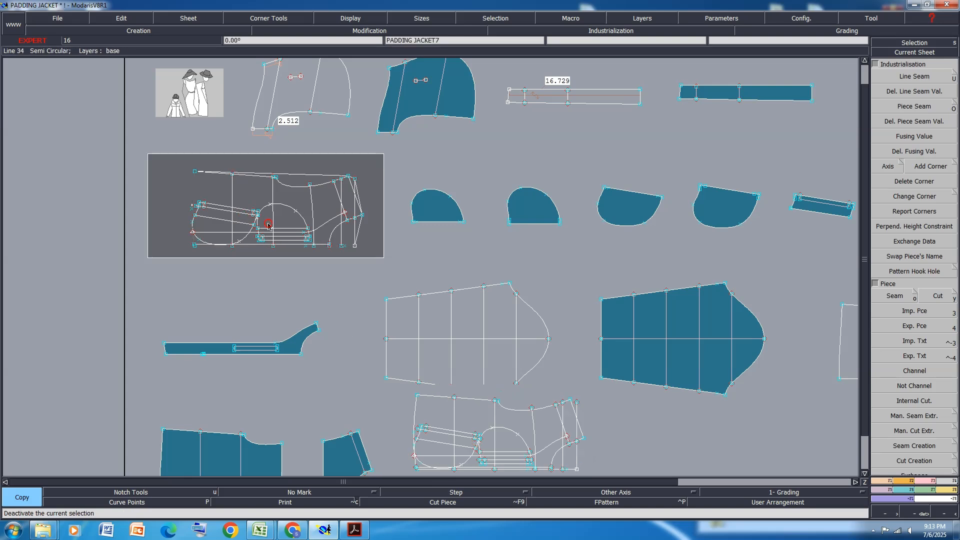
{"action": "left_click", "coordinate": [277, 242]}
{"action": "key", "text": "ctrl+z"}
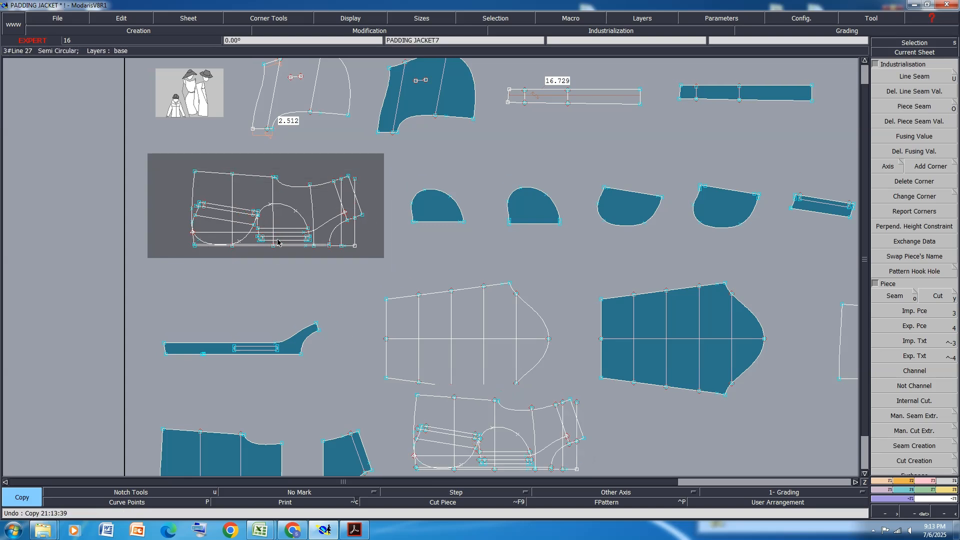
{"action": "key", "text": "Delete"}
{"action": "left_click", "coordinate": [278, 239]}
{"action": "key", "text": "j"}
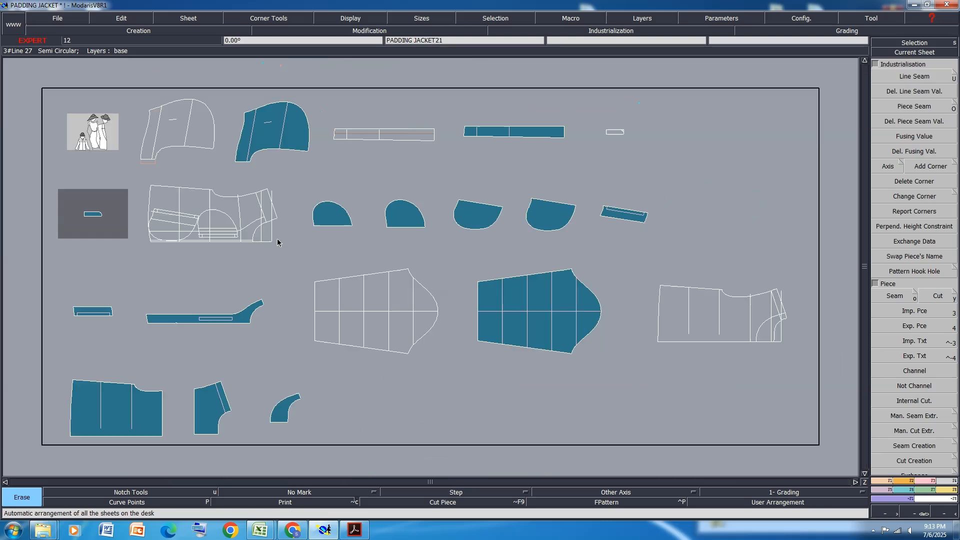
- Copy the body sheet with the pockets onto an empty area of the desk
{"action": "key", "text": "c"}
{"action": "left_click", "coordinate": [200, 218]}
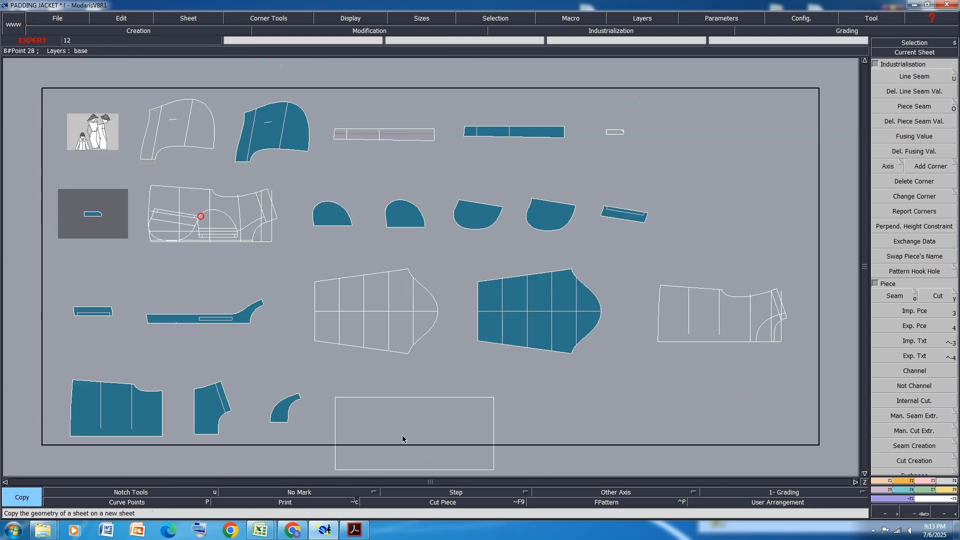
{"action": "left_click", "coordinate": [403, 438]}
- Delete the slanted pocket's curved bag outline, the line below its welt and the leftover point in the body copy
{"action": "key", "text": "d"}
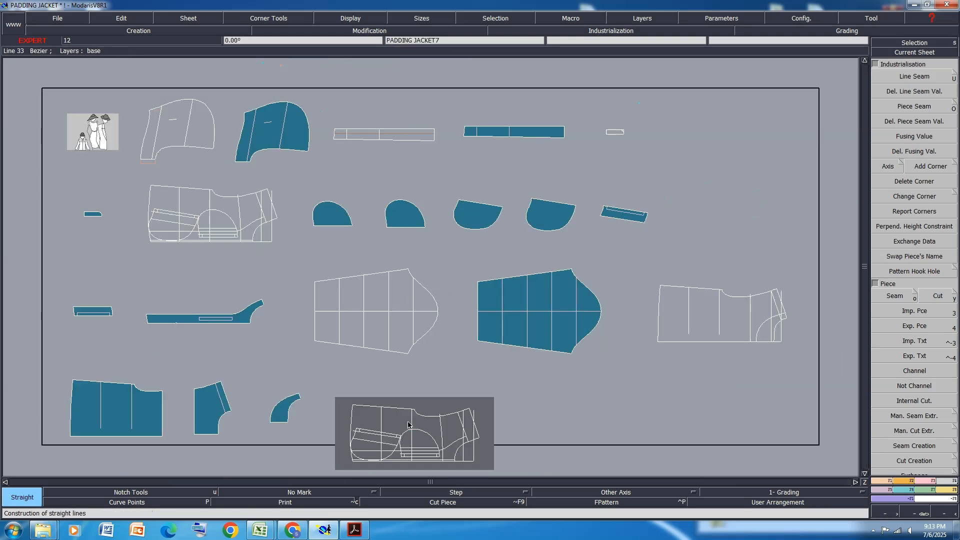
{"action": "left_click", "coordinate": [430, 402]}
{"action": "left_click", "coordinate": [381, 450]}
{"action": "left_click", "coordinate": [394, 408]}
{"action": "left_click", "coordinate": [441, 459]}
{"action": "scroll", "coordinate": [185, 206], "scroll_direction": "up", "scroll_amount": 3}
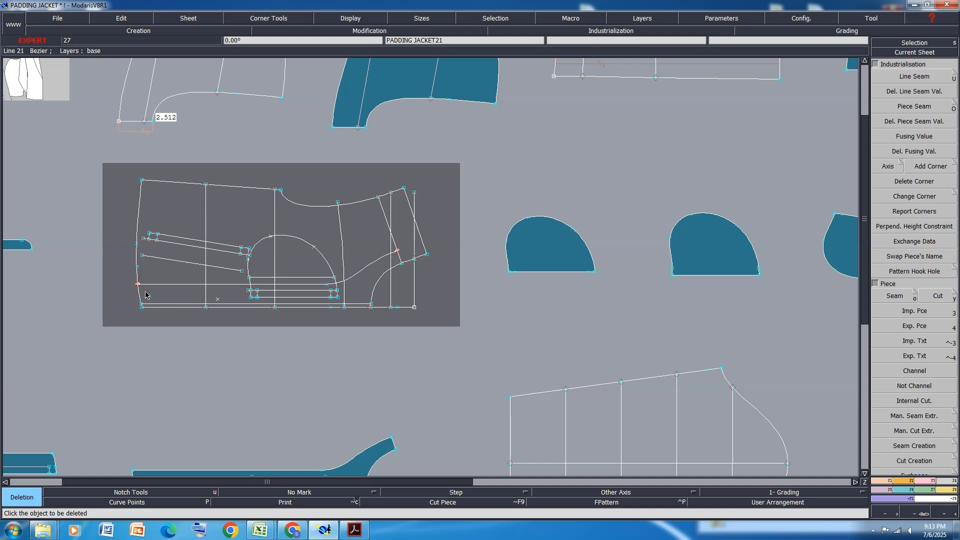
{"action": "left_click", "coordinate": [217, 298]}
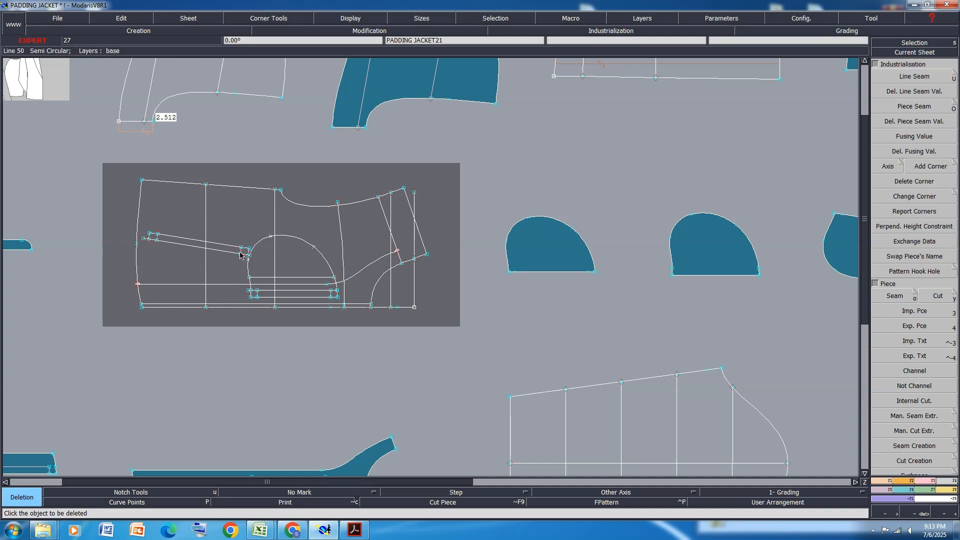
- Delete the welt line extensions and loose points past the slanted welt's end near the rounded pocket
{"action": "scroll", "coordinate": [240, 255], "scroll_direction": "up", "scroll_amount": 4}
{"action": "left_click", "coordinate": [259, 249]}
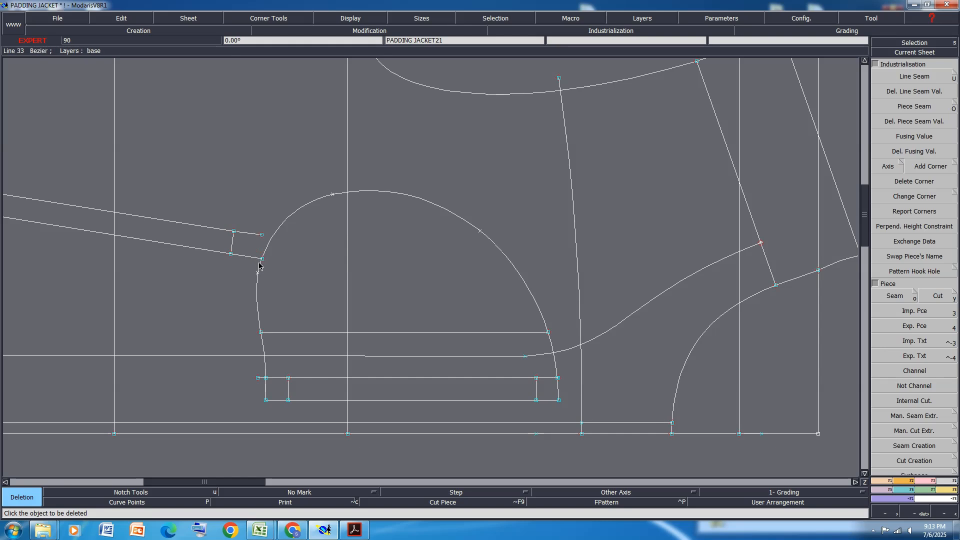
{"action": "left_click", "coordinate": [255, 258]}
{"action": "scroll", "coordinate": [320, 282], "scroll_direction": "down", "scroll_amount": 2}
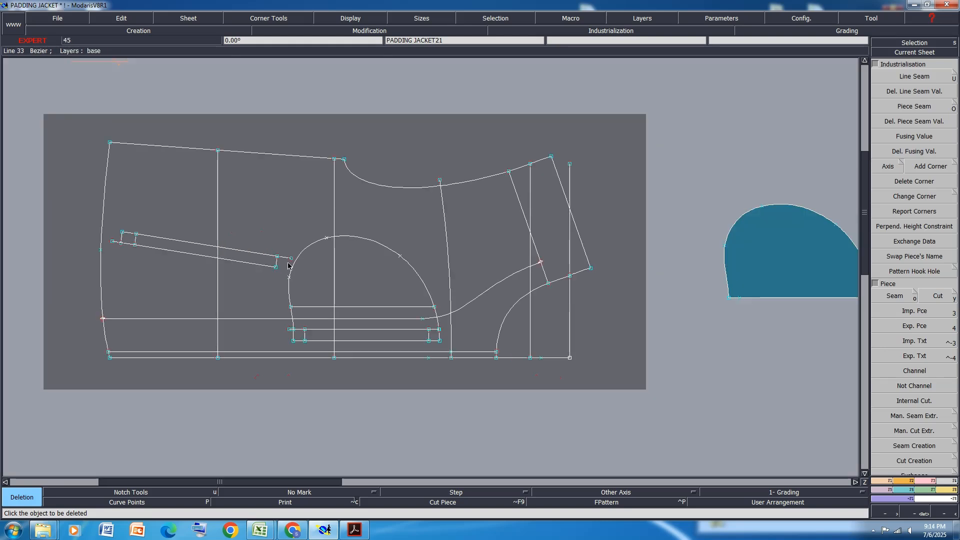
{"action": "scroll", "coordinate": [294, 263], "scroll_direction": "up", "scroll_amount": 5}
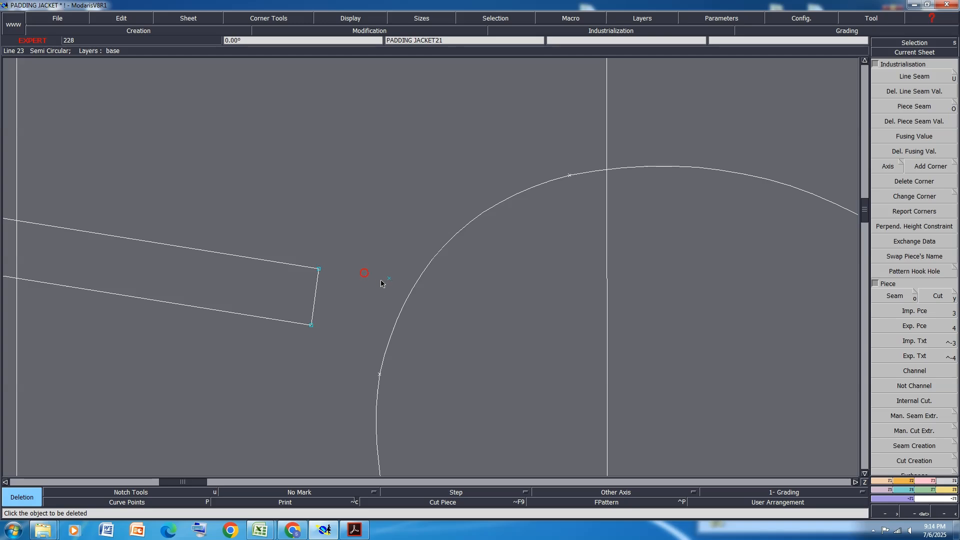
{"action": "scroll", "coordinate": [476, 327], "scroll_direction": "down", "scroll_amount": 5}
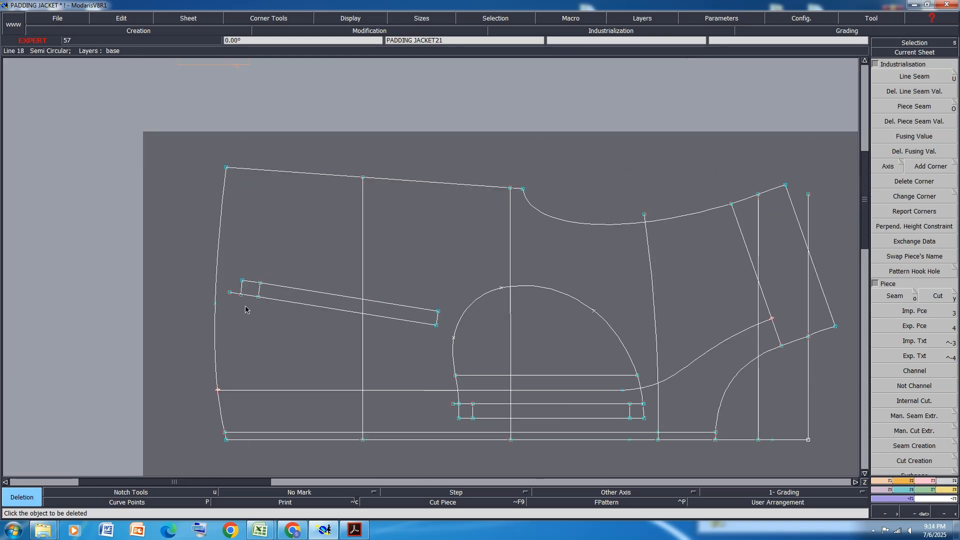
- Undo the wrong deletion and remove the extra line ends at the slanted welt's hem end, leaving a closed rectangle
{"action": "scroll", "coordinate": [248, 311], "scroll_direction": "up", "scroll_amount": 4}
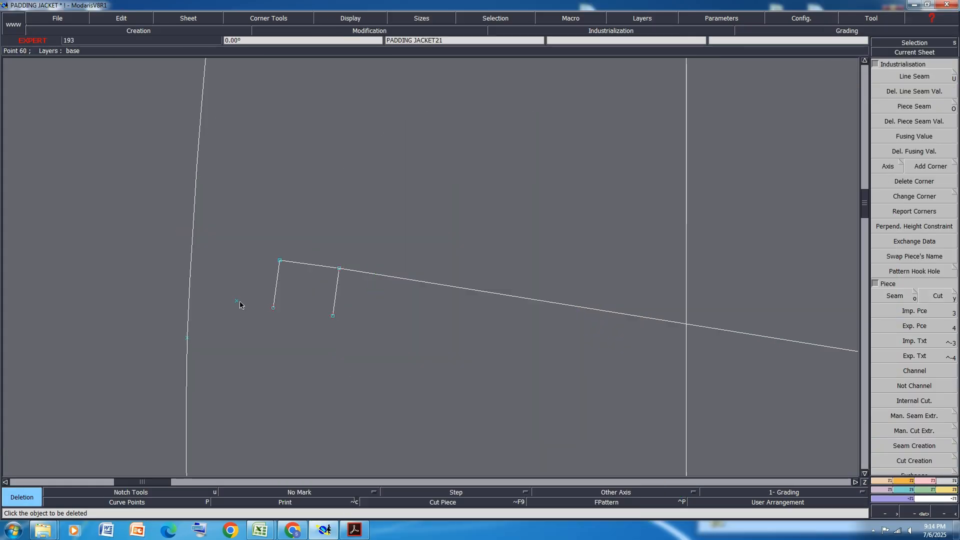
{"action": "key", "text": "ctrl+z"}
{"action": "left_click", "coordinate": [274, 305]}
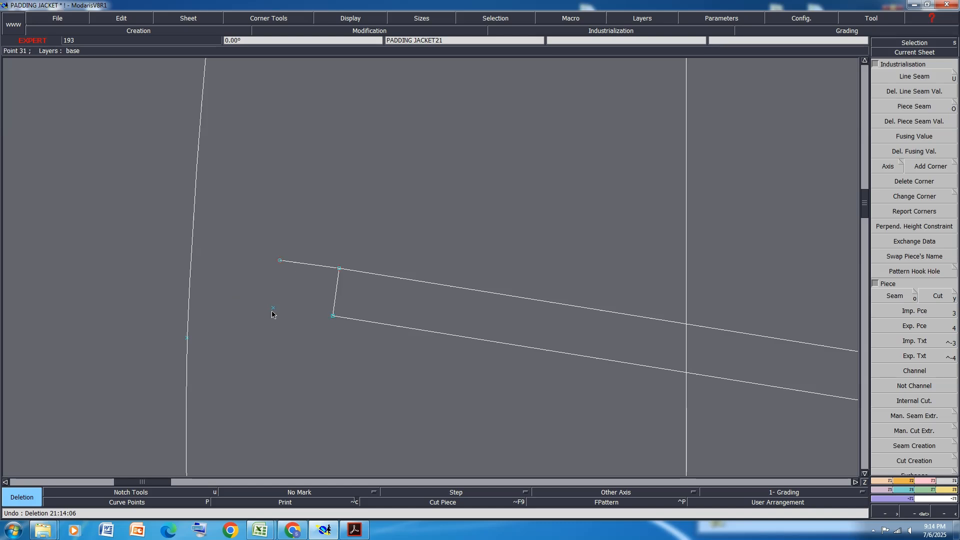
{"action": "left_click", "coordinate": [281, 260]}
{"action": "scroll", "coordinate": [232, 270], "scroll_direction": "down", "scroll_amount": 8}
{"action": "scroll", "coordinate": [245, 263], "scroll_direction": "up", "scroll_amount": 7}
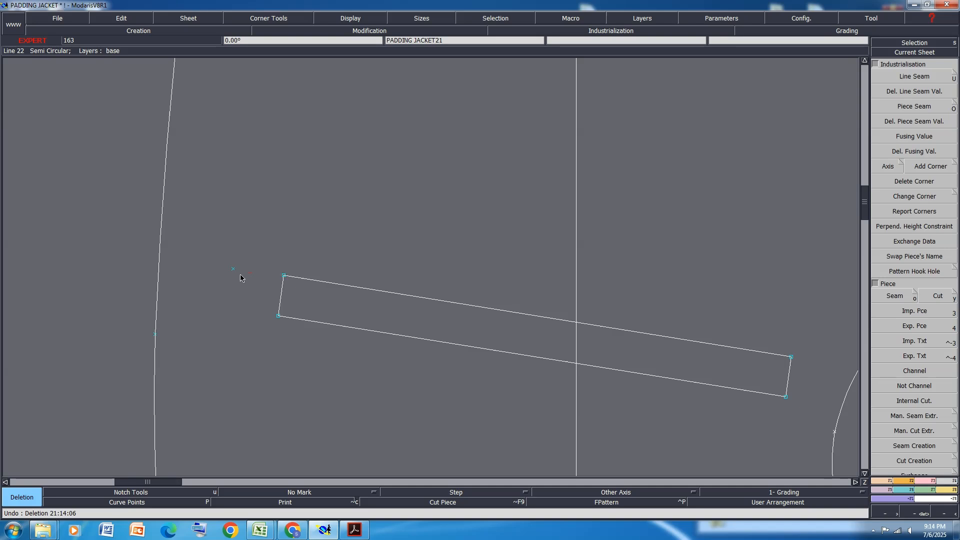
{"action": "scroll", "coordinate": [242, 268], "scroll_direction": "down", "scroll_amount": 5}
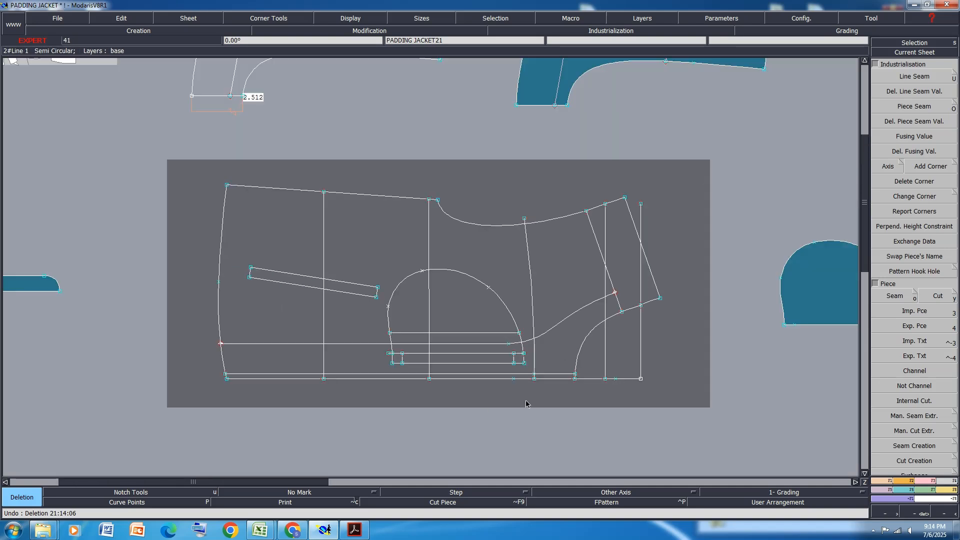
- Delete the rounded pocket's bag outline, upper line and welt extensions, keeping only the rectangular welt in the body copy
{"action": "scroll", "coordinate": [489, 327], "scroll_direction": "up", "scroll_amount": 2}
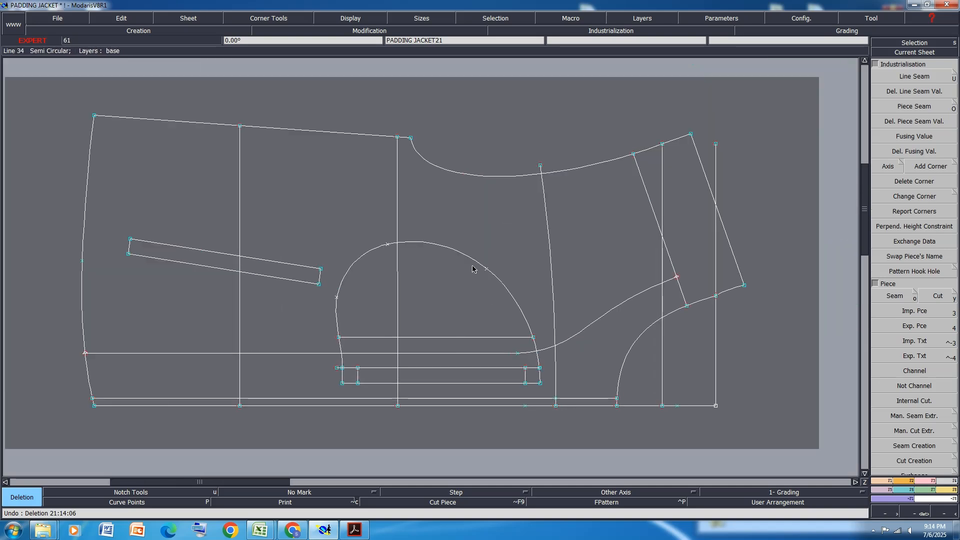
{"action": "left_click", "coordinate": [472, 265]}
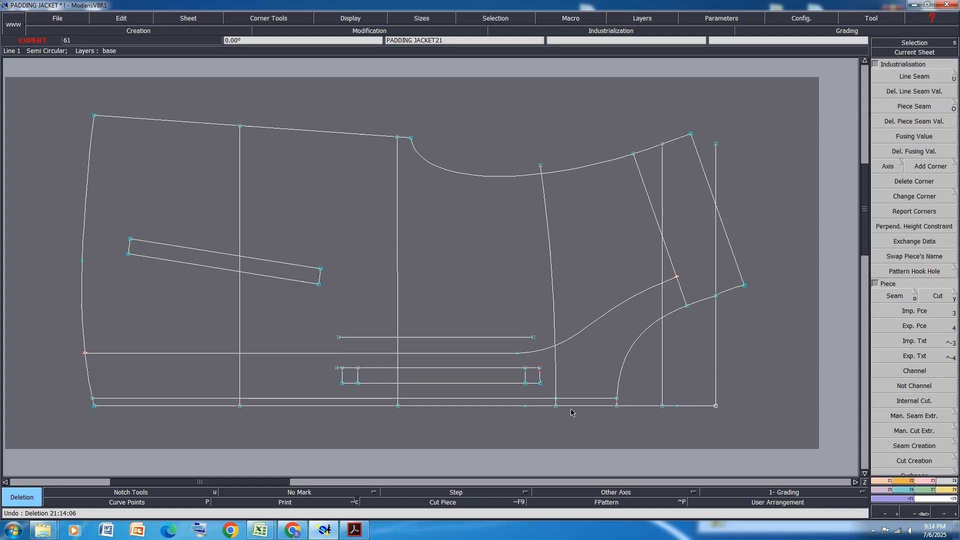
{"action": "left_click", "coordinate": [520, 339]}
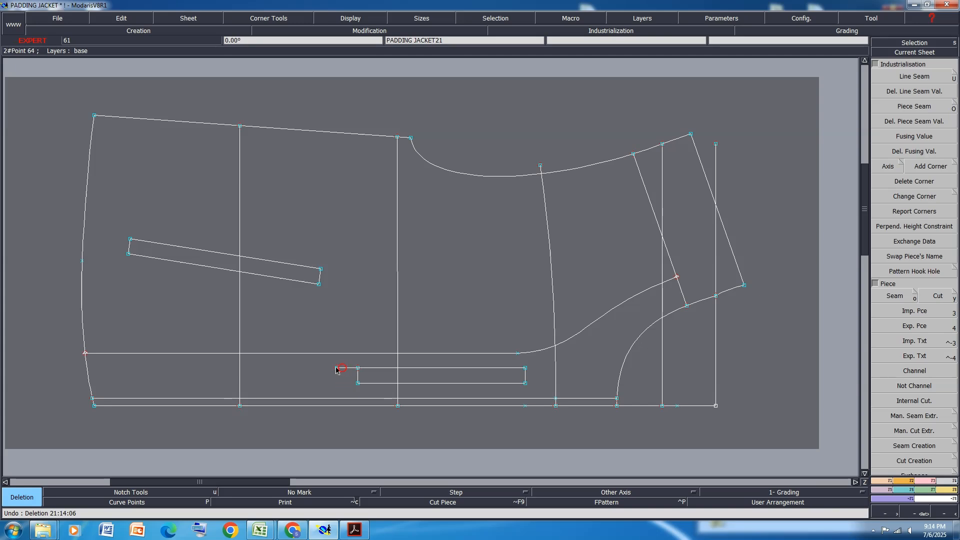
{"action": "scroll", "coordinate": [417, 356], "scroll_direction": "down", "scroll_amount": 2}
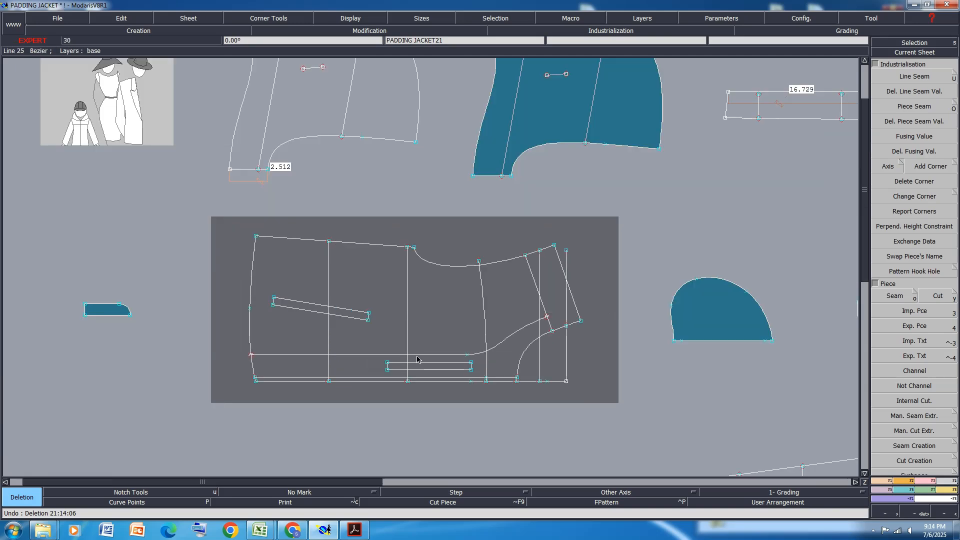
- Save the model and automatically arrange all sheets on the desk
{"action": "key", "text": "ctrl+s"}
{"action": "left_click", "coordinate": [416, 320]}
{"action": "key", "text": "j"}
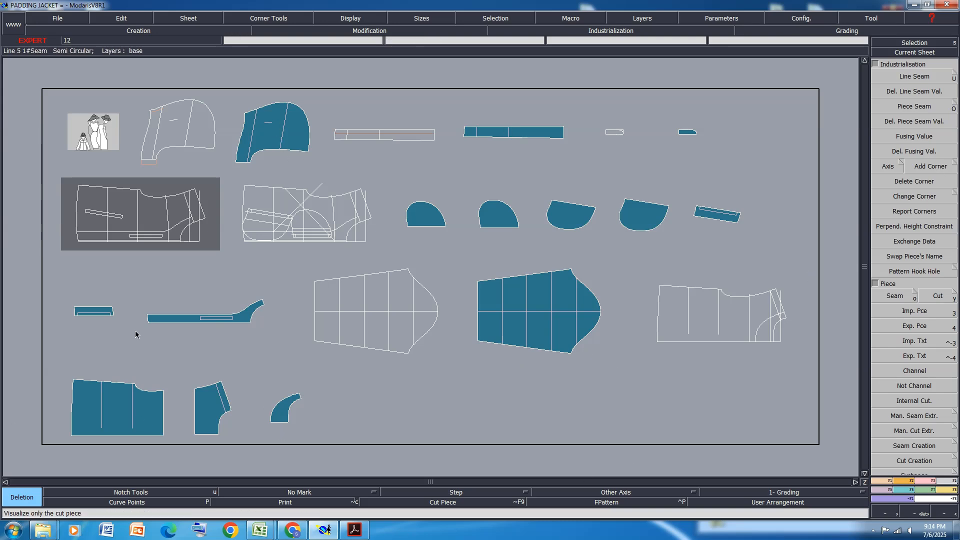
- Extract the front body from the hem to the cross line at the armhole base, with the slanted welt, as a seam piece
{"action": "scroll", "coordinate": [82, 208], "scroll_direction": "up", "scroll_amount": 3}
{"action": "scroll", "coordinate": [144, 213], "scroll_direction": "down", "scroll_amount": 2}
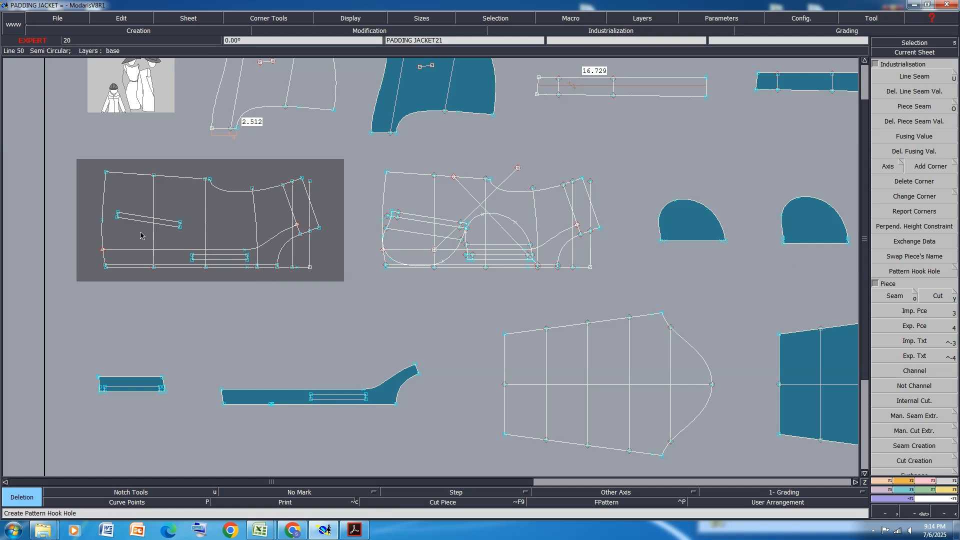
{"action": "left_click_drag", "start_coordinate": [110, 236], "coordinate": [109, 235]}
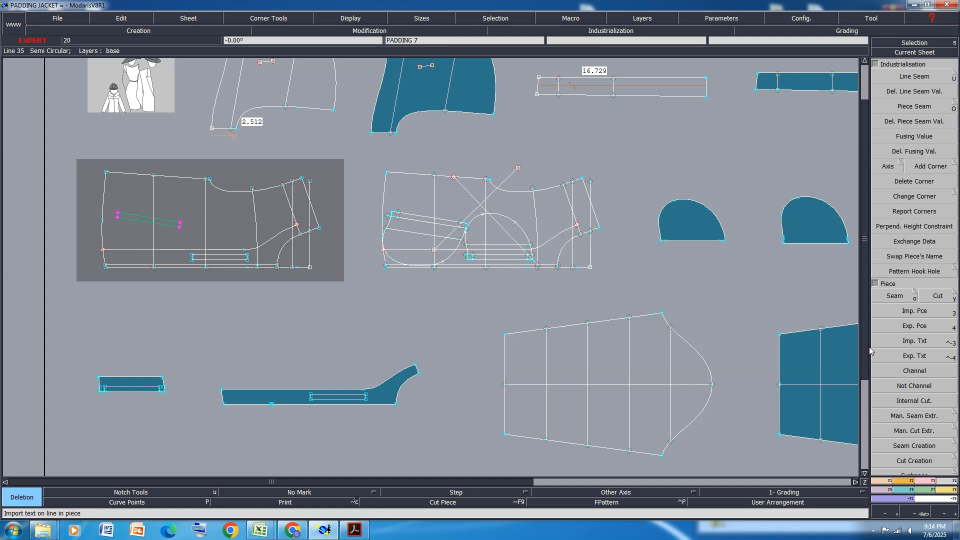
{"action": "left_click", "coordinate": [890, 297]}
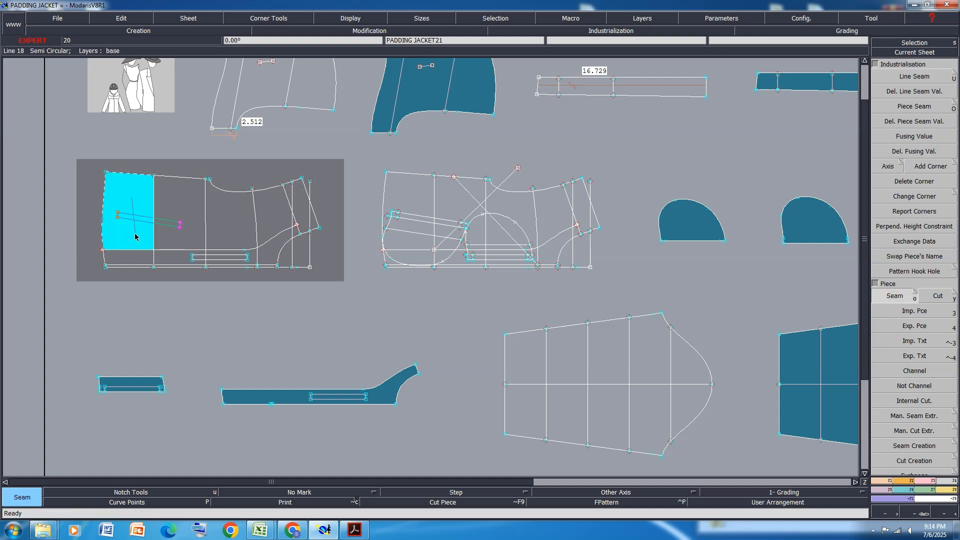
{"action": "left_click", "coordinate": [180, 225]}
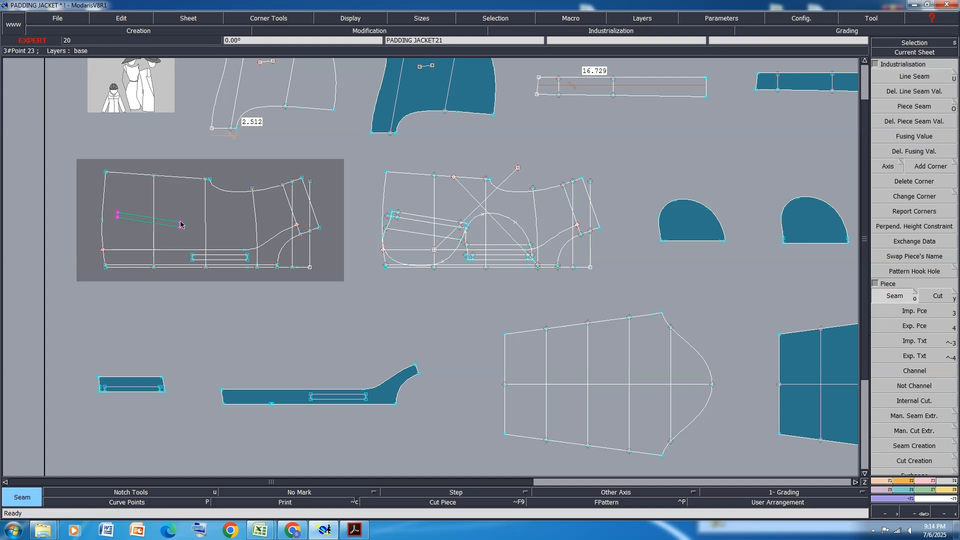
{"action": "key", "text": "Delete"}
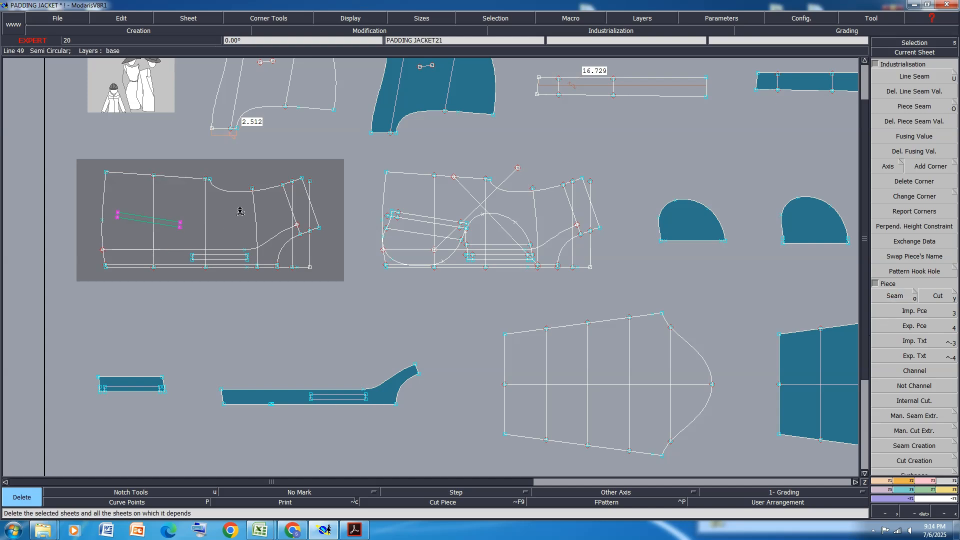
- Extract the front body from the hem to the yoke line, with the slanted welt and both cross lines, as a seam piece
{"action": "left_click", "coordinate": [896, 299]}
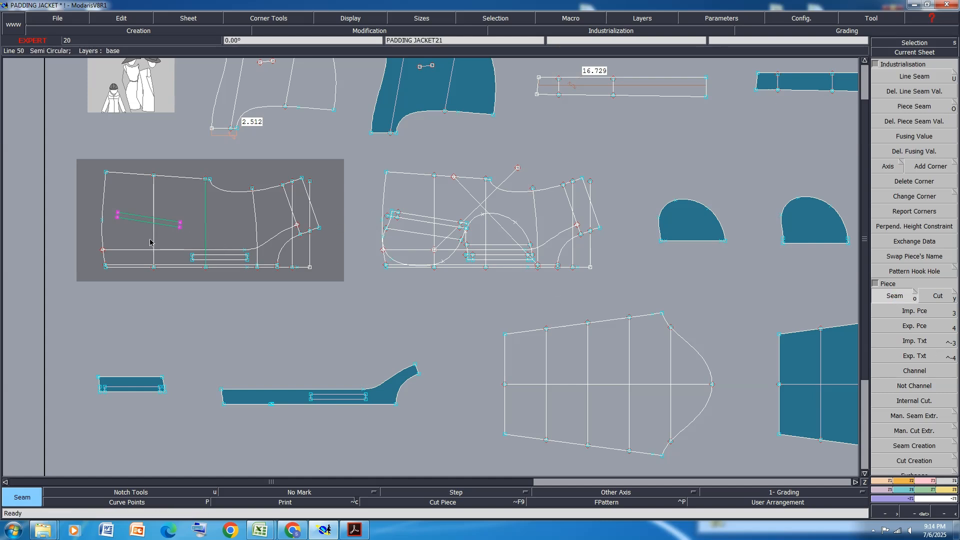
{"action": "left_click", "coordinate": [134, 188]}
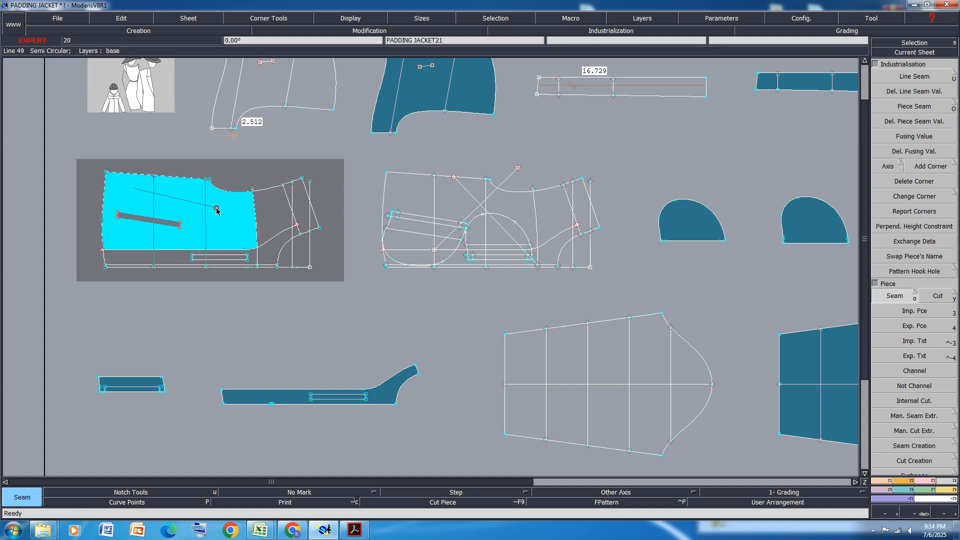
{"action": "left_click", "coordinate": [217, 208]}
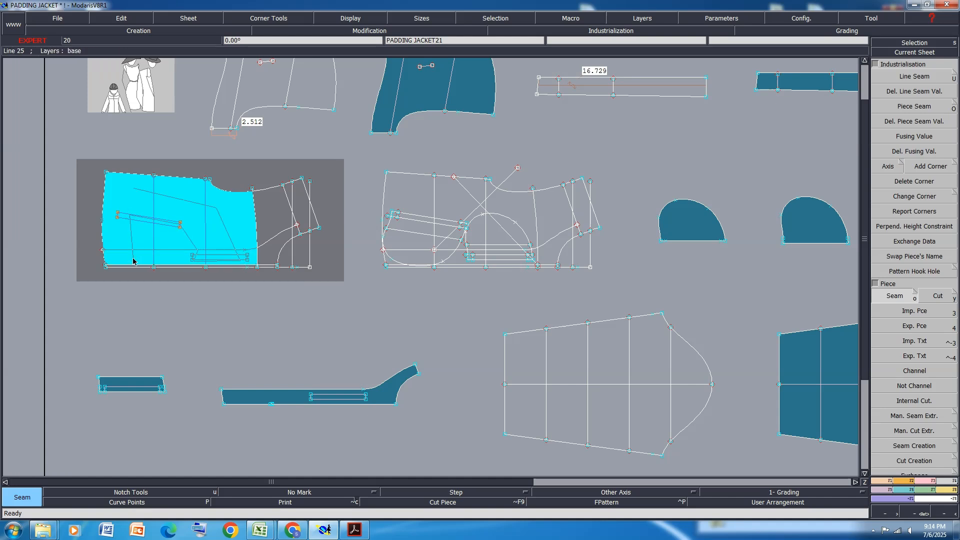
- Extract the front yoke between the yoke line and the forward shoulder line as a seam piece and automatically arrange all sheets
{"action": "scroll", "coordinate": [276, 250], "scroll_direction": "up", "scroll_amount": 1}
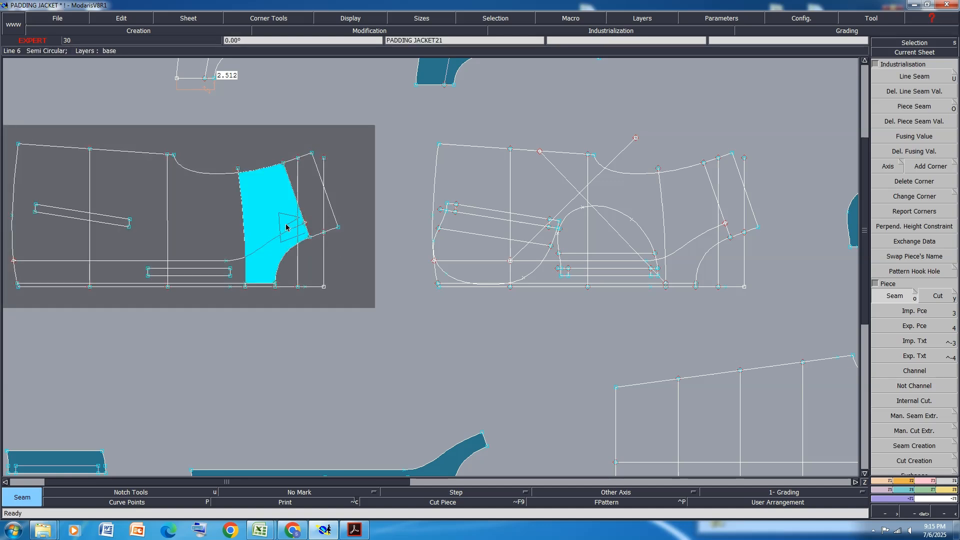
{"action": "key", "text": "j"}
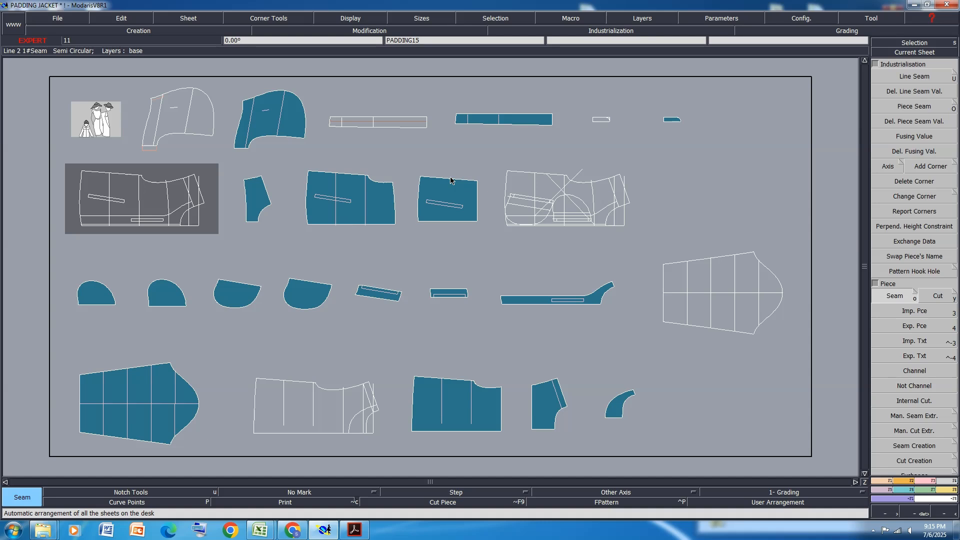
- Delete the shorter front body piece that ends at the armhole base and automatically rearrange the remaining sheets
{"action": "left_click", "coordinate": [447, 210]}
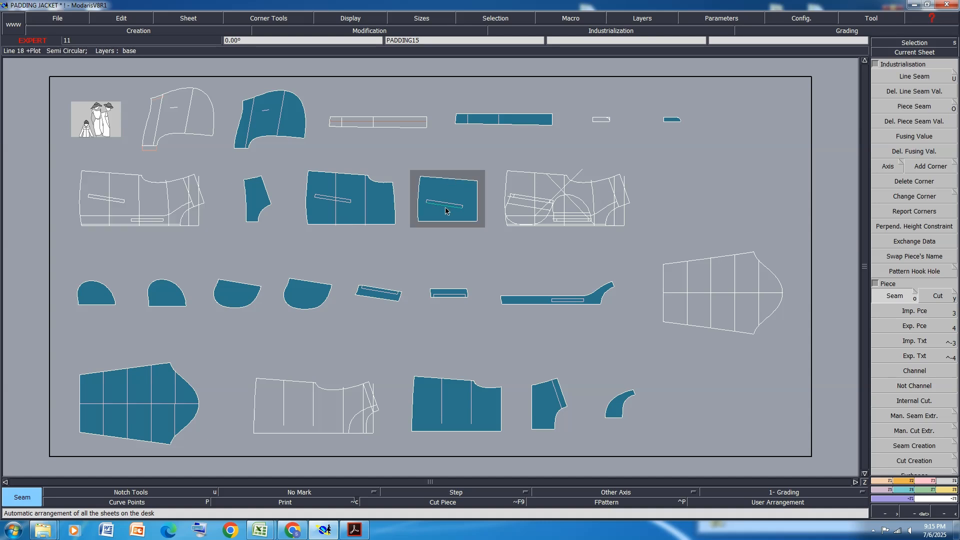
{"action": "key", "text": "Delete"}
{"action": "left_click", "coordinate": [445, 203]}
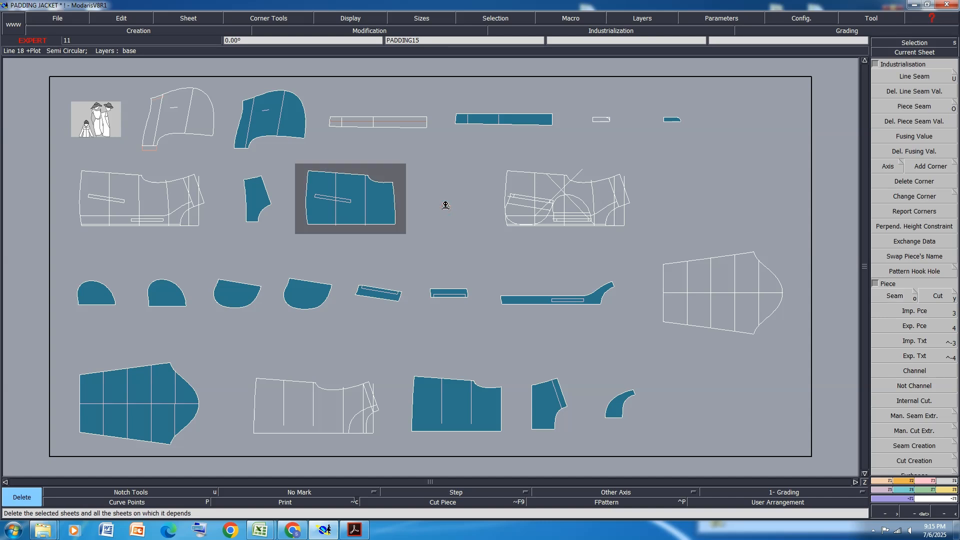
{"action": "key", "text": "s"}
{"action": "key", "text": "j"}
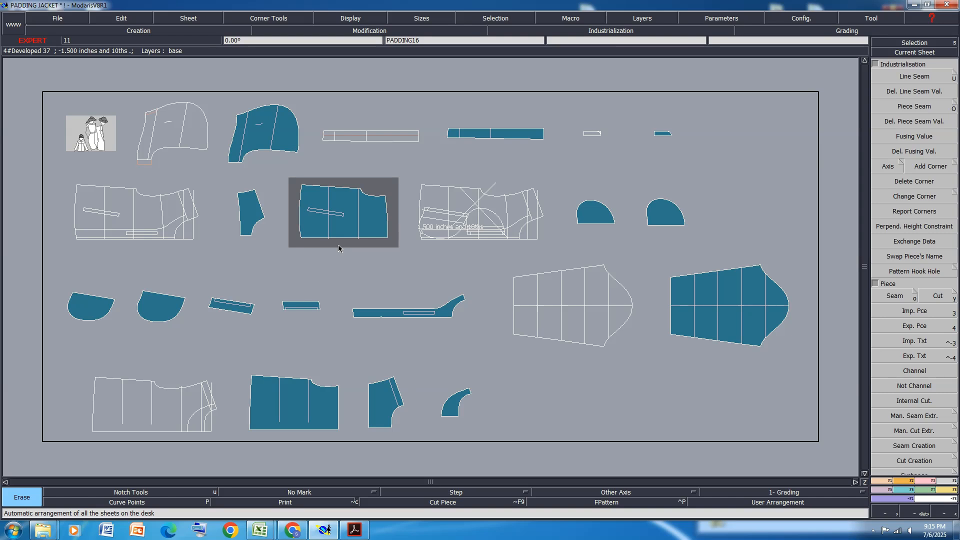
- Mirror the half back body piece with Sym 2Pts about its straight centre back edge, including its two internal lines
{"action": "left_click", "coordinate": [245, 232]}
{"action": "scroll", "coordinate": [245, 232], "scroll_direction": "up", "scroll_amount": 3}
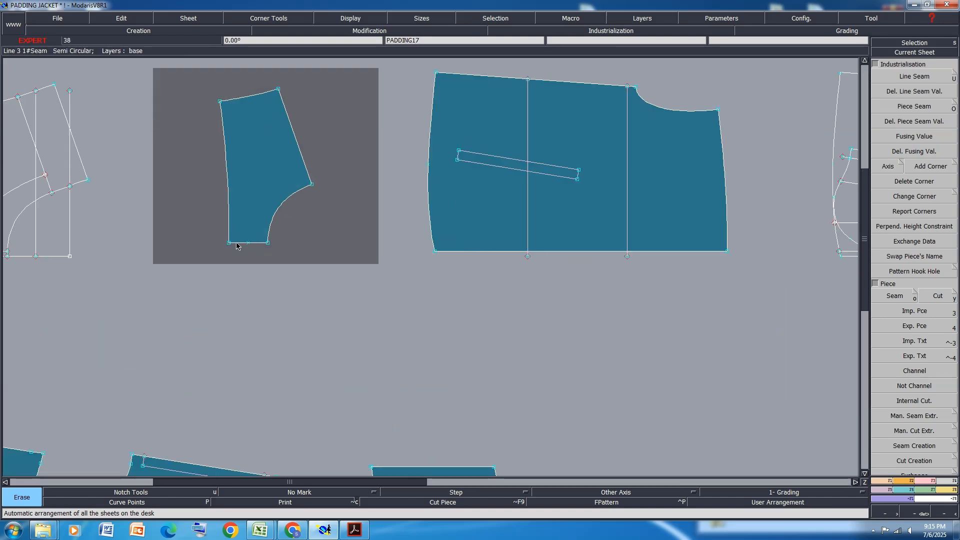
{"action": "scroll", "coordinate": [275, 161], "scroll_direction": "down", "scroll_amount": 2}
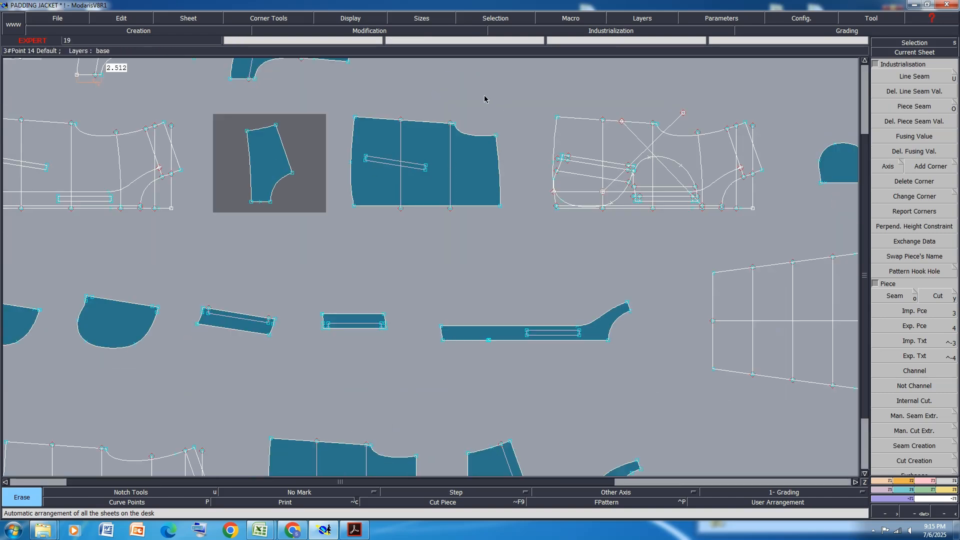
{"action": "left_click", "coordinate": [392, 121]}
{"action": "scroll", "coordinate": [347, 124], "scroll_direction": "down", "scroll_amount": 2}
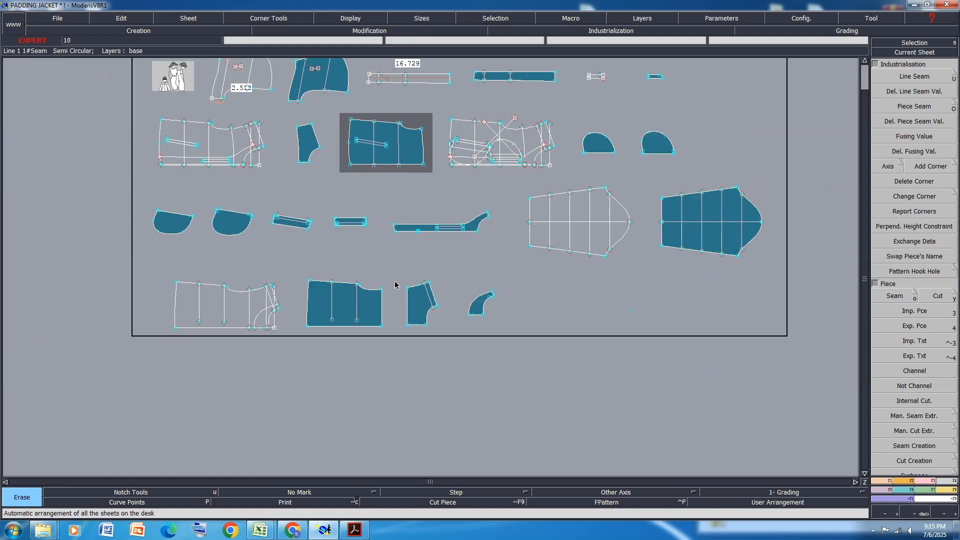
{"action": "scroll", "coordinate": [352, 323], "scroll_direction": "up", "scroll_amount": 3}
{"action": "left_click_drag", "start_coordinate": [397, 140], "coordinate": [260, 331]}
{"action": "left_click", "coordinate": [883, 492]}
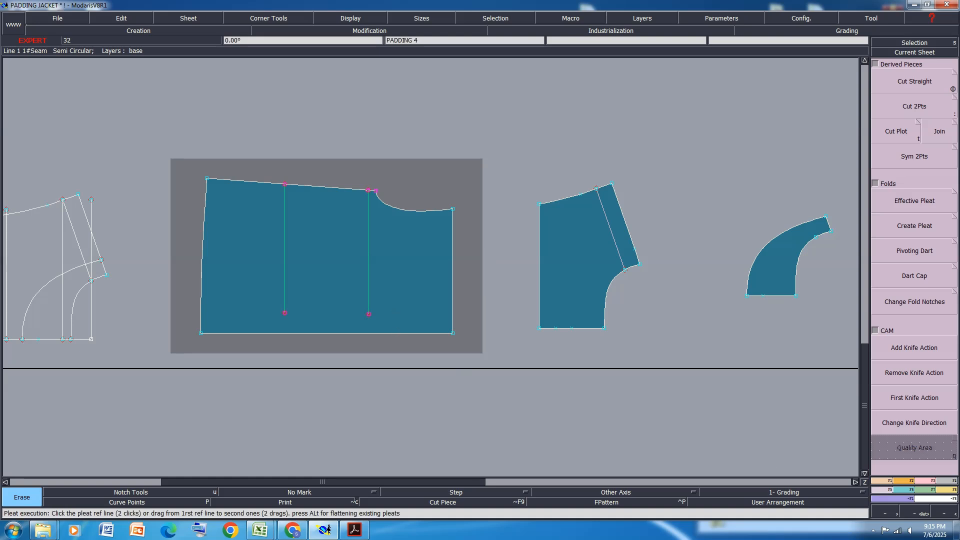
{"action": "left_click", "coordinate": [914, 156]}
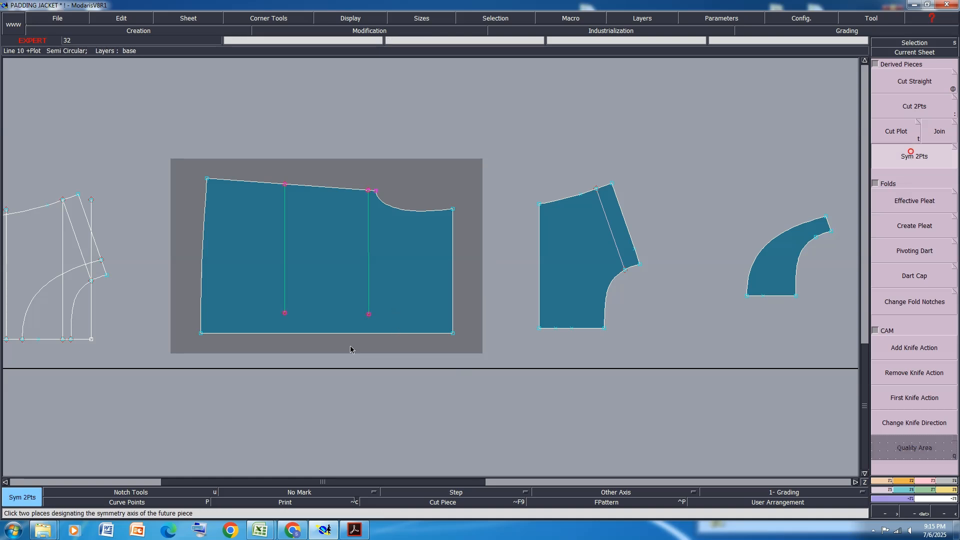
{"action": "left_click", "coordinate": [201, 334]}
{"action": "left_click", "coordinate": [453, 334]}
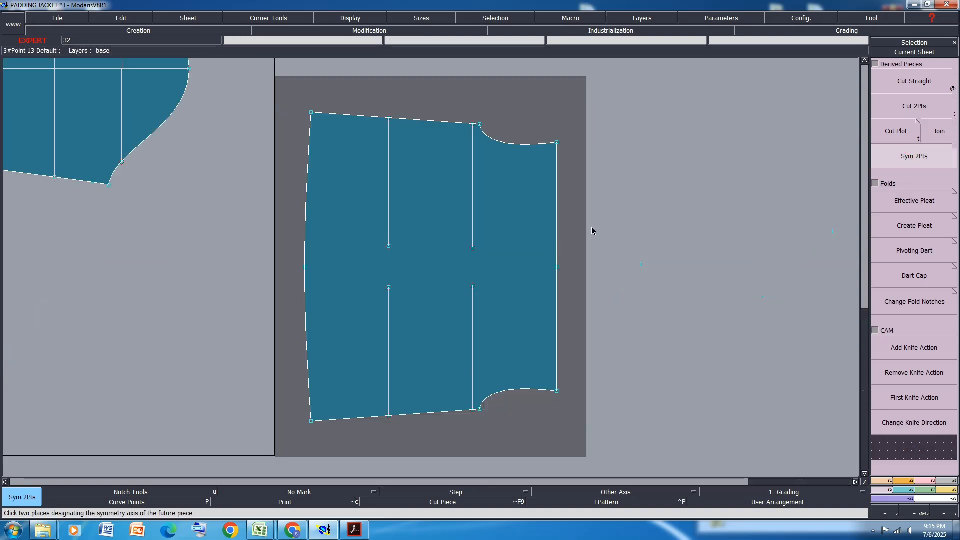
- Mirror the half back yoke with Sym 2Pts about its straight centre back edge and rearrange all sheets
{"action": "key", "text": "j"}
{"action": "scroll", "coordinate": [296, 420], "scroll_direction": "up", "scroll_amount": 4}
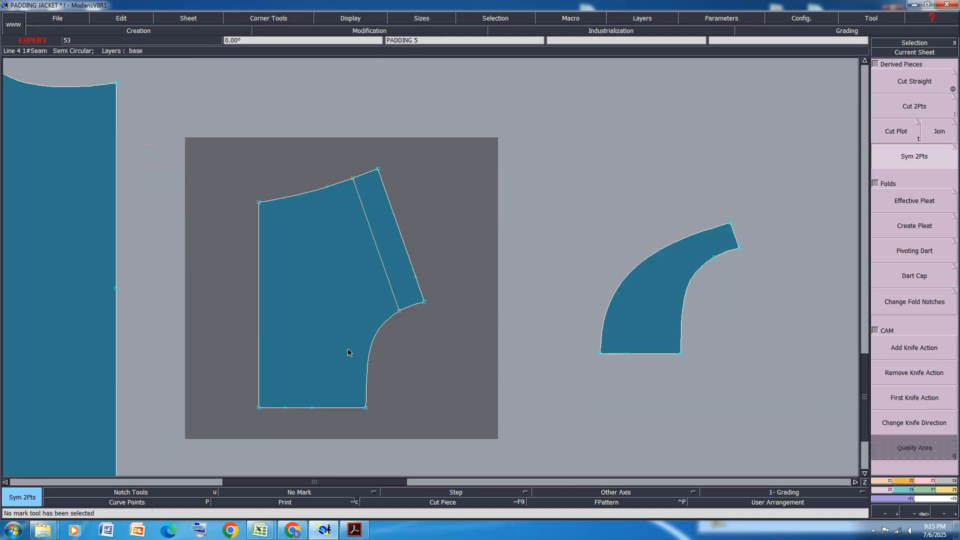
{"action": "left_click", "coordinate": [260, 408]}
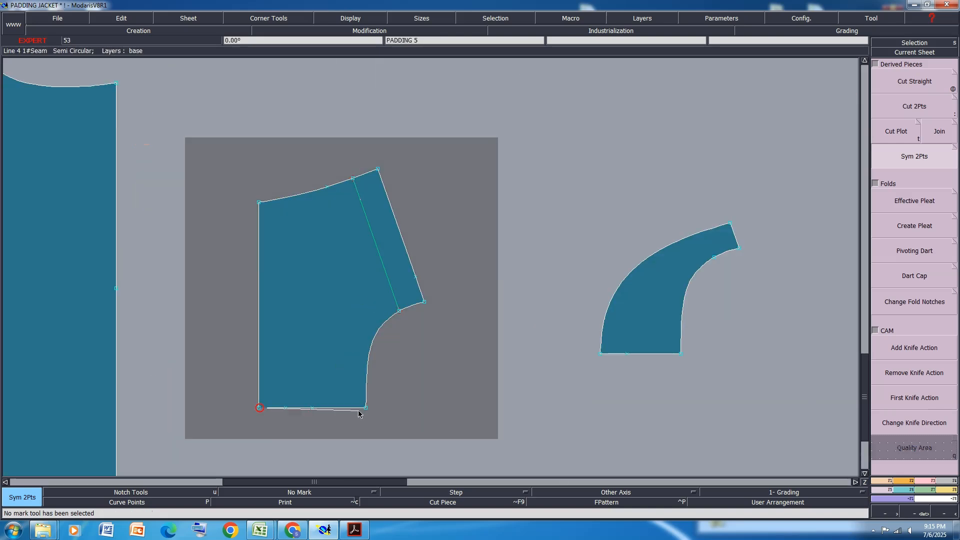
{"action": "left_click", "coordinate": [366, 408]}
{"action": "key", "text": "j"}
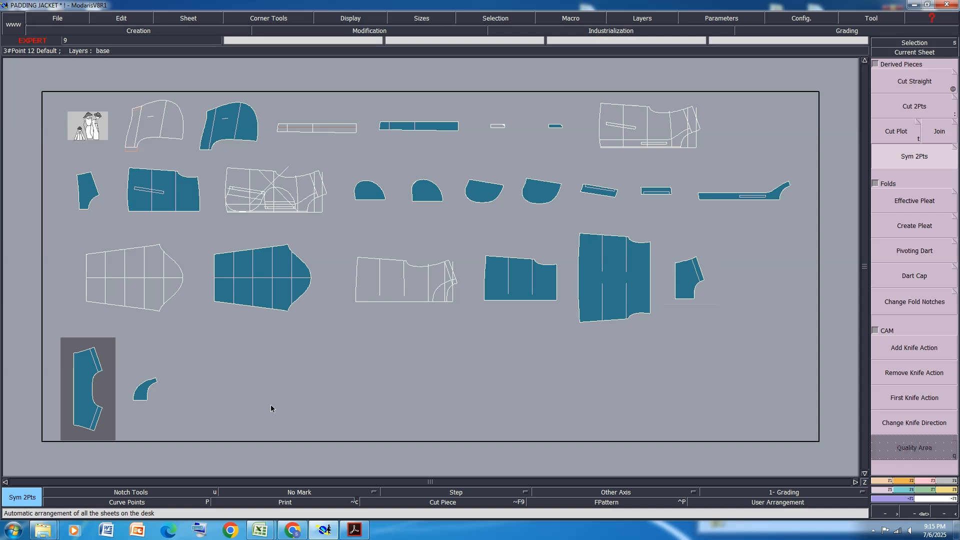
- Mirror the half curved back neck piece with Sym 2Pts about its straight short edge and automatically rearrange the sheets
{"action": "scroll", "coordinate": [145, 398], "scroll_direction": "up", "scroll_amount": 5}
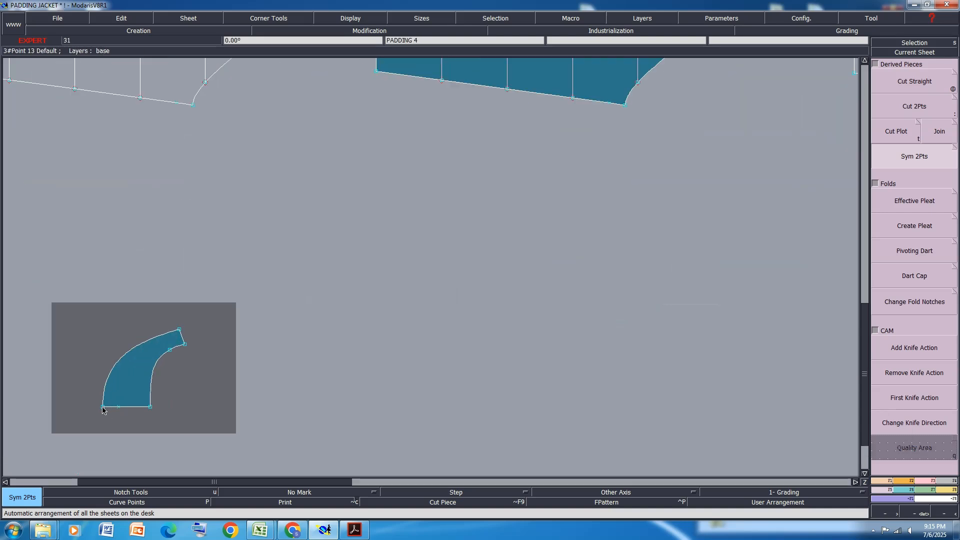
{"action": "left_click", "coordinate": [151, 406]}
{"action": "key", "text": "j"}
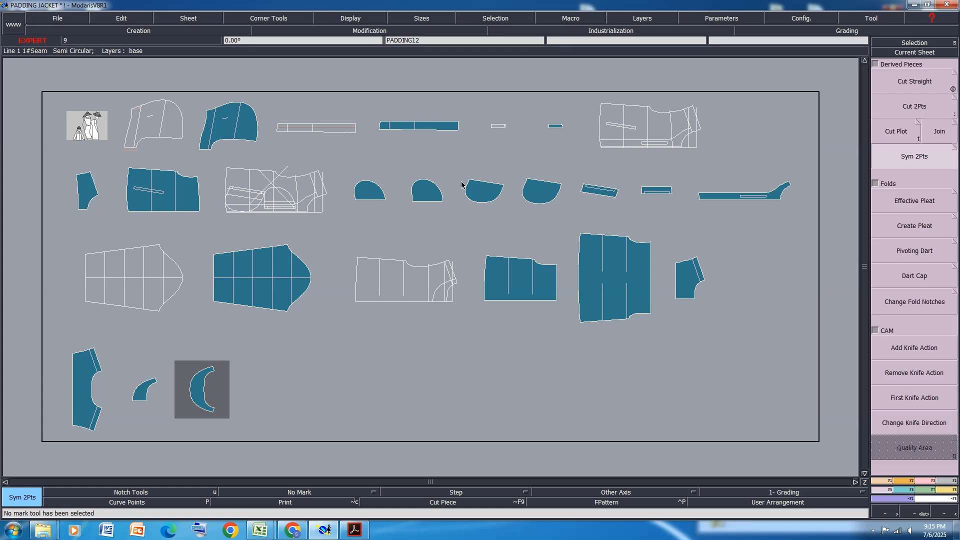
- Mirror the half long strip piece with two cross lines about its straight long edge and rearrange all sheets
{"action": "scroll", "coordinate": [424, 131], "scroll_direction": "up", "scroll_amount": 4}
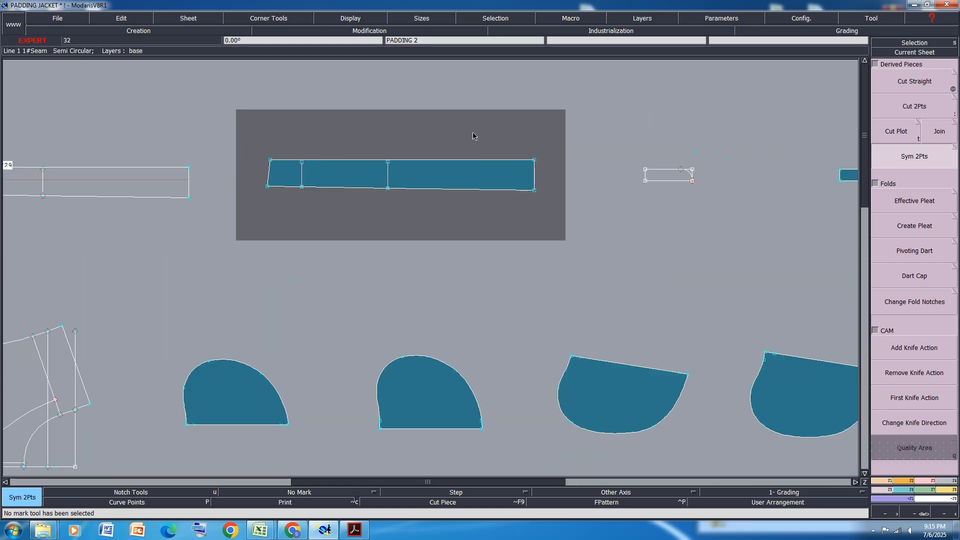
{"action": "left_click_drag", "start_coordinate": [293, 192], "coordinate": [293, 190]}
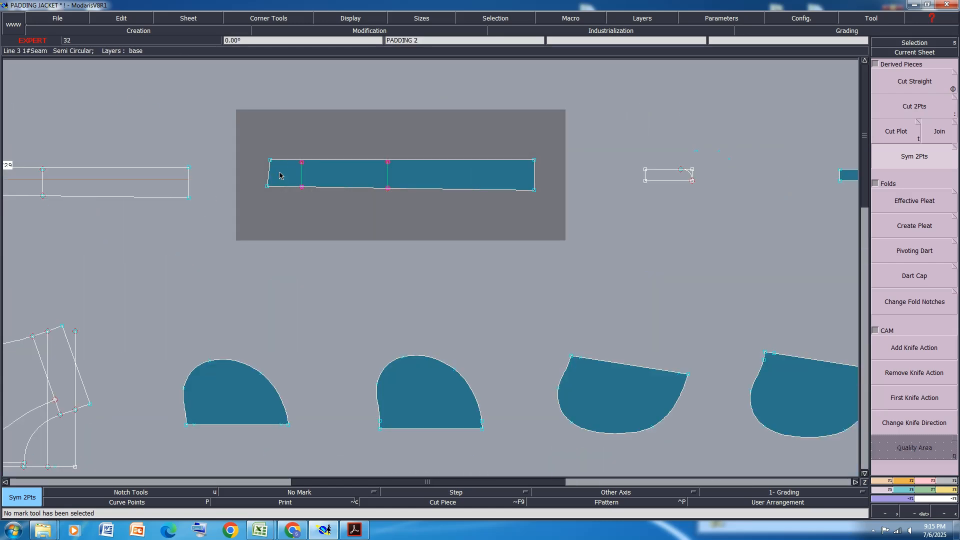
{"action": "left_click", "coordinate": [535, 161]}
{"action": "key", "text": "j"}
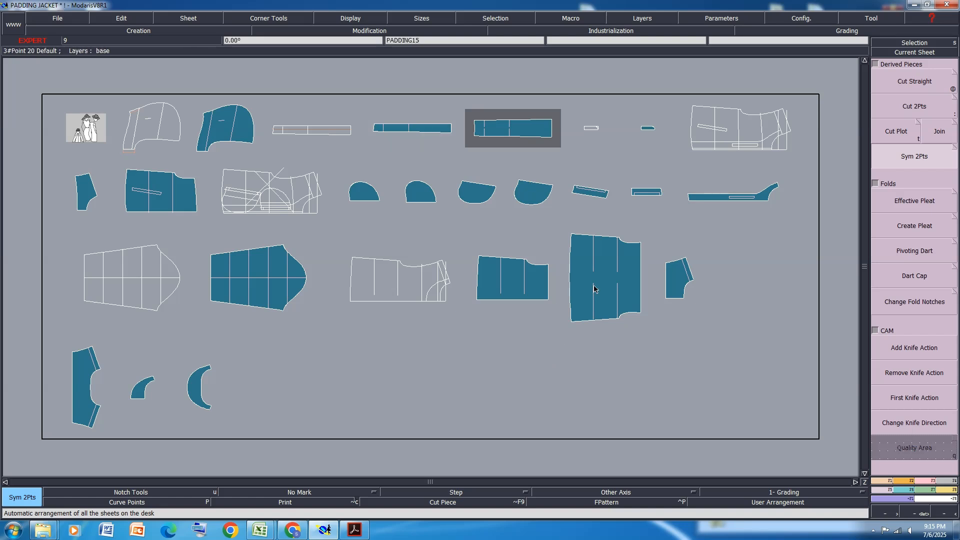
- Delete the half versions of the long strip, curved neck piece, back yoke and back body, and rearrange the remaining sheets
{"action": "key", "text": "Delete"}
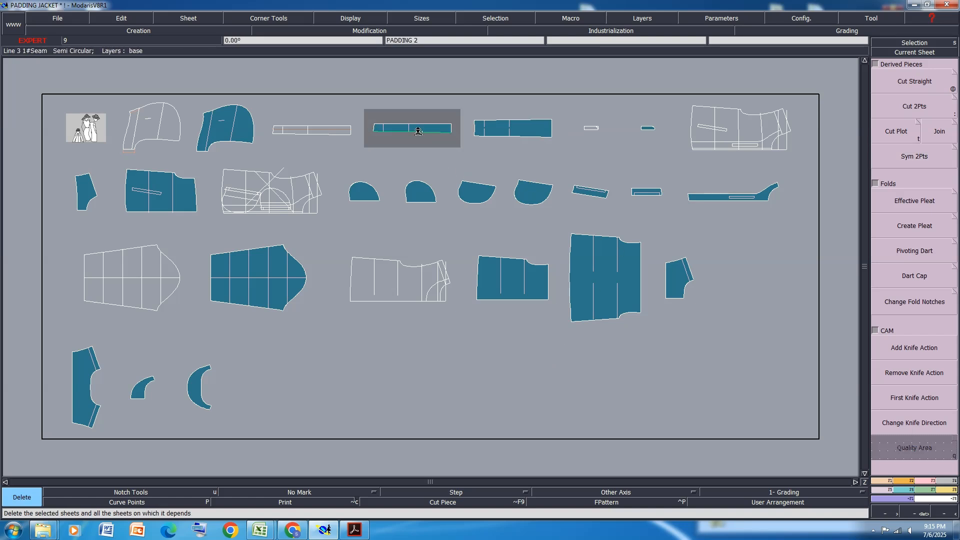
{"action": "left_click", "coordinate": [418, 131]}
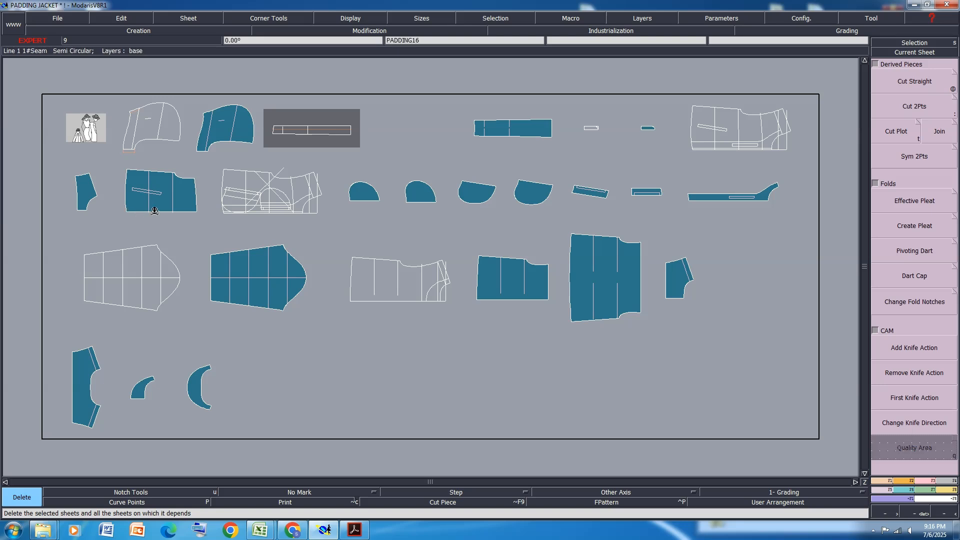
{"action": "left_click", "coordinate": [139, 391]}
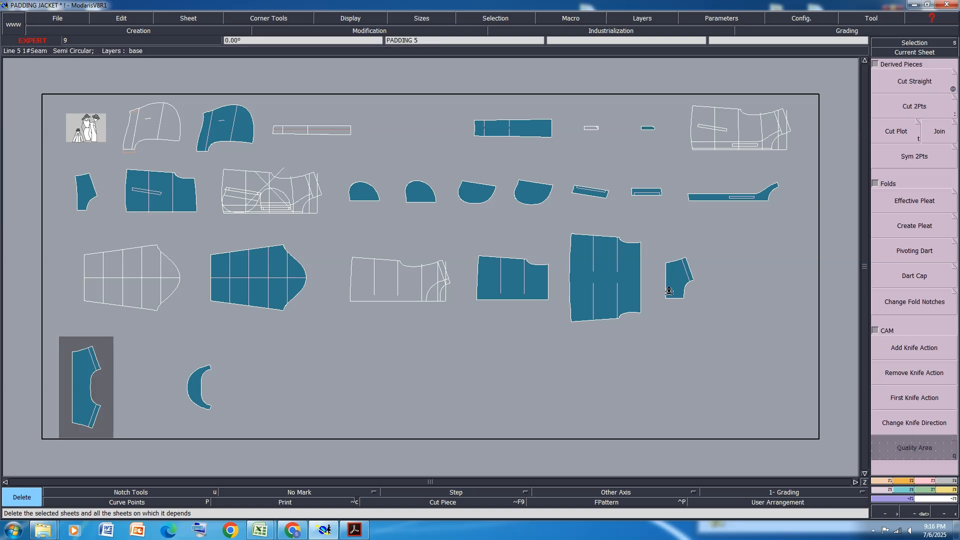
{"action": "left_click", "coordinate": [686, 287]}
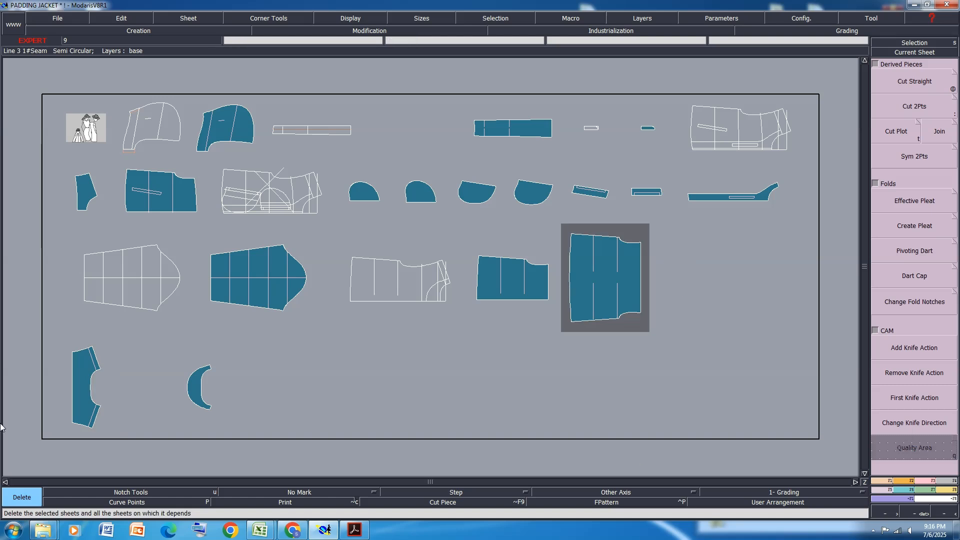
{"action": "left_click", "coordinate": [523, 284]}
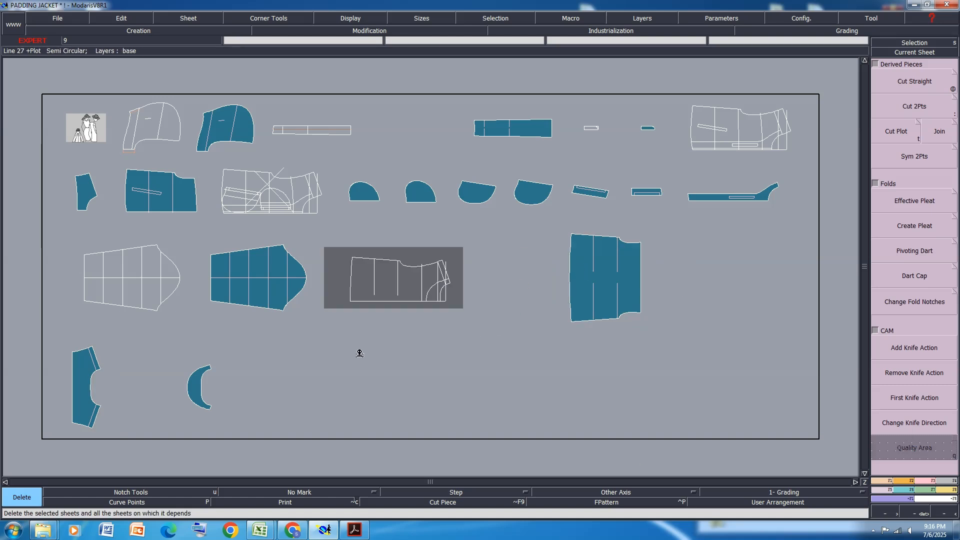
{"action": "key", "text": "Delete"}
{"action": "key", "text": "j"}
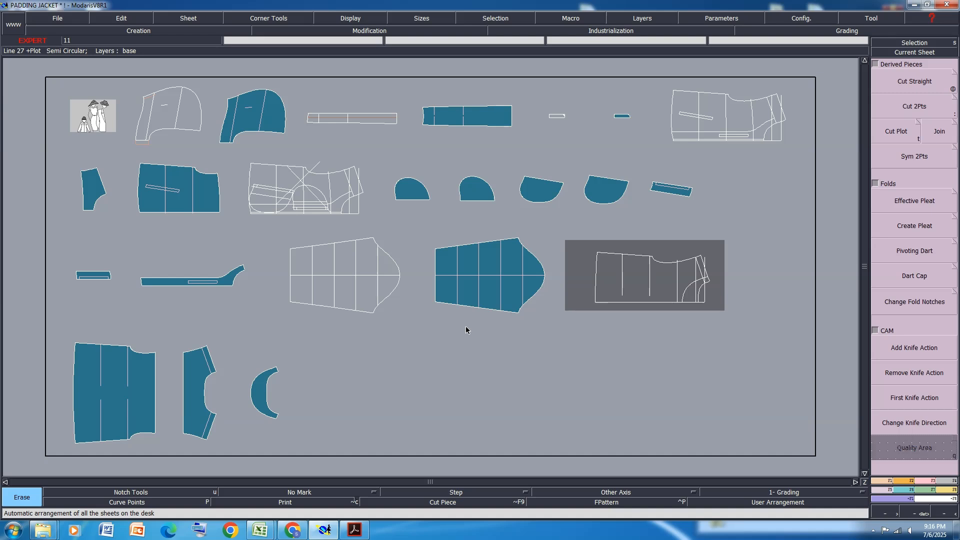
- Save the padding jacket model, continuing past the detected anomalies
{"action": "left_click", "coordinate": [875, 533]}
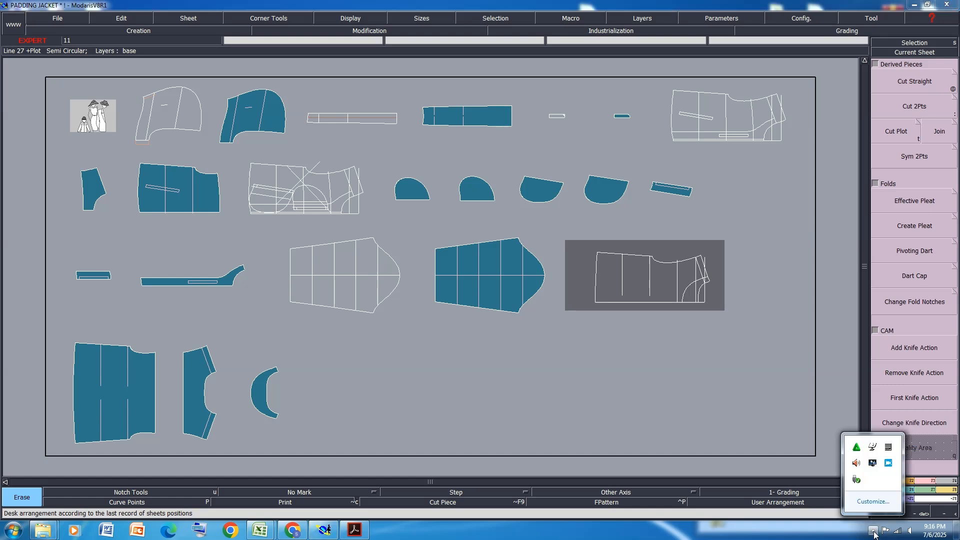
{"action": "left_click", "coordinate": [478, 397]}
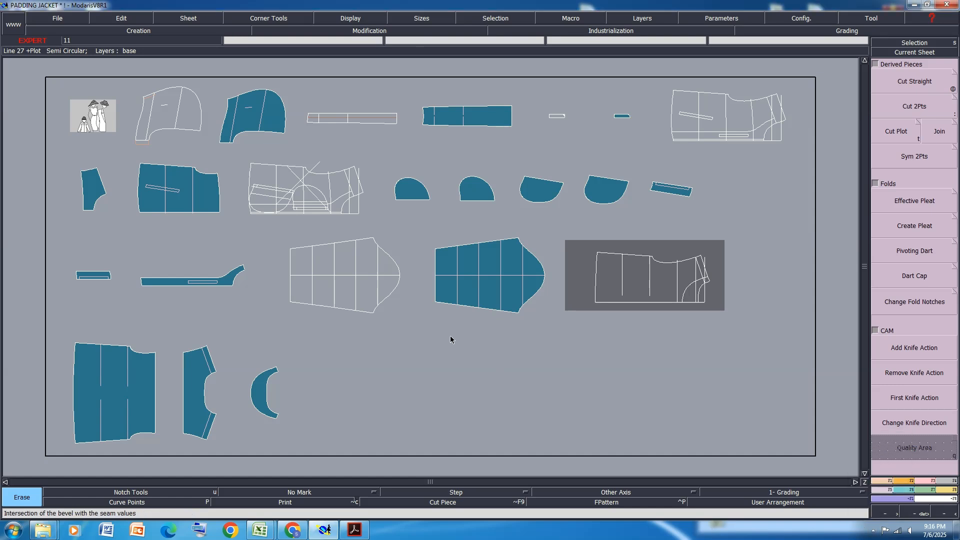
{"action": "key", "text": "ctrl+s"}
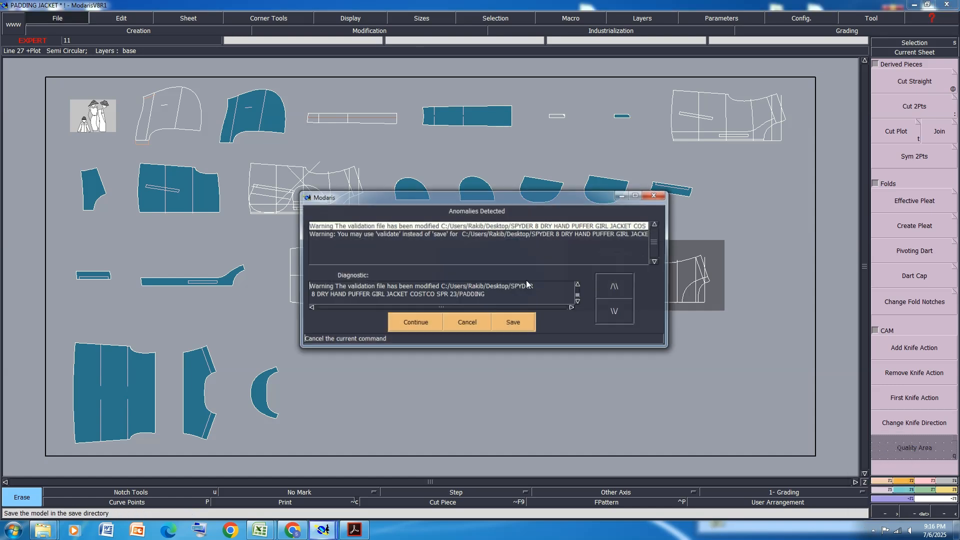
{"action": "left_click", "coordinate": [408, 322]}
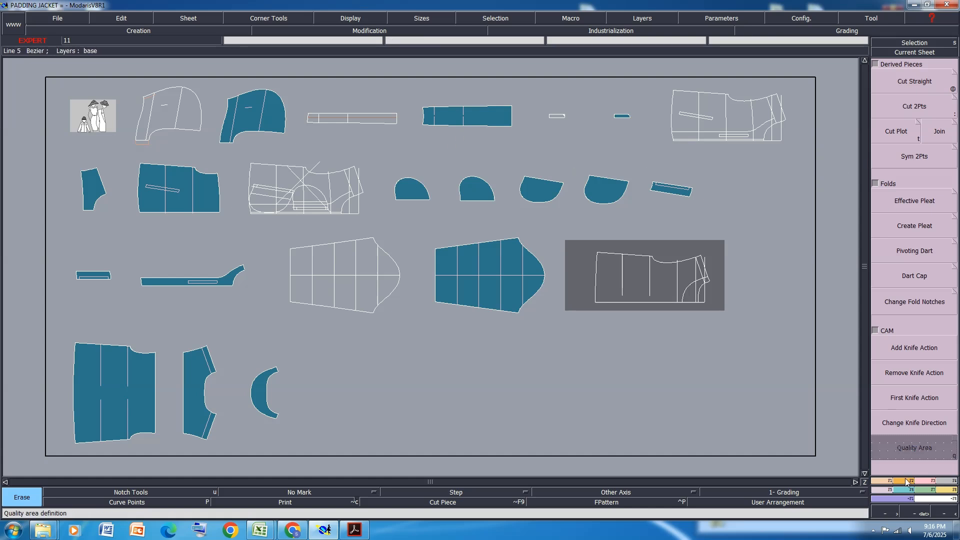
- Bring up the industrialisation tools and try to start Line Seam on the hood seam piece
{"action": "left_click", "coordinate": [927, 483]}
{"action": "left_click", "coordinate": [915, 76]}
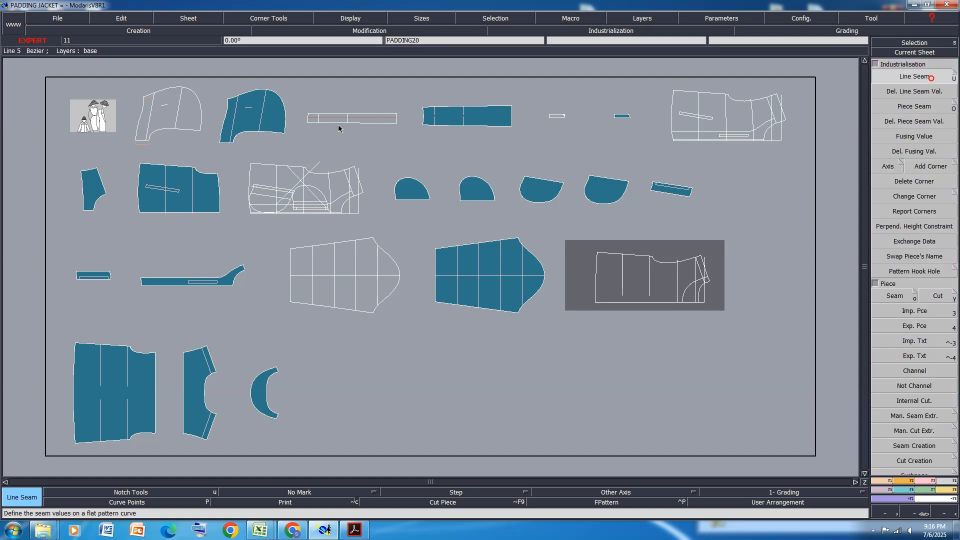
{"action": "left_click", "coordinate": [251, 106]}
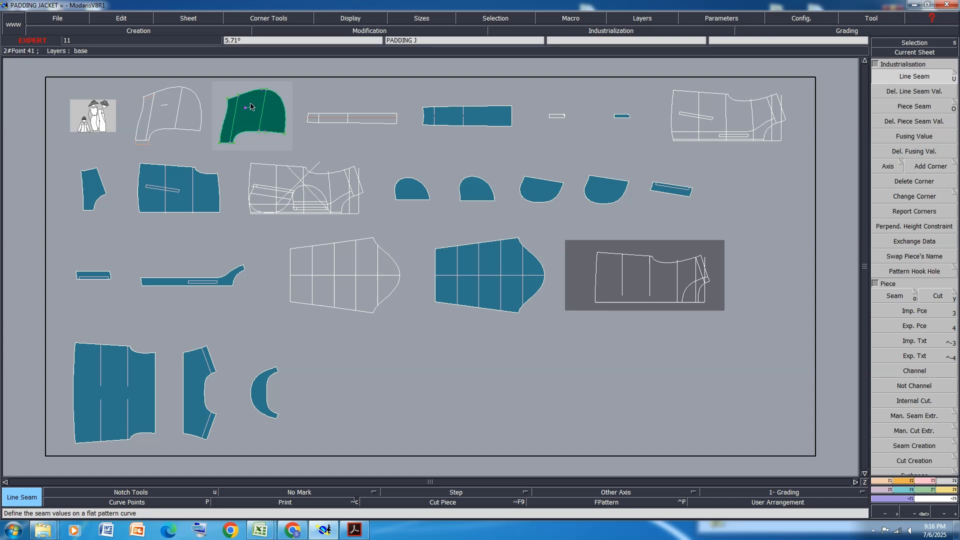
{"action": "left_click", "coordinate": [251, 106]}
- Marry the body, sleeve, long strip, small tab and back base patterns onto the hood base pattern, and rearrange all sheets
{"action": "key", "text": "m"}
{"action": "left_click", "coordinate": [306, 198]}
{"action": "left_click", "coordinate": [165, 115]}
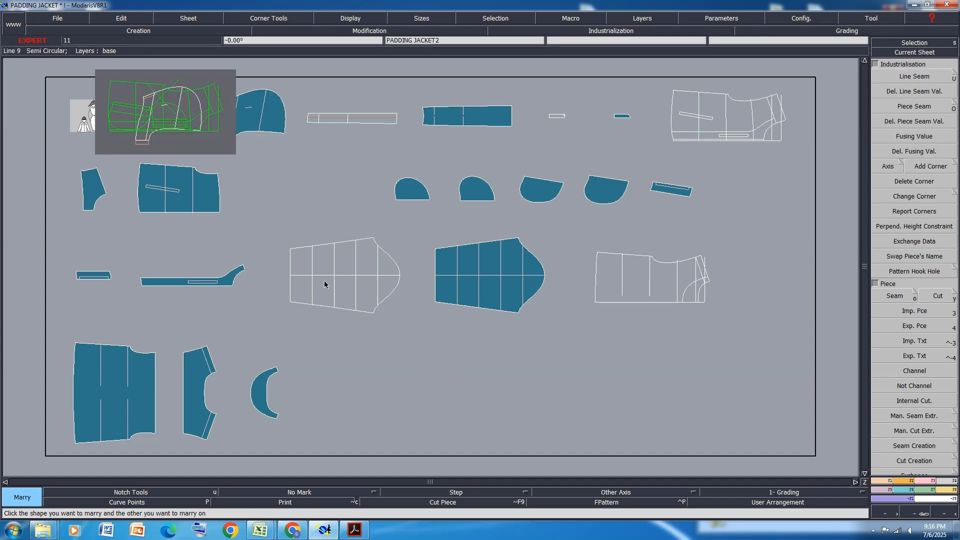
{"action": "left_click", "coordinate": [325, 284]}
{"action": "left_click", "coordinate": [363, 119]}
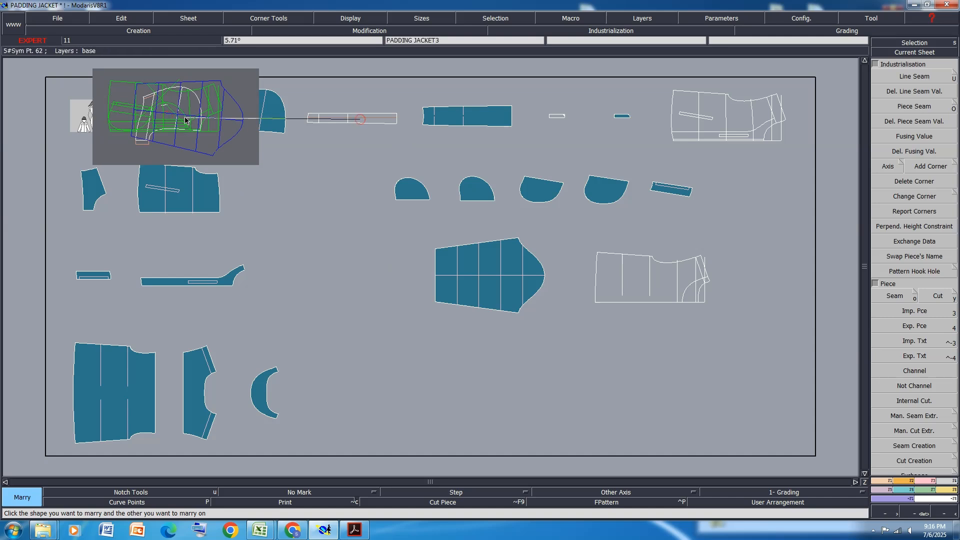
{"action": "left_click", "coordinate": [666, 114]}
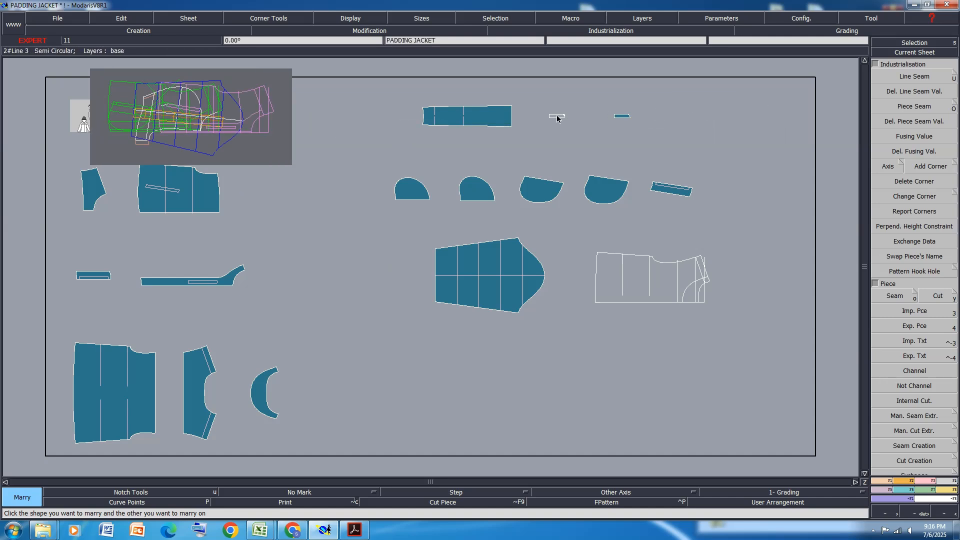
{"action": "left_click", "coordinate": [641, 277]}
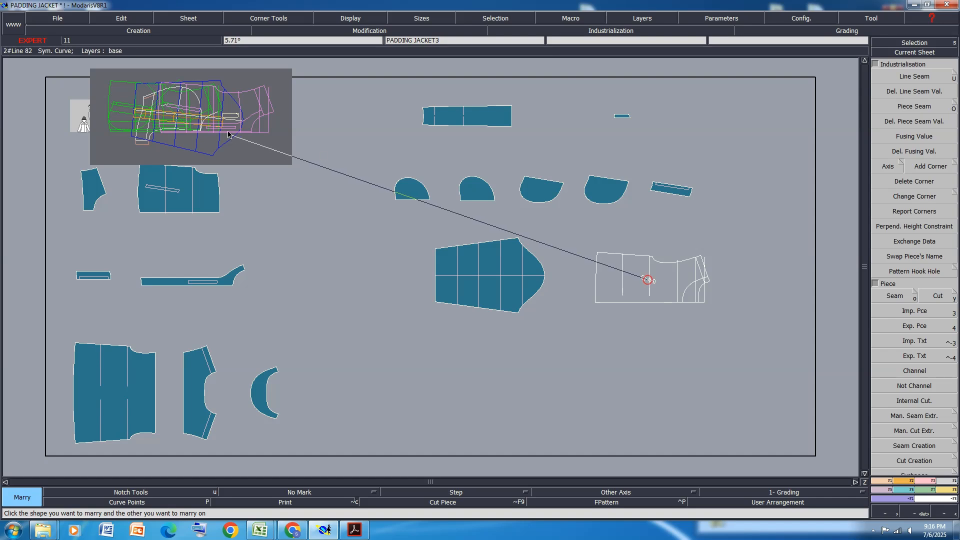
{"action": "left_click", "coordinate": [226, 120]}
{"action": "key", "text": "j"}
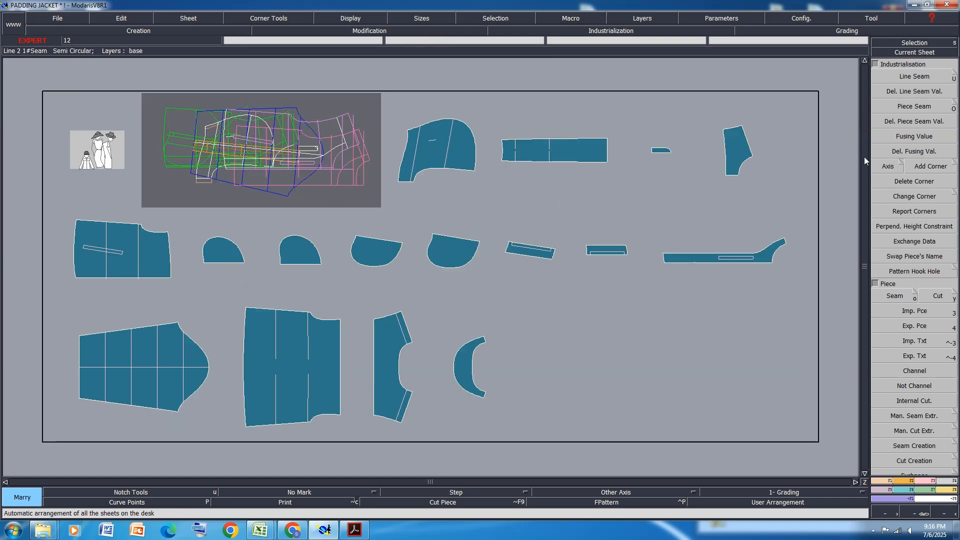
- Select all sheets and apply a 1-inch seam allowance to every seam piece with Line Seam
{"action": "left_click_drag", "start_coordinate": [820, 93], "coordinate": [60, 437]}
{"action": "left_click", "coordinate": [914, 76]}
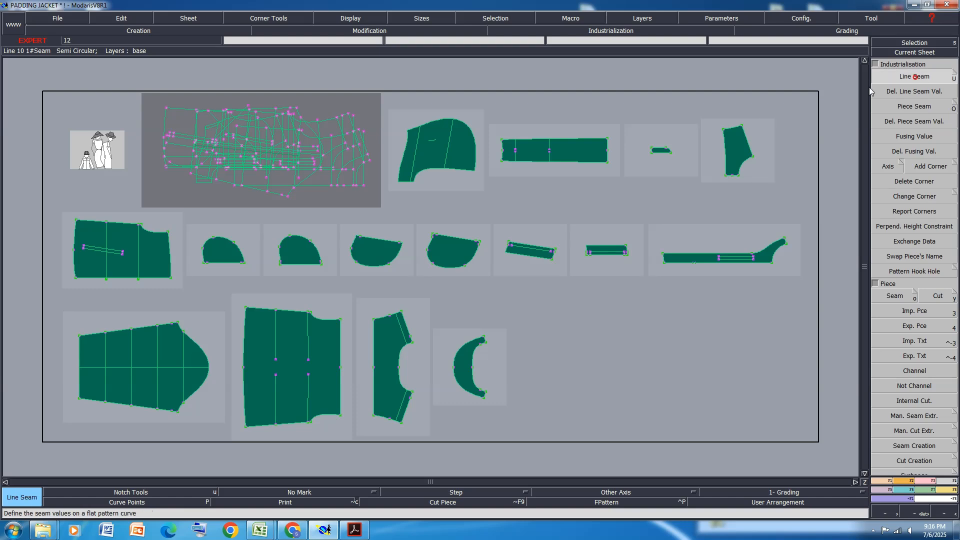
{"action": "left_click", "coordinate": [468, 128]}
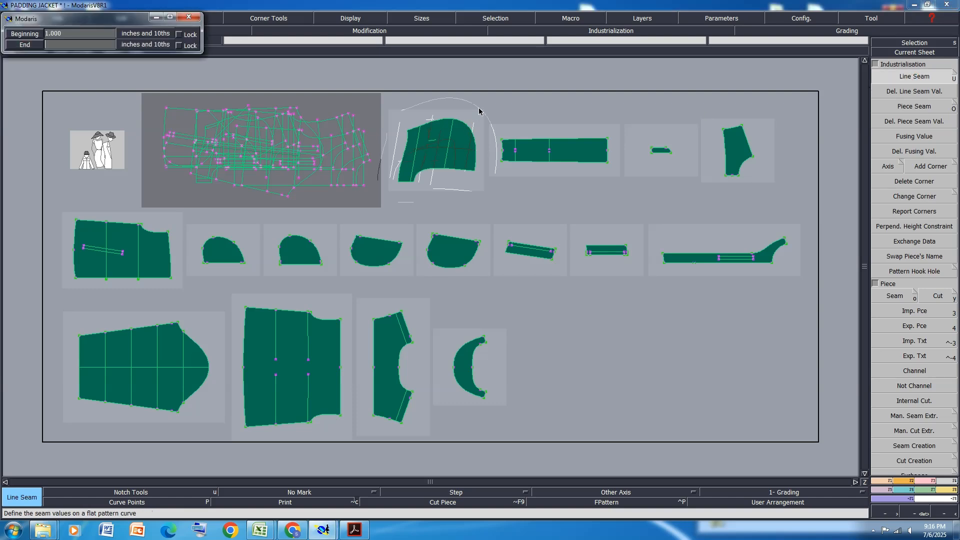
{"action": "type", "text": "1"}
{"action": "key", "text": "Return"}
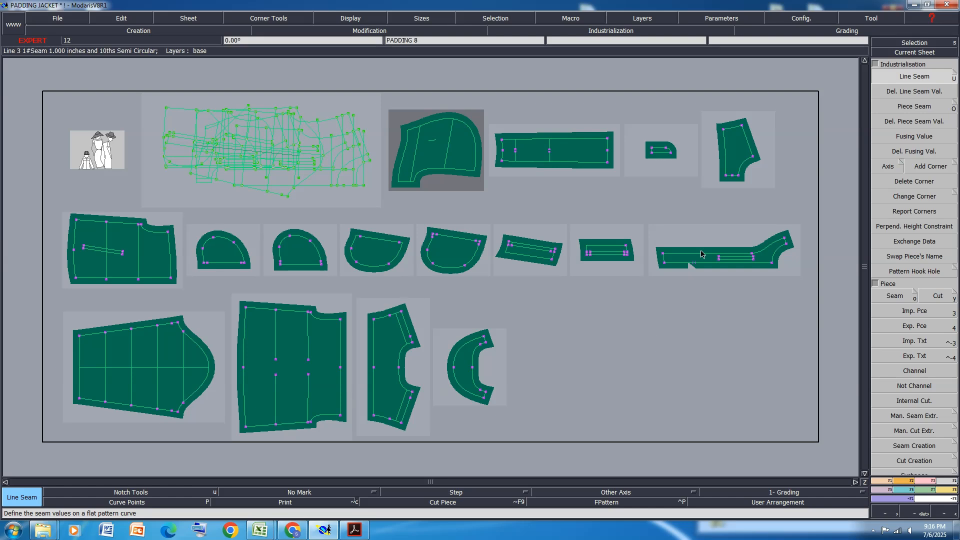
- Set the seam allowance of all selected pieces to 0.375 inches at both beginning and end
{"action": "left_click", "coordinate": [711, 20]}
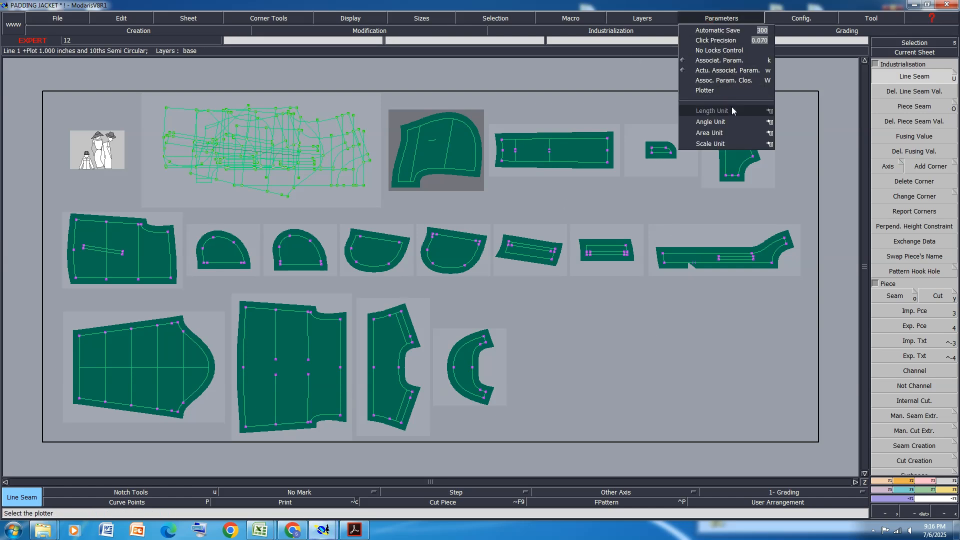
{"action": "left_click", "coordinate": [738, 128]}
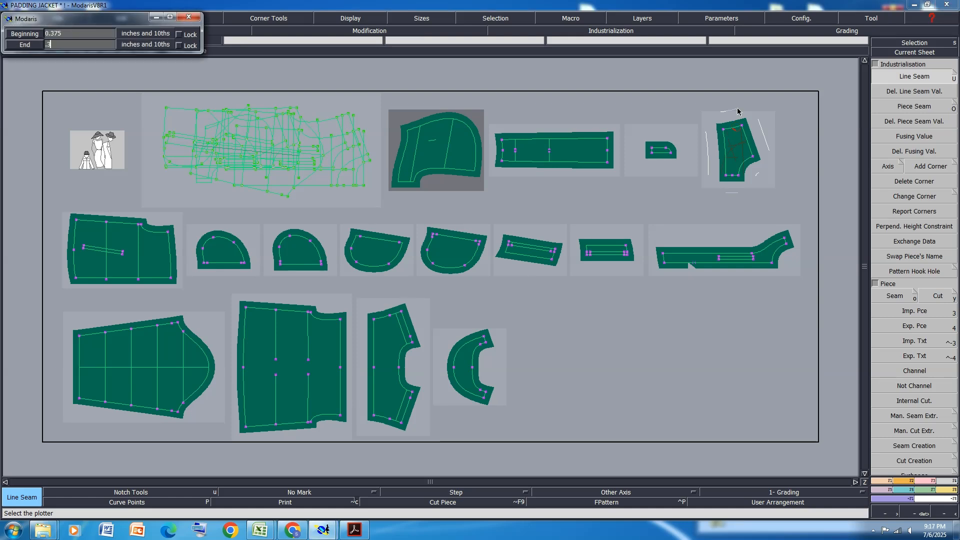
{"action": "key", "text": "Return"}
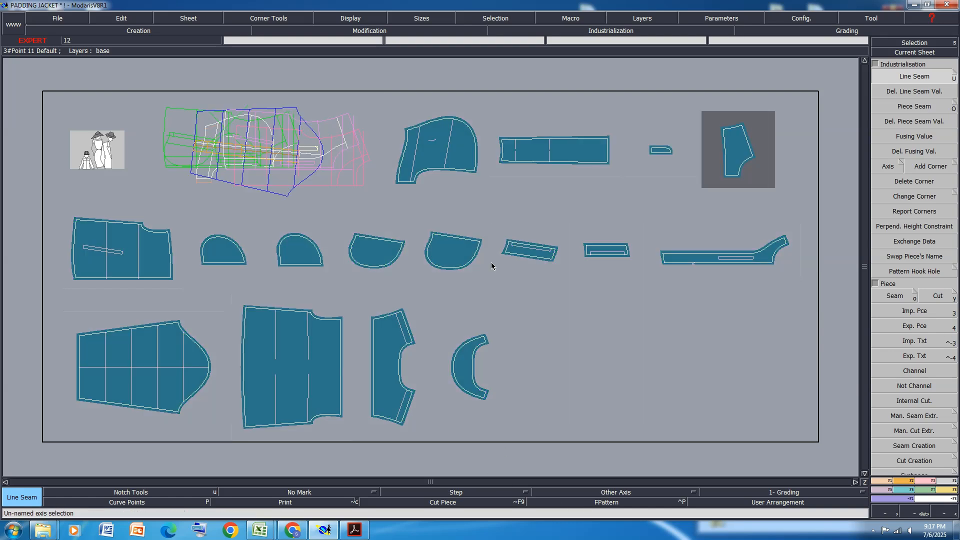
- Choose the Grain Line 'DF' axis type and draw horizontal grain lines on the hood piece and the long strip piece
{"action": "left_click_drag", "start_coordinate": [630, 489], "coordinate": [626, 423]}
{"action": "scroll", "coordinate": [431, 143], "scroll_direction": "up", "scroll_amount": 3}
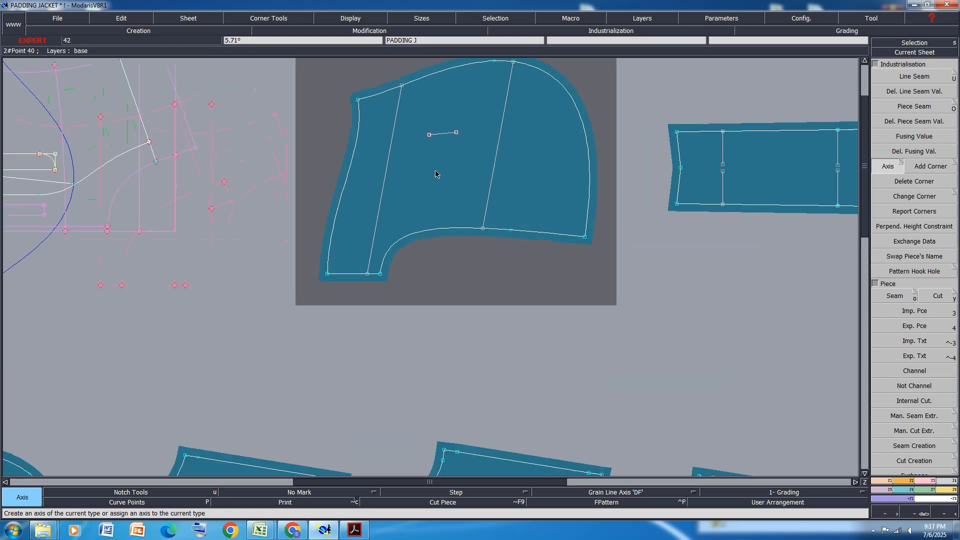
{"action": "left_click", "coordinate": [436, 170]}
{"action": "left_click", "coordinate": [521, 171]}
{"action": "scroll", "coordinate": [519, 173], "scroll_direction": "down", "scroll_amount": 1}
{"action": "left_click", "coordinate": [554, 178]}
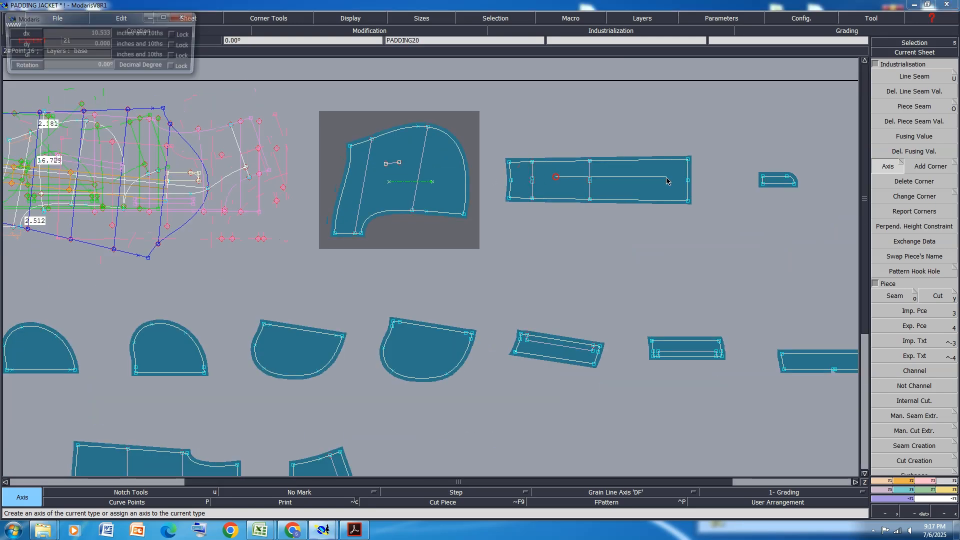
{"action": "left_click", "coordinate": [614, 183]}
- Draw a horizontal 'DF' grain line inside the small tab piece with the rounded corner
{"action": "scroll", "coordinate": [439, 187], "scroll_direction": "down", "scroll_amount": 3}
{"action": "scroll", "coordinate": [589, 191], "scroll_direction": "up", "scroll_amount": 5}
{"action": "scroll", "coordinate": [539, 191], "scroll_direction": "up", "scroll_amount": 3}
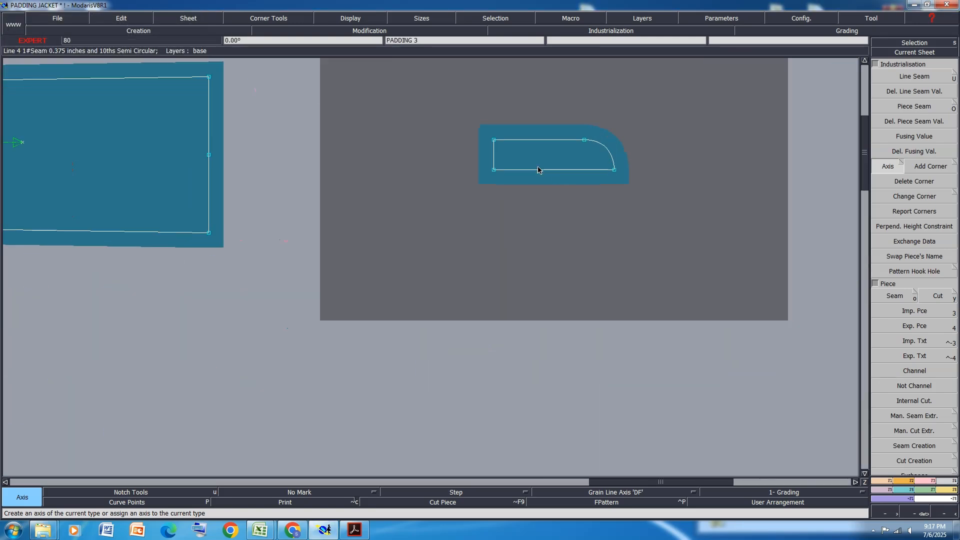
{"action": "left_click", "coordinate": [524, 155]}
{"action": "left_click", "coordinate": [564, 155]}
{"action": "scroll", "coordinate": [393, 175], "scroll_direction": "down", "scroll_amount": 4}
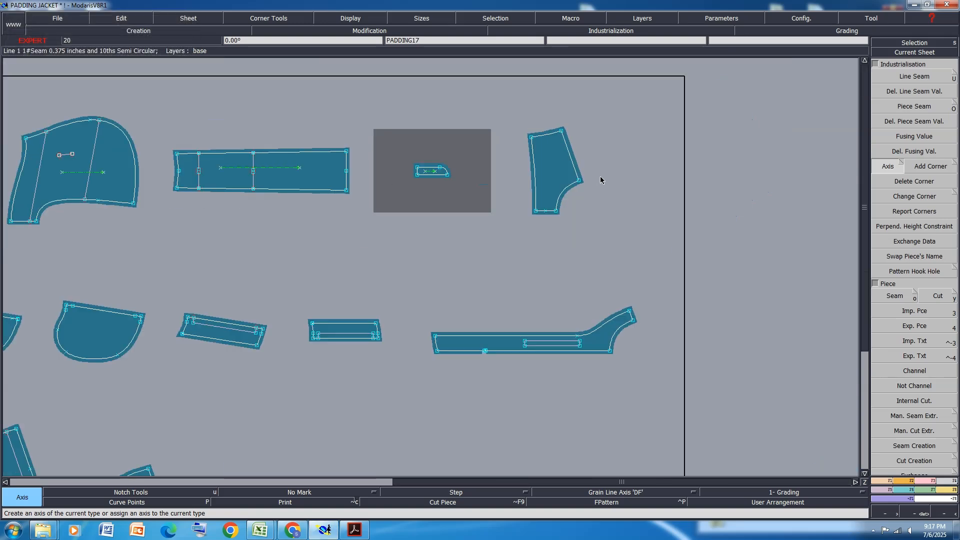
- Draw horizontal 'DF' grain lines on the front yoke piece and the front body piece with the slanted pocket opening
{"action": "left_click", "coordinate": [550, 176]}
{"action": "scroll", "coordinate": [607, 163], "scroll_direction": "down", "scroll_amount": 3}
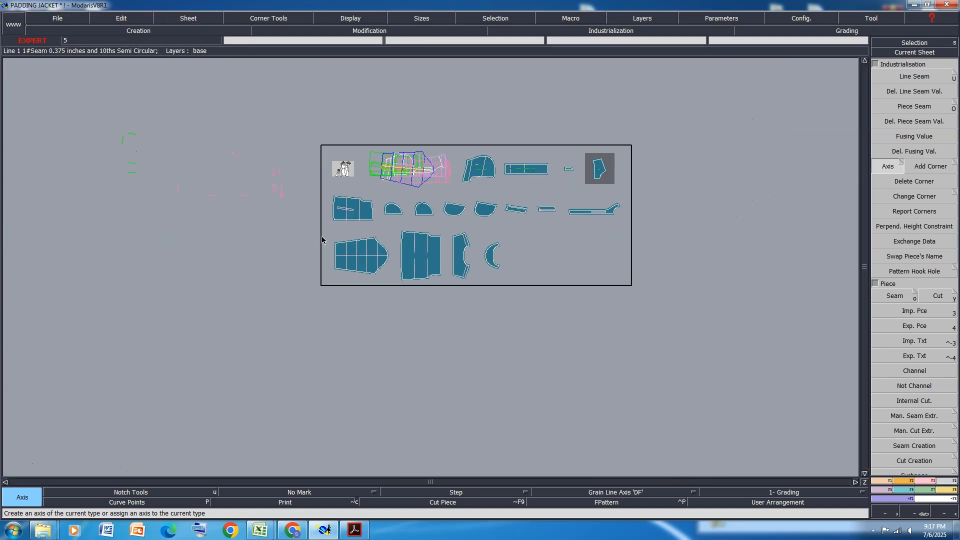
{"action": "scroll", "coordinate": [350, 214], "scroll_direction": "up", "scroll_amount": 4}
{"action": "left_click", "coordinate": [281, 219]}
{"action": "left_click", "coordinate": [402, 219]}
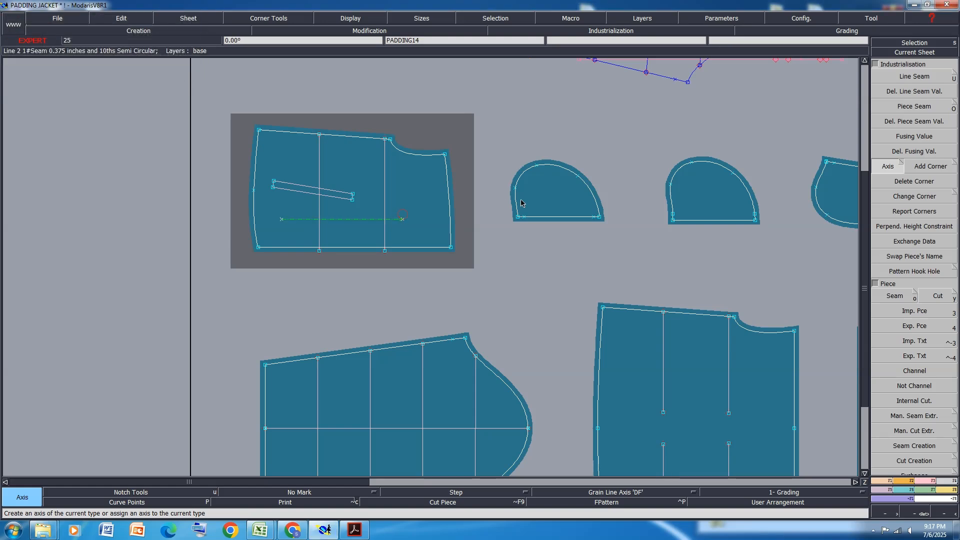
- Draw a horizontal 'DF' grain line in each of the two round-topped, straight-bottomed pieces beside the front body
{"action": "left_click", "coordinate": [555, 201]}
{"action": "left_click", "coordinate": [691, 199]}
{"action": "left_click", "coordinate": [715, 198]}
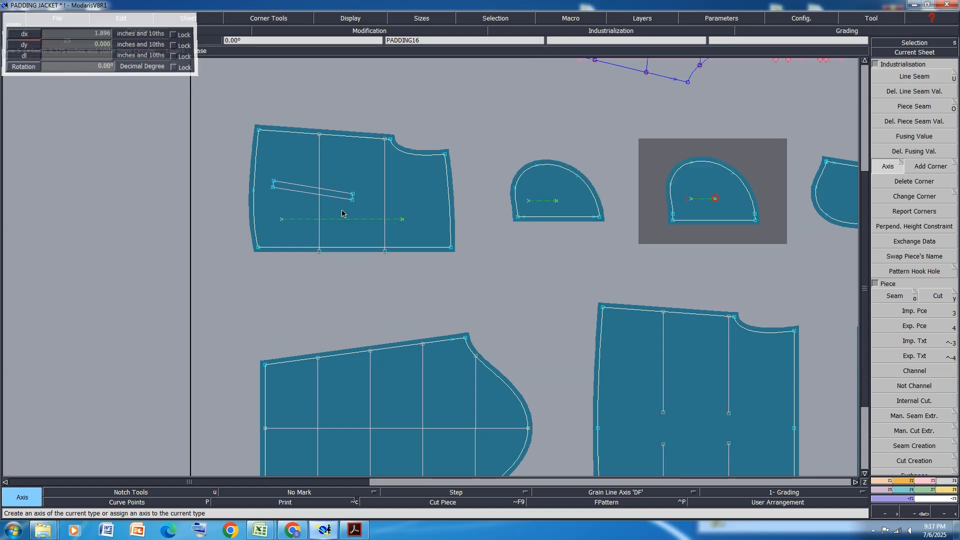
- Draw a horizontal 'DF' grain line in each of the two pieces with a slanted top edge and rounded bottom
{"action": "scroll", "coordinate": [320, 215], "scroll_direction": "down", "scroll_amount": 2}
{"action": "scroll", "coordinate": [601, 208], "scroll_direction": "up", "scroll_amount": 3}
{"action": "left_click", "coordinate": [551, 214]}
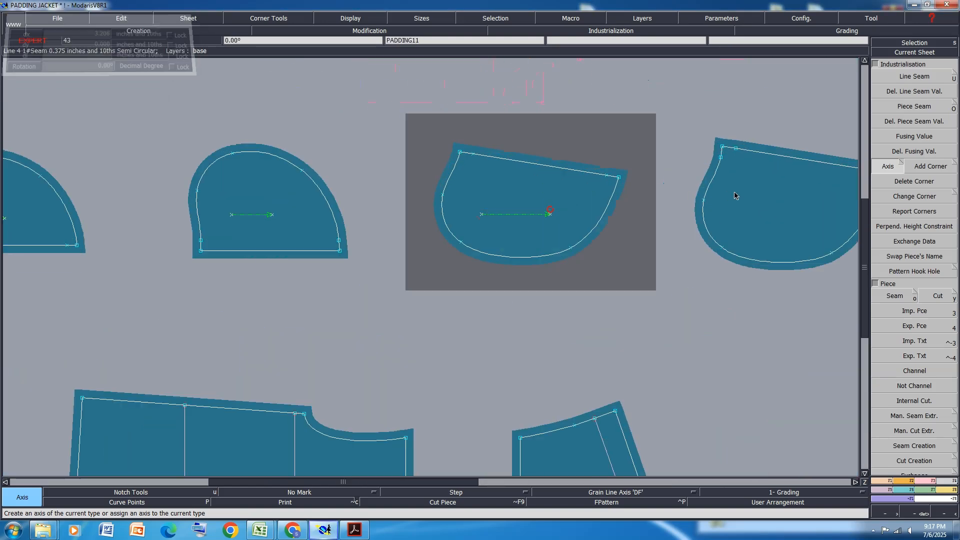
{"action": "left_click", "coordinate": [745, 189]}
{"action": "left_click", "coordinate": [783, 189]}
- Draw a horizontal 'DF' grain line in the slanted narrow strip and in the short straight strip next to it
{"action": "scroll", "coordinate": [783, 189], "scroll_direction": "down", "scroll_amount": 2}
{"action": "scroll", "coordinate": [532, 219], "scroll_direction": "up", "scroll_amount": 3}
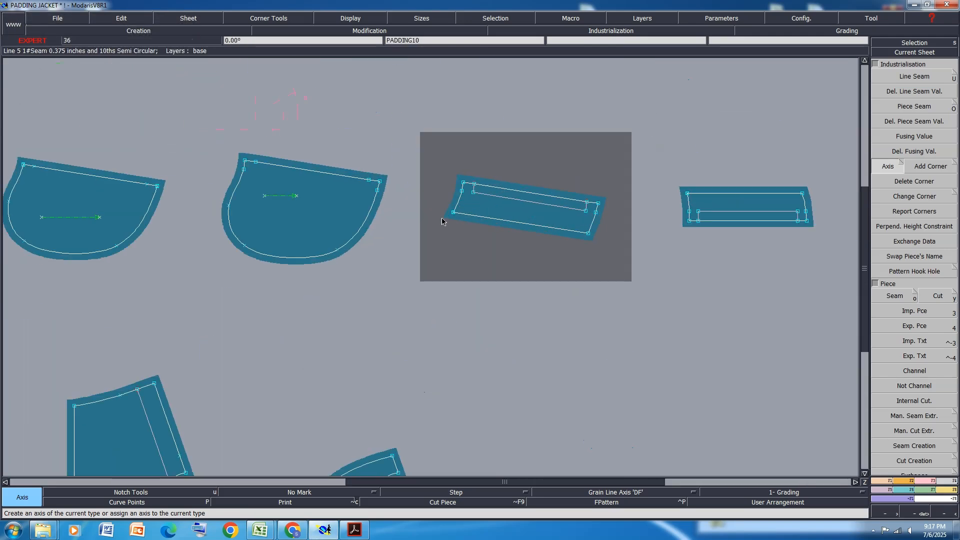
{"action": "left_click", "coordinate": [480, 211]}
{"action": "left_click", "coordinate": [513, 210]}
{"action": "left_click", "coordinate": [716, 204]}
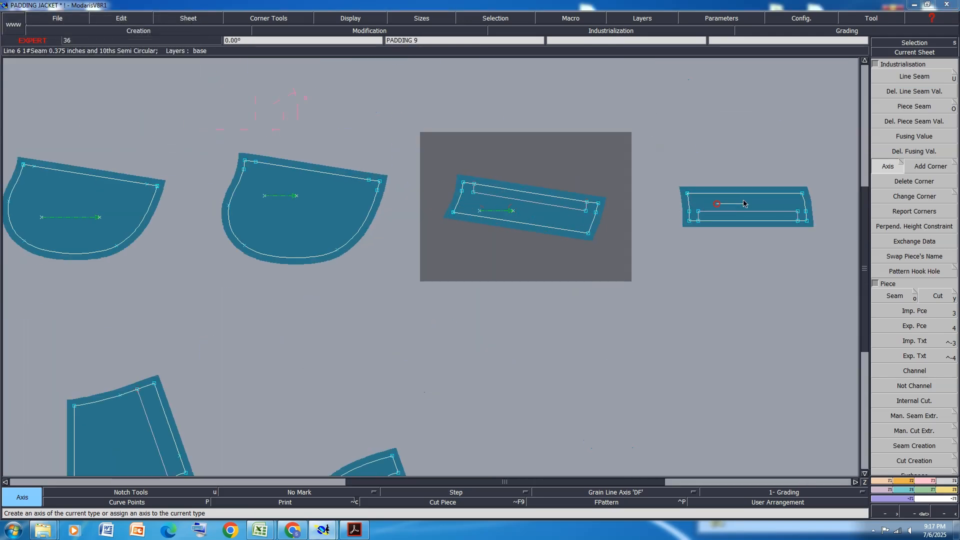
{"action": "left_click", "coordinate": [743, 203]}
- Draw a horizontal 'DF' grain line near the straight end of the long strip with the curved tip
{"action": "scroll", "coordinate": [376, 227], "scroll_direction": "down", "scroll_amount": 2}
{"action": "scroll", "coordinate": [719, 230], "scroll_direction": "up", "scroll_amount": 4}
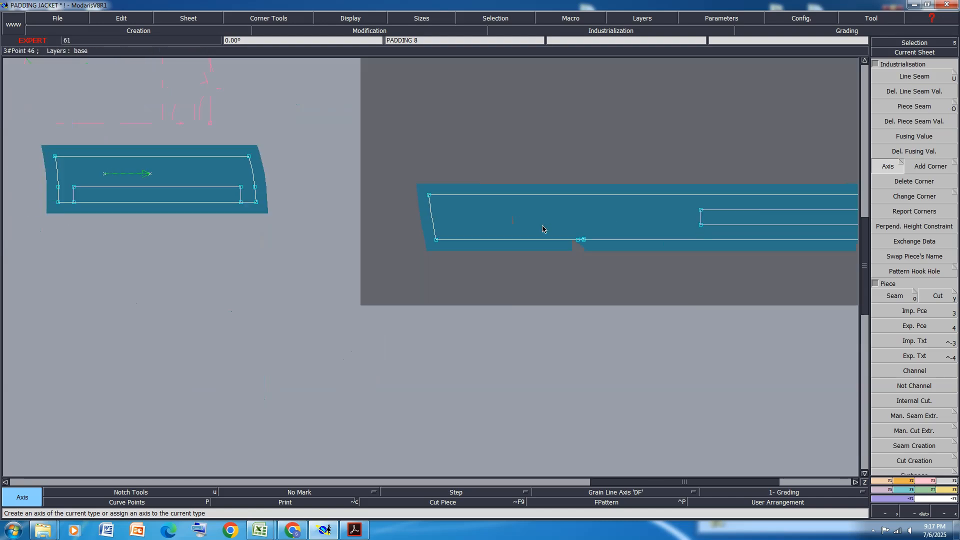
{"action": "left_click", "coordinate": [532, 225]}
{"action": "left_click", "coordinate": [650, 215]}
- Merge the curves at the small jog in the long strip's lower edge and delete the jog to straighten the seam line
{"action": "scroll", "coordinate": [587, 243], "scroll_direction": "up", "scroll_amount": 4}
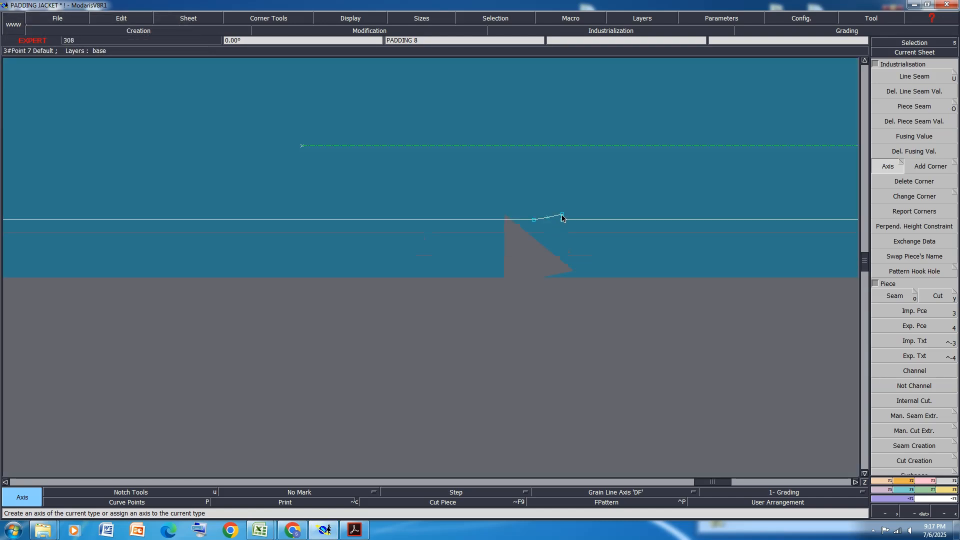
{"action": "key", "text": "m"}
{"action": "left_click", "coordinate": [562, 215]}
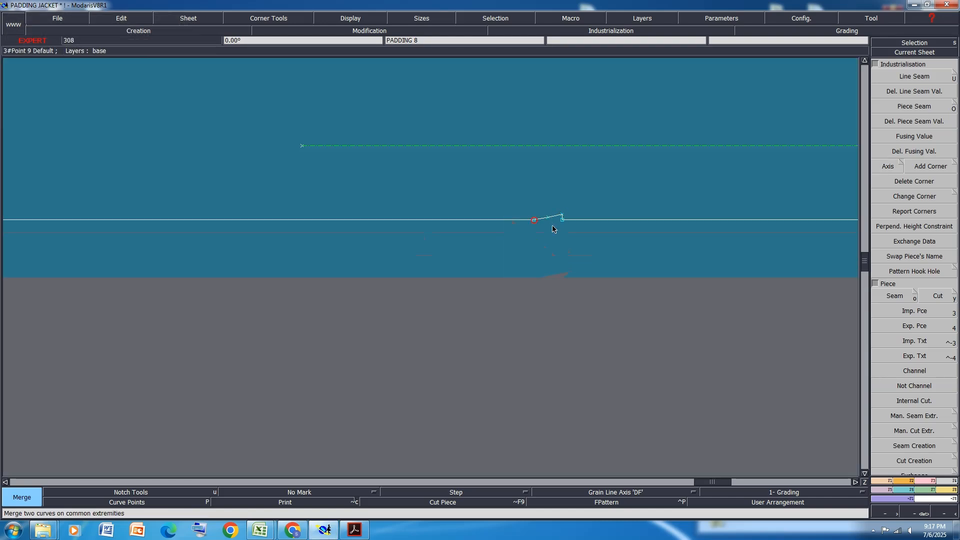
{"action": "left_click", "coordinate": [542, 225]}
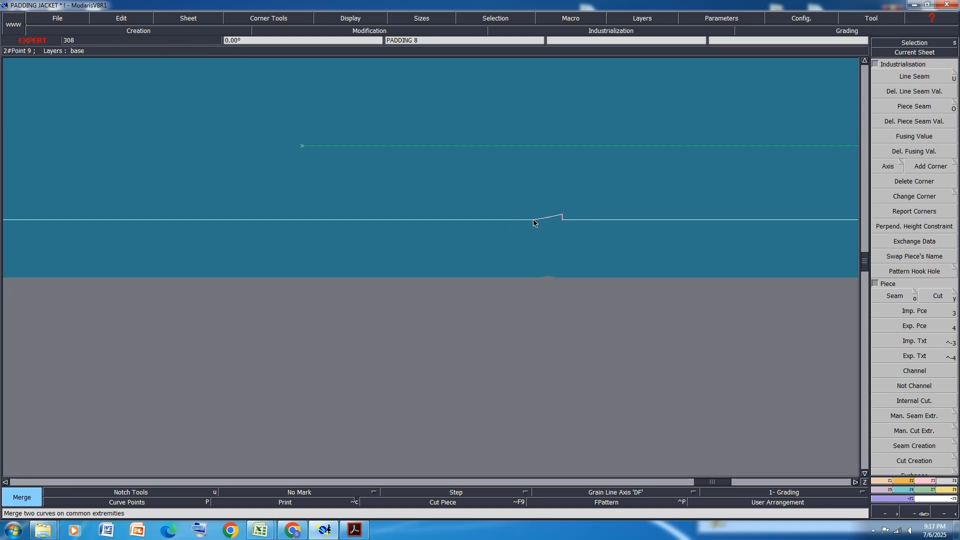
{"action": "key", "text": "Delete"}
{"action": "left_click", "coordinate": [536, 219]}
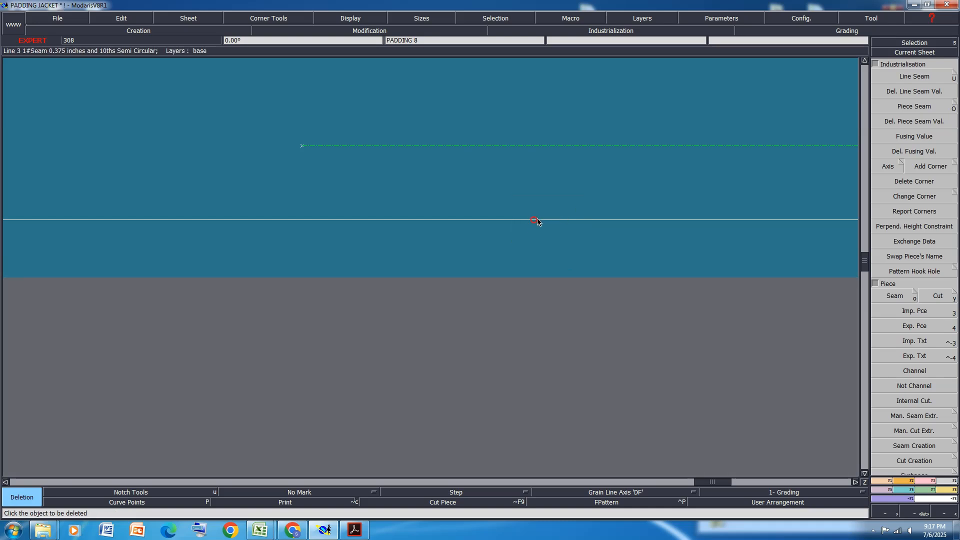
- Reselect the Grain Line 'DF' axis type and draw horizontal grain lines on the unfolded sleeve and the unfolded back body
{"action": "scroll", "coordinate": [533, 220], "scroll_direction": "down", "scroll_amount": 3}
{"action": "scroll", "coordinate": [530, 193], "scroll_direction": "down", "scroll_amount": 5}
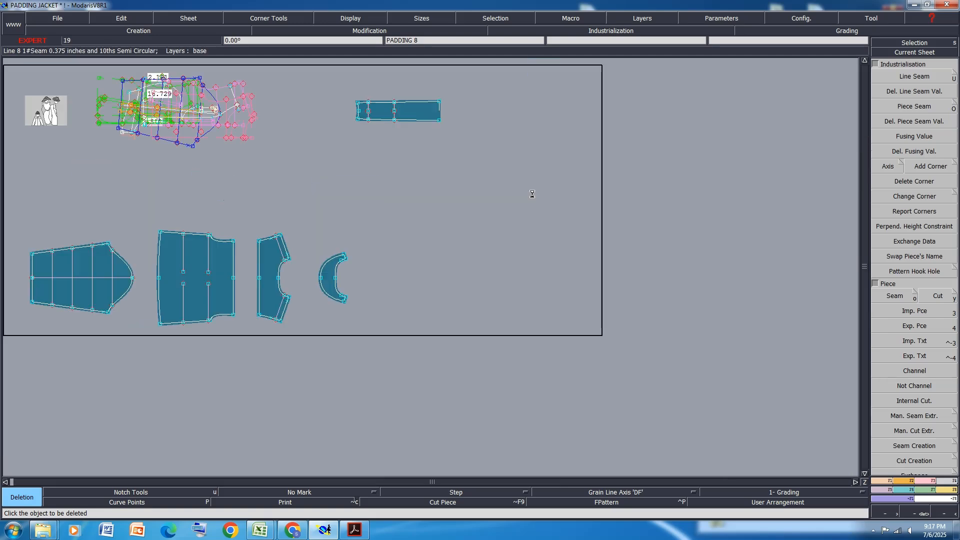
{"action": "scroll", "coordinate": [307, 236], "scroll_direction": "up", "scroll_amount": 3}
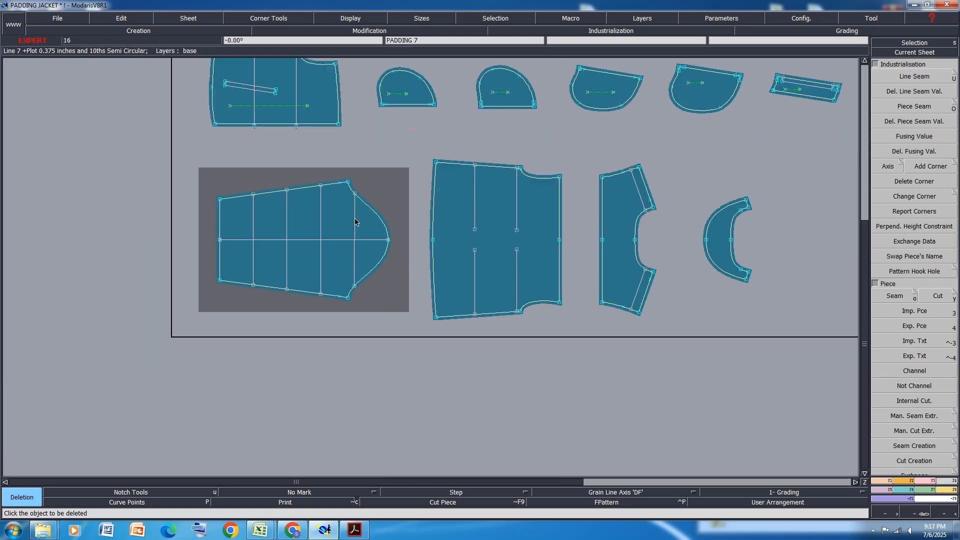
{"action": "left_click", "coordinate": [596, 492]}
{"action": "left_click", "coordinate": [567, 403]}
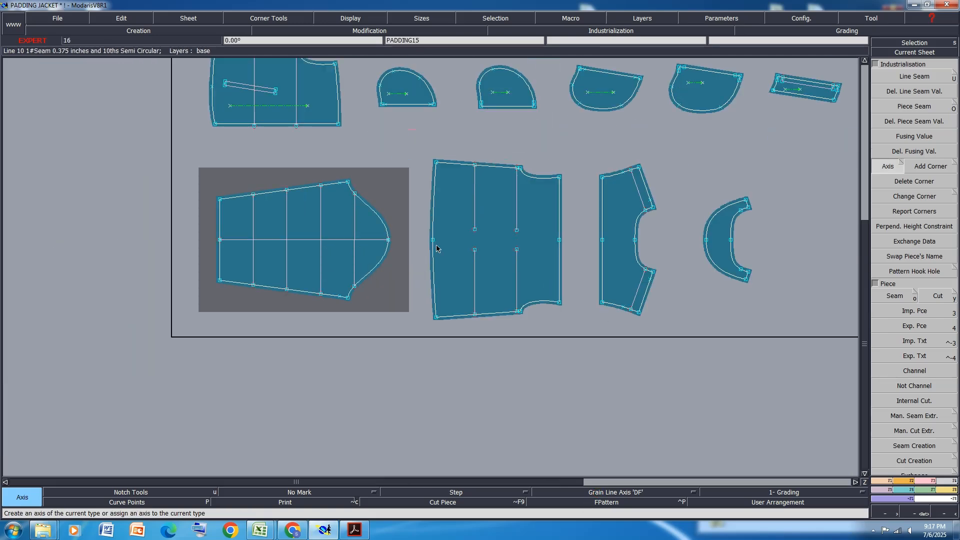
{"action": "left_click", "coordinate": [240, 229]}
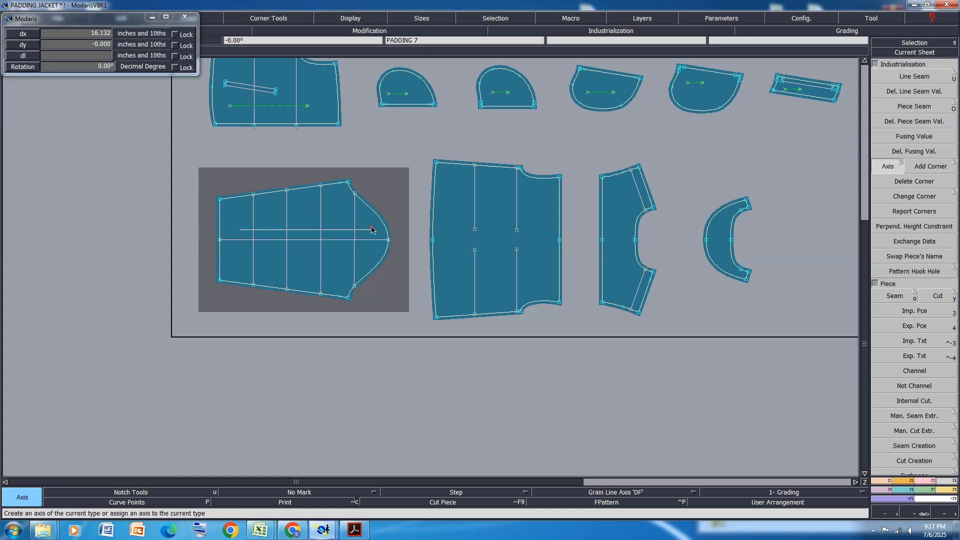
{"action": "left_click", "coordinate": [371, 230]}
{"action": "left_click", "coordinate": [456, 209]}
{"action": "left_click", "coordinate": [534, 209]}
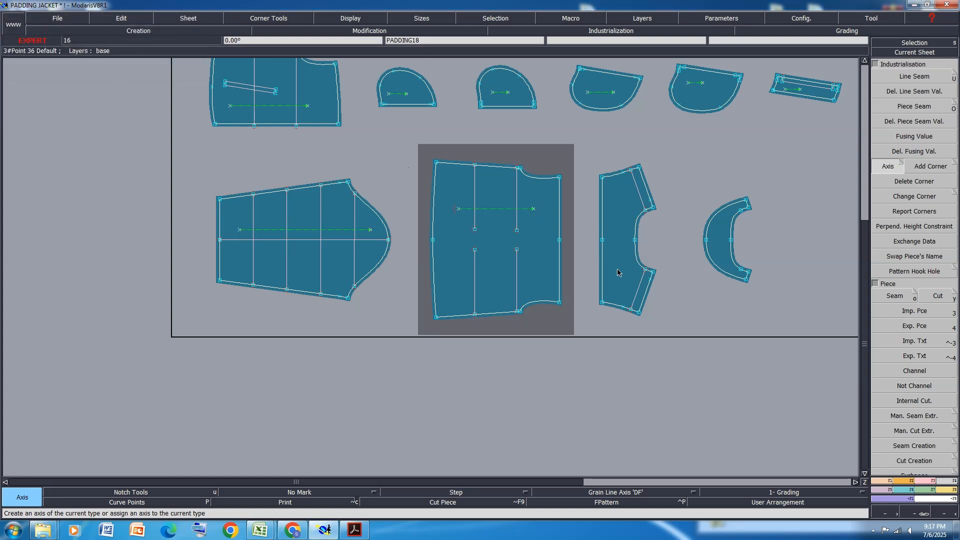
{"action": "left_click", "coordinate": [614, 218]}
{"action": "left_click", "coordinate": [622, 208]}
{"action": "key", "text": "ctrl+z"}
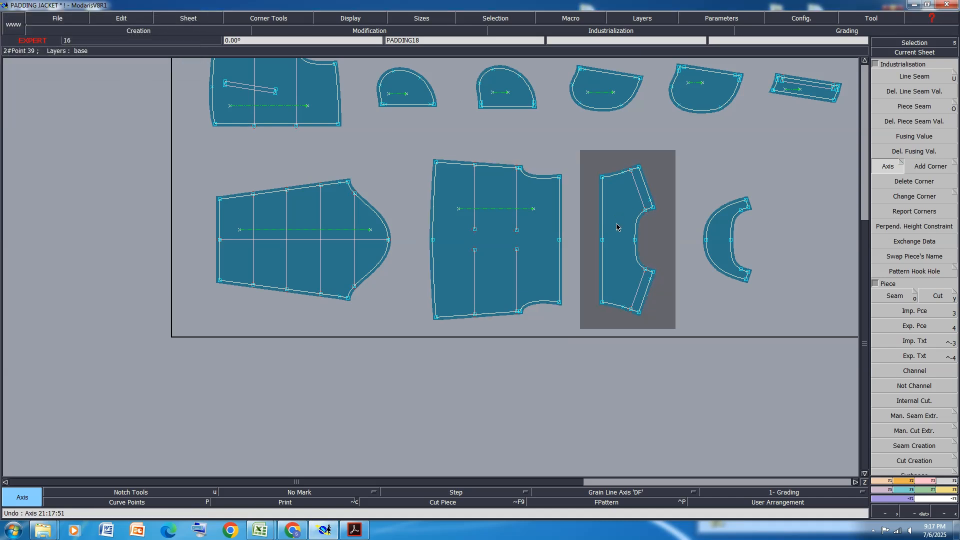
- Draw short horizontal 'DF' grain lines on the unfolded back yoke and on the crescent-shaped piece
{"action": "left_click", "coordinate": [611, 206]}
{"action": "left_click", "coordinate": [623, 206]}
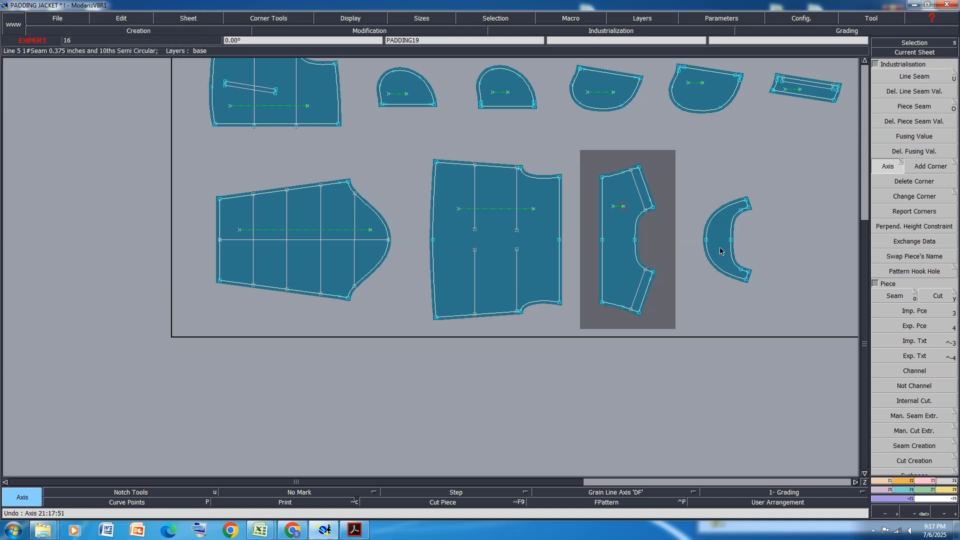
{"action": "scroll", "coordinate": [717, 243], "scroll_direction": "up", "scroll_amount": 4}
{"action": "left_click", "coordinate": [690, 208]}
{"action": "left_click", "coordinate": [714, 205]}
- Arrange all sheets automatically on the desk and save the model, continuing past the anomalies warning
{"action": "key", "text": "j"}
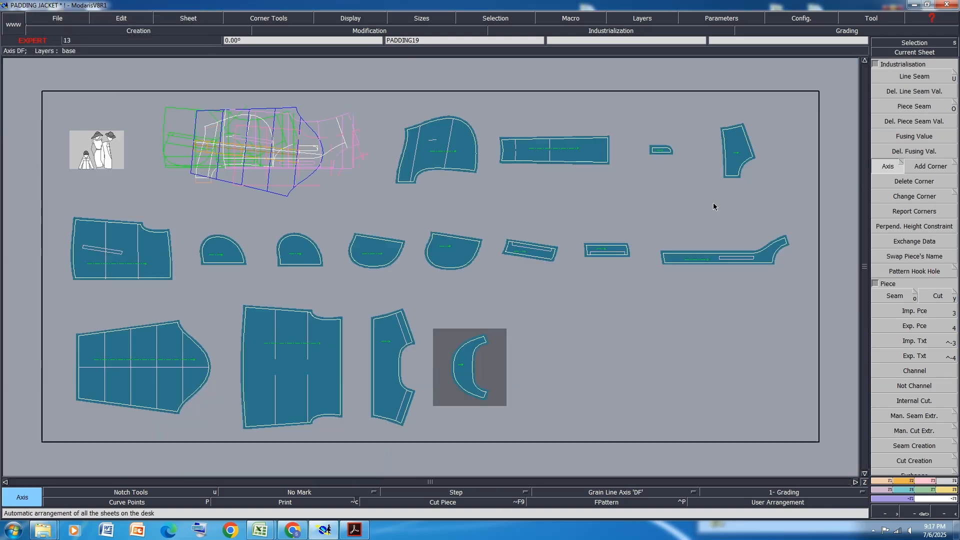
{"action": "key", "text": "ctrl+s"}
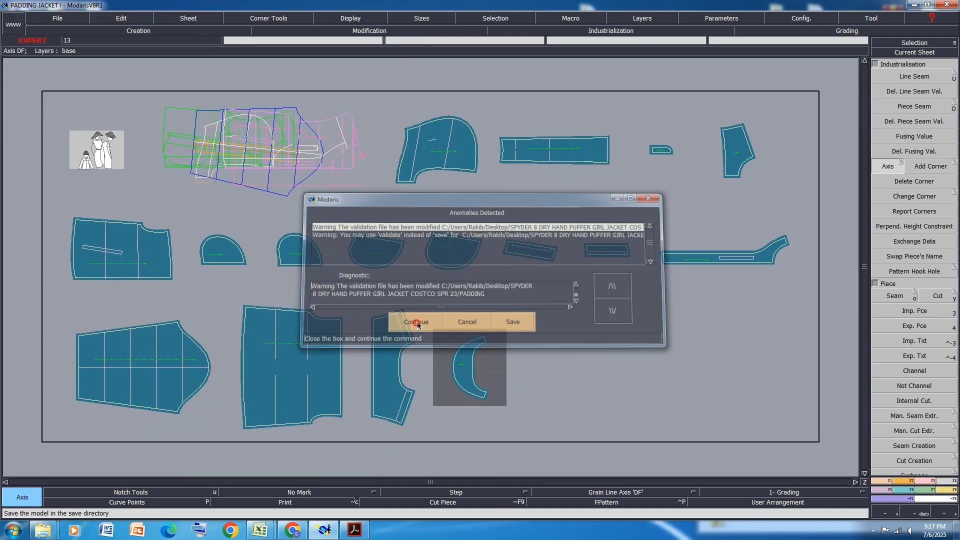
{"action": "left_click", "coordinate": [418, 323]}
- Display the title blocks on all sheets and rearrange the sheets to fit them
{"action": "key", "text": "ctrl+u"}
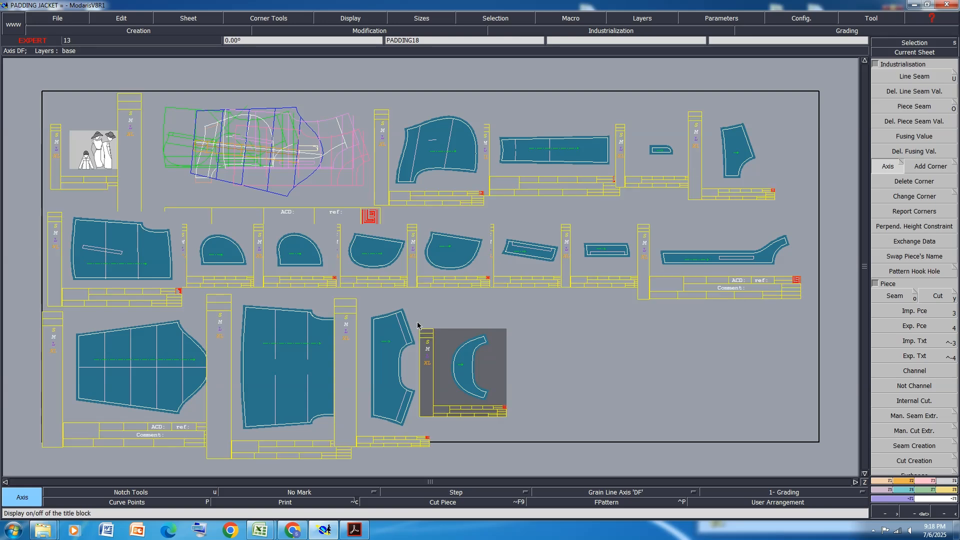
{"action": "key", "text": "j"}
- Use Edit to enter the comment 'HOOD SD 1X2' in the hood side piece's title block
{"action": "scroll", "coordinate": [378, 141], "scroll_direction": "up", "scroll_amount": 2}
{"action": "scroll", "coordinate": [386, 197], "scroll_direction": "up", "scroll_amount": 2}
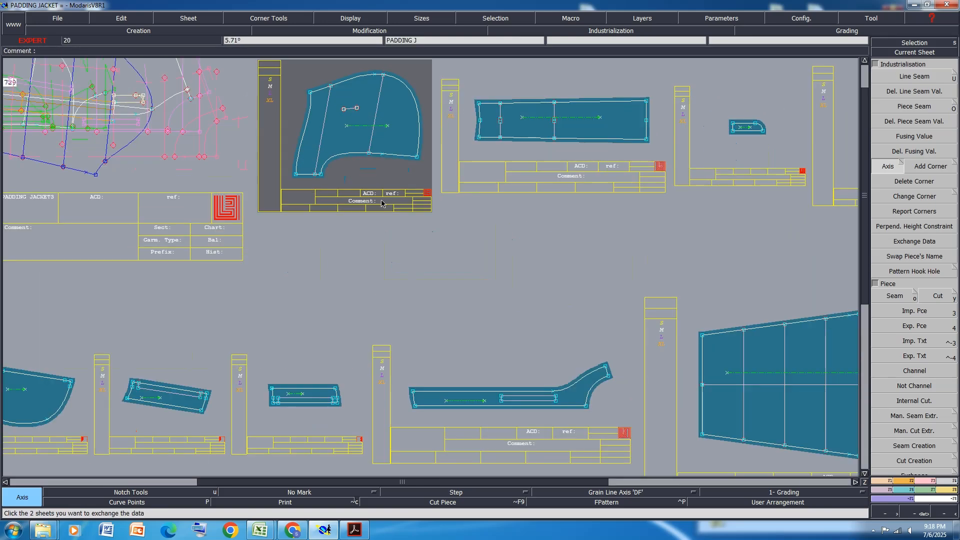
{"action": "key", "text": "e"}
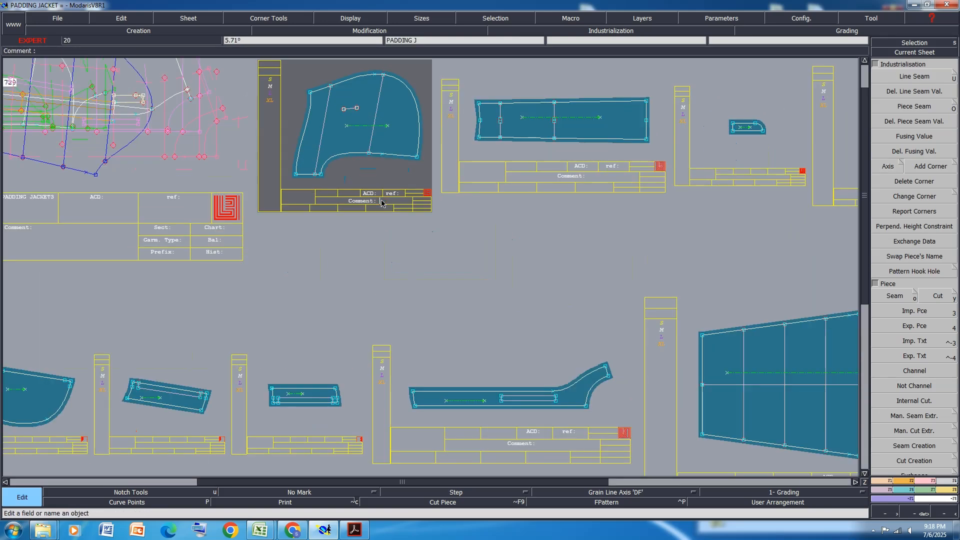
{"action": "left_click", "coordinate": [136, 20]}
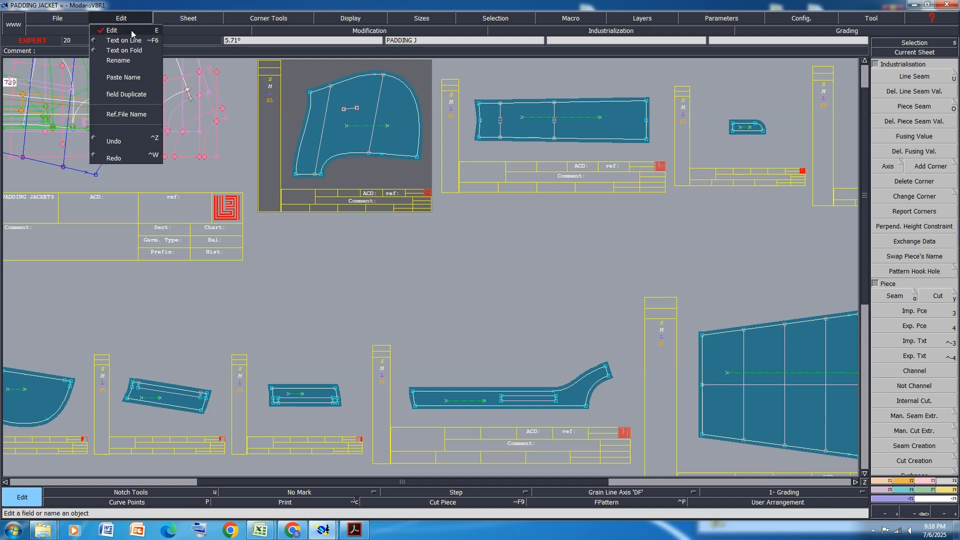
{"action": "left_click", "coordinate": [131, 30]}
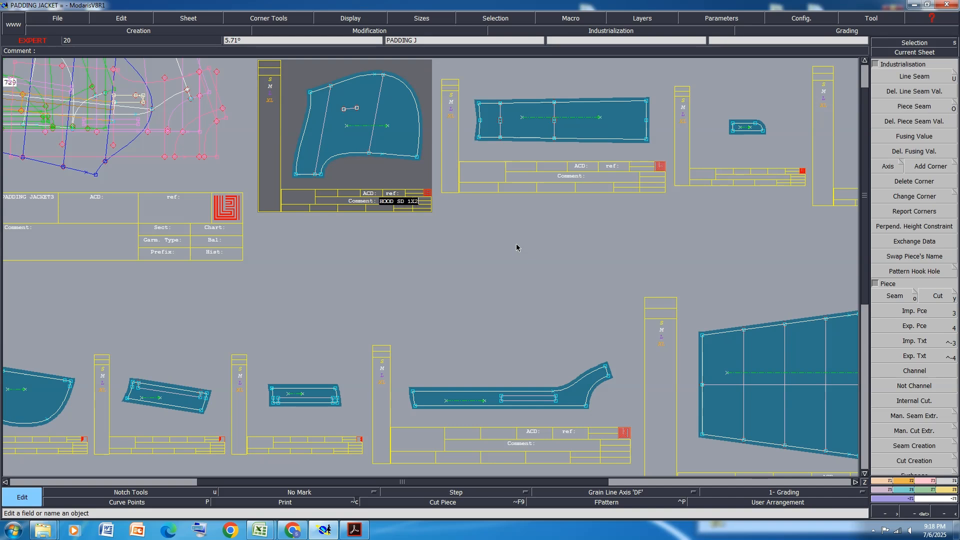
{"action": "key", "text": "Return"}
- Focus on the hood middle strip's sheet and enter 'HOOD MID 1X1' as its comment
{"action": "key", "text": "Page_Down"}
{"action": "left_click", "coordinate": [515, 391]}
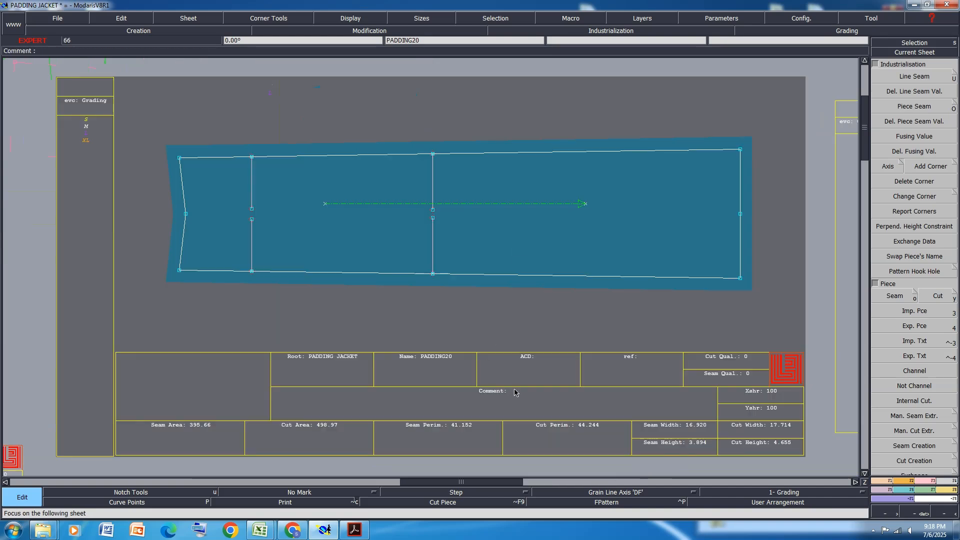
{"action": "type", "text": "HO"}
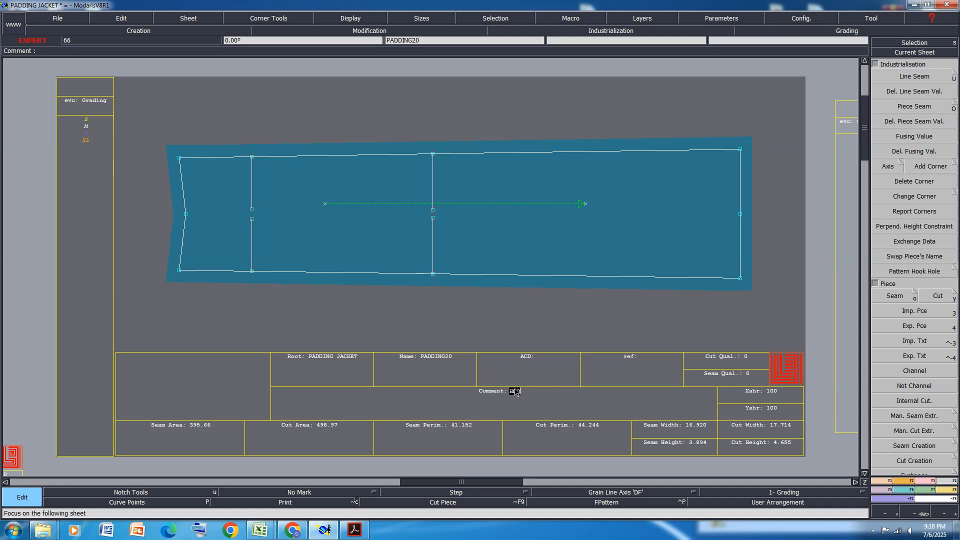
{"action": "type", "text": "OD MID 1X1"}
{"action": "key", "text": "Return"}
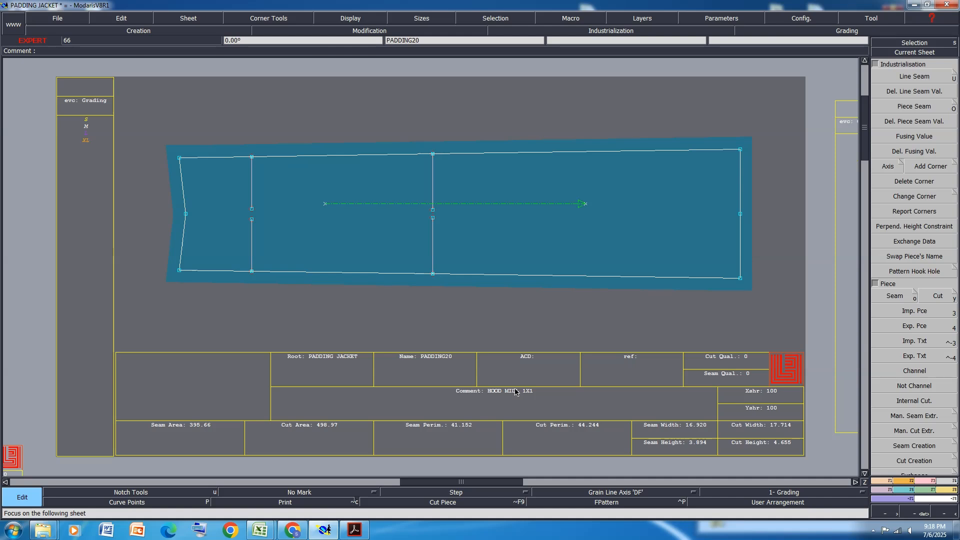
- Focus on the small rounded tab's sheet and enter 'ZIP GUD 1X2' as its comment
{"action": "key", "text": "Page_Down"}
{"action": "left_click", "coordinate": [500, 417]}
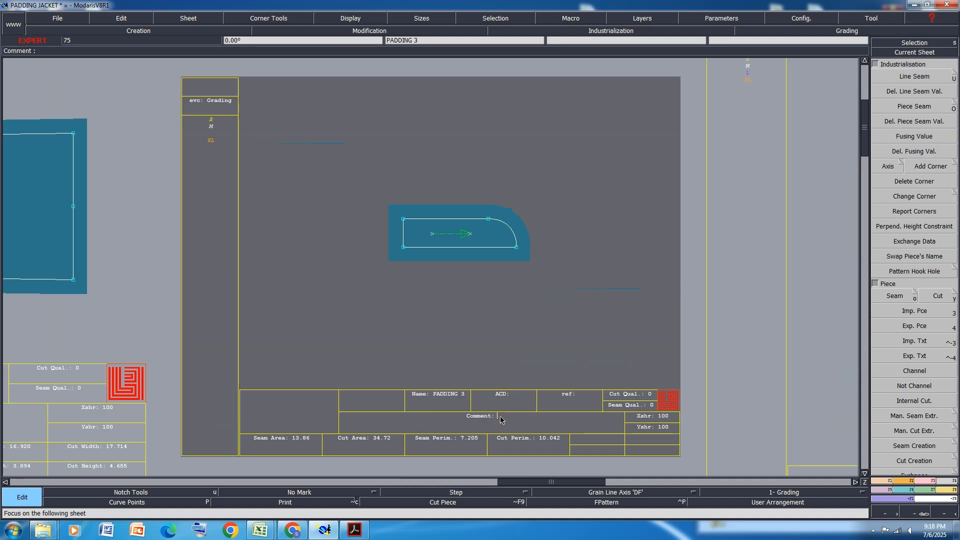
{"action": "type", "text": "ZIP G"}
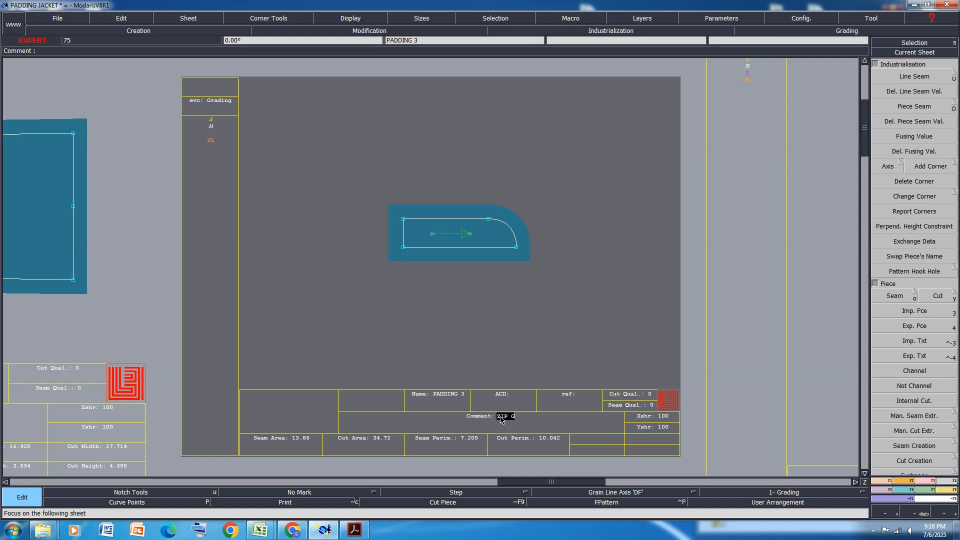
{"action": "type", "text": "UD 1X2"}
{"action": "key", "text": "Return"}
- Focus on the front yoke's sheet and enter 'FRNT YOUK 1X2' as its comment
{"action": "key", "text": "Page_Down"}
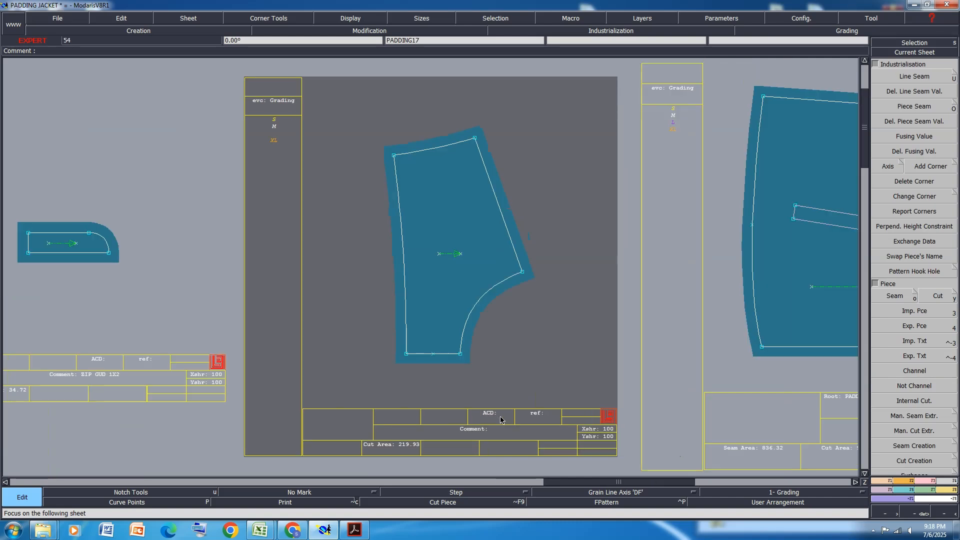
{"action": "left_click", "coordinate": [494, 430]}
{"action": "type", "text": "FRNT YOUK 1X2"}
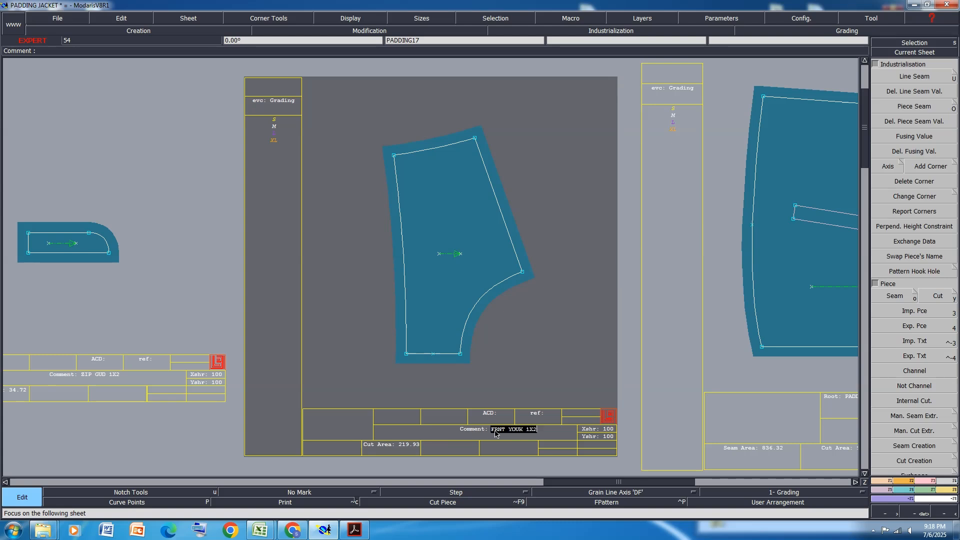
{"action": "key", "text": "Return"}
- Focus on the front body's sheet and enter 'FRONT 1X2' as its comment
{"action": "key", "text": "Page_Down"}
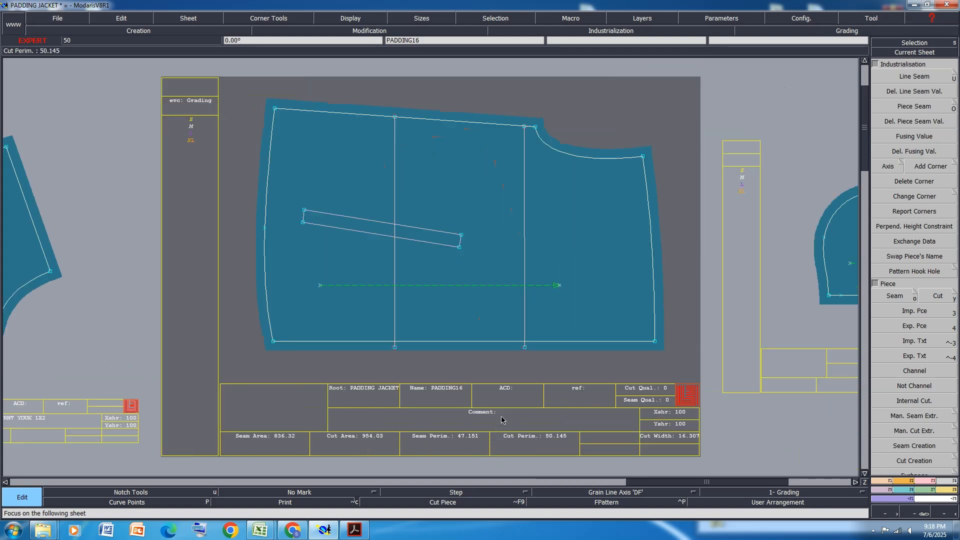
{"action": "left_click", "coordinate": [501, 417]}
{"action": "type", "text": "FRONT"}
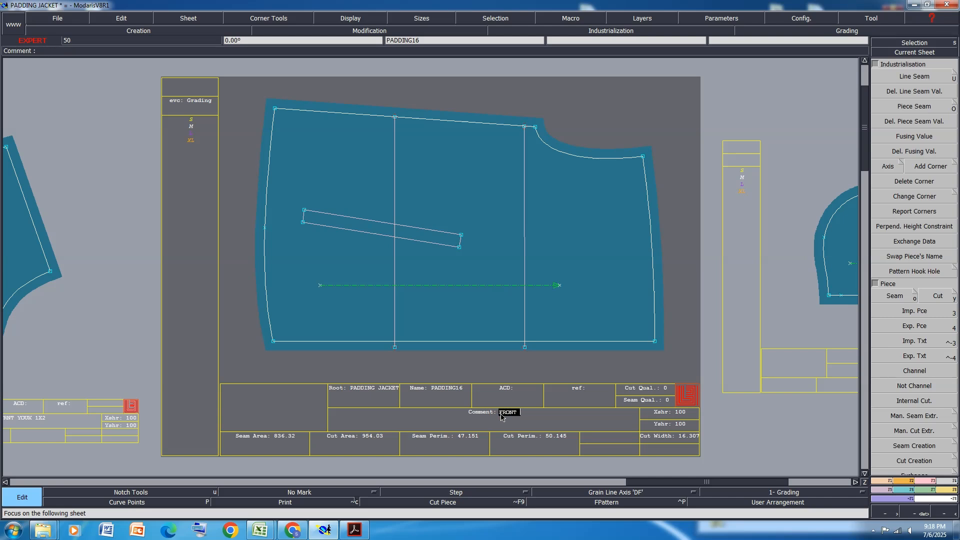
{"action": "type", "text": " 1X2"}
{"action": "key", "text": "Return"}
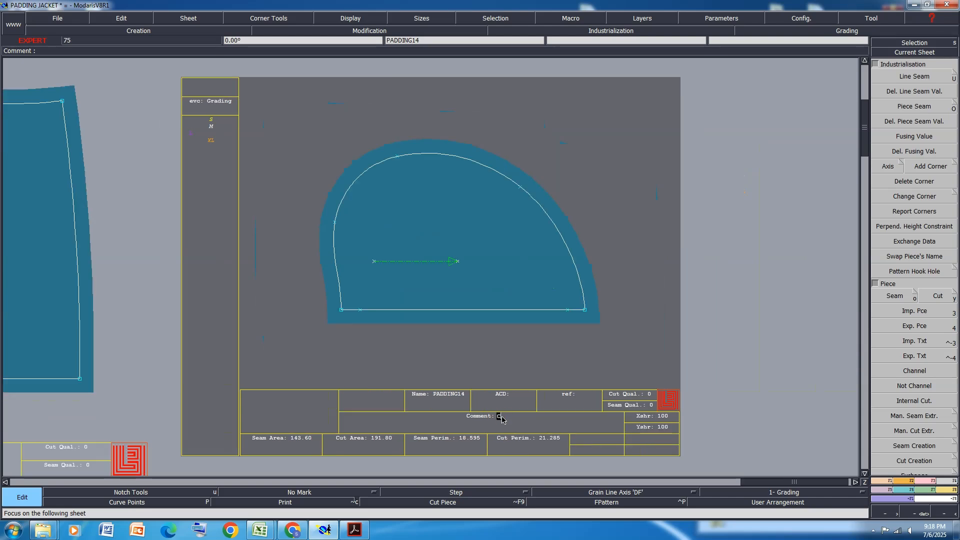
- Enter 'CHEST PKTIN 1X' as the comment on the PADDING14 sheet and 'CHEST PKT 1X1' on the PADDING13 sheet
{"action": "type", "text": "CREST PKTIN 1"}
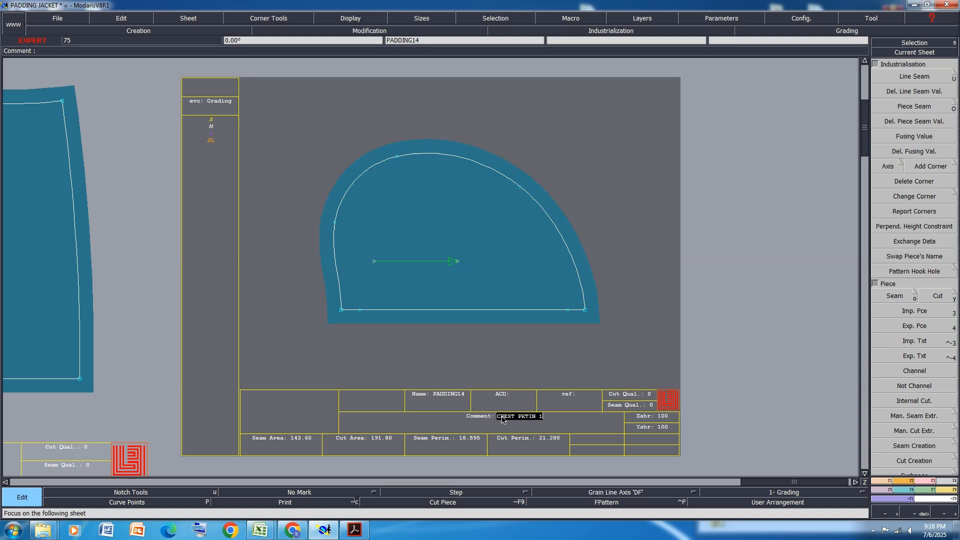
{"action": "type", "text": "X"}
{"action": "key", "text": "Return"}
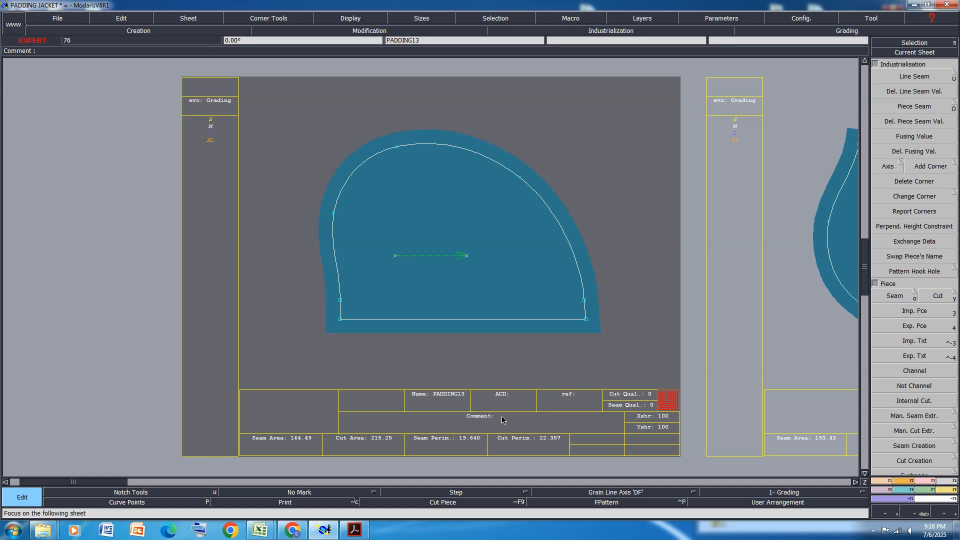
{"action": "type", "text": "CR"}
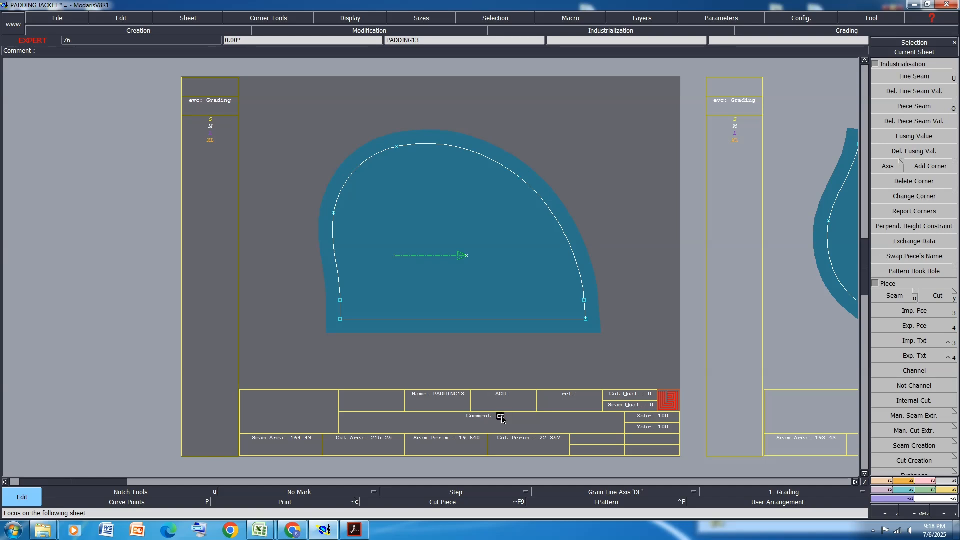
{"action": "type", "text": "EST PKT "}
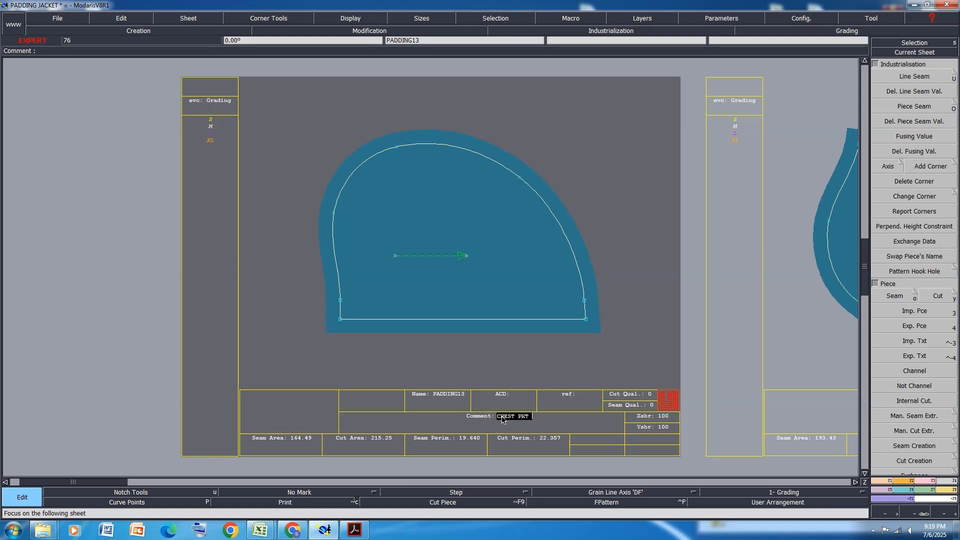
{"action": "type", "text": "1X1"}
{"action": "key", "text": "Return"}
- Flip the chest pocket sheet with X symmetry, keeping the current Windows color scheme without further messages
{"action": "left_click", "coordinate": [906, 485]}
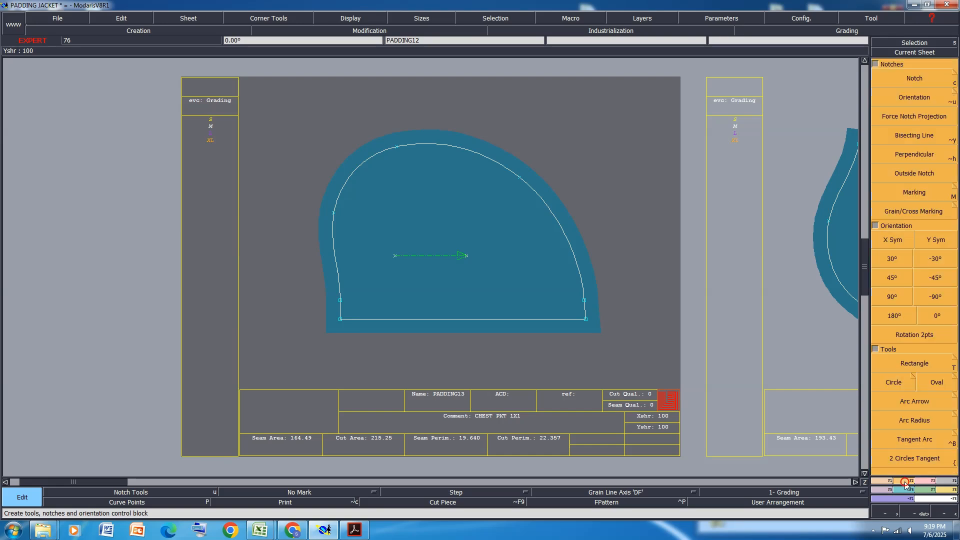
{"action": "left_click", "coordinate": [894, 240]}
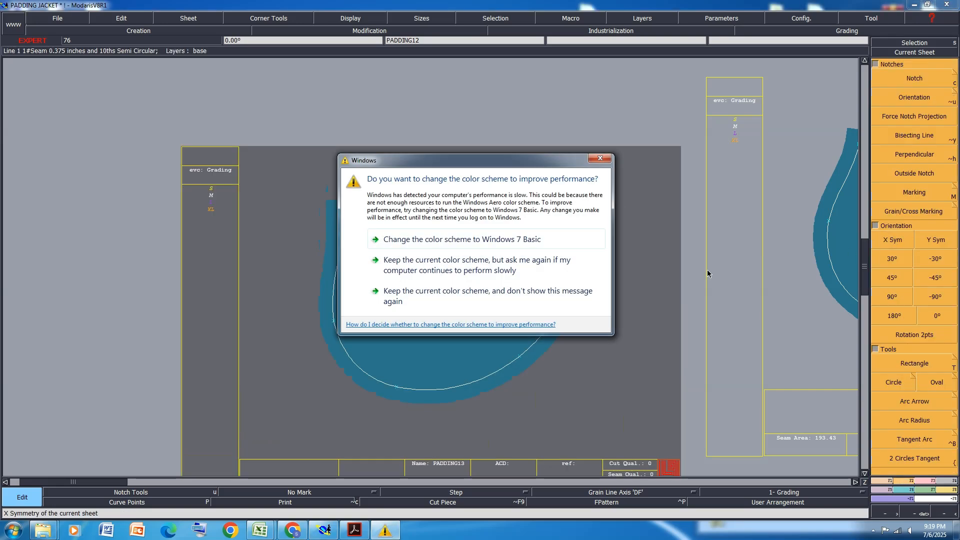
{"action": "left_click", "coordinate": [504, 301]}
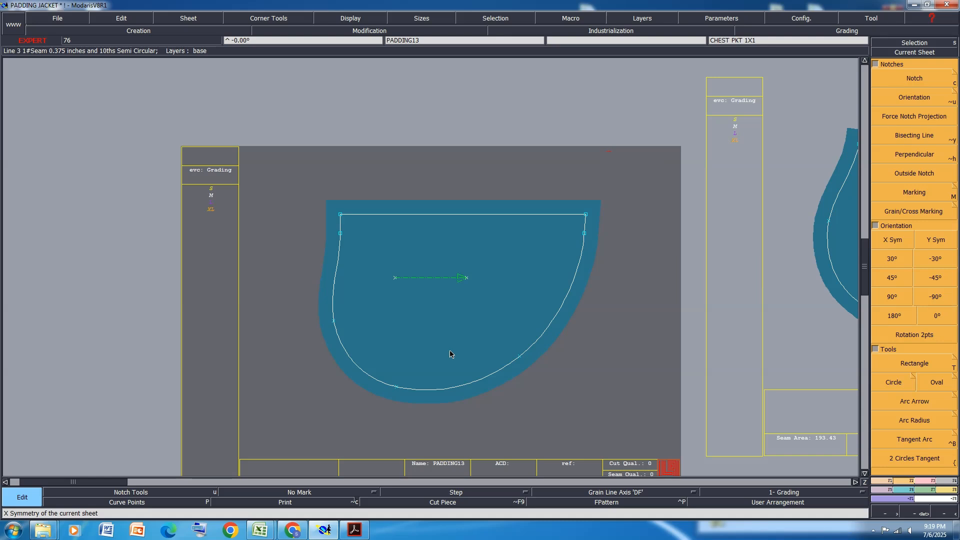
- Enter 'BTM PKT 1X2' as the comment on both bottom pocket sheets, PADDING12 and PADDING11
{"action": "scroll", "coordinate": [325, 386], "scroll_direction": "down", "scroll_amount": 2}
{"action": "scroll", "coordinate": [697, 400], "scroll_direction": "up", "scroll_amount": 2}
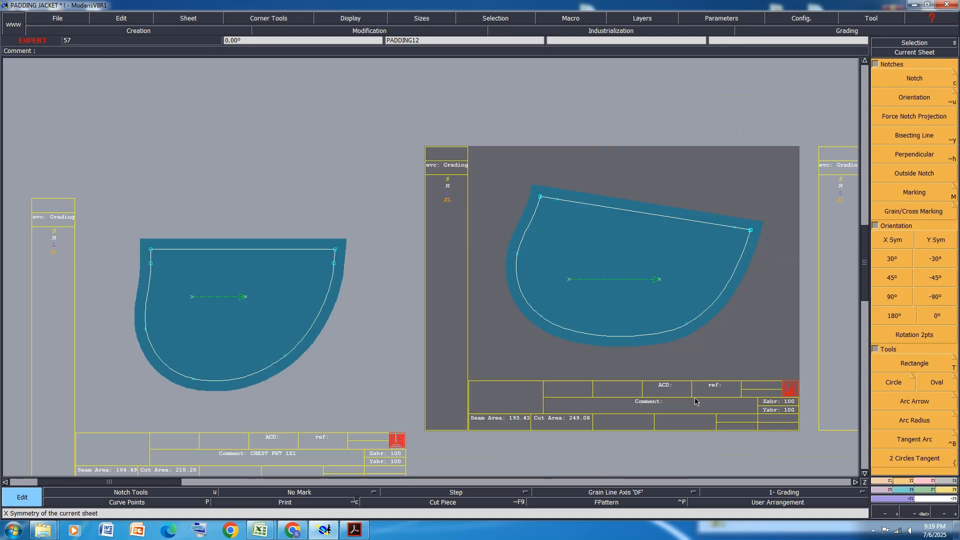
{"action": "left_click", "coordinate": [665, 412]}
{"action": "type", "text": "BTM PKT 1X"}
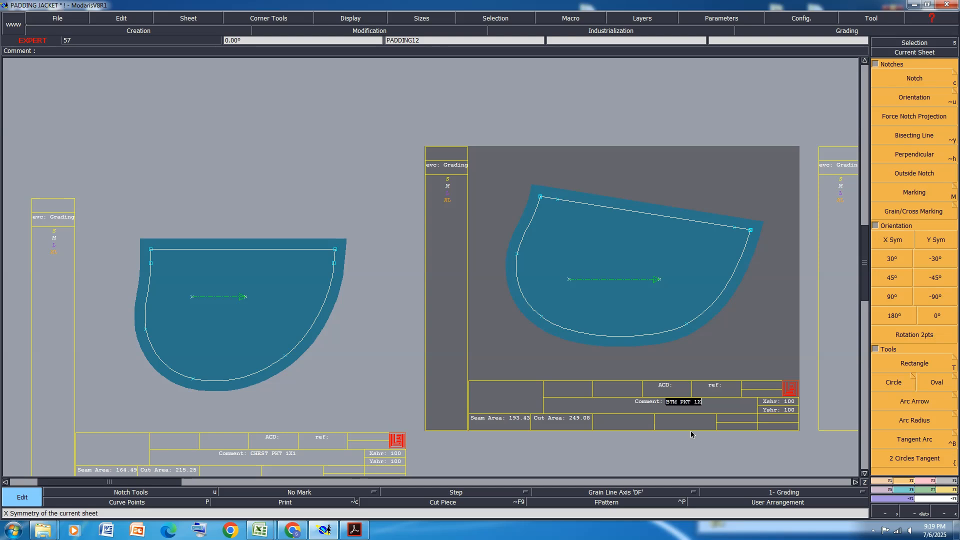
{"action": "type", "text": "2"}
{"action": "key", "text": "Return"}
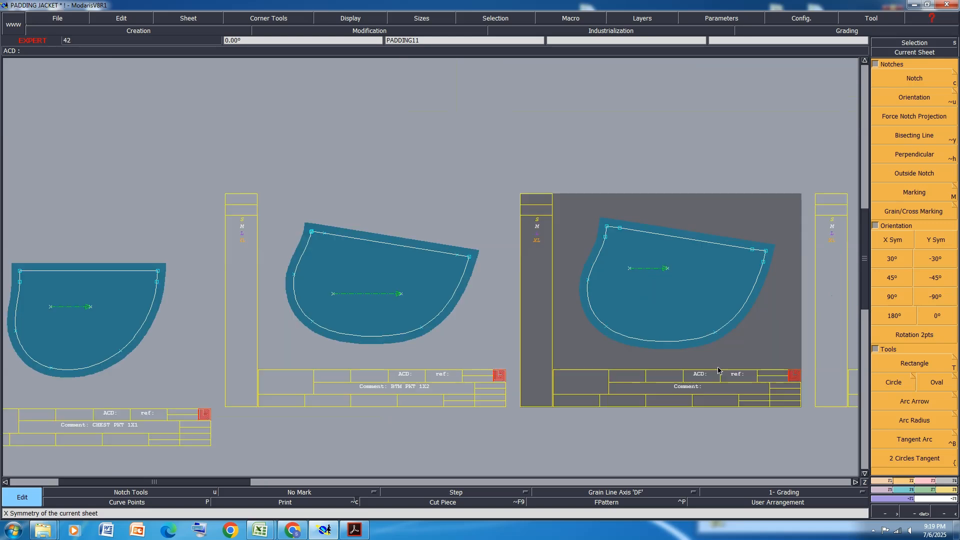
{"action": "type", "text": "BTM PKT 1X2"}
{"action": "key", "text": "Return"}
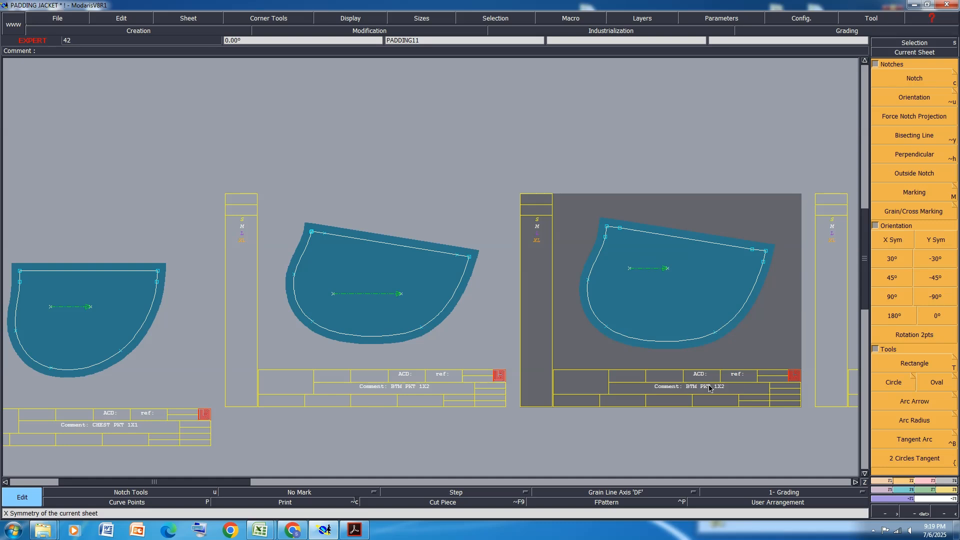
- Focus on the slanted strip's sheet, PADDING10, and enter 'BTM PKT SEAM 1X2' as its comment
{"action": "key", "text": "Page_Down"}
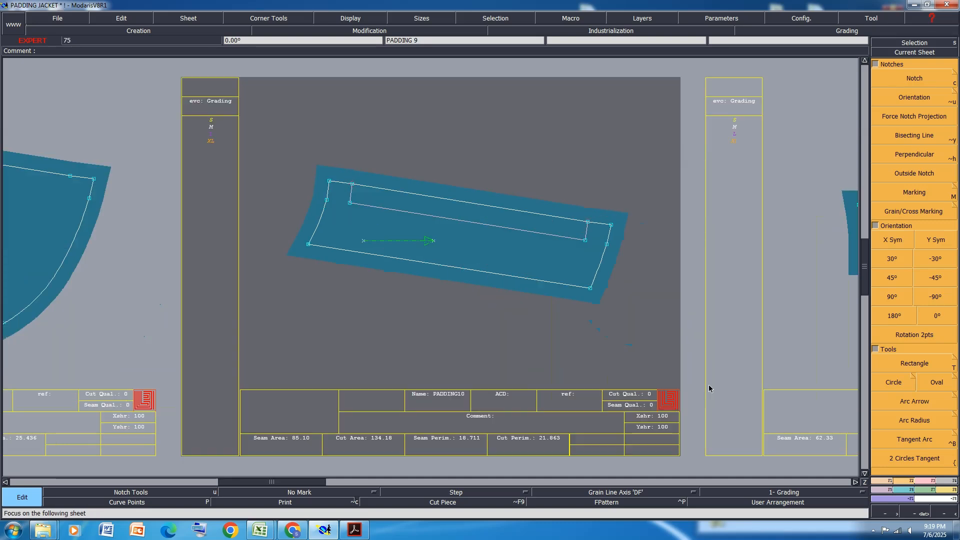
{"action": "left_click", "coordinate": [500, 418]}
{"action": "type", "text": "BTM PKT"}
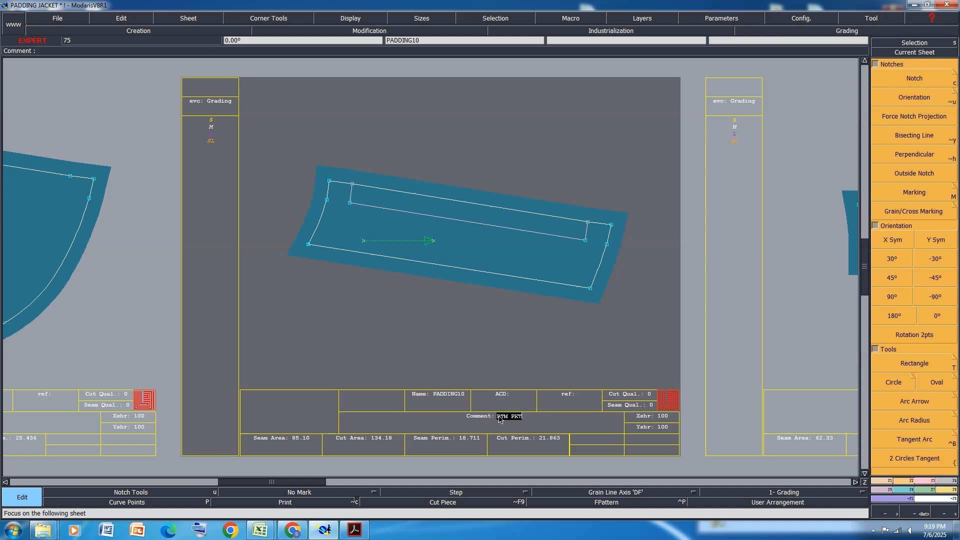
{"action": "type", "text": " SEAM 1X2"}
{"action": "key", "text": "Return"}
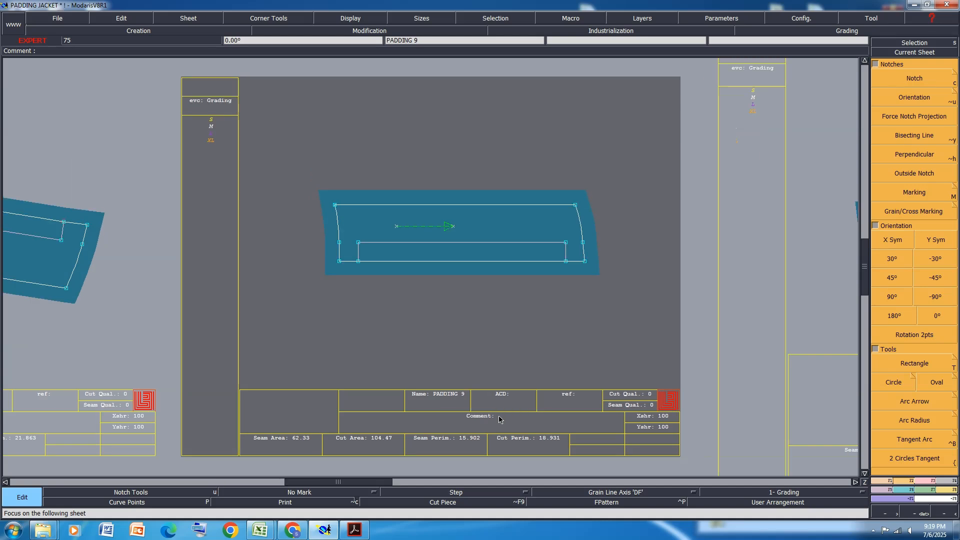
- Enter 'CHEST PKT SEAM 1X1' as the comment on the straight pocket strip's sheet, PADDING 9
{"action": "left_click", "coordinate": [498, 420]}
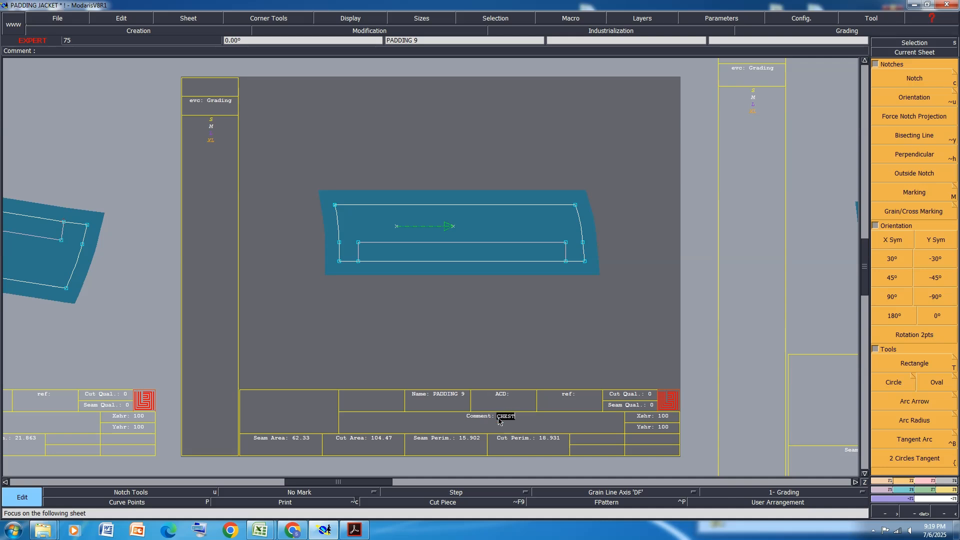
{"action": "type", "text": "CHEST PKT"}
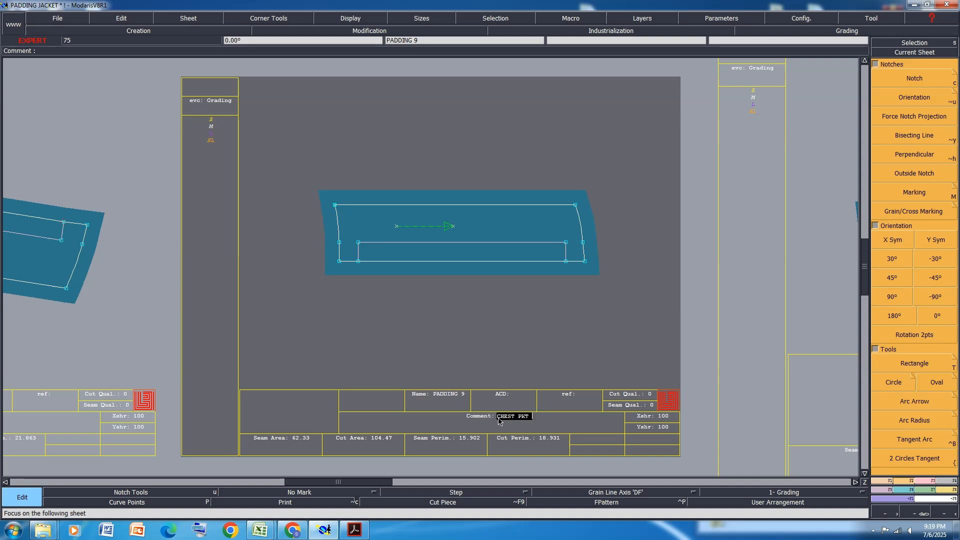
{"action": "type", "text": " SEAM 1X1"}
{"action": "key", "text": "Return"}
- Focus on the long curved-end facing's sheet, PADDING 8, and enter 'FRNY IN FACING 1X2' as its comment
{"action": "key", "text": "Page_Down"}
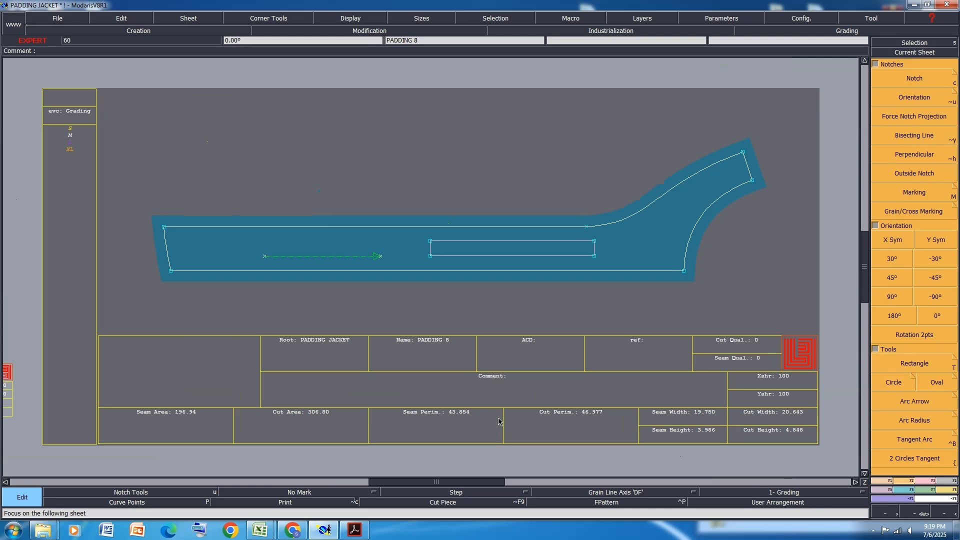
{"action": "left_click", "coordinate": [510, 376]}
{"action": "type", "text": "F"}
{"action": "type", "text": "RNY"}
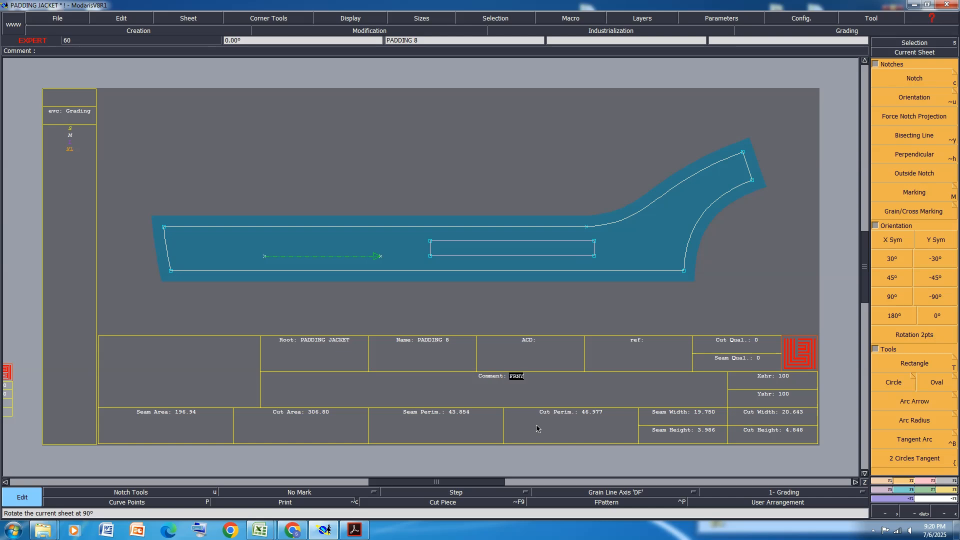
{"action": "type", "text": " IN FA"}
{"action": "type", "text": "CING"}
{"action": "type", "text": " 1X2"}
{"action": "key", "text": "Return"}
- Focus on the sleeve's sheet and enter 'SLEEVE 1X2' as its comment
{"action": "key", "text": "Page_Down"}
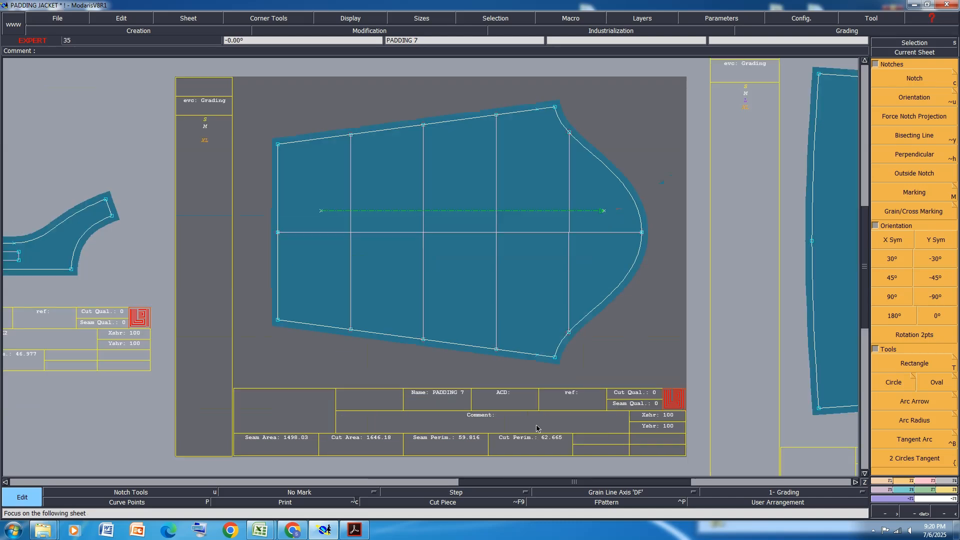
{"action": "left_click", "coordinate": [501, 414]}
{"action": "type", "text": "SLEEVE 1X2"}
{"action": "key", "text": "Return"}
- Focus on the back body's sheet and enter 'BACK 1X1' as its comment
{"action": "key", "text": "Page_Down"}
{"action": "left_click", "coordinate": [493, 435]}
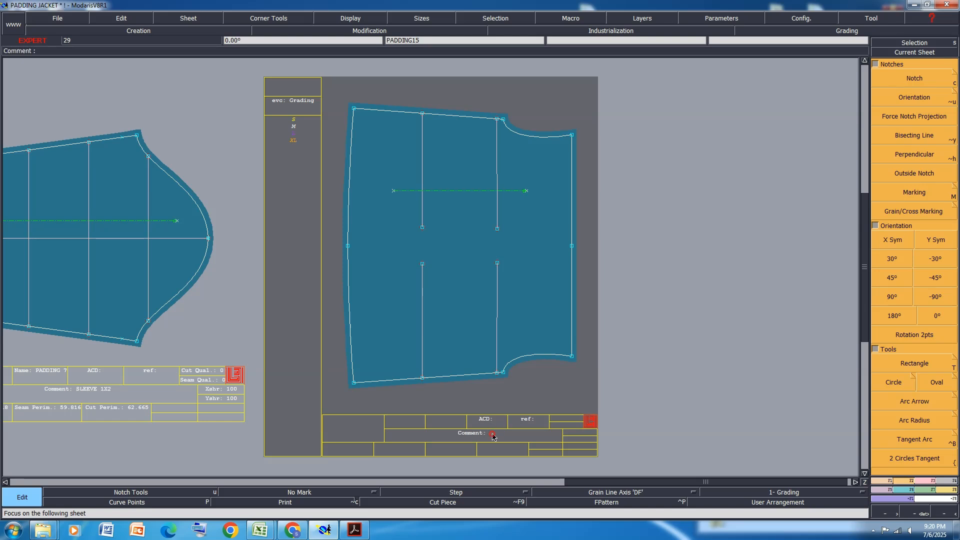
{"action": "type", "text": "BACK 1X1"}
{"action": "key", "text": "Return"}
- Focus on the back yoke's sheet and enter 'BK YOUK 1X1' as its comment
{"action": "key", "text": "Page_Down"}
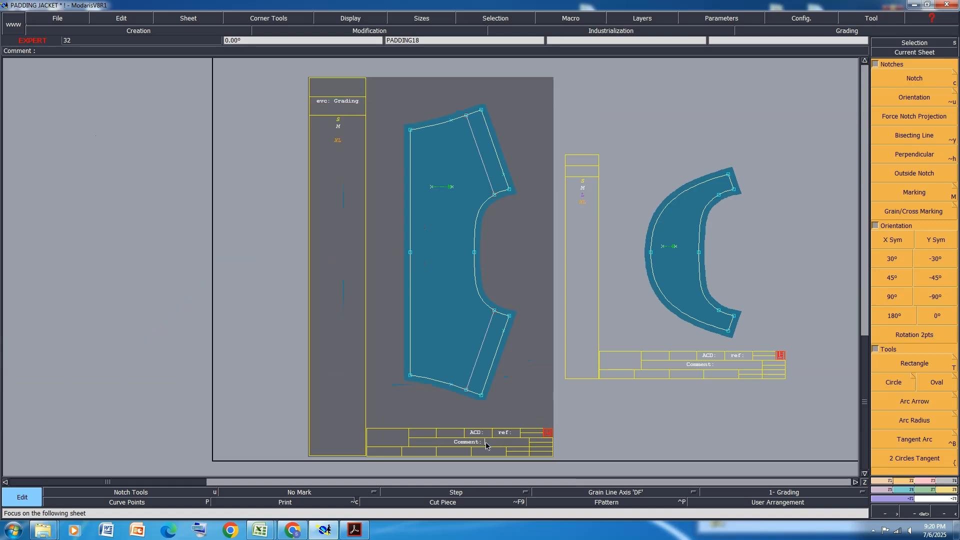
{"action": "type", "text": "BK YOUK 1X1"}
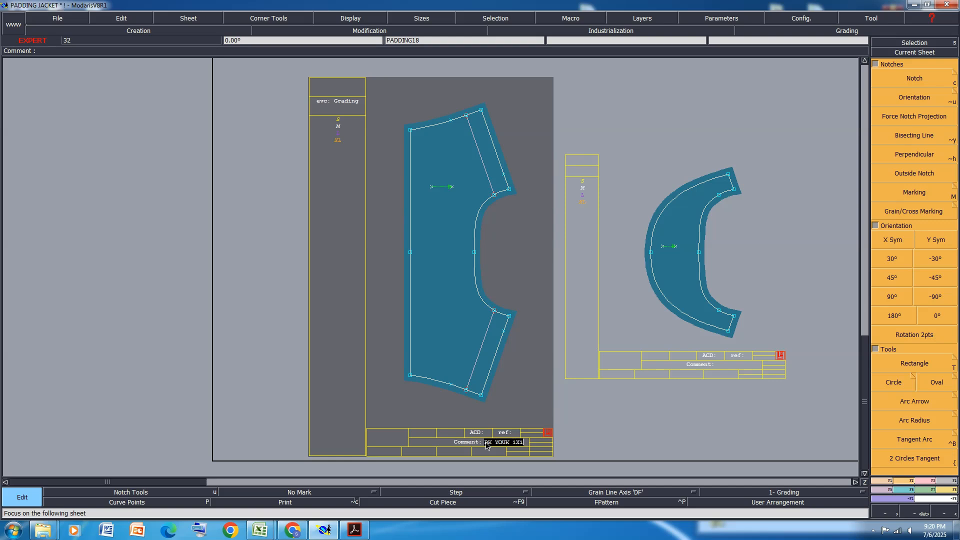
{"action": "key", "text": "Return"}
- Focus on the crescent-shaped back piece's sheet and enter 'BK MOON 1X1' as its comment
{"action": "key", "text": "Page_Down"}
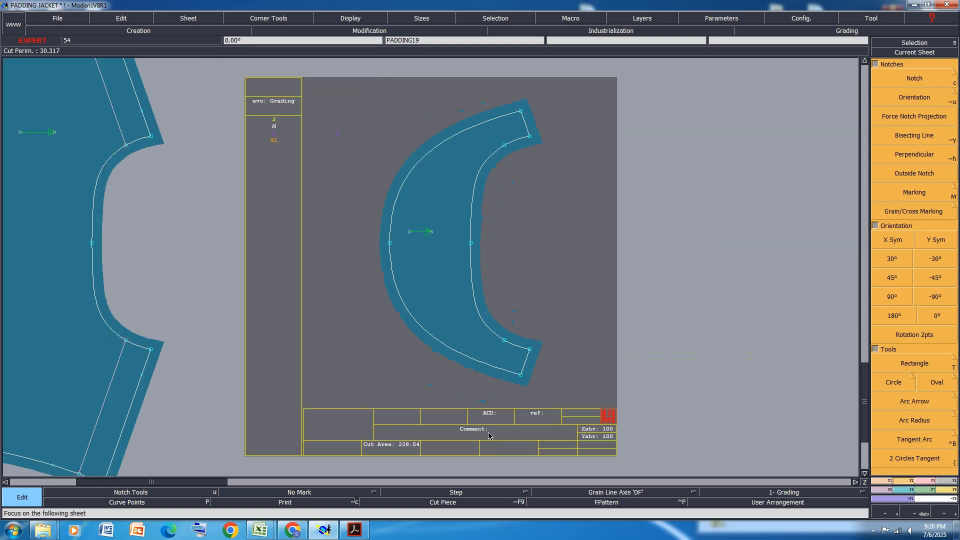
{"action": "left_click", "coordinate": [491, 429]}
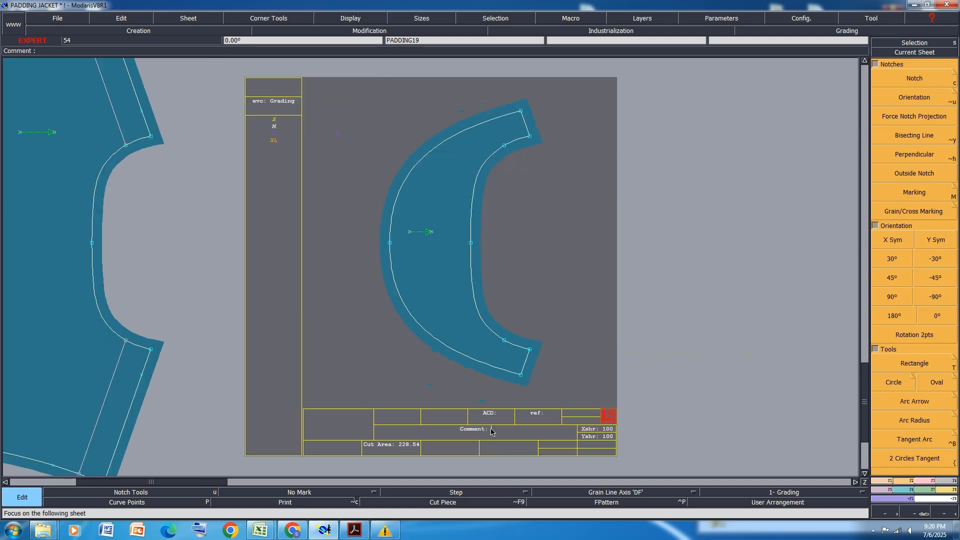
{"action": "type", "text": "BK MOON 1X1"}
{"action": "key", "text": "Return"}
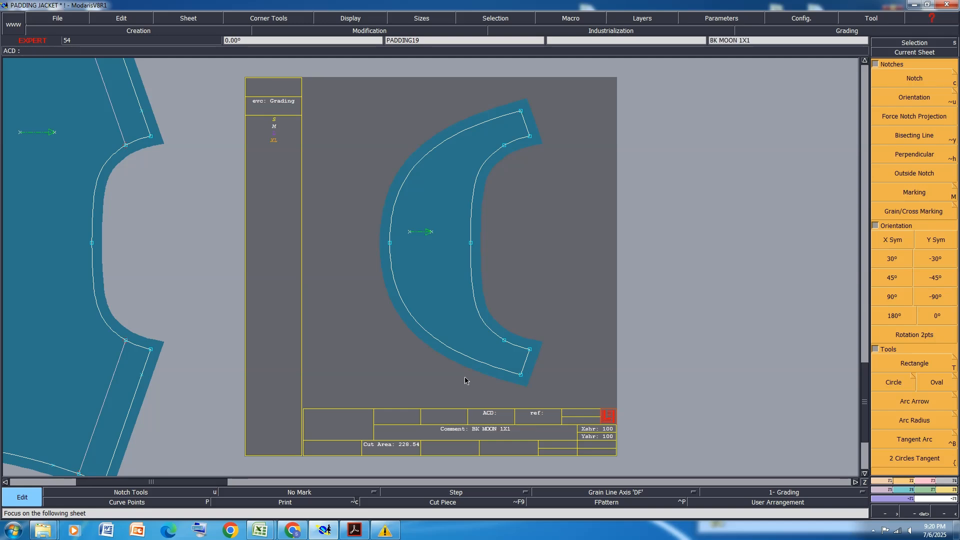
- Save the padding jacket model, continuing past the anomalies warning about the modified validation file
{"action": "scroll", "coordinate": [465, 381], "scroll_direction": "down", "scroll_amount": 3}
{"action": "key", "text": "ctrl+s"}
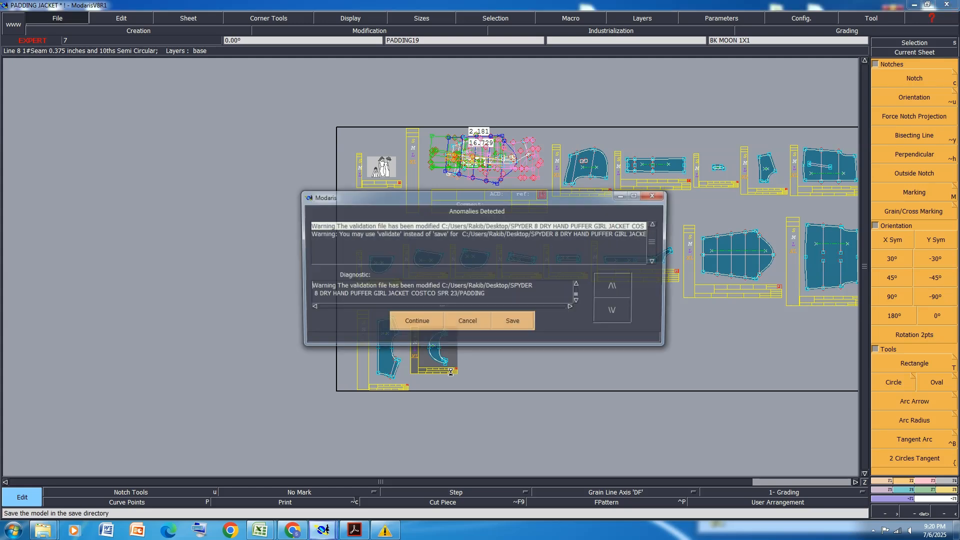
{"action": "left_click", "coordinate": [416, 321]}
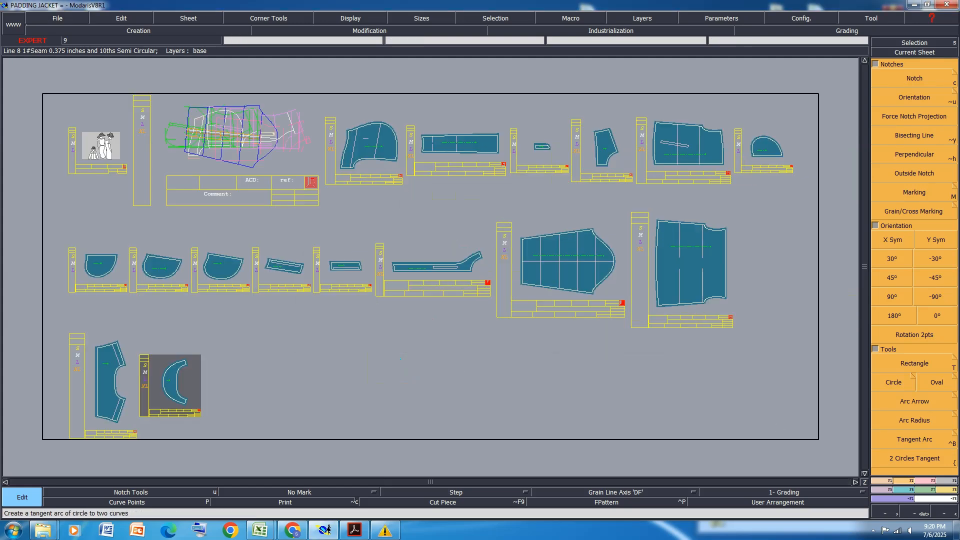
- Create a new variant named 'PADDING JACKET' and close its empty article table
{"action": "left_click", "coordinate": [946, 490]}
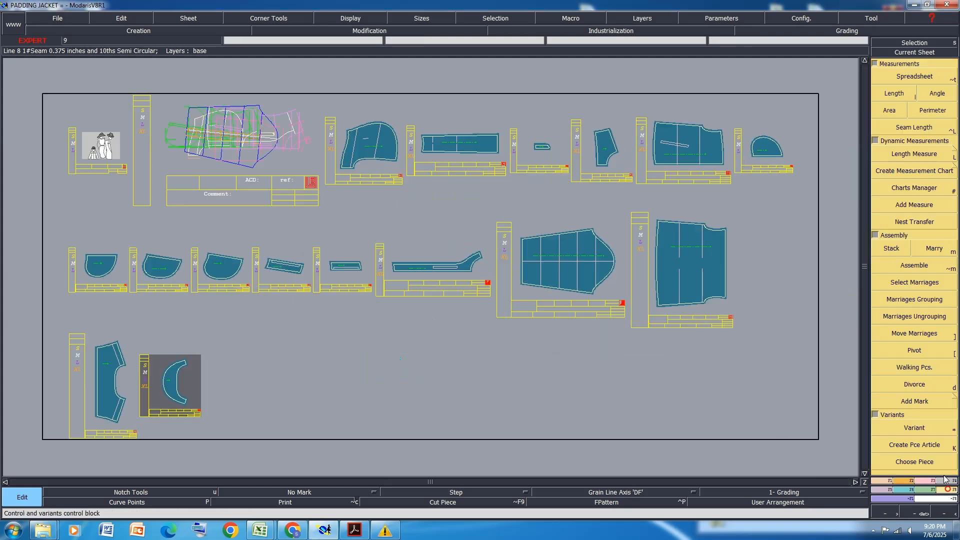
{"action": "left_click", "coordinate": [917, 432]}
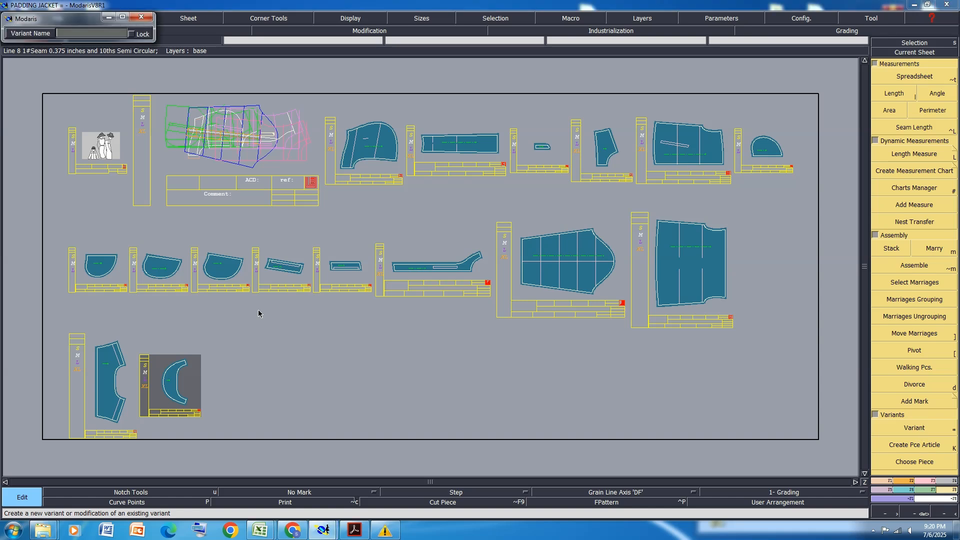
{"action": "type", "text": "PADDING JACKET"}
{"action": "key", "text": "Return"}
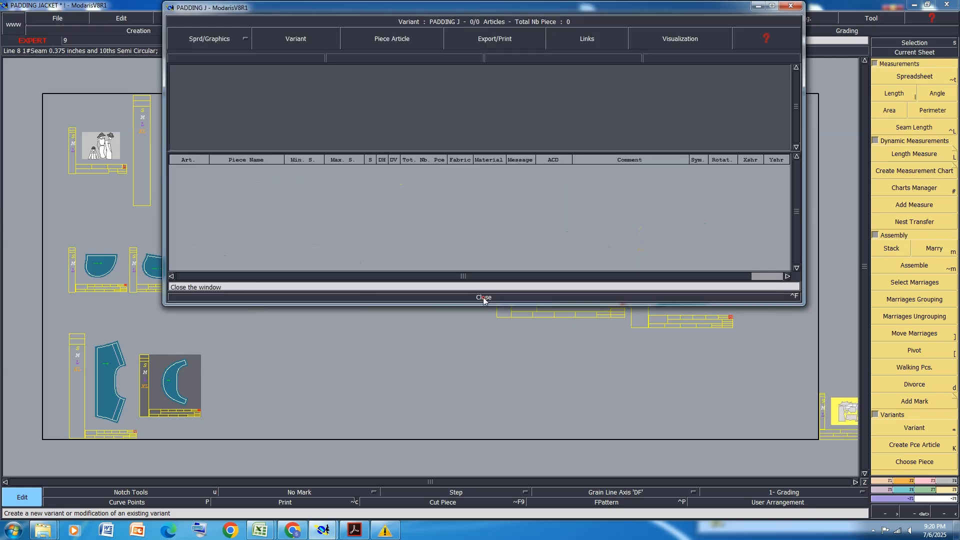
{"action": "left_click", "coordinate": [475, 297]}
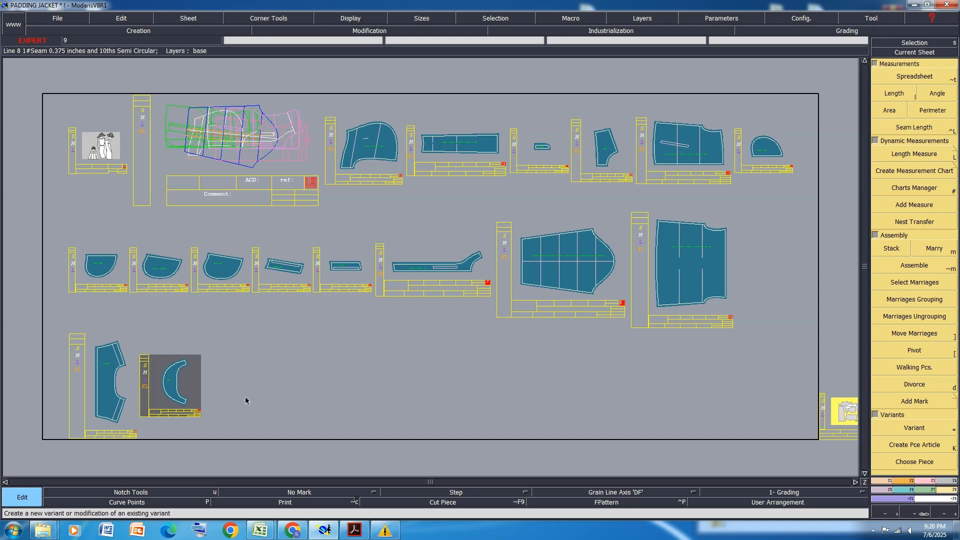
- Create piece articles in the PADDING JACKET variant for the hood side, hood middle, front yoke, zip guard and front
{"action": "left_click", "coordinate": [920, 443]}
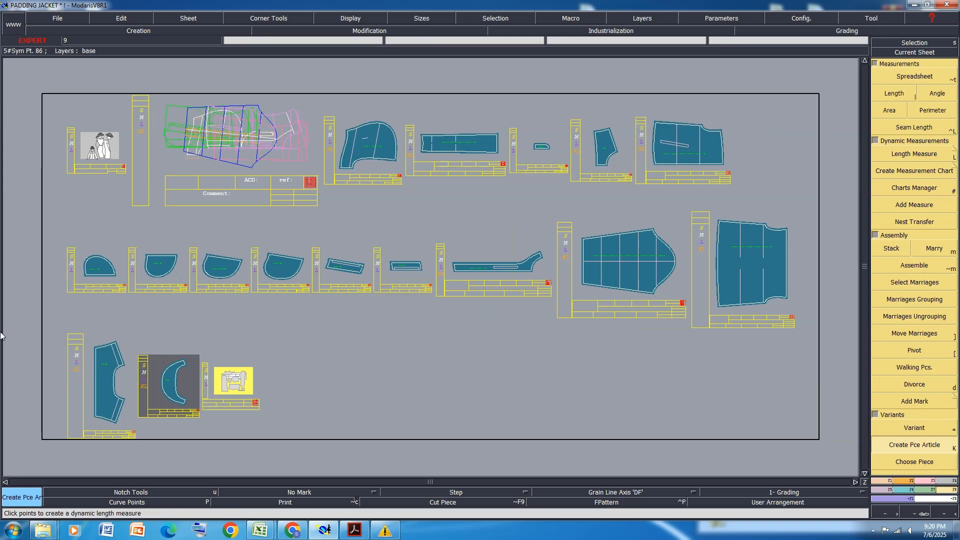
{"action": "left_click", "coordinate": [374, 148]}
{"action": "left_click", "coordinate": [462, 147]}
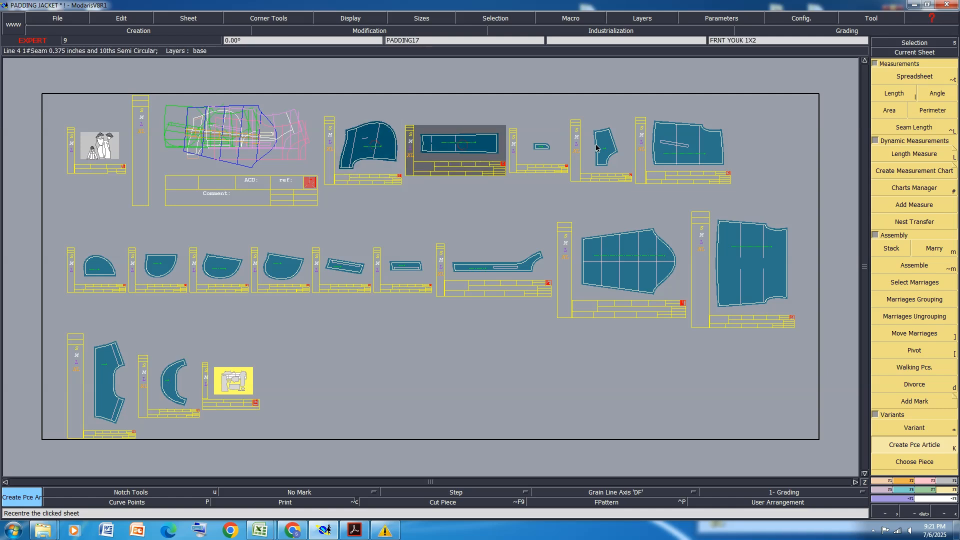
{"action": "left_click", "coordinate": [605, 150]}
{"action": "left_click", "coordinate": [540, 150]}
{"action": "left_click", "coordinate": [702, 141]}
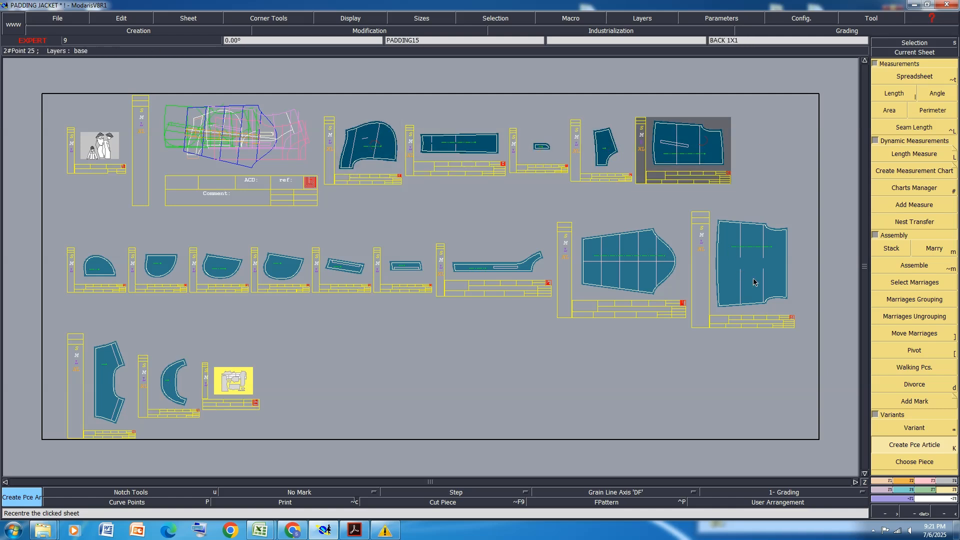
- Add the back, sleeve, front inner facing, chest and bottom pocket seams, back yoke and back moon as piece articles of the variant
{"action": "left_click", "coordinate": [754, 280]}
{"action": "left_click", "coordinate": [612, 258]}
{"action": "left_click", "coordinate": [509, 264]}
{"action": "left_click", "coordinate": [408, 269]}
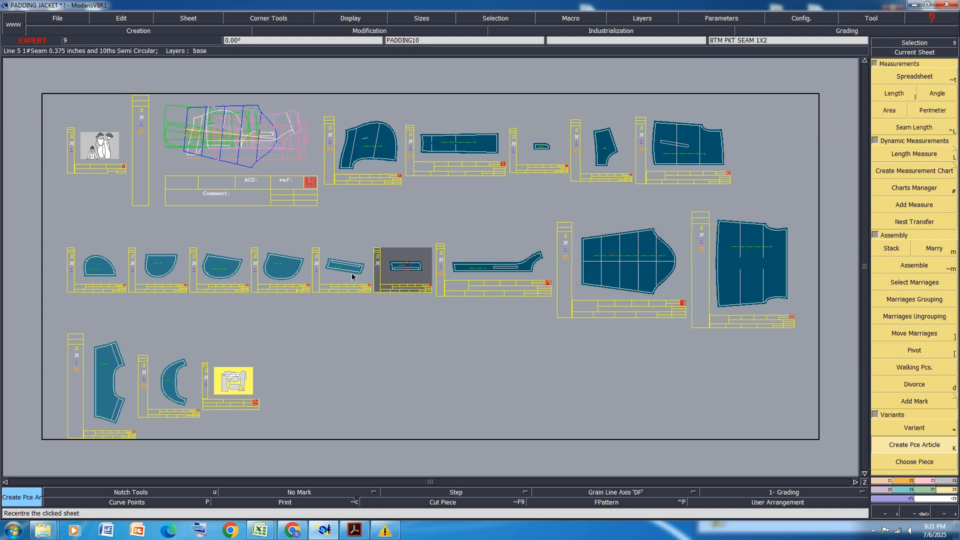
{"action": "left_click", "coordinate": [345, 266]}
{"action": "left_click", "coordinate": [100, 372]}
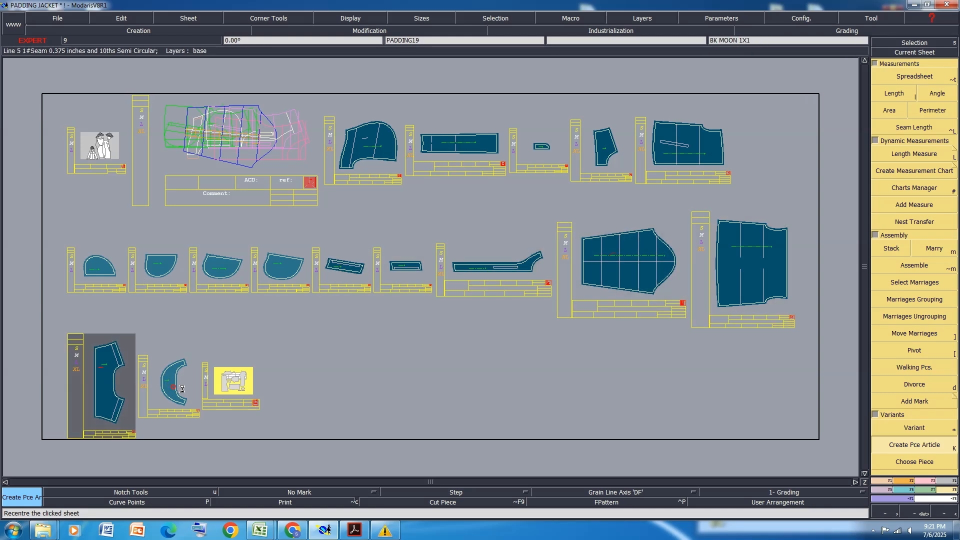
{"action": "left_click", "coordinate": [173, 385]}
- Open the variant's article table at full size and set the fabric of all twelve articles to SH
{"action": "left_click", "coordinate": [896, 454]}
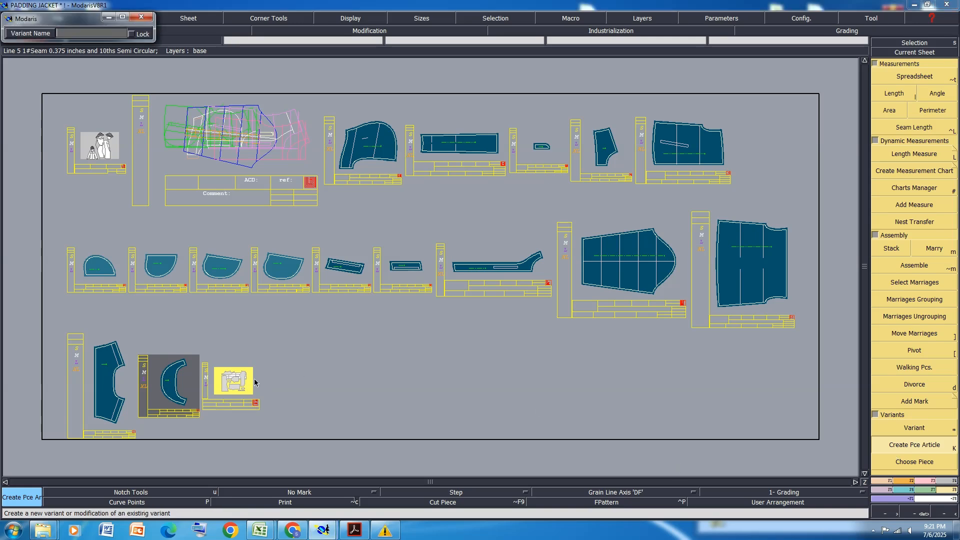
{"action": "left_click", "coordinate": [240, 386]}
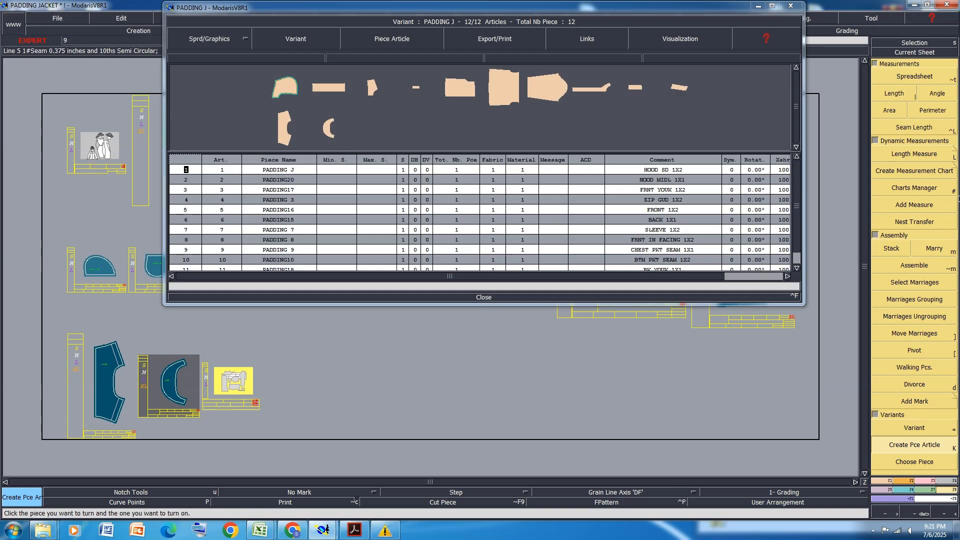
{"action": "left_click", "coordinate": [771, 6]}
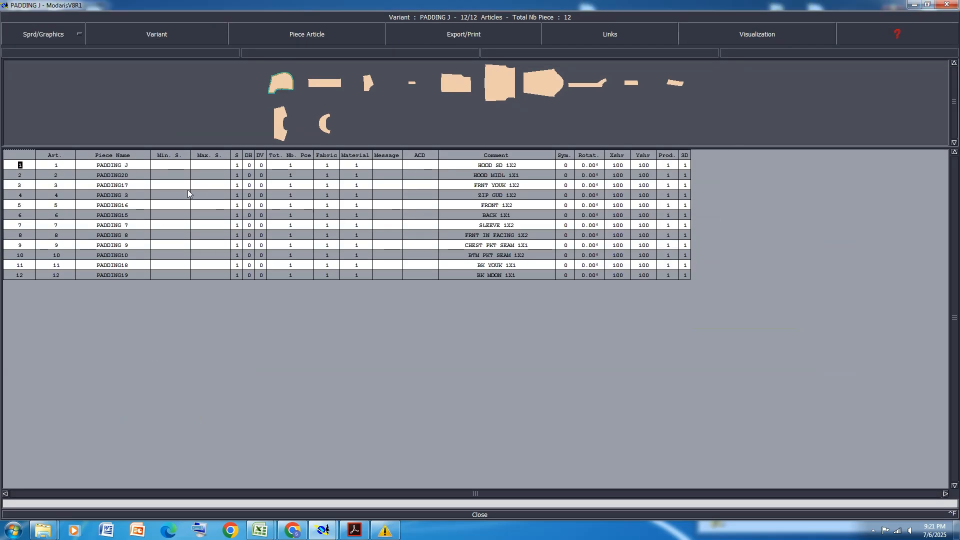
{"action": "left_click", "coordinate": [253, 167]}
{"action": "left_click_drag", "start_coordinate": [332, 164], "coordinate": [323, 277]}
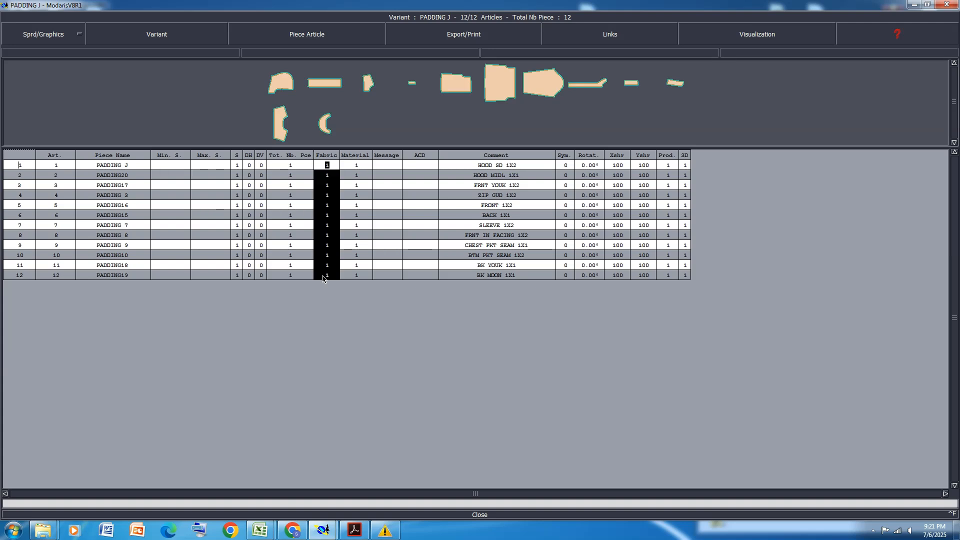
{"action": "type", "text": "SH"}
{"action": "key", "text": "Return"}
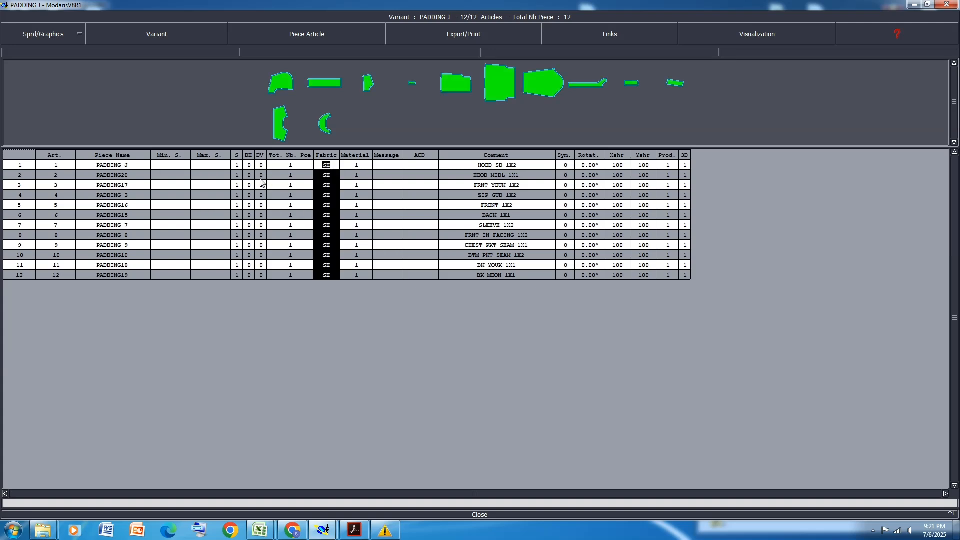
- Set the HOOD SD 1X2 and FRNT YOUK 1X2 articles to S 0 and DH 1
{"action": "left_click", "coordinate": [250, 165]}
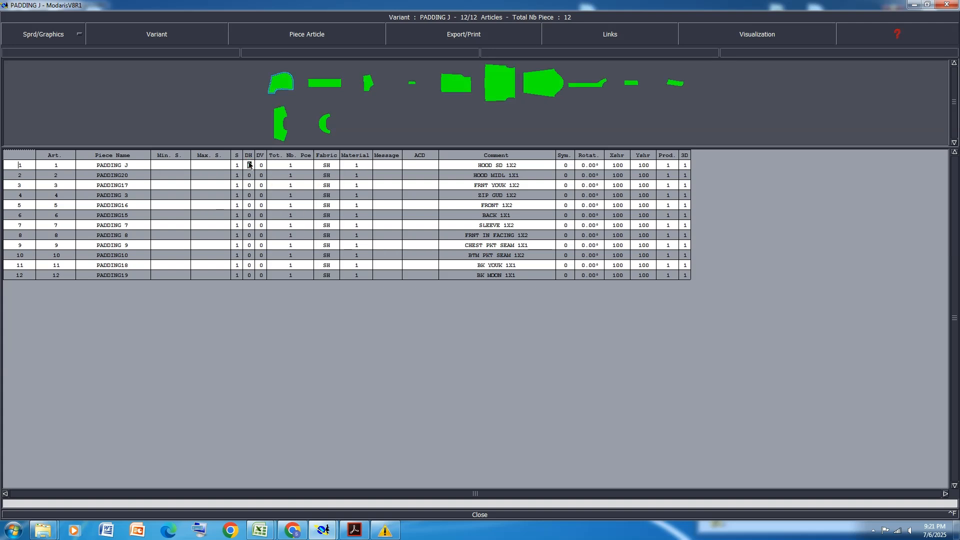
{"action": "type", "text": "1"}
{"action": "key", "text": "Left"}
{"action": "type", "text": "0"}
{"action": "key", "text": "Return"}
{"action": "left_click", "coordinate": [249, 175]}
{"action": "left_click", "coordinate": [249, 185]}
{"action": "type", "text": "1"}
{"action": "key", "text": "Left"}
{"action": "type", "text": "0"}
{"action": "key", "text": "Return"}
- Set the ZIP GUD 1X2 and FRONT 1X2 articles to S 0 and DH 1
{"action": "left_click", "coordinate": [250, 195]}
{"action": "type", "text": "1"}
{"action": "key", "text": "Left"}
{"action": "type", "text": "0"}
{"action": "key", "text": "Return"}
{"action": "left_click", "coordinate": [249, 205]}
{"action": "type", "text": "1"}
{"action": "key", "text": "Left"}
{"action": "type", "text": "0"}
- Set the SLEEVE 1X2 and FRNT IN FACING 1X2 articles to S 0 and DH 1
{"action": "left_click", "coordinate": [249, 215]}
{"action": "left_click", "coordinate": [249, 225]}
{"action": "type", "text": "1"}
{"action": "left_click", "coordinate": [249, 235]}
{"action": "type", "text": "1"}
{"action": "left_click", "coordinate": [249, 244]}
{"action": "type", "text": "1"}
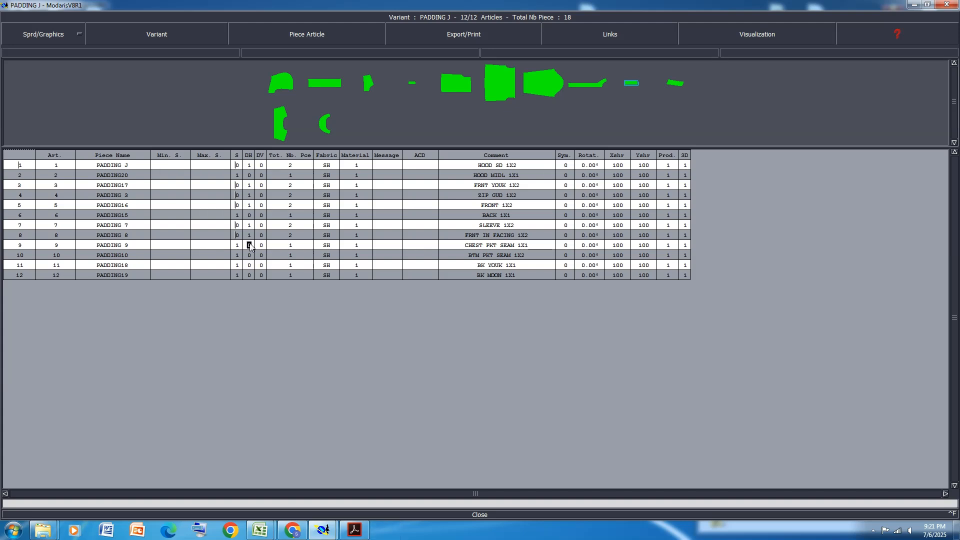
- Set the DH value of the BTM PKT SEAM 1X2 article to 1 and close the variant's article table
{"action": "left_click", "coordinate": [250, 255]}
{"action": "type", "text": "1"}
{"action": "key", "text": "Return"}
{"action": "left_click", "coordinate": [250, 266]}
{"action": "left_click", "coordinate": [250, 275]}
{"action": "left_click", "coordinate": [448, 515]}
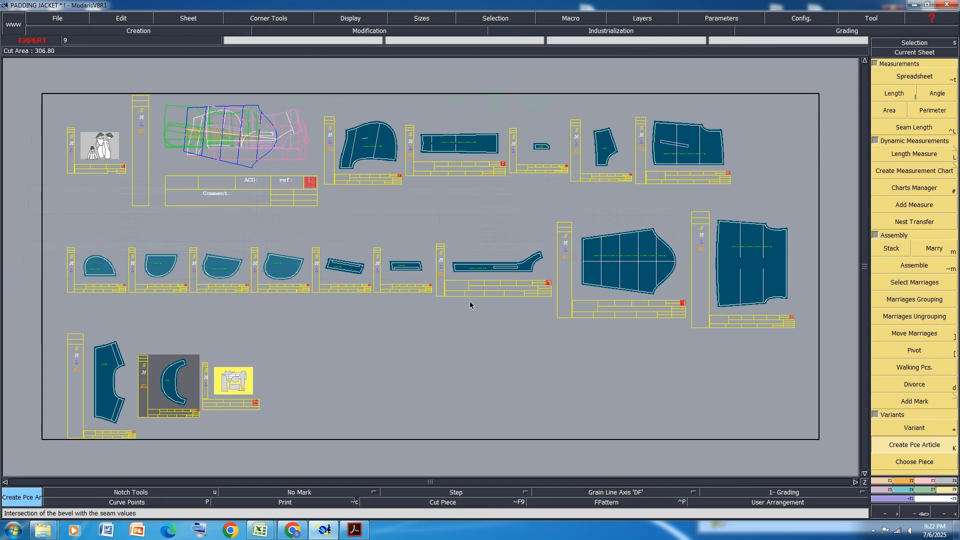
- Display the fabric types on the pieces and save the model
{"action": "key", "text": "ctrl+p"}
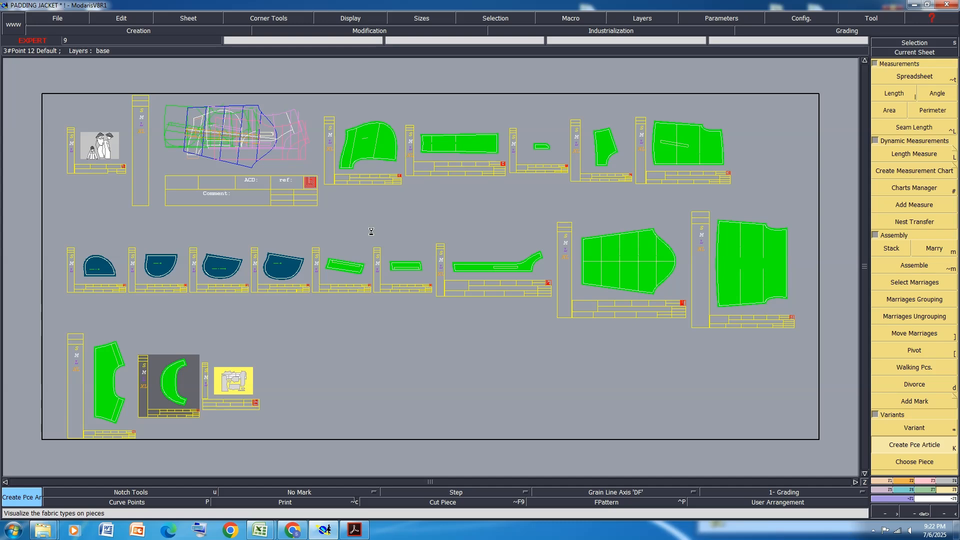
{"action": "left_click", "coordinate": [403, 324]}
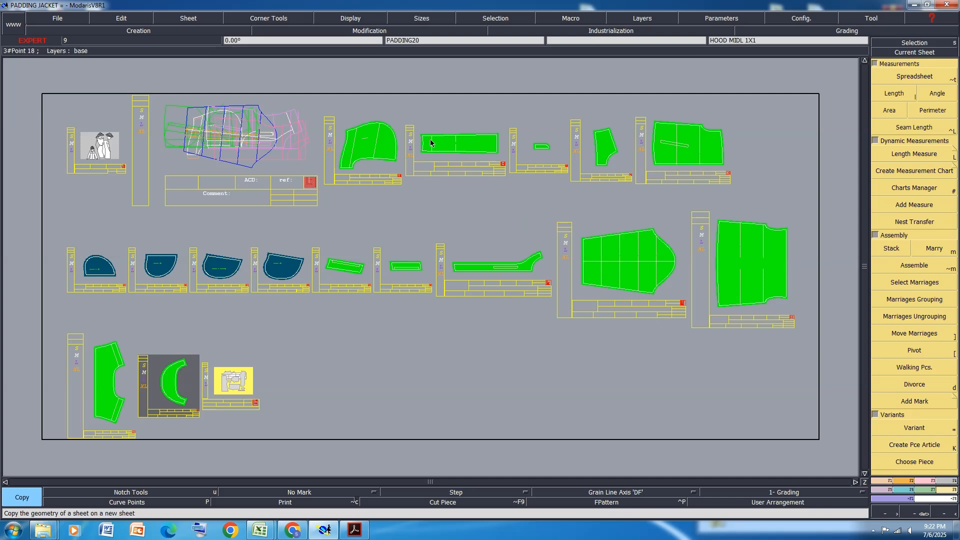
- Copy the hood side, hood middle, sleeve and front yoke sheets into the free space along the bottom row
{"action": "left_click", "coordinate": [368, 140]}
{"action": "left_click", "coordinate": [393, 386]}
{"action": "left_click", "coordinate": [446, 139]}
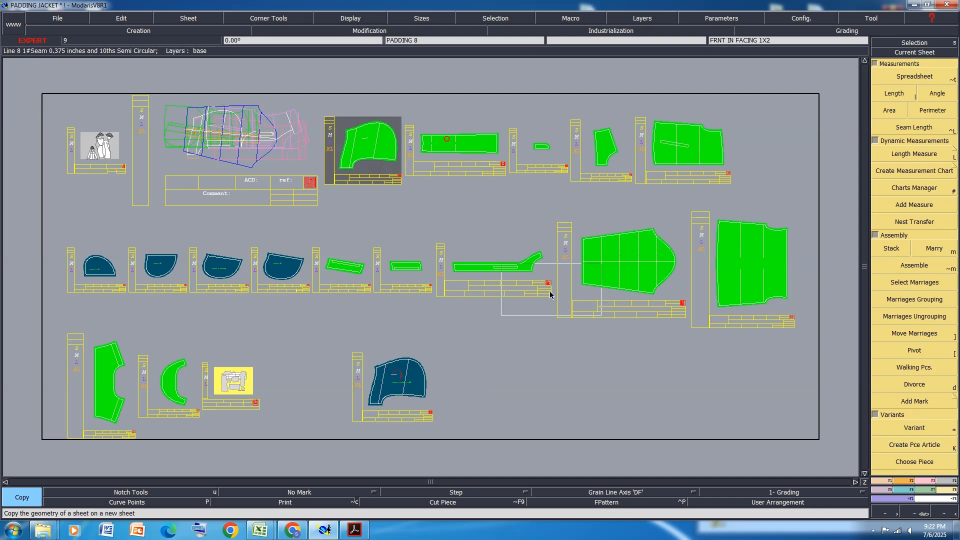
{"action": "left_click", "coordinate": [532, 382]}
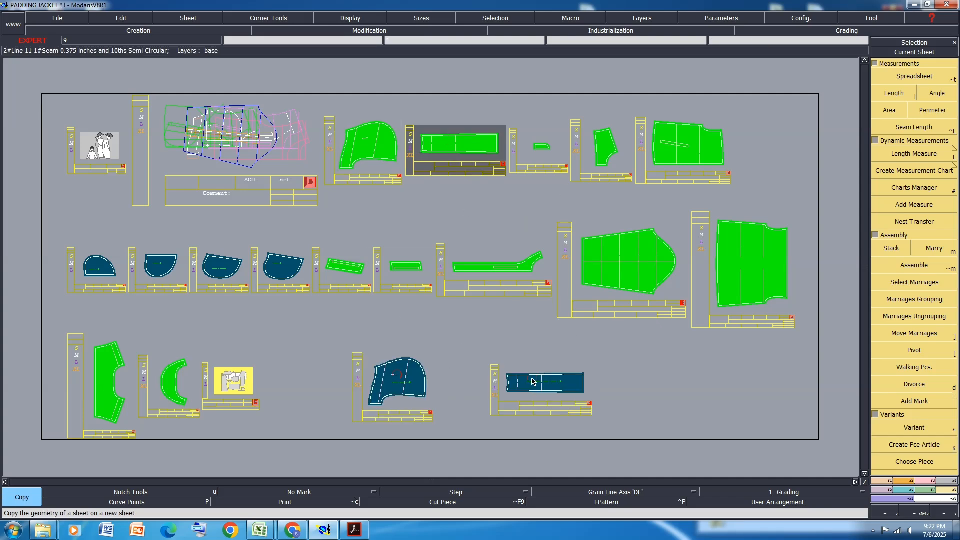
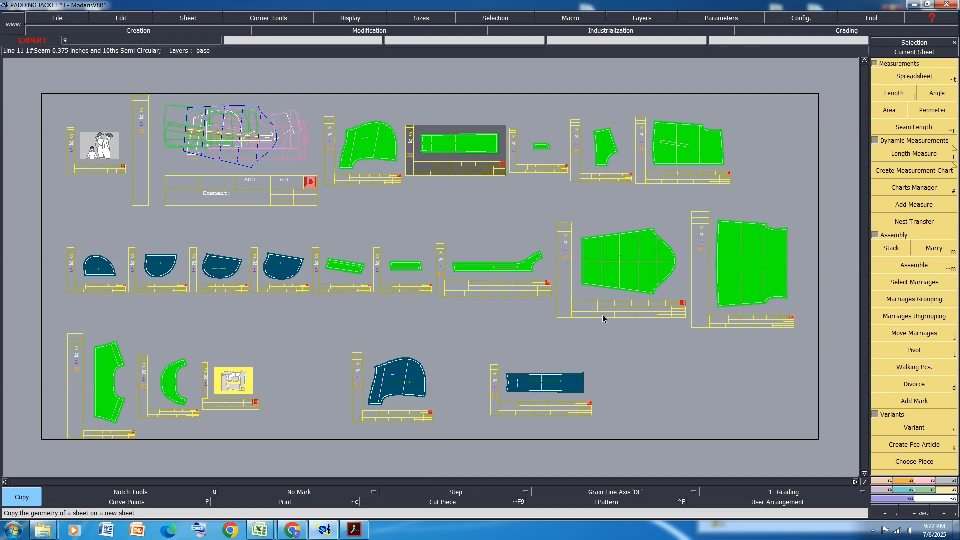
{"action": "left_click", "coordinate": [628, 260]}
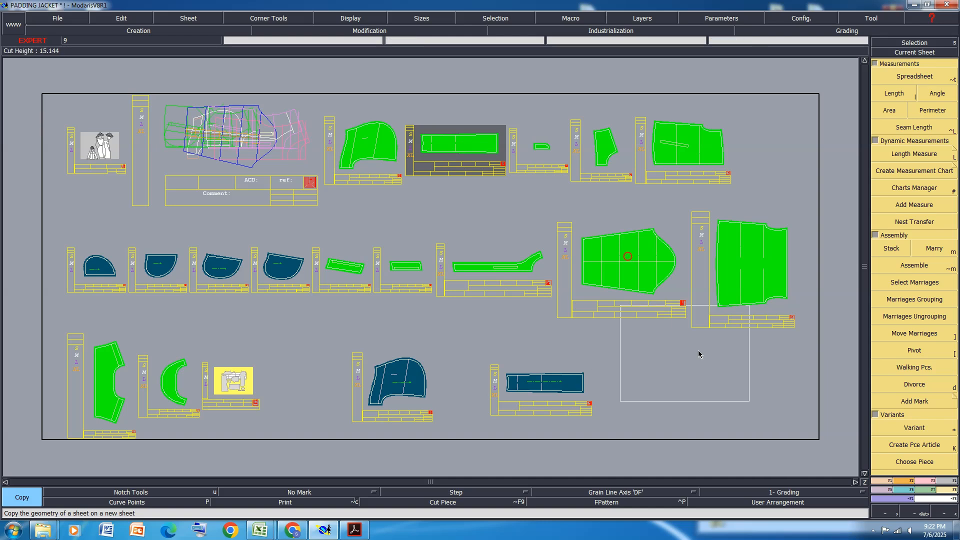
{"action": "left_click", "coordinate": [714, 381]}
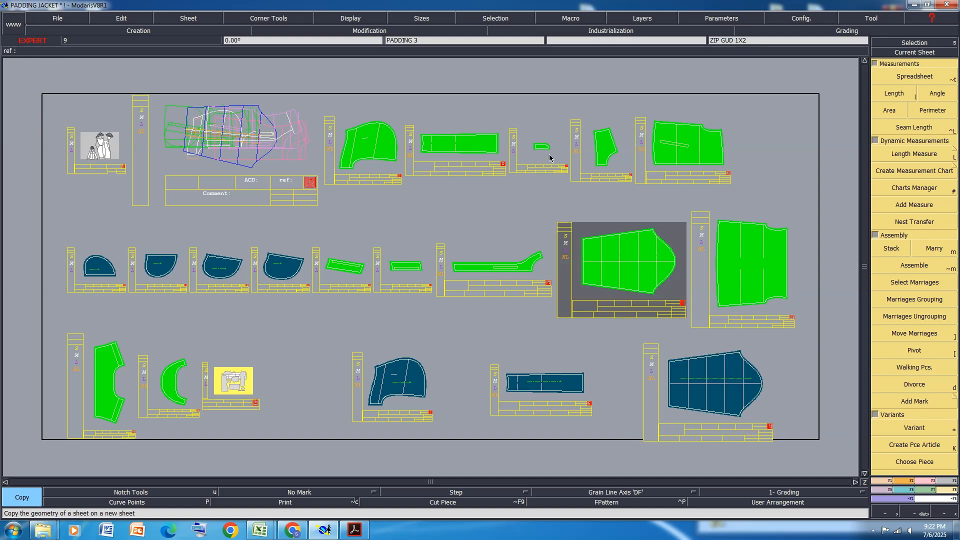
{"action": "left_click", "coordinate": [605, 150]}
{"action": "left_click", "coordinate": [800, 381]}
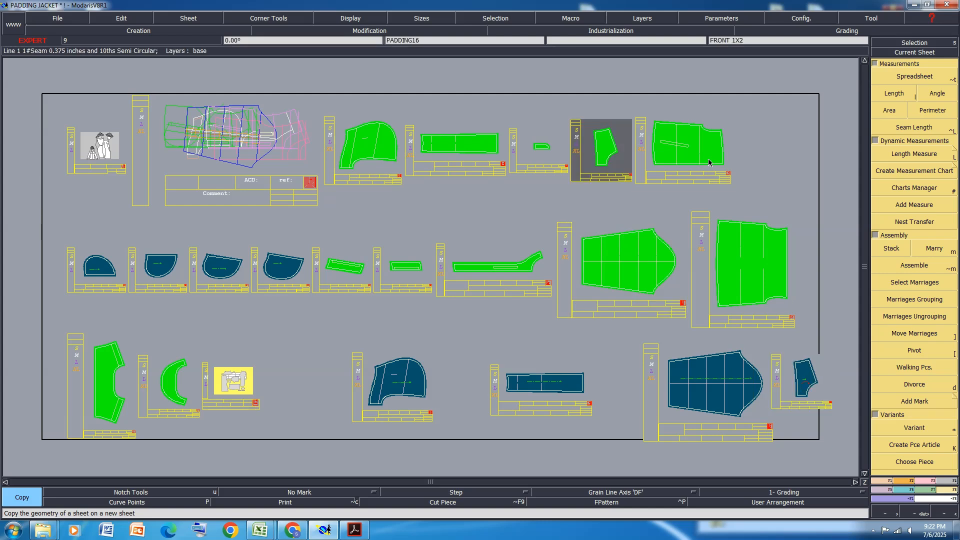
- Copy the front, back, sleeve and back yoke sheets, placing each copy near its original
{"action": "left_click", "coordinate": [708, 158]}
{"action": "left_click", "coordinate": [788, 117]}
{"action": "left_click", "coordinate": [782, 260]}
{"action": "left_click", "coordinate": [832, 175]}
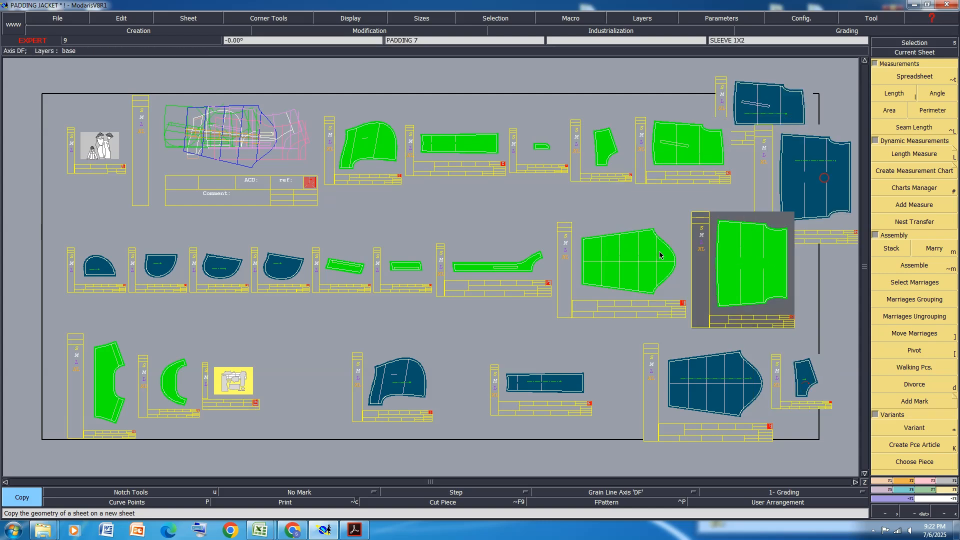
{"action": "left_click", "coordinate": [659, 256]}
{"action": "left_click", "coordinate": [493, 215]}
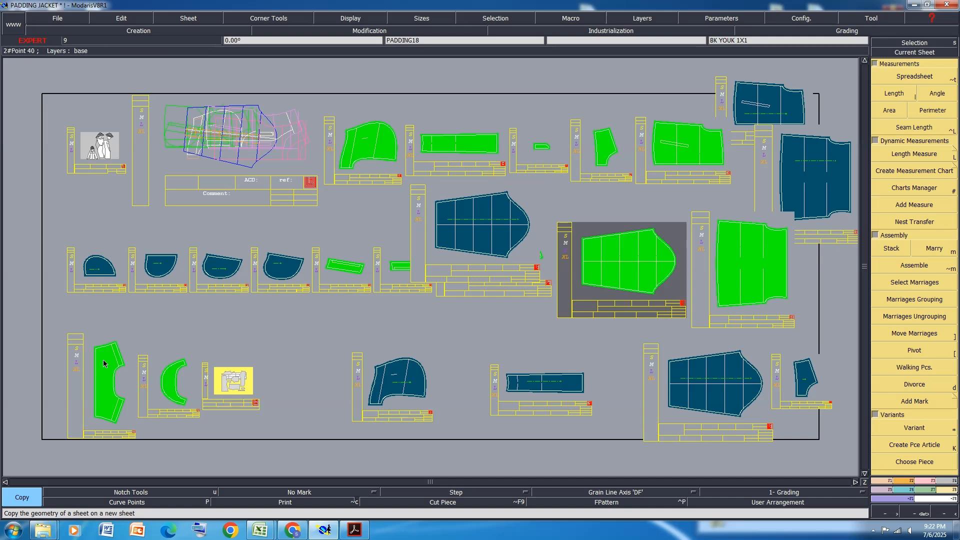
{"action": "left_click", "coordinate": [104, 364]}
{"action": "left_click", "coordinate": [213, 345]}
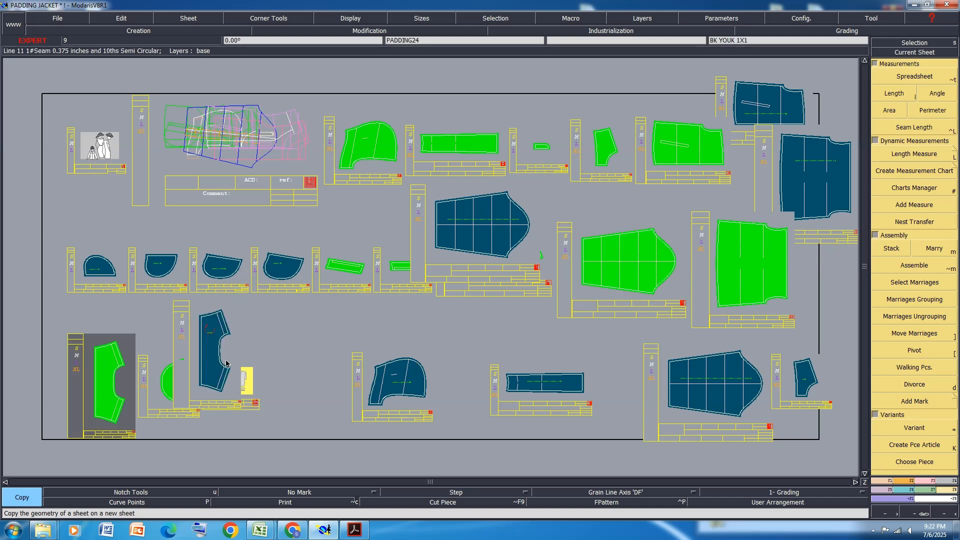
- Select all the copied sheets together with the variant sheet and show only those sheets
{"action": "key", "text": "i"}
{"action": "key", "text": "j"}
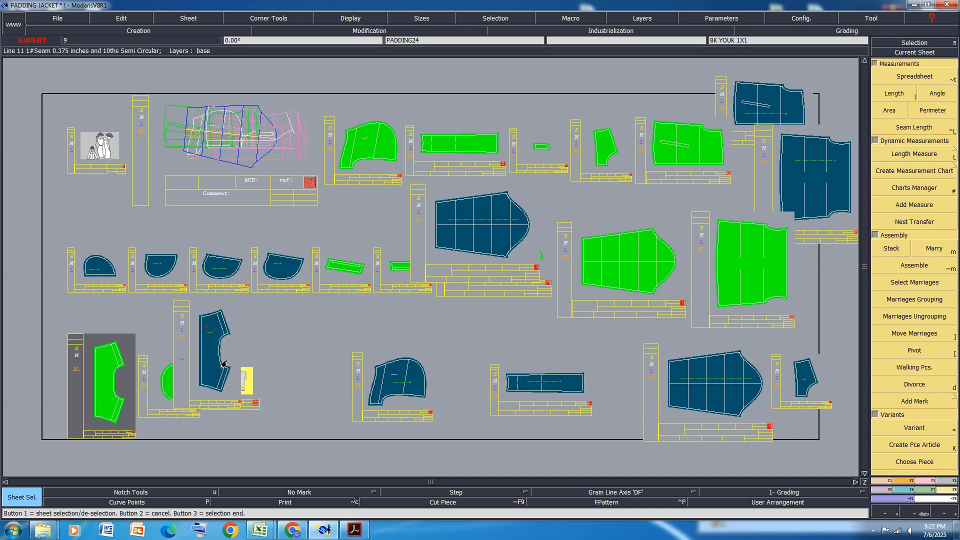
{"action": "left_click", "coordinate": [224, 354]}
{"action": "left_click", "coordinate": [401, 386]}
{"action": "left_click", "coordinate": [564, 384]}
{"action": "left_click", "coordinate": [709, 376]}
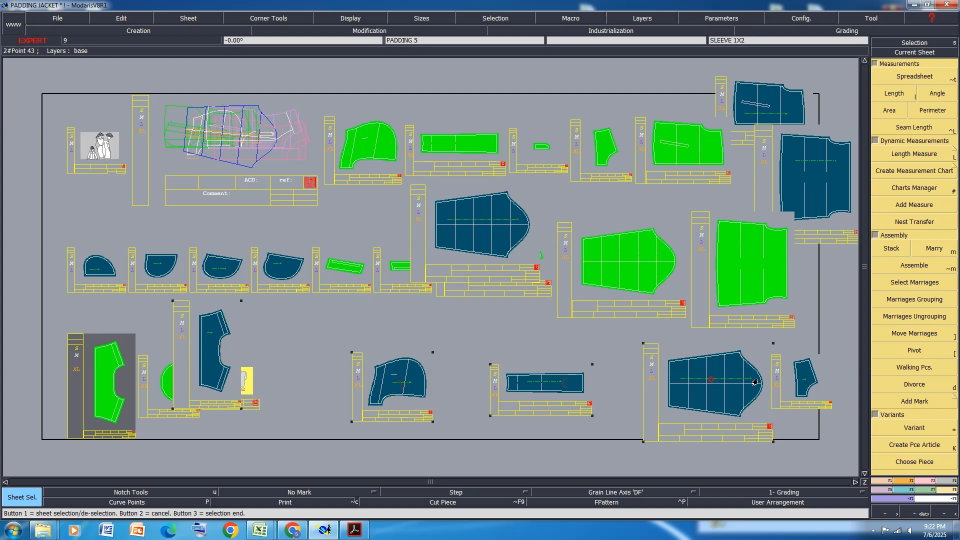
{"action": "left_click", "coordinate": [803, 380]}
{"action": "left_click", "coordinate": [484, 229]}
{"action": "left_click", "coordinate": [775, 106]}
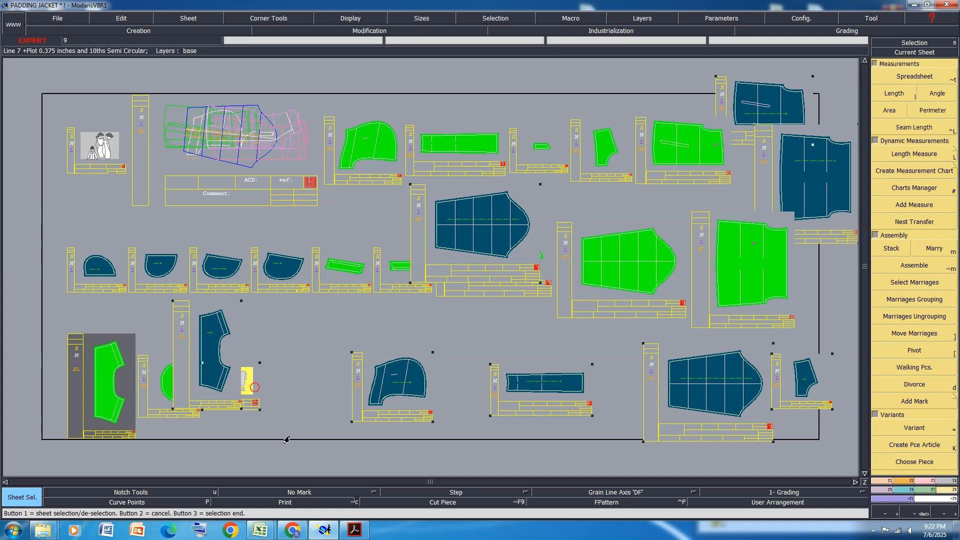
{"action": "left_click", "coordinate": [251, 389]}
{"action": "right_click", "coordinate": [401, 391]}
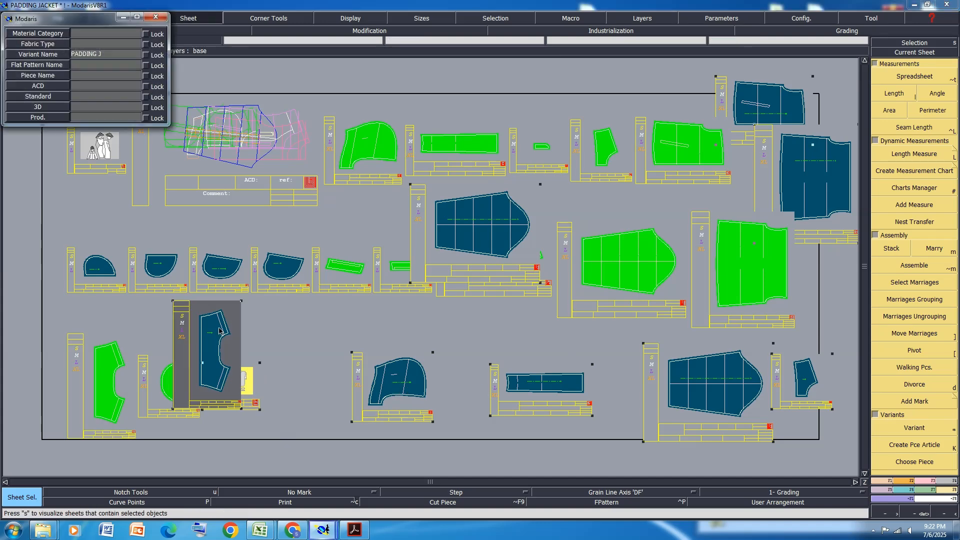
{"action": "key", "text": "s"}
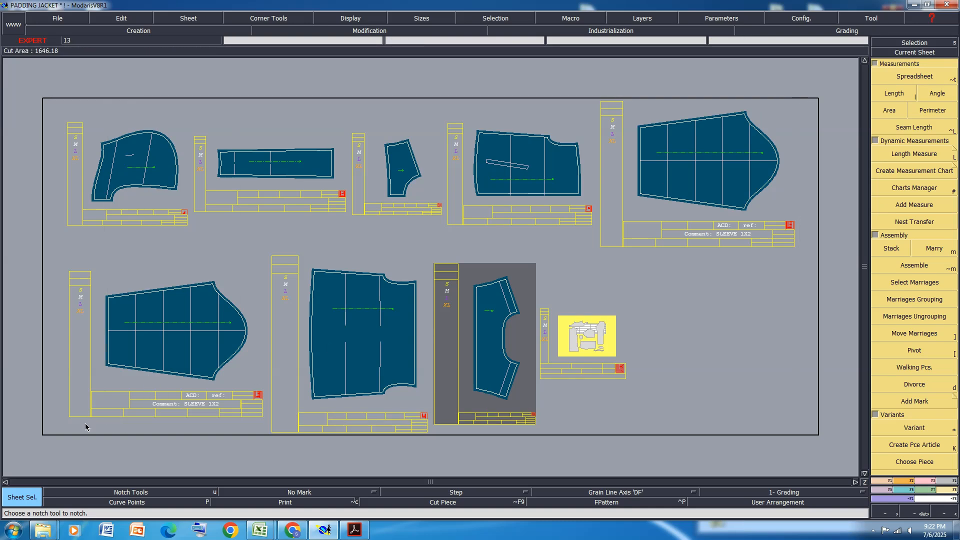
- Select all the copied pieces and give their lines a seam value of .5 inches at both beginning and end
{"action": "left_click_drag", "start_coordinate": [86, 427], "coordinate": [60, 429]}
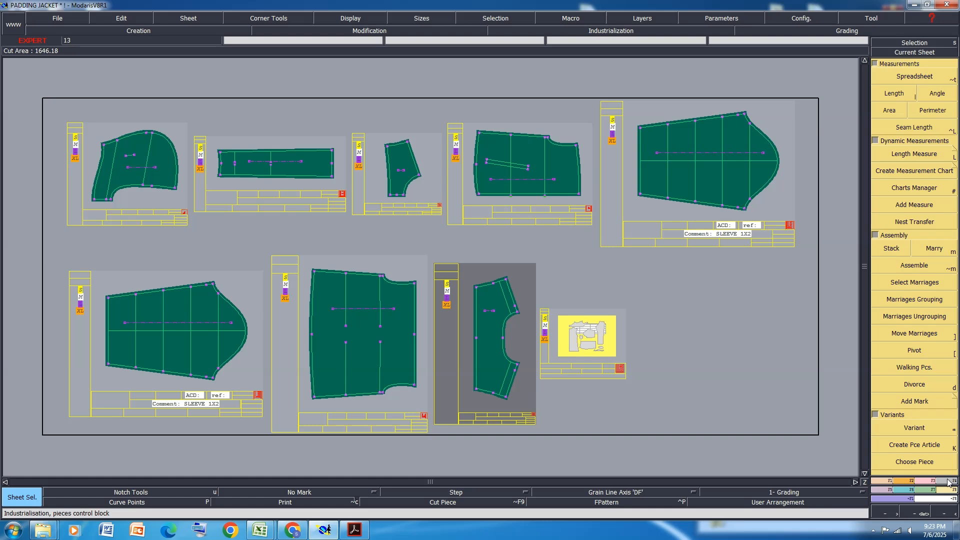
{"action": "left_click", "coordinate": [948, 483]}
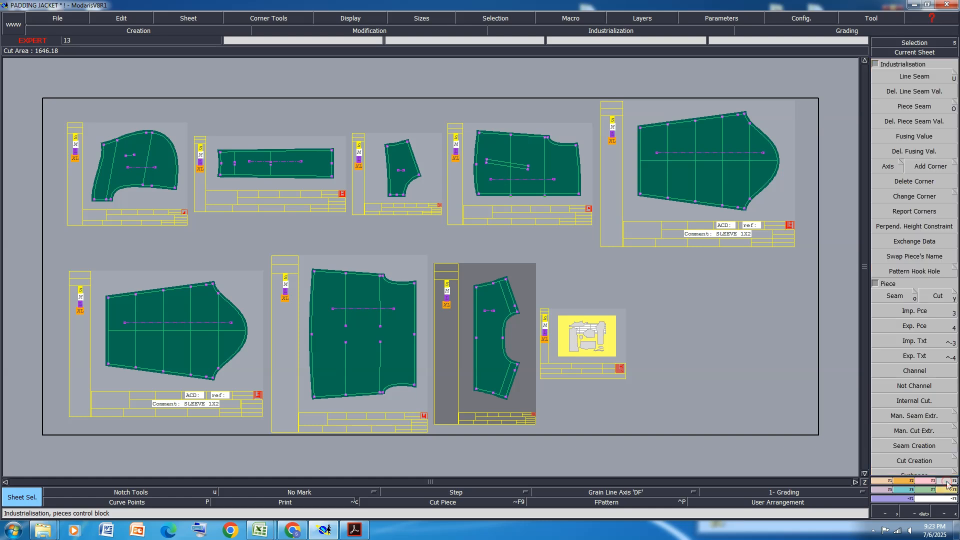
{"action": "left_click", "coordinate": [914, 76]}
{"action": "left_click", "coordinate": [503, 125]}
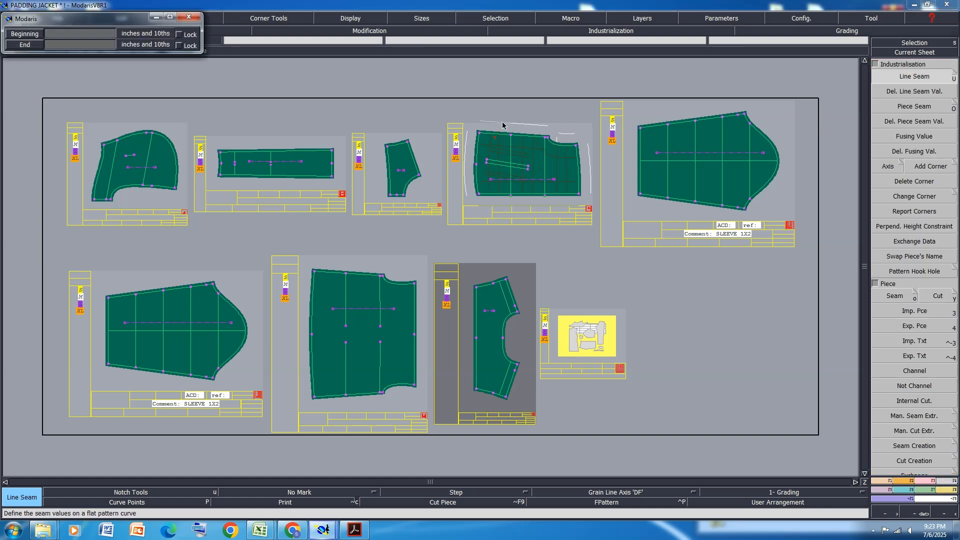
{"action": "type", "text": ".5"}
{"action": "key", "text": "Return"}
{"action": "type", "text": ".5"}
{"action": "key", "text": "Return"}
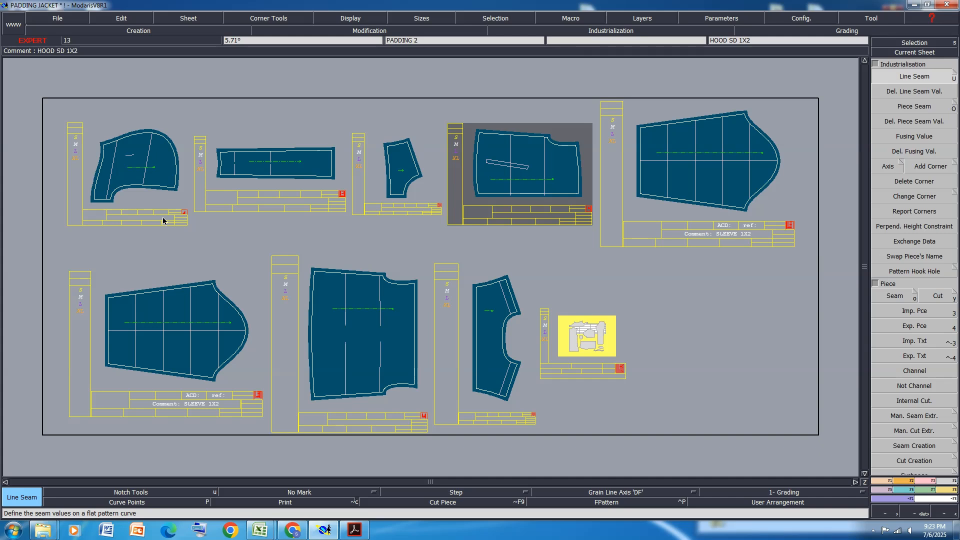
- Edit the comment of the copied hood side piece
{"action": "key", "text": "e"}
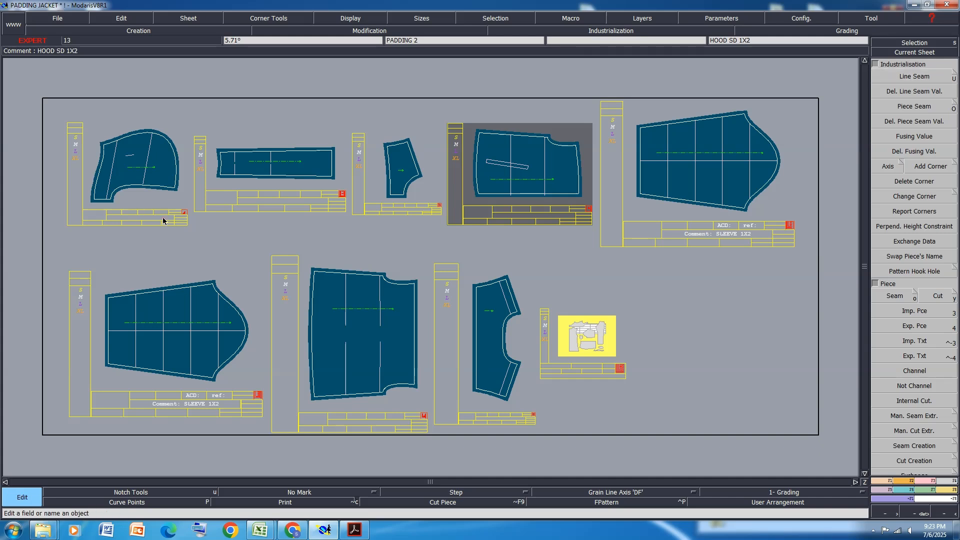
{"action": "left_click", "coordinate": [163, 221]}
{"action": "key", "text": "Return"}
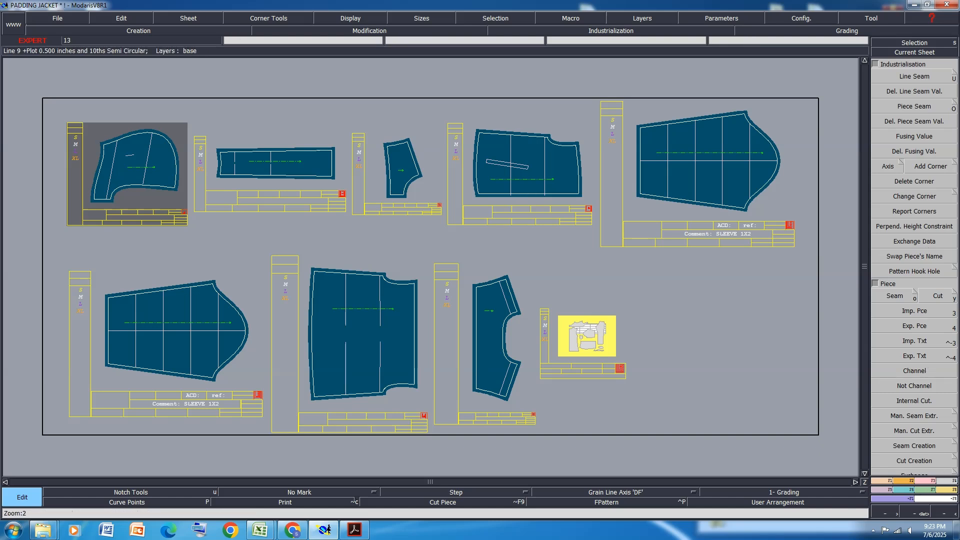
- Create piece articles in the variant from the copied hood side, hood middle, front yoke, front, back yoke, back and both sleeve pieces
{"action": "left_click", "coordinate": [943, 491]}
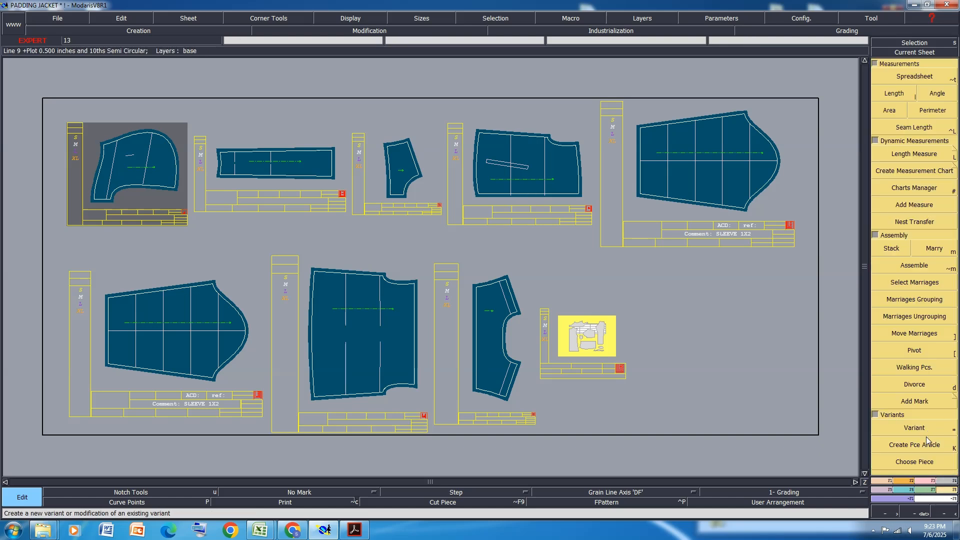
{"action": "left_click", "coordinate": [927, 442]}
{"action": "left_click", "coordinate": [164, 171]}
{"action": "left_click", "coordinate": [280, 170]}
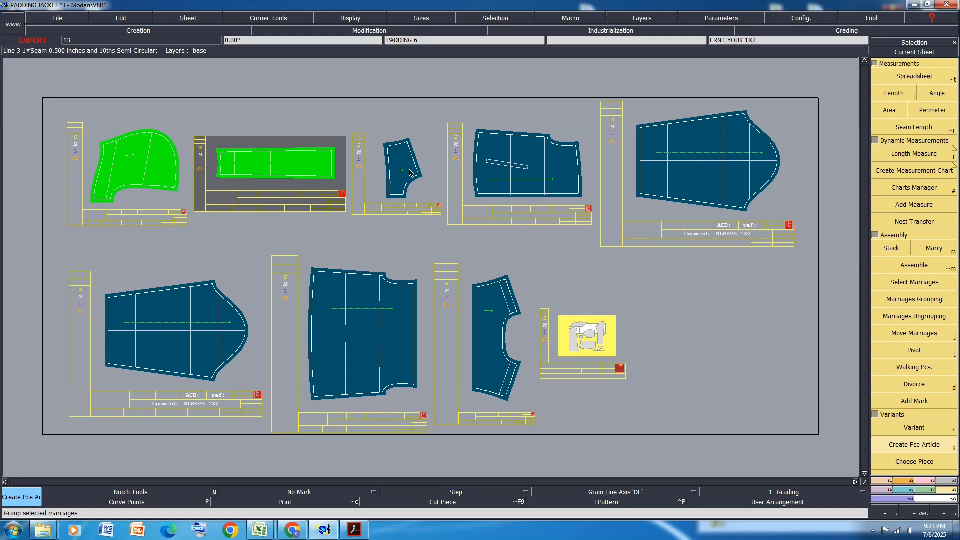
{"action": "left_click", "coordinate": [410, 173]}
{"action": "left_click", "coordinate": [527, 170]}
{"action": "left_click", "coordinate": [700, 165]}
{"action": "left_click", "coordinate": [495, 340]}
{"action": "left_click", "coordinate": [367, 323]}
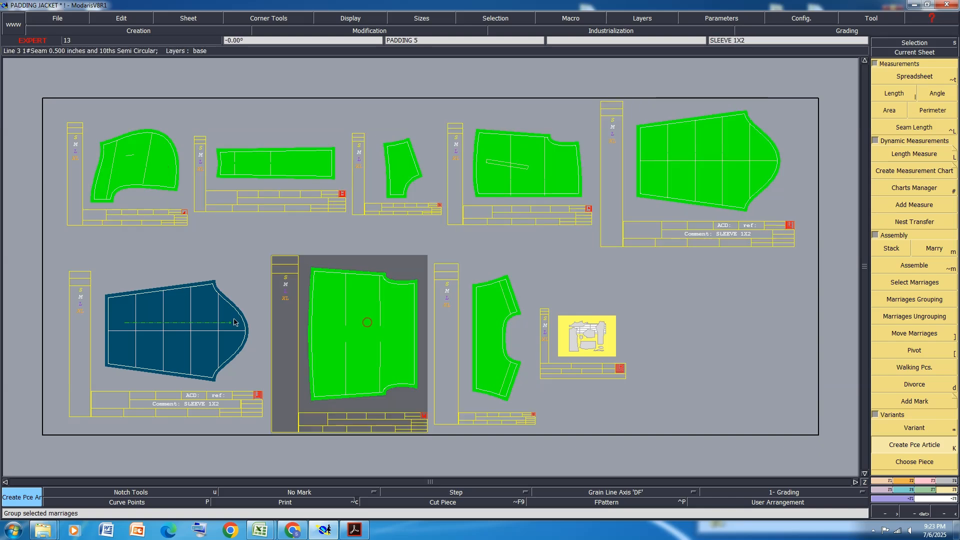
{"action": "left_click", "coordinate": [183, 323]}
- Open the variant table and set the fabric of articles 13 to 20 to LI
{"action": "left_click", "coordinate": [918, 429]}
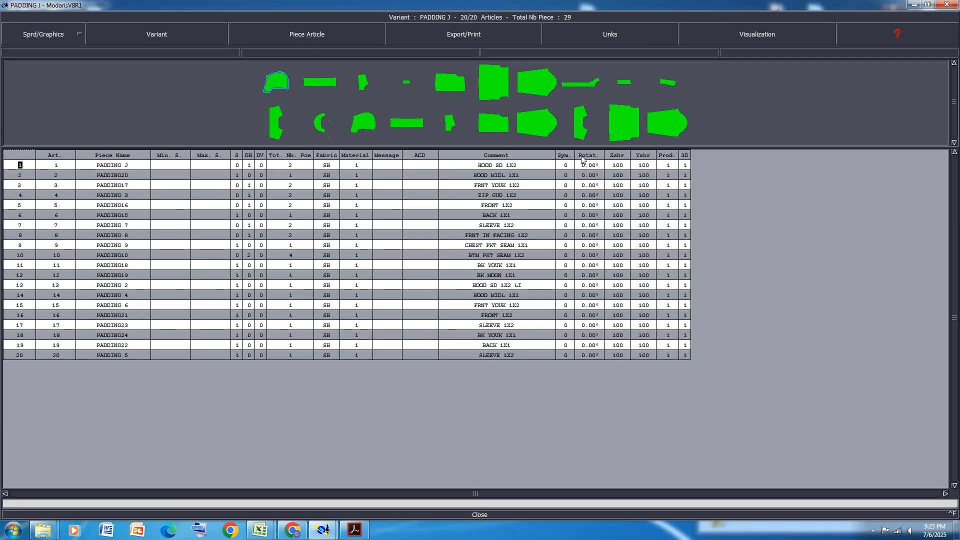
{"action": "left_click", "coordinate": [364, 122]}
{"action": "left_click_drag", "start_coordinate": [326, 286], "coordinate": [326, 357]}
{"action": "type", "text": "LI"}
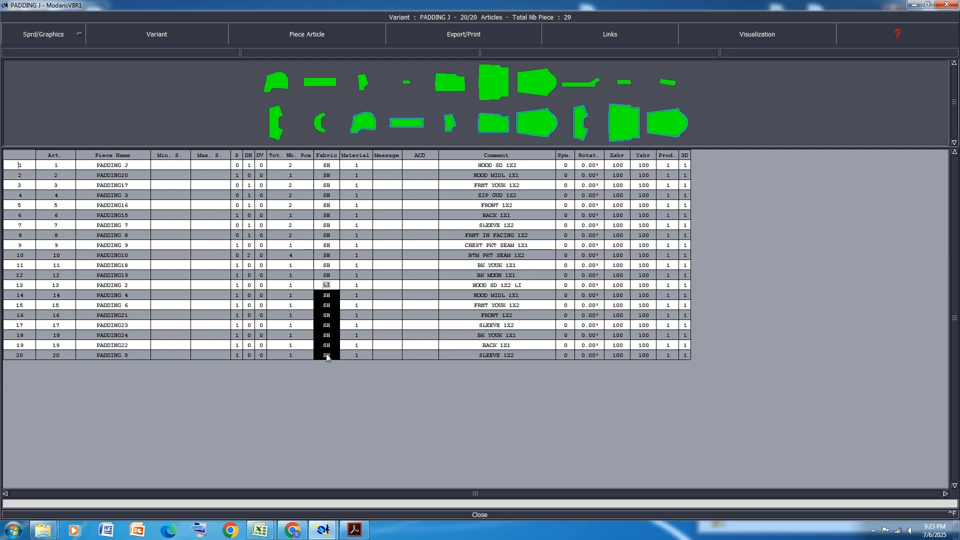
{"action": "key", "text": "Return"}
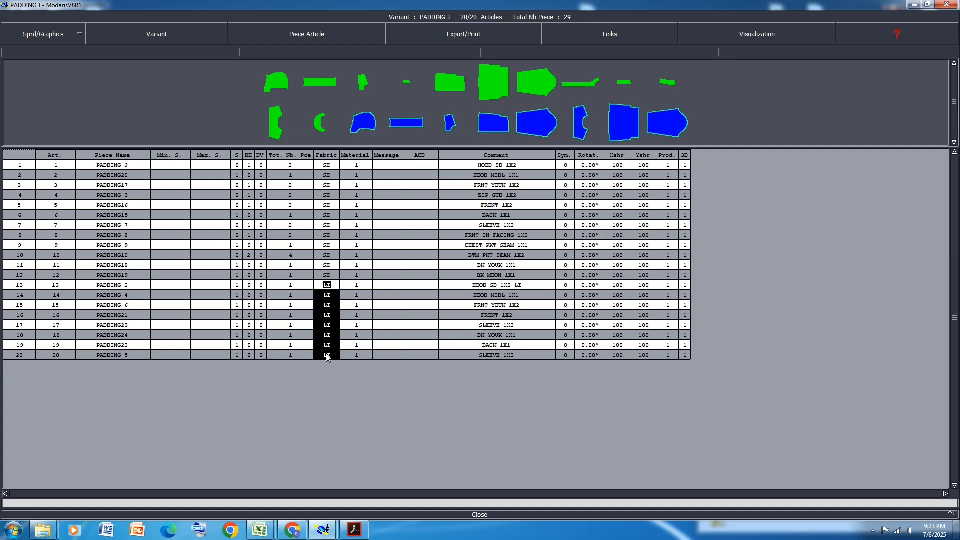
- Set S to 0 and DH to 1 for the LI hood side article
{"action": "left_click", "coordinate": [249, 285]}
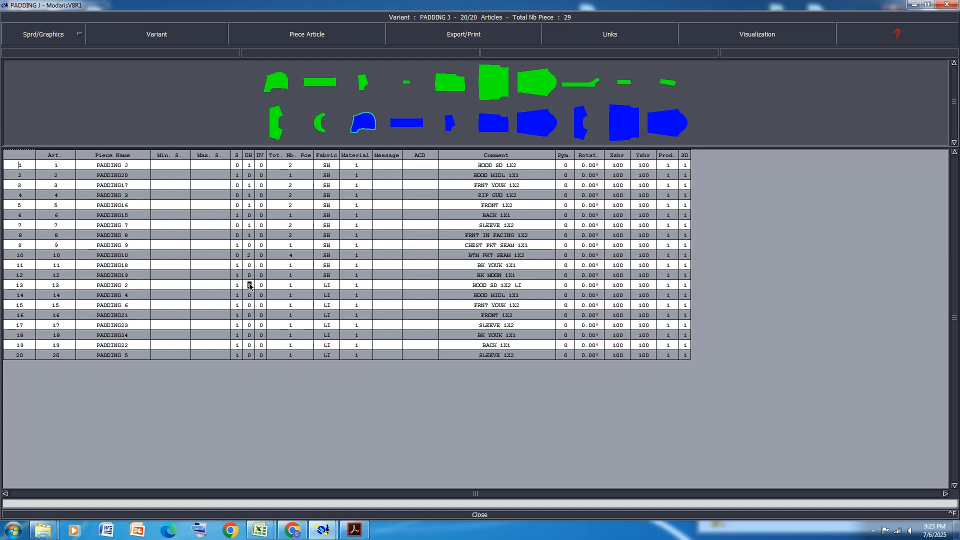
{"action": "left_click", "coordinate": [249, 284]}
{"action": "key", "text": "Left"}
{"action": "type", "text": "0"}
{"action": "key", "text": "Return"}
- Set S to 0 and DH to 1 for the LI front yoke, front and sleeve articles 15, 16 and 17
{"action": "left_click", "coordinate": [251, 296]}
{"action": "left_click", "coordinate": [252, 305]}
{"action": "type", "text": "1"}
{"action": "key", "text": "Left"}
{"action": "left_click", "coordinate": [251, 315]}
{"action": "type", "text": "1"}
{"action": "key", "text": "Left"}
{"action": "type", "text": "0"}
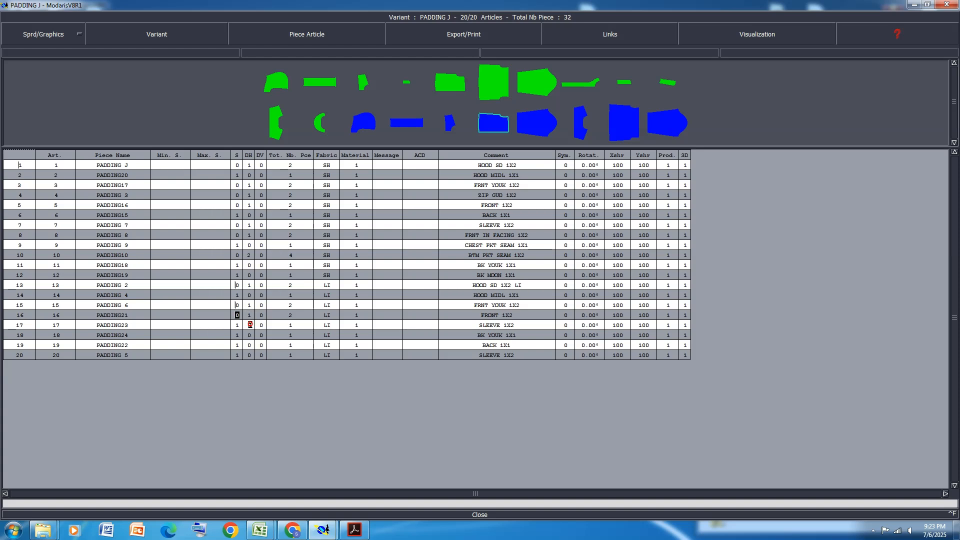
{"action": "left_click", "coordinate": [250, 326]}
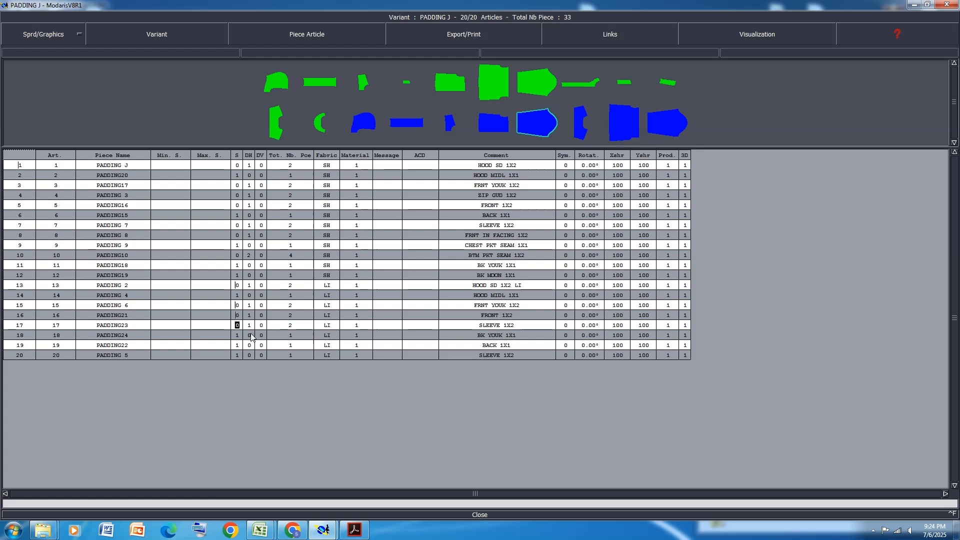
{"action": "left_click", "coordinate": [251, 335]}
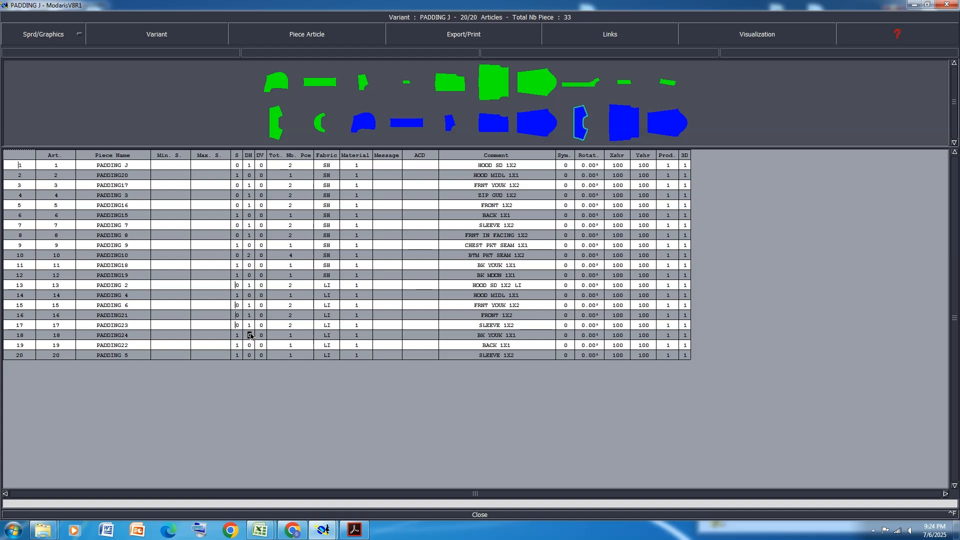
{"action": "left_click", "coordinate": [251, 345]}
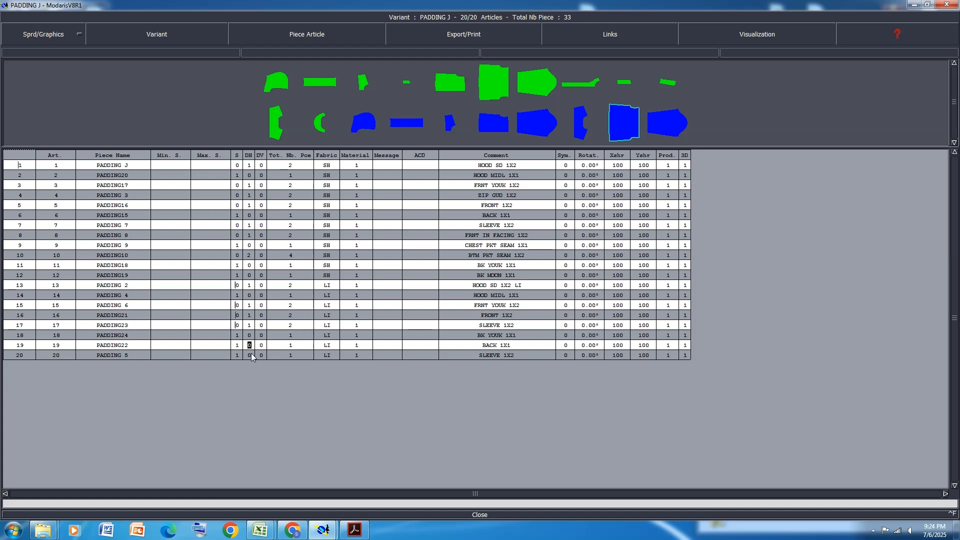
- Delete the duplicate sleeve article 20 from the variant and close the variant table
{"action": "left_click", "coordinate": [251, 353]}
{"action": "left_click", "coordinate": [307, 34]}
{"action": "left_click", "coordinate": [274, 59]}
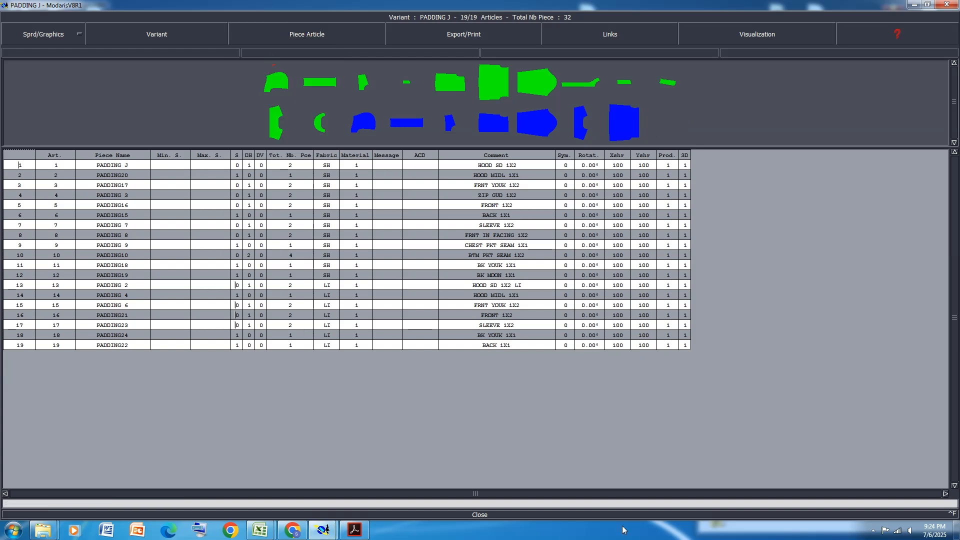
{"action": "left_click", "coordinate": [477, 514]}
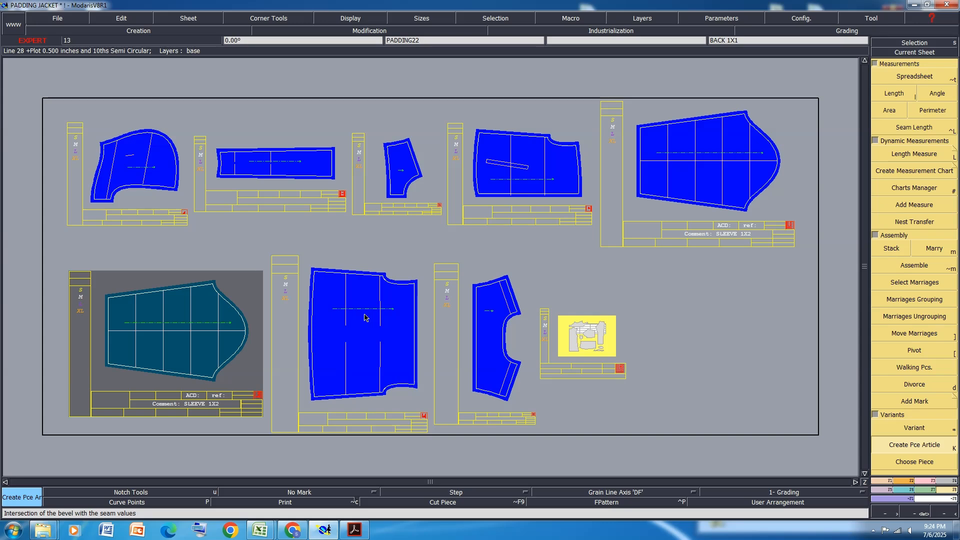
- Bring all the model's sheets back into view and save the model
{"action": "key", "text": "ctrl+p"}
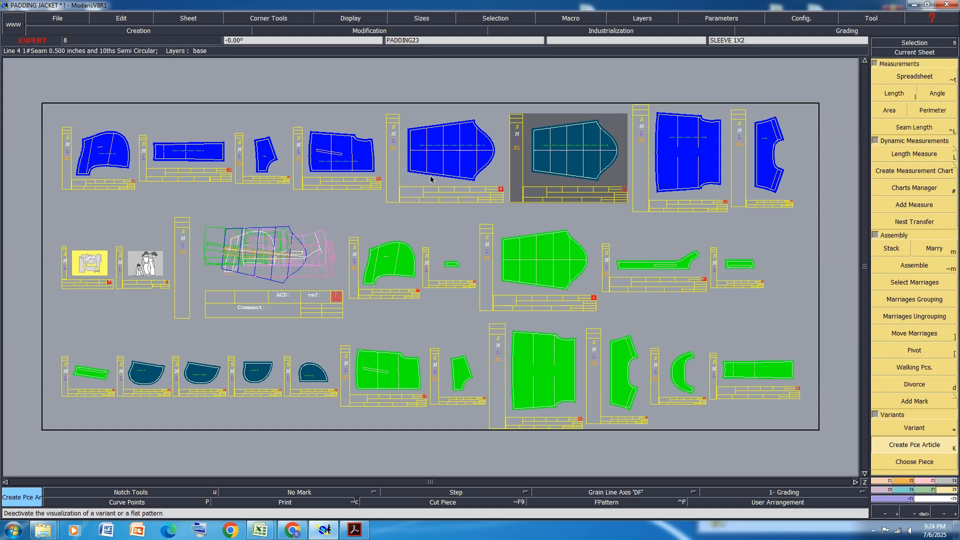
{"action": "key", "text": "ctrl+s"}
{"action": "left_click", "coordinate": [427, 322]}
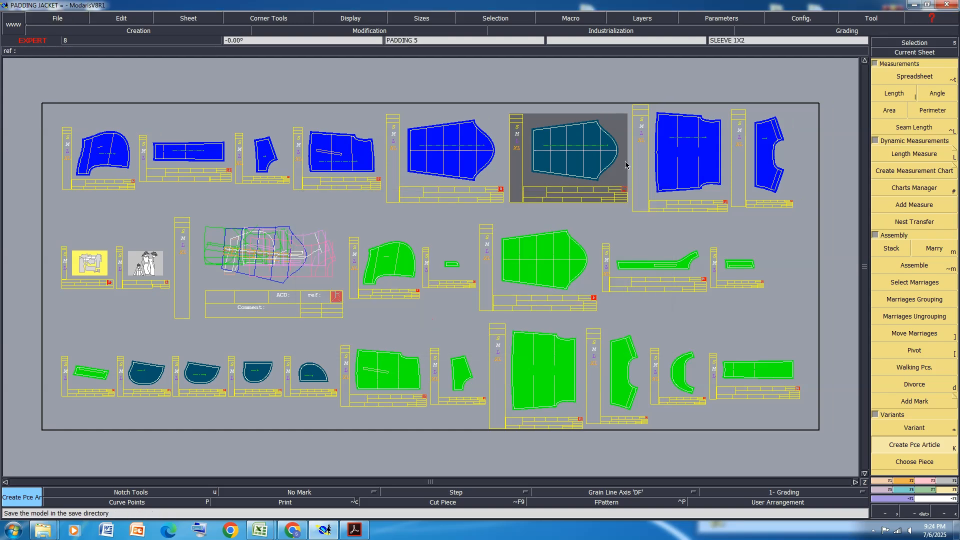
- Delete the duplicate sleeve sheet that is not in the variant and rearrange all the sheets
{"action": "key", "text": "Delete"}
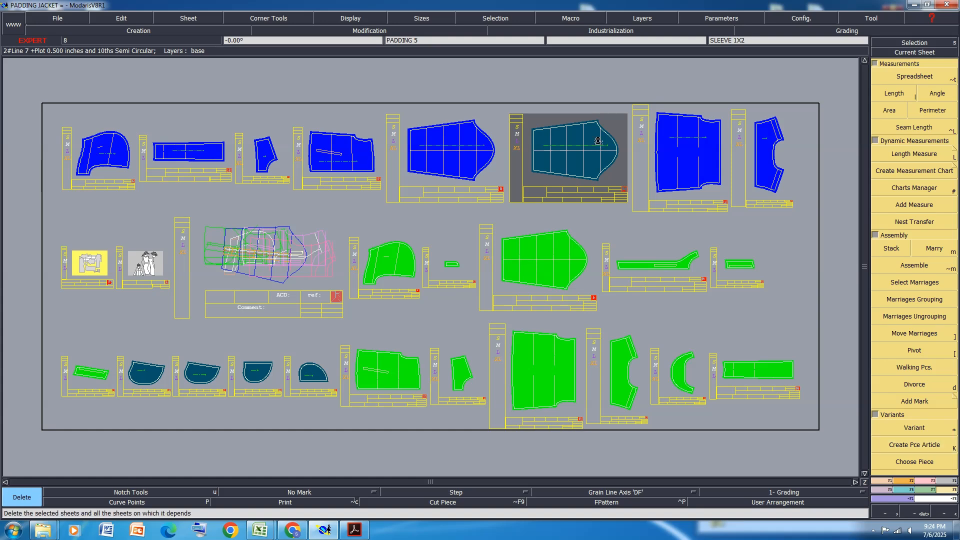
{"action": "left_click", "coordinate": [598, 141]}
{"action": "key", "text": "Delete"}
{"action": "key", "text": "j"}
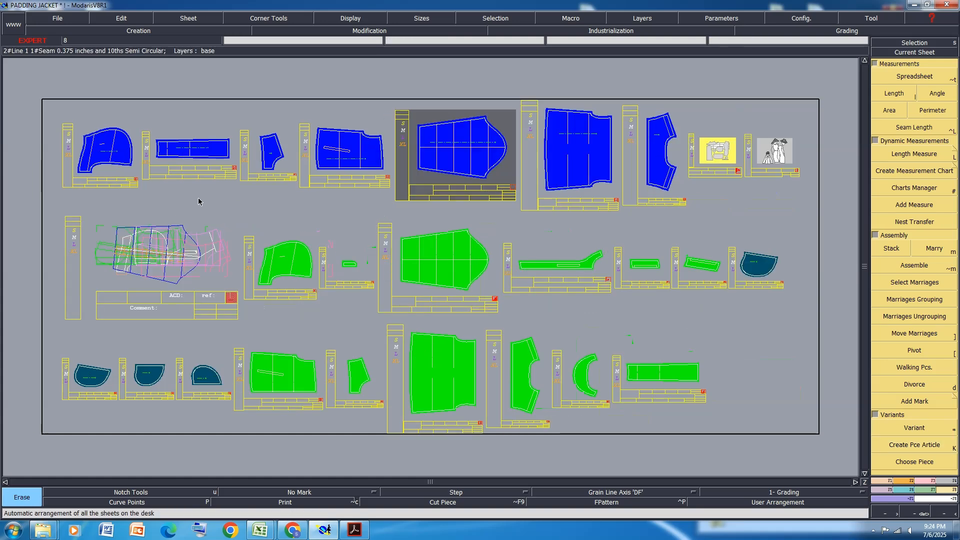
- Create piece articles in the variant from the four remaining bottom and chest pocket pieces
{"action": "left_click", "coordinate": [915, 387]}
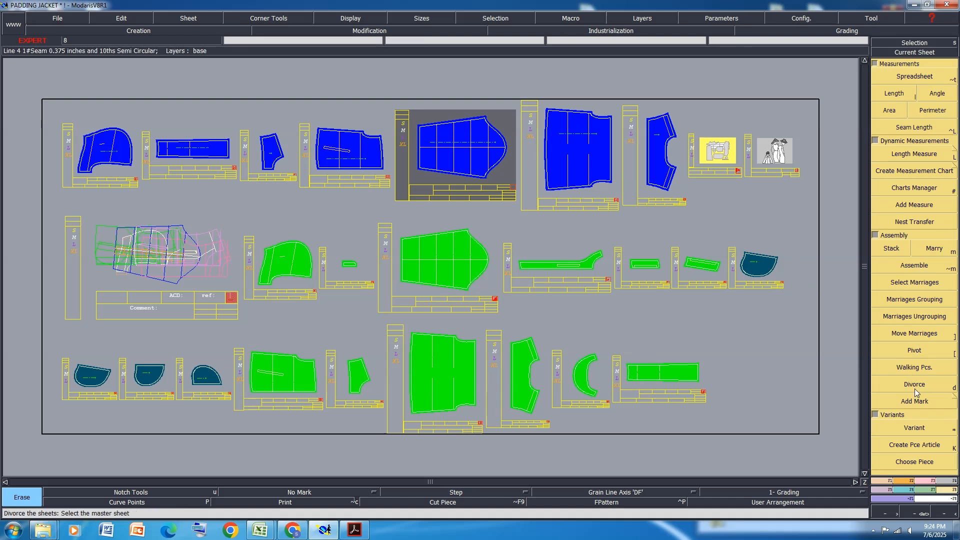
{"action": "left_click", "coordinate": [915, 444]}
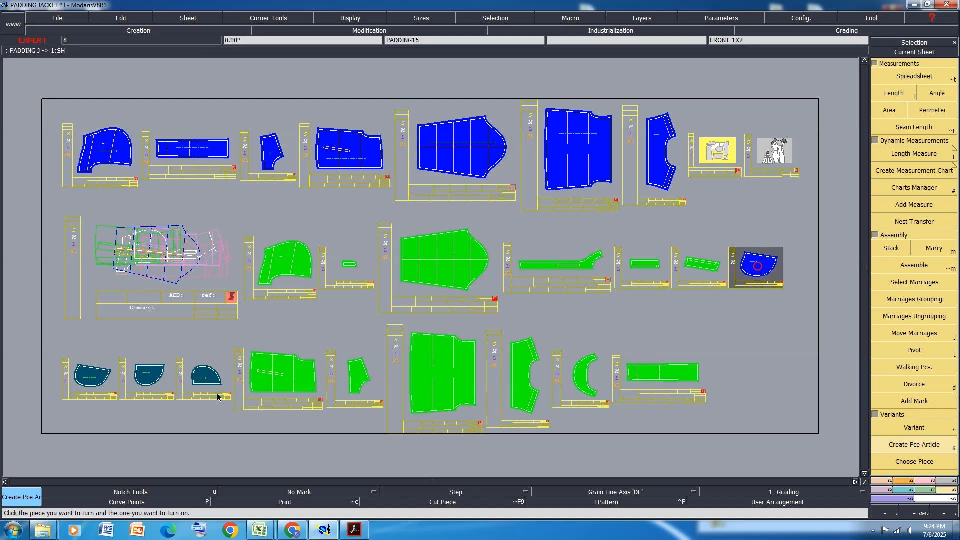
{"action": "left_click", "coordinate": [195, 378]}
{"action": "left_click", "coordinate": [146, 376]}
{"action": "left_click", "coordinate": [106, 377]}
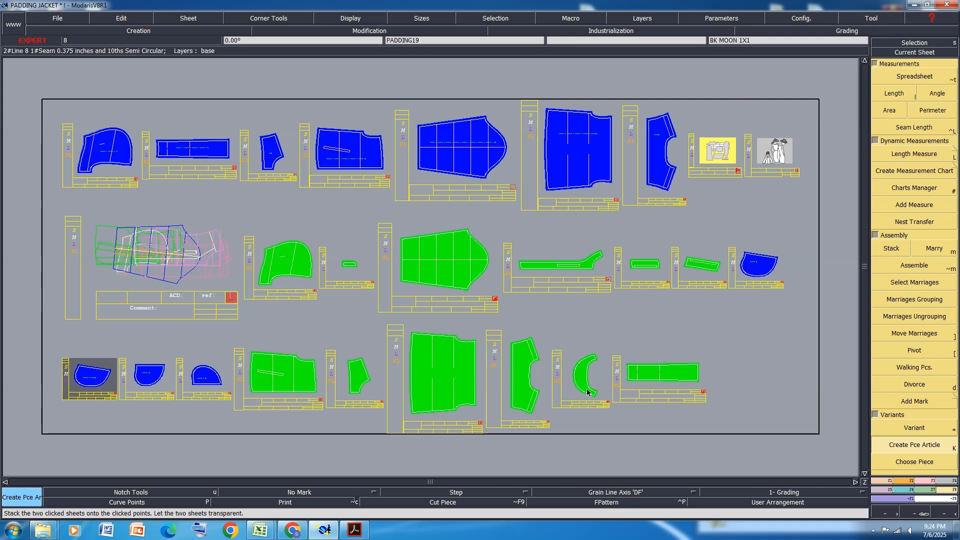
- Reopen the variant table and set S to 0 and DH to 1 for both BTM PKT 1X2 articles
{"action": "key", "text": "asterisk"}
{"action": "left_click", "coordinate": [716, 151]}
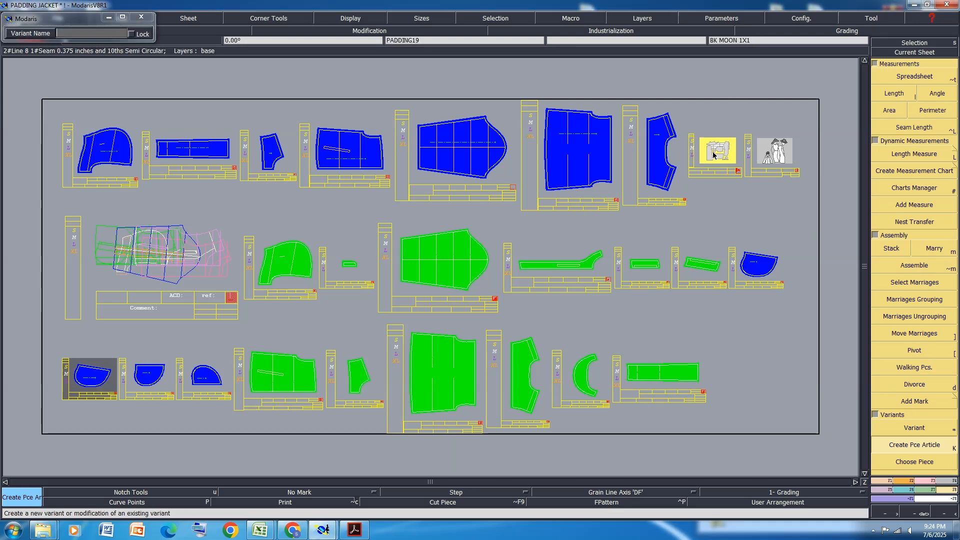
{"action": "left_click", "coordinate": [771, 5]}
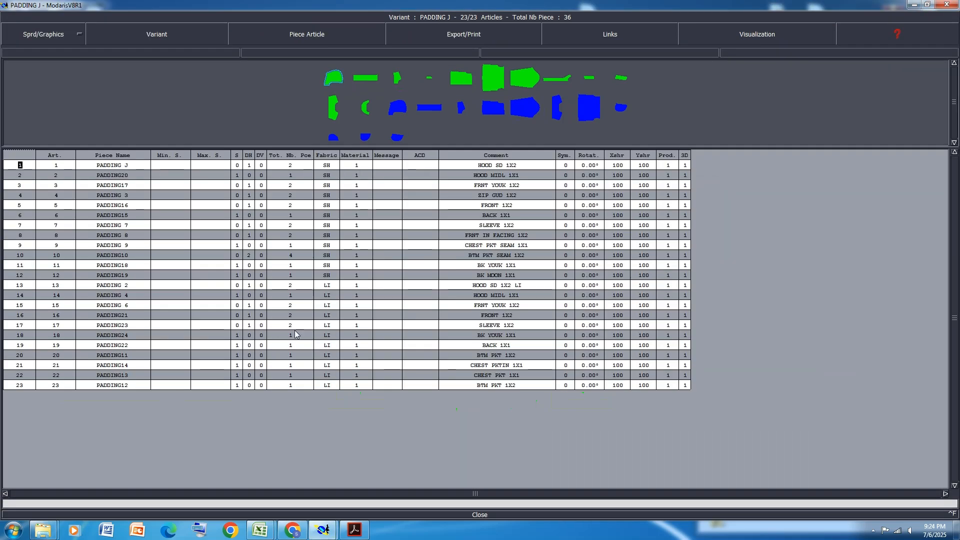
{"action": "left_click", "coordinate": [249, 355]}
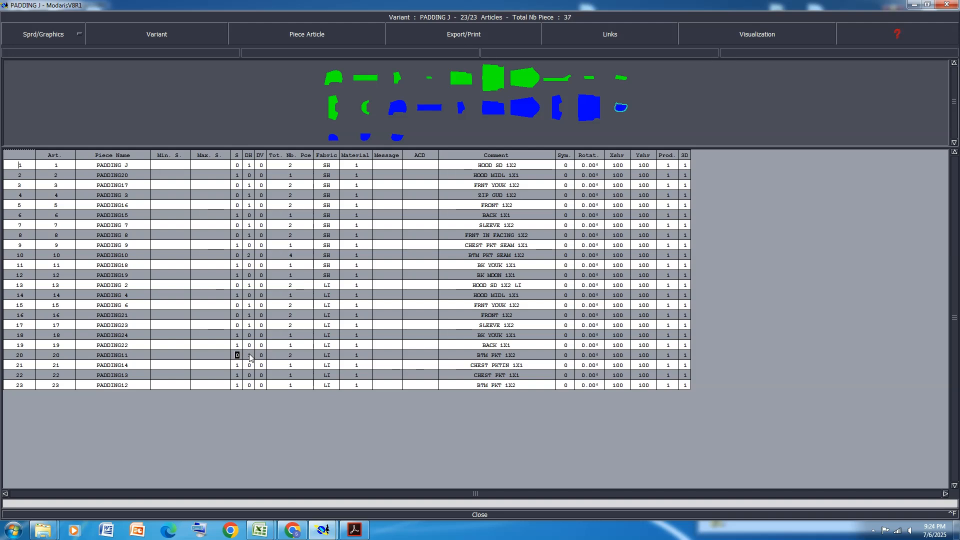
{"action": "left_click", "coordinate": [249, 365]}
{"action": "left_click", "coordinate": [249, 376]}
{"action": "left_click", "coordinate": [248, 385]}
{"action": "type", "text": "1"}
{"action": "key", "text": "Left"}
{"action": "type", "text": "0"}
- Close the variant table and save the model
{"action": "left_click", "coordinate": [480, 515]}
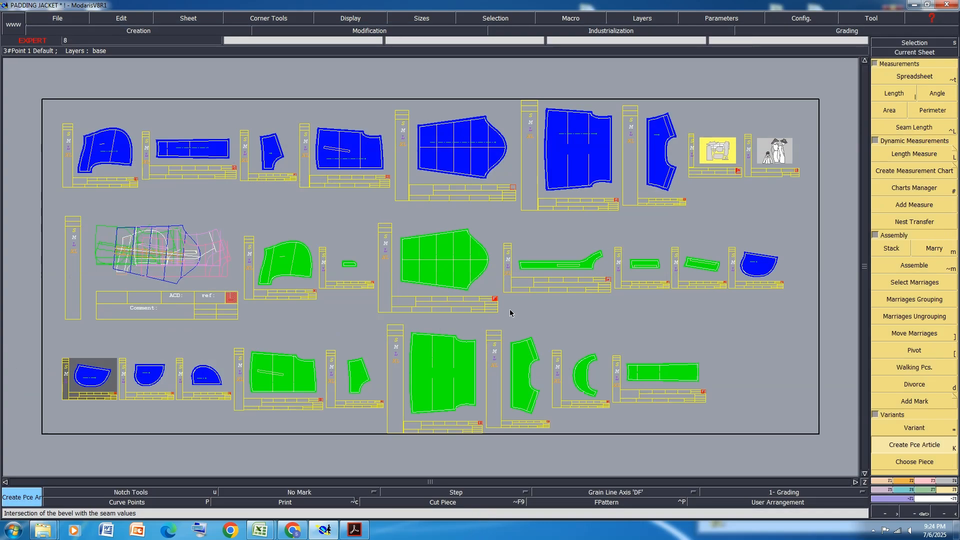
{"action": "key", "text": "ctrl+s"}
{"action": "left_click", "coordinate": [411, 317]}
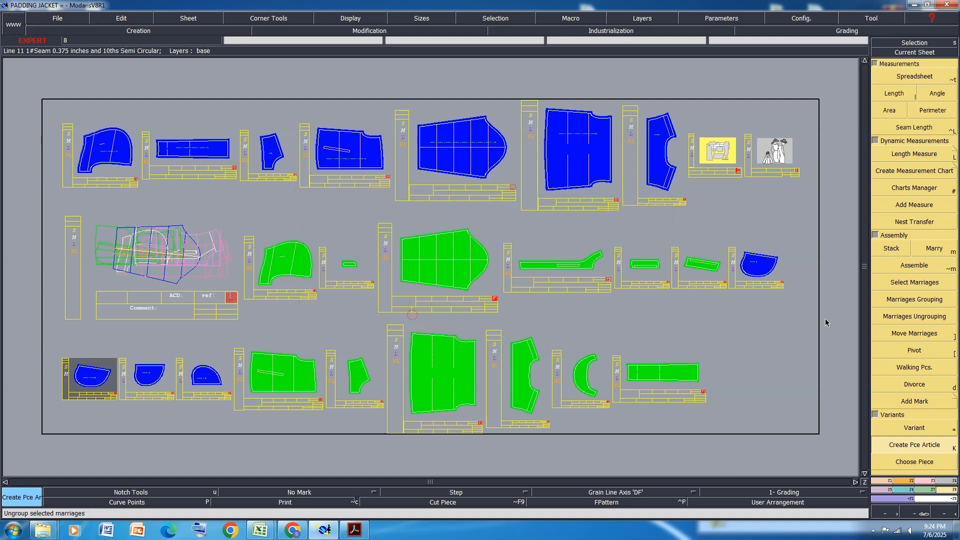
- Copy the LI hood side, hood middle, front yoke and front sheets, placing the copies near the right end of the sheet layout
{"action": "key", "text": "c"}
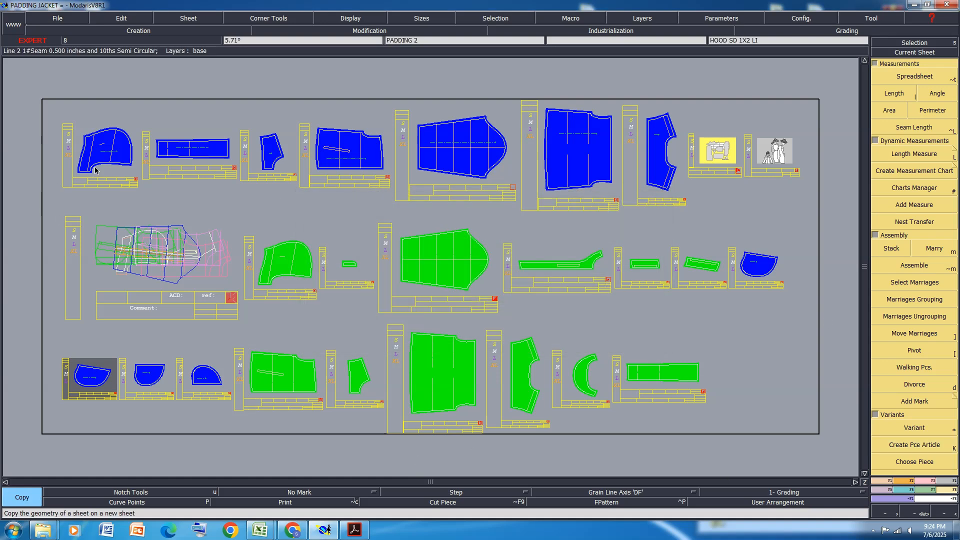
{"action": "left_click", "coordinate": [101, 152]}
{"action": "left_click", "coordinate": [789, 362]}
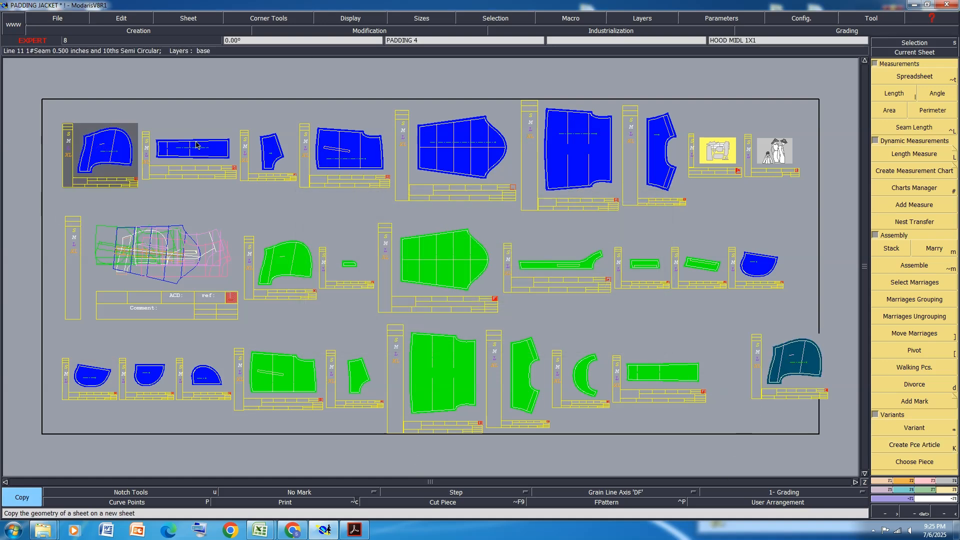
{"action": "left_click", "coordinate": [802, 448]}
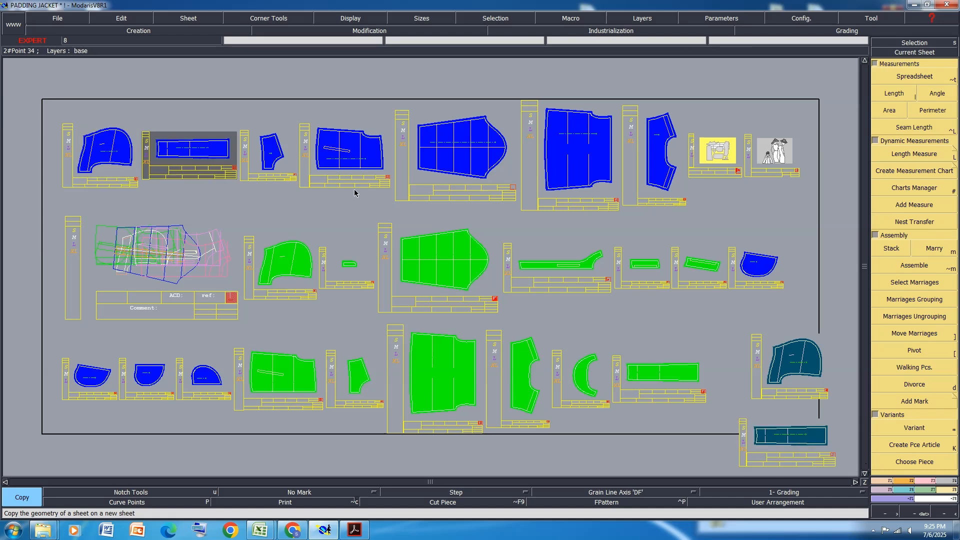
{"action": "left_click", "coordinate": [272, 155]}
{"action": "left_click", "coordinate": [837, 295]}
{"action": "left_click", "coordinate": [347, 151]}
{"action": "left_click", "coordinate": [755, 325]}
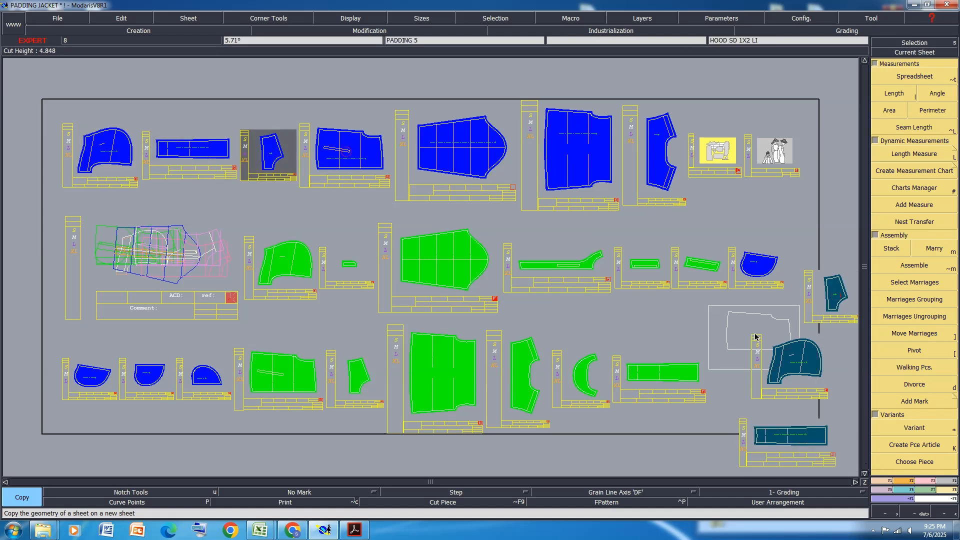
- Copy the LI sleeve, back and back yoke sheets, placing the copies over and below the last row of sheets
{"action": "left_click", "coordinate": [452, 145]}
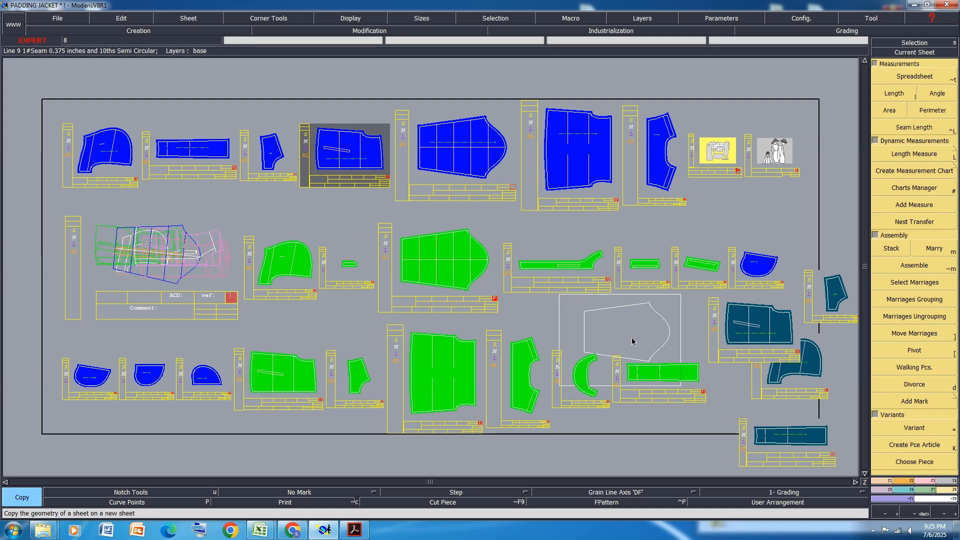
{"action": "left_click", "coordinate": [622, 327]}
{"action": "left_click", "coordinate": [583, 156]}
{"action": "left_click", "coordinate": [497, 410]}
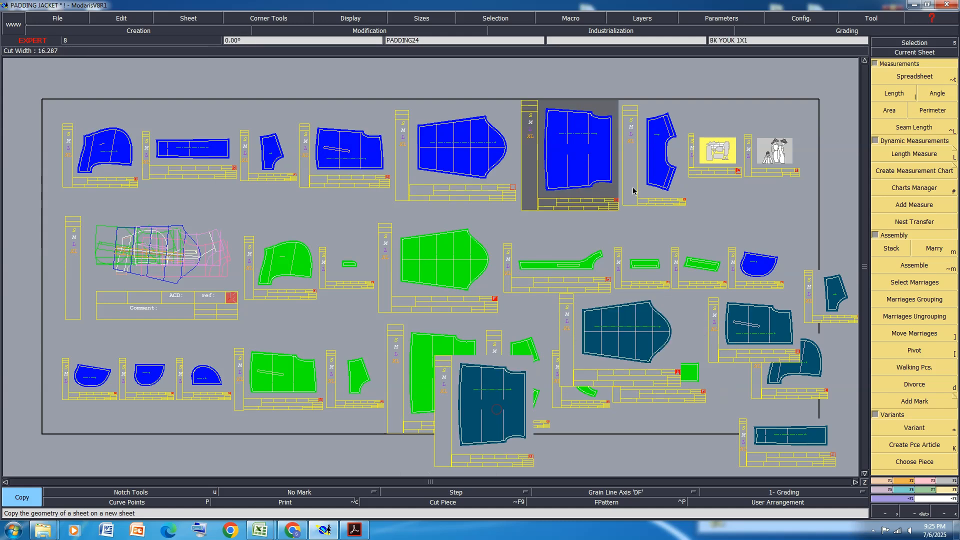
{"action": "left_click", "coordinate": [662, 172]}
{"action": "left_click", "coordinate": [647, 466]}
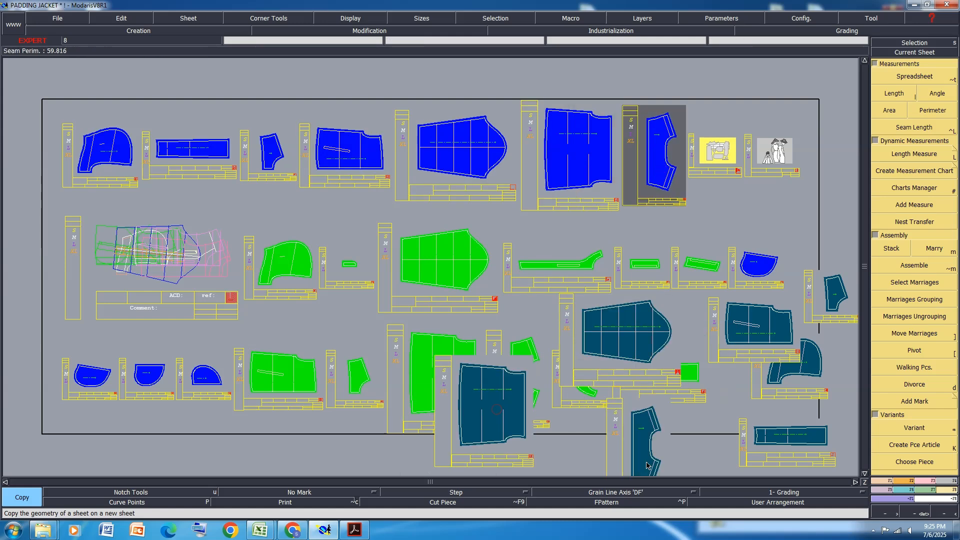
- Select all seven newly copied sheets together with the variant sheet
{"action": "key", "text": "i"}
{"action": "left_click", "coordinate": [625, 445]}
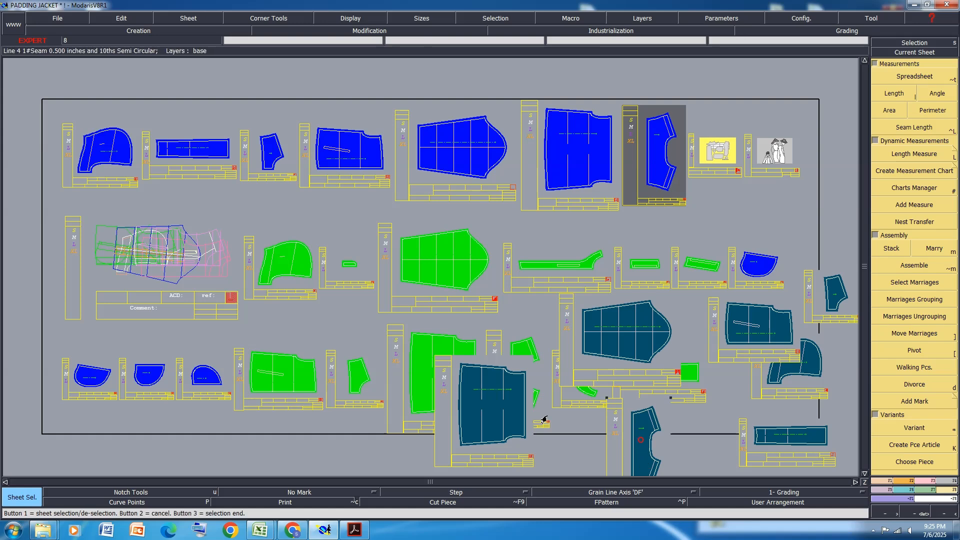
{"action": "left_click", "coordinate": [515, 398]}
{"action": "left_click", "coordinate": [602, 346]}
{"action": "left_click", "coordinate": [733, 331]}
{"action": "left_click", "coordinate": [815, 369]}
{"action": "left_click", "coordinate": [831, 303]}
{"action": "left_click", "coordinate": [785, 439]}
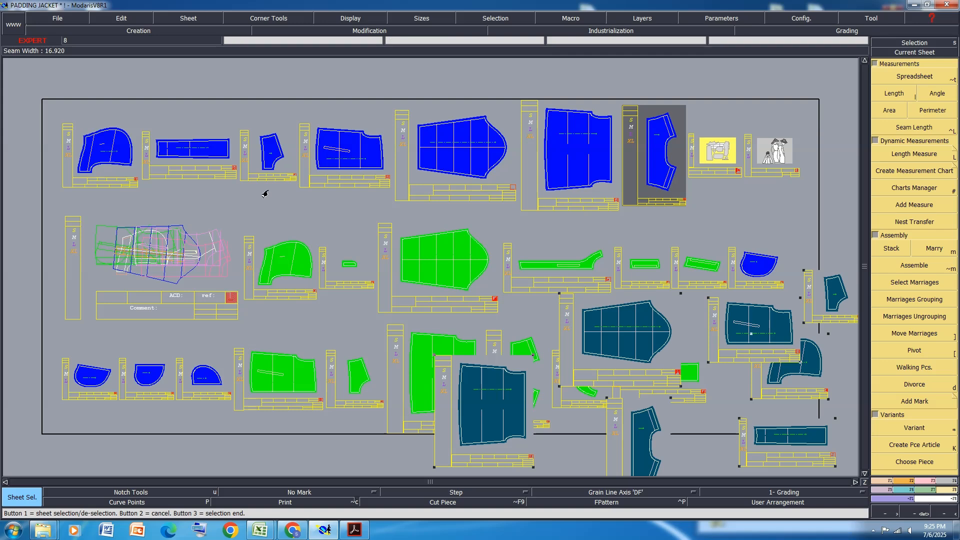
{"action": "left_click", "coordinate": [737, 151]}
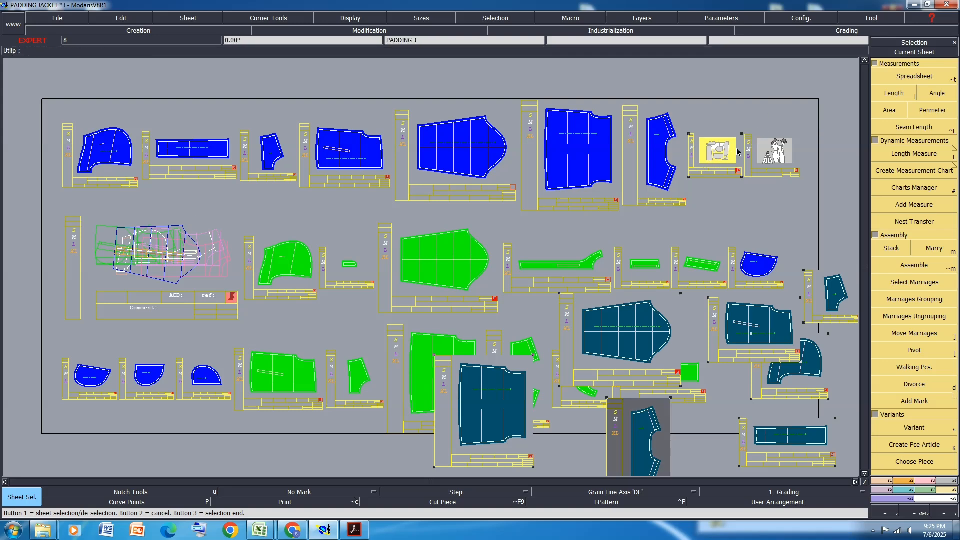
- Arrange the isolated copied sheets on the desk and select all their piece outlines
{"action": "right_click", "coordinate": [728, 156]}
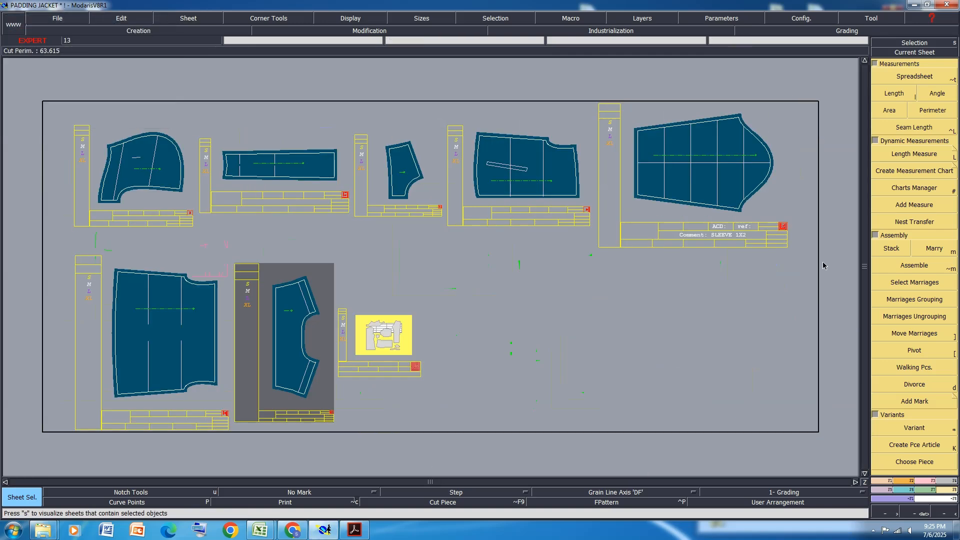
{"action": "key", "text": "j"}
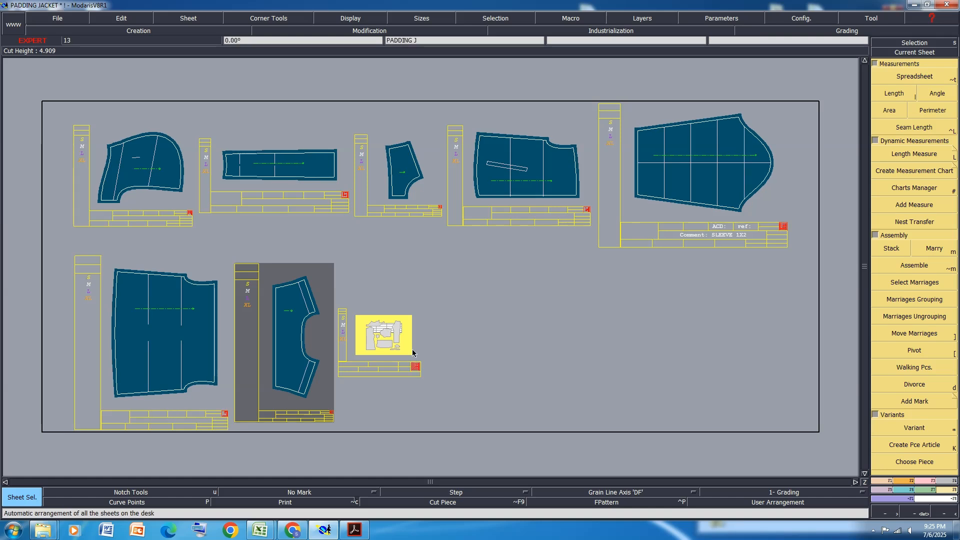
{"action": "left_click_drag", "start_coordinate": [810, 87], "coordinate": [76, 441]}
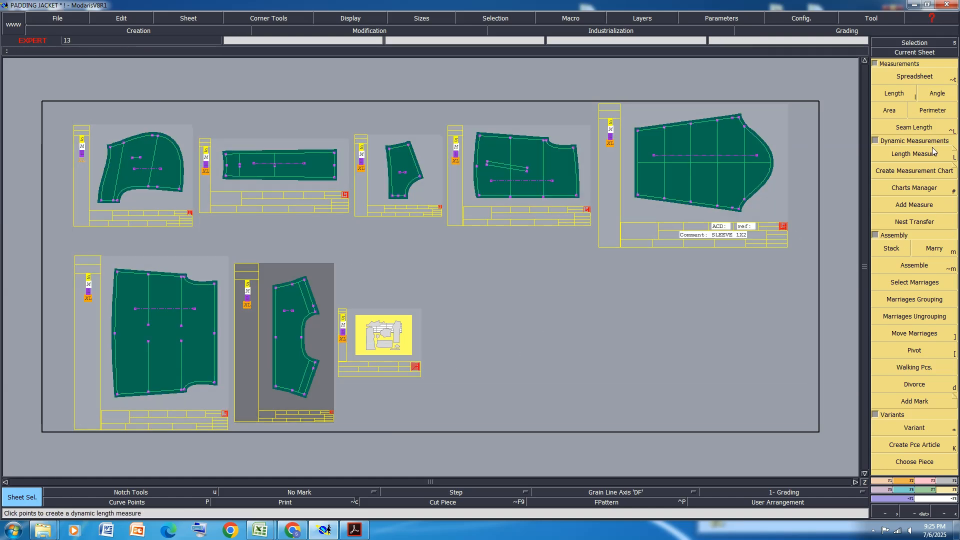
- Apply a line seam of .75 inches at beginning and end to all the selected copied pieces and save the model
{"action": "left_click", "coordinate": [946, 481]}
{"action": "left_click", "coordinate": [915, 79]}
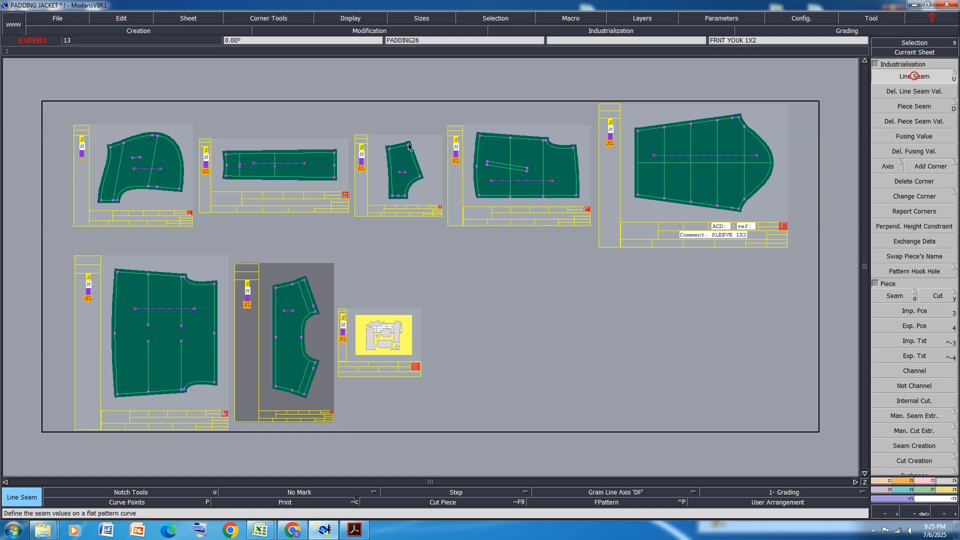
{"action": "left_click", "coordinate": [394, 151]}
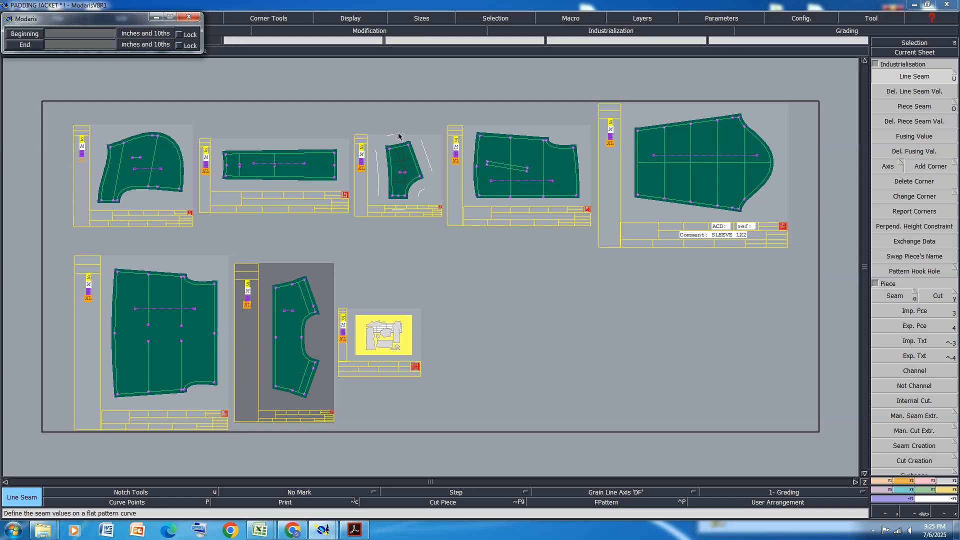
{"action": "key", "text": "BackSpace"}
{"action": "type", "text": ".75"}
{"action": "key", "text": "Return"}
{"action": "type", "text": ".75"}
{"action": "key", "text": "Return"}
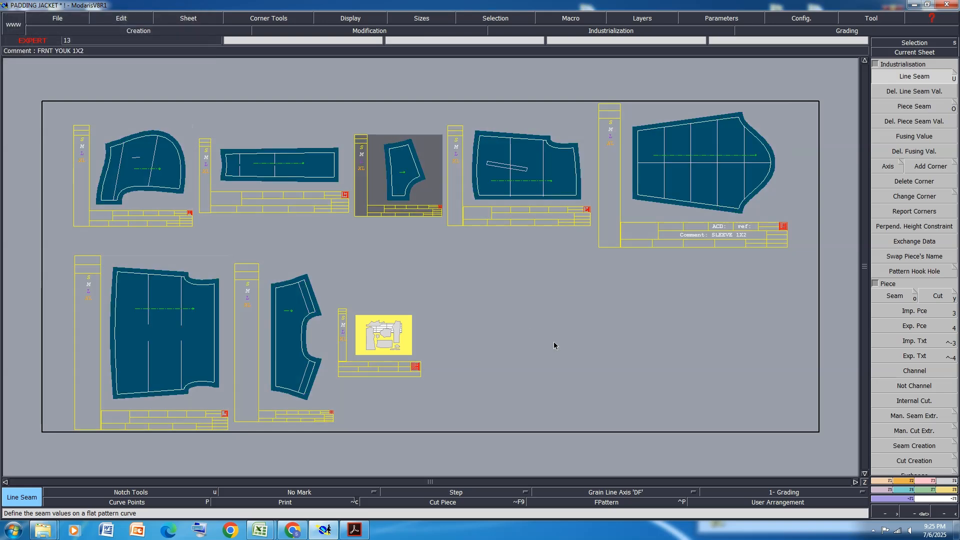
{"action": "key", "text": "ctrl+s"}
{"action": "left_click", "coordinate": [409, 322]}
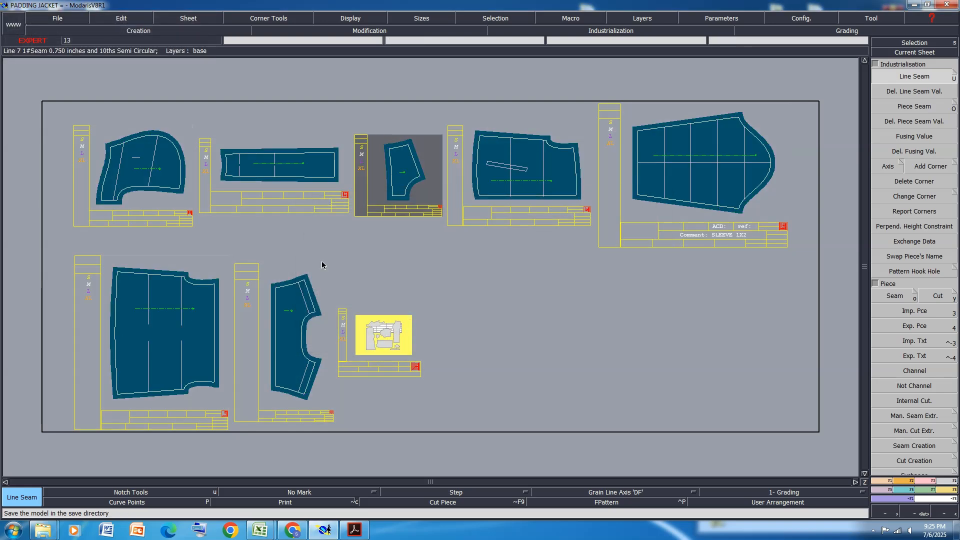
- Create piece articles in the variant for the copied hood side, hood middle, front yoke, front, sleeve, back yoke and back
{"action": "left_click", "coordinate": [948, 493]}
{"action": "left_click", "coordinate": [914, 445]}
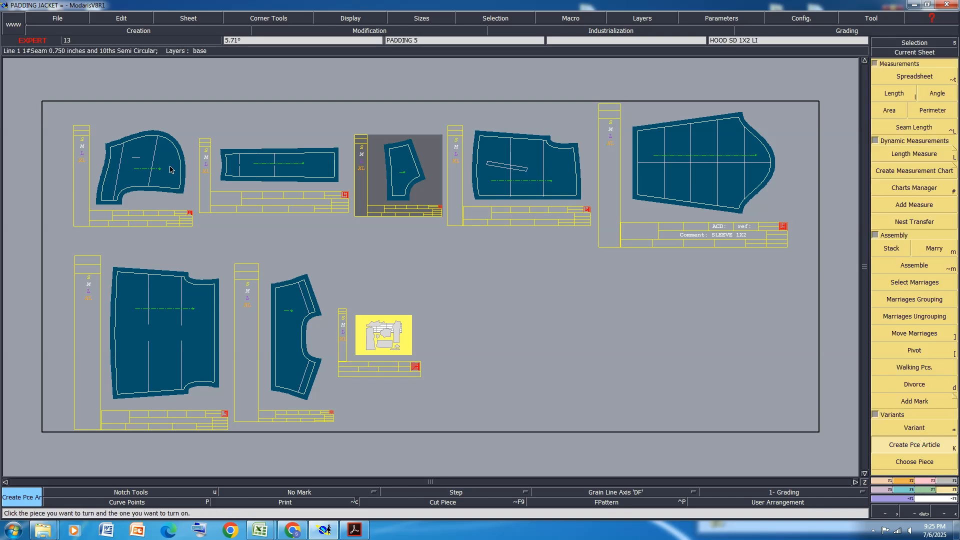
{"action": "left_click", "coordinate": [135, 177]}
{"action": "left_click", "coordinate": [268, 170]}
{"action": "left_click", "coordinate": [405, 170]}
{"action": "left_click", "coordinate": [501, 175]}
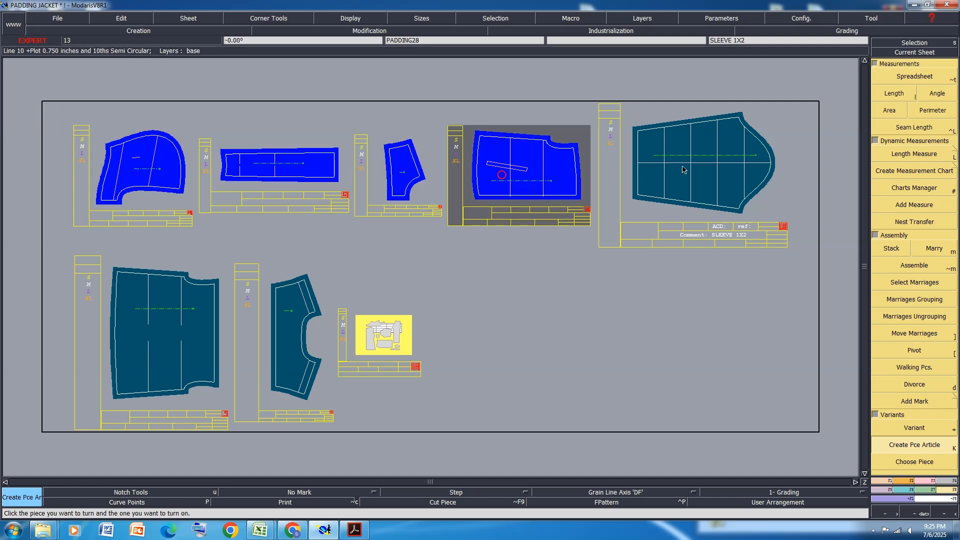
{"action": "left_click", "coordinate": [683, 170]}
{"action": "left_click", "coordinate": [294, 335]}
{"action": "left_click", "coordinate": [186, 320]}
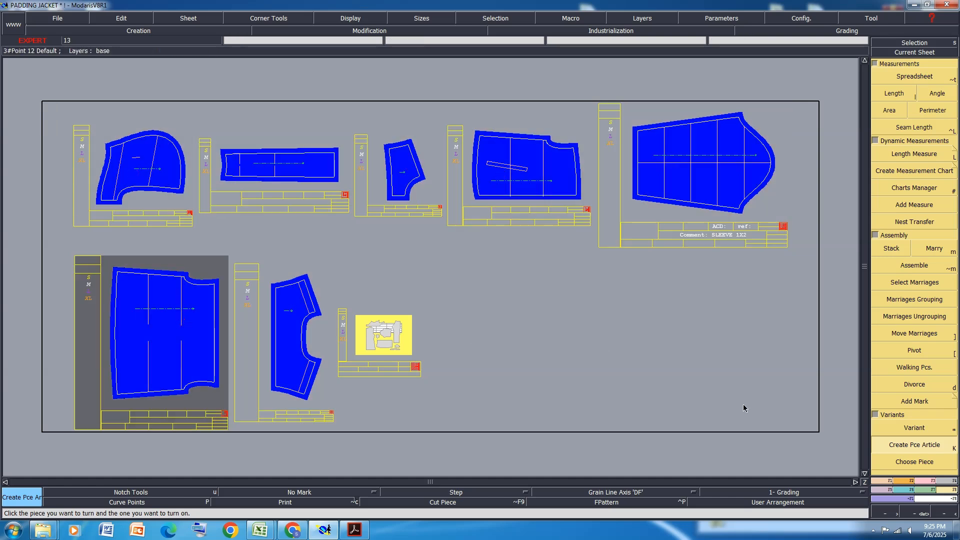
- Open the PADDING J variant table and set the fabric of articles 24 to 30 to PD
{"action": "left_click", "coordinate": [925, 427]}
{"action": "left_click", "coordinate": [378, 344]}
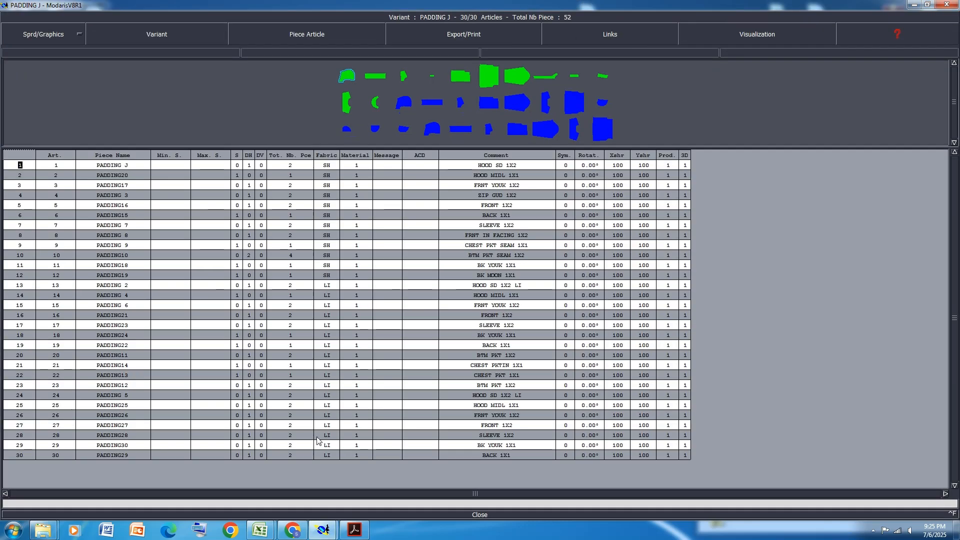
{"action": "left_click", "coordinate": [434, 131]}
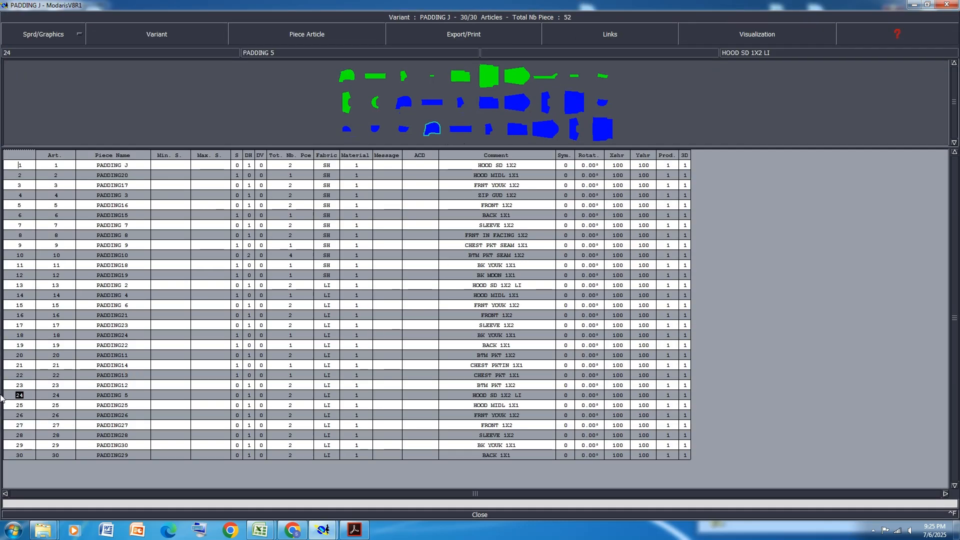
{"action": "left_click_drag", "start_coordinate": [332, 399], "coordinate": [325, 459]}
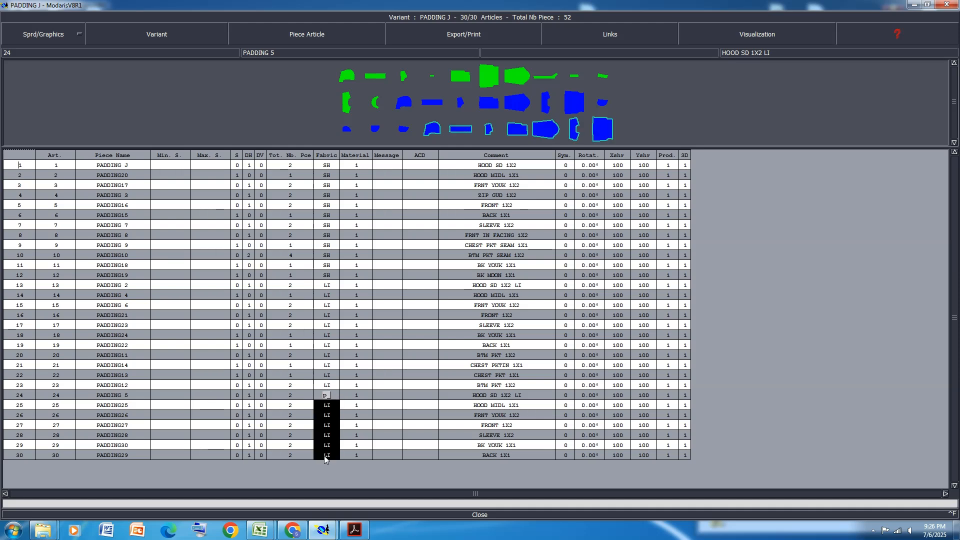
{"action": "type", "text": "PD"}
{"action": "key", "text": "Return"}
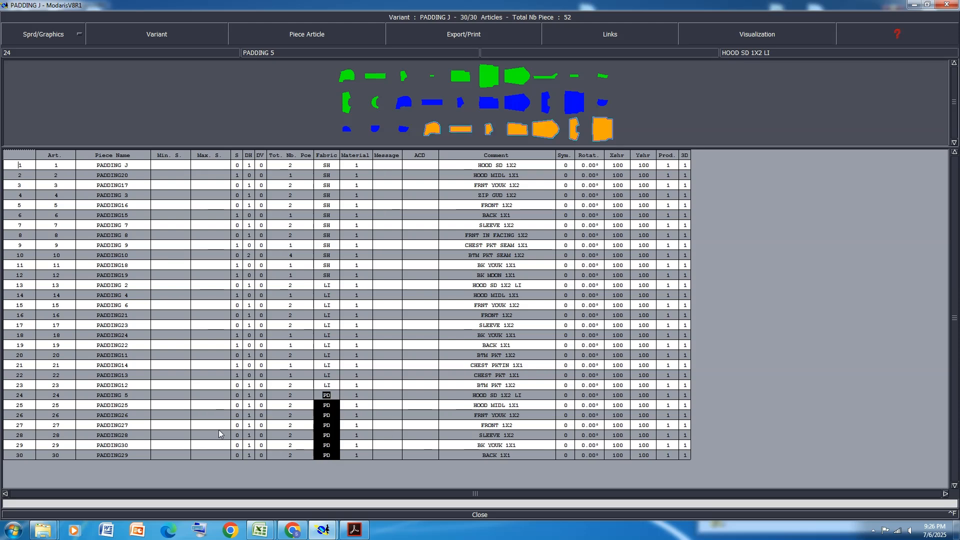
- Review the S and DH quantities of the first PD articles in the variant table
{"action": "left_click", "coordinate": [249, 396]}
{"action": "key", "text": "Left"}
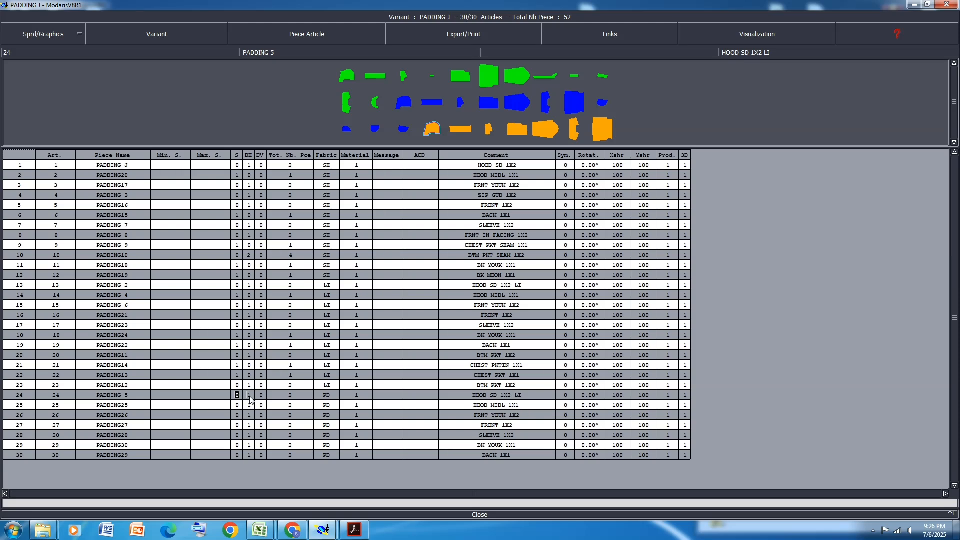
{"action": "left_click", "coordinate": [250, 405]}
{"action": "left_click", "coordinate": [249, 415]}
{"action": "left_click", "coordinate": [250, 425]}
{"action": "key", "text": "Left"}
{"action": "key", "text": "Down"}
- Close the variant table and save the model despite the validation warnings
{"action": "left_click", "coordinate": [478, 515]}
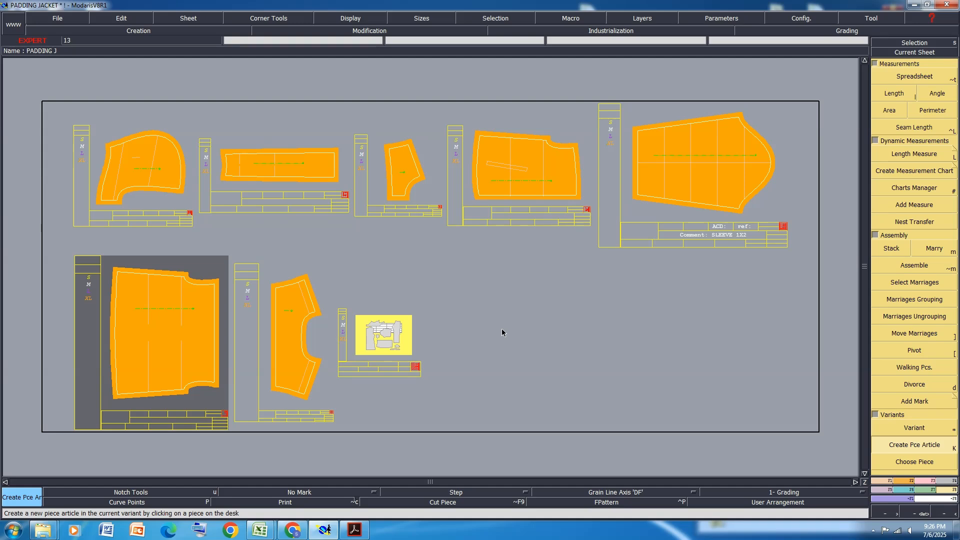
{"action": "key", "text": "ctrl+s"}
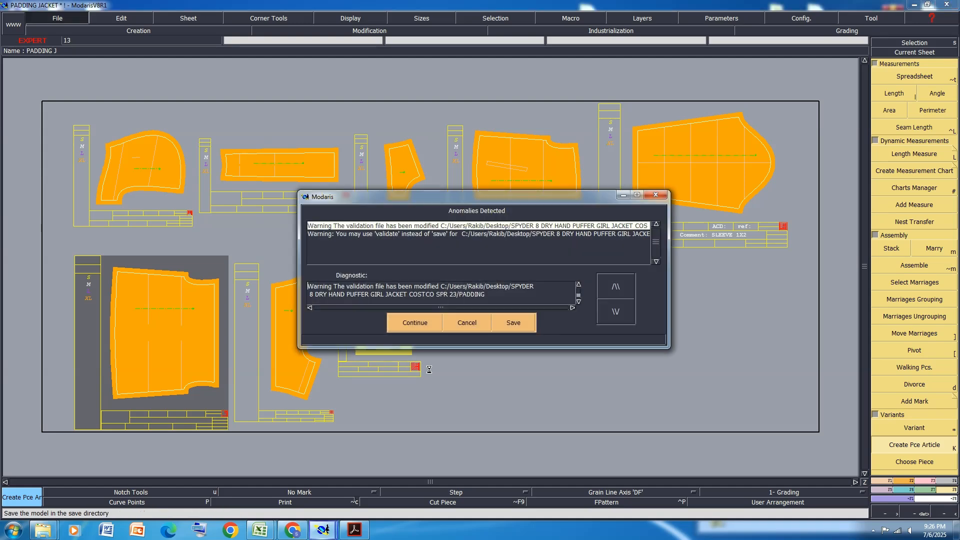
{"action": "left_click", "coordinate": [418, 322]}
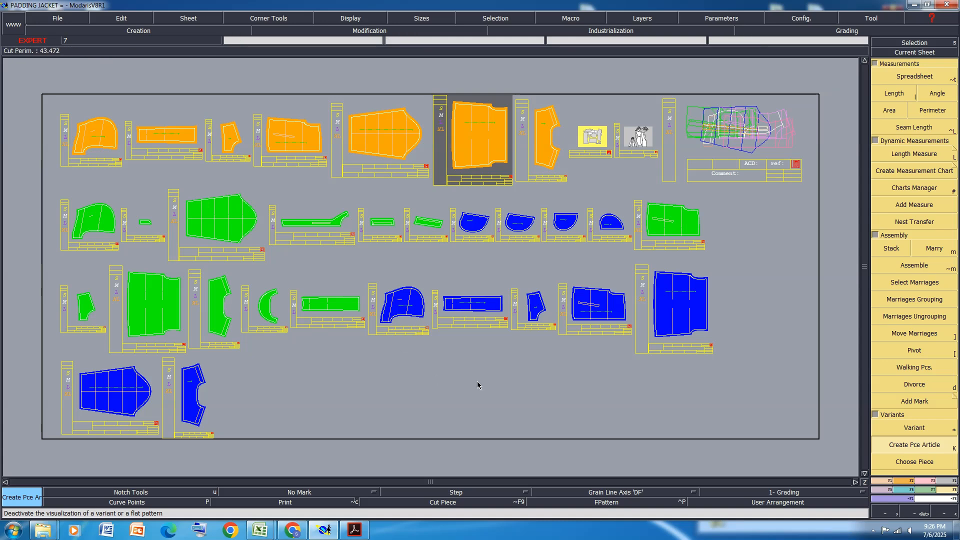
- Arrange all the model's sheets automatically on the desk and save the model again
{"action": "key", "text": "j"}
{"action": "key", "text": "ctrl+s"}
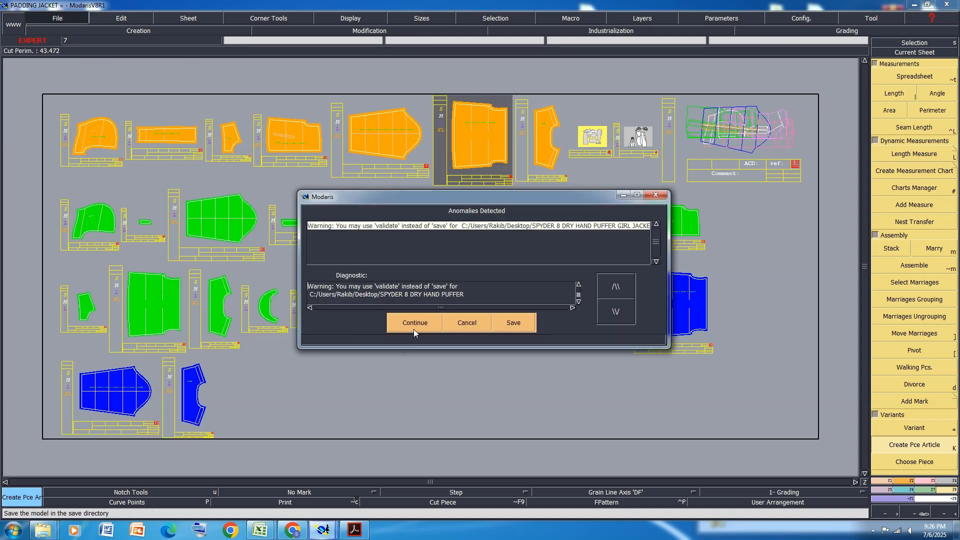
{"action": "left_click", "coordinate": [413, 322]}
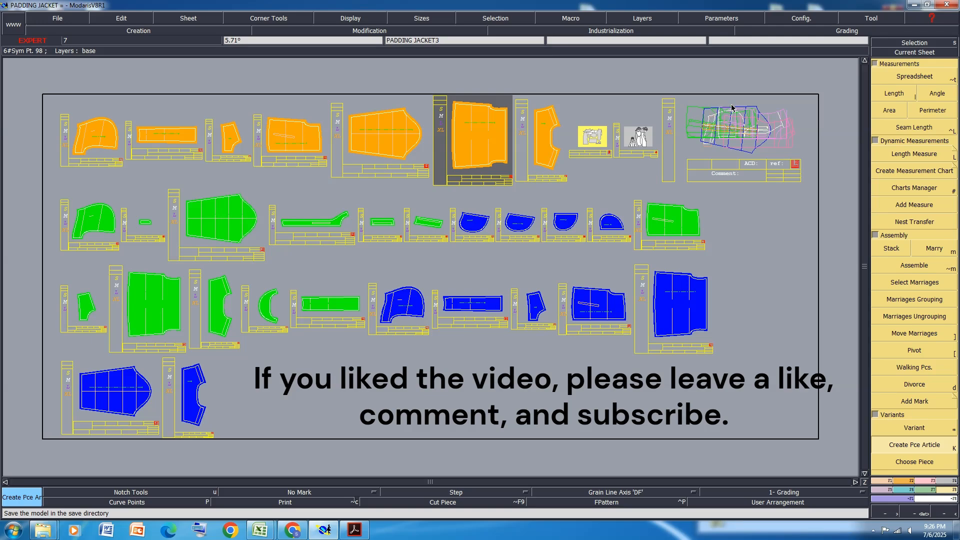
- Switch to Adobe Acrobat Reader and examine the fabric areas on the jacket sketch in SPYDER 8.pdf
{"action": "left_click", "coordinate": [353, 531]}
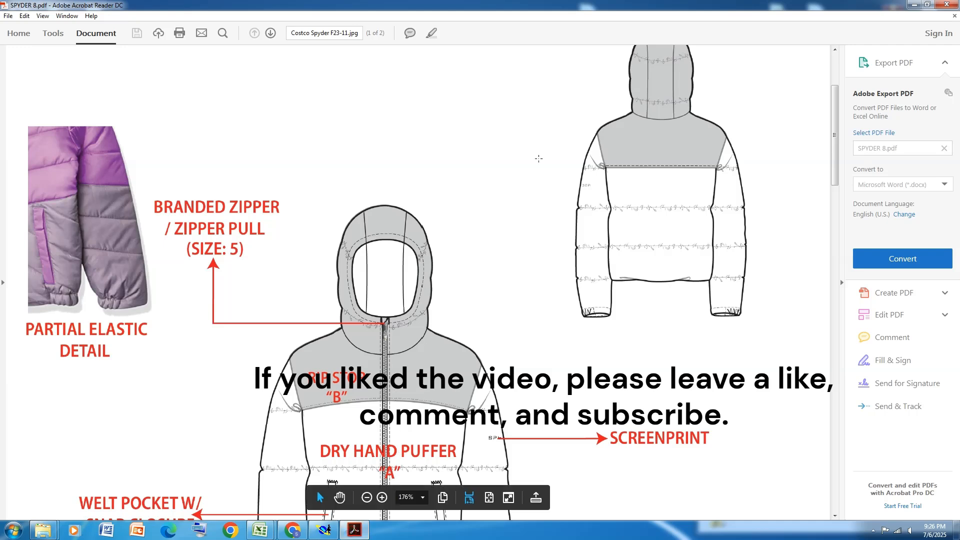
{"action": "scroll", "coordinate": [421, 212], "scroll_direction": "down", "scroll_amount": 4}
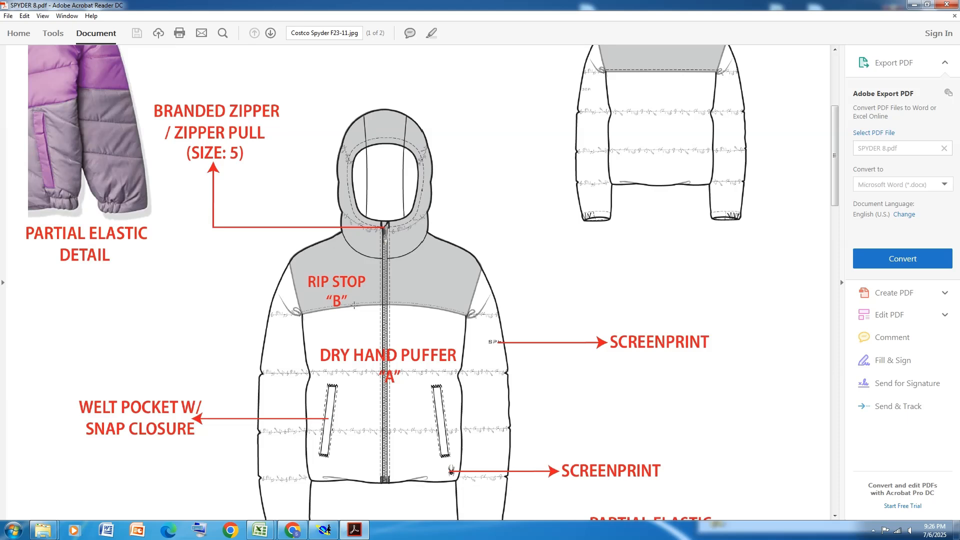
{"action": "scroll", "coordinate": [341, 269], "scroll_direction": "up", "scroll_amount": 1}
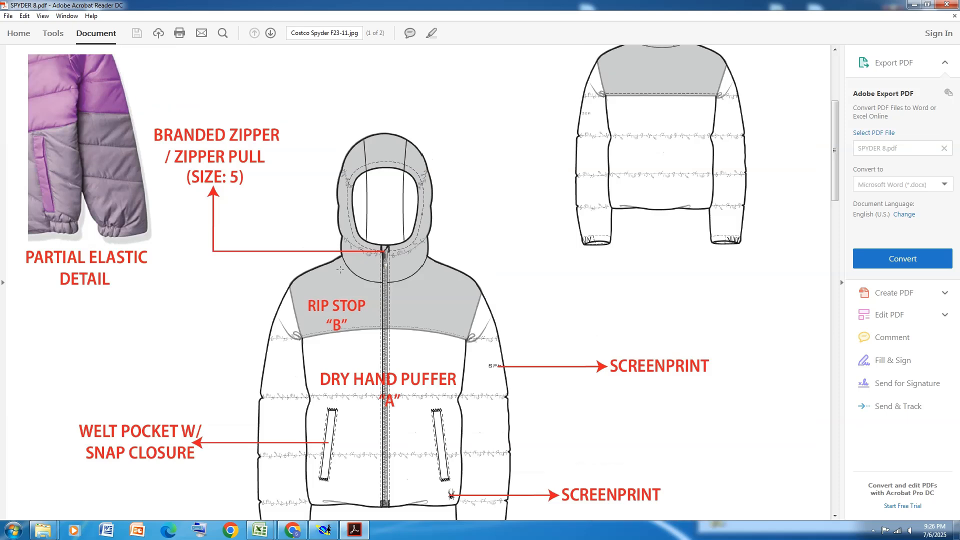
- Switch back to Modaris and reopen the PADDING J variant table
{"action": "left_click", "coordinate": [324, 530]}
{"action": "key", "text": "asterisk"}
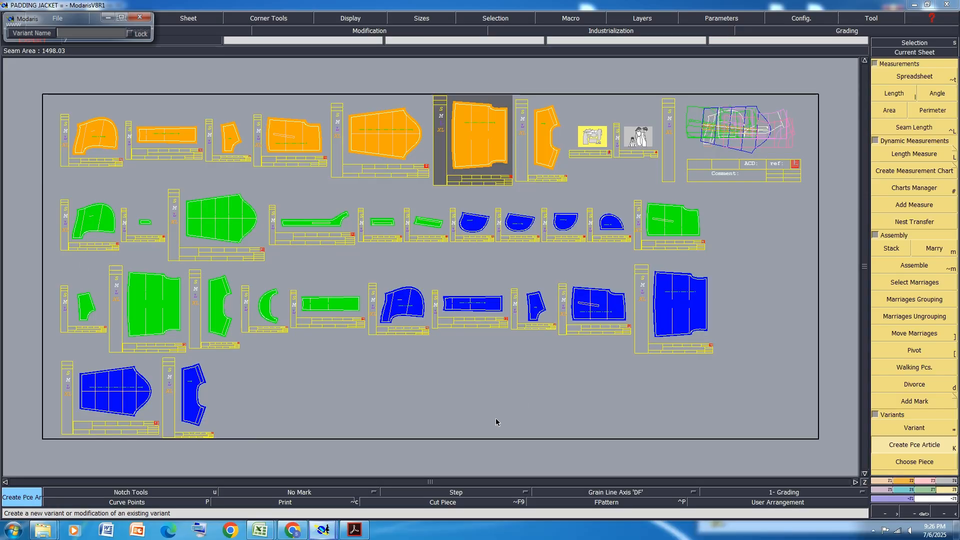
{"action": "left_click", "coordinate": [592, 136]}
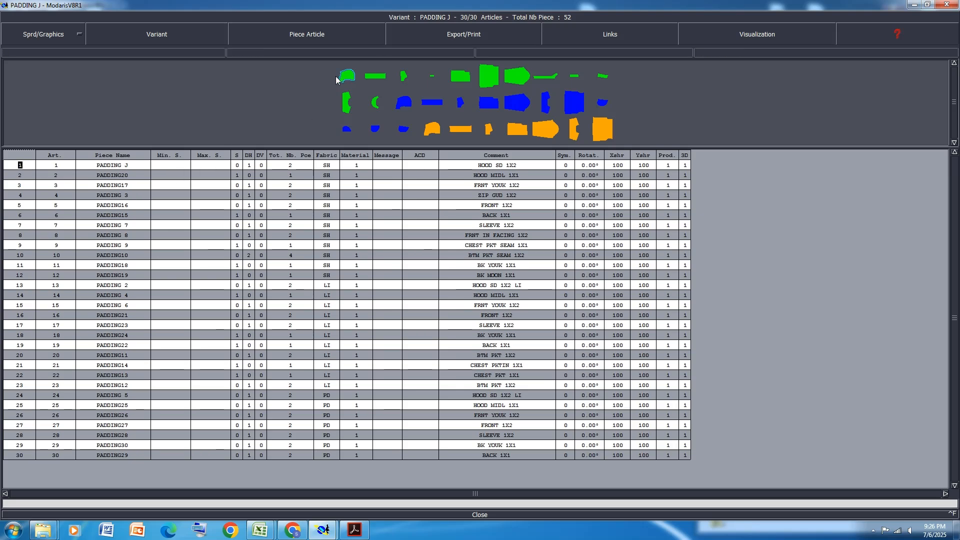
- Set the fabric of the SH hood middle, front yoke and back yoke articles to C
{"action": "left_click", "coordinate": [380, 80]}
{"action": "left_click", "coordinate": [327, 175]}
{"action": "type", "text": "C"}
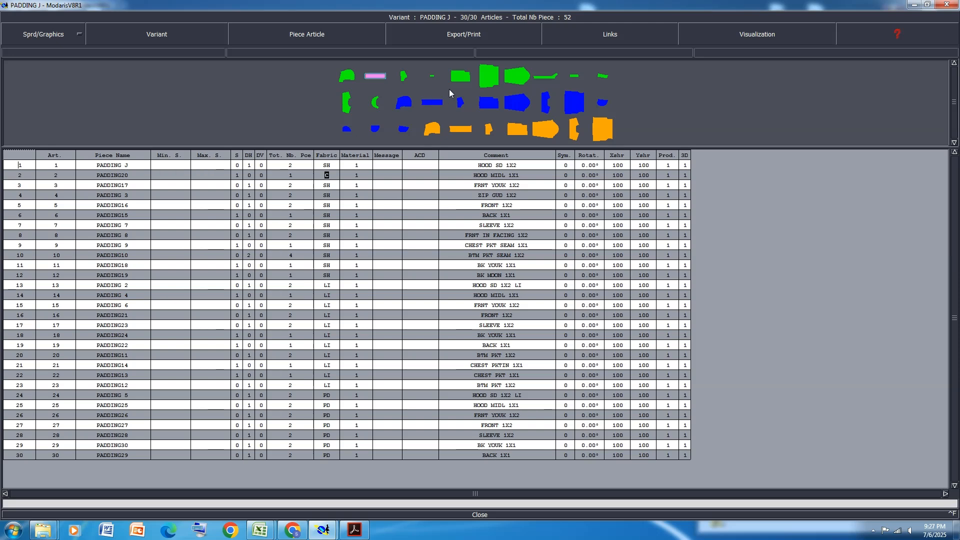
{"action": "left_click", "coordinate": [405, 77]}
{"action": "left_click", "coordinate": [327, 186]}
{"action": "type", "text": "C"}
{"action": "key", "text": "Return"}
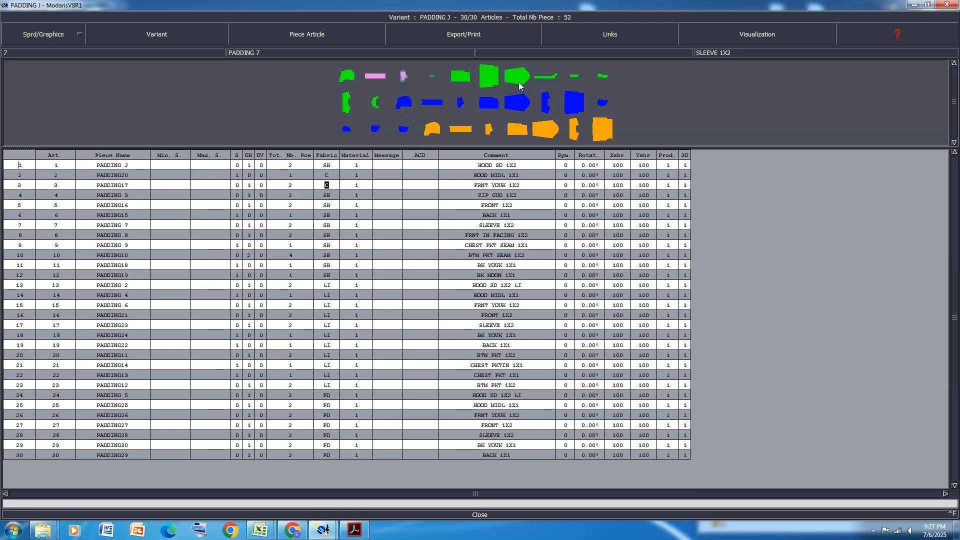
{"action": "left_click", "coordinate": [346, 102]}
{"action": "left_click", "coordinate": [325, 265]}
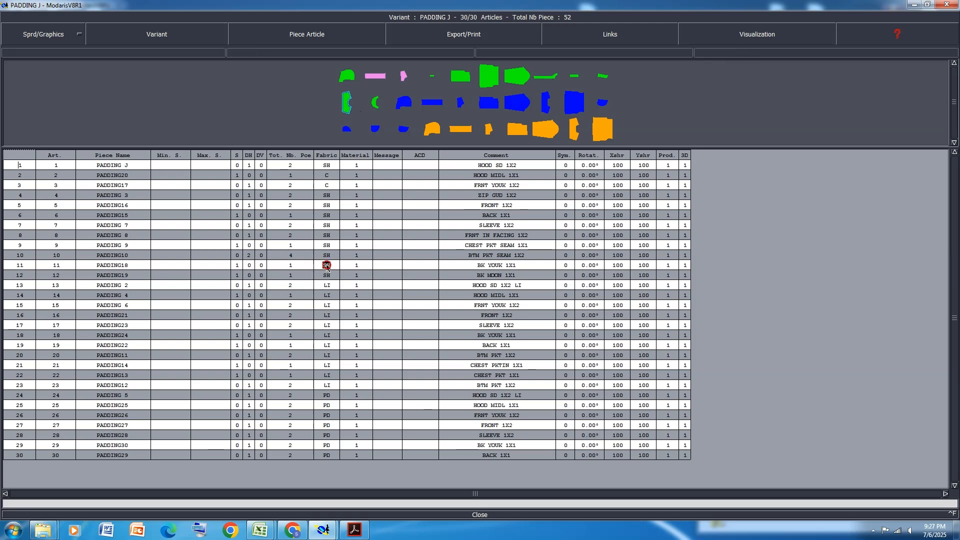
{"action": "type", "text": "C"}
{"action": "key", "text": "Return"}
{"action": "left_click_drag", "start_coordinate": [349, 265], "coordinate": [387, 265]}
{"action": "left_click", "coordinate": [387, 235]}
- Change the fabric of the hood middle, front yoke and back yoke articles from C to B
{"action": "left_click_drag", "start_coordinate": [332, 178], "coordinate": [323, 188]}
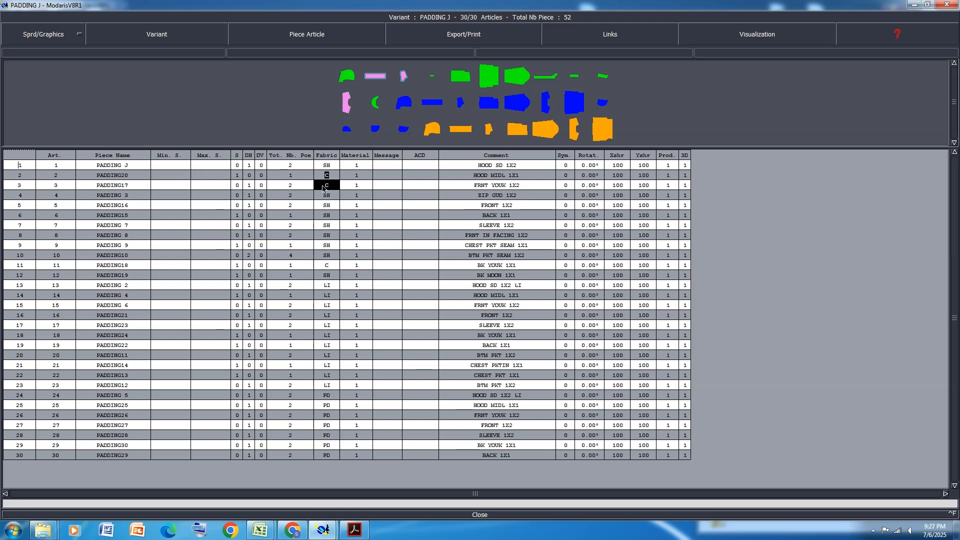
{"action": "type", "text": "B"}
{"action": "left_click", "coordinate": [328, 266]}
{"action": "type", "text": "B"}
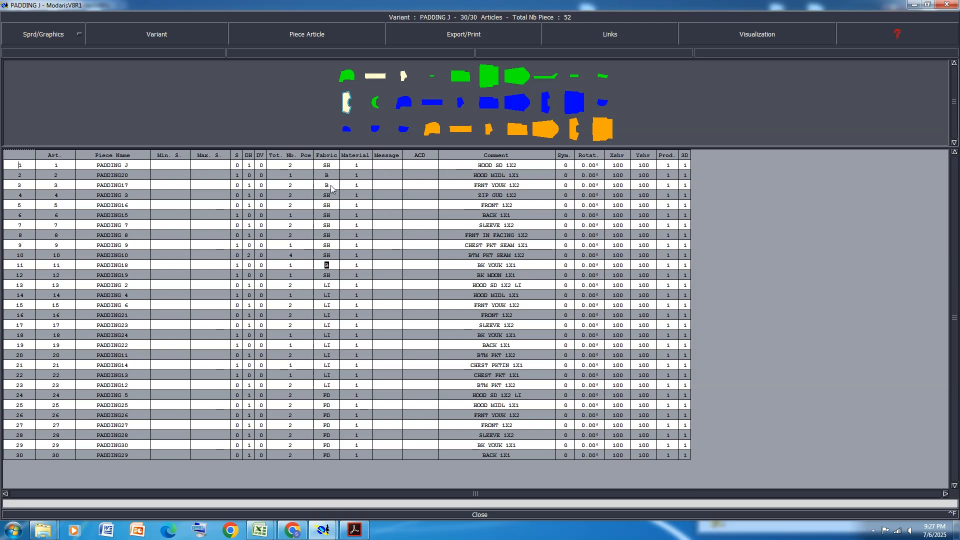
- Sort the variant's articles, set the fabric of all remaining SH articles to A and close the table
{"action": "left_click", "coordinate": [292, 35]}
{"action": "left_click", "coordinate": [270, 70]}
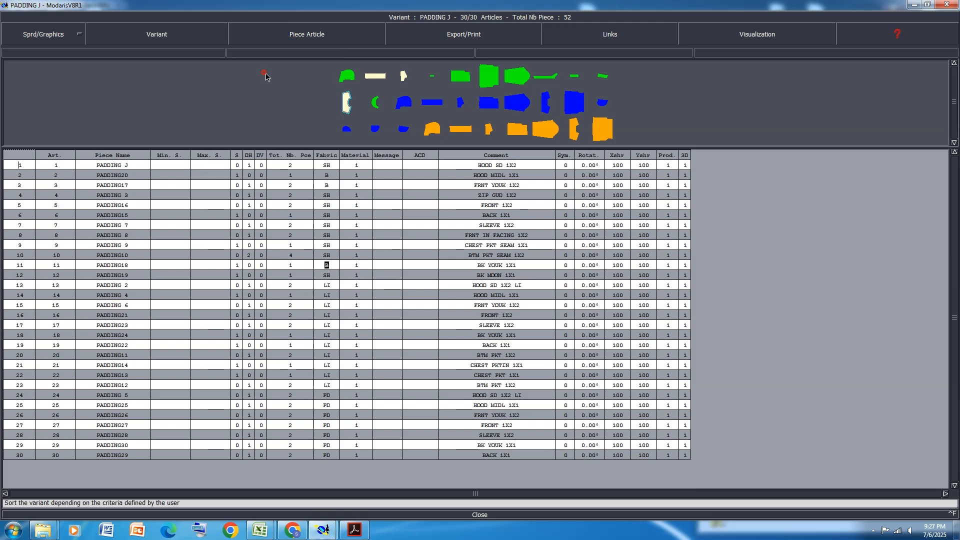
{"action": "left_click_drag", "start_coordinate": [335, 162], "coordinate": [325, 250]}
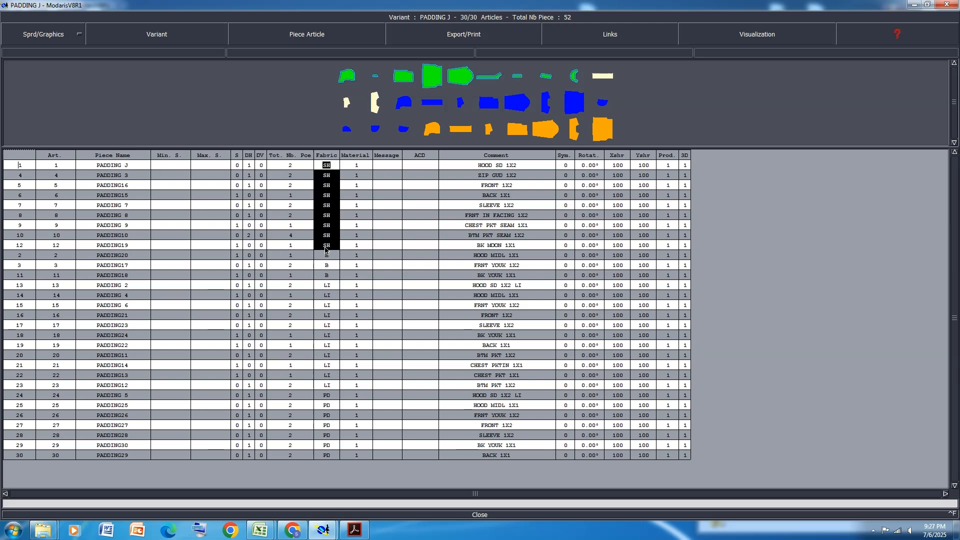
{"action": "type", "text": "A"}
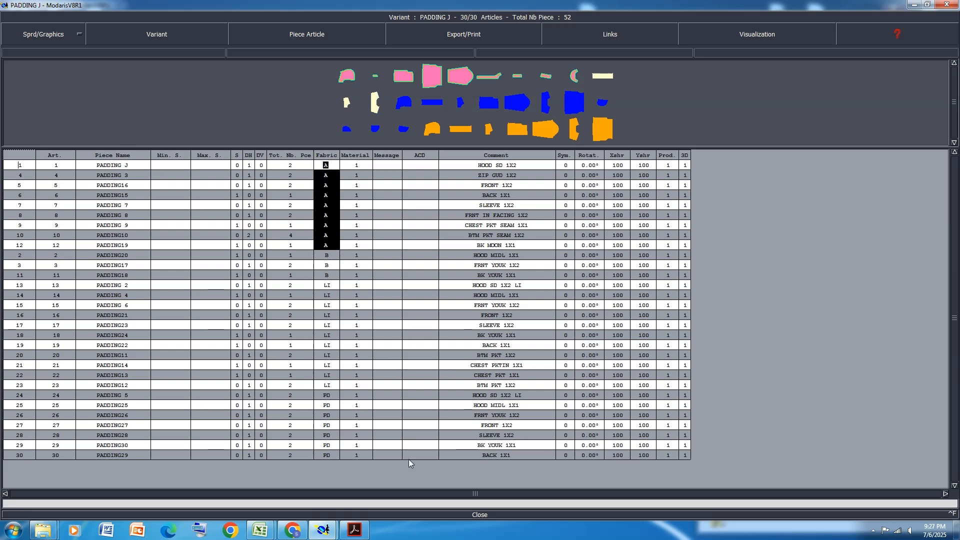
{"action": "left_click", "coordinate": [480, 514]}
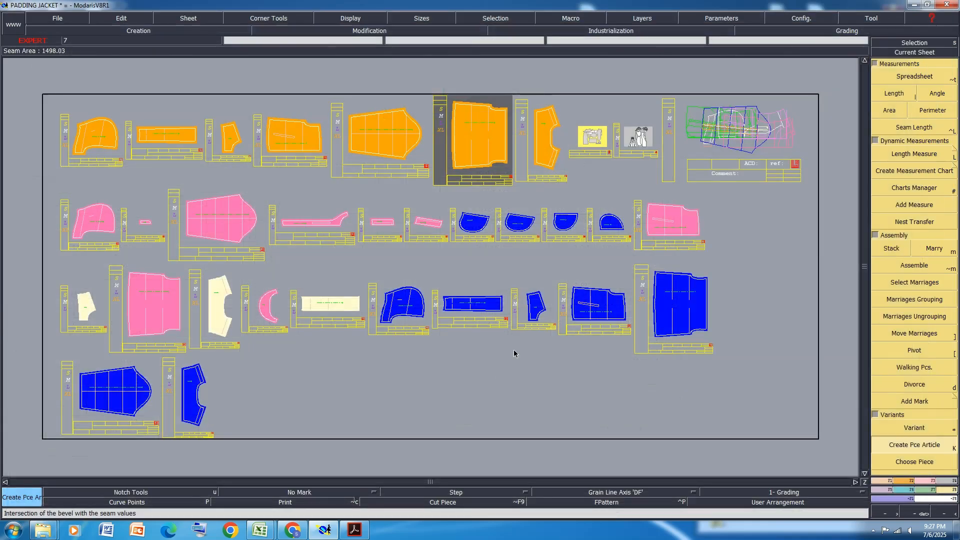
- Confirm the configured access path directories and save the model
{"action": "key", "text": "ctrl+a"}
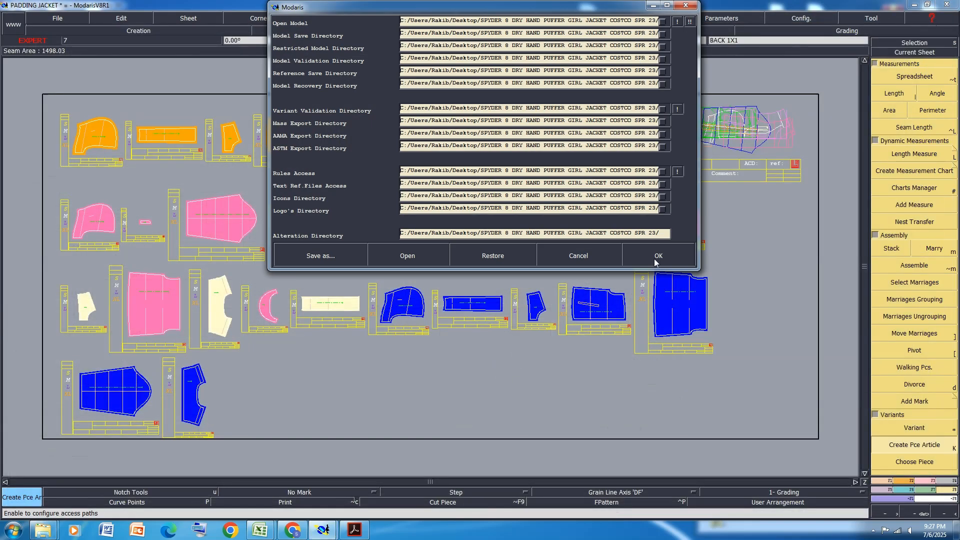
{"action": "left_click", "coordinate": [658, 255]}
{"action": "key", "text": "ctrl+s"}
{"action": "left_click", "coordinate": [411, 316]}
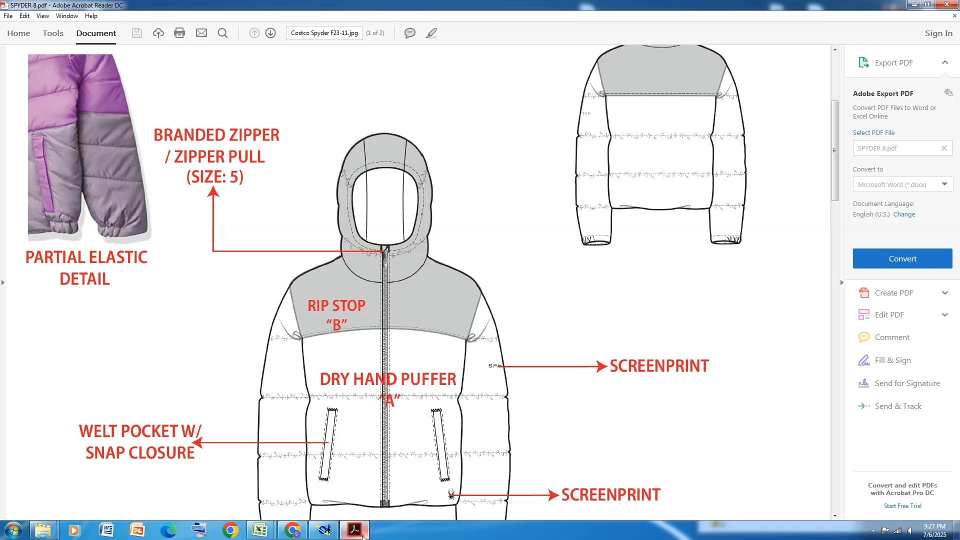
- Switch to Adobe Acrobat Reader to compare the fabric assignment with the SPYDER 8.pdf jacket sketch
{"action": "left_click", "coordinate": [354, 529]}
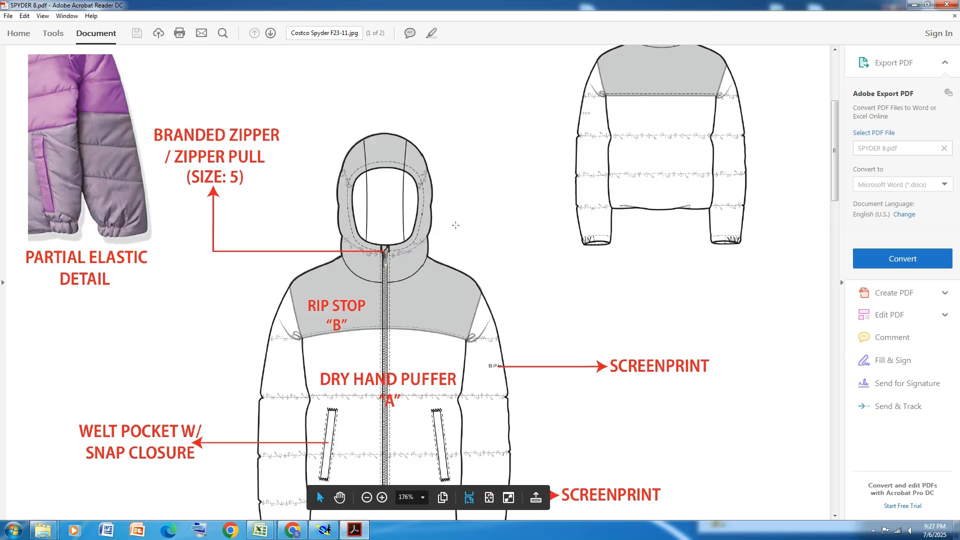